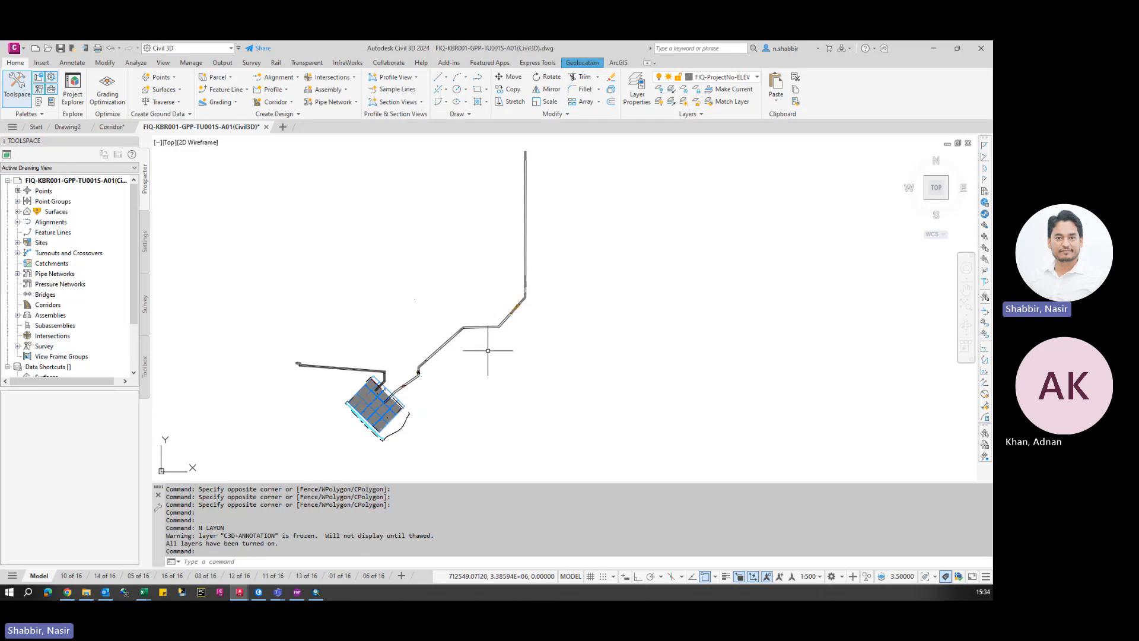
- Examine the overall pipeline corridor and the topographic detail on its diagonal stretch just south of the long northern straight
{"action": "scroll", "coordinate": [485, 348], "scroll_direction": "up", "scroll_amount": 2}
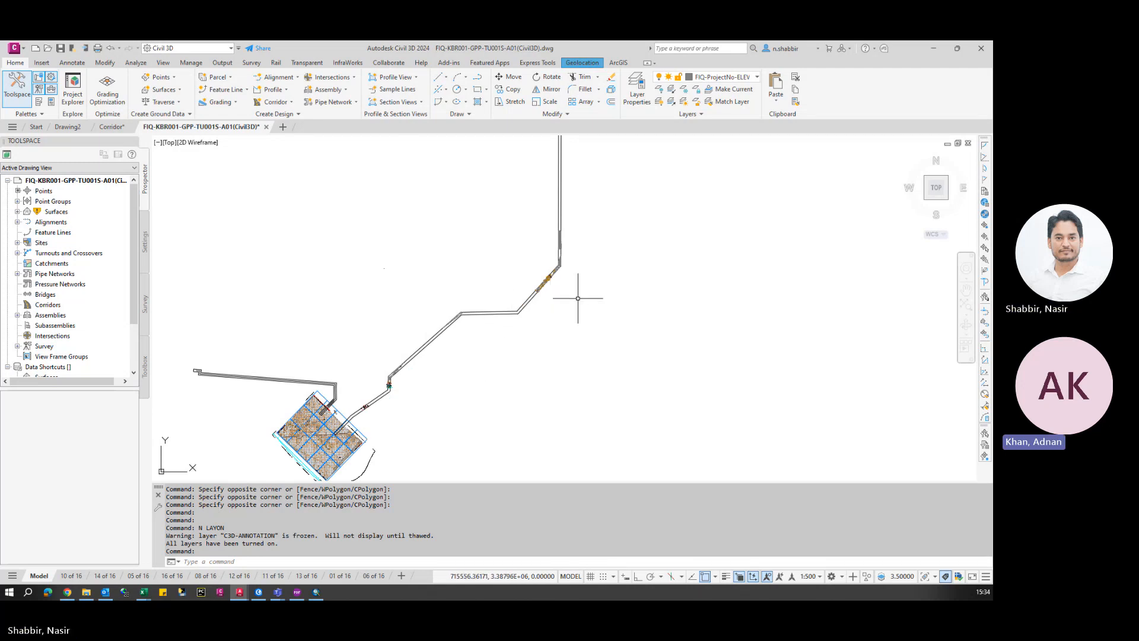
{"action": "middle_click_drag", "start_coordinate": [581, 297], "coordinate": [566, 361]}
{"action": "scroll", "coordinate": [555, 329], "scroll_direction": "down", "scroll_amount": 2}
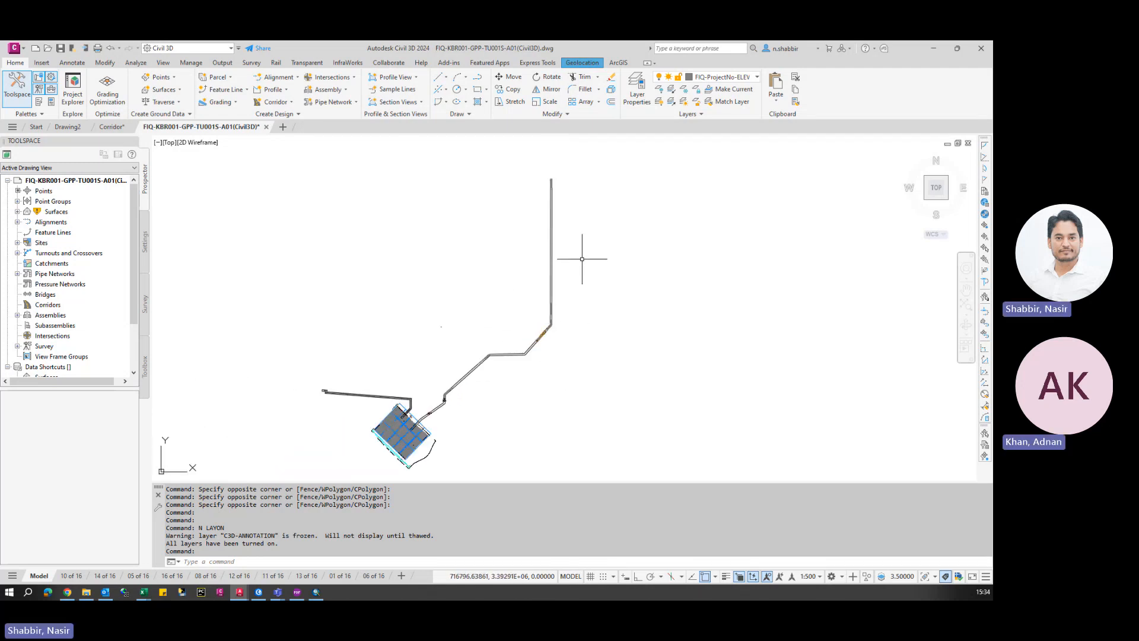
{"action": "scroll", "coordinate": [539, 338], "scroll_direction": "up", "scroll_amount": 6}
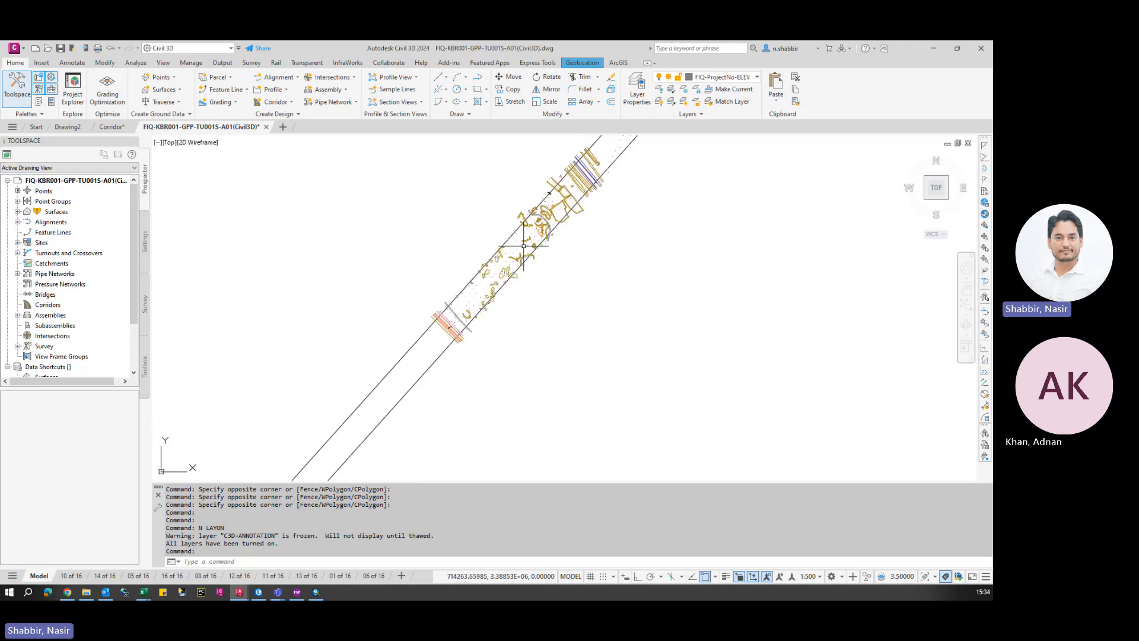
{"action": "scroll", "coordinate": [526, 310], "scroll_direction": "up", "scroll_amount": 8}
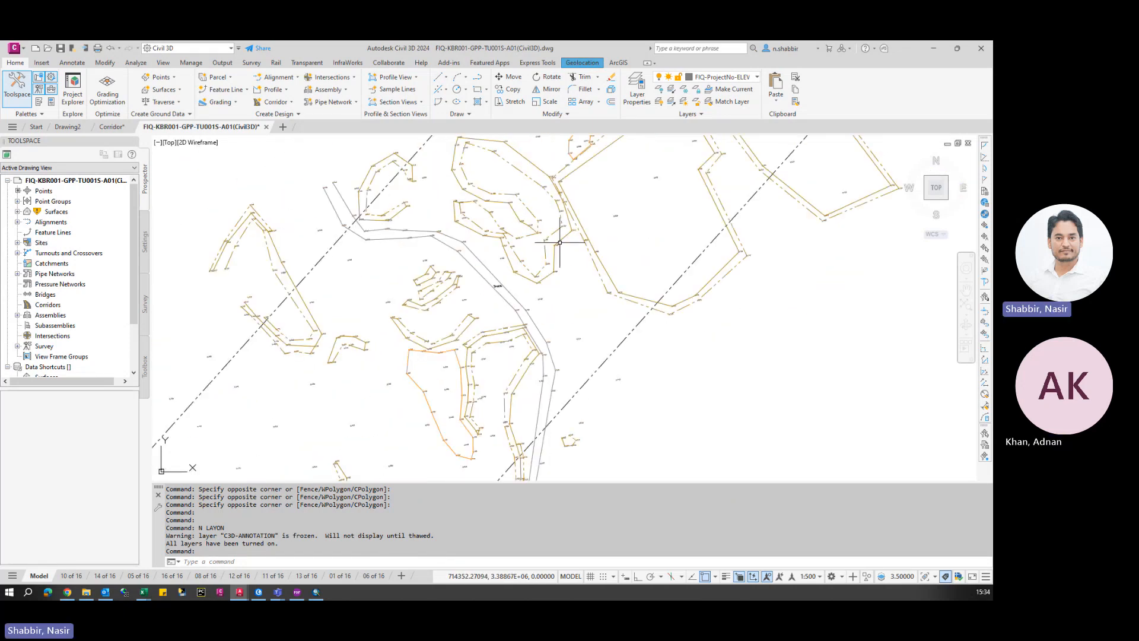
{"action": "scroll", "coordinate": [437, 348], "scroll_direction": "down", "scroll_amount": 3}
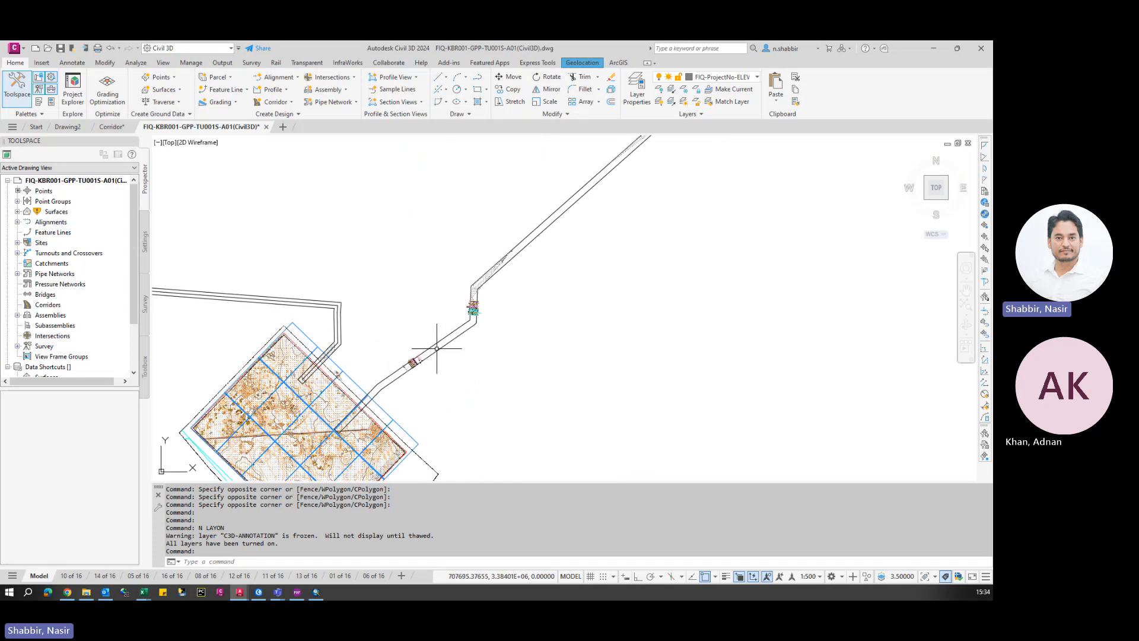
- Inspect the utility crossing on the corridor just northeast of the gridded plot area
{"action": "middle_click_drag", "start_coordinate": [408, 387], "coordinate": [458, 303]}
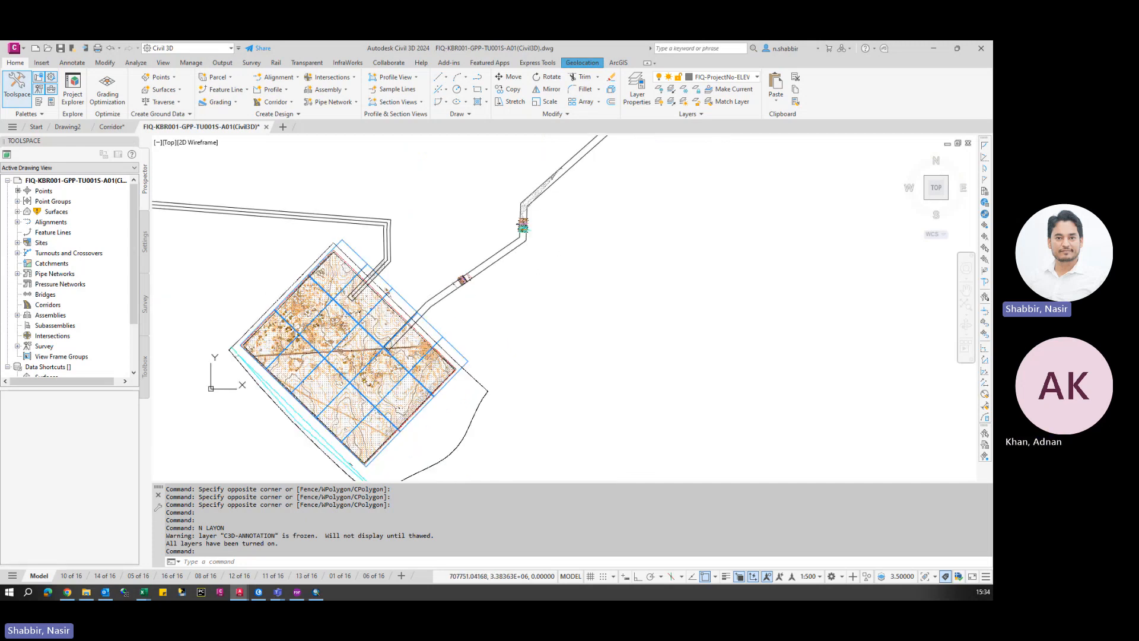
{"action": "scroll", "coordinate": [419, 303], "scroll_direction": "up", "scroll_amount": 4}
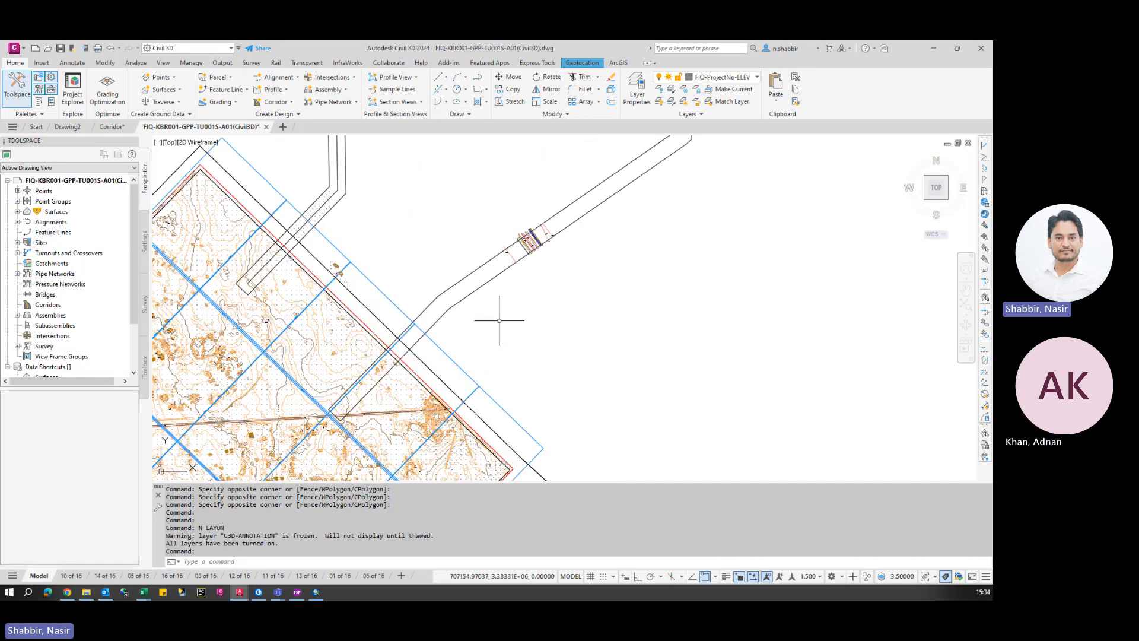
{"action": "middle_click_drag", "start_coordinate": [537, 225], "coordinate": [386, 321]}
{"action": "scroll", "coordinate": [385, 321], "scroll_direction": "up", "scroll_amount": 4}
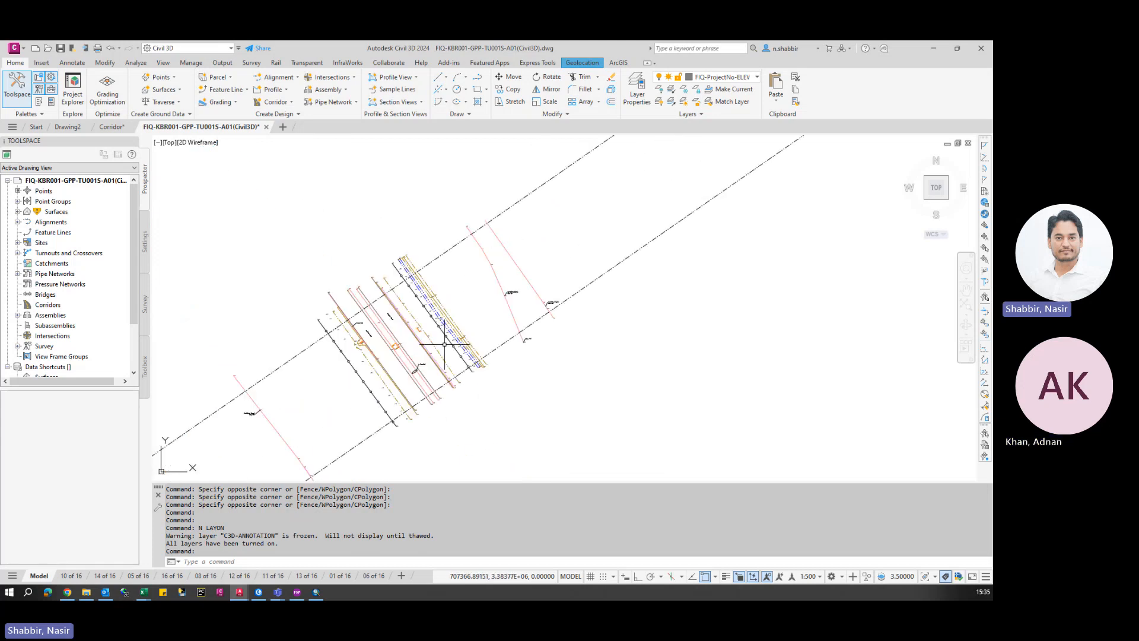
{"action": "scroll", "coordinate": [374, 362], "scroll_direction": "up", "scroll_amount": 2}
{"action": "scroll", "coordinate": [374, 361], "scroll_direction": "down", "scroll_amount": 6}
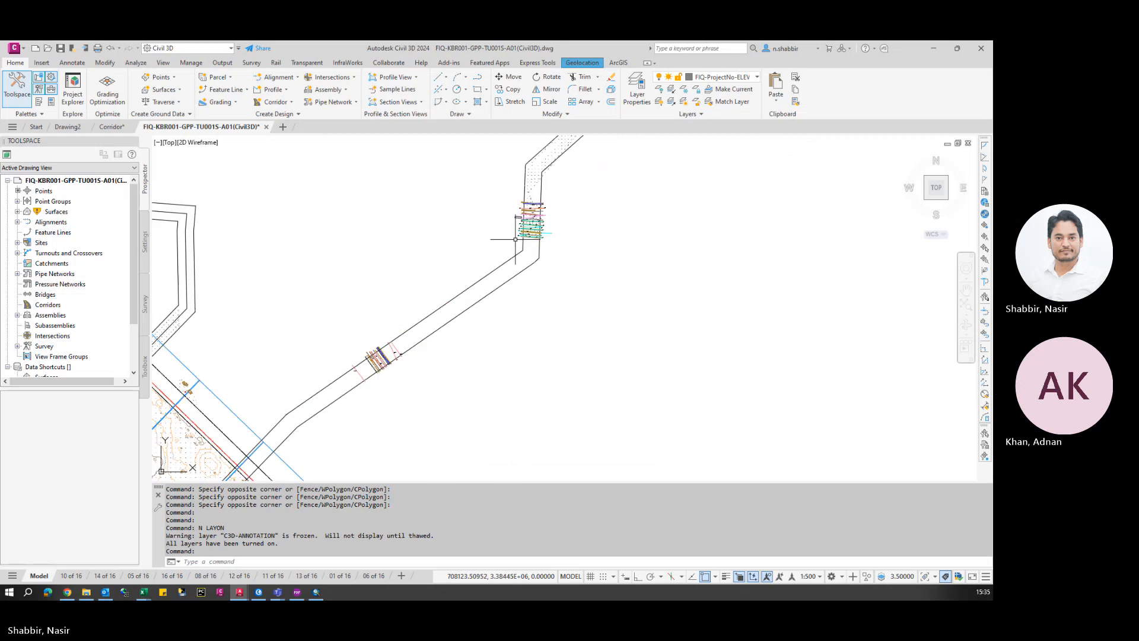
- Follow the corridor from the crossings at the short vertical bend up to its northern end, checking the surveyed point patches
{"action": "scroll", "coordinate": [535, 215], "scroll_direction": "up", "scroll_amount": 6}
{"action": "middle_click_drag", "start_coordinate": [503, 227], "coordinate": [348, 425]}
{"action": "scroll", "coordinate": [347, 425], "scroll_direction": "down", "scroll_amount": 4}
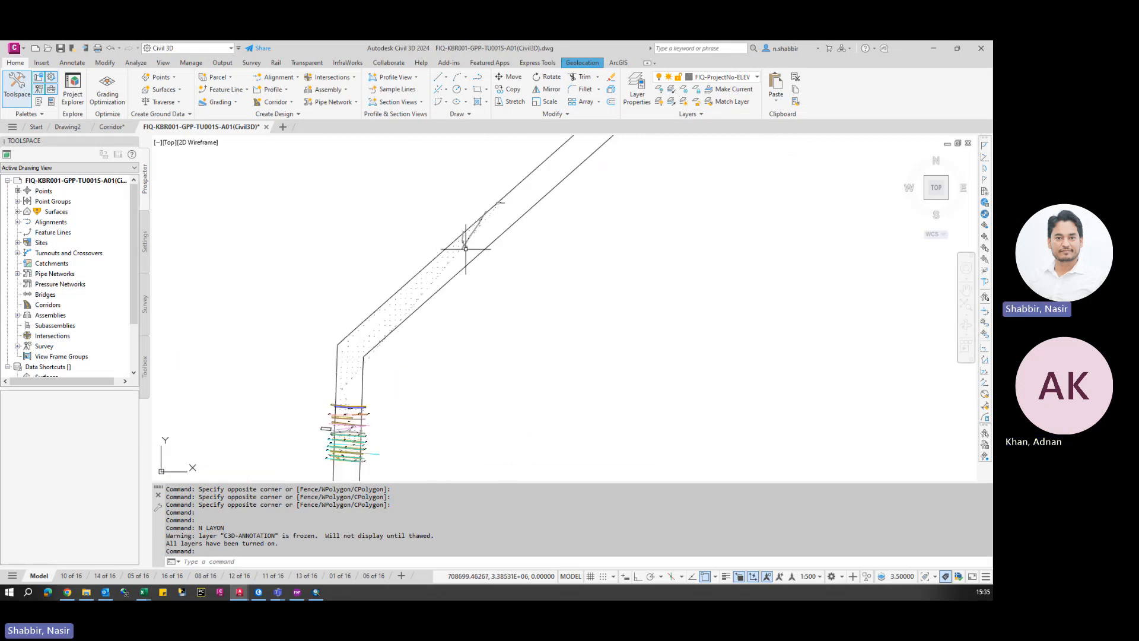
{"action": "scroll", "coordinate": [464, 242], "scroll_direction": "down", "scroll_amount": 5}
{"action": "scroll", "coordinate": [364, 381], "scroll_direction": "down", "scroll_amount": 3}
{"action": "scroll", "coordinate": [534, 262], "scroll_direction": "up", "scroll_amount": 4}
{"action": "middle_click_drag", "start_coordinate": [547, 217], "coordinate": [432, 439]}
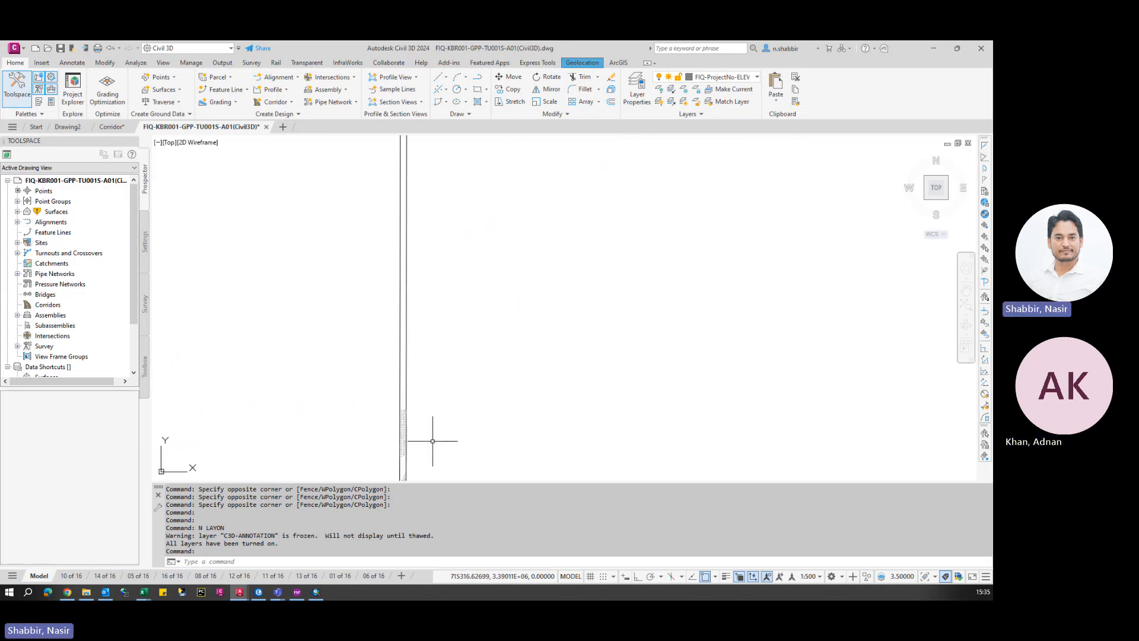
{"action": "scroll", "coordinate": [439, 428], "scroll_direction": "down", "scroll_amount": 4}
{"action": "scroll", "coordinate": [429, 325], "scroll_direction": "up", "scroll_amount": 7}
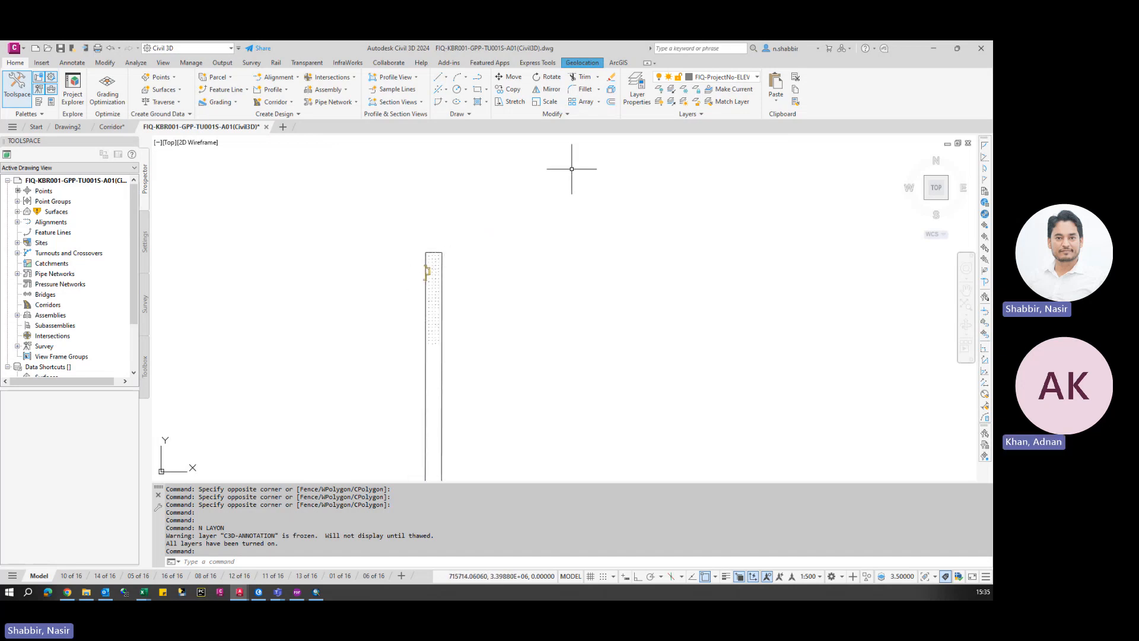
{"action": "scroll", "coordinate": [579, 168], "scroll_direction": "down", "scroll_amount": 5}
{"action": "scroll", "coordinate": [432, 399], "scroll_direction": "up", "scroll_amount": 5}
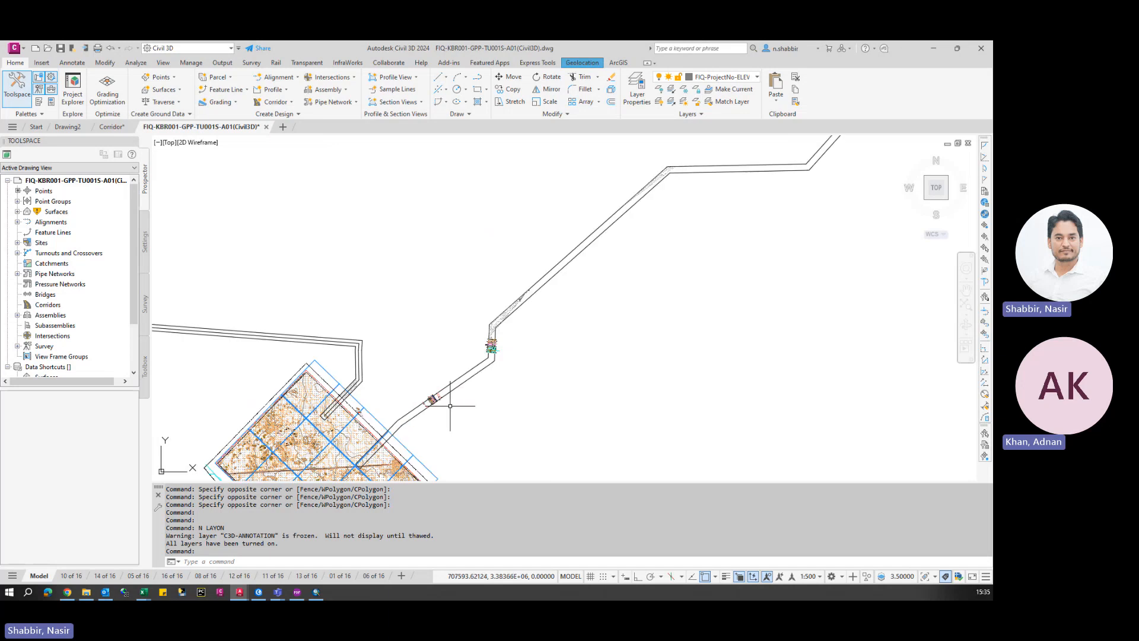
- Review the corridor again from the gridded plot past both utility crossings to the upper diagonal stretch
{"action": "scroll", "coordinate": [416, 421], "scroll_direction": "up", "scroll_amount": 2}
{"action": "middle_click_drag", "start_coordinate": [438, 457], "coordinate": [507, 335]}
{"action": "scroll", "coordinate": [575, 262], "scroll_direction": "up", "scroll_amount": 2}
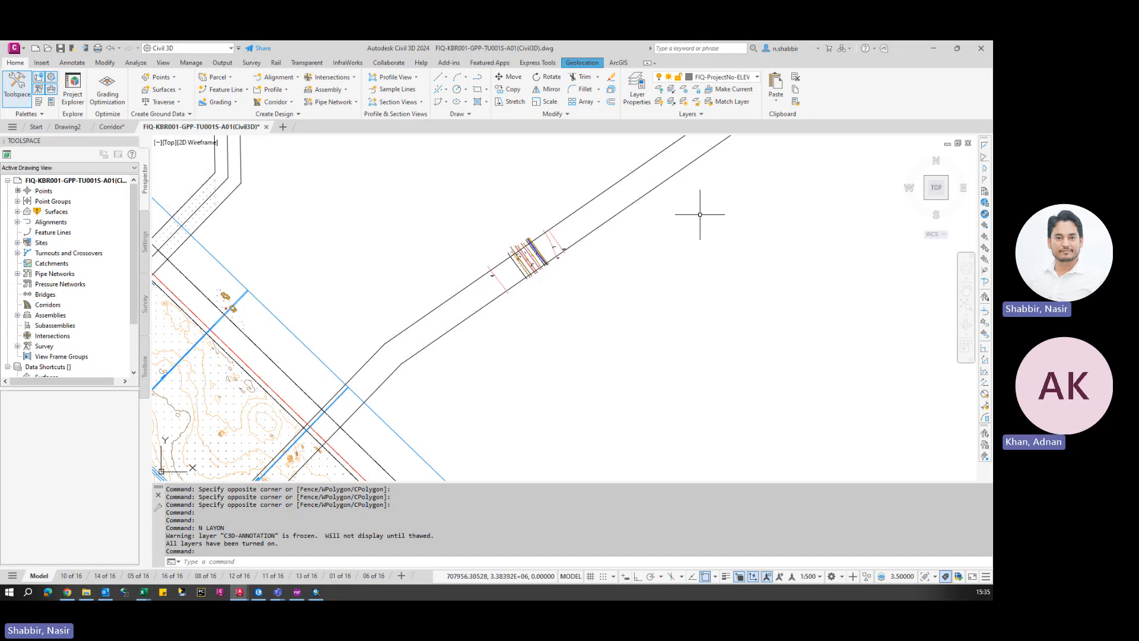
{"action": "middle_click_drag", "start_coordinate": [700, 204], "coordinate": [389, 399]}
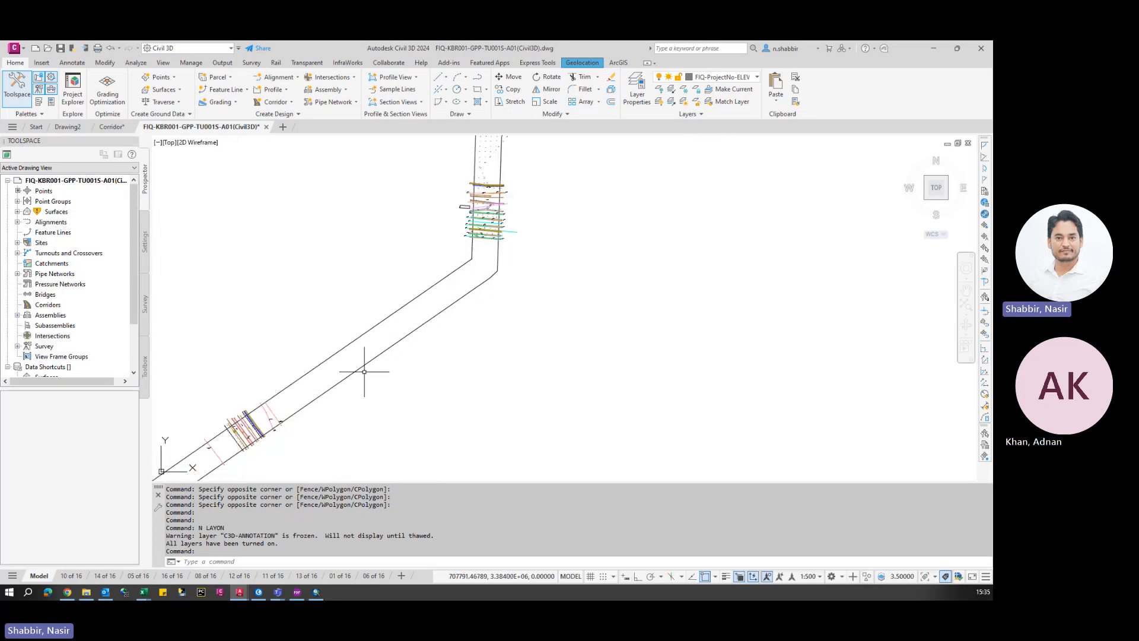
{"action": "middle_click_drag", "start_coordinate": [573, 230], "coordinate": [496, 350]}
{"action": "scroll", "coordinate": [496, 310], "scroll_direction": "down", "scroll_amount": 3}
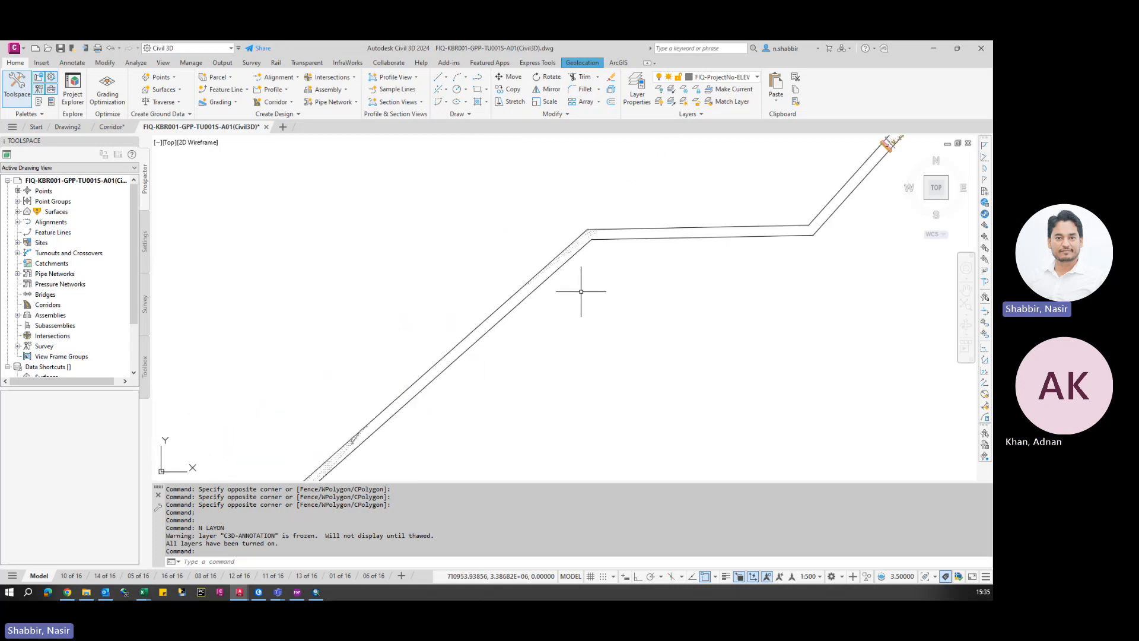
{"action": "scroll", "coordinate": [666, 255], "scroll_direction": "down", "scroll_amount": 2}
{"action": "scroll", "coordinate": [712, 190], "scroll_direction": "down", "scroll_amount": 2}
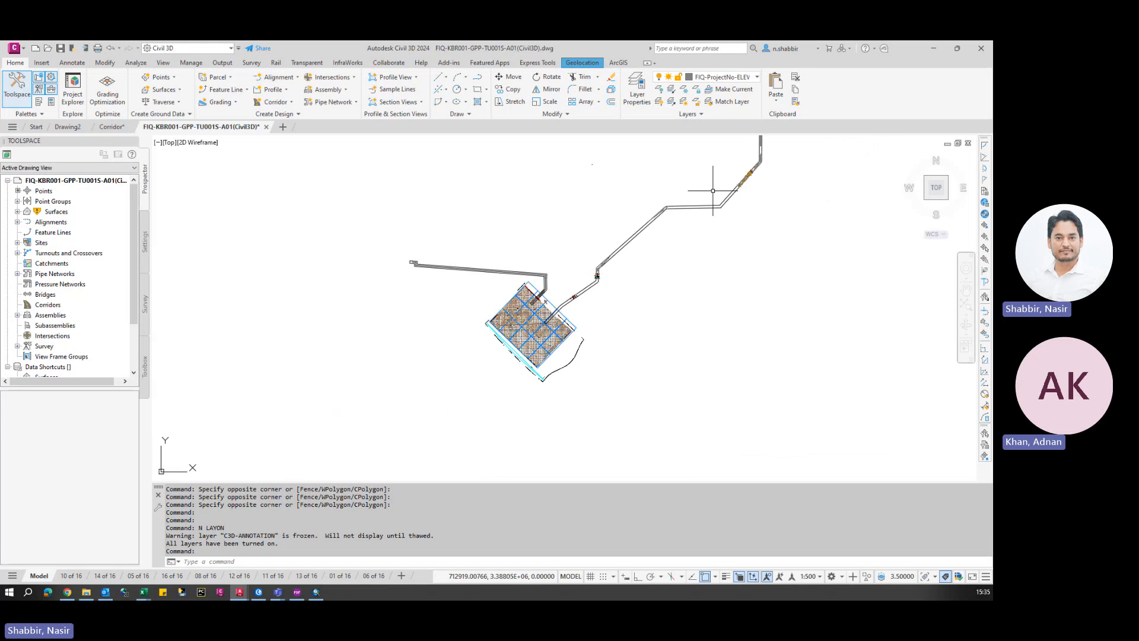
{"action": "scroll", "coordinate": [688, 220], "scroll_direction": "up", "scroll_amount": 4}
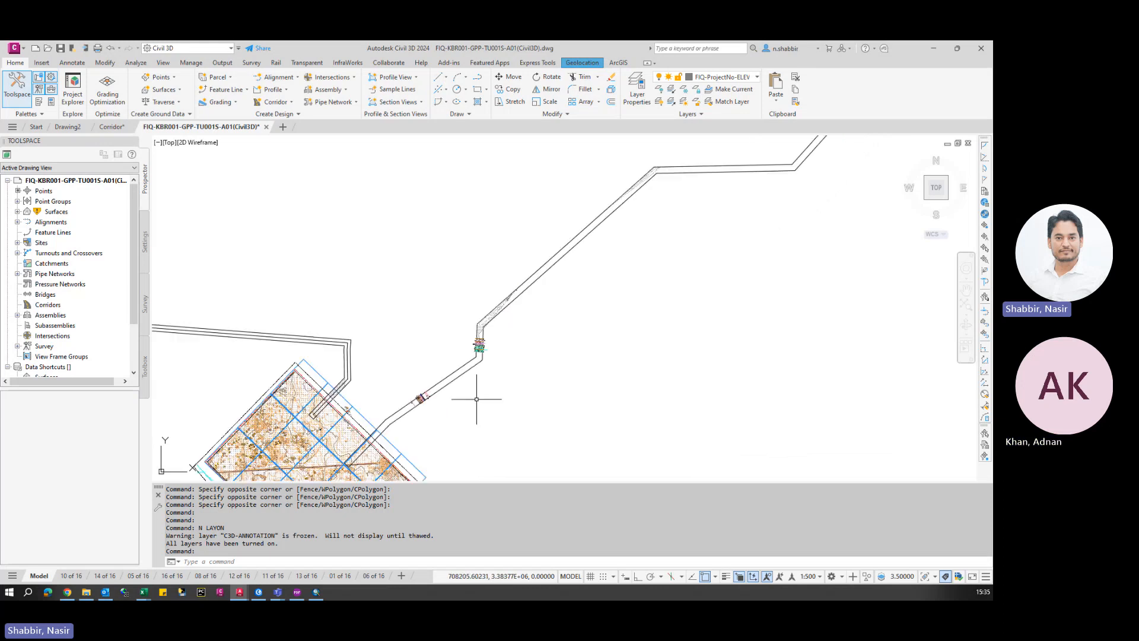
- Switch to ArcMap to view the MJ_WQ2_South_Corridor layer, and check the CSV files in the SH_CSVs folder
{"action": "left_click", "coordinate": [315, 591]}
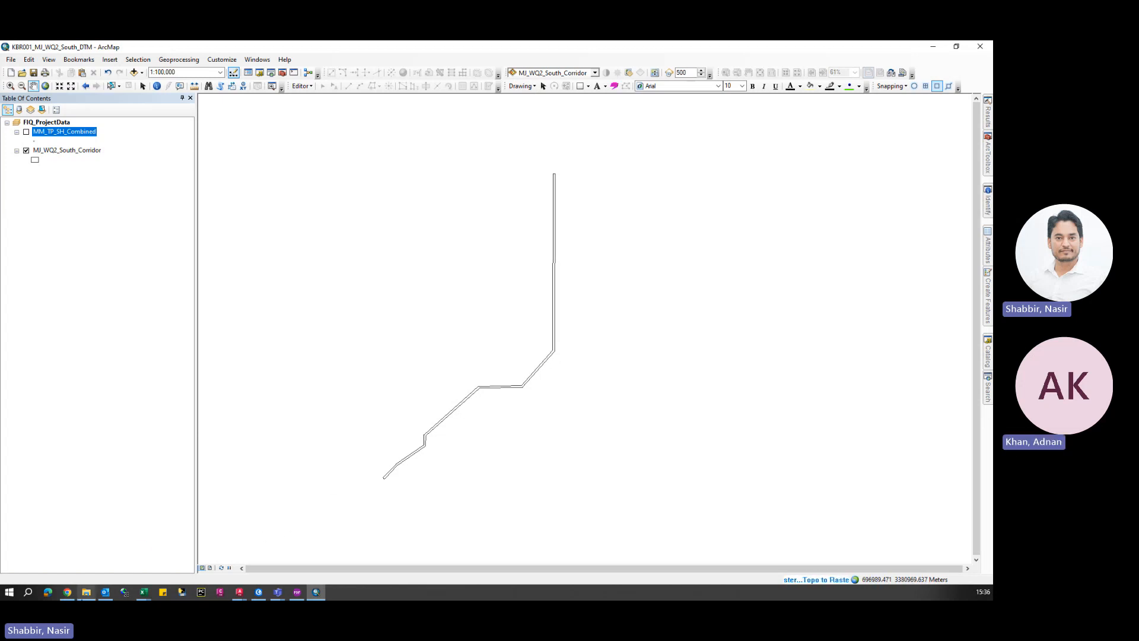
{"action": "mouse_move", "coordinate": [86, 592]}
{"action": "left_click", "coordinate": [97, 564]}
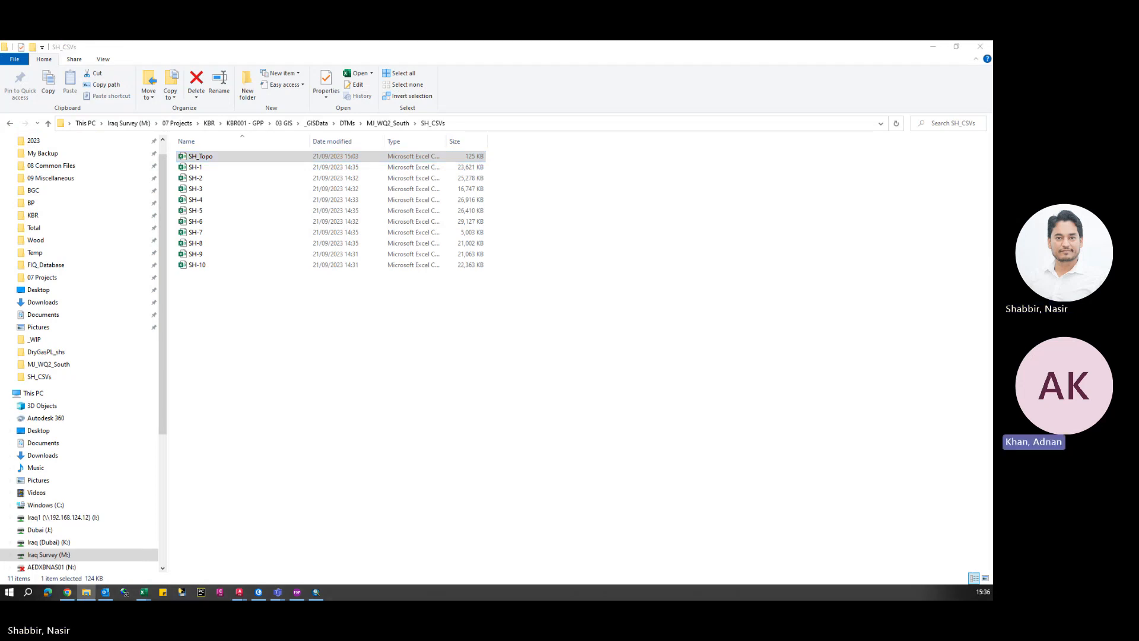
{"action": "left_click", "coordinate": [934, 47]}
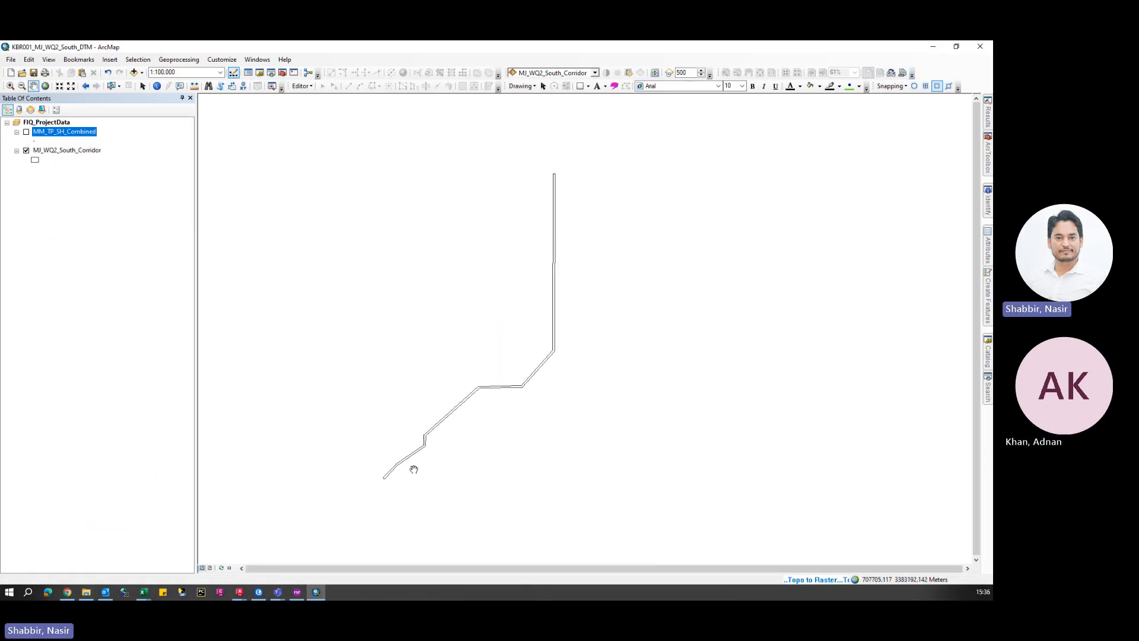
- Return to the FIQ-KBR001-GPP-TU0015-A01 drawing in Civil 3D and examine the survey points and crossings around the corridor's lower bend
{"action": "left_click", "coordinate": [239, 591]}
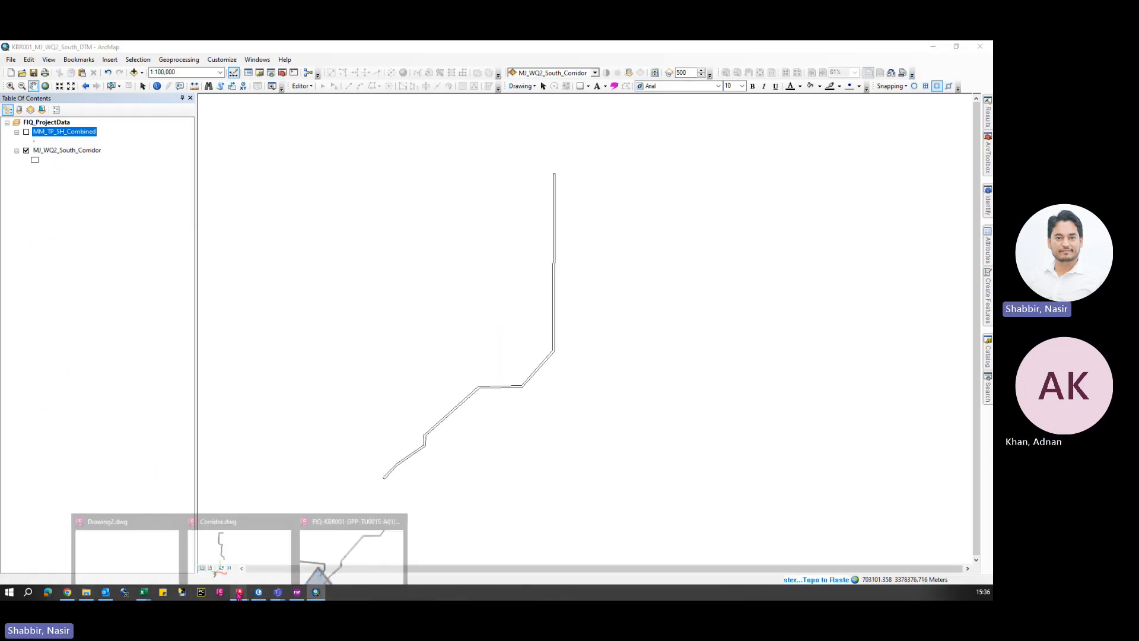
{"action": "left_click", "coordinate": [351, 550]}
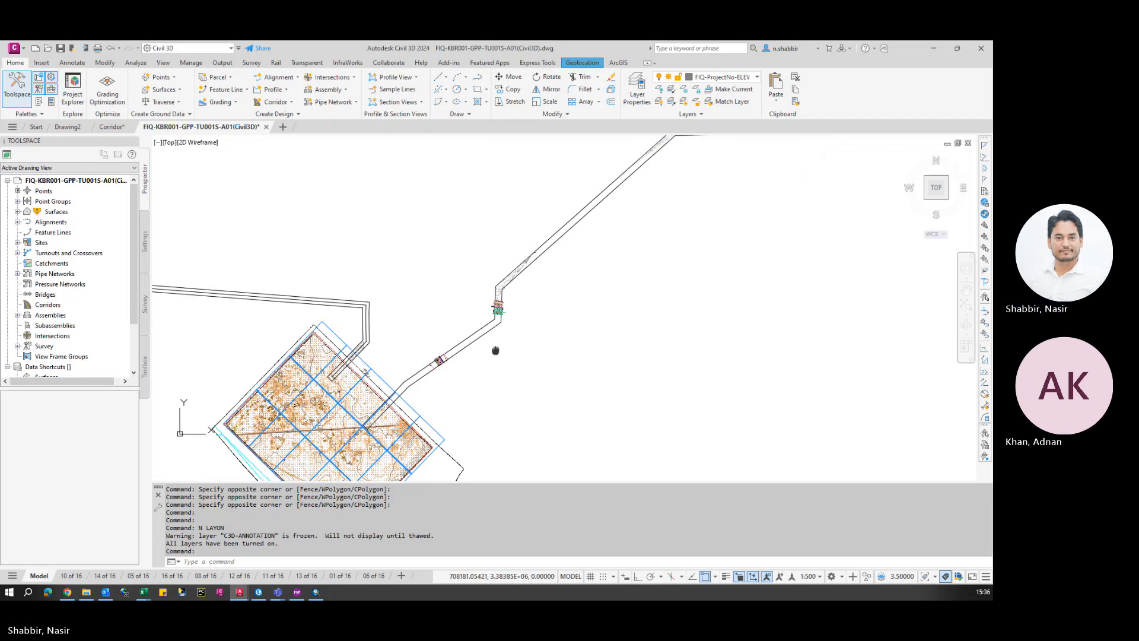
{"action": "scroll", "coordinate": [499, 296], "scroll_direction": "up", "scroll_amount": 5}
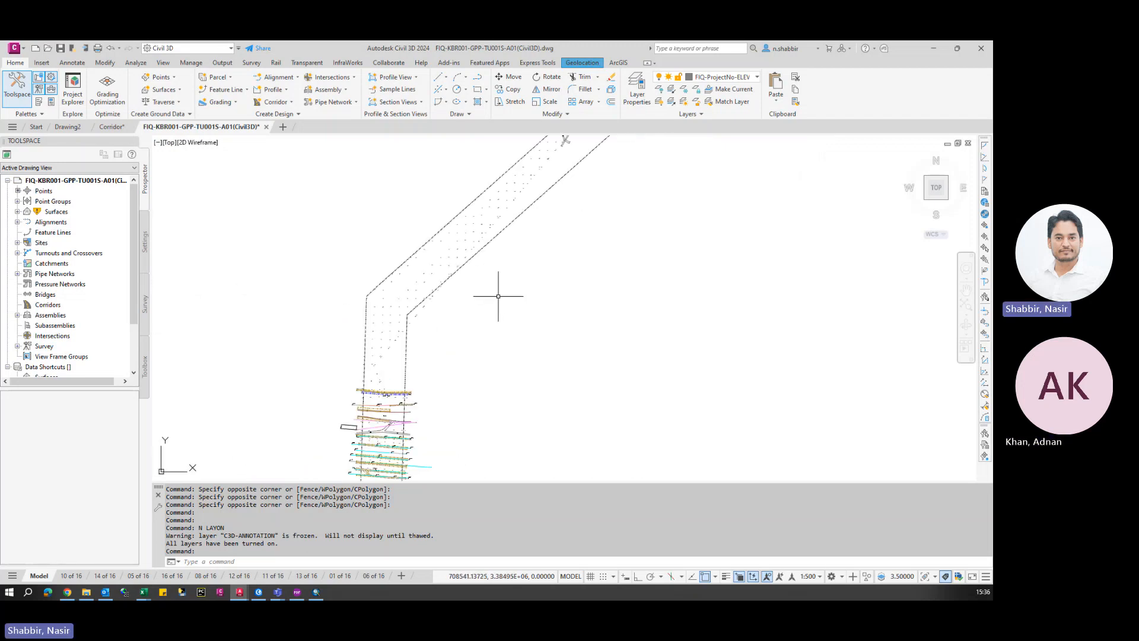
{"action": "scroll", "coordinate": [474, 298], "scroll_direction": "up", "scroll_amount": 2}
{"action": "scroll", "coordinate": [522, 243], "scroll_direction": "down", "scroll_amount": 6}
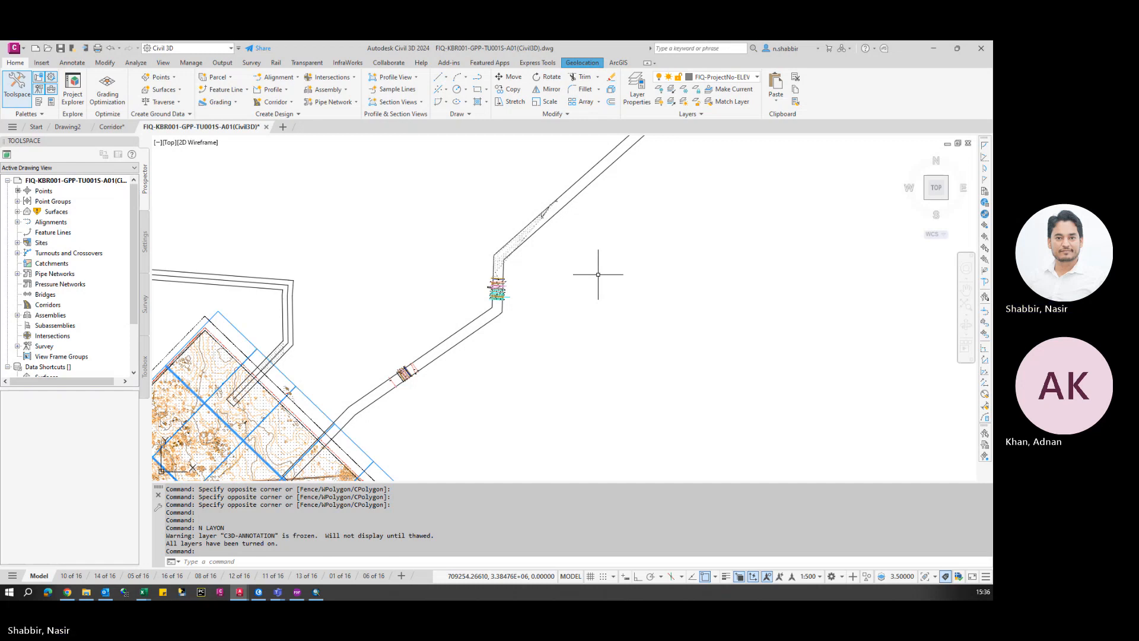
{"action": "middle_click_drag", "start_coordinate": [650, 242], "coordinate": [603, 298]}
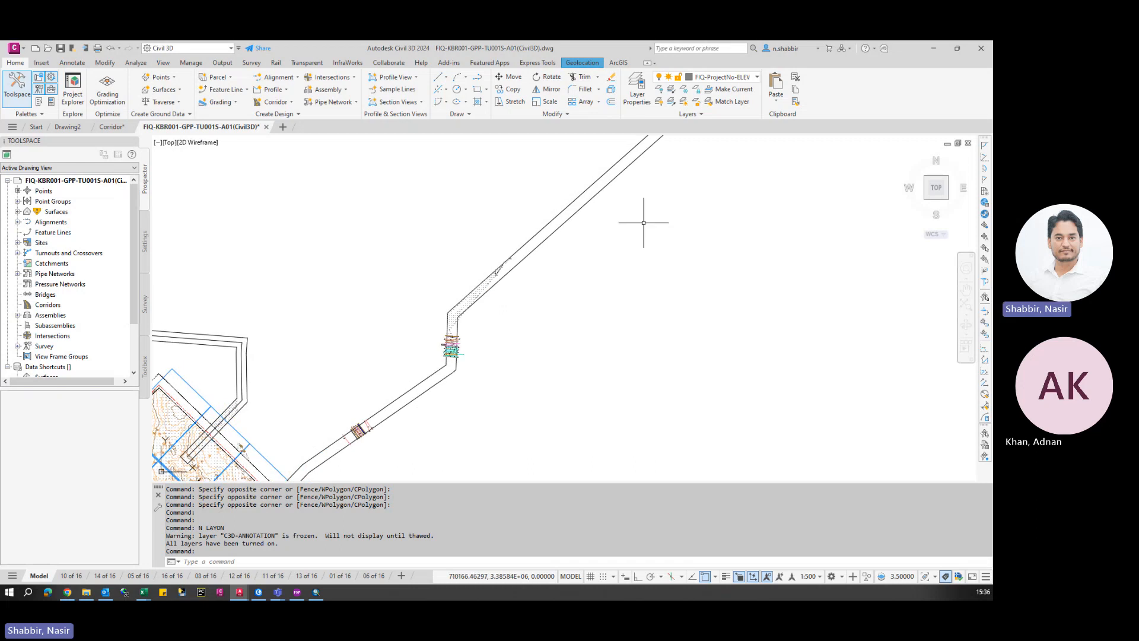
{"action": "scroll", "coordinate": [434, 336], "scroll_direction": "down", "scroll_amount": 2}
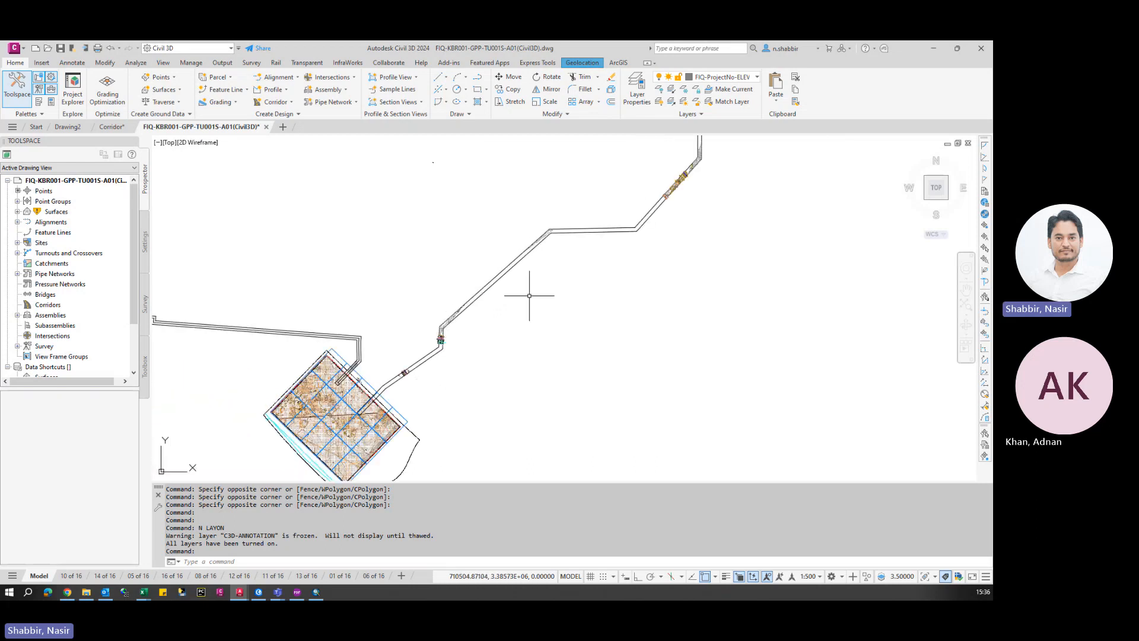
{"action": "middle_click_drag", "start_coordinate": [529, 294], "coordinate": [476, 351]}
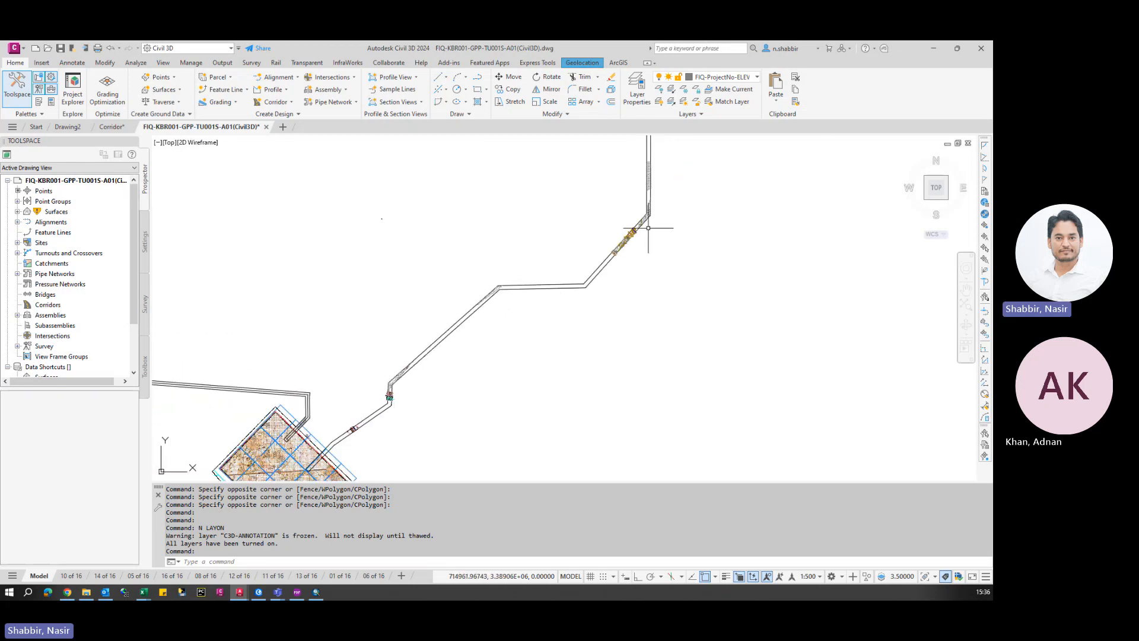
- Switch to Microsoft Teams and look through the colleague's chat with the CSV Missing Area message for the Stream 292 Vo2 SHP folder path
{"action": "left_click", "coordinate": [317, 592]}
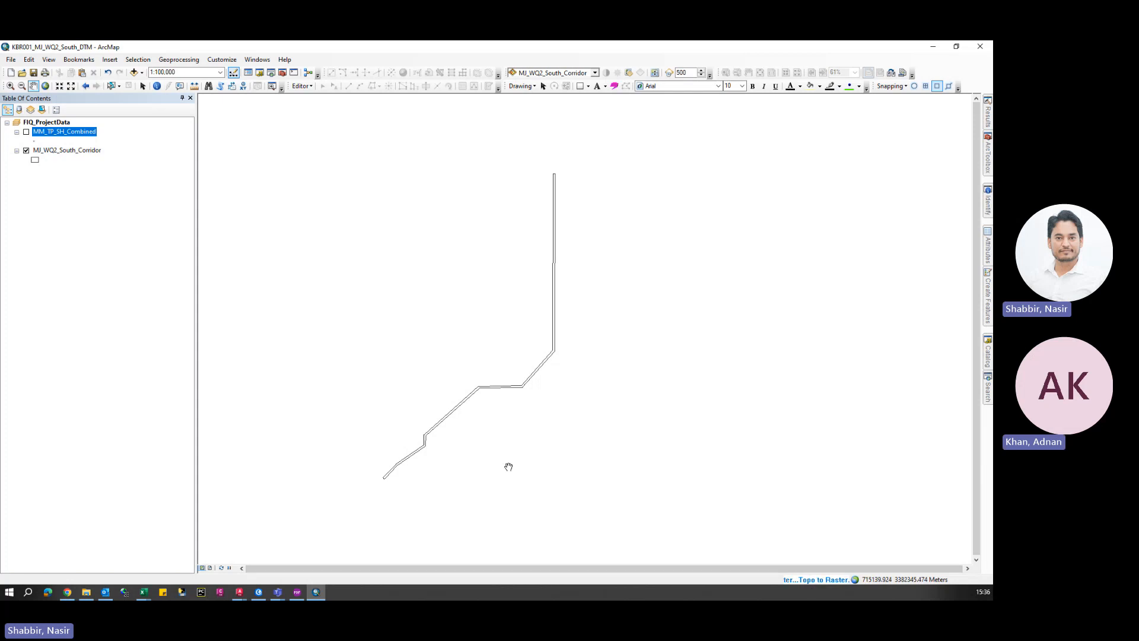
{"action": "mouse_move", "coordinate": [278, 592]}
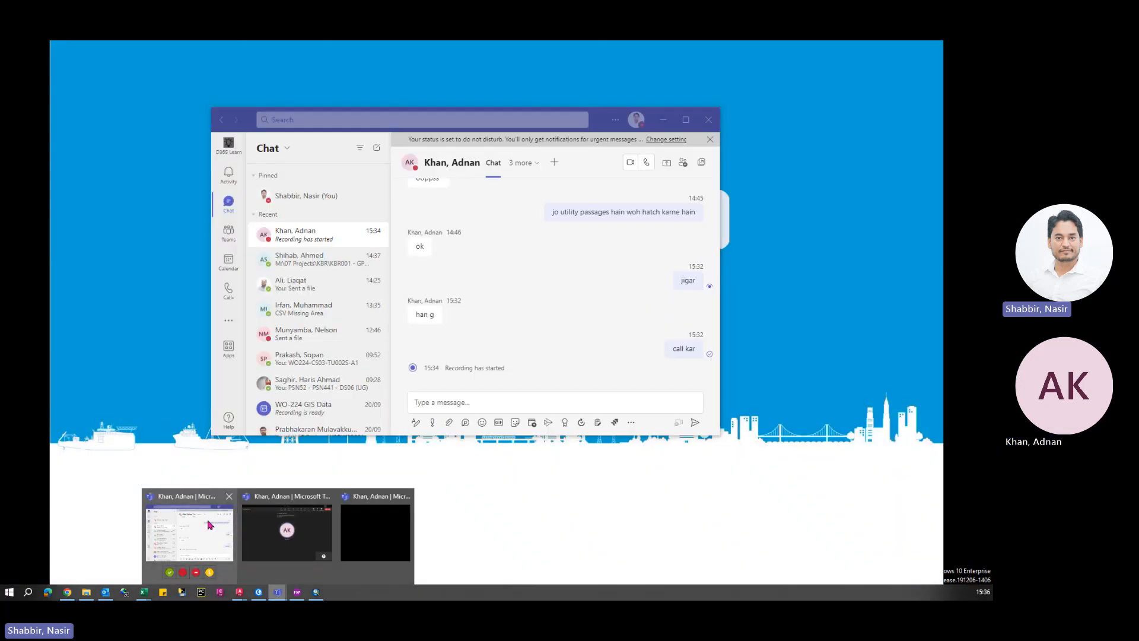
{"action": "left_click", "coordinate": [209, 524]}
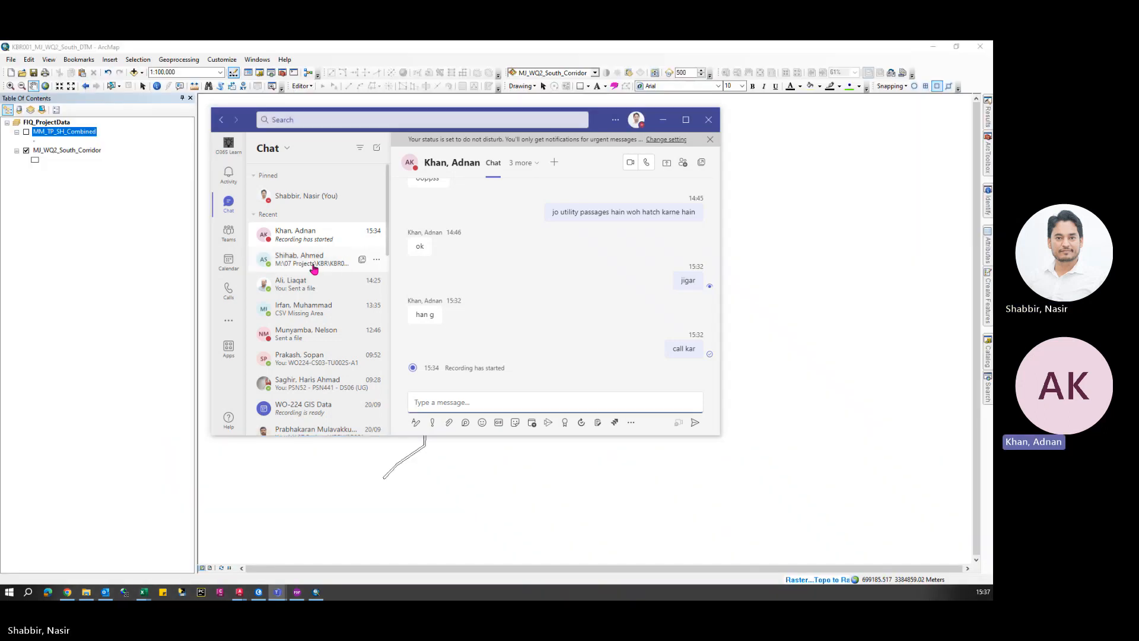
{"action": "left_click", "coordinate": [323, 309]}
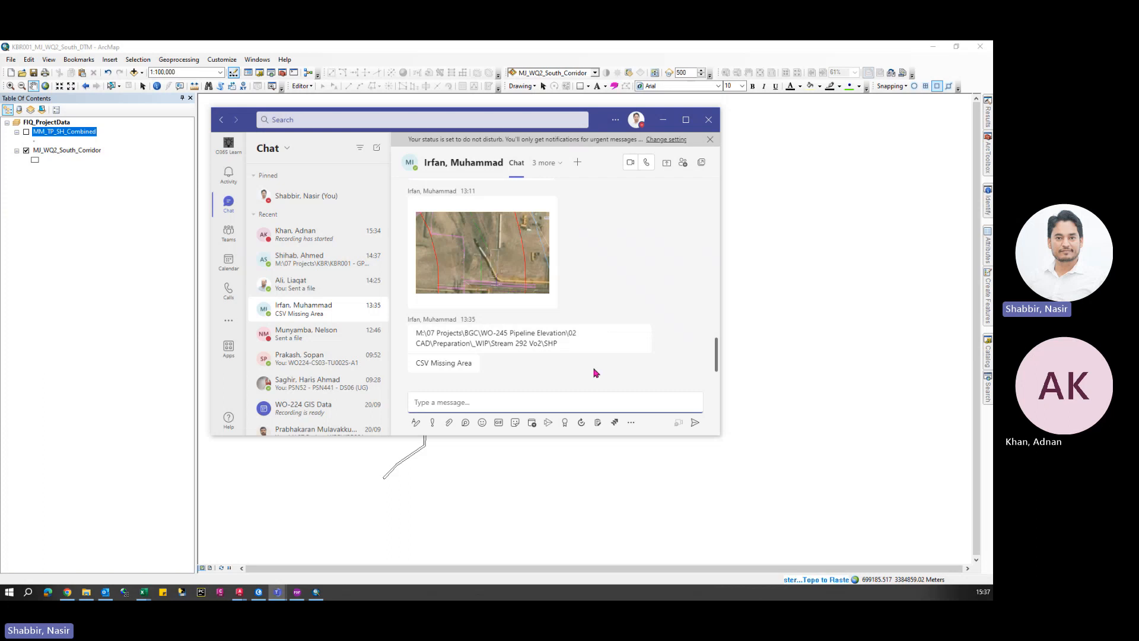
{"action": "scroll", "coordinate": [552, 350], "scroll_direction": "up", "scroll_amount": 3}
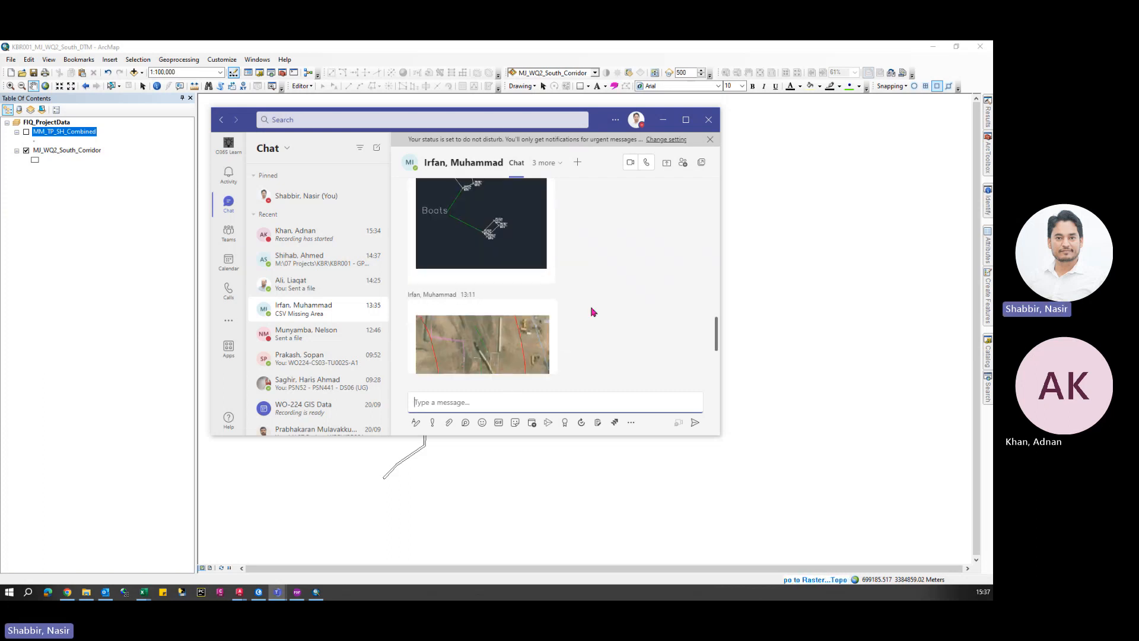
{"action": "scroll", "coordinate": [591, 311], "scroll_direction": "up", "scroll_amount": 5}
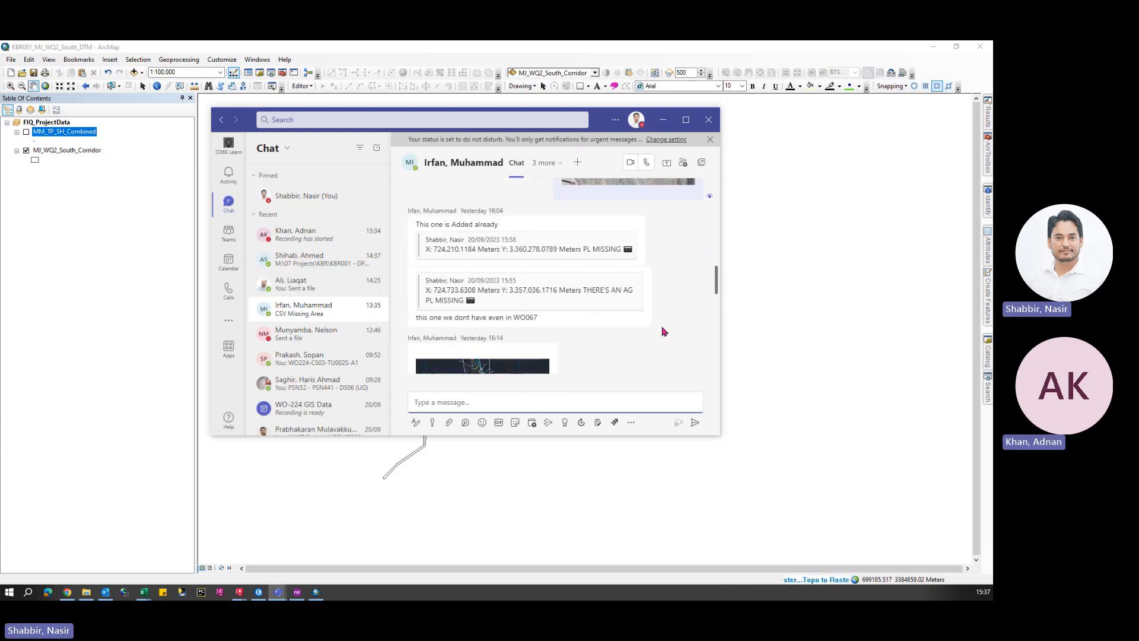
{"action": "scroll", "coordinate": [618, 336], "scroll_direction": "down", "scroll_amount": 2}
{"action": "scroll", "coordinate": [618, 338], "scroll_direction": "up", "scroll_amount": 3}
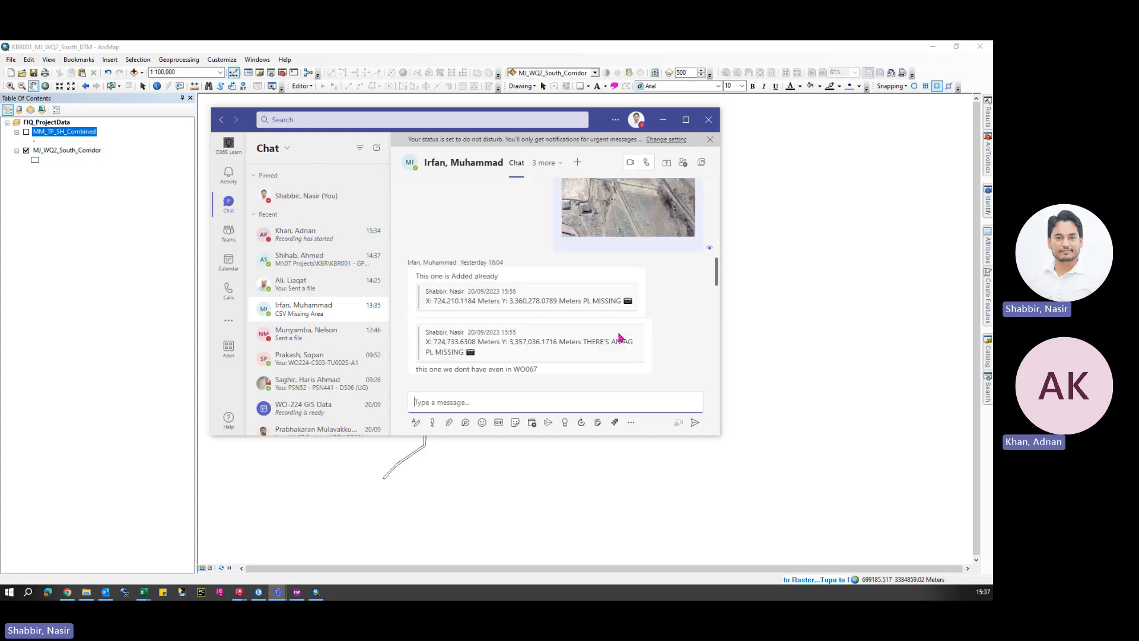
{"action": "left_click", "coordinate": [662, 119]}
- In File Explorer, browse from BGC through WO-245 Pipeline Elevation, 02 CAD and Preparation to the _WIP folder
{"action": "left_click", "coordinate": [86, 591]}
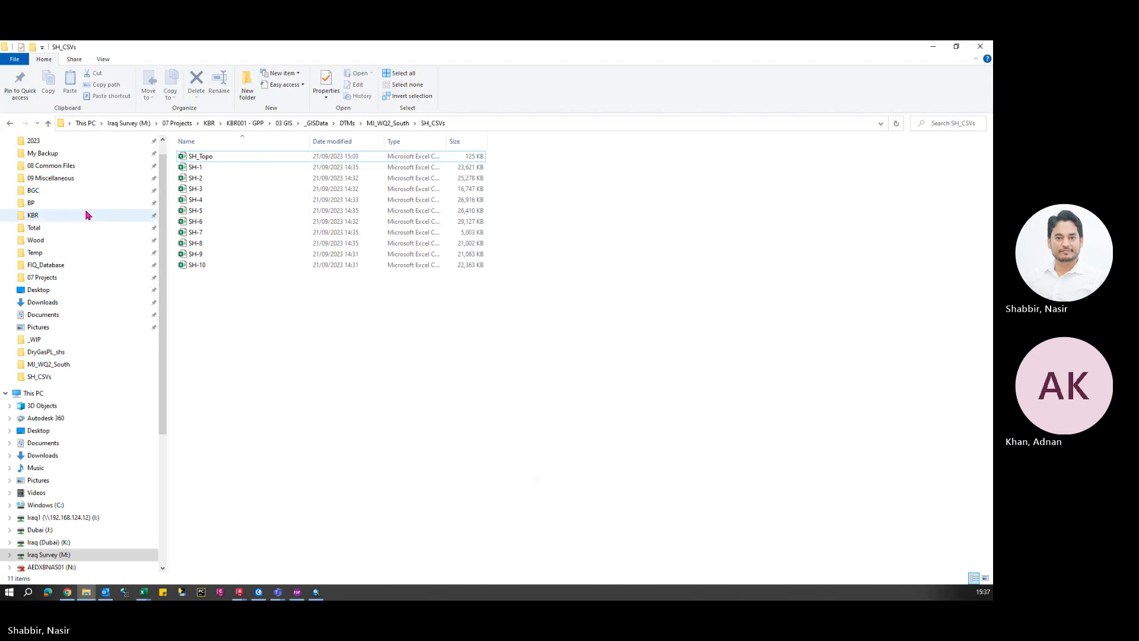
{"action": "left_click", "coordinate": [102, 190]}
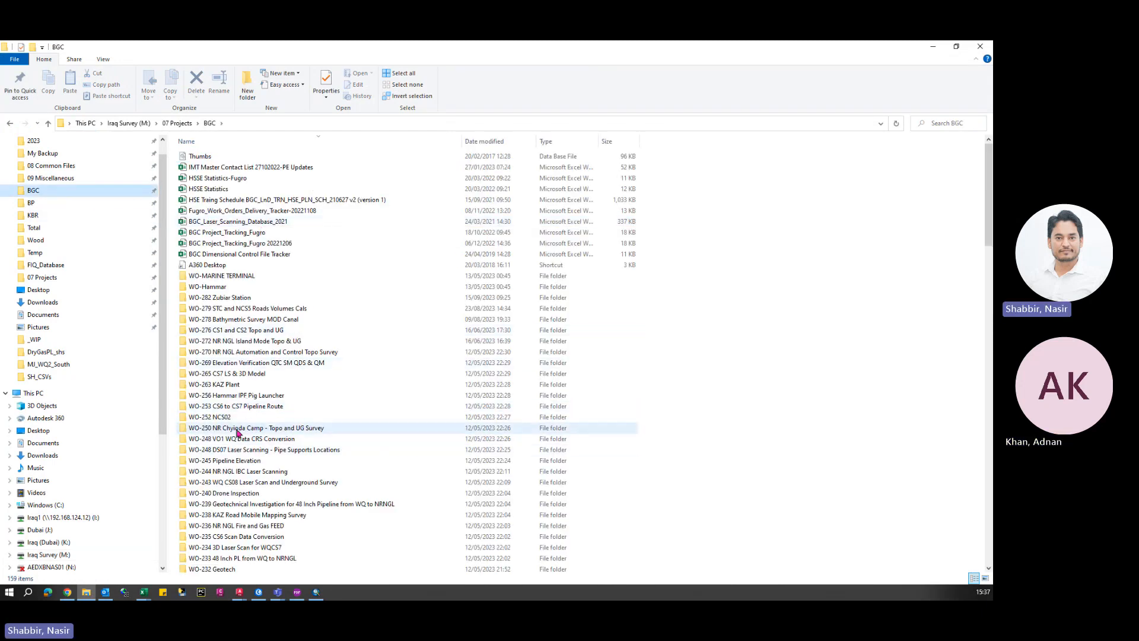
{"action": "left_click", "coordinate": [226, 461]}
{"action": "double_click", "coordinate": [227, 465]}
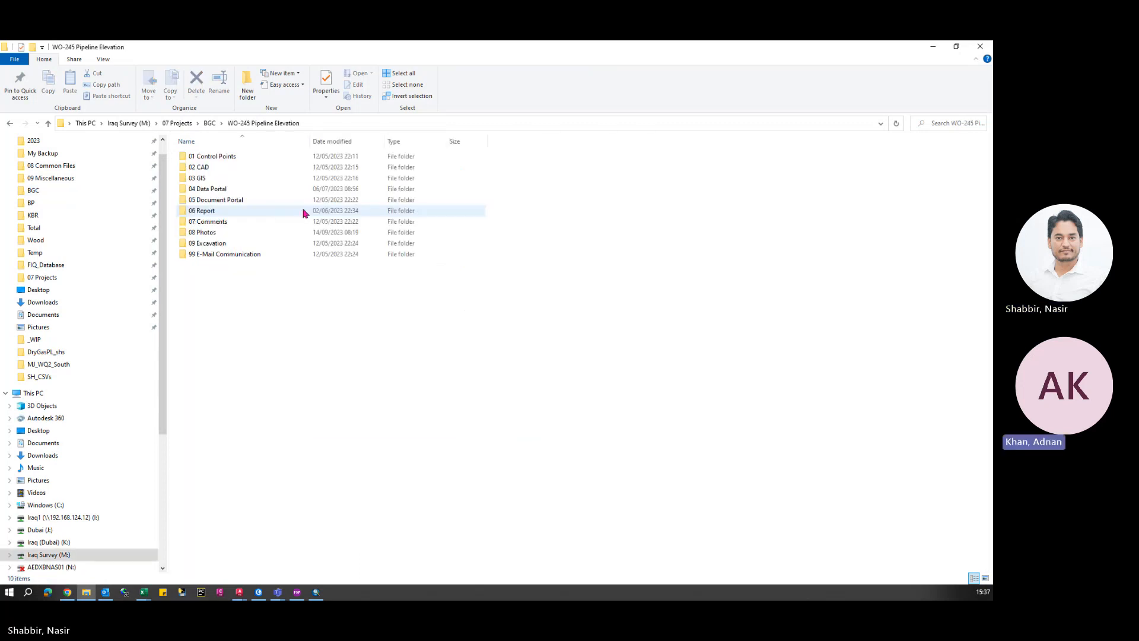
{"action": "double_click", "coordinate": [267, 168]}
{"action": "double_click", "coordinate": [254, 195]}
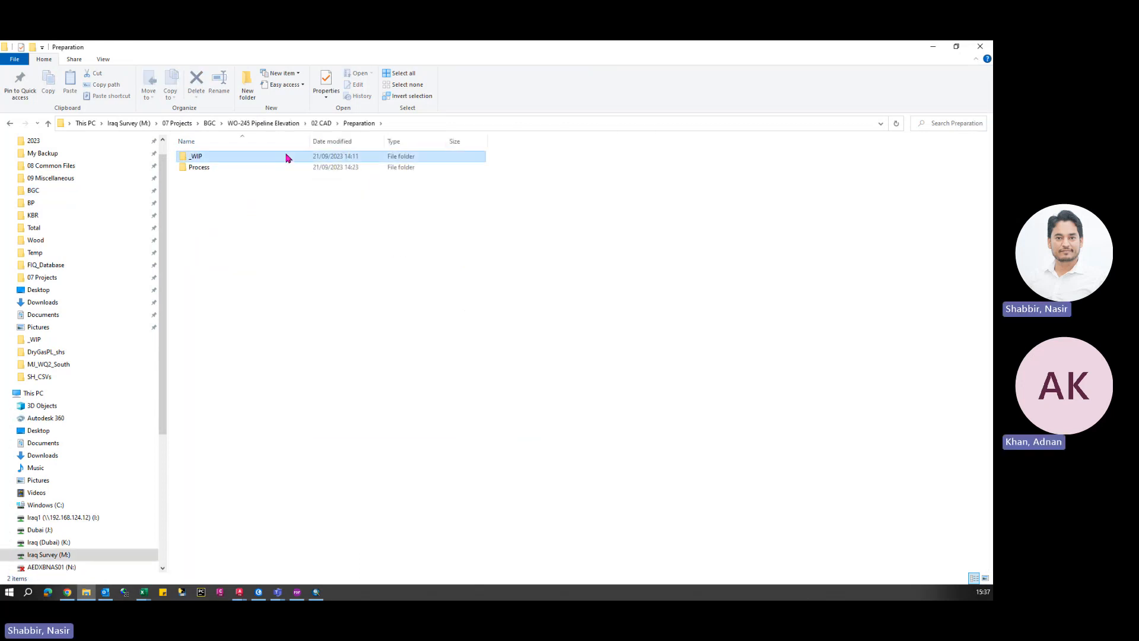
{"action": "double_click", "coordinate": [288, 157]}
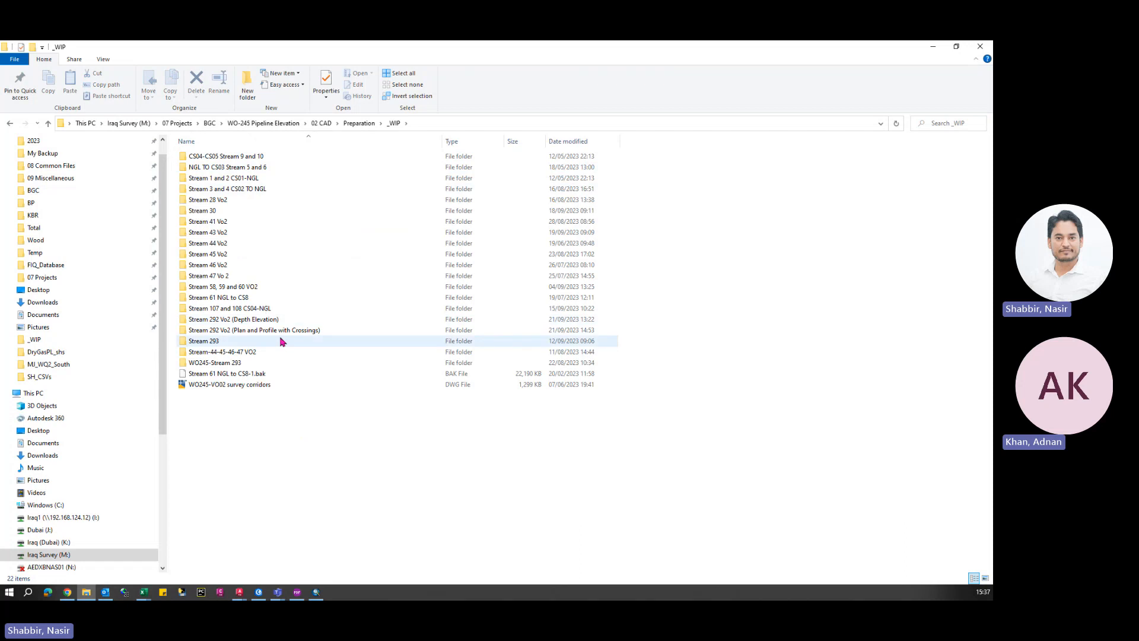
- Open the SHP folder of Stream 292 Vo2 (Plan and Profile with Crossings) and check the Contours3d shapefile set
{"action": "left_click", "coordinate": [252, 331]}
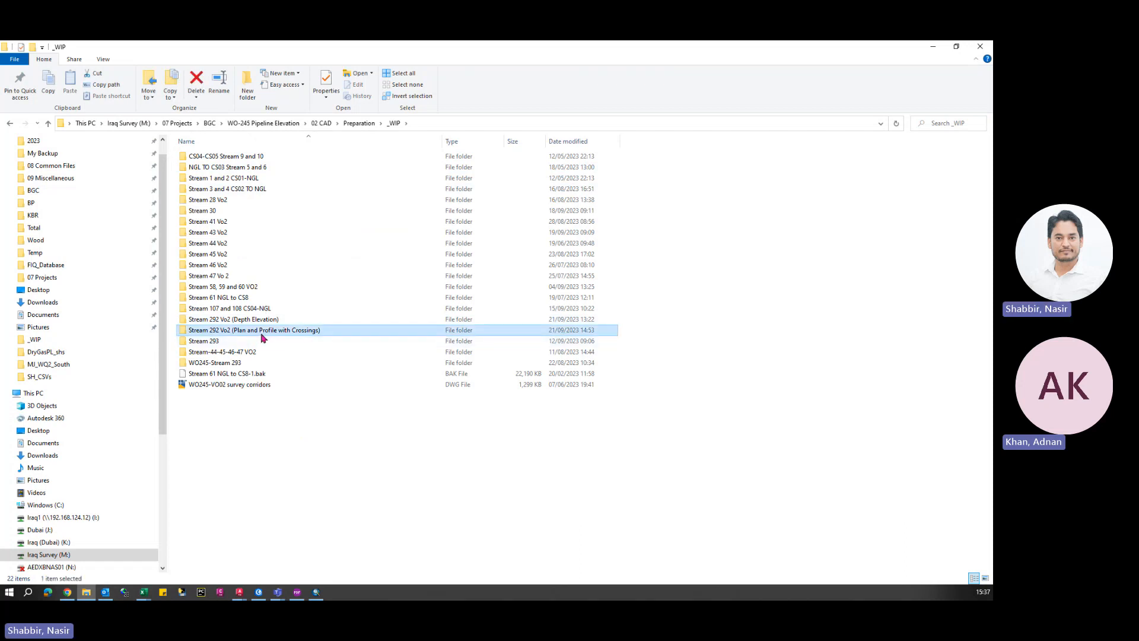
{"action": "double_click", "coordinate": [261, 332]}
{"action": "double_click", "coordinate": [239, 181]}
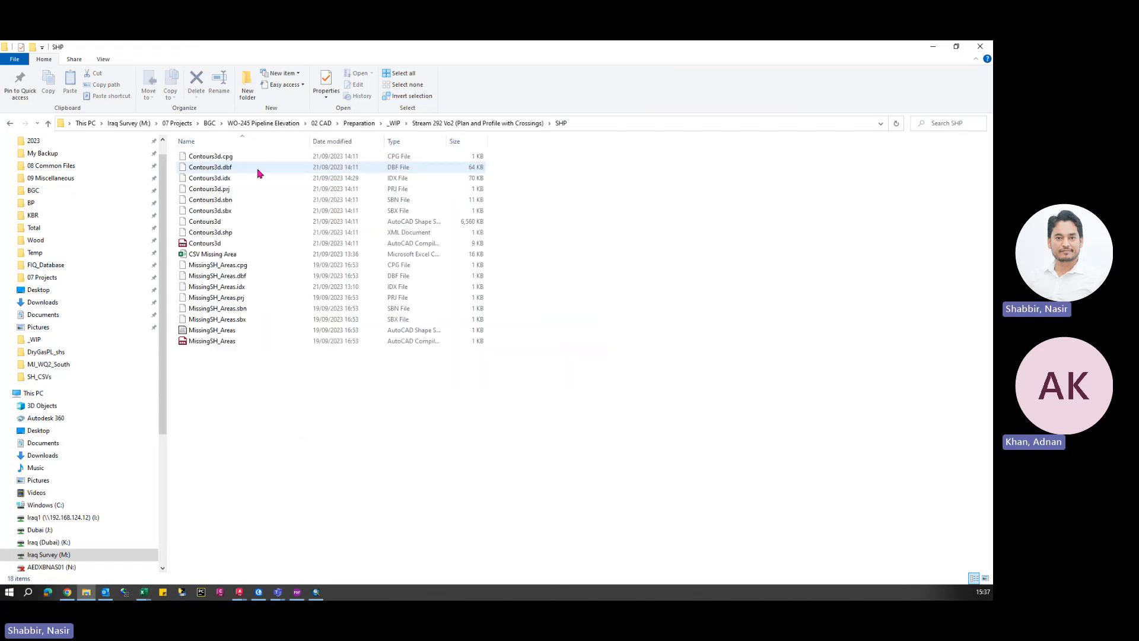
{"action": "left_click", "coordinate": [305, 158]}
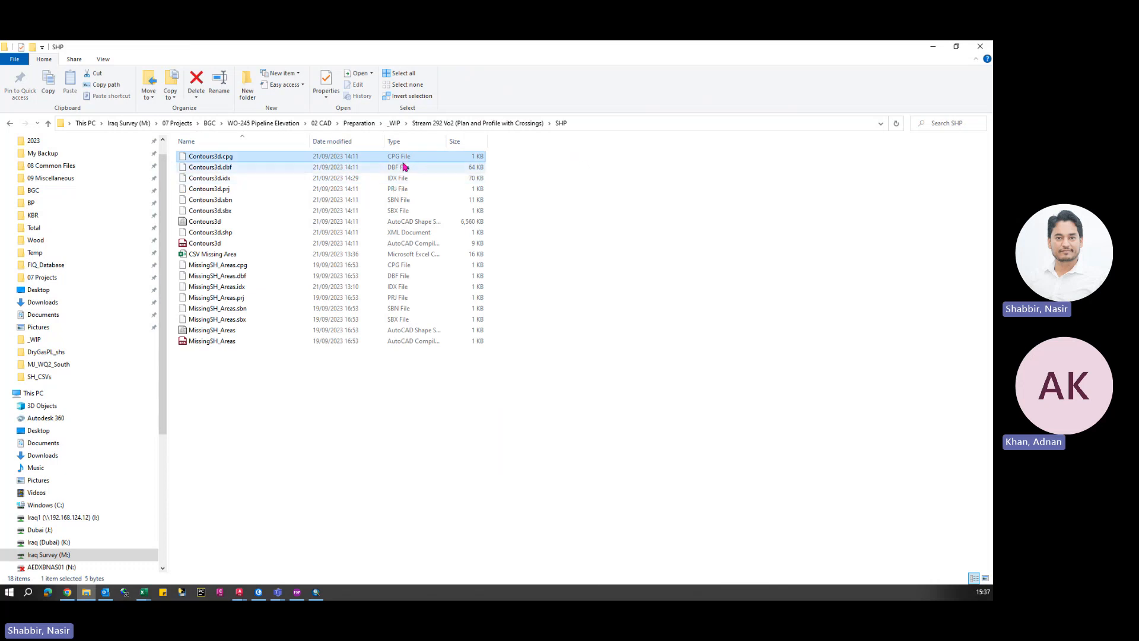
{"action": "left_click_drag", "start_coordinate": [507, 154], "coordinate": [178, 249]}
{"action": "left_click", "coordinate": [332, 503]}
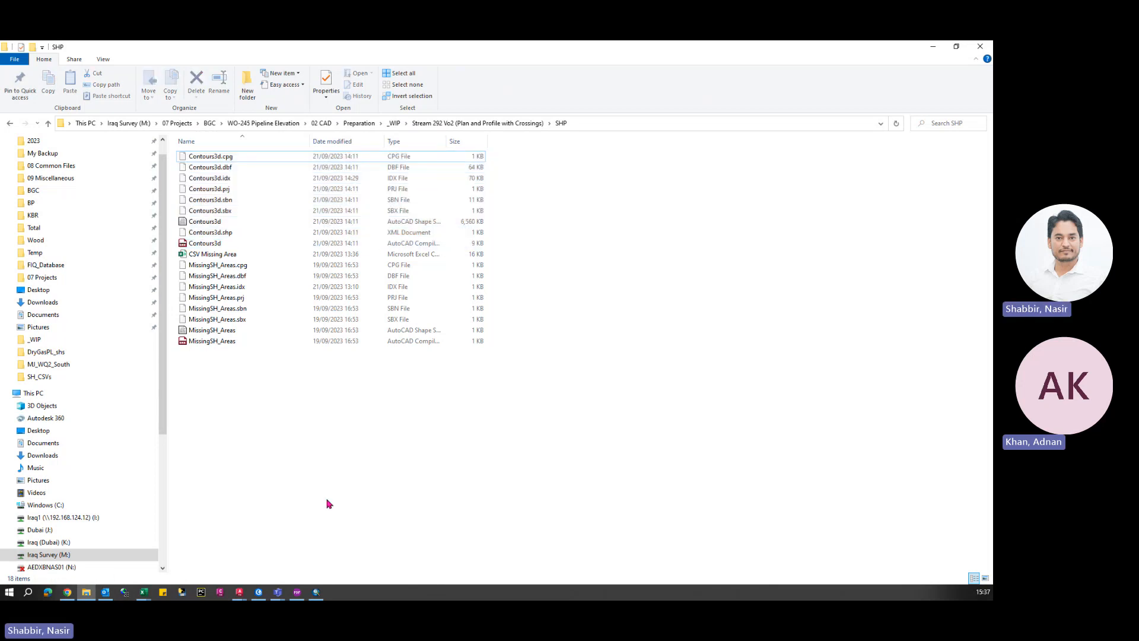
- Switch to Civil 3D, bring up the empty Drawing2 and check its Surfaces collection
{"action": "mouse_move", "coordinate": [239, 592]}
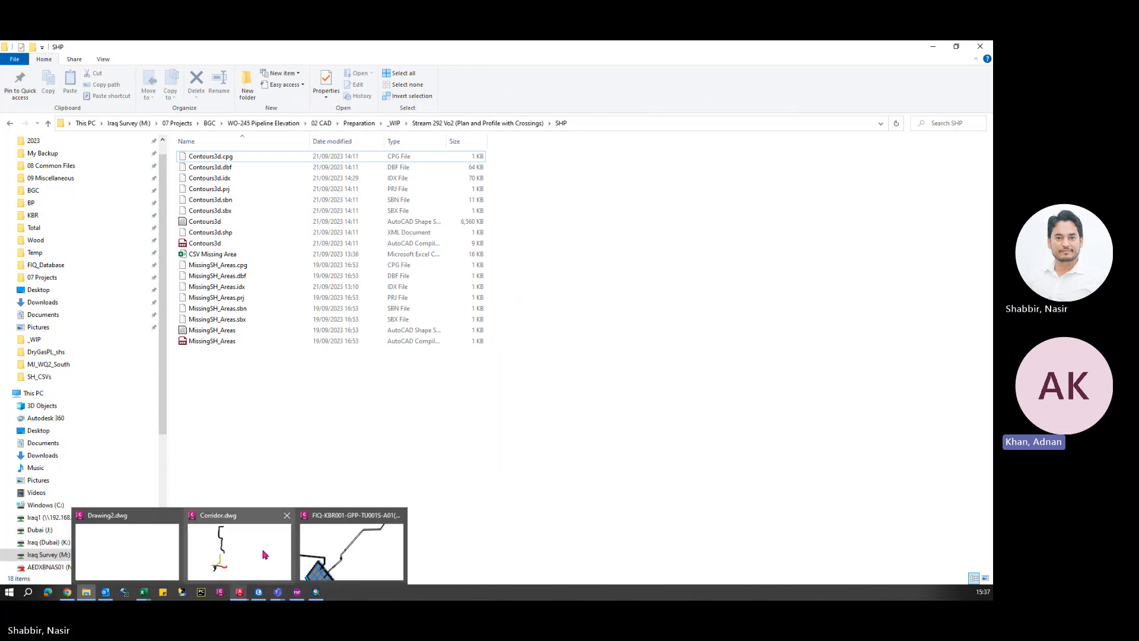
{"action": "left_click", "coordinate": [317, 549]}
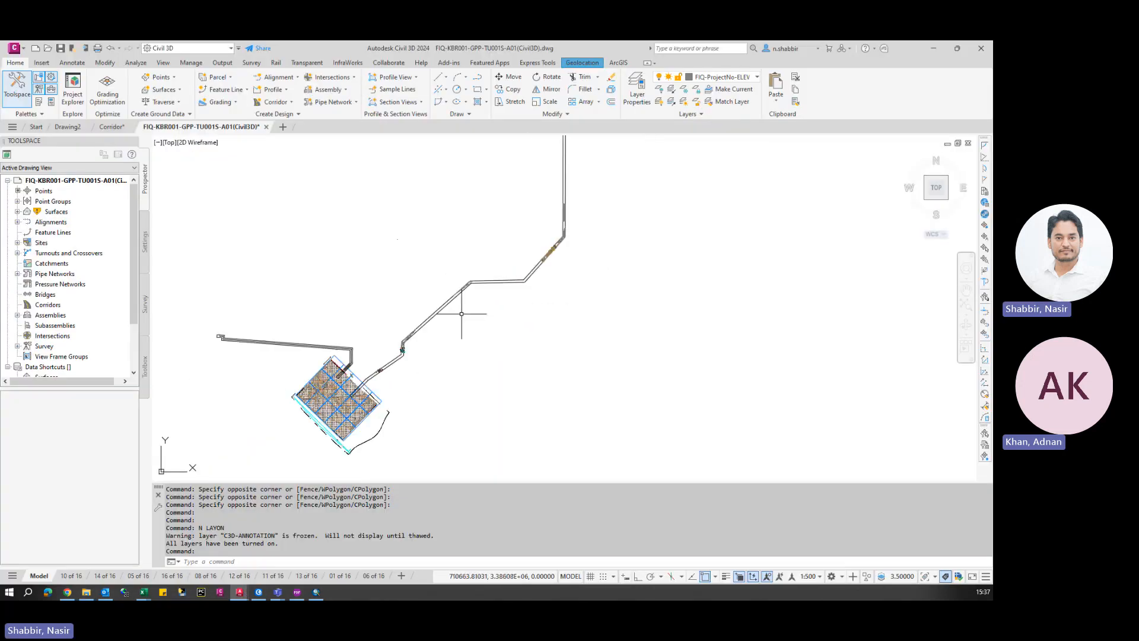
{"action": "left_click", "coordinate": [67, 126]}
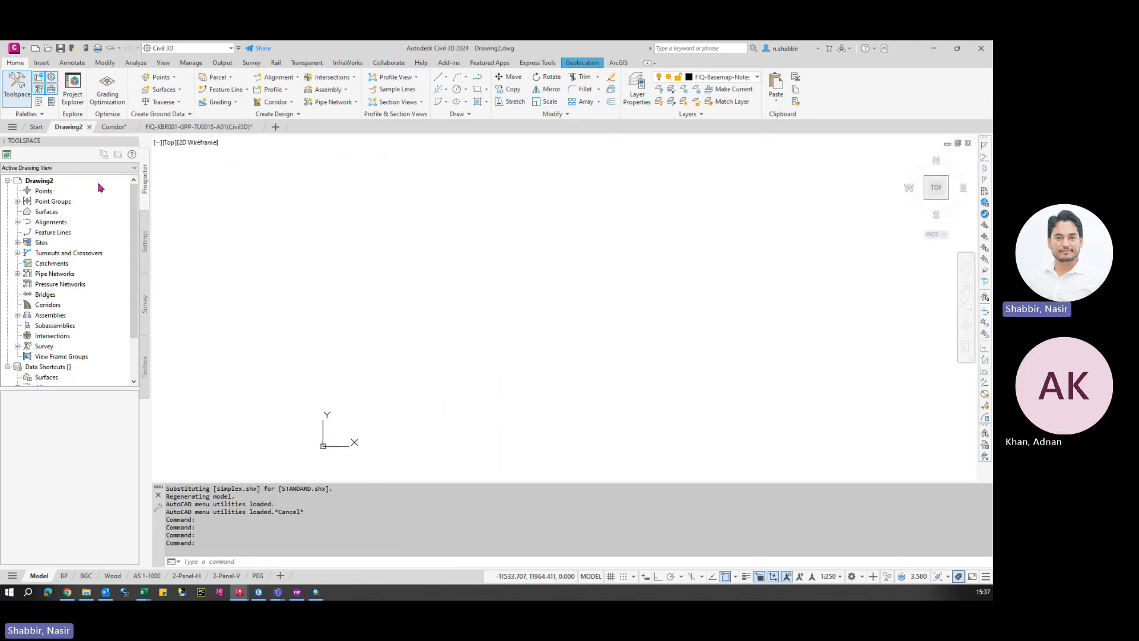
{"action": "left_click", "coordinate": [52, 213]}
{"action": "left_click", "coordinate": [335, 211]}
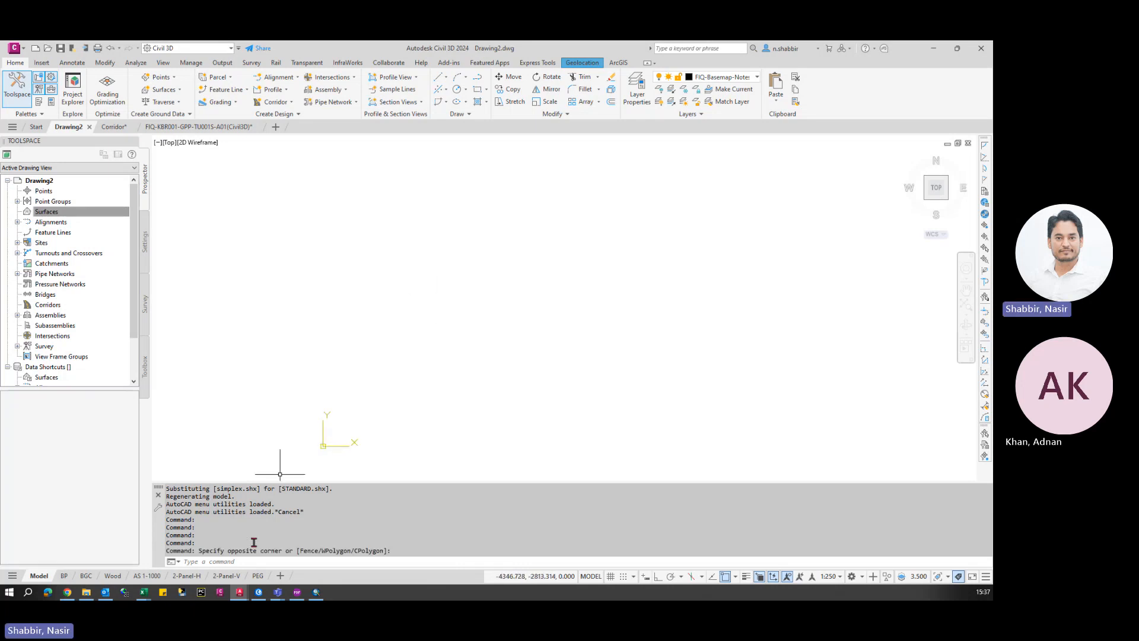
- Open the WO245-Stream 292 Gas Pipeline drawing from the Stream 292 Vo2 (Plan and Profile with Crossings) folder in File Explorer
{"action": "mouse_move", "coordinate": [258, 593]}
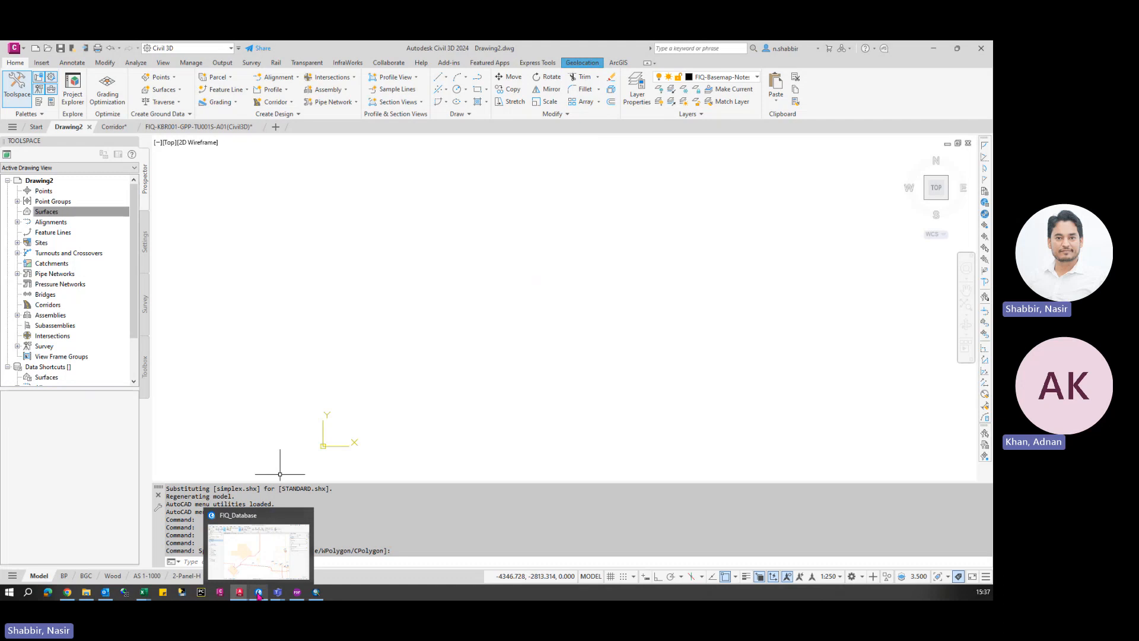
{"action": "left_click", "coordinate": [86, 592]}
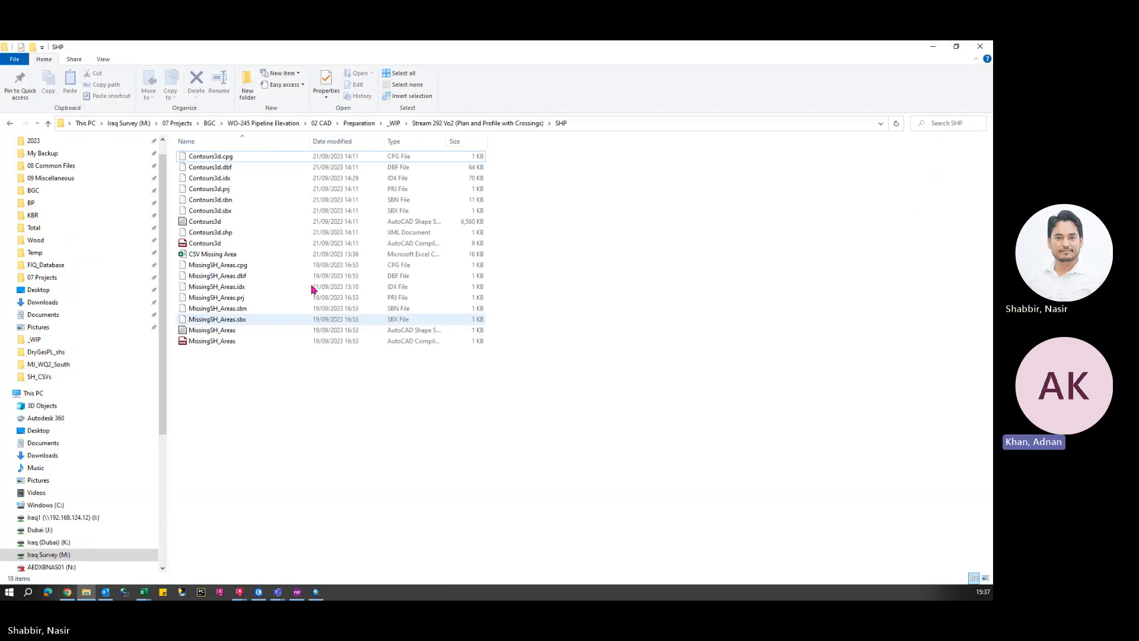
{"action": "left_click", "coordinate": [505, 123]}
{"action": "left_click", "coordinate": [259, 200]}
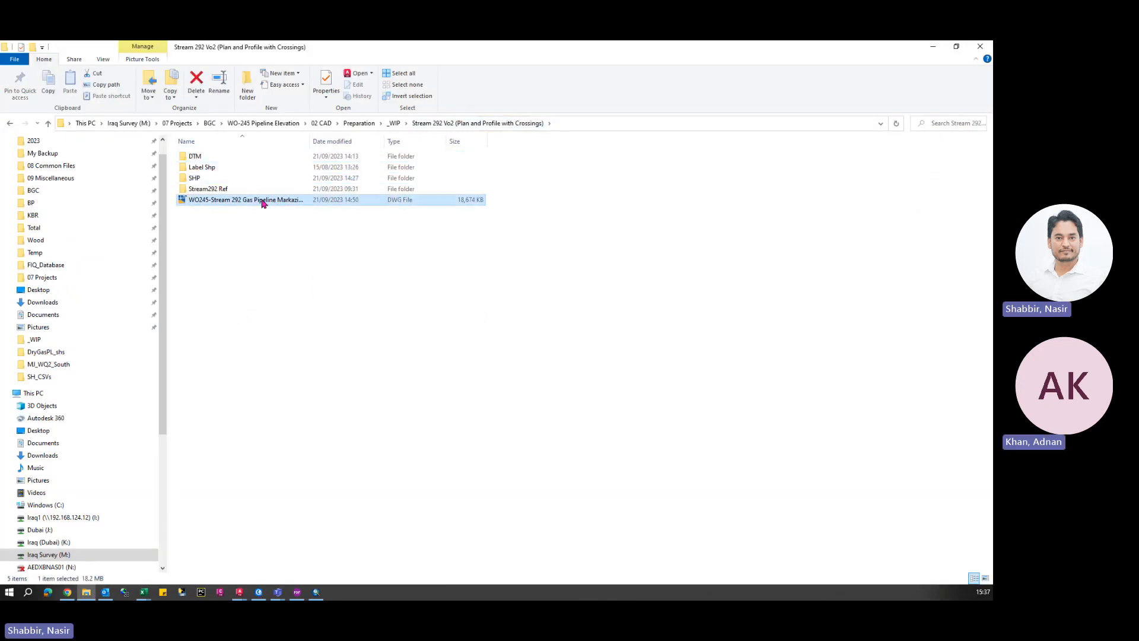
{"action": "double_click", "coordinate": [268, 202]}
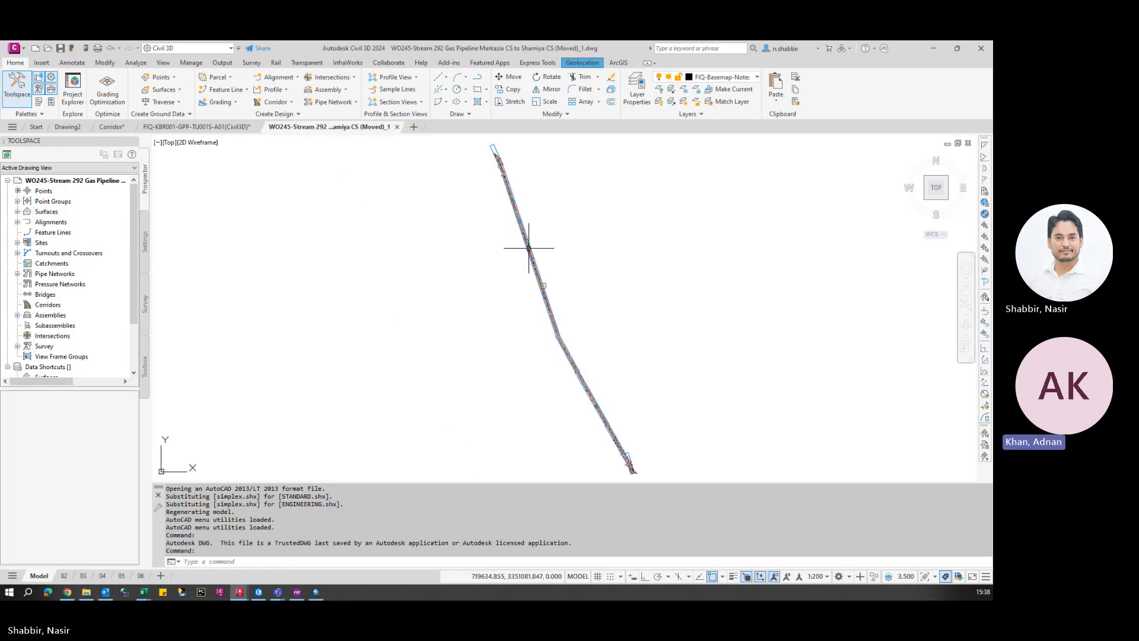
- Copy the red corridor boundary polyline of the Stream 292 drawing to the clipboard
{"action": "scroll", "coordinate": [528, 248], "scroll_direction": "up", "scroll_amount": 6}
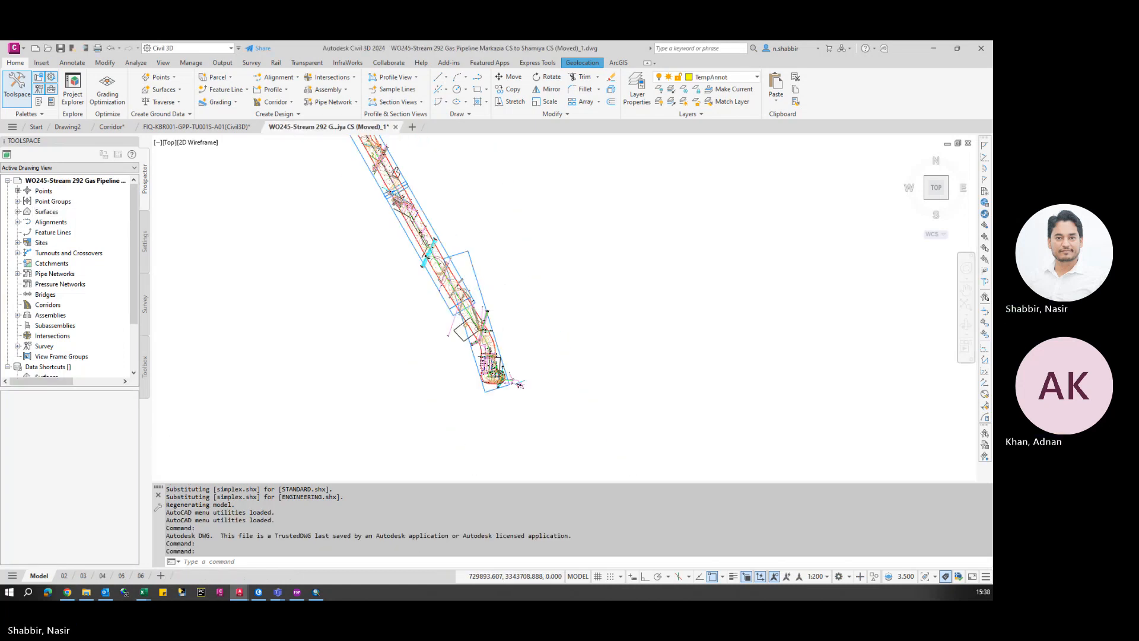
{"action": "scroll", "coordinate": [421, 230], "scroll_direction": "up", "scroll_amount": 2}
{"action": "left_click", "coordinate": [399, 254]}
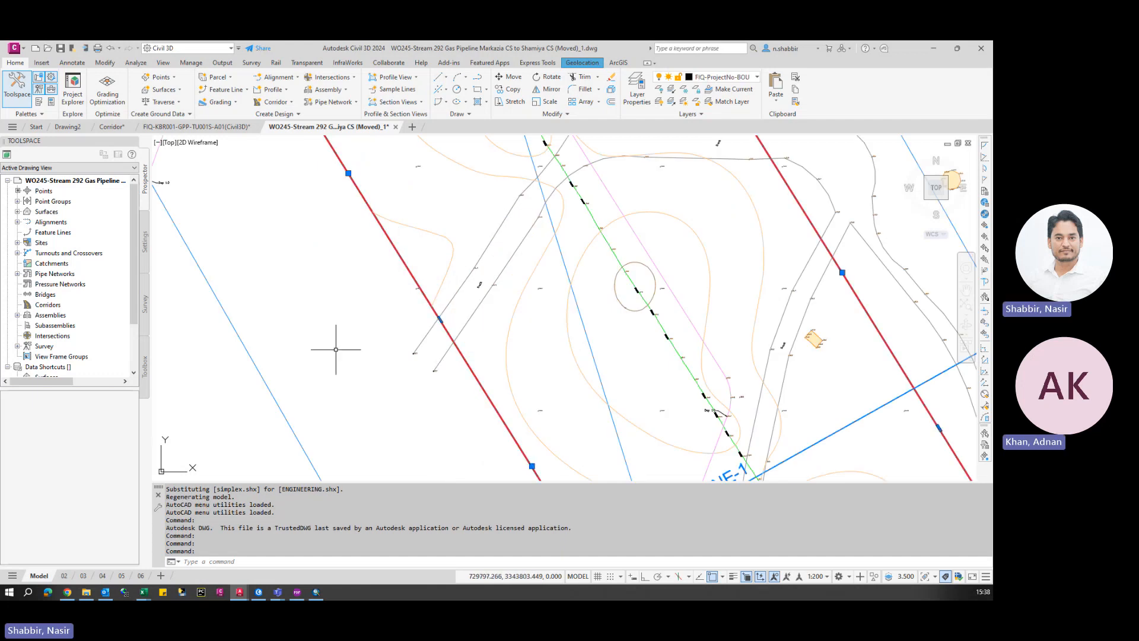
{"action": "key", "text": "ctrl+c"}
{"action": "key", "text": "Escape"}
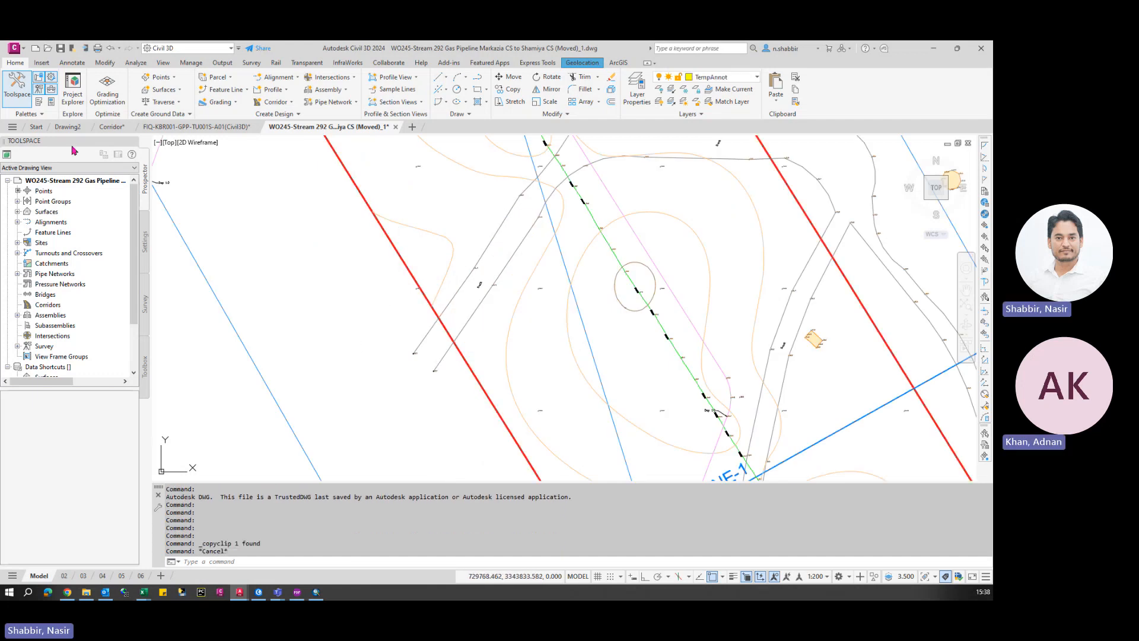
- Paste the copied corridor boundary into Drawing2 at its original coordinates and show the drawing's full extents
{"action": "left_click", "coordinate": [68, 126]}
{"action": "type", "text": "pp"}
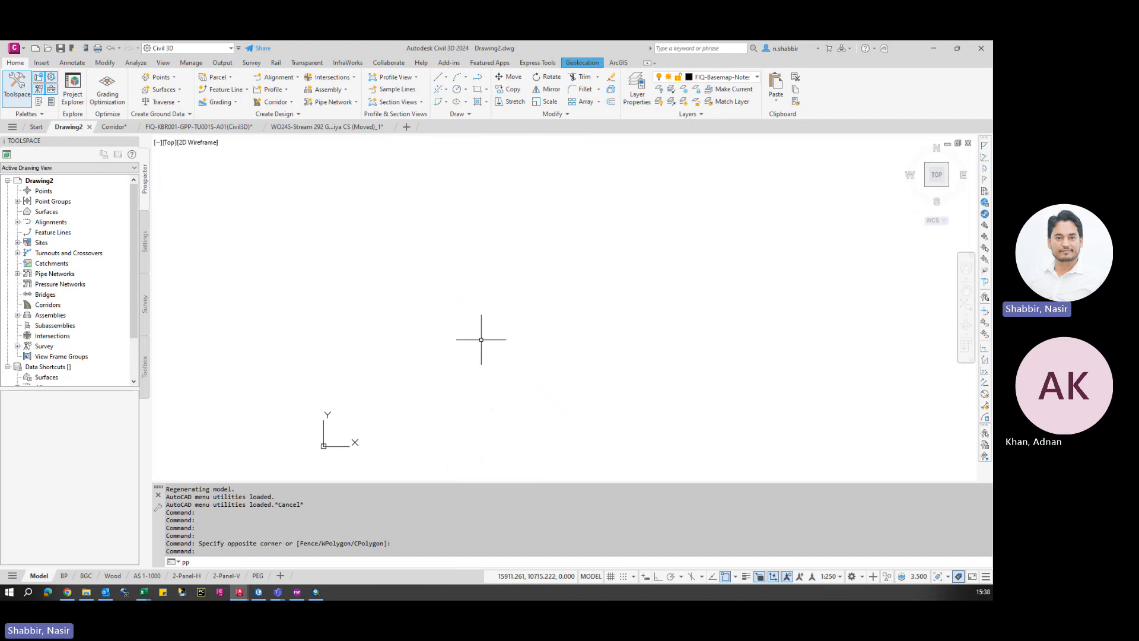
{"action": "key", "text": "Return"}
{"action": "type", "text": "z"}
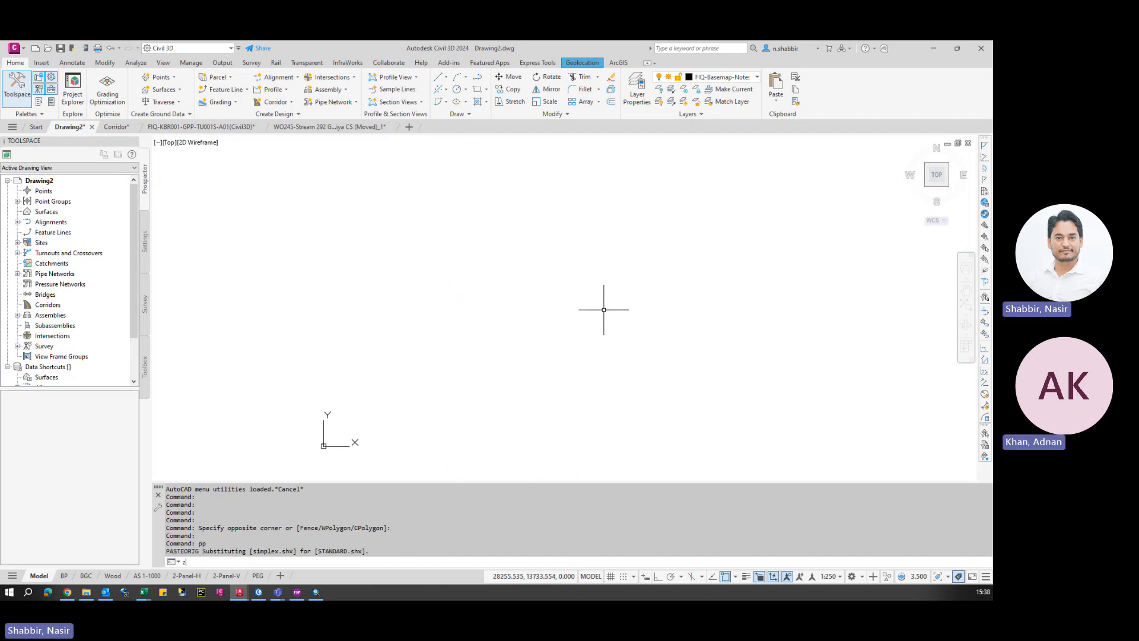
{"action": "key", "text": "Return"}
{"action": "type", "text": "e"}
{"action": "key", "text": "Return"}
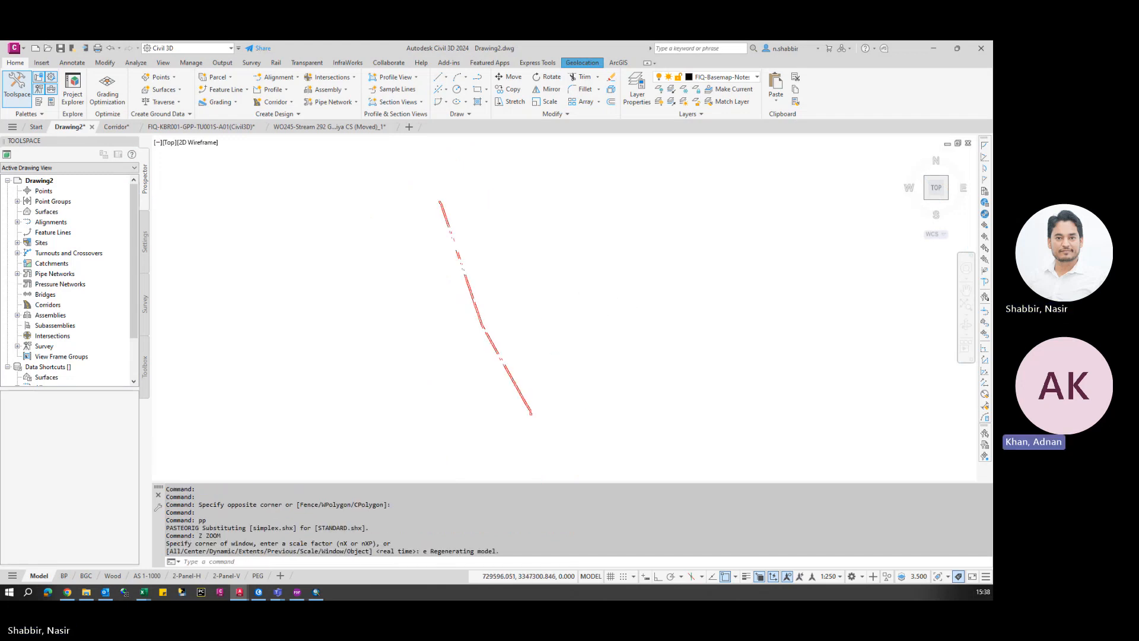
{"action": "key", "text": "Escape"}
{"action": "key", "text": "Escape"}
- Start a map import (MAPIMPORT) of the Contours3d ESRI shapefile from the Stream 292 project's SHP folder
{"action": "type", "text": "ma"}
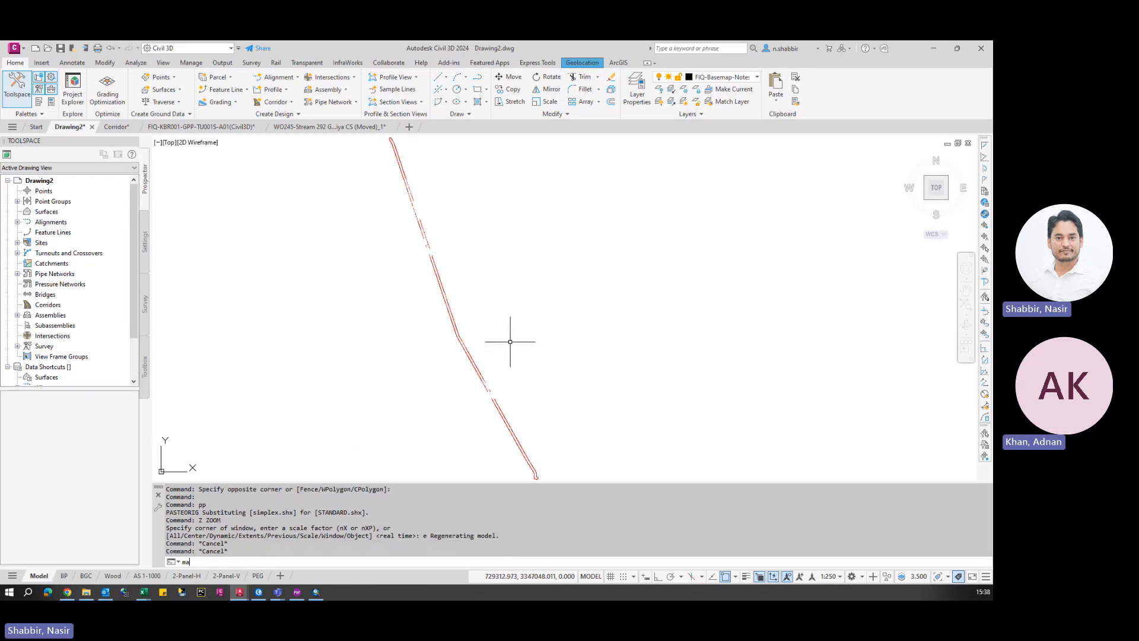
{"action": "type", "text": "pimpo"}
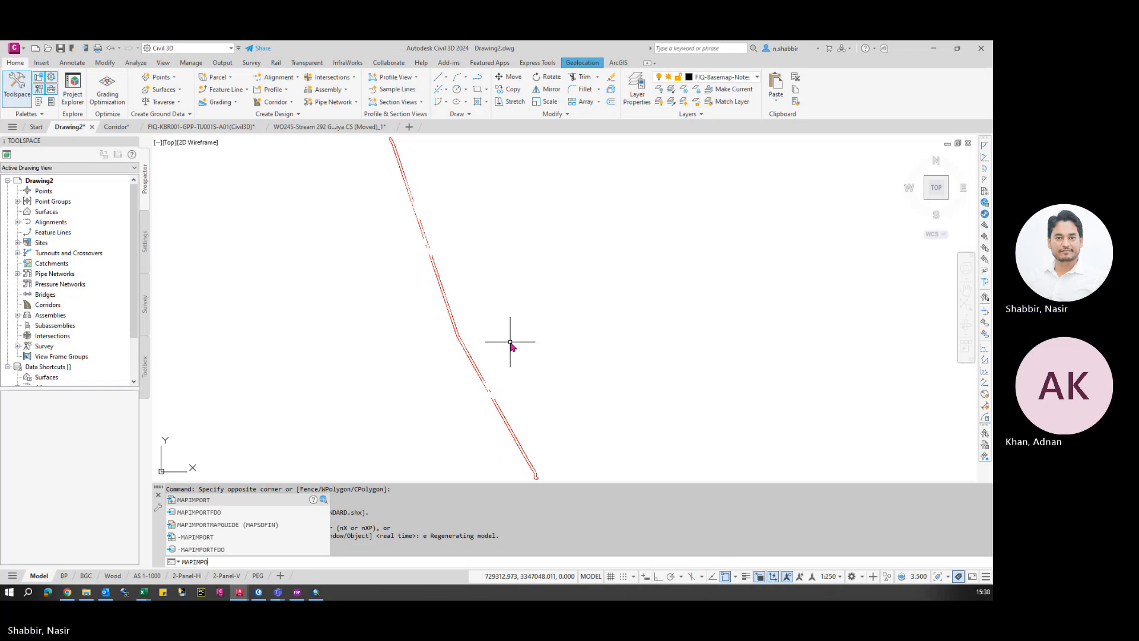
{"action": "key", "text": "Return"}
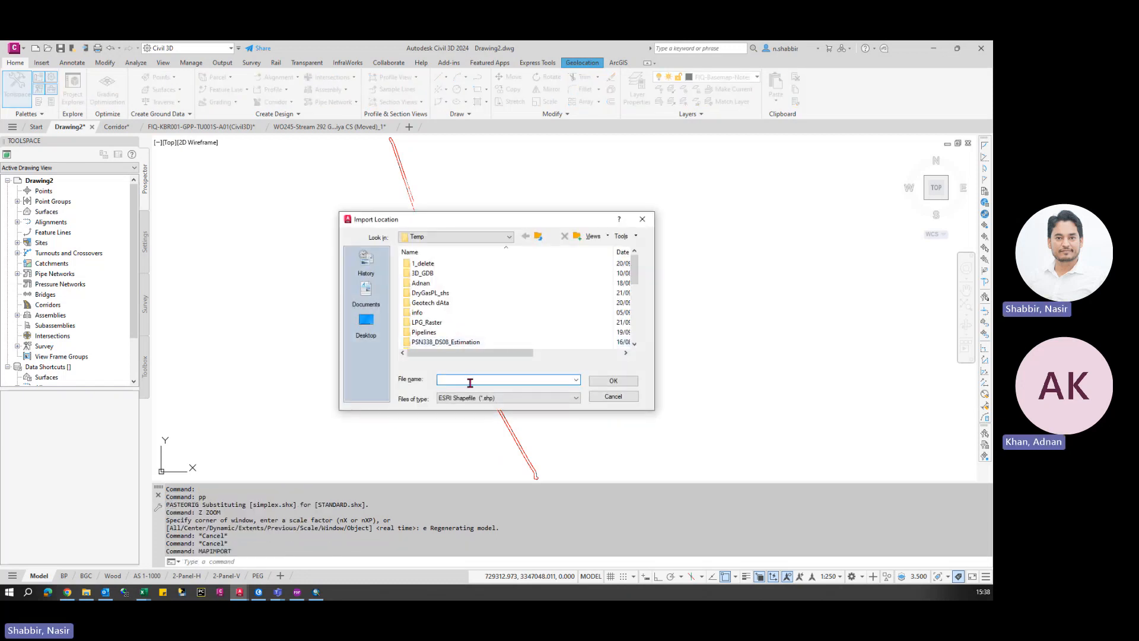
{"action": "left_click", "coordinate": [86, 591]}
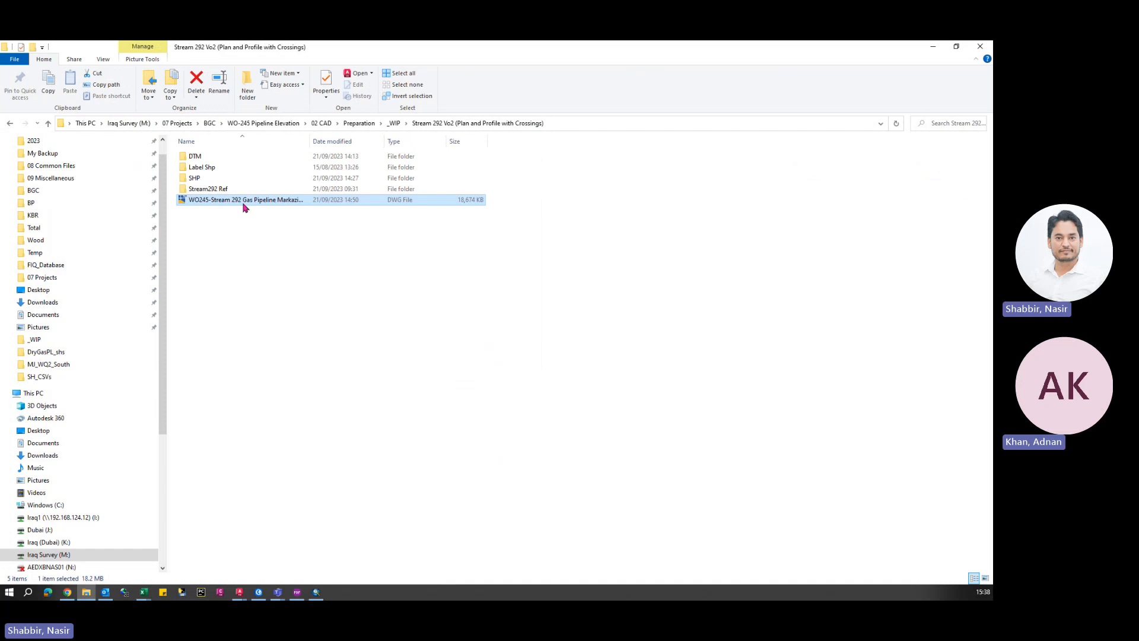
{"action": "double_click", "coordinate": [195, 178]}
{"action": "left_click", "coordinate": [593, 122]}
{"action": "left_click", "coordinate": [932, 46]}
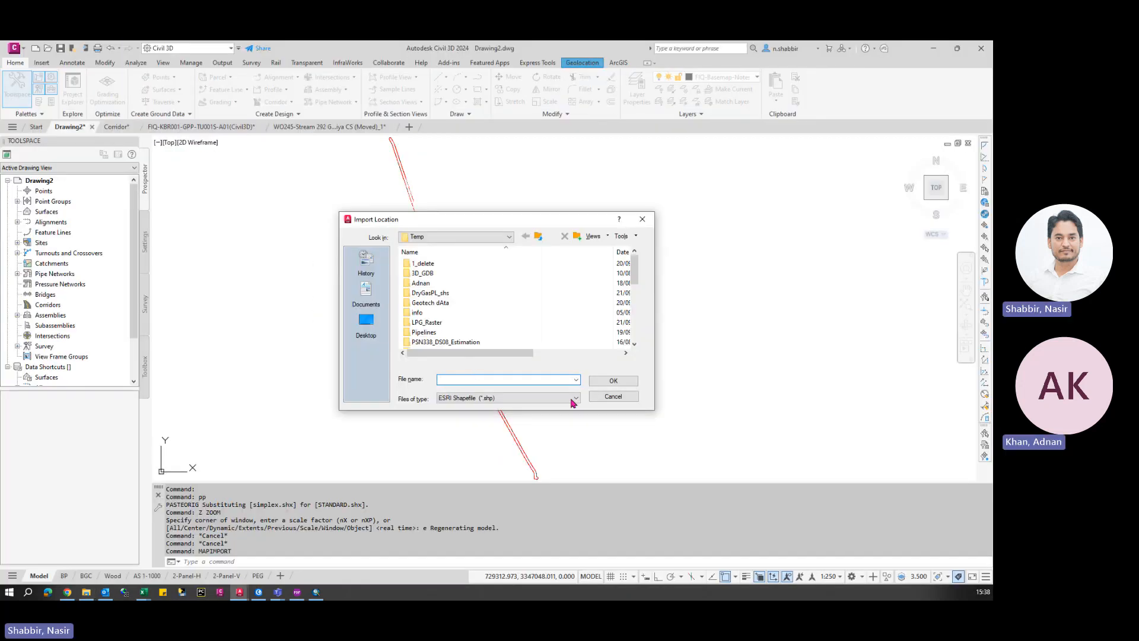
{"action": "key", "text": "ctrl+v"}
{"action": "left_click", "coordinate": [613, 381]}
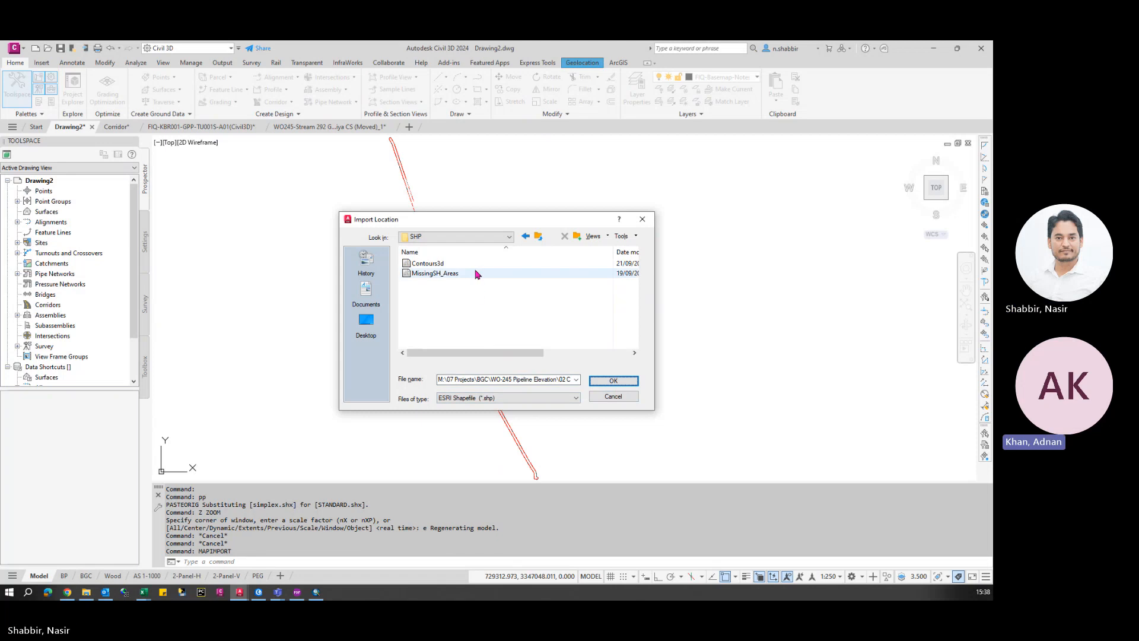
{"action": "left_click", "coordinate": [451, 265]}
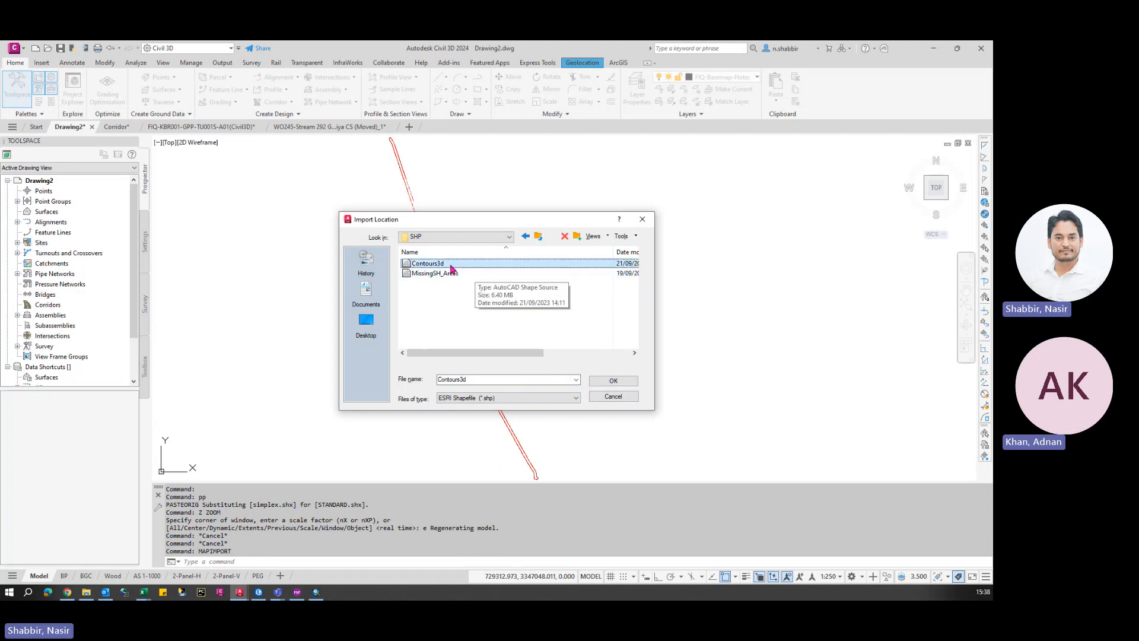
{"action": "left_click", "coordinate": [613, 380]}
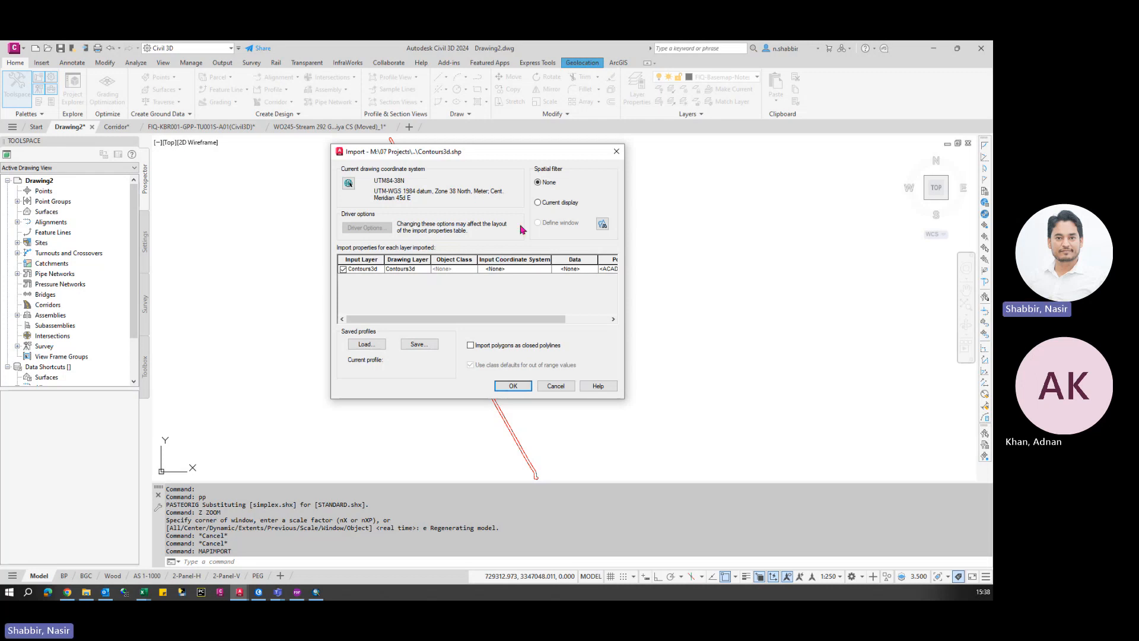
- Create object data from the shapefile attributes in the Contours3d table and run the import into Drawing2
{"action": "left_click", "coordinate": [594, 273]}
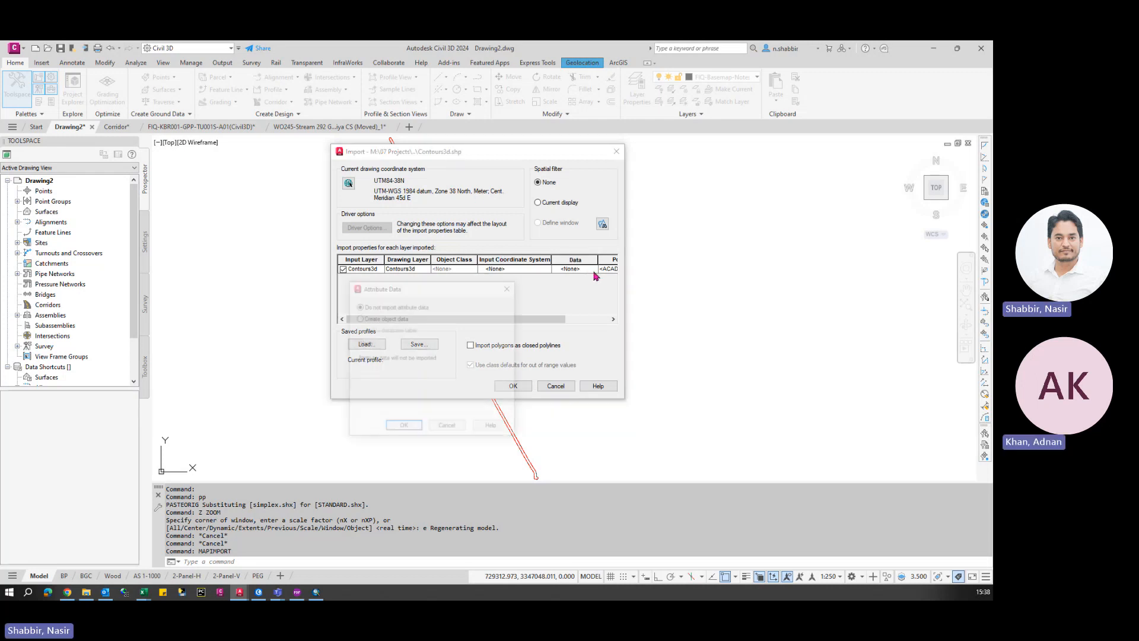
{"action": "left_click", "coordinate": [392, 319]}
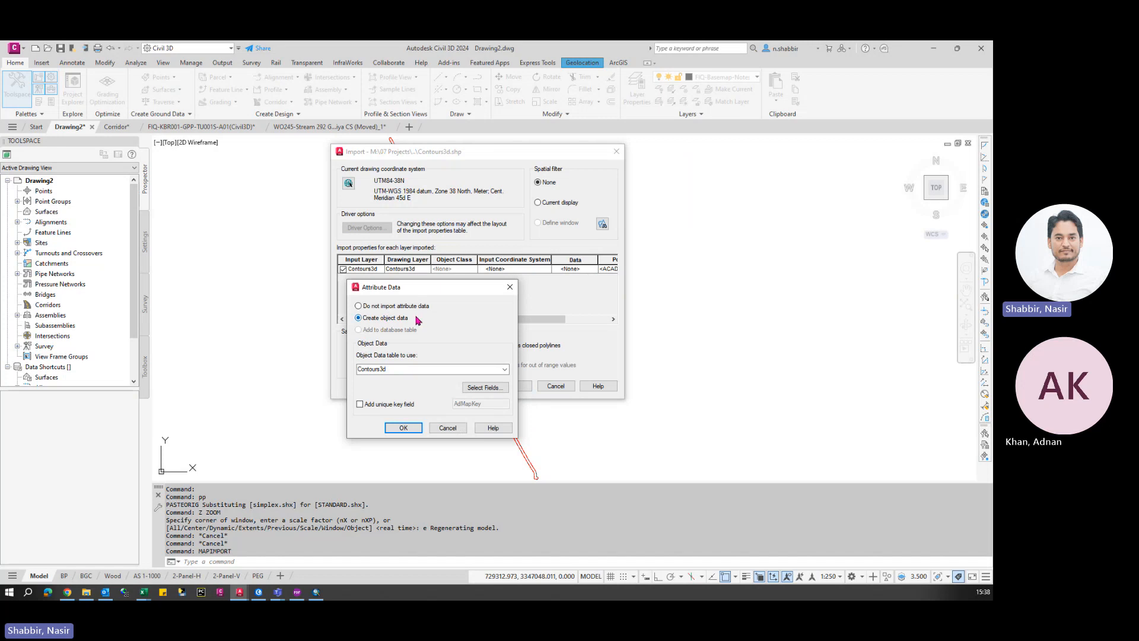
{"action": "left_click", "coordinate": [403, 428]}
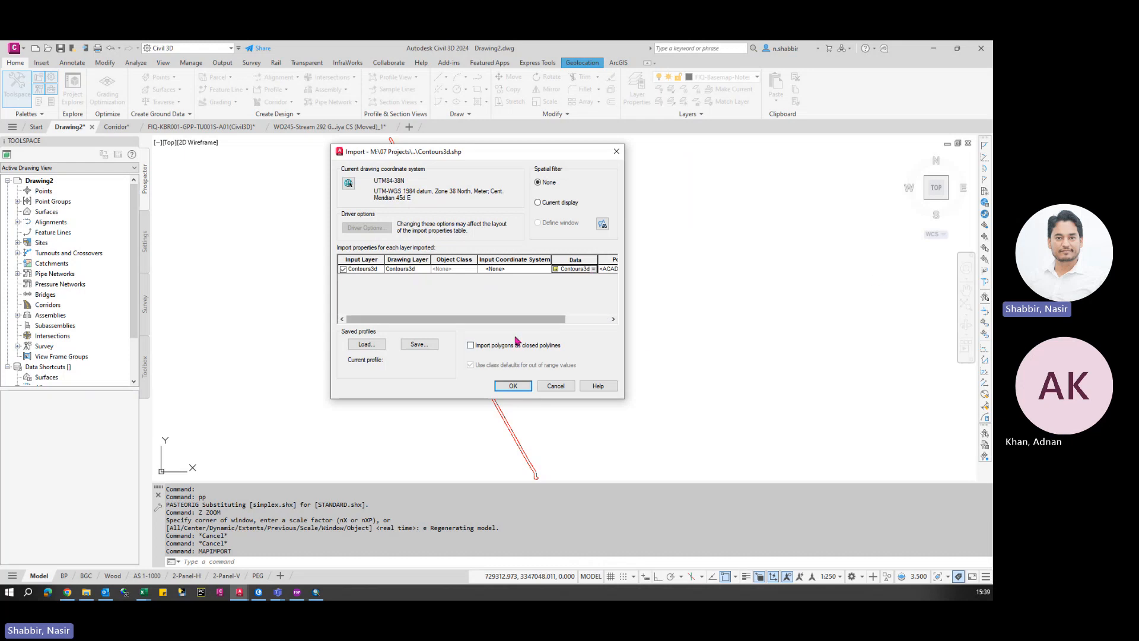
{"action": "left_click", "coordinate": [515, 386]}
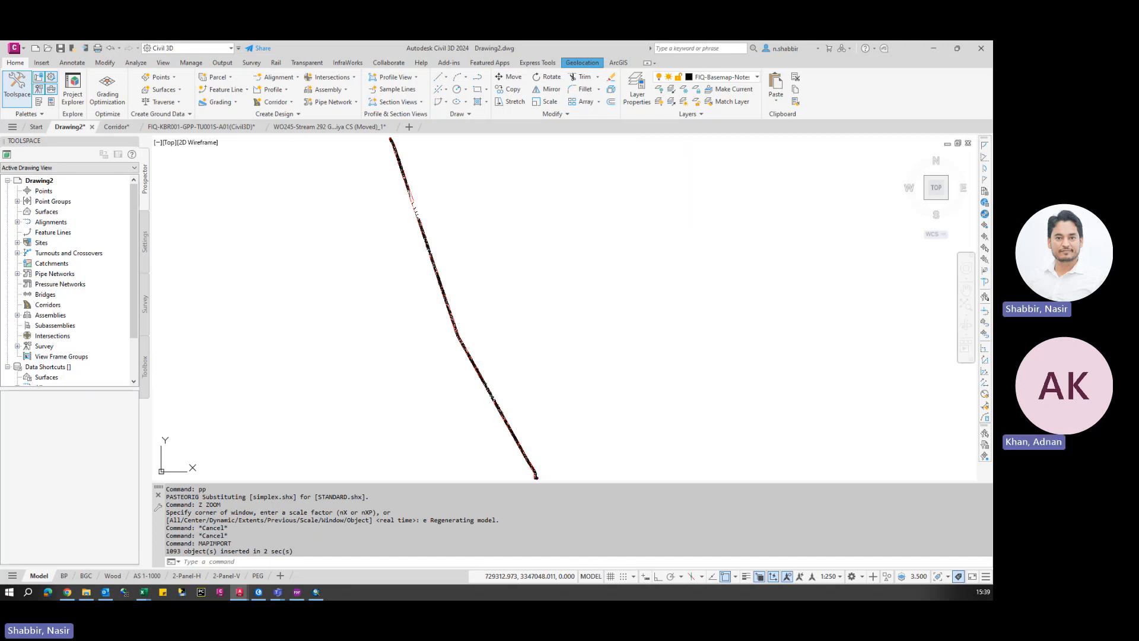
- Inspect an imported contour's properties, comparing its Contour attribute with its Elevation, and examine the contours along the corridor
{"action": "scroll", "coordinate": [530, 385], "scroll_direction": "up", "scroll_amount": 6}
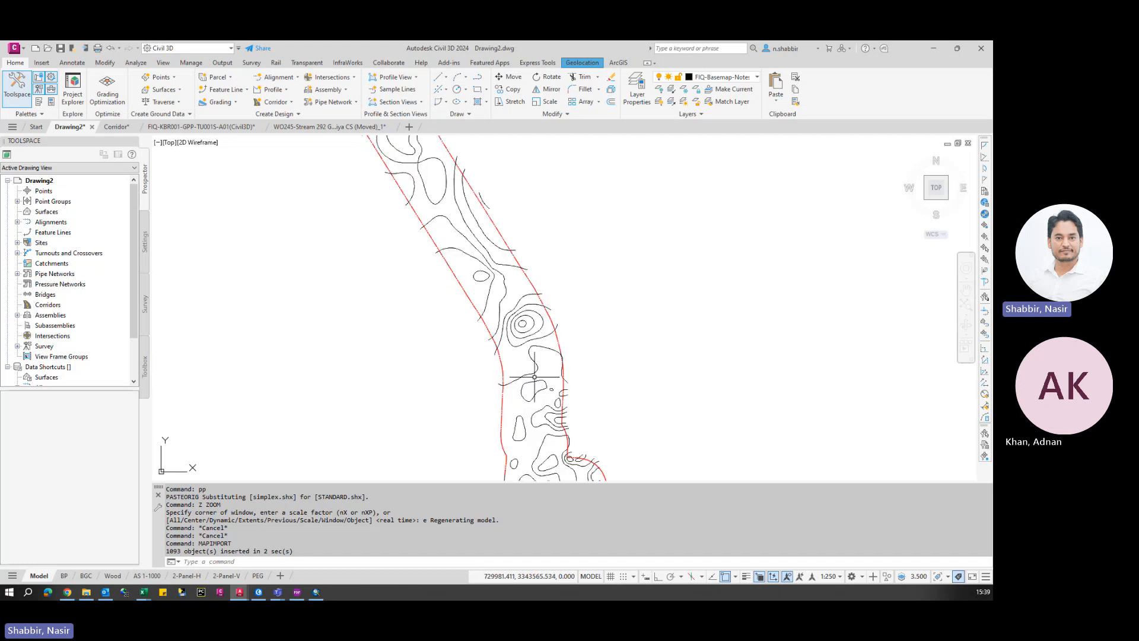
{"action": "scroll", "coordinate": [407, 223], "scroll_direction": "up", "scroll_amount": 5}
{"action": "middle_click_drag", "start_coordinate": [407, 223], "coordinate": [494, 277]}
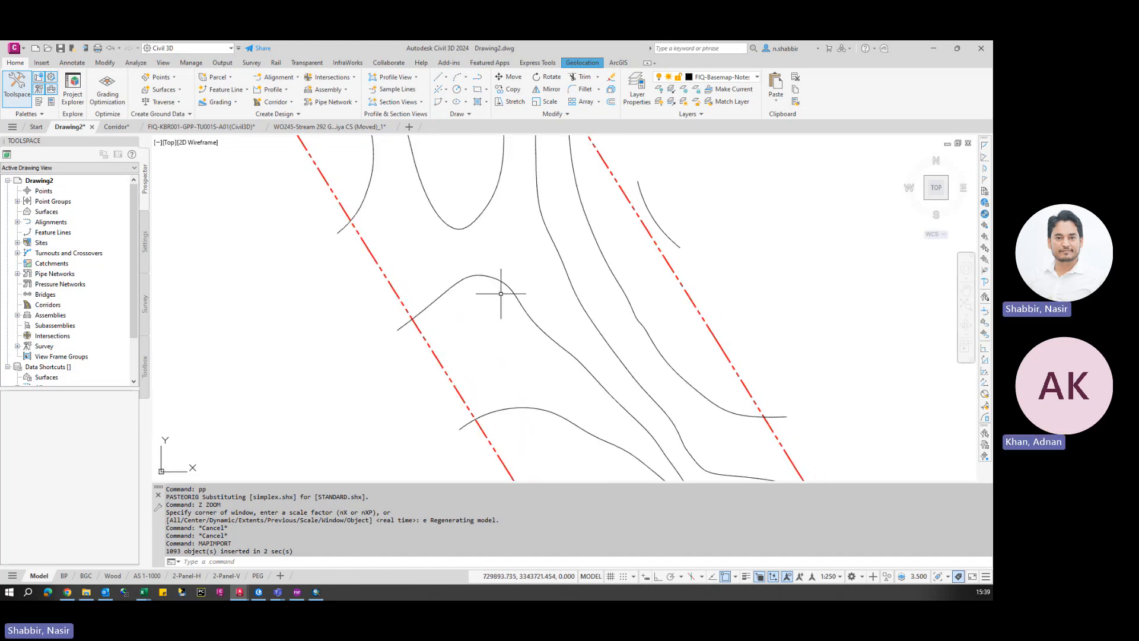
{"action": "left_click", "coordinate": [494, 277]}
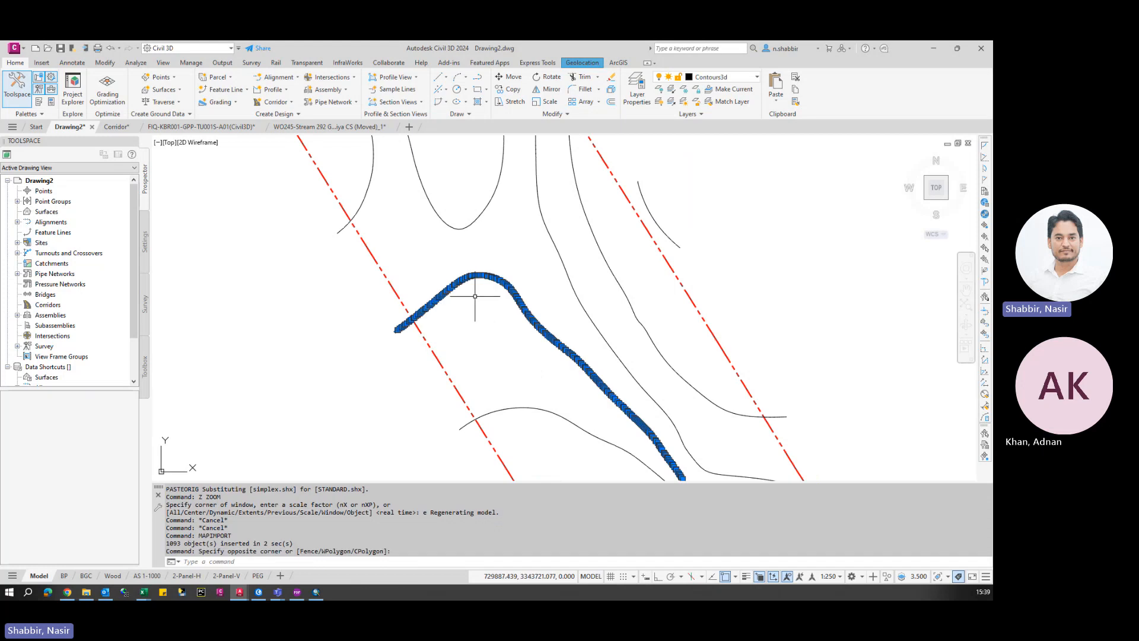
{"action": "key", "text": "ctrl+1"}
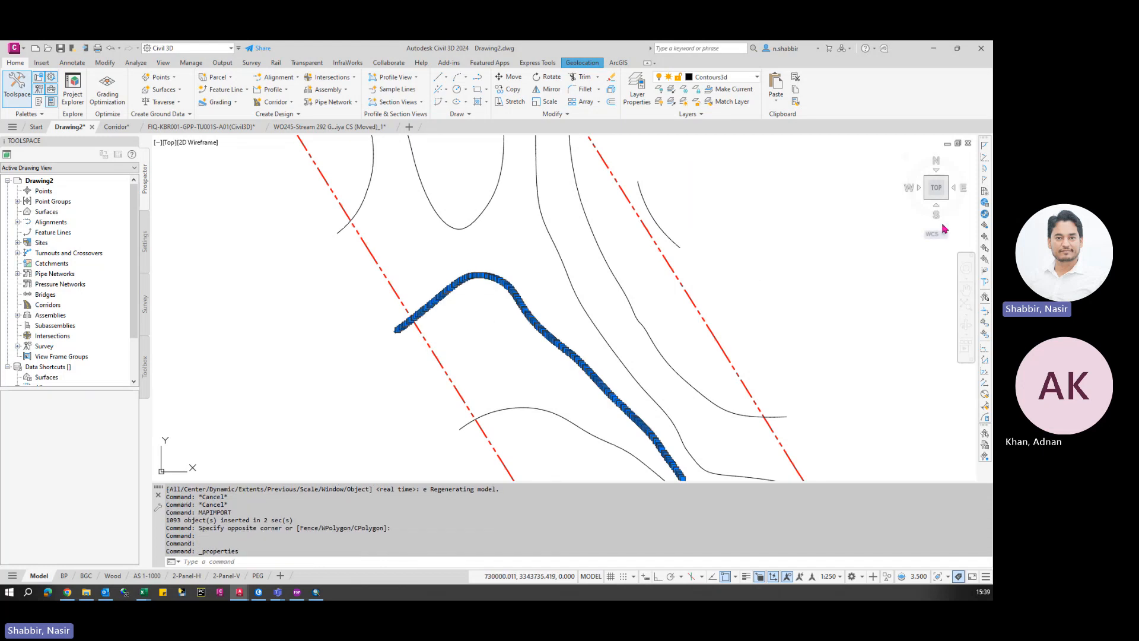
{"action": "left_click_drag", "start_coordinate": [546, 277], "coordinate": [280, 204]}
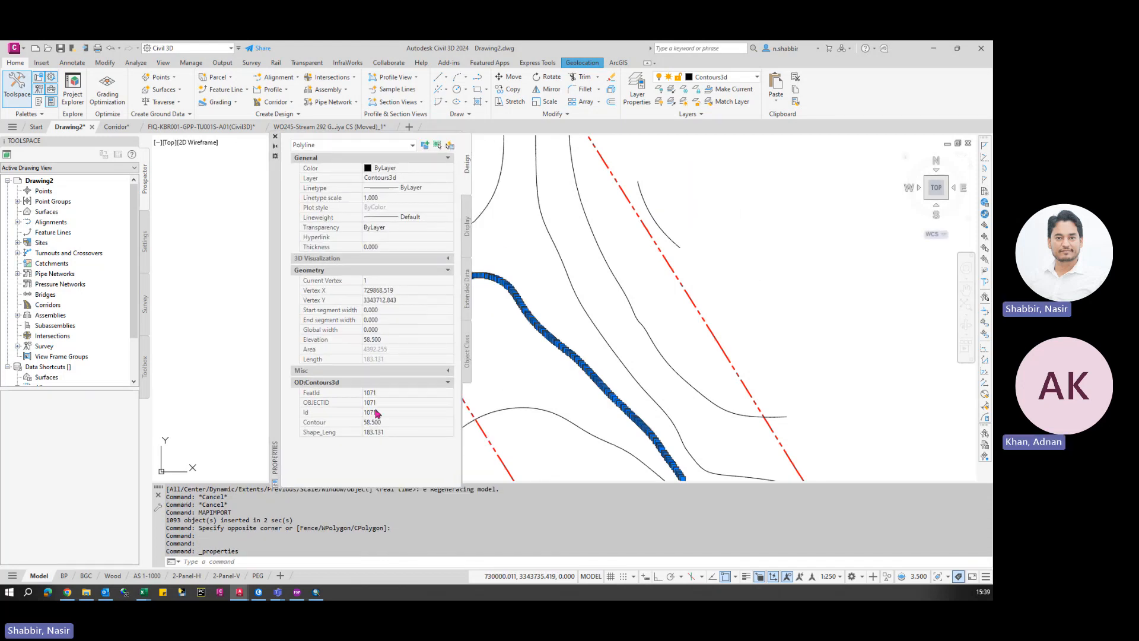
{"action": "left_click", "coordinate": [365, 422]}
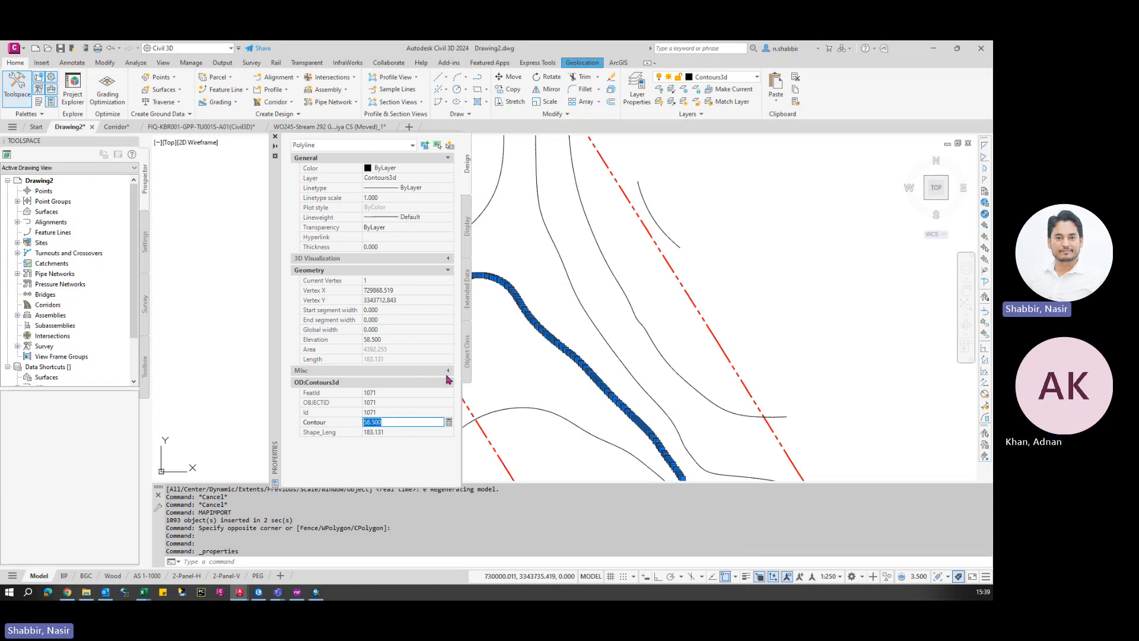
{"action": "left_click", "coordinate": [416, 342]}
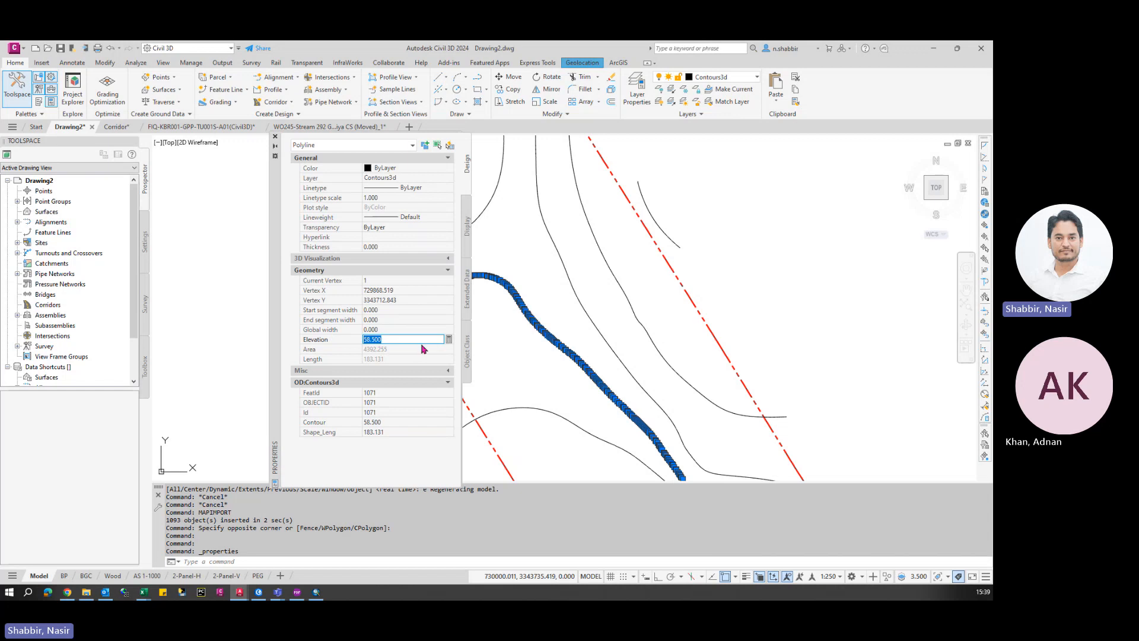
{"action": "left_click", "coordinate": [275, 137]}
{"action": "key", "text": "Escape"}
{"action": "scroll", "coordinate": [537, 312], "scroll_direction": "down", "scroll_amount": 10}
{"action": "middle_click_drag", "start_coordinate": [537, 313], "coordinate": [581, 475]}
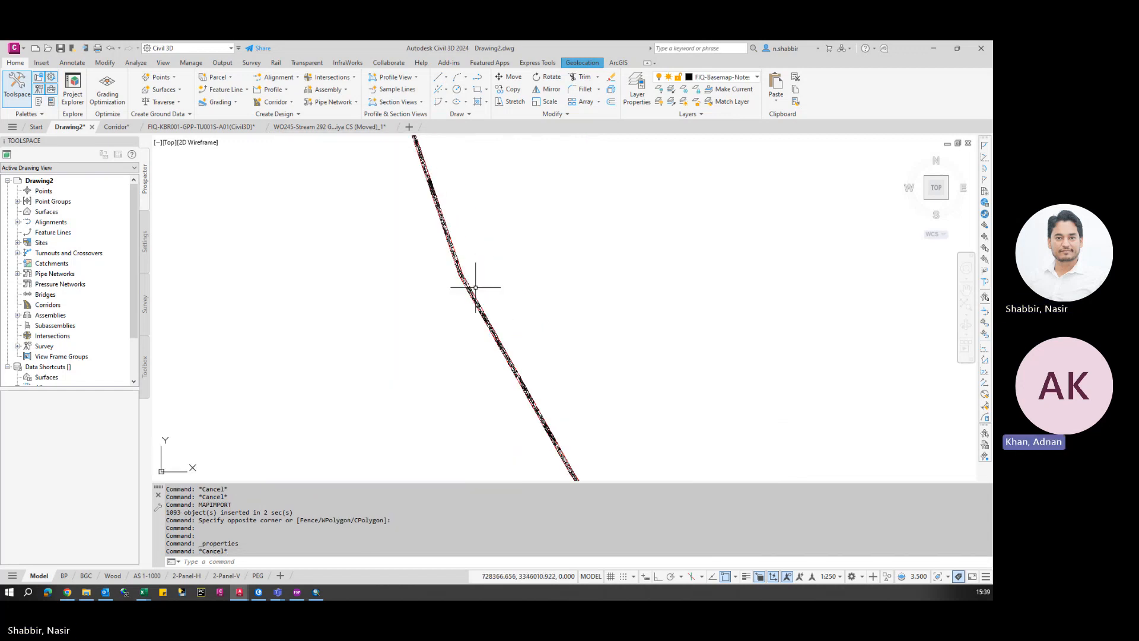
{"action": "scroll", "coordinate": [475, 287], "scroll_direction": "up", "scroll_amount": 10}
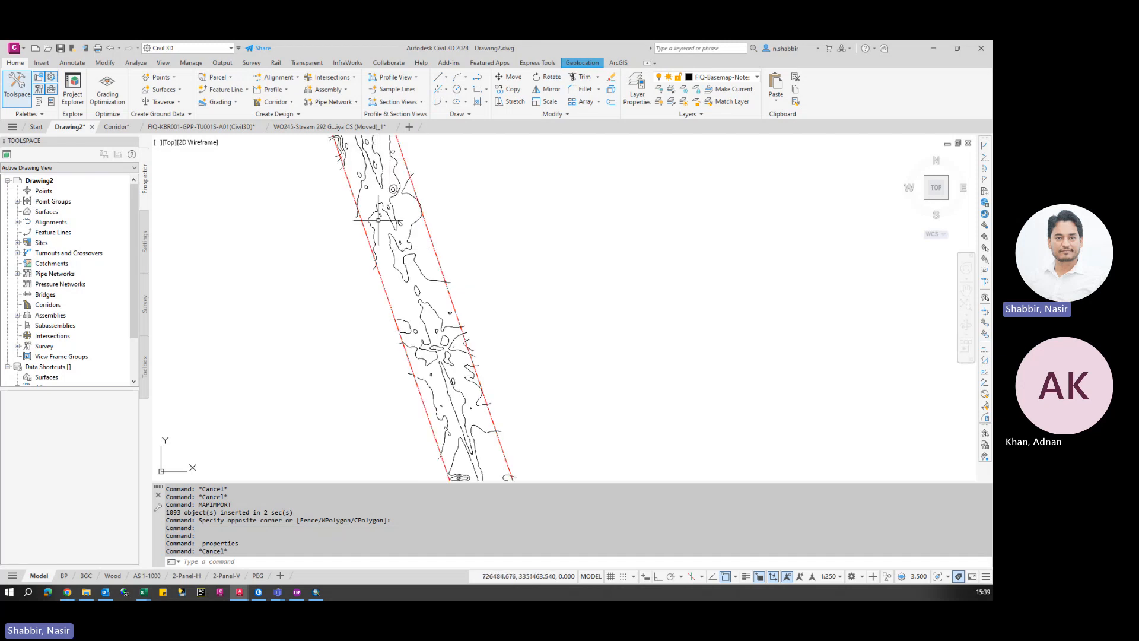
- Create a TIN surface named WO245_ST292 with the 0.25 and 1m style
{"action": "left_click", "coordinate": [48, 212]}
{"action": "middle_click_drag", "start_coordinate": [383, 185], "coordinate": [408, 263]}
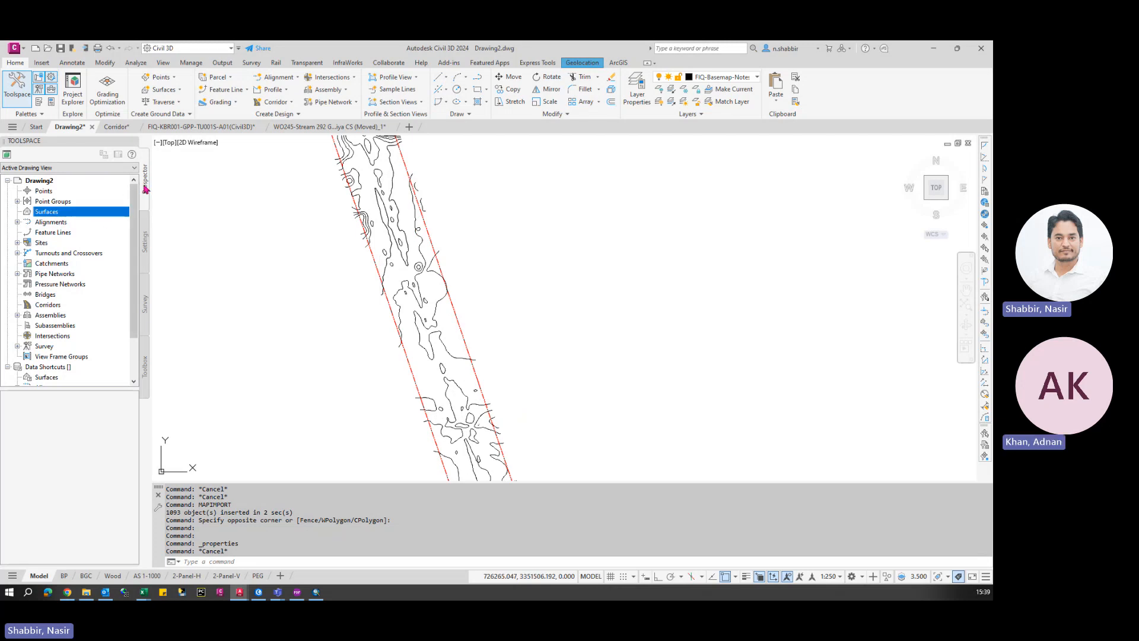
{"action": "right_click", "coordinate": [67, 217]}
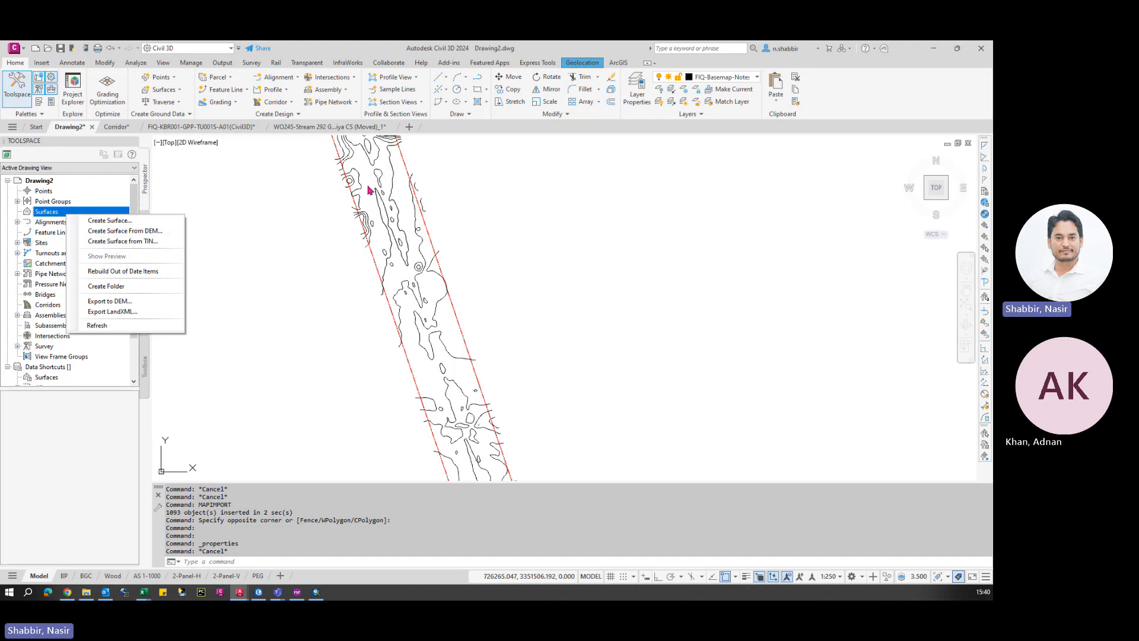
{"action": "left_click", "coordinate": [120, 224]}
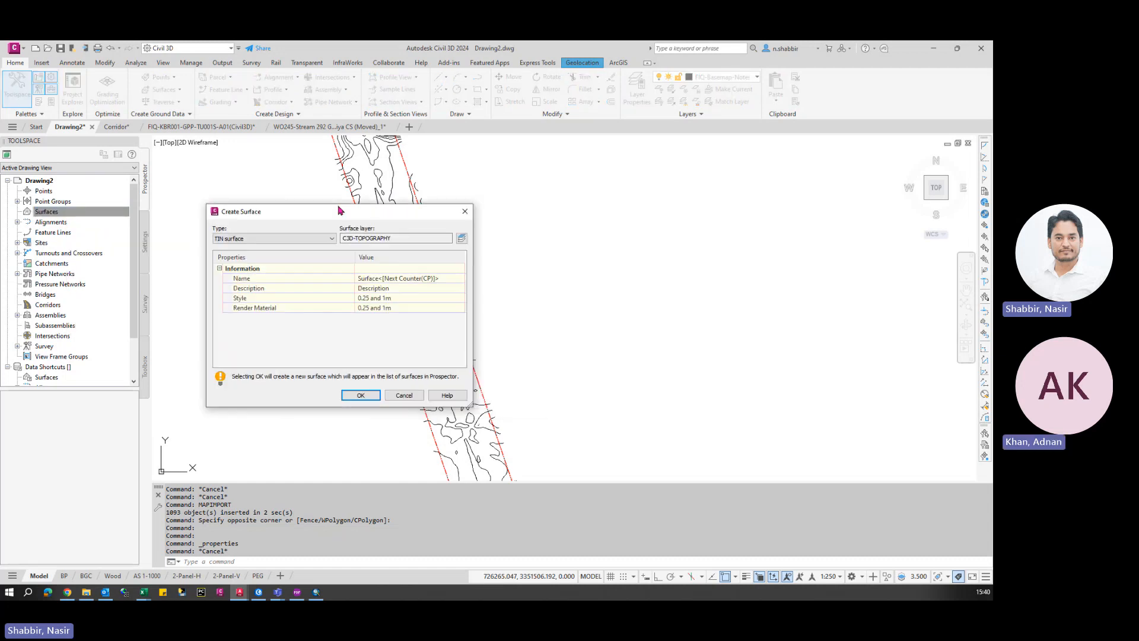
{"action": "left_click", "coordinate": [244, 280]}
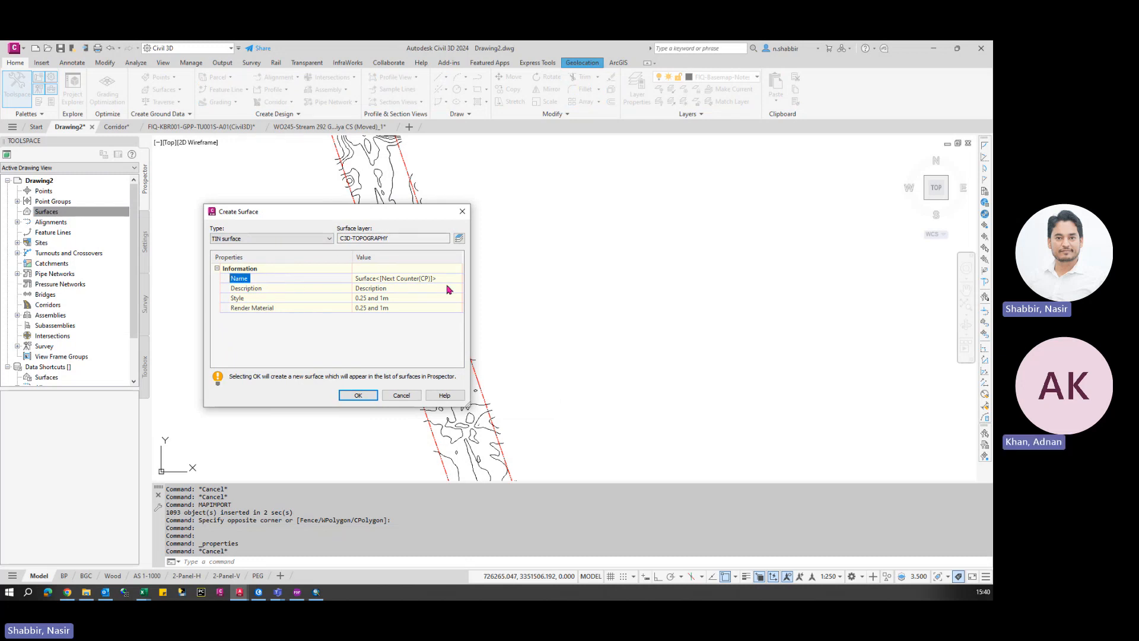
{"action": "left_click", "coordinate": [446, 280]}
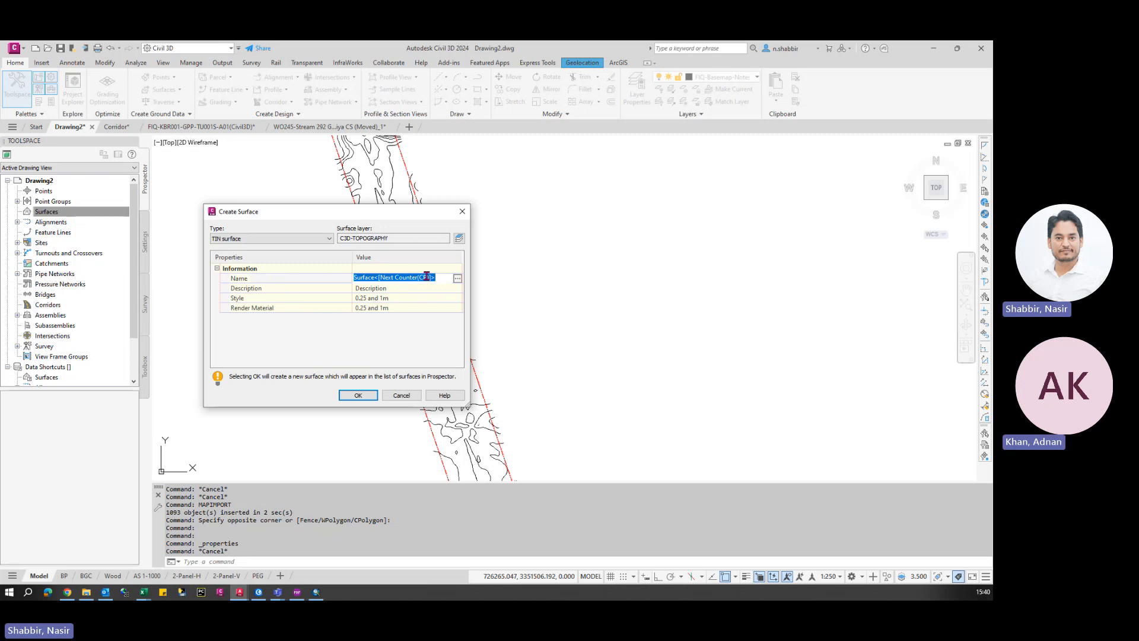
{"action": "type", "text": "WO245_ST292"}
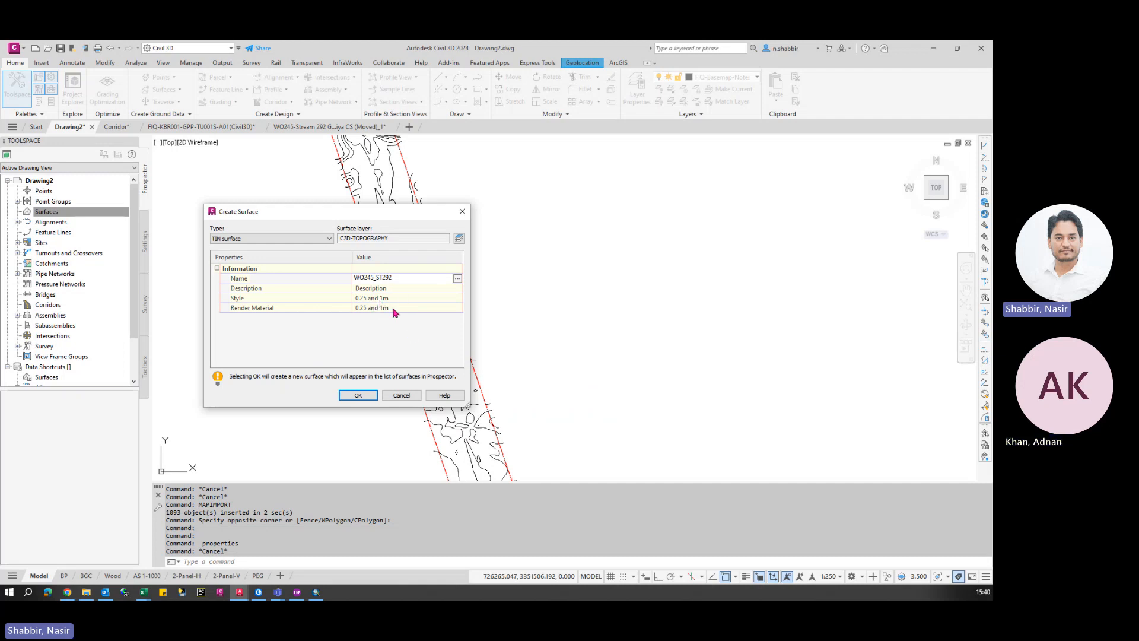
{"action": "key", "text": "Return"}
{"action": "left_click", "coordinate": [450, 299]}
{"action": "left_click", "coordinate": [368, 395]}
- Expand the WO245_ST292 surface's definition, review its Contours and Point Groups data sources, and list the drawing's point groups
{"action": "left_click", "coordinate": [62, 215]}
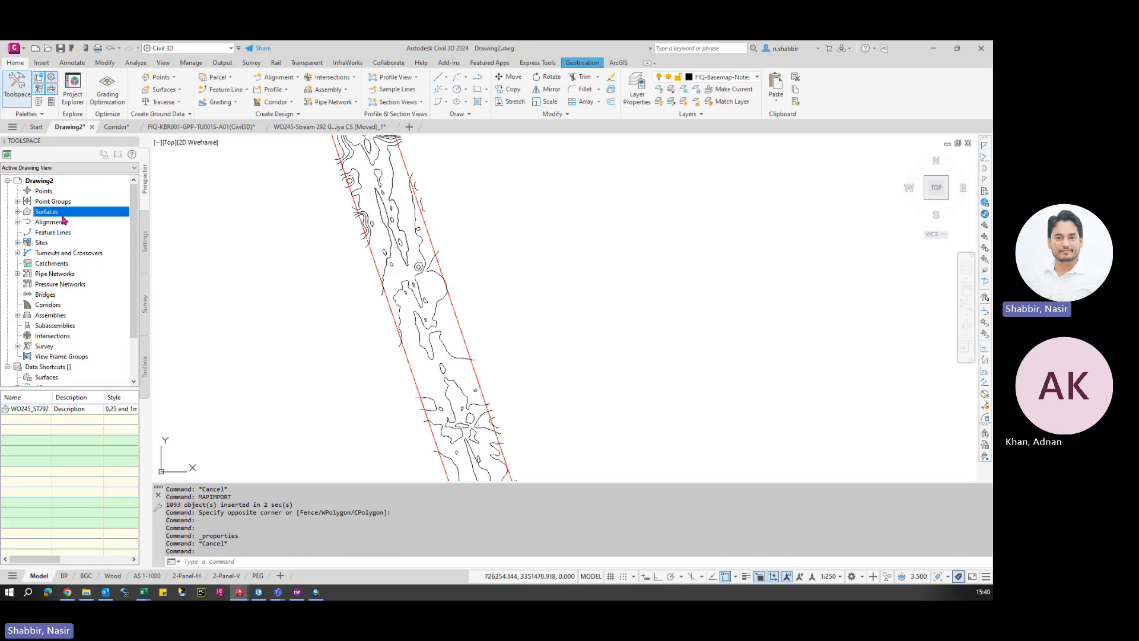
{"action": "left_click", "coordinate": [17, 212]}
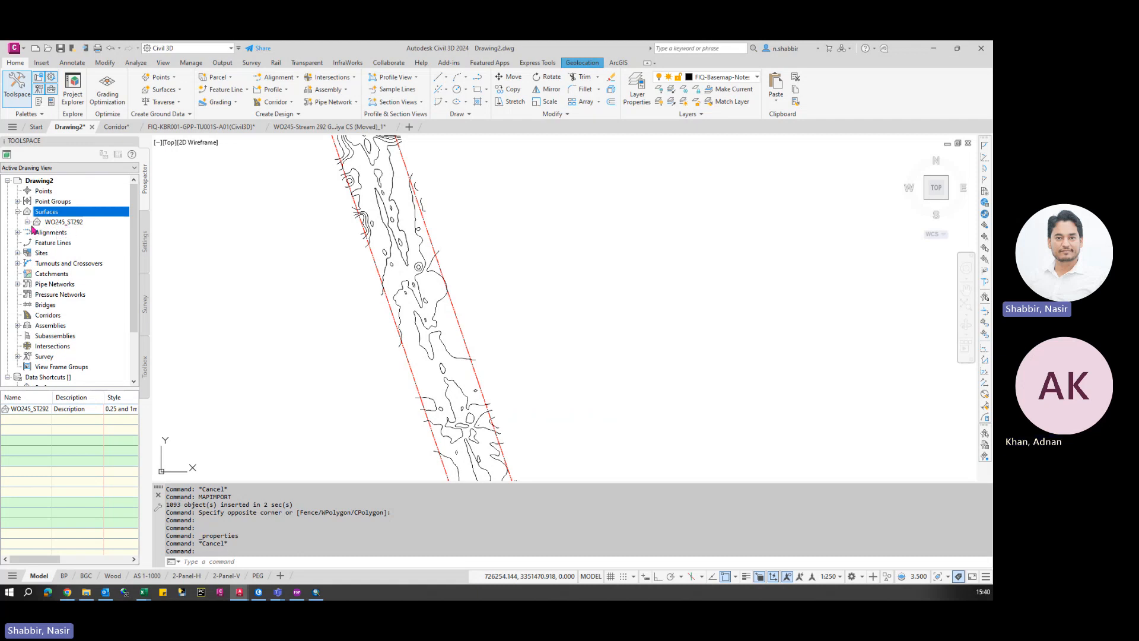
{"action": "left_click", "coordinate": [27, 222]}
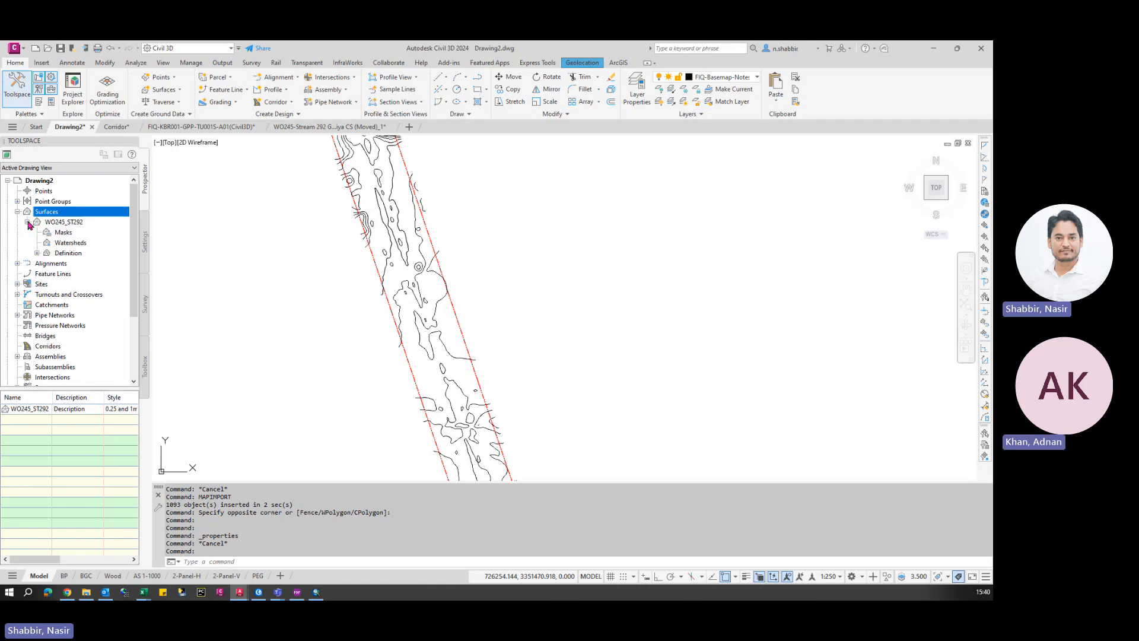
{"action": "left_click", "coordinate": [37, 252]}
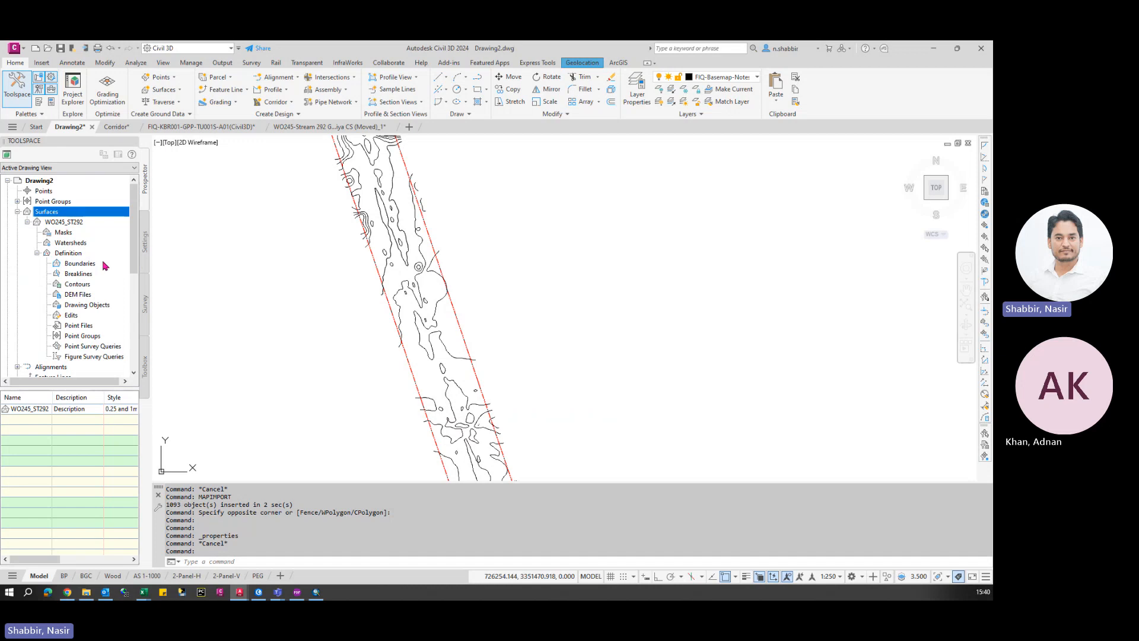
{"action": "left_click", "coordinate": [77, 284]}
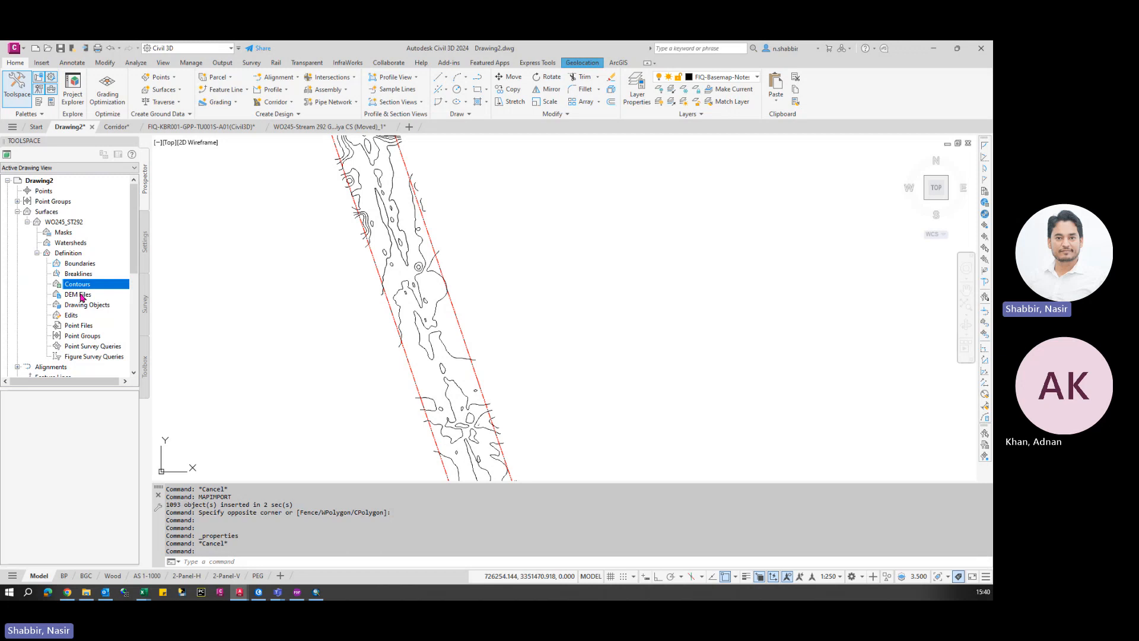
{"action": "left_click", "coordinate": [106, 328]}
{"action": "left_click", "coordinate": [83, 337]}
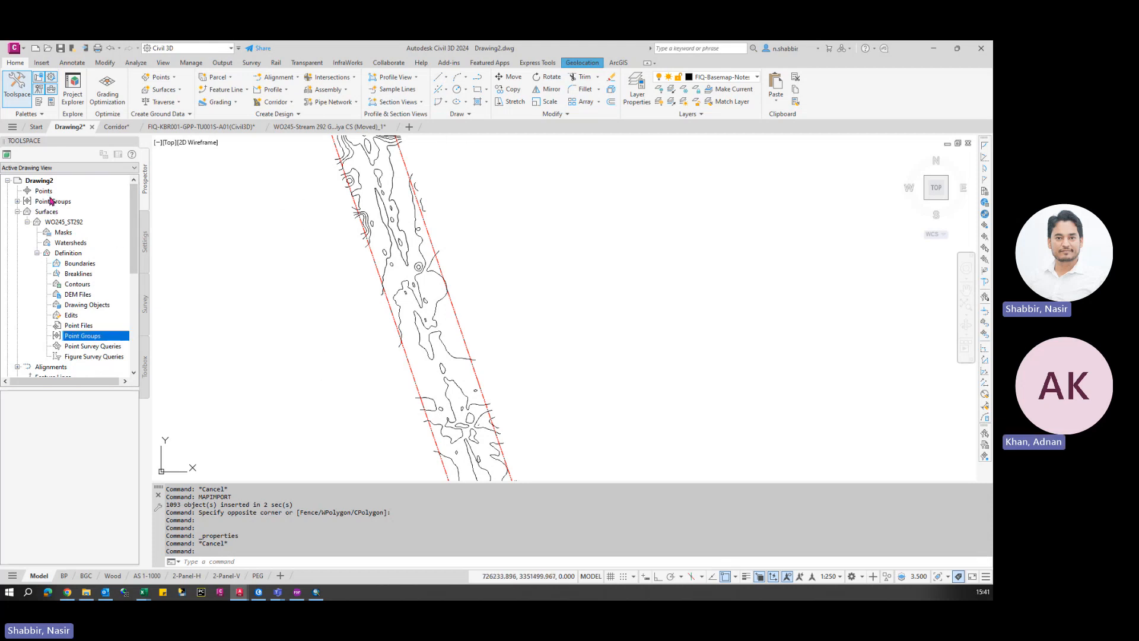
{"action": "left_click", "coordinate": [17, 201]}
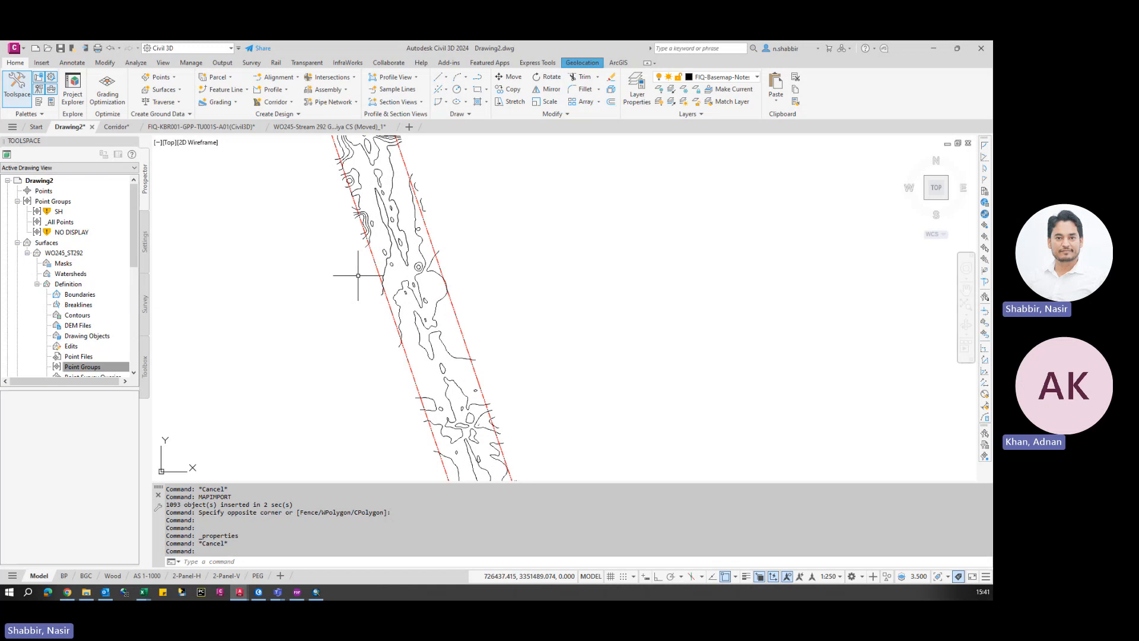
- Select a group of imported contours in the corridor and extend the selection to all similar contours on the Contours3d layer
{"action": "scroll", "coordinate": [373, 286], "scroll_direction": "up", "scroll_amount": 4}
{"action": "left_click", "coordinate": [475, 284]}
{"action": "left_click", "coordinate": [366, 346]}
{"action": "scroll", "coordinate": [368, 346], "scroll_direction": "down", "scroll_amount": 4}
{"action": "right_click", "coordinate": [318, 274]}
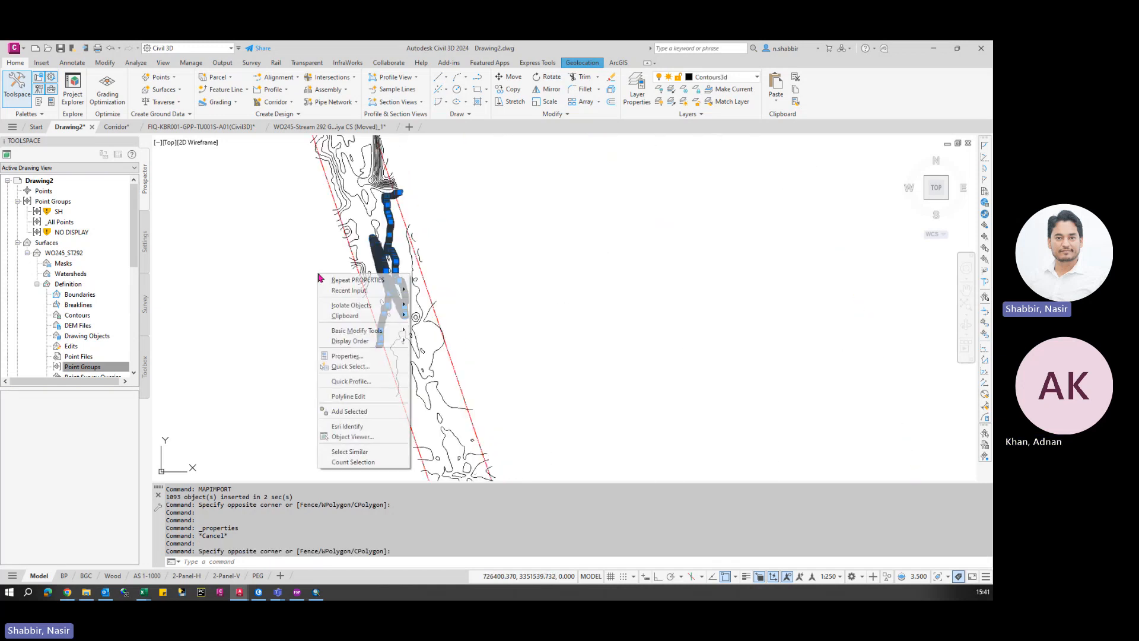
{"action": "left_click", "coordinate": [349, 451]}
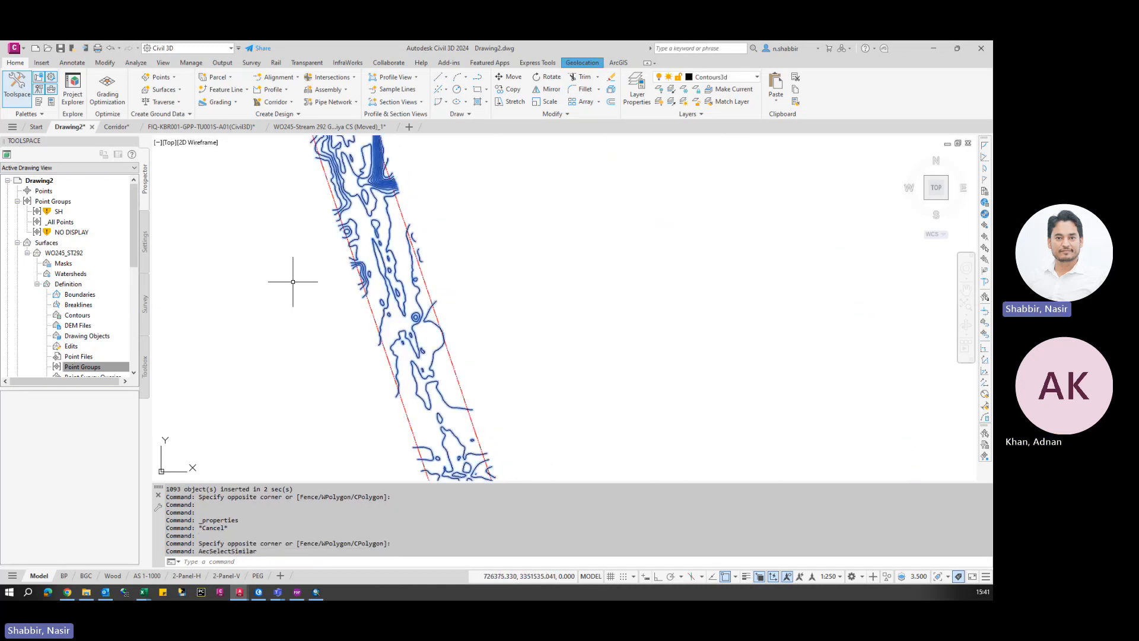
{"action": "scroll", "coordinate": [291, 334], "scroll_direction": "down", "scroll_amount": 3}
{"action": "scroll", "coordinate": [313, 297], "scroll_direction": "down", "scroll_amount": 2}
{"action": "scroll", "coordinate": [312, 297], "scroll_direction": "down", "scroll_amount": 3}
{"action": "scroll", "coordinate": [364, 386], "scroll_direction": "up", "scroll_amount": 6}
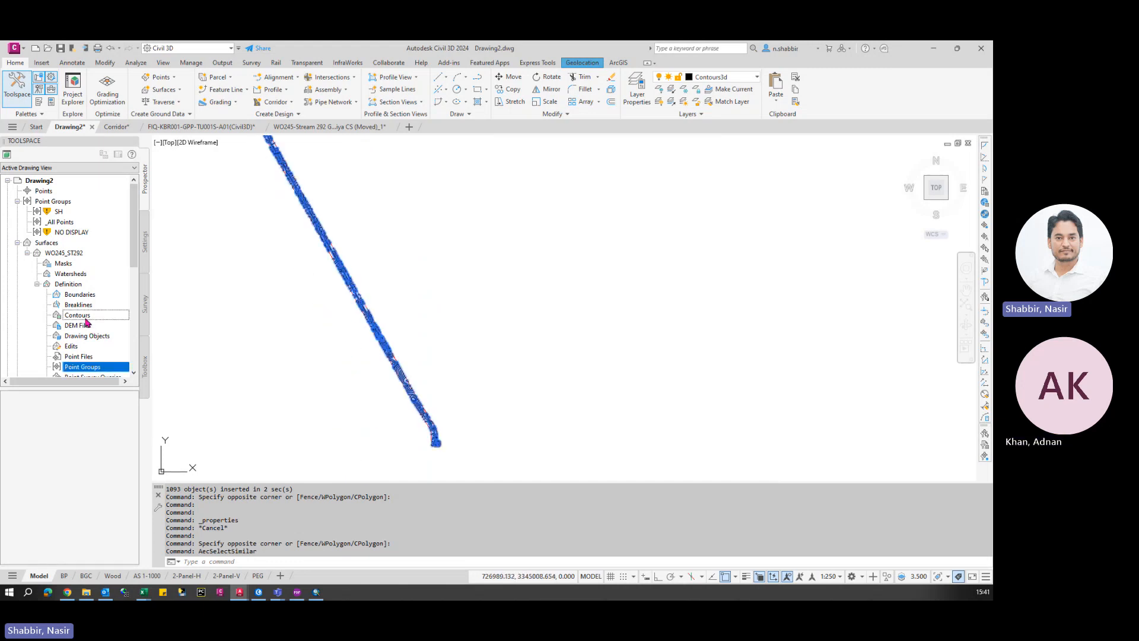
- Add the selected contours to the WO245_ST292 surface definition as contour data described as Contour3DLines, keeping the default weeding and supplementing factors
{"action": "left_click", "coordinate": [107, 318]}
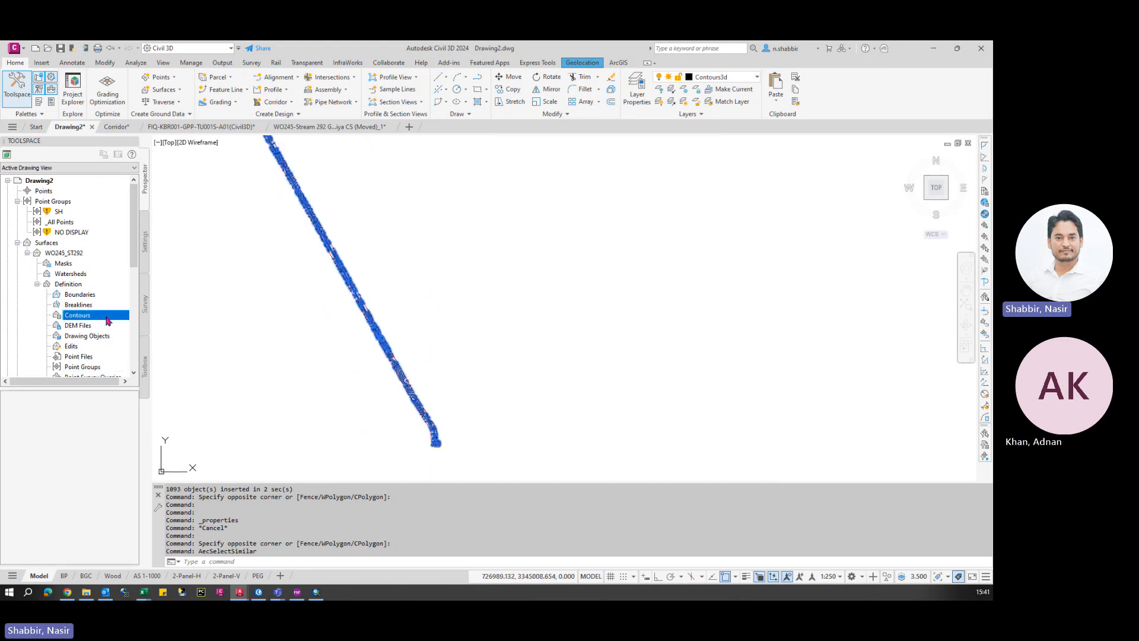
{"action": "right_click", "coordinate": [86, 316]}
{"action": "left_click", "coordinate": [90, 323]}
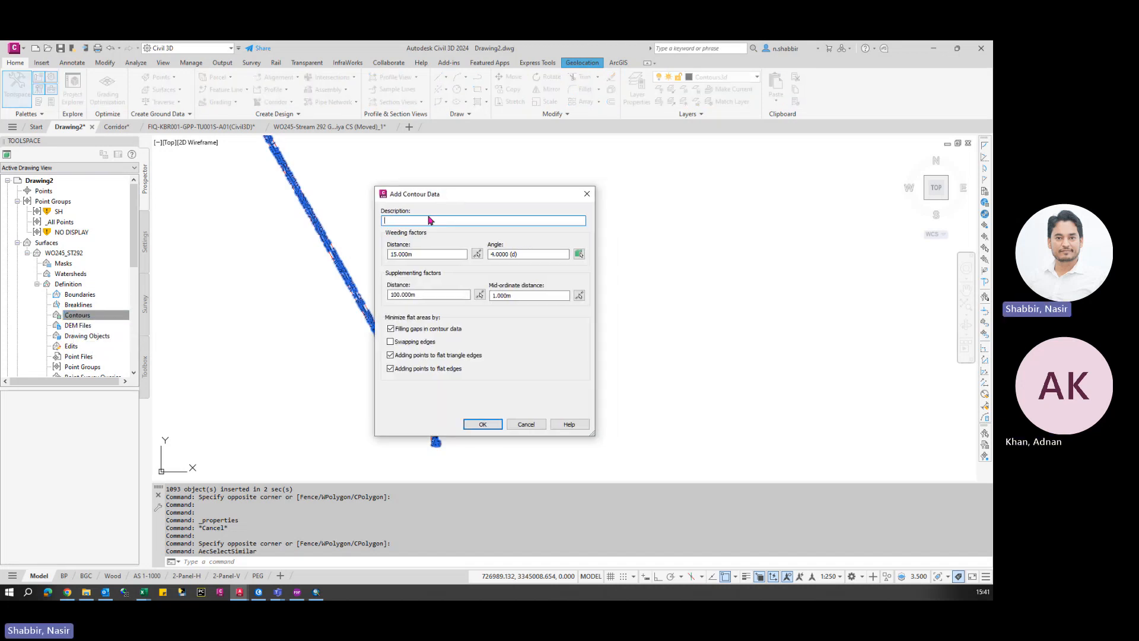
{"action": "type", "text": "cON"}
{"action": "key", "text": "BackSpace"}
{"action": "key", "text": "BackSpace"}
{"action": "key", "text": "BackSpace"}
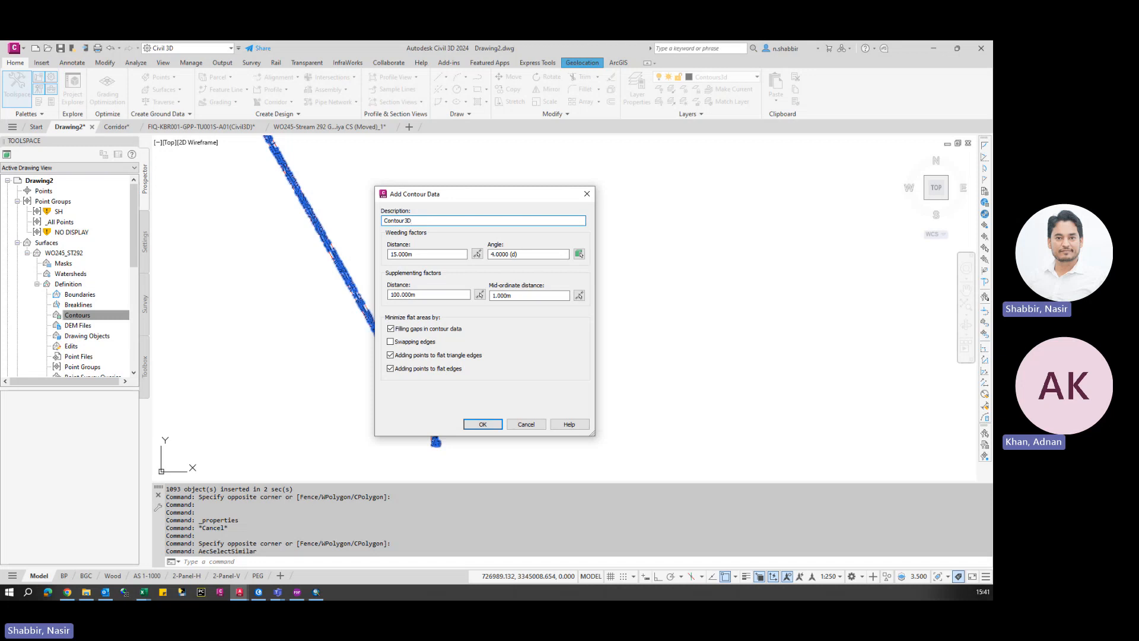
{"action": "type", "text": "ines"}
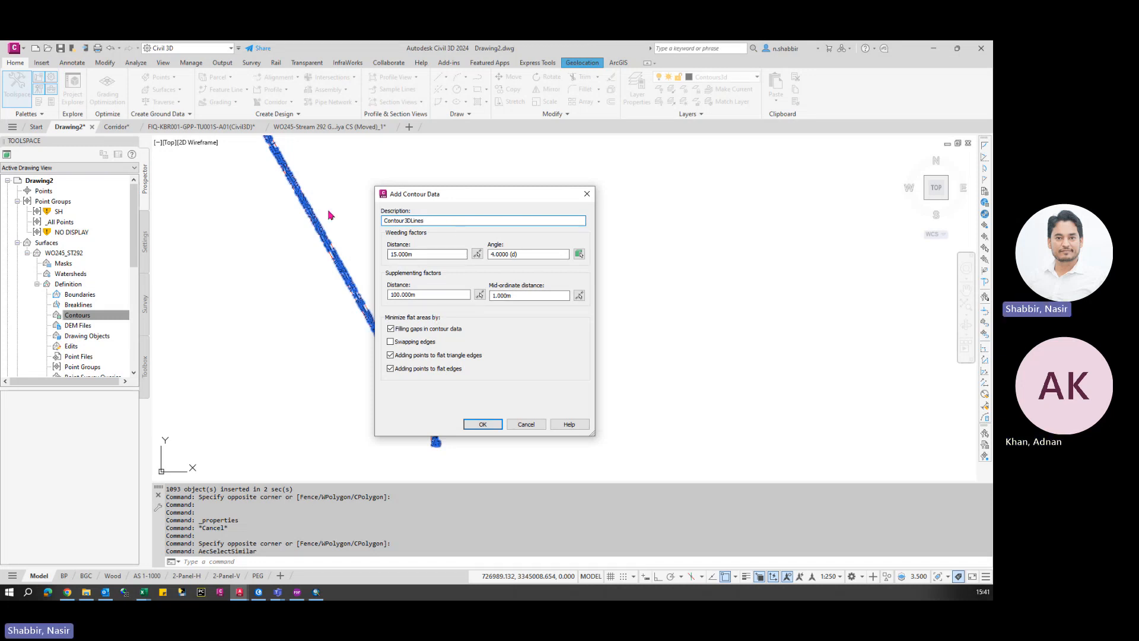
{"action": "key", "text": "ctrl+a"}
{"action": "left_click", "coordinate": [487, 427]}
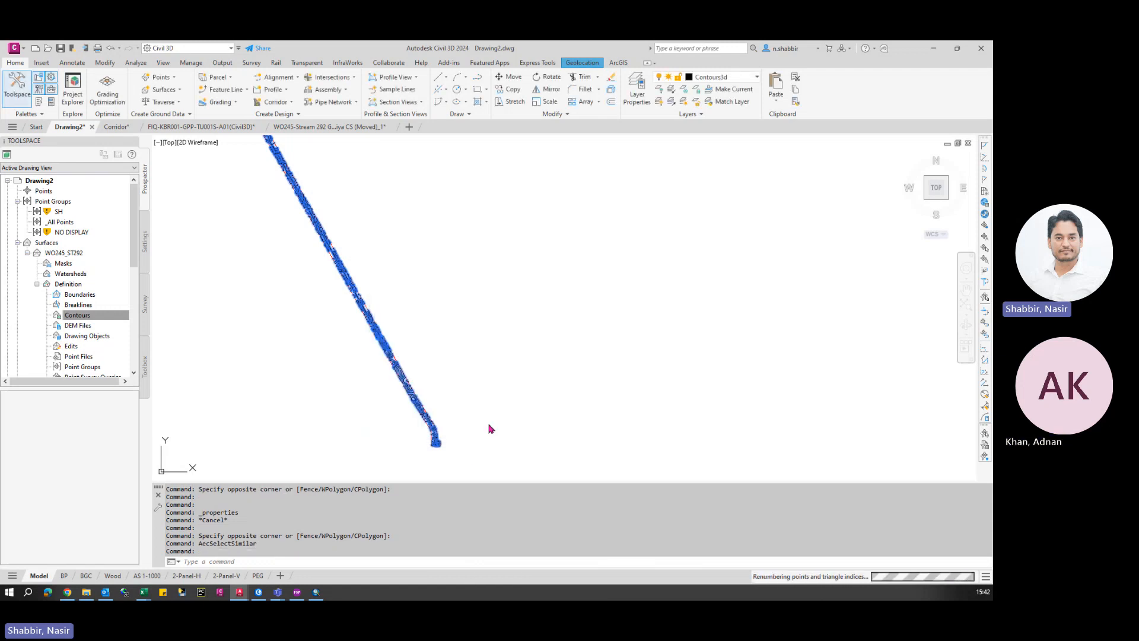
- Examine the generated surface contours along the corridor, comparing them with the imported contours and the red corridor boundary
{"action": "scroll", "coordinate": [439, 442], "scroll_direction": "up", "scroll_amount": 5}
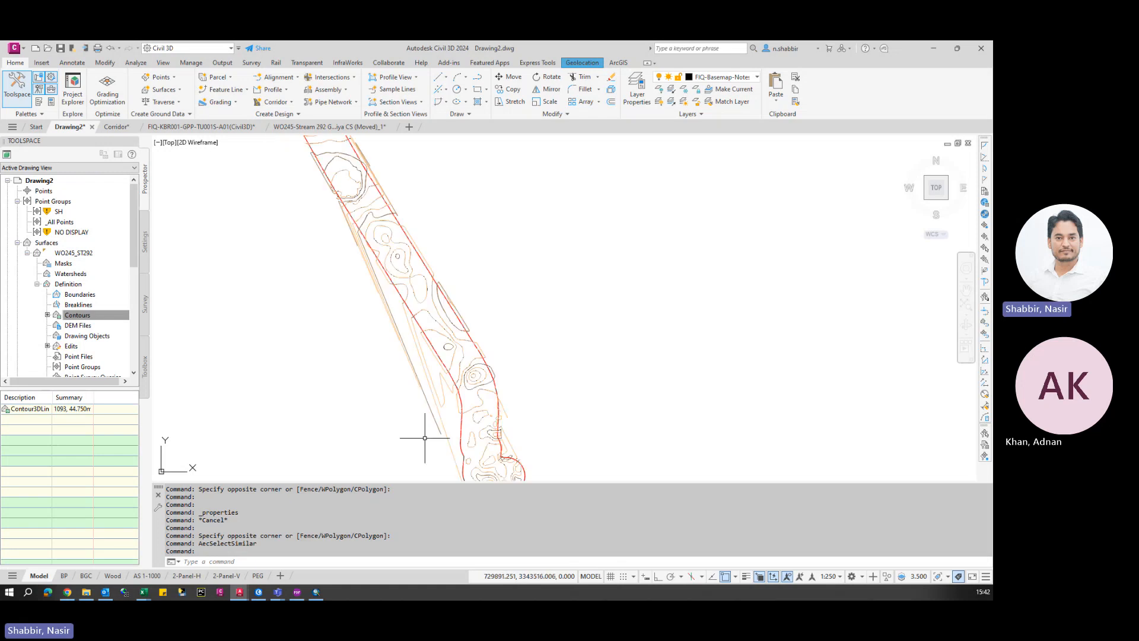
{"action": "scroll", "coordinate": [406, 253], "scroll_direction": "up", "scroll_amount": 2}
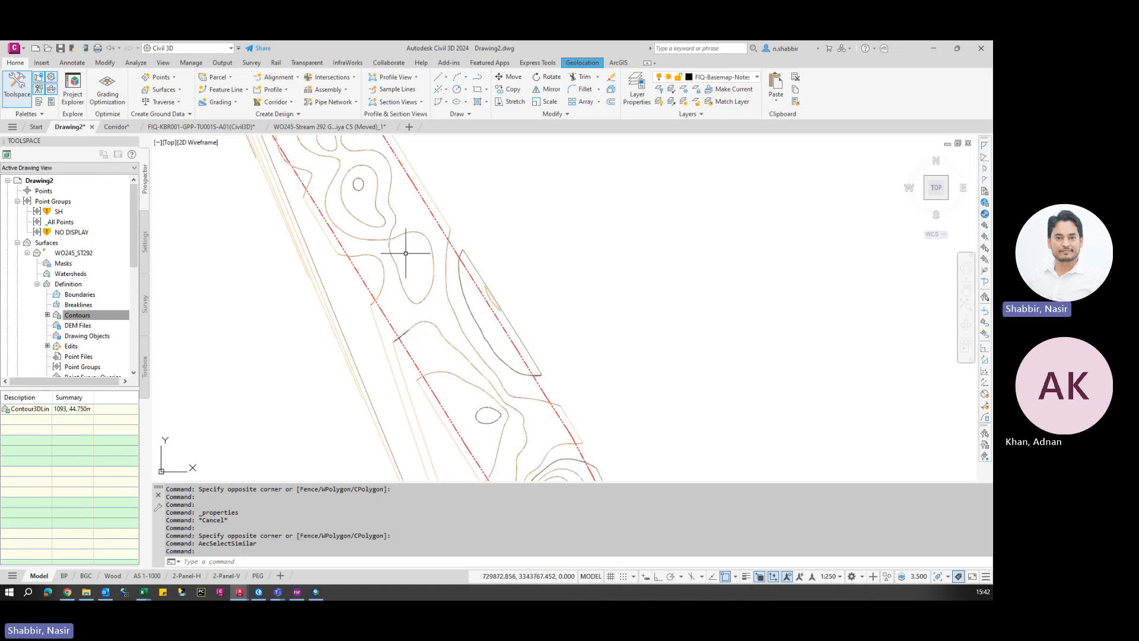
{"action": "middle_click_drag", "start_coordinate": [406, 253], "coordinate": [511, 417]}
{"action": "middle_click_drag", "start_coordinate": [388, 177], "coordinate": [479, 336]}
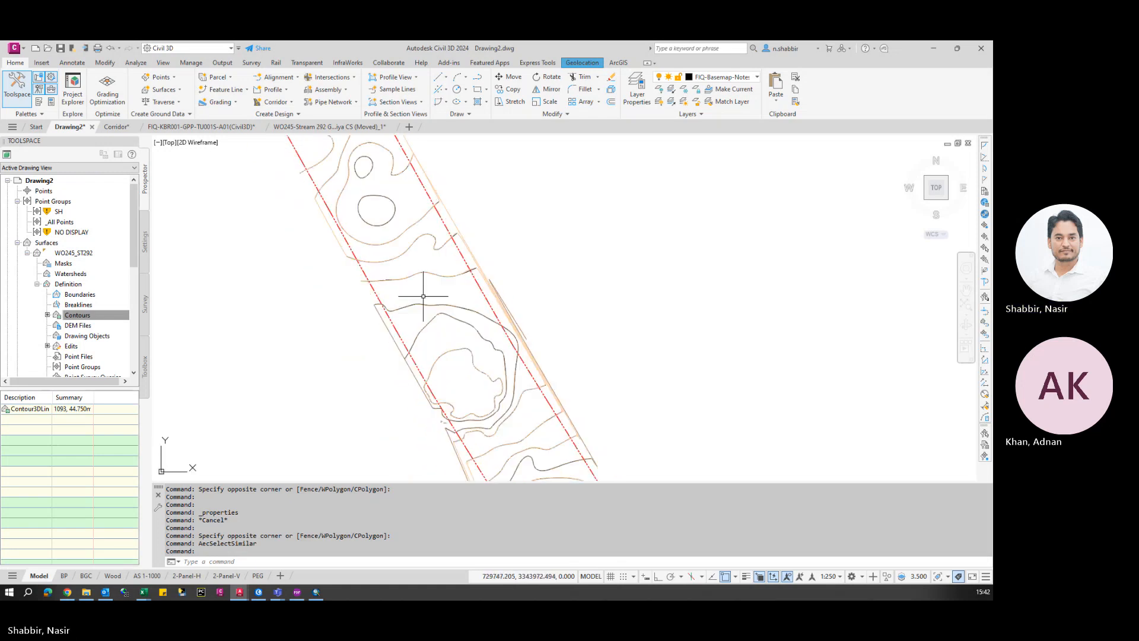
{"action": "scroll", "coordinate": [347, 163], "scroll_direction": "up", "scroll_amount": 4}
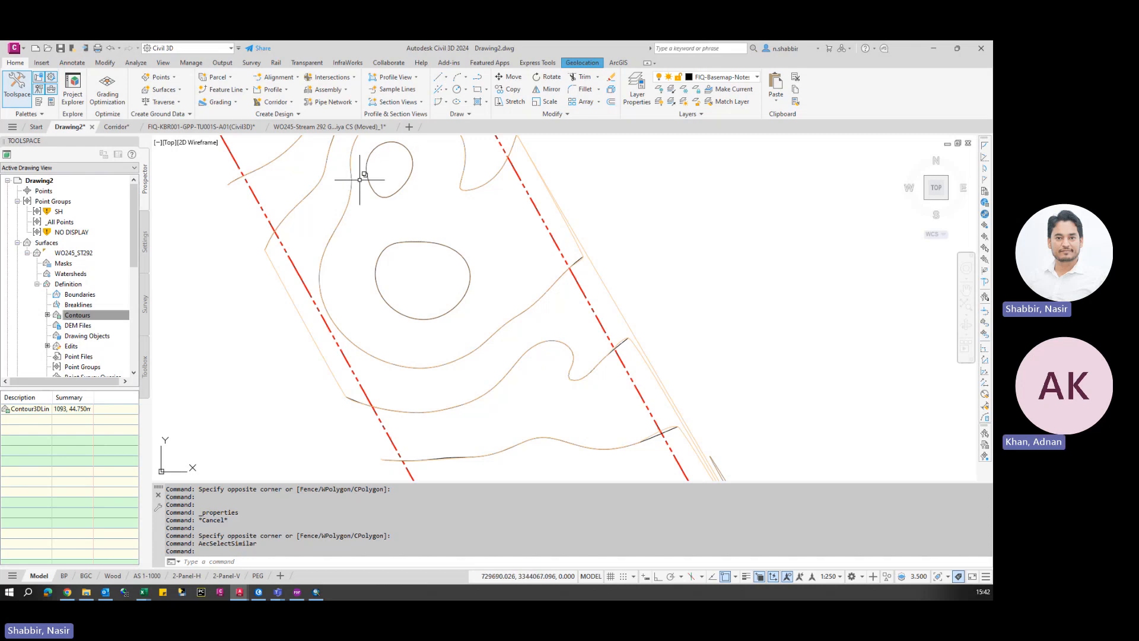
{"action": "middle_click_drag", "start_coordinate": [400, 209], "coordinate": [473, 419]}
{"action": "scroll", "coordinate": [457, 375], "scroll_direction": "down", "scroll_amount": 4}
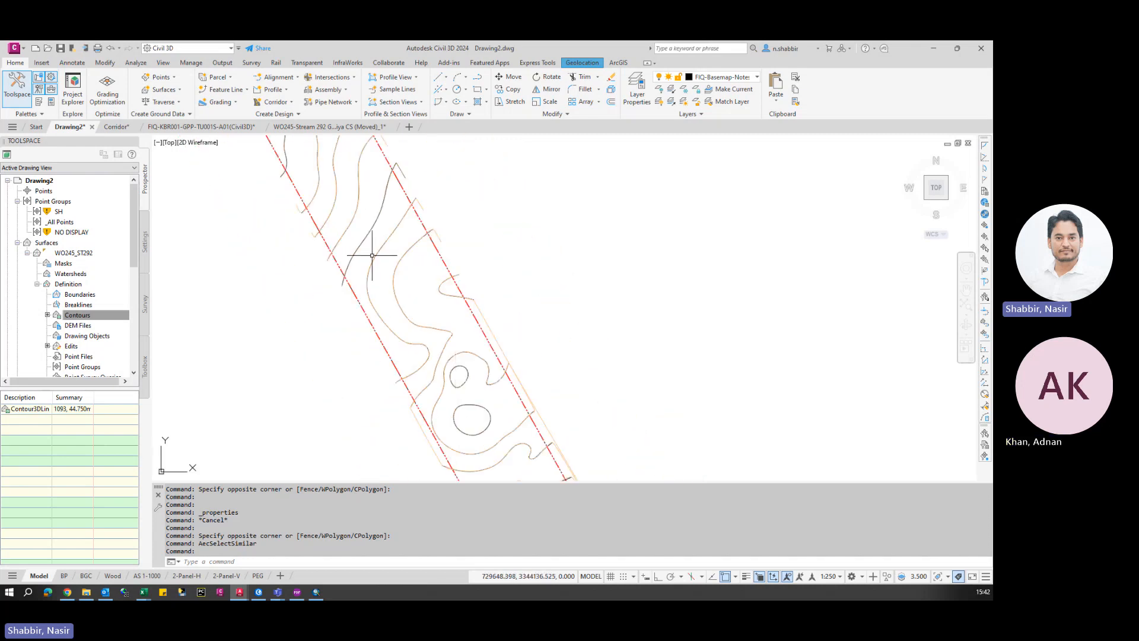
{"action": "middle_click_drag", "start_coordinate": [372, 255], "coordinate": [433, 343]}
{"action": "middle_click_drag", "start_coordinate": [333, 223], "coordinate": [418, 347]}
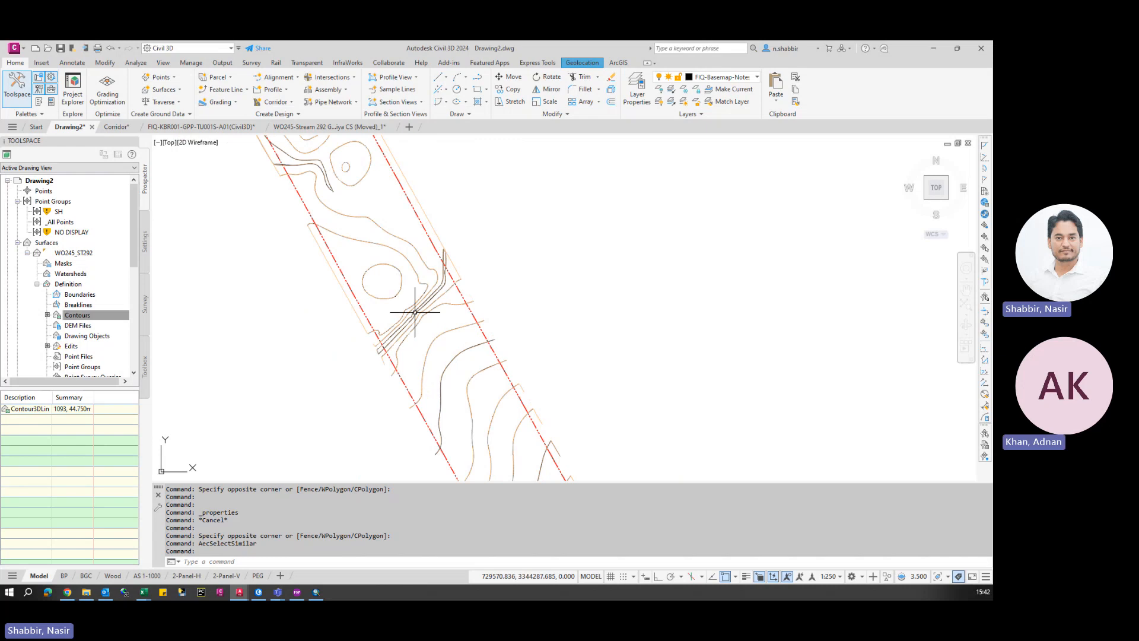
{"action": "scroll", "coordinate": [414, 311], "scroll_direction": "up", "scroll_amount": 2}
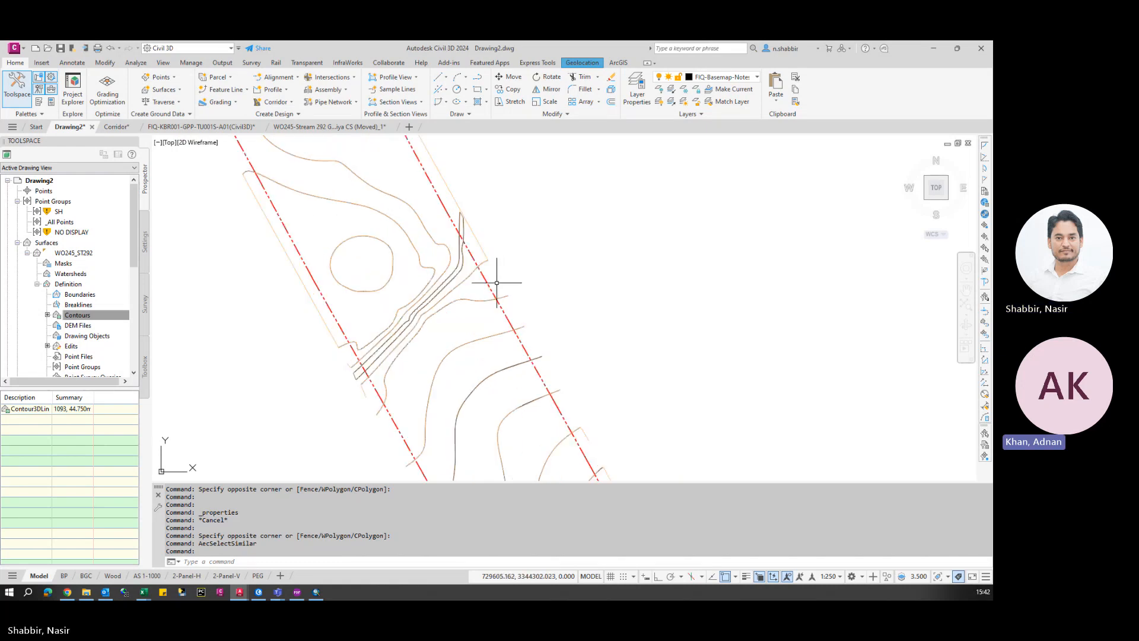
{"action": "scroll", "coordinate": [579, 323], "scroll_direction": "up", "scroll_amount": 2}
{"action": "scroll", "coordinate": [501, 321], "scroll_direction": "down", "scroll_amount": 6}
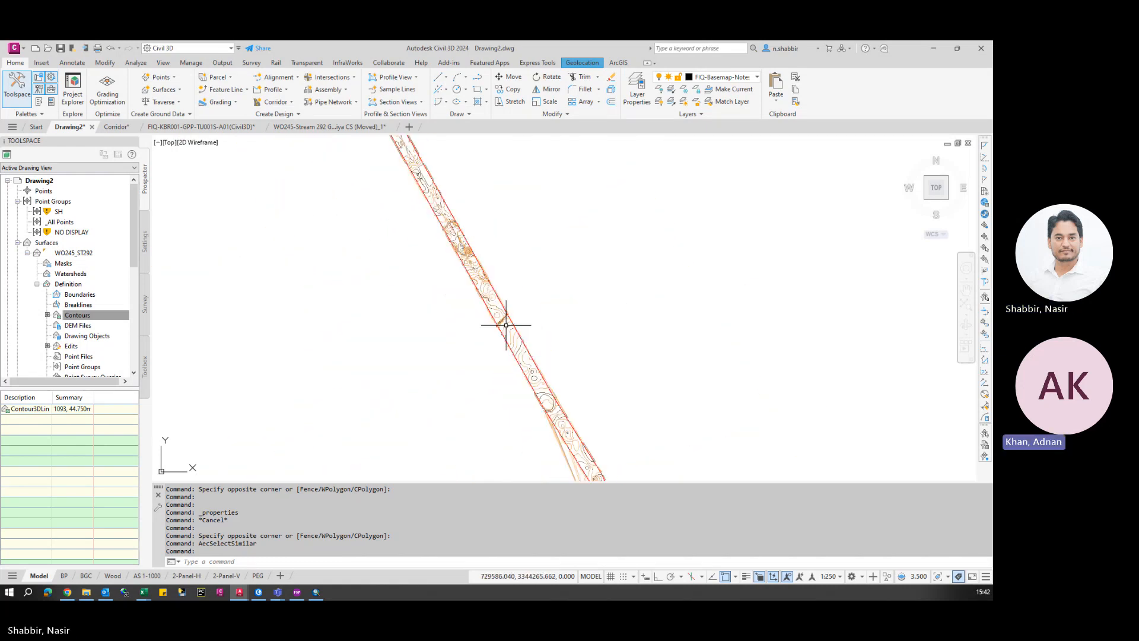
{"action": "scroll", "coordinate": [406, 227], "scroll_direction": "up", "scroll_amount": 2}
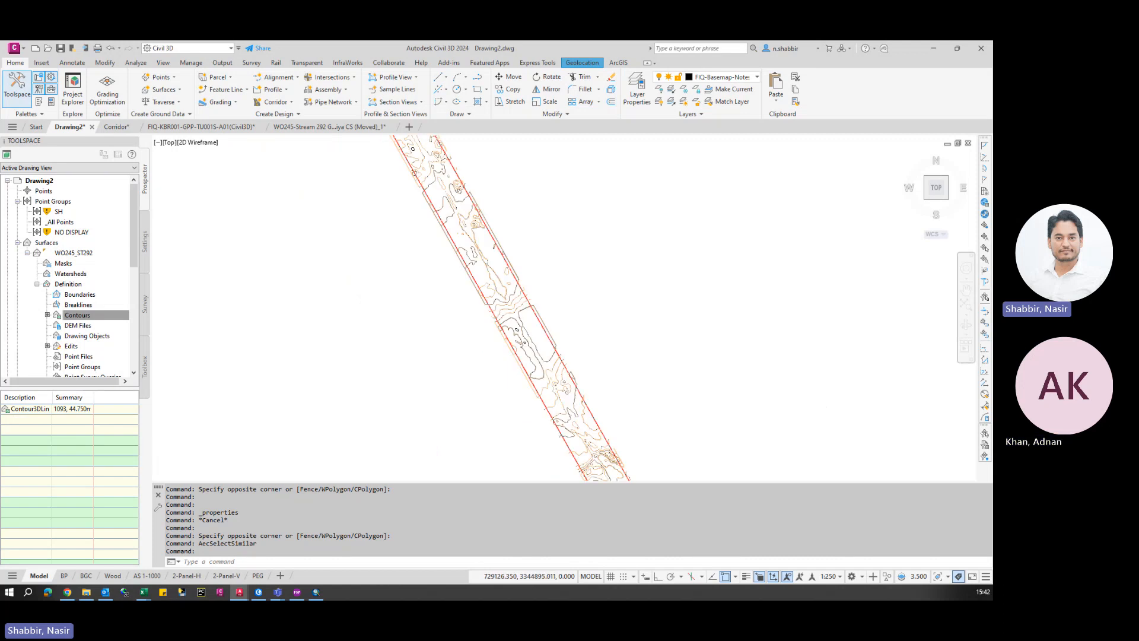
{"action": "scroll", "coordinate": [521, 313], "scroll_direction": "up", "scroll_amount": 6}
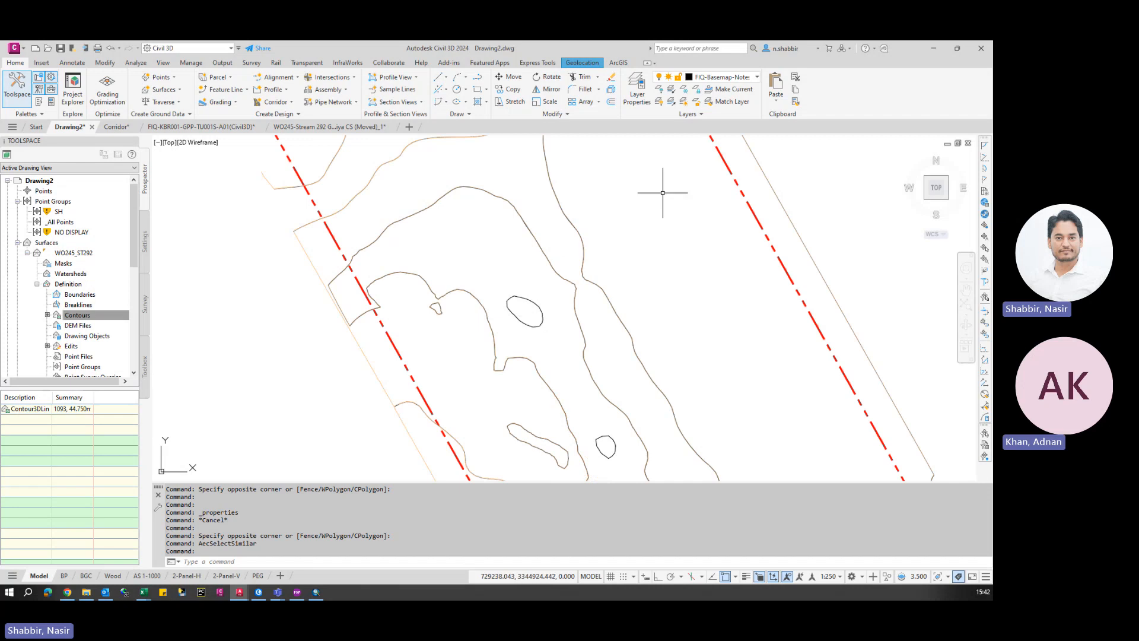
- Freeze the Contours3d layer by picking an imported contour, and check the remaining surface contours along the corridor
{"action": "left_click", "coordinate": [685, 90]}
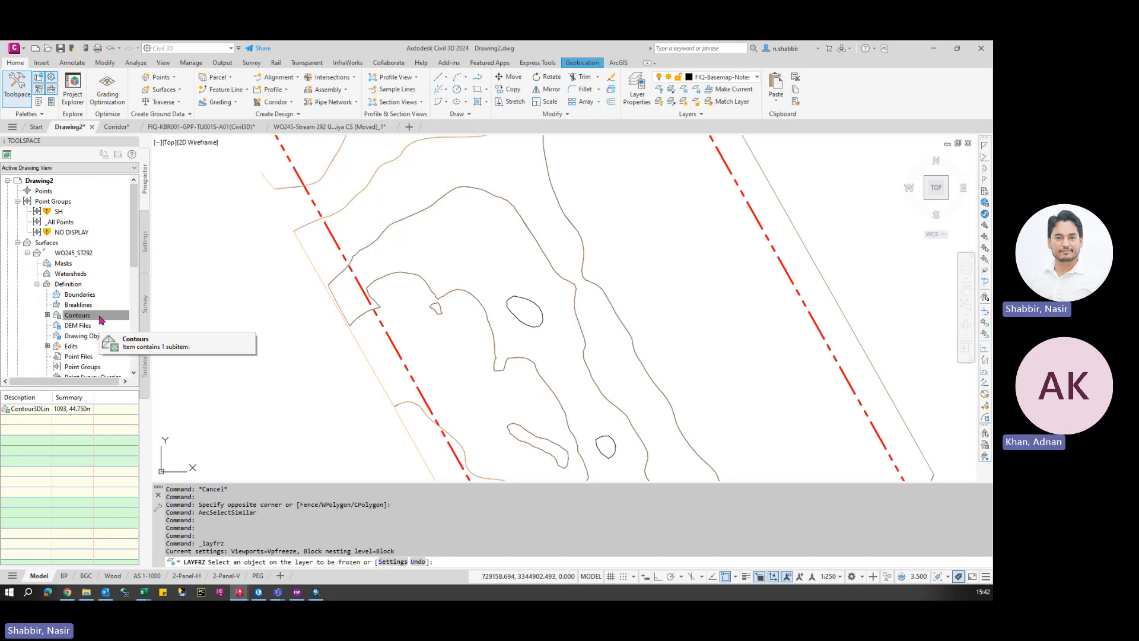
{"action": "left_click", "coordinate": [521, 297]}
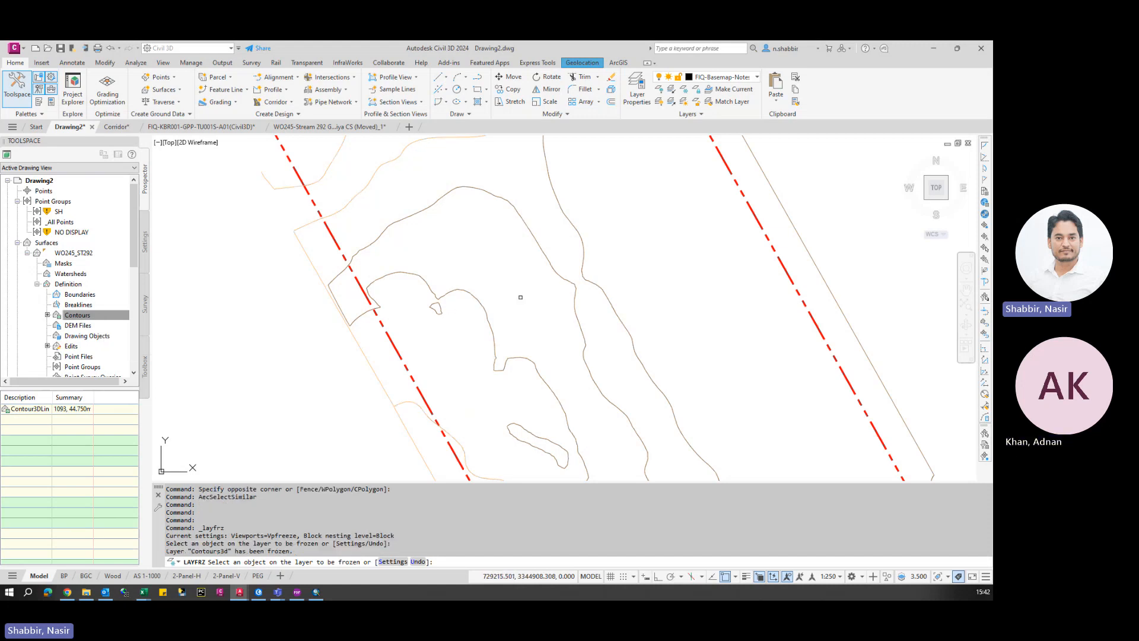
{"action": "scroll", "coordinate": [488, 291], "scroll_direction": "down", "scroll_amount": 3}
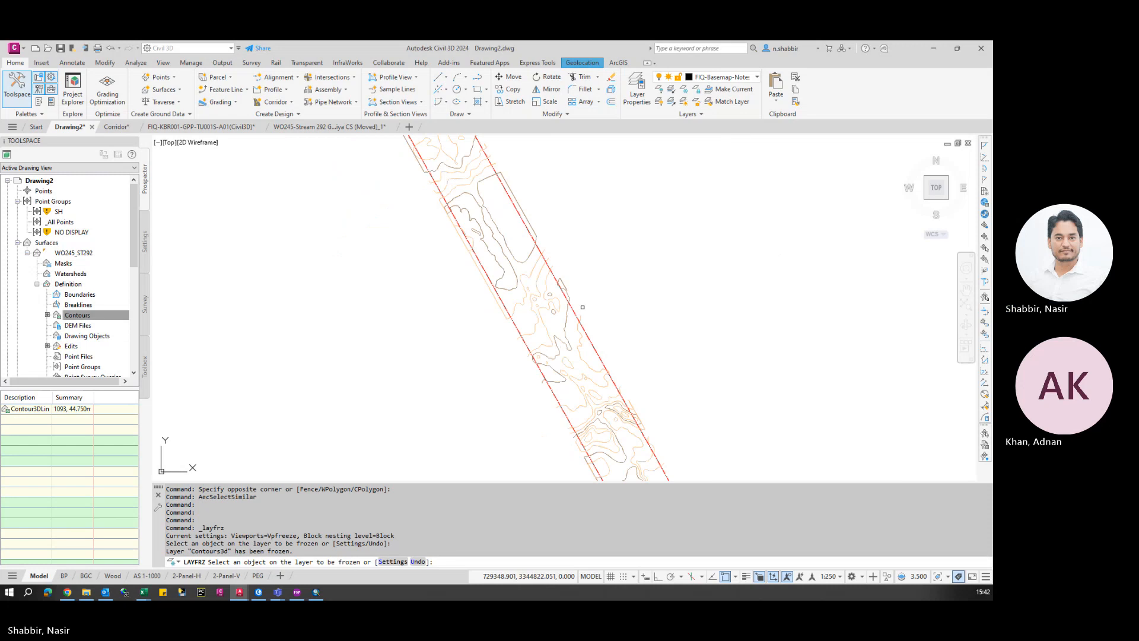
{"action": "middle_click_drag", "start_coordinate": [591, 376], "coordinate": [468, 377]}
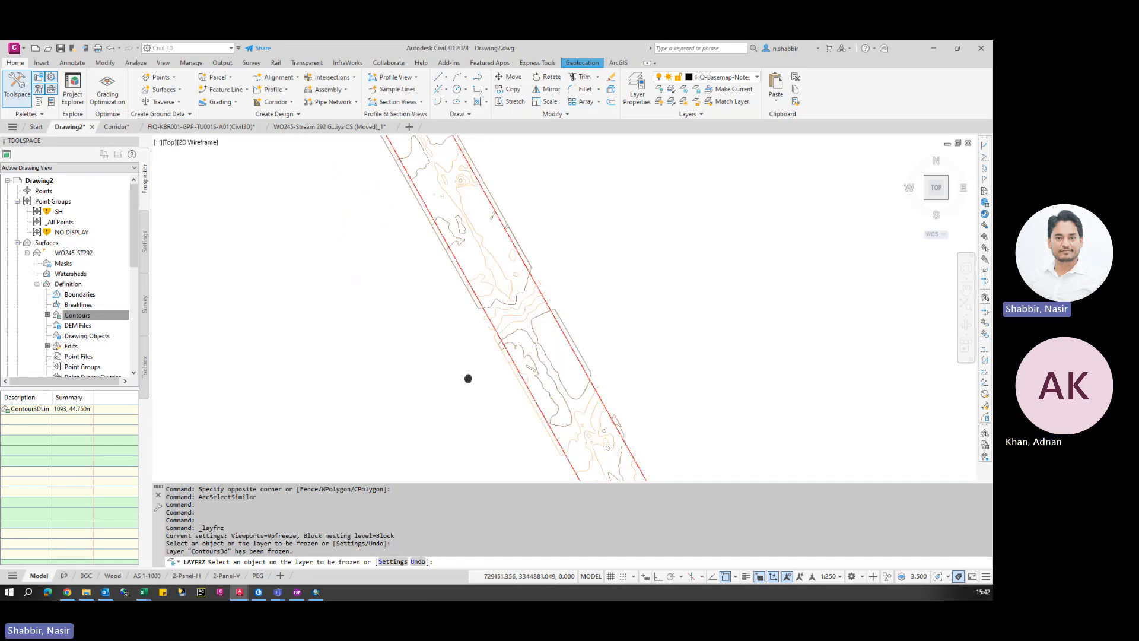
{"action": "scroll", "coordinate": [468, 377], "scroll_direction": "up", "scroll_amount": 6}
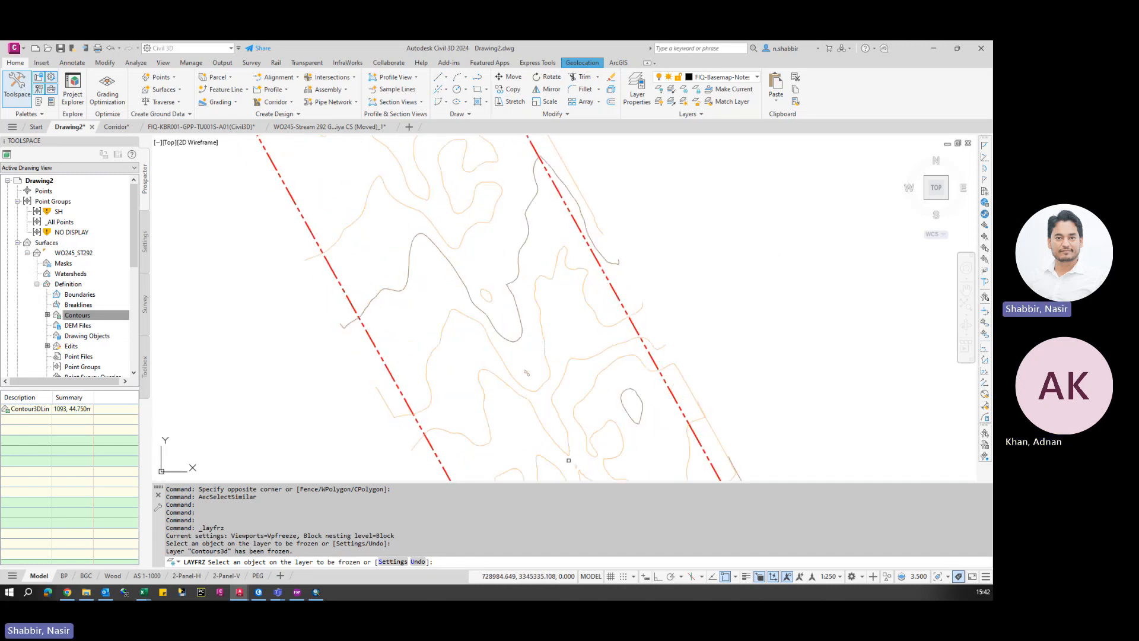
{"action": "scroll", "coordinate": [496, 293], "scroll_direction": "down", "scroll_amount": 6}
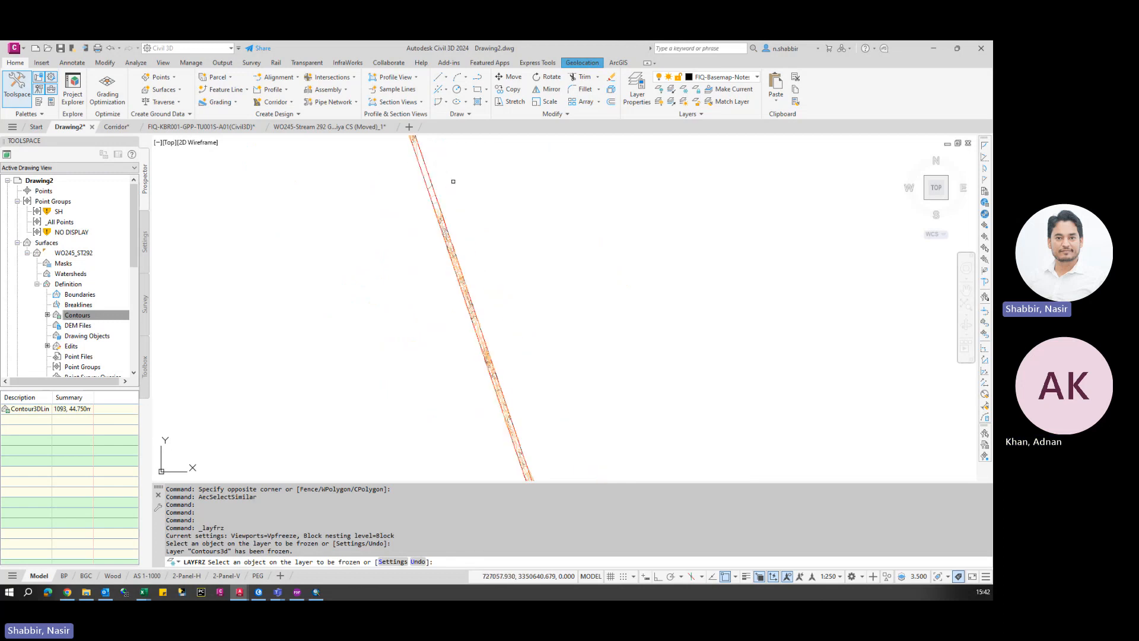
{"action": "scroll", "coordinate": [428, 168], "scroll_direction": "up", "scroll_amount": 4}
{"action": "mouse_move", "coordinate": [427, 162]}
{"action": "middle_mouse_down"}
{"action": "mouse_move", "coordinate": [492, 348]}
{"action": "mouse_move", "coordinate": [483, 386]}
{"action": "mouse_move", "coordinate": [376, 256]}
{"action": "middle_mouse_up"}
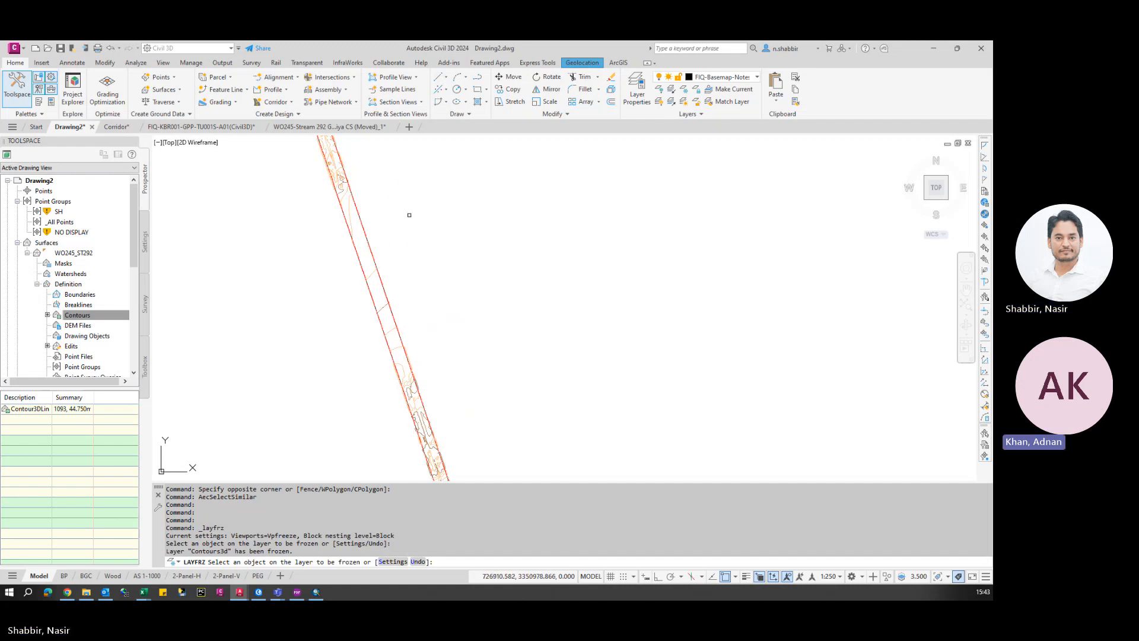
{"action": "scroll", "coordinate": [418, 218], "scroll_direction": "down", "scroll_amount": 3}
{"action": "scroll", "coordinate": [483, 369], "scroll_direction": "up", "scroll_amount": 1}
{"action": "key", "text": "Escape"}
- Add the red corridor polyline to the WO245_ST292 surface as an Outer boundary named SurveyLimit with non-destructive breakline enabled
{"action": "scroll", "coordinate": [465, 389], "scroll_direction": "up", "scroll_amount": 4}
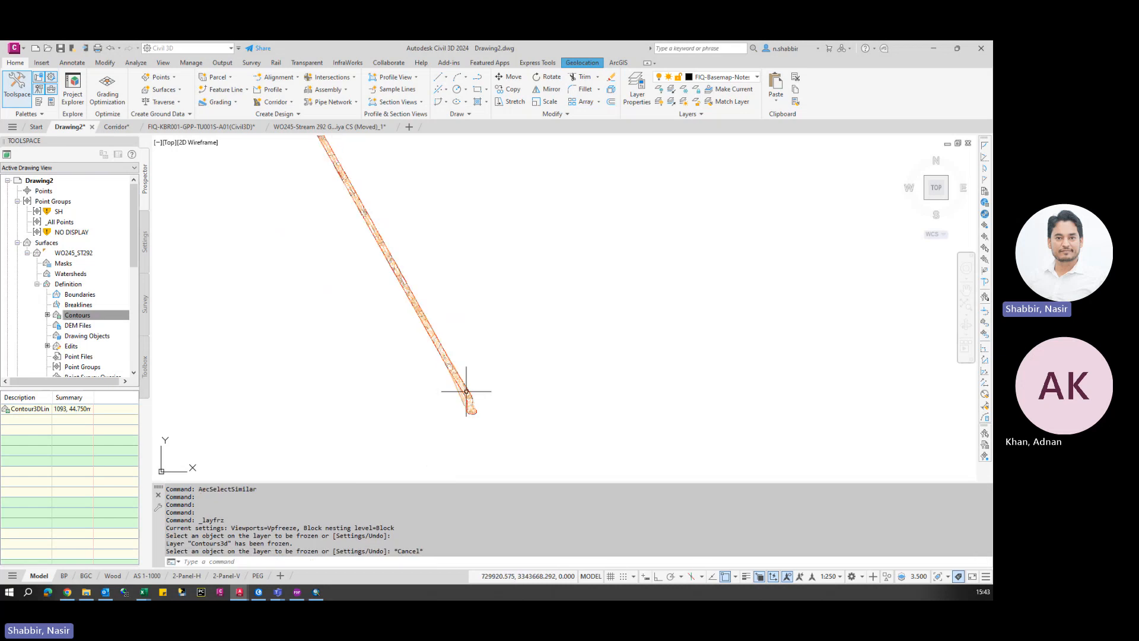
{"action": "scroll", "coordinate": [433, 268], "scroll_direction": "up", "scroll_amount": 4}
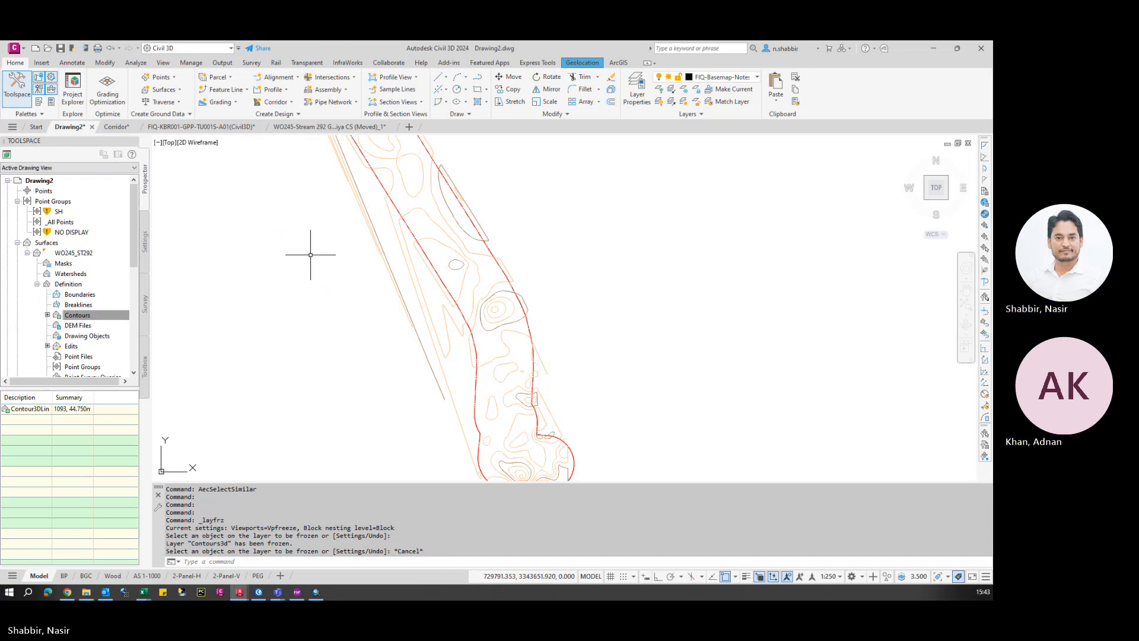
{"action": "middle_click_drag", "start_coordinate": [435, 269], "coordinate": [465, 300]}
{"action": "scroll", "coordinate": [375, 191], "scroll_direction": "up", "scroll_amount": 2}
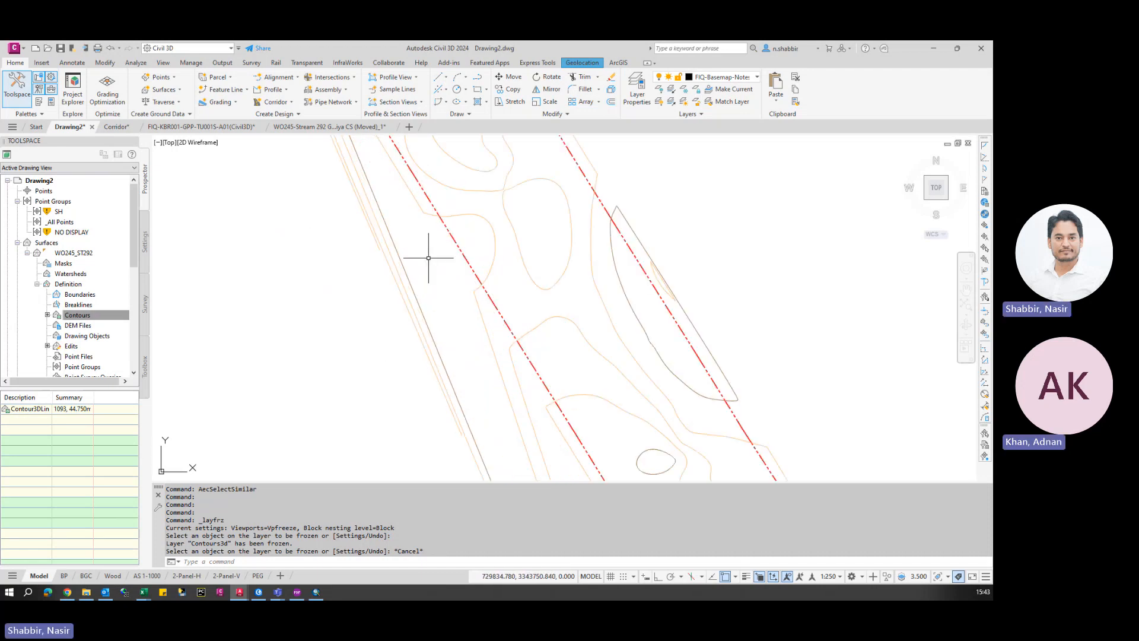
{"action": "key", "text": "Escape"}
{"action": "left_click", "coordinate": [448, 231]}
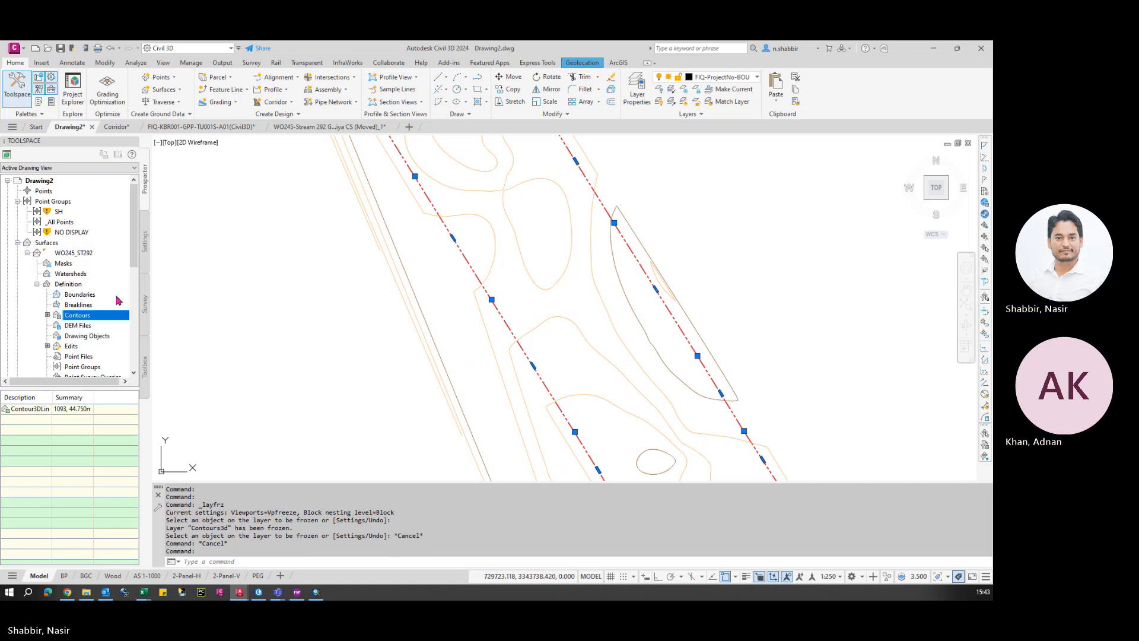
{"action": "left_click", "coordinate": [78, 295]}
{"action": "left_click", "coordinate": [73, 286]}
{"action": "left_click", "coordinate": [85, 296]}
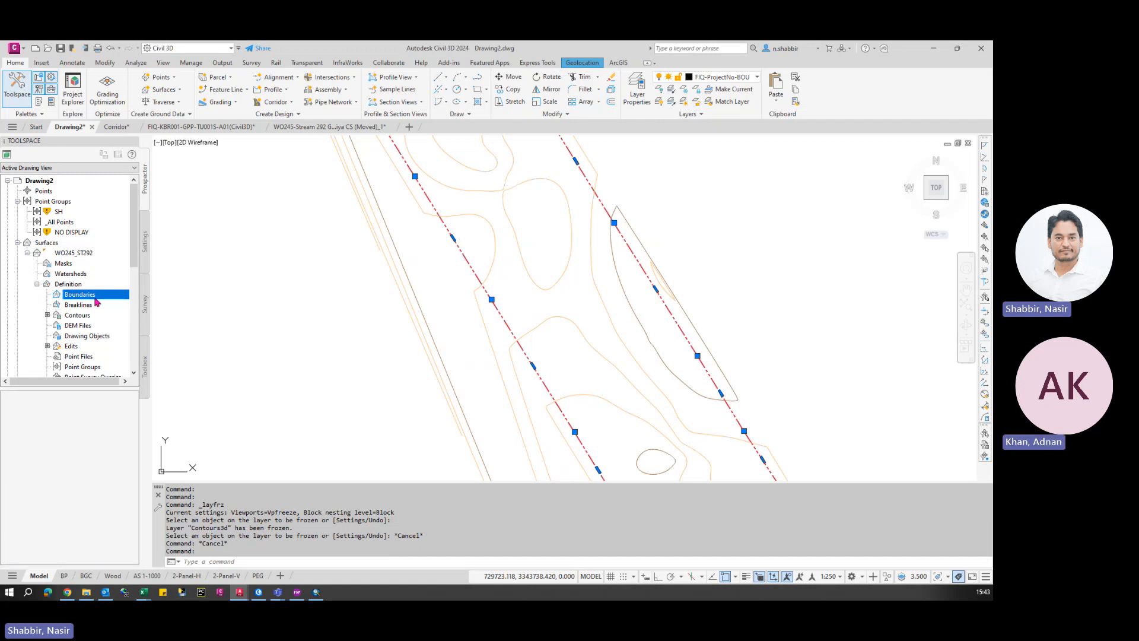
{"action": "right_click", "coordinate": [97, 300]}
{"action": "left_click", "coordinate": [121, 304]}
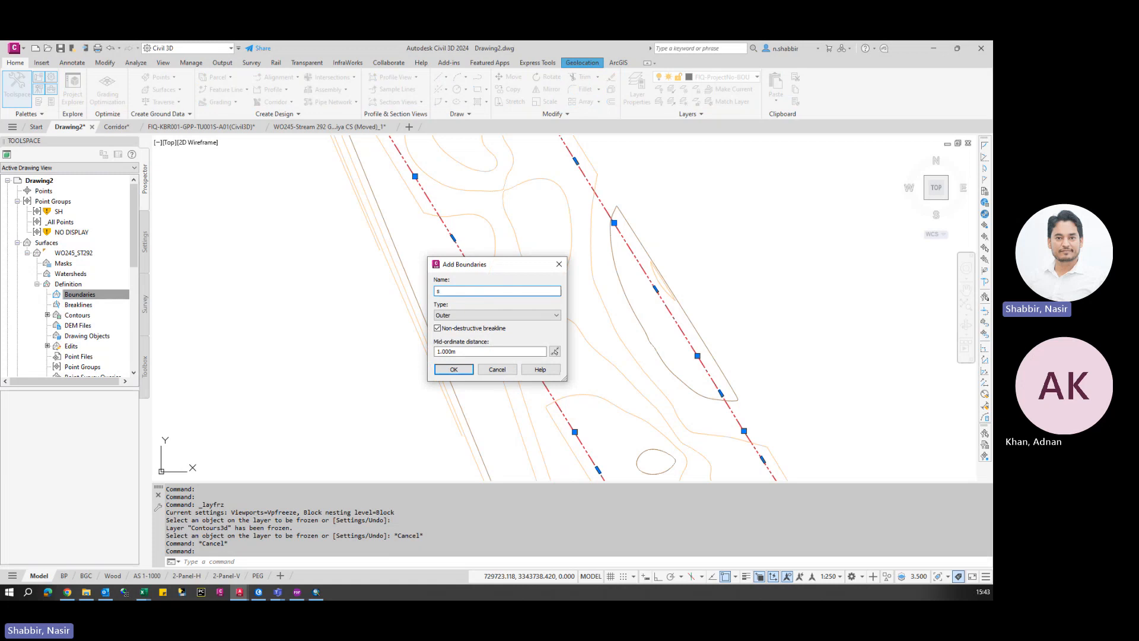
{"action": "key", "text": "BackSpace"}
{"action": "type", "text": "SurveyLimit"}
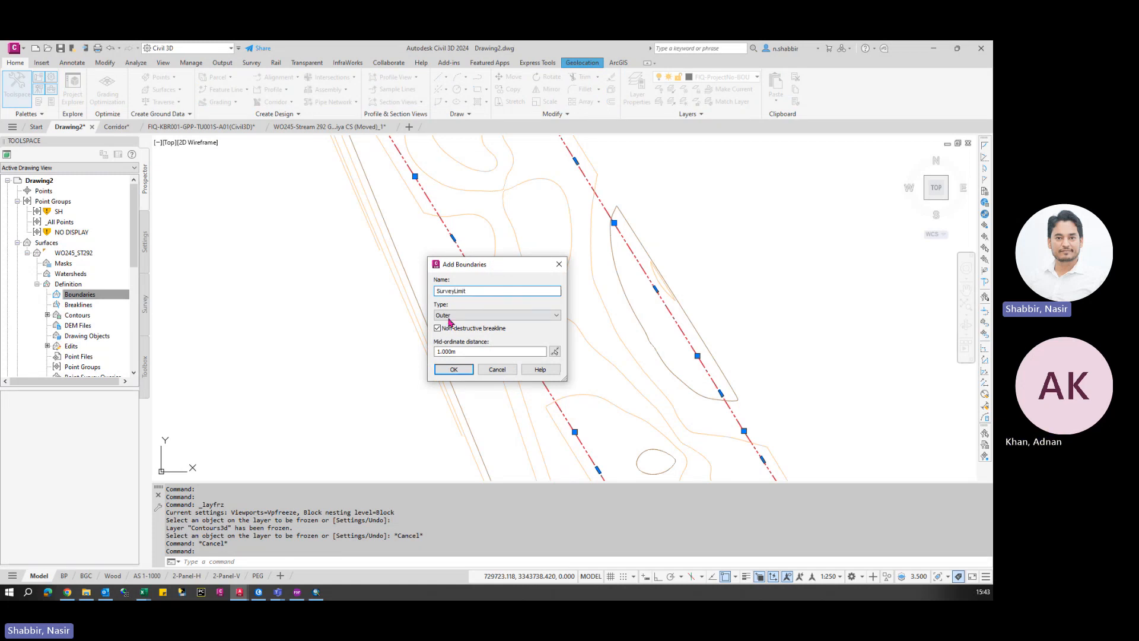
{"action": "left_click", "coordinate": [453, 369]}
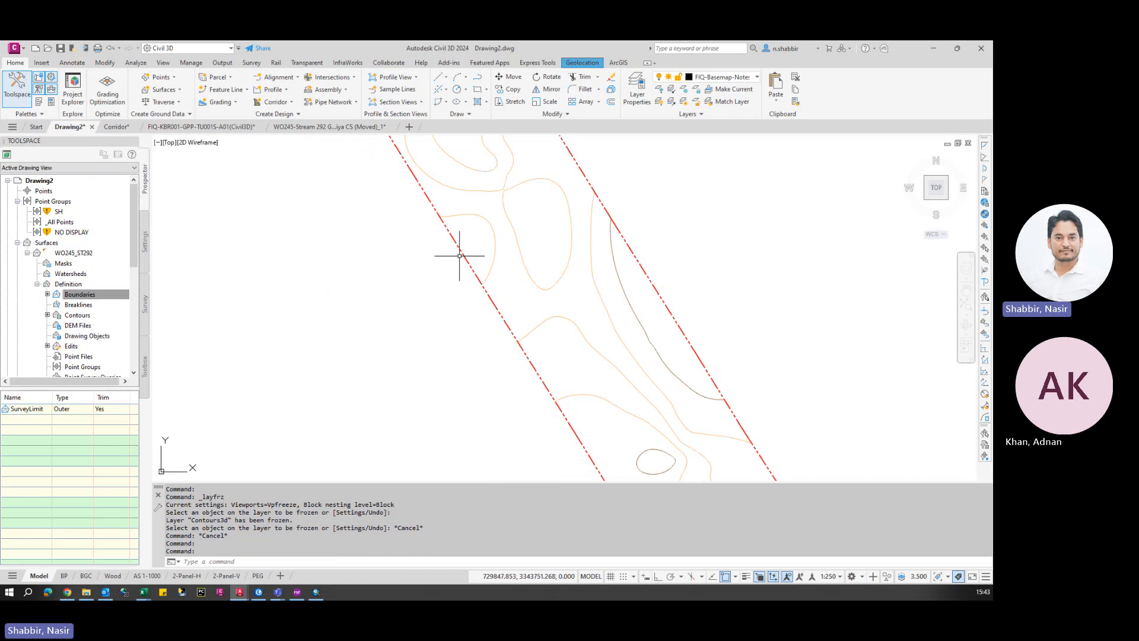
{"action": "scroll", "coordinate": [487, 310], "scroll_direction": "down", "scroll_amount": 8}
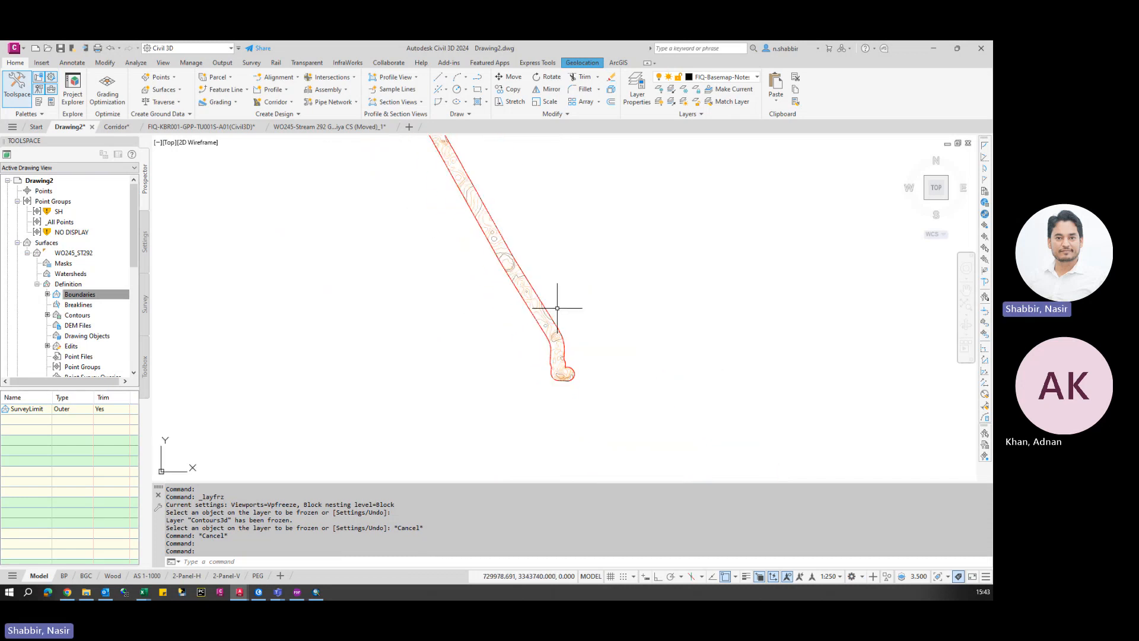
{"action": "scroll", "coordinate": [417, 219], "scroll_direction": "up", "scroll_amount": 6}
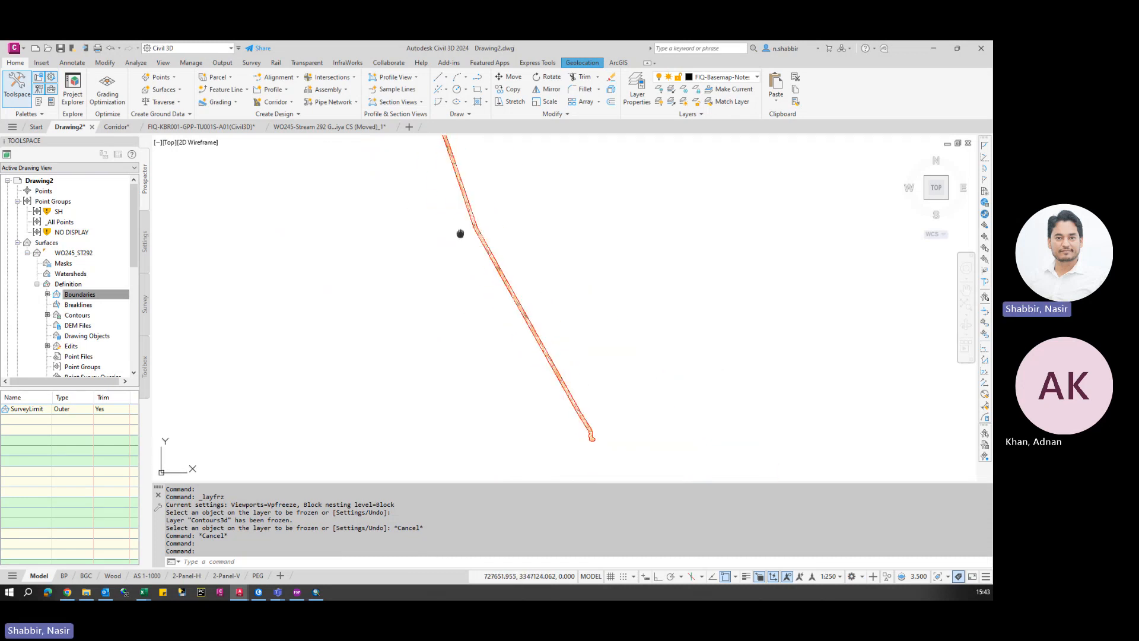
- Examine the WO245_ST292 surface contours along the corridor and at its southern end, checking how they are trimmed at the red boundary
{"action": "scroll", "coordinate": [457, 203], "scroll_direction": "down", "scroll_amount": 5}
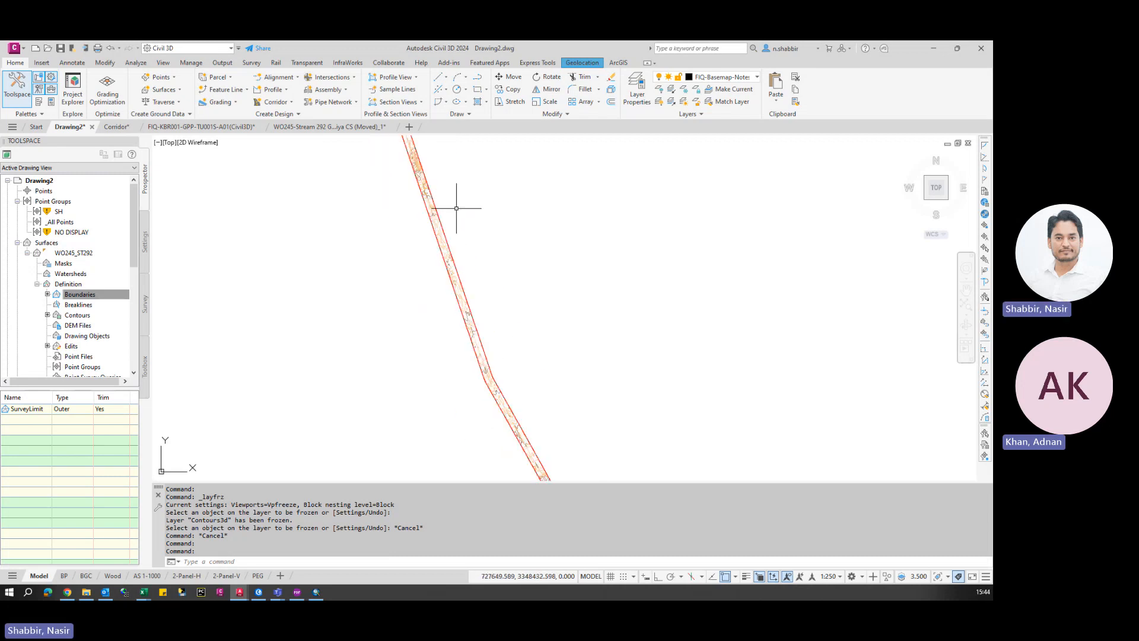
{"action": "scroll", "coordinate": [497, 436], "scroll_direction": "up", "scroll_amount": 8}
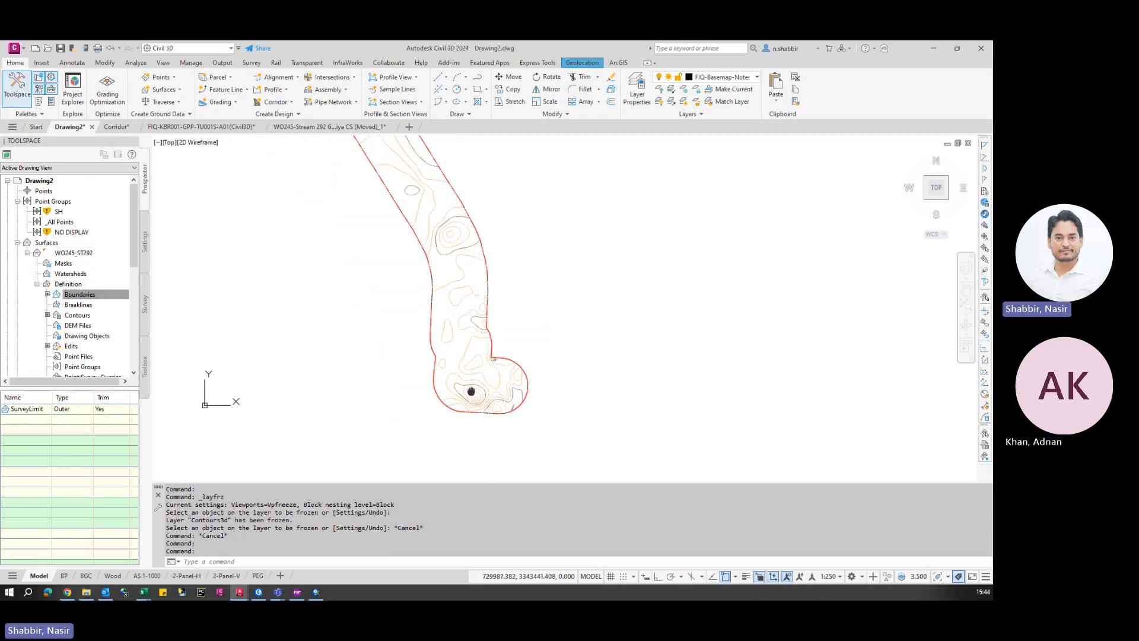
{"action": "scroll", "coordinate": [463, 240], "scroll_direction": "up", "scroll_amount": 2}
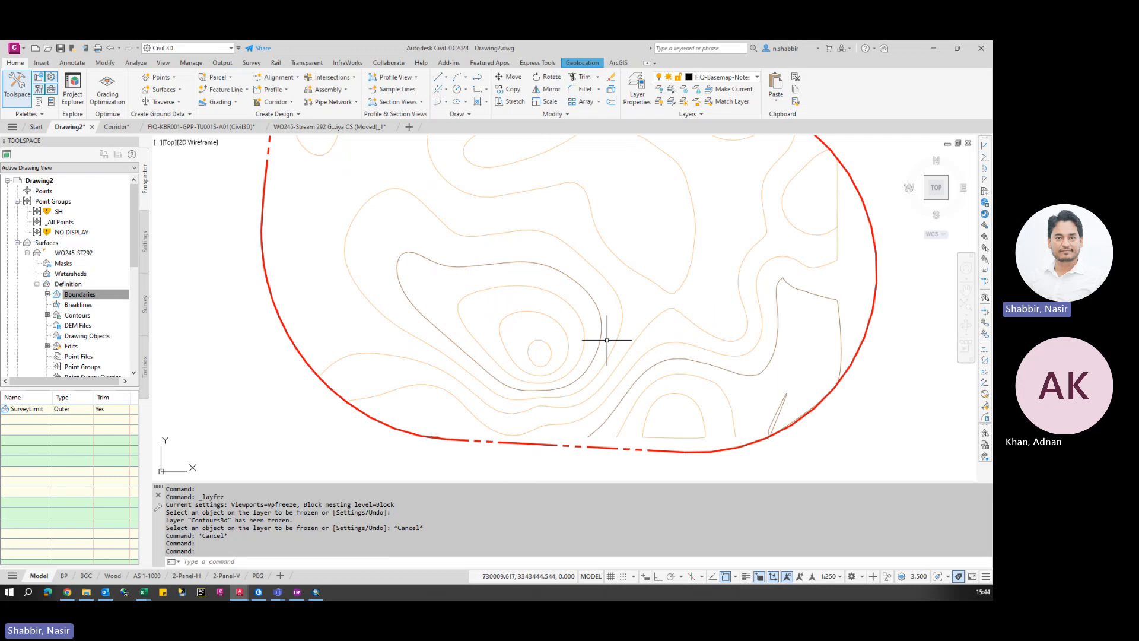
{"action": "scroll", "coordinate": [643, 458], "scroll_direction": "down", "scroll_amount": 5}
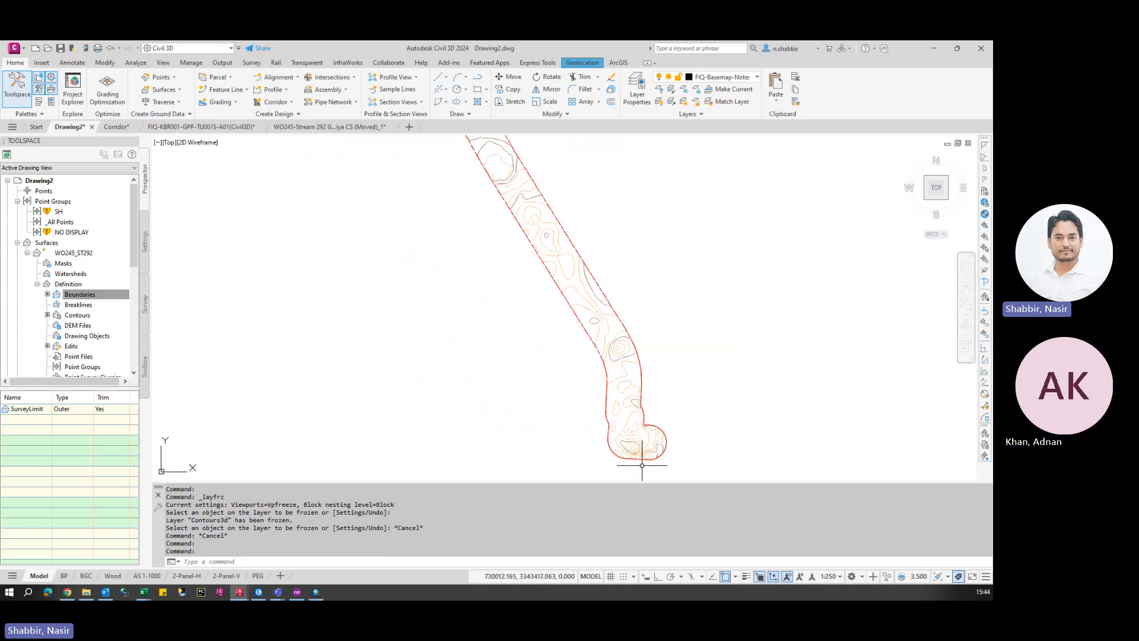
{"action": "scroll", "coordinate": [542, 261], "scroll_direction": "up", "scroll_amount": 3}
{"action": "scroll", "coordinate": [552, 266], "scroll_direction": "down", "scroll_amount": 3}
{"action": "scroll", "coordinate": [521, 330], "scroll_direction": "up", "scroll_amount": 1}
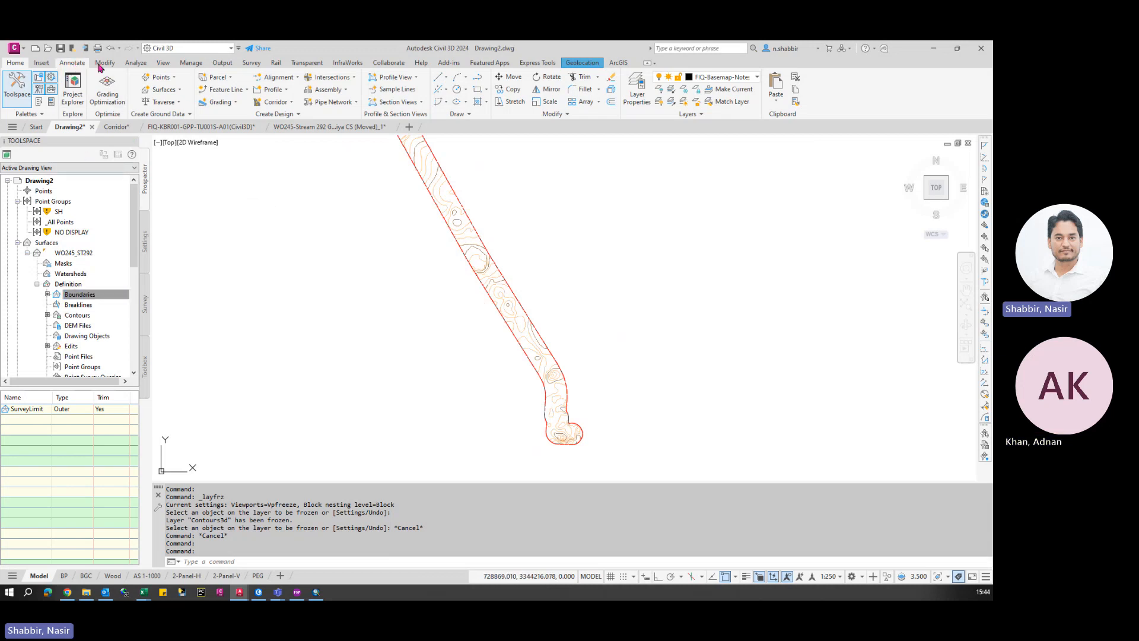
- Set up label placement for the Surface feature with the Contour - Multiple label type
{"action": "left_click", "coordinate": [75, 62]}
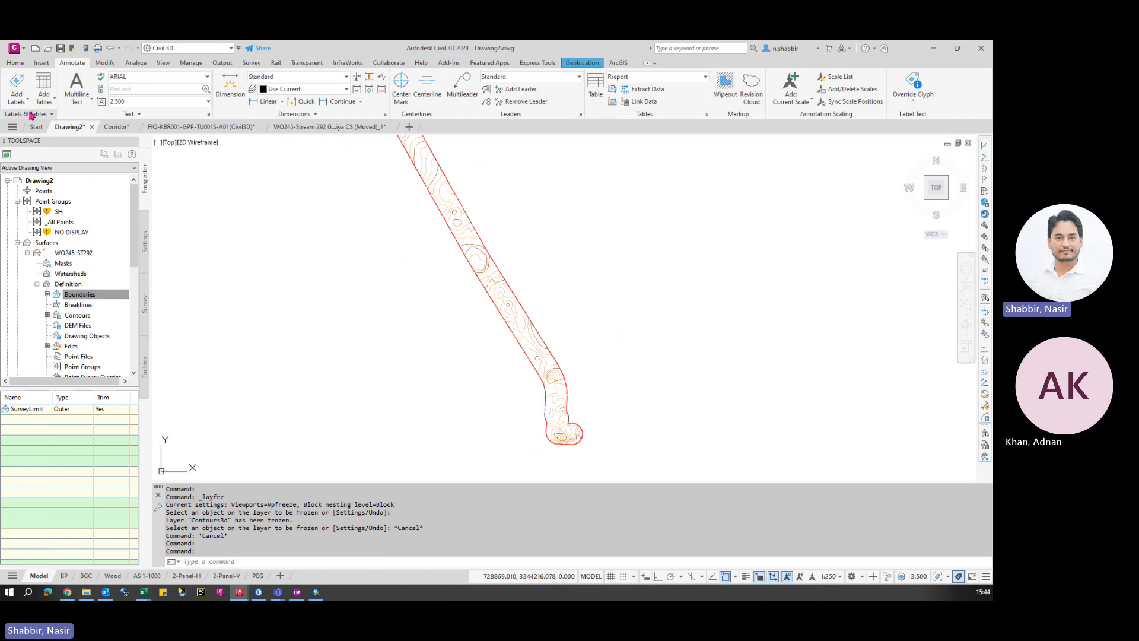
{"action": "left_click", "coordinate": [27, 99]}
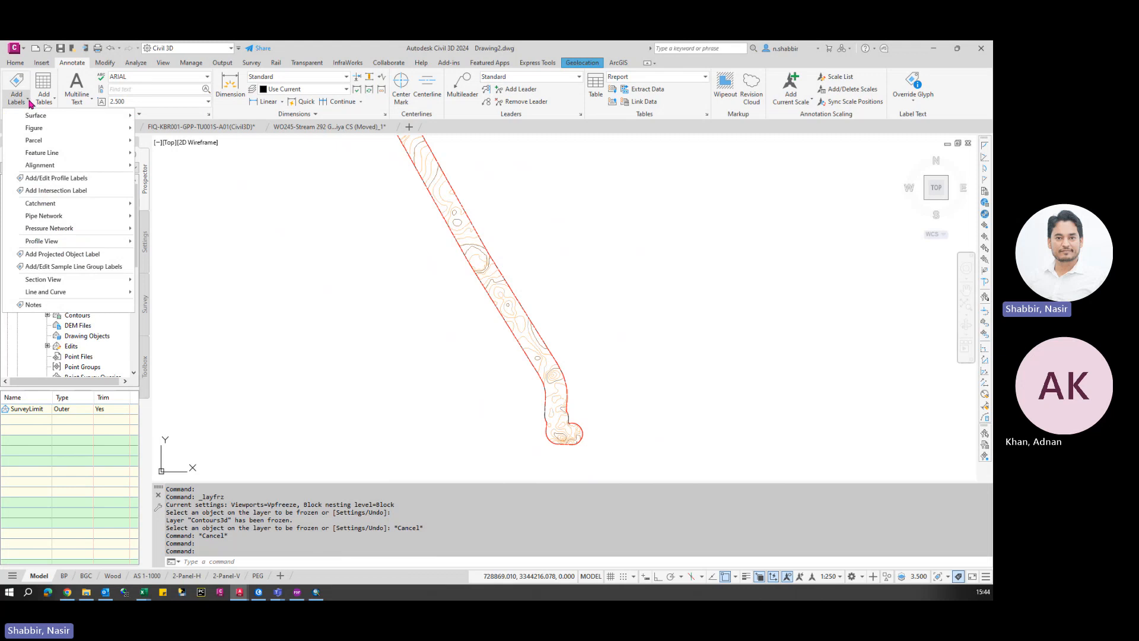
{"action": "left_click", "coordinate": [14, 79]}
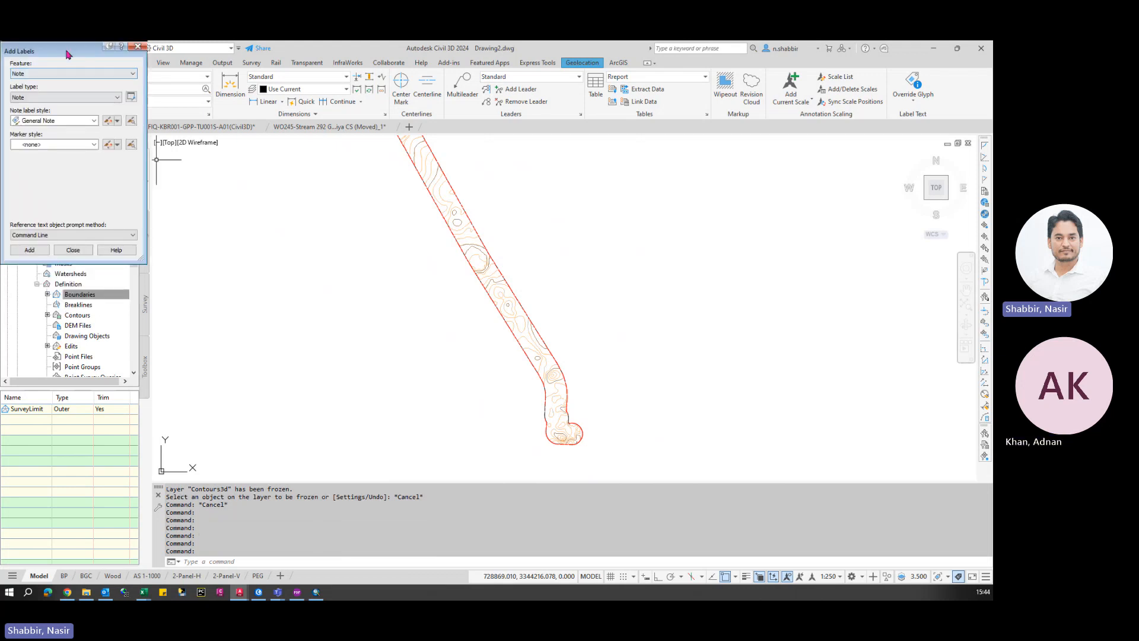
{"action": "left_click_drag", "start_coordinate": [65, 52], "coordinate": [185, 118]}
{"action": "left_click", "coordinate": [201, 184]}
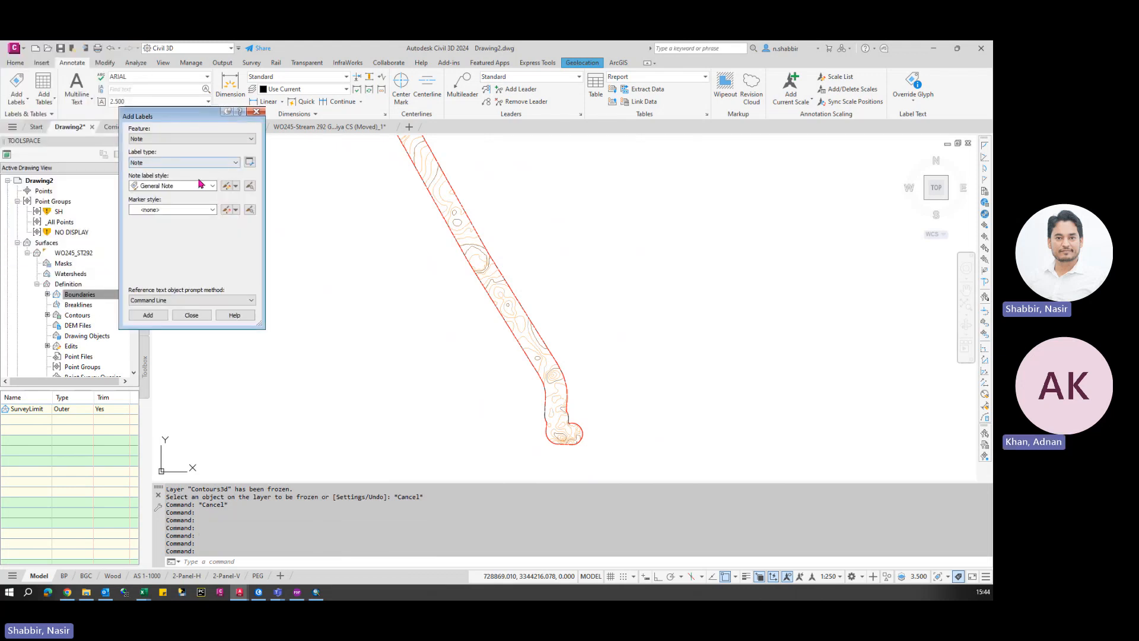
{"action": "left_click", "coordinate": [178, 140]}
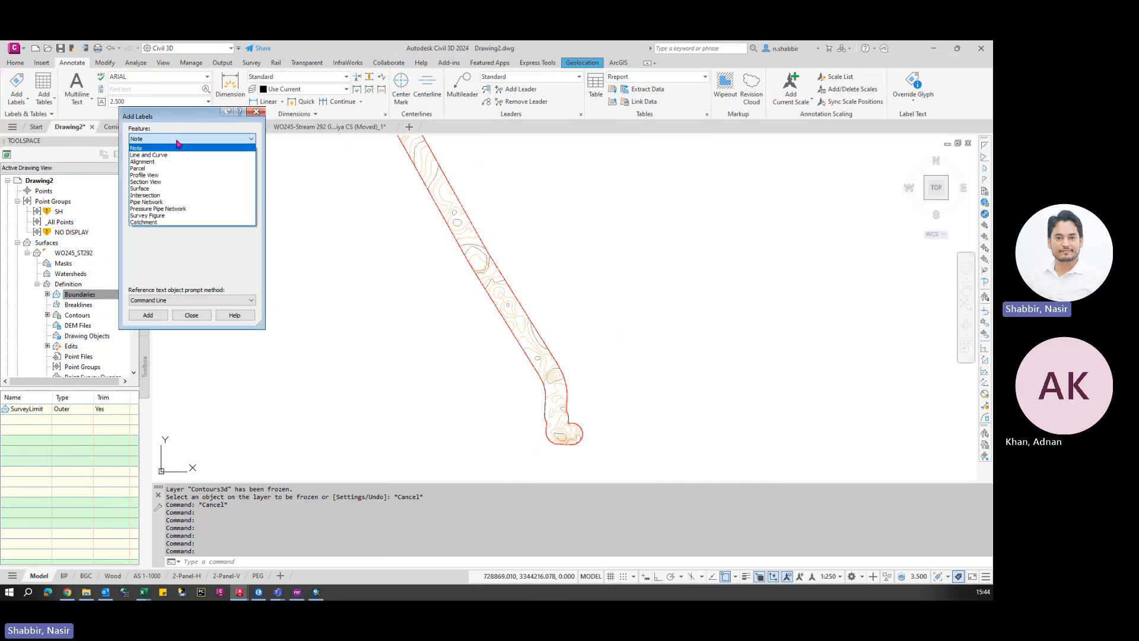
{"action": "left_click", "coordinate": [156, 189]}
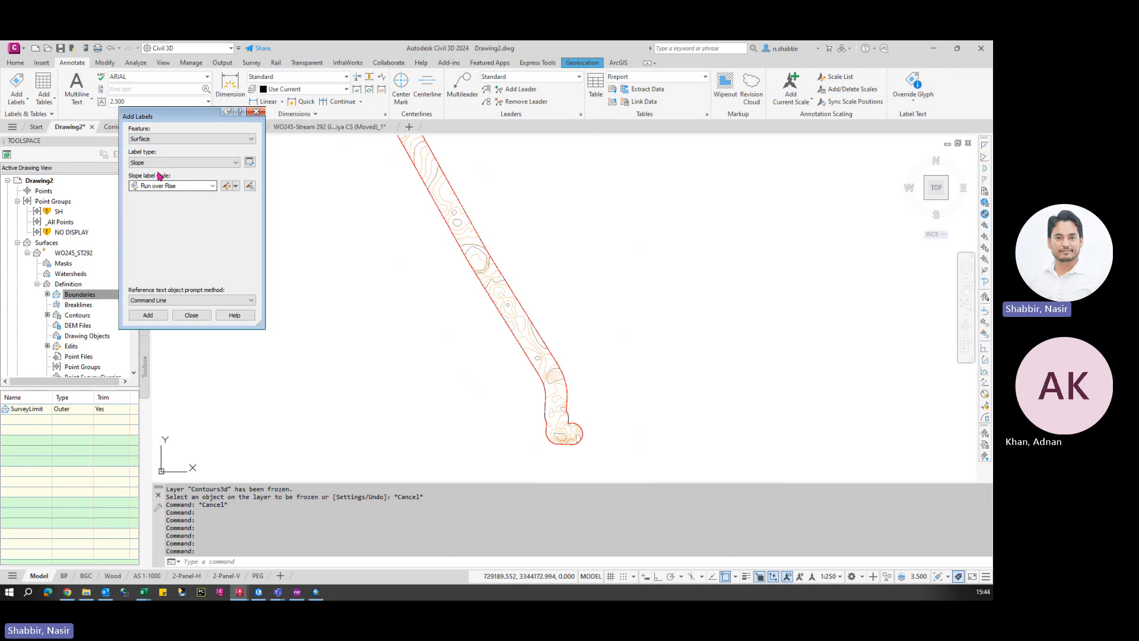
{"action": "left_click", "coordinate": [186, 165]}
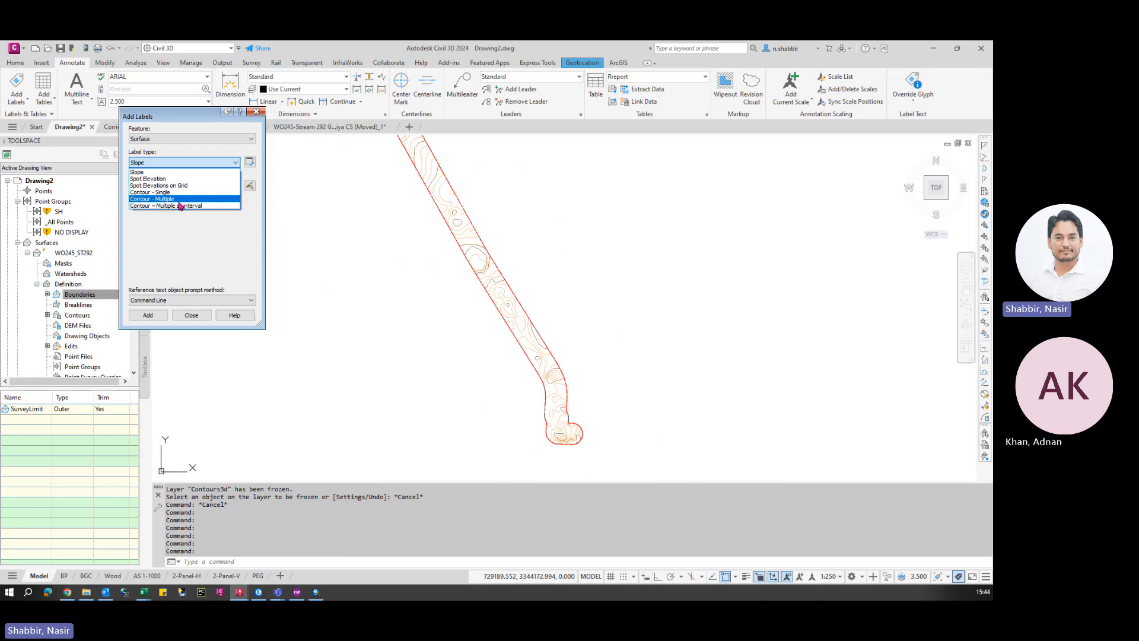
{"action": "left_click", "coordinate": [178, 200]}
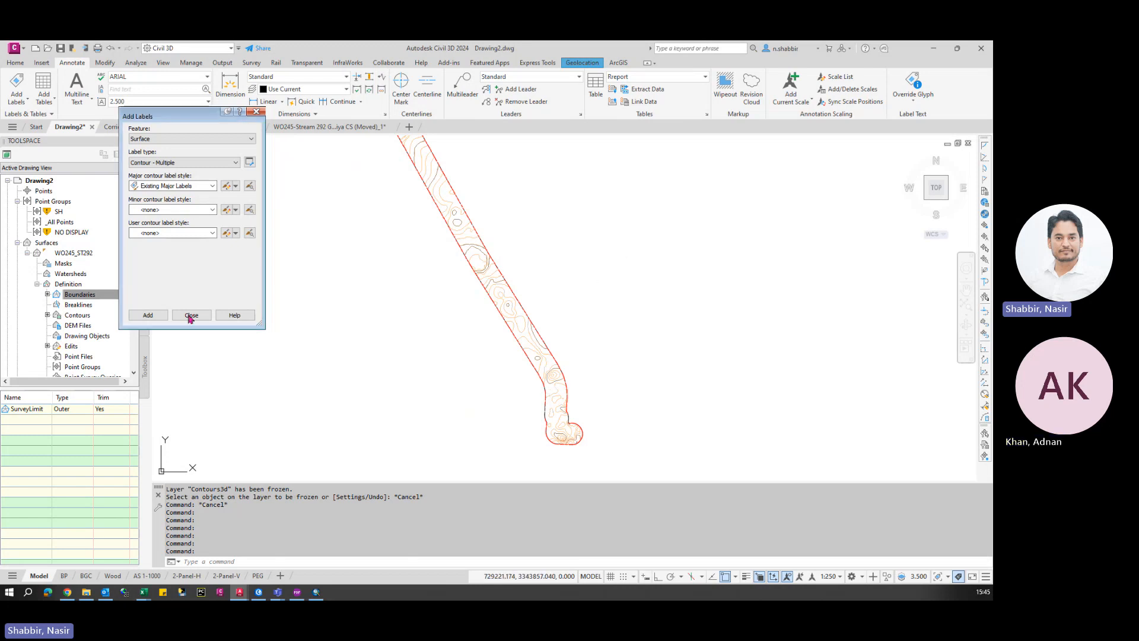
- Turn object snap off and label the closed major contour at the corridor's southern end with a short line across its upper edge
{"action": "left_click", "coordinate": [148, 315]}
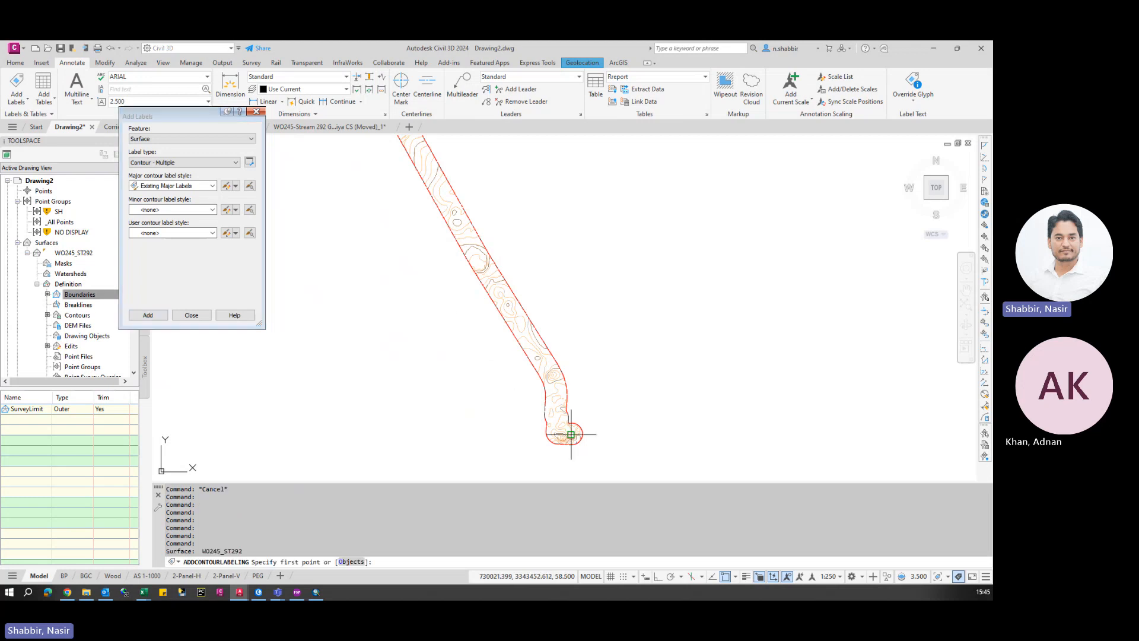
{"action": "scroll", "coordinate": [547, 442], "scroll_direction": "up", "scroll_amount": 5}
{"action": "scroll", "coordinate": [548, 442], "scroll_direction": "up", "scroll_amount": 3}
{"action": "key", "text": "F3"}
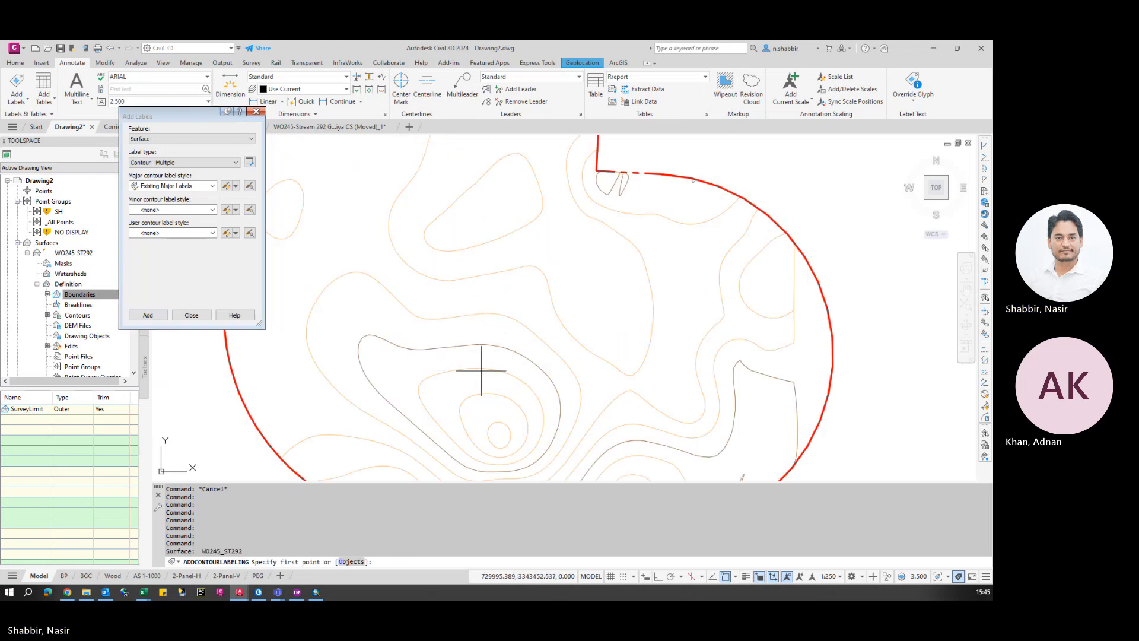
{"action": "scroll", "coordinate": [514, 326], "scroll_direction": "down", "scroll_amount": 3}
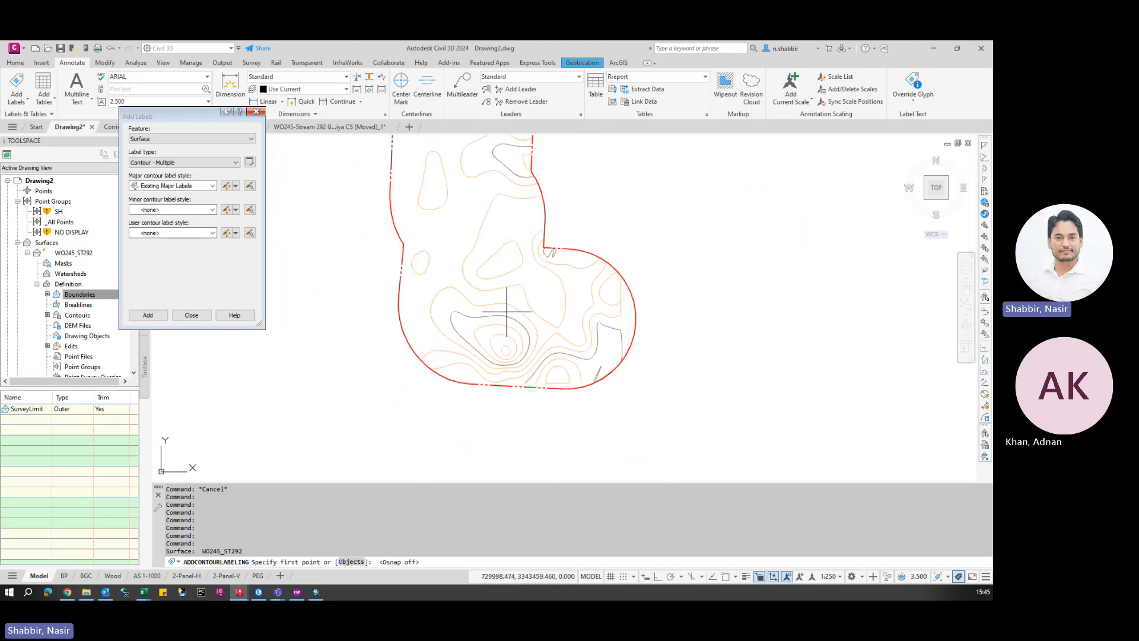
{"action": "scroll", "coordinate": [454, 346], "scroll_direction": "up", "scroll_amount": 3}
{"action": "left_click", "coordinate": [450, 342]}
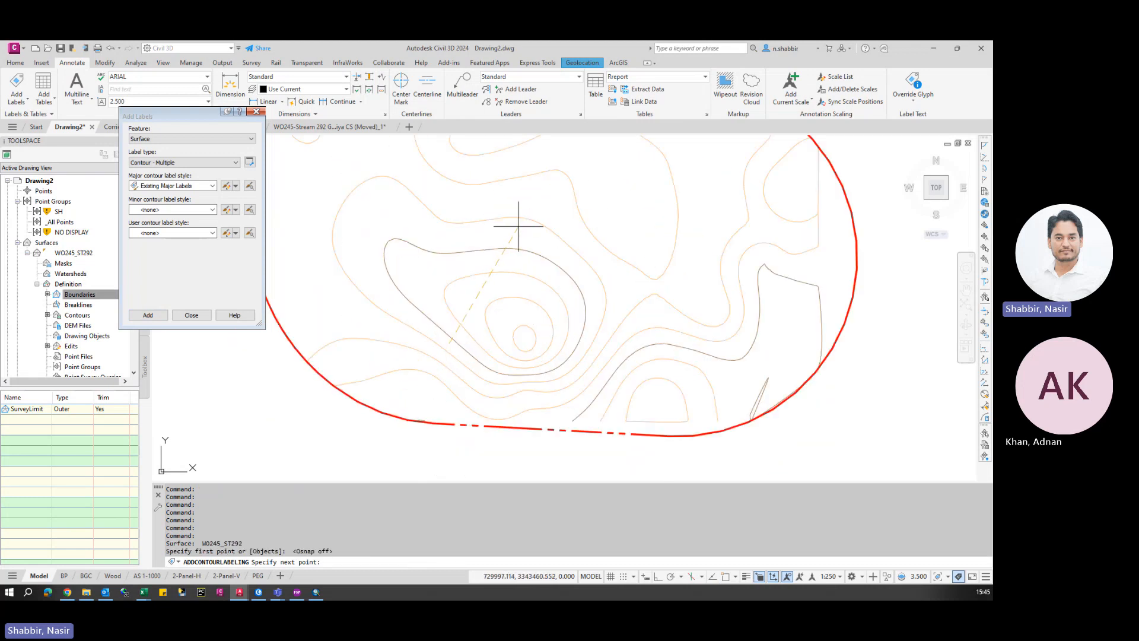
{"action": "key", "text": "Escape"}
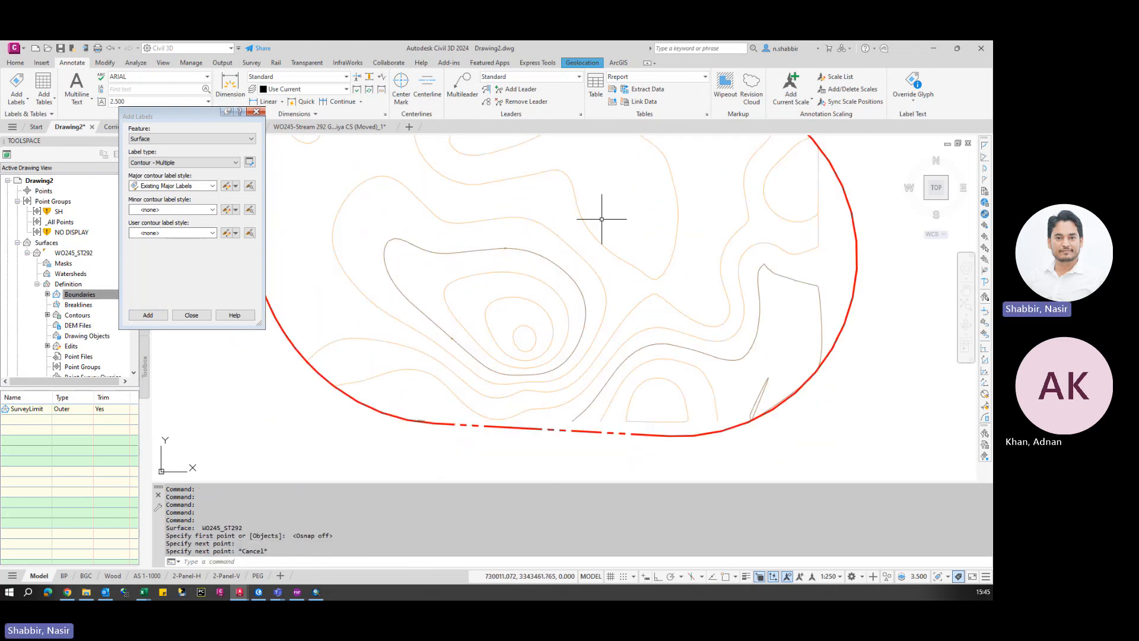
- Set the drawing's annotation scale to 1:500 and check the new contour label's size
{"action": "scroll", "coordinate": [516, 233], "scroll_direction": "up", "scroll_amount": 5}
{"action": "left_click", "coordinate": [832, 578]}
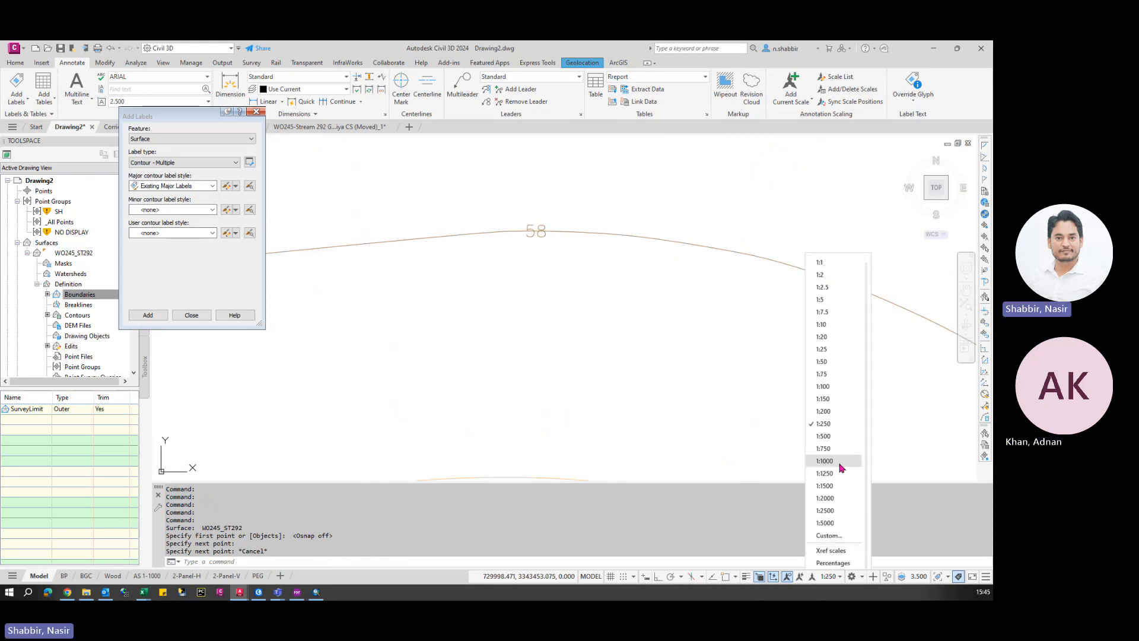
{"action": "left_click", "coordinate": [824, 436]}
{"action": "scroll", "coordinate": [526, 279], "scroll_direction": "down", "scroll_amount": 5}
{"action": "scroll", "coordinate": [524, 248], "scroll_direction": "up", "scroll_amount": 2}
{"action": "key", "text": "Escape"}
{"action": "scroll", "coordinate": [534, 229], "scroll_direction": "down", "scroll_amount": 6}
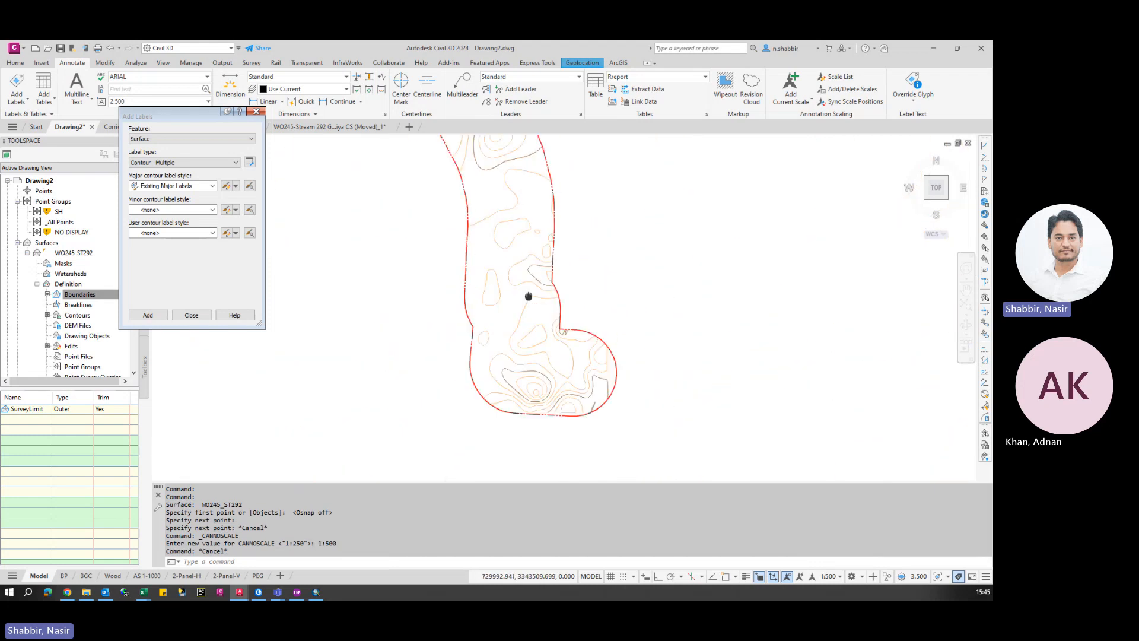
- Label the open major contour east of the closed one with a short line across its crest, above the arch-shaped minor contours
{"action": "scroll", "coordinate": [551, 315], "scroll_direction": "up", "scroll_amount": 5}
{"action": "scroll", "coordinate": [521, 223], "scroll_direction": "down", "scroll_amount": 3}
{"action": "scroll", "coordinate": [569, 342], "scroll_direction": "up", "scroll_amount": 3}
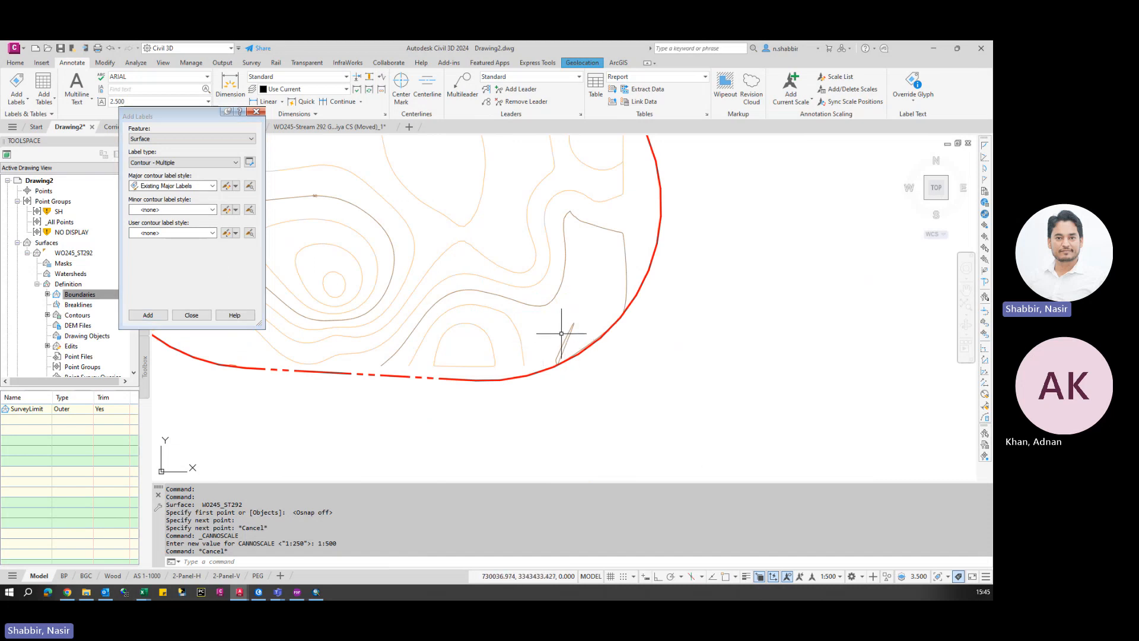
{"action": "key", "text": "Return"}
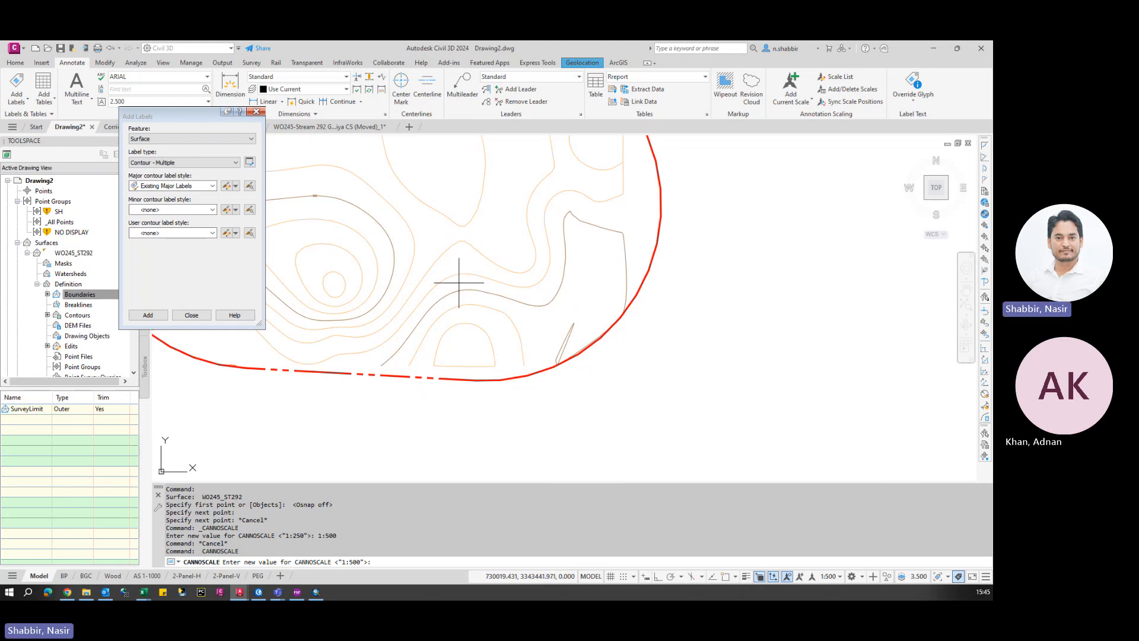
{"action": "scroll", "coordinate": [451, 300], "scroll_direction": "up", "scroll_amount": 2}
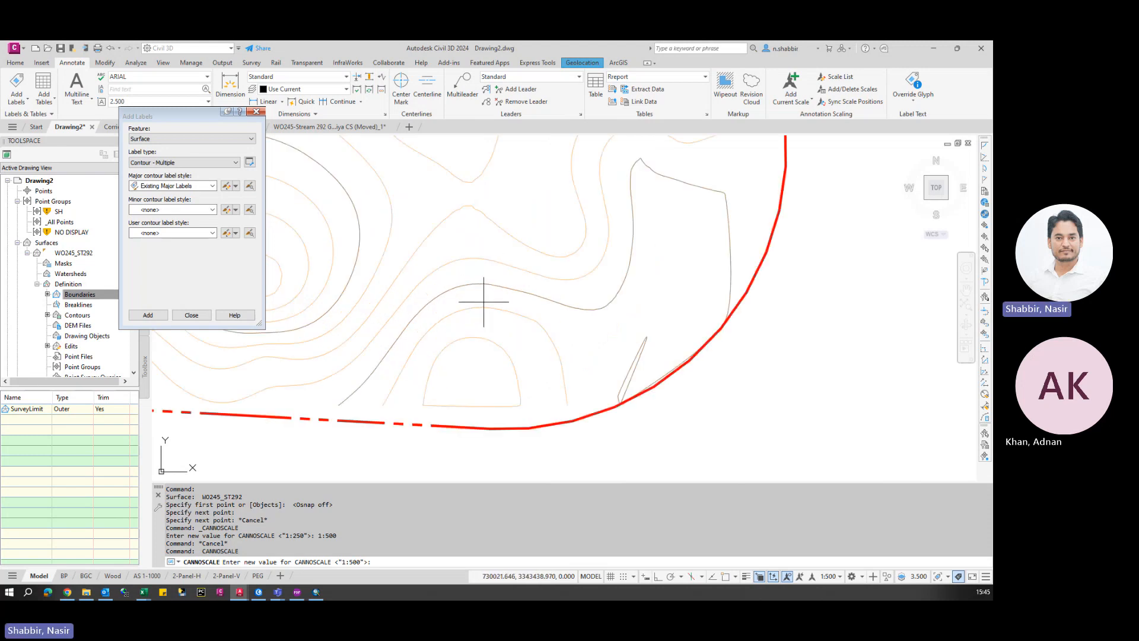
{"action": "left_click", "coordinate": [148, 315]}
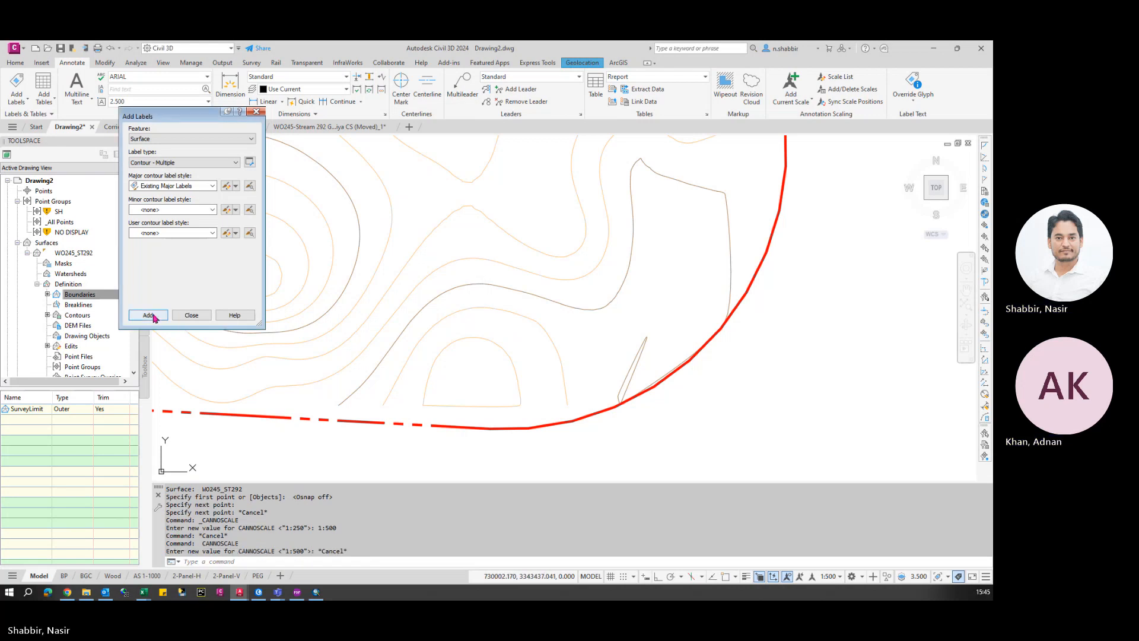
{"action": "left_click", "coordinate": [478, 296]}
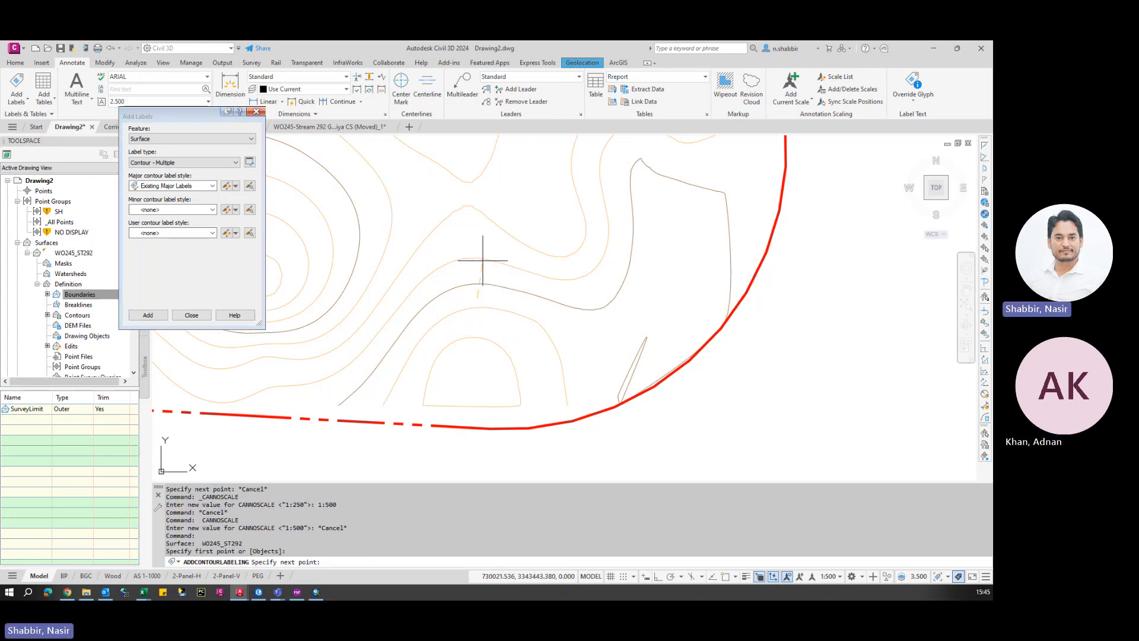
{"action": "left_click", "coordinate": [483, 260]}
{"action": "key", "text": "Escape"}
- Add another label to the same open major contour, on its short upper stretch near the eastern boundary
{"action": "middle_click_drag", "start_coordinate": [622, 272], "coordinate": [516, 327]}
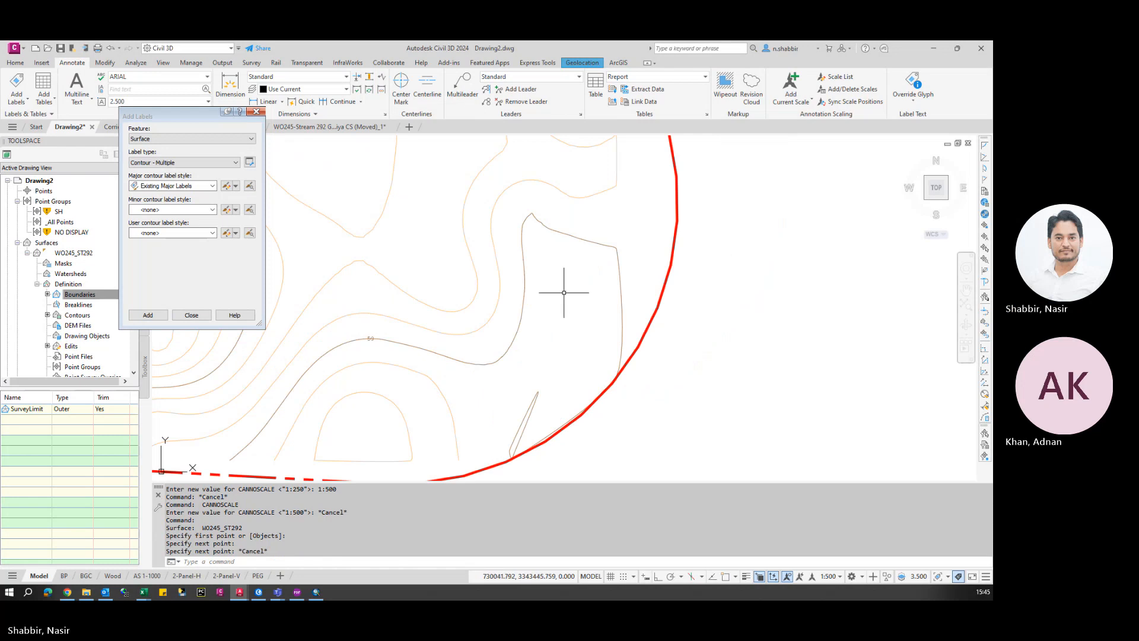
{"action": "middle_click_drag", "start_coordinate": [563, 292], "coordinate": [530, 311]}
{"action": "key", "text": "space"}
{"action": "left_click", "coordinate": [532, 276]}
{"action": "left_click", "coordinate": [550, 244]}
{"action": "key", "text": "Escape"}
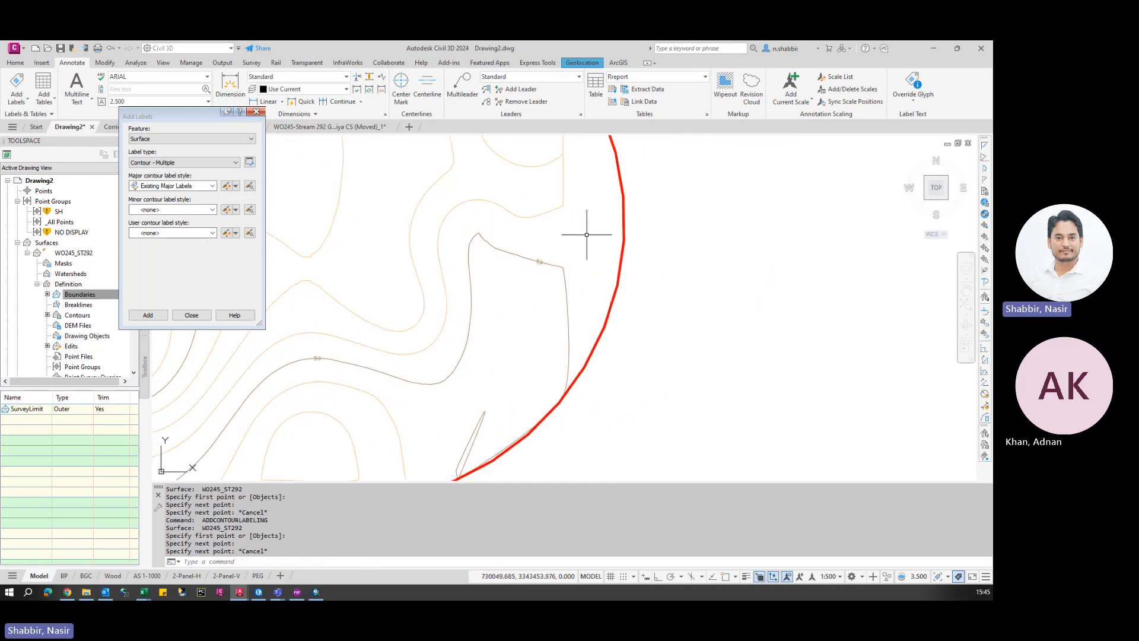
- Label the major contour that opens onto the eastern boundary just north of the bulb-shaped southern end
{"action": "scroll", "coordinate": [626, 339], "scroll_direction": "down", "scroll_amount": 4}
{"action": "middle_click_drag", "start_coordinate": [520, 242], "coordinate": [547, 349]}
{"action": "scroll", "coordinate": [584, 332], "scroll_direction": "up", "scroll_amount": 5}
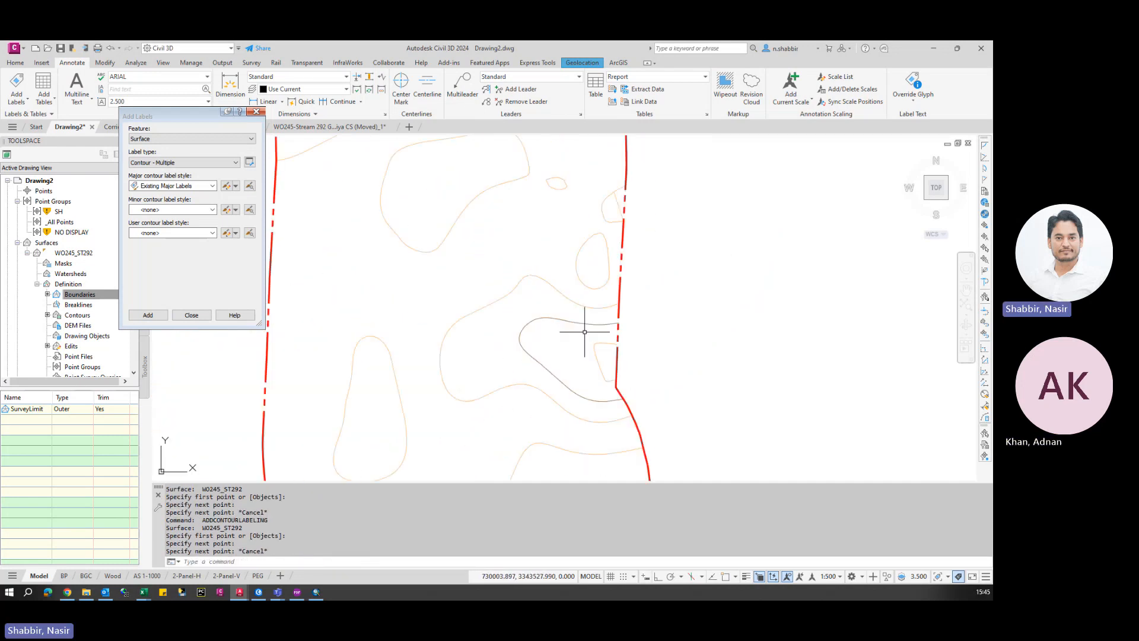
{"action": "scroll", "coordinate": [584, 331], "scroll_direction": "up", "scroll_amount": 1}
{"action": "key", "text": "space"}
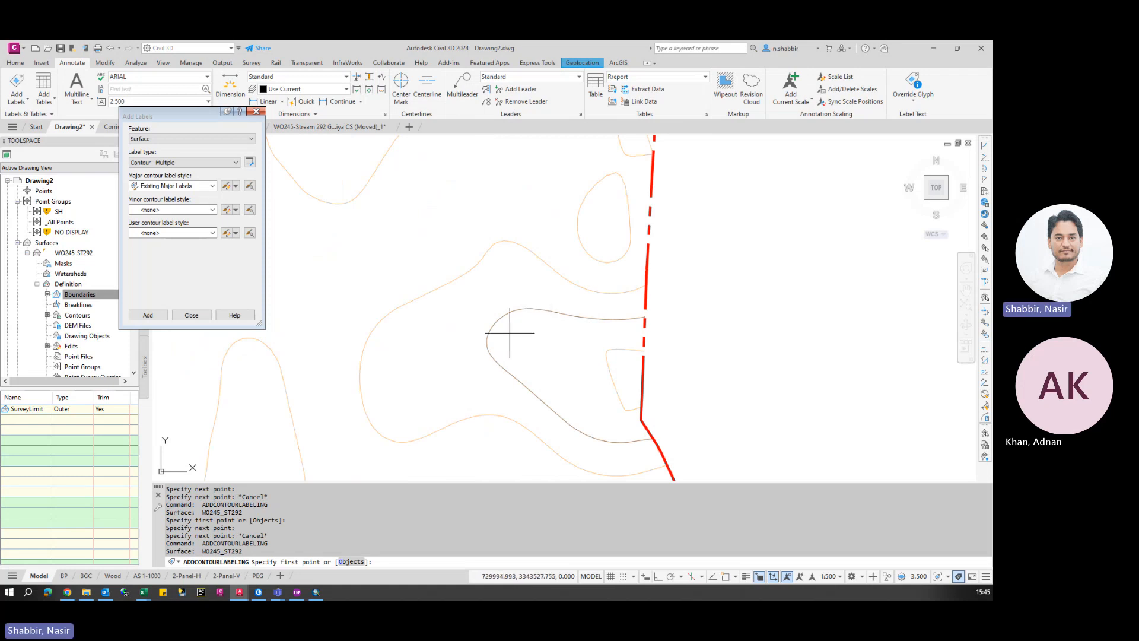
{"action": "left_click", "coordinate": [560, 336]}
{"action": "left_click", "coordinate": [554, 282]}
{"action": "key", "text": "Escape"}
- Examine the remaining unlabelled major contours northward along the corridor
{"action": "scroll", "coordinate": [593, 356], "scroll_direction": "down", "scroll_amount": 3}
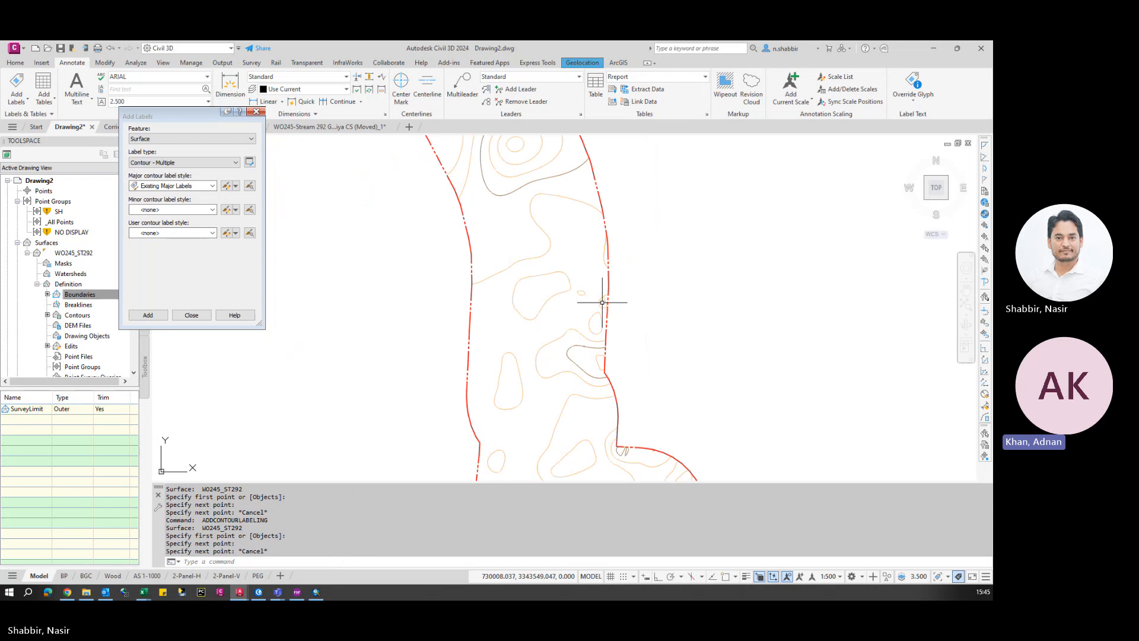
{"action": "middle_click_drag", "start_coordinate": [513, 222], "coordinate": [535, 292]}
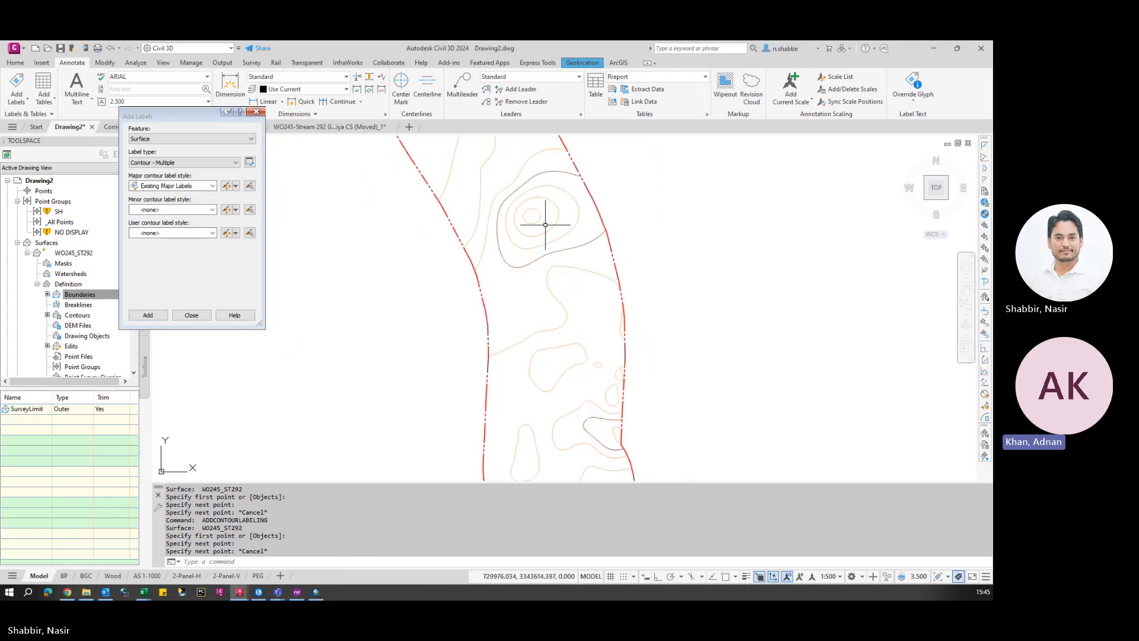
{"action": "middle_click_drag", "start_coordinate": [545, 225], "coordinate": [523, 308]}
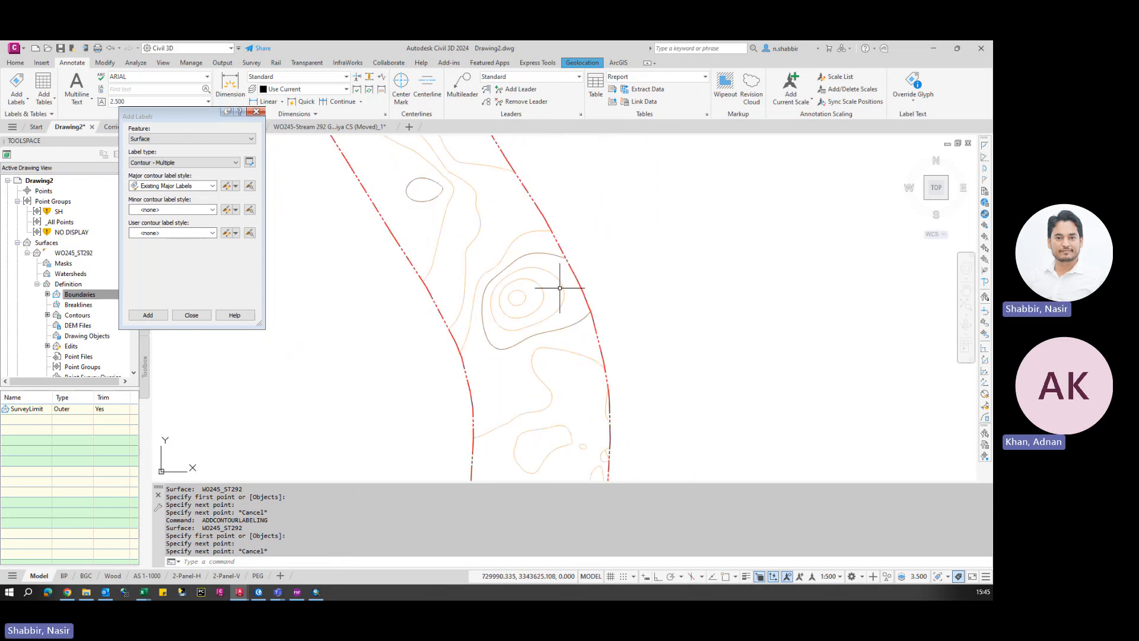
{"action": "mouse_move", "coordinate": [521, 301]}
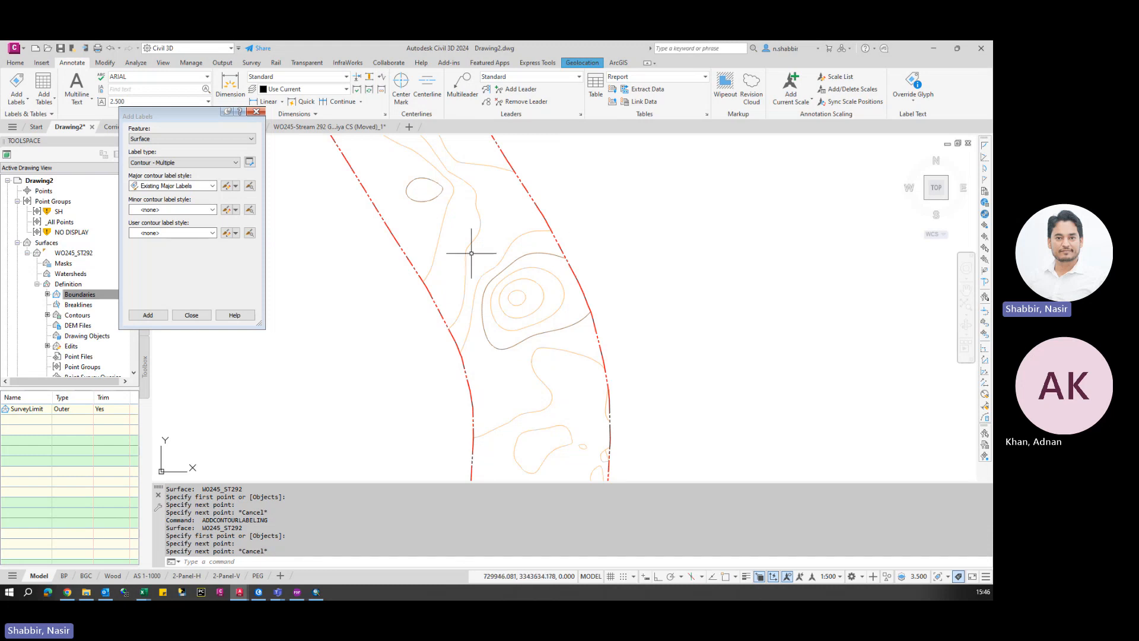
{"action": "scroll", "coordinate": [444, 178], "scroll_direction": "down", "scroll_amount": 5}
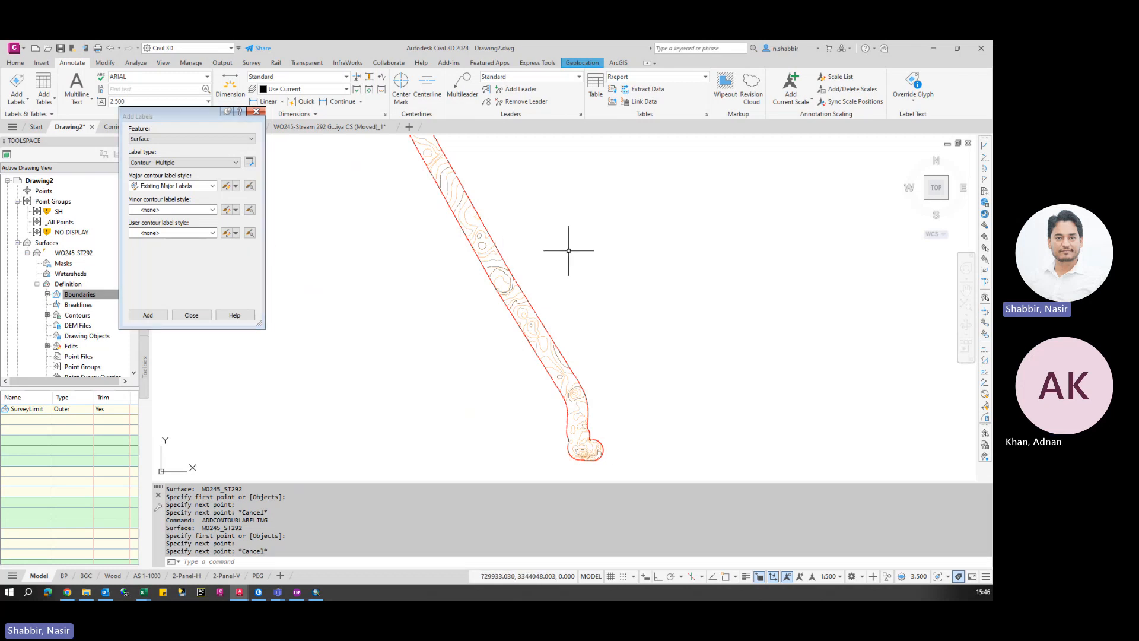
{"action": "scroll", "coordinate": [570, 409], "scroll_direction": "up", "scroll_amount": 9}
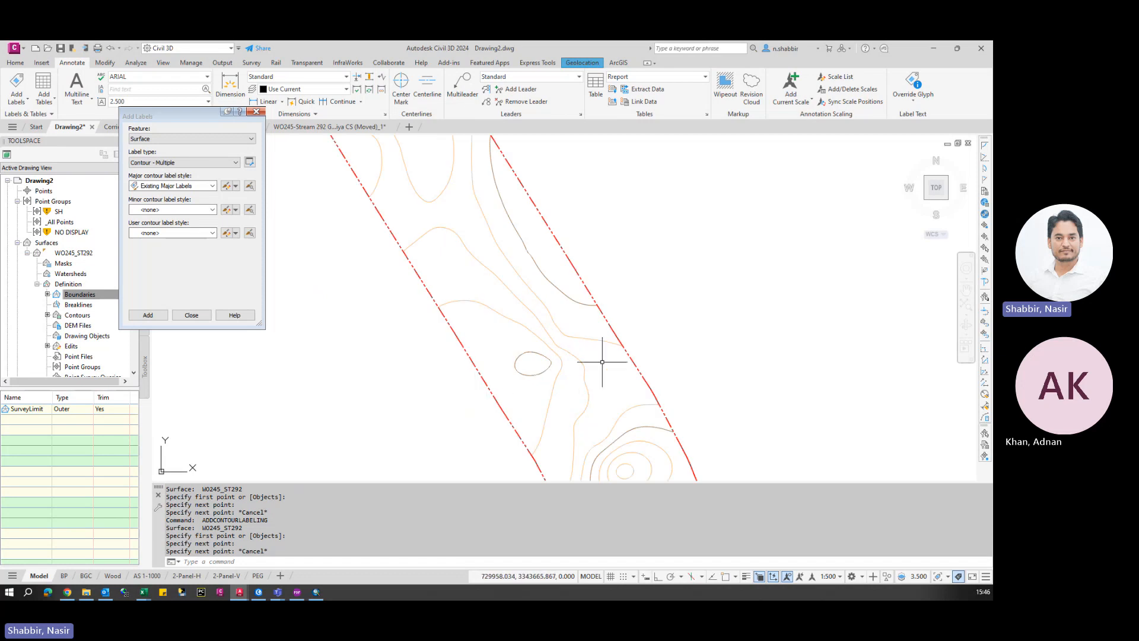
- Label the open major contour around the concentric minor contours at the corridor bend with one line crossing its southern and northern stretches
{"action": "scroll", "coordinate": [537, 363], "scroll_direction": "up", "scroll_amount": 4}
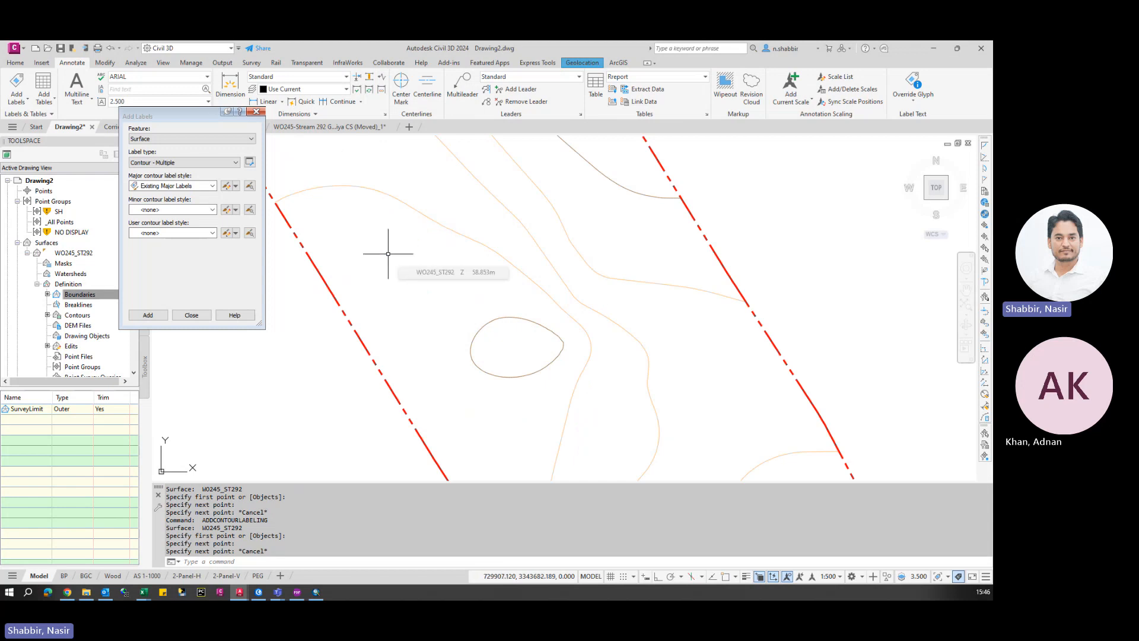
{"action": "scroll", "coordinate": [564, 244], "scroll_direction": "down", "scroll_amount": 5}
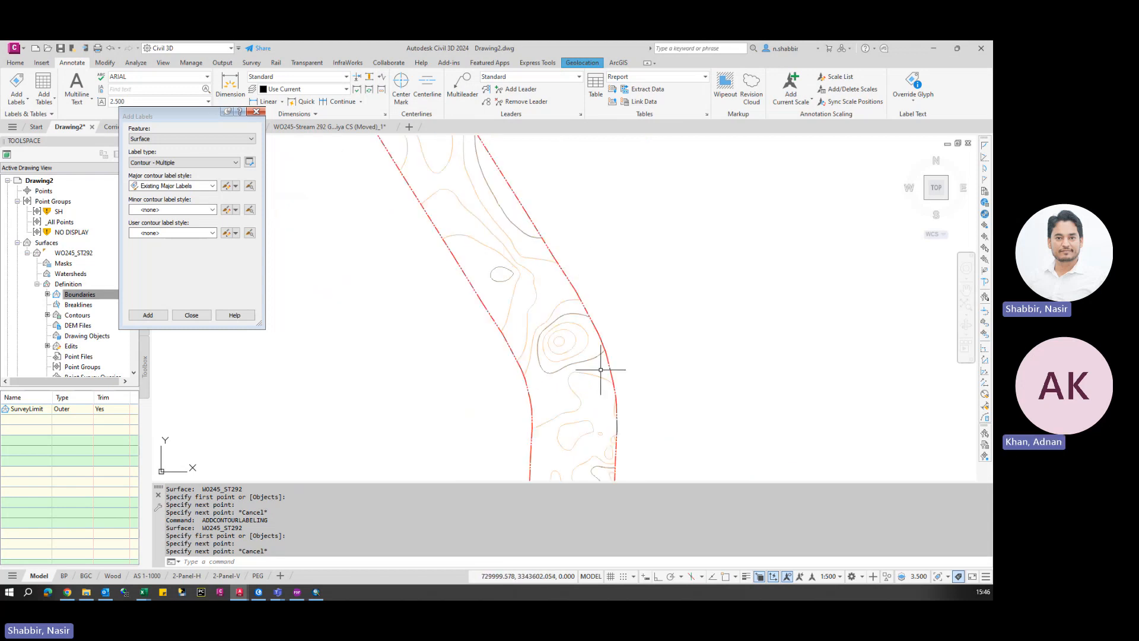
{"action": "scroll", "coordinate": [551, 177], "scroll_direction": "down", "scroll_amount": 1}
{"action": "scroll", "coordinate": [539, 284], "scroll_direction": "up", "scroll_amount": 4}
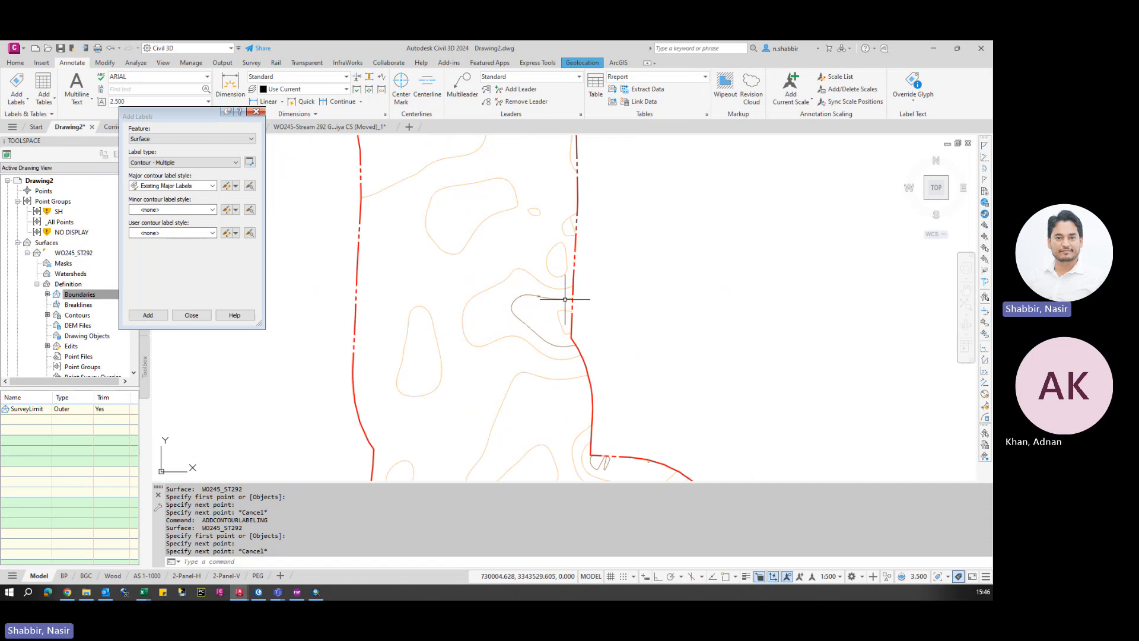
{"action": "middle_click_drag", "start_coordinate": [506, 201], "coordinate": [492, 399]}
{"action": "middle_click_drag", "start_coordinate": [449, 259], "coordinate": [513, 269]}
{"action": "key", "text": "Escape"}
{"action": "key", "text": "space"}
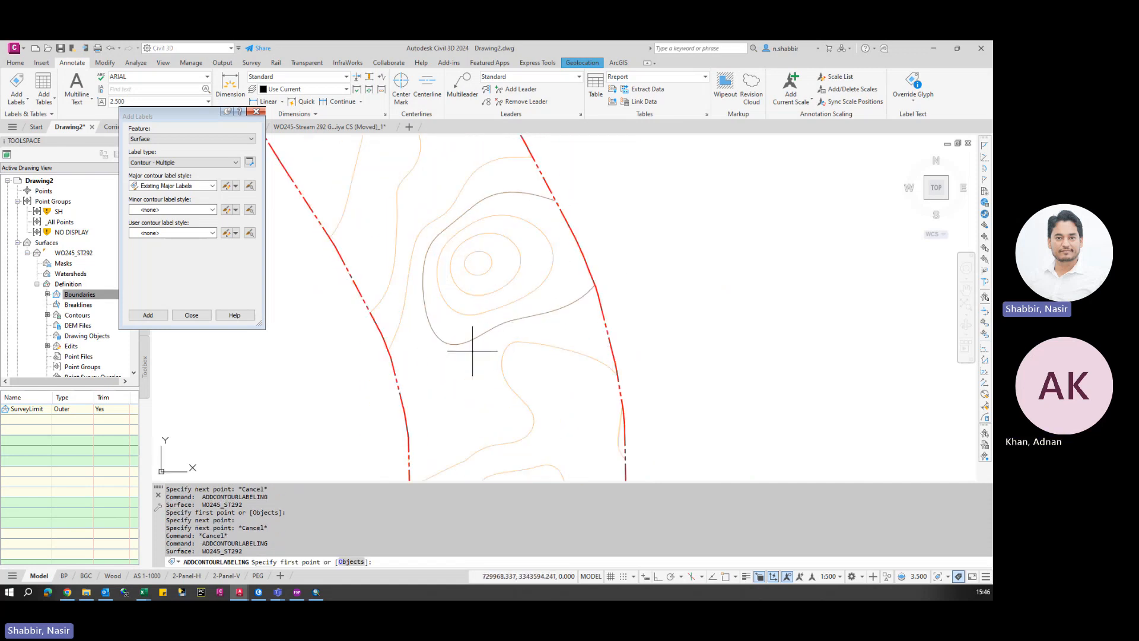
{"action": "left_click", "coordinate": [472, 350]}
{"action": "left_click", "coordinate": [519, 178]}
{"action": "key", "text": "Escape"}
- Label the small closed egg-shaped major contour northwest of the bend with a short line across its northern edge
{"action": "middle_click_drag", "start_coordinate": [508, 229], "coordinate": [622, 318]}
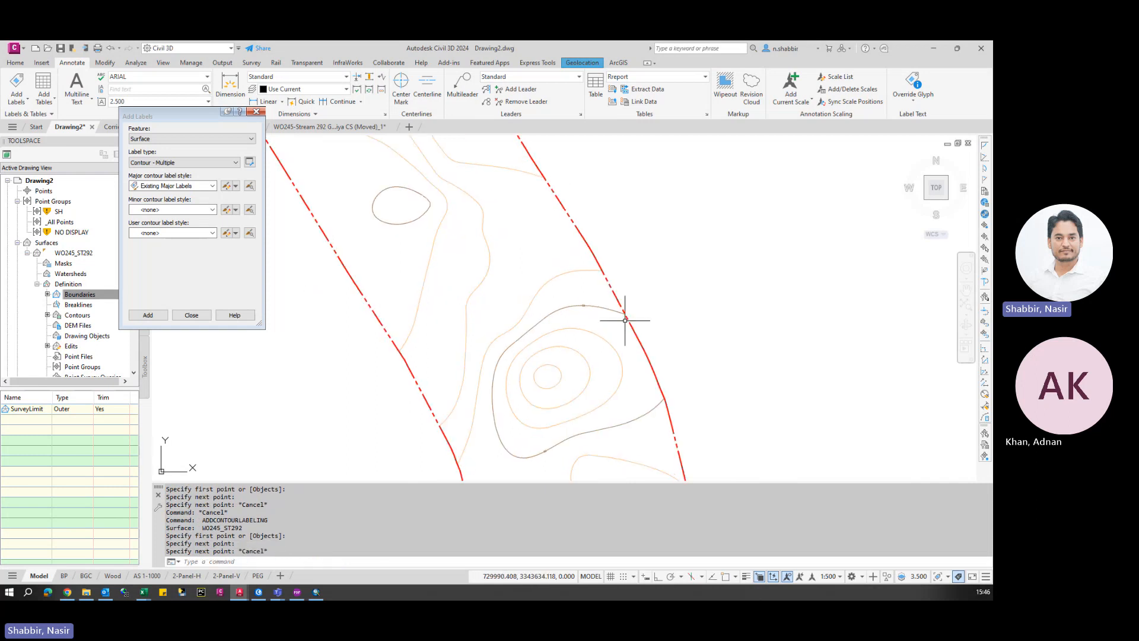
{"action": "scroll", "coordinate": [539, 267], "scroll_direction": "up", "scroll_amount": 3}
{"action": "key", "text": "space"}
{"action": "left_click", "coordinate": [527, 277]}
{"action": "left_click", "coordinate": [496, 233]}
{"action": "key", "text": "Escape"}
{"action": "scroll", "coordinate": [514, 264], "scroll_direction": "up", "scroll_amount": 4}
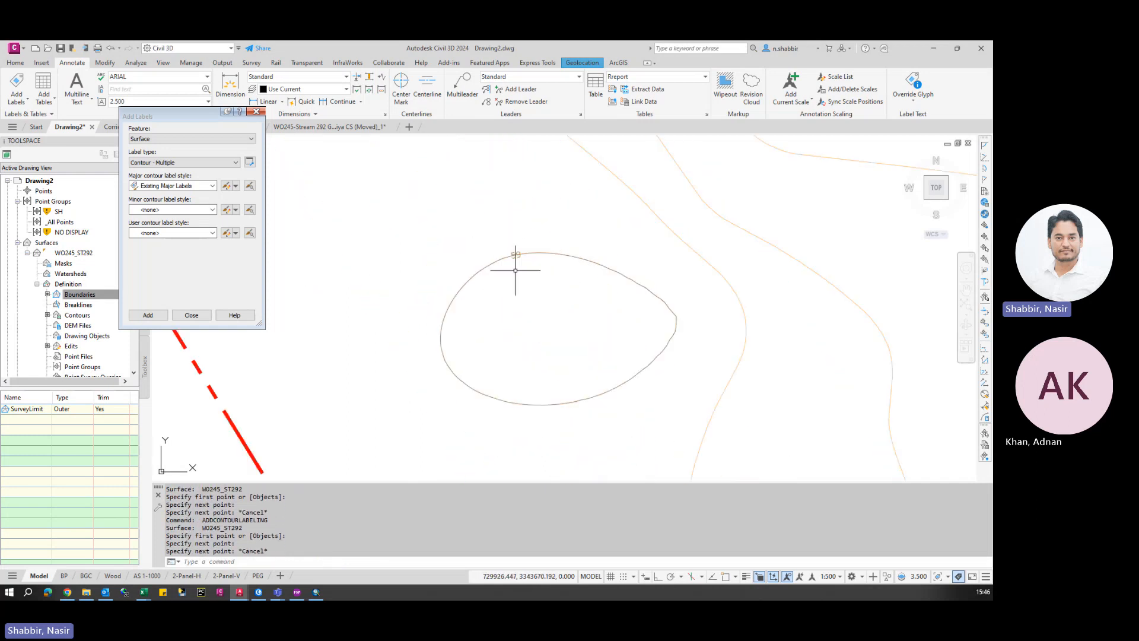
- Label the S-shaped major contour that spans the corridor farther north, placing a short line across its dip
{"action": "scroll", "coordinate": [569, 378], "scroll_direction": "down", "scroll_amount": 7}
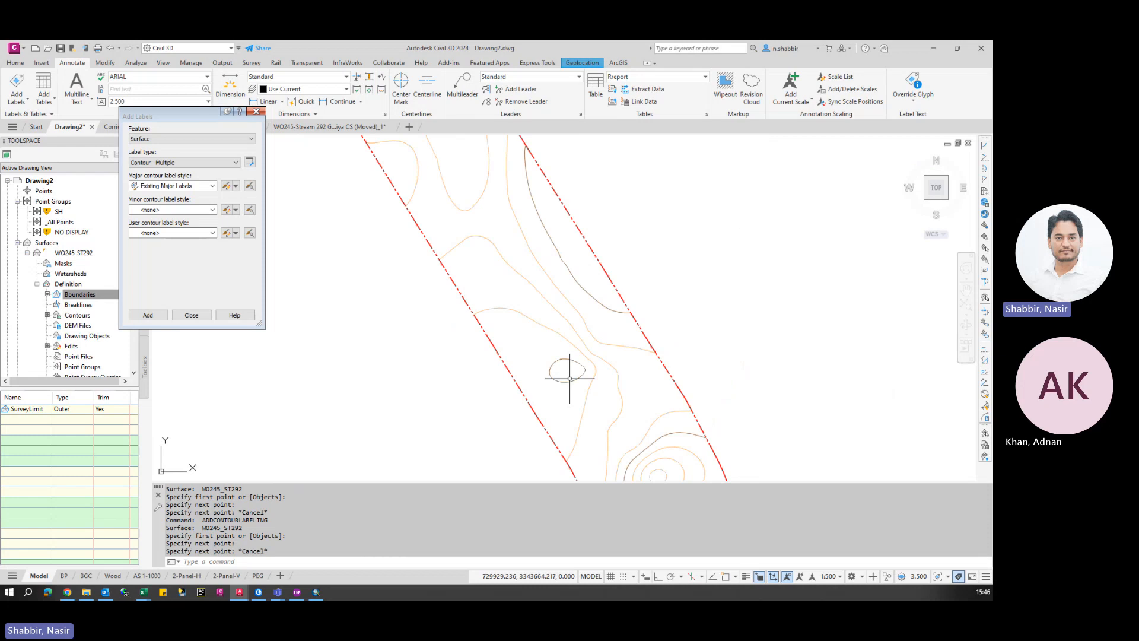
{"action": "scroll", "coordinate": [569, 378], "scroll_direction": "down", "scroll_amount": 3}
{"action": "scroll", "coordinate": [483, 266], "scroll_direction": "up", "scroll_amount": 4}
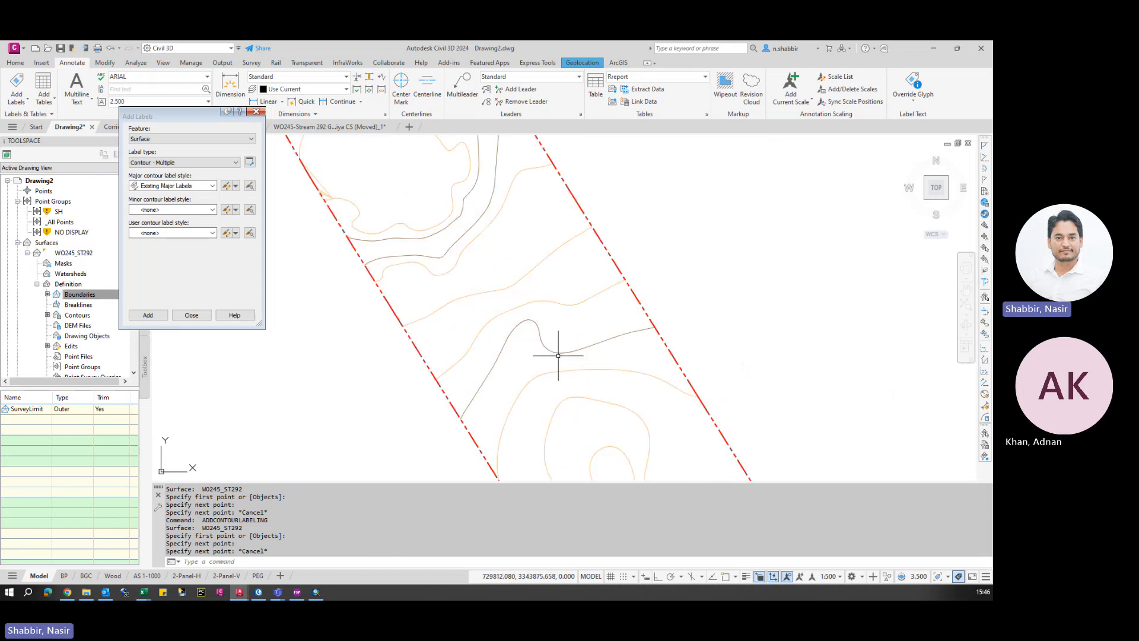
{"action": "key", "text": "Return"}
{"action": "left_click", "coordinate": [553, 355]}
{"action": "left_click", "coordinate": [580, 323]}
{"action": "key", "text": "Escape"}
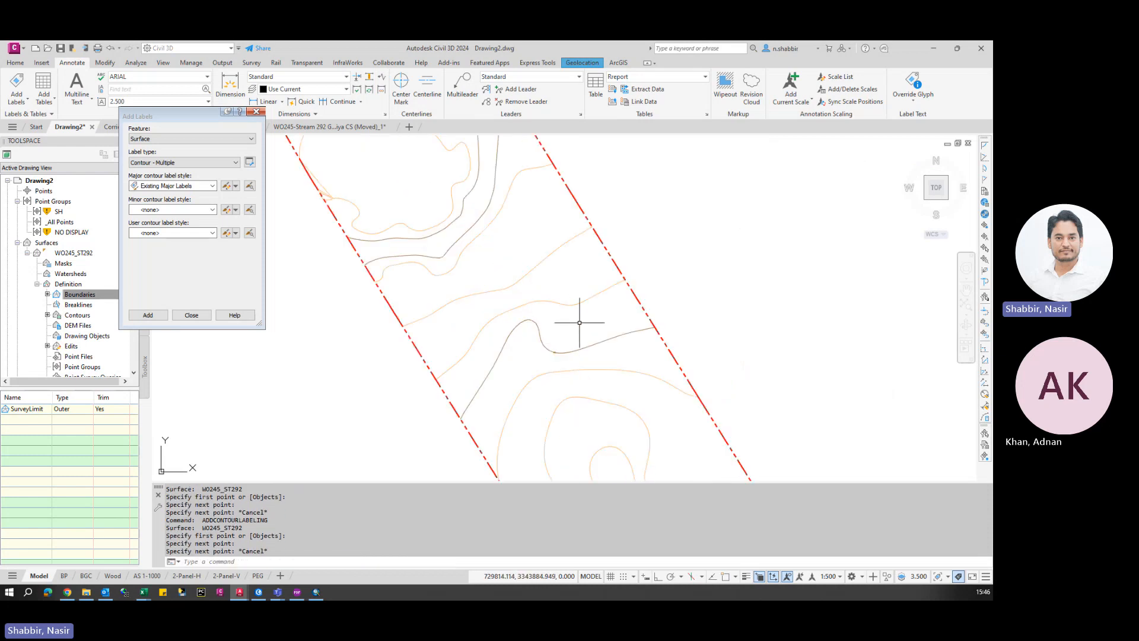
- Label the two nearly parallel major contours curving up from the western boundary with one line crossing both
{"action": "scroll", "coordinate": [549, 359], "scroll_direction": "up", "scroll_amount": 3}
{"action": "scroll", "coordinate": [631, 290], "scroll_direction": "down", "scroll_amount": 4}
{"action": "scroll", "coordinate": [556, 228], "scroll_direction": "up", "scroll_amount": 5}
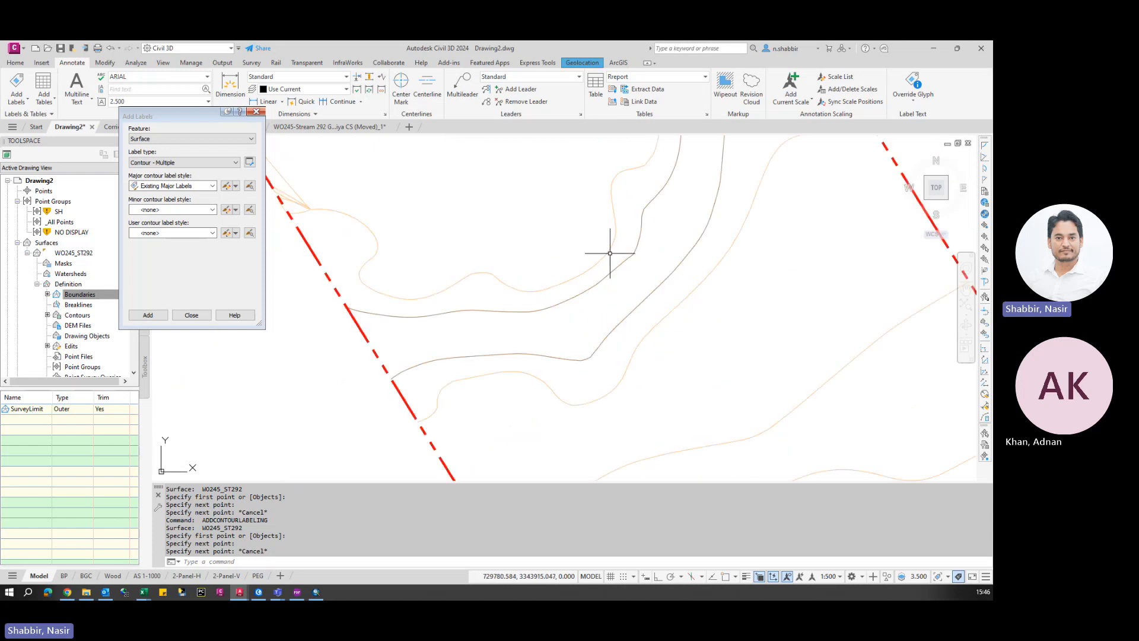
{"action": "key", "text": "Return"}
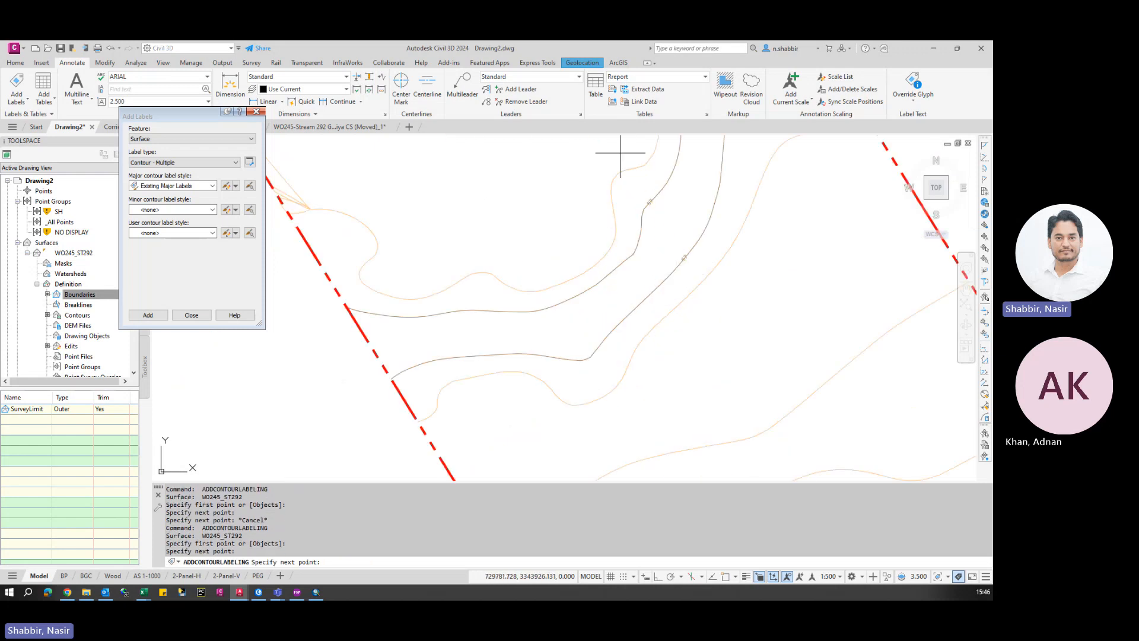
- Label the two neighbouring closed major contours farther north with one line running from the larger into the smaller
{"action": "scroll", "coordinate": [600, 350], "scroll_direction": "down", "scroll_amount": 5}
{"action": "scroll", "coordinate": [536, 223], "scroll_direction": "up", "scroll_amount": 5}
{"action": "left_click", "coordinate": [582, 315]}
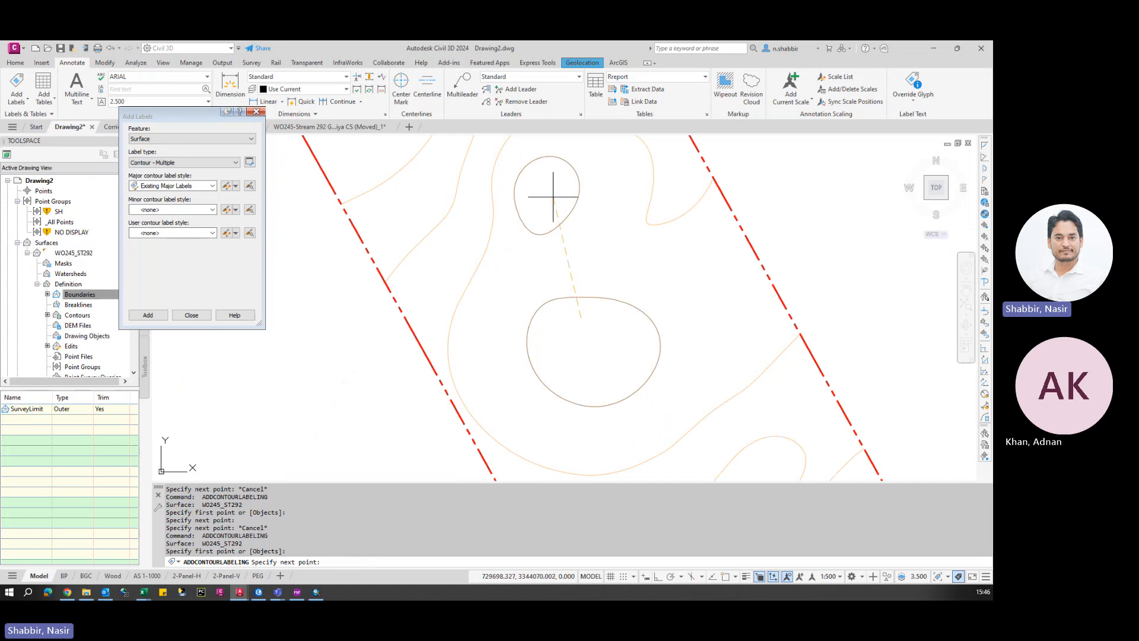
{"action": "left_click", "coordinate": [552, 196]}
{"action": "key", "text": "Escape"}
- Label the major contour that arcs down from the eastern boundary farther north, placing a line across its bend
{"action": "scroll", "coordinate": [611, 344], "scroll_direction": "down", "scroll_amount": 4}
{"action": "scroll", "coordinate": [557, 215], "scroll_direction": "up", "scroll_amount": 1}
{"action": "key", "text": "Return"}
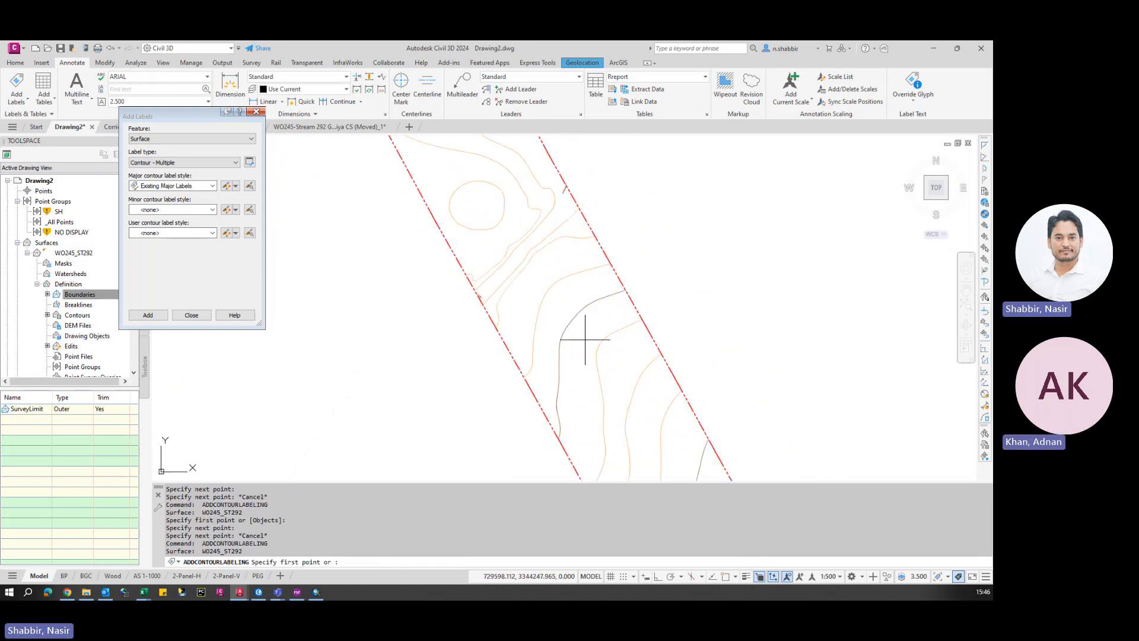
{"action": "left_click", "coordinate": [584, 341]}
{"action": "left_click", "coordinate": [562, 261]}
{"action": "key", "text": "Escape"}
{"action": "scroll", "coordinate": [582, 255], "scroll_direction": "down", "scroll_amount": 2}
{"action": "scroll", "coordinate": [571, 302], "scroll_direction": "up", "scroll_amount": 5}
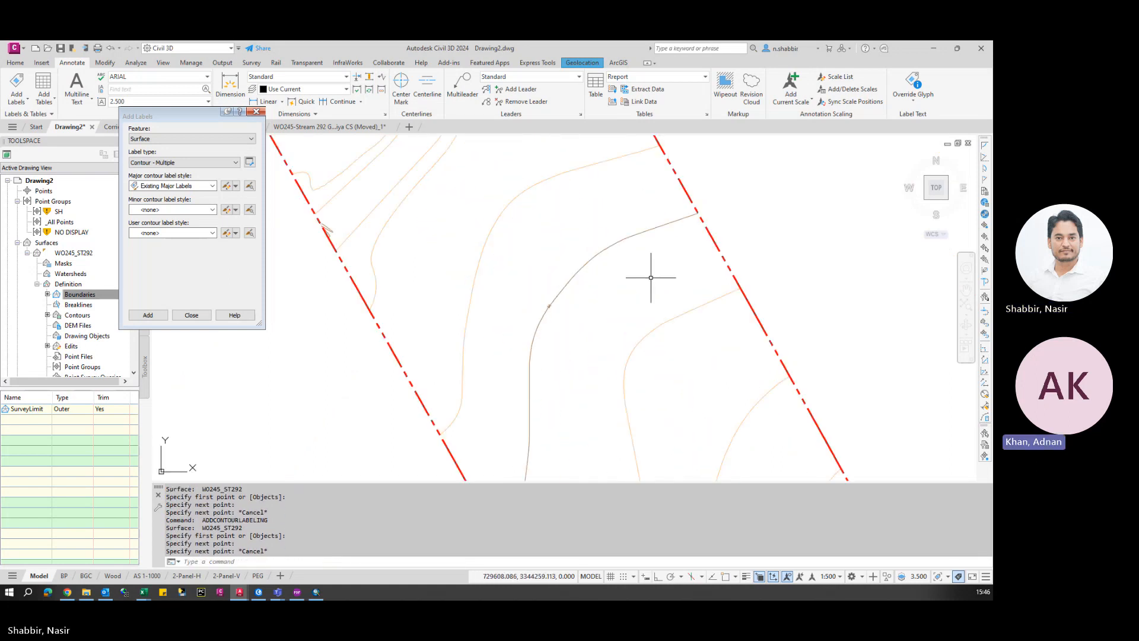
- Examine the remaining major contours along the corridor up to its northern end, including its overall extent
{"action": "scroll", "coordinate": [596, 299], "scroll_direction": "down", "scroll_amount": 4}
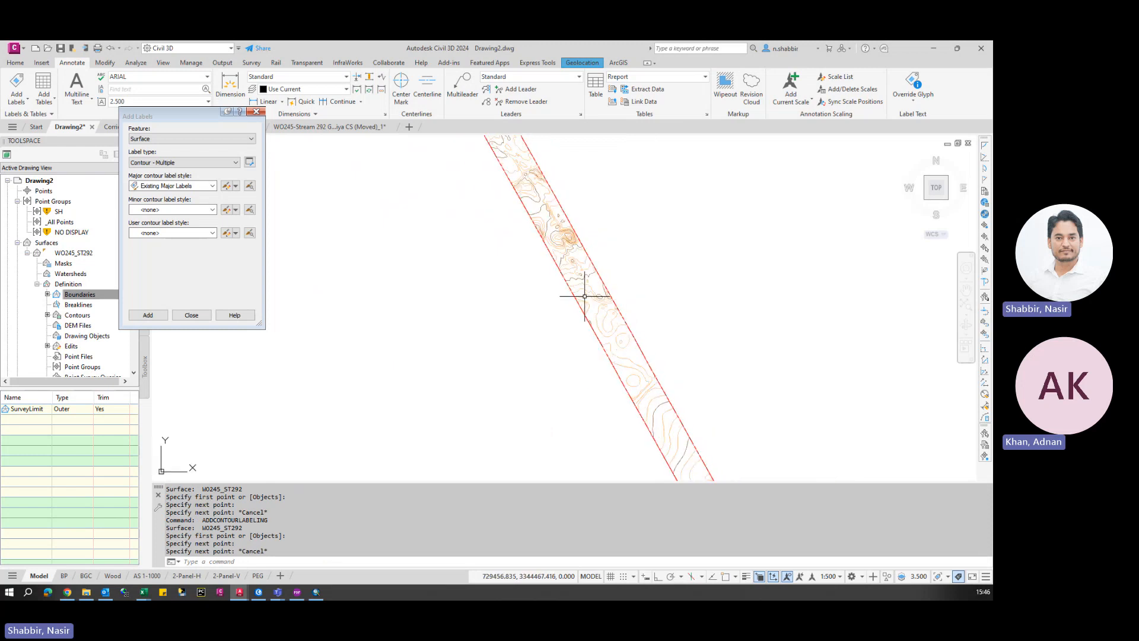
{"action": "scroll", "coordinate": [554, 230], "scroll_direction": "up", "scroll_amount": 3}
{"action": "scroll", "coordinate": [564, 255], "scroll_direction": "down", "scroll_amount": 4}
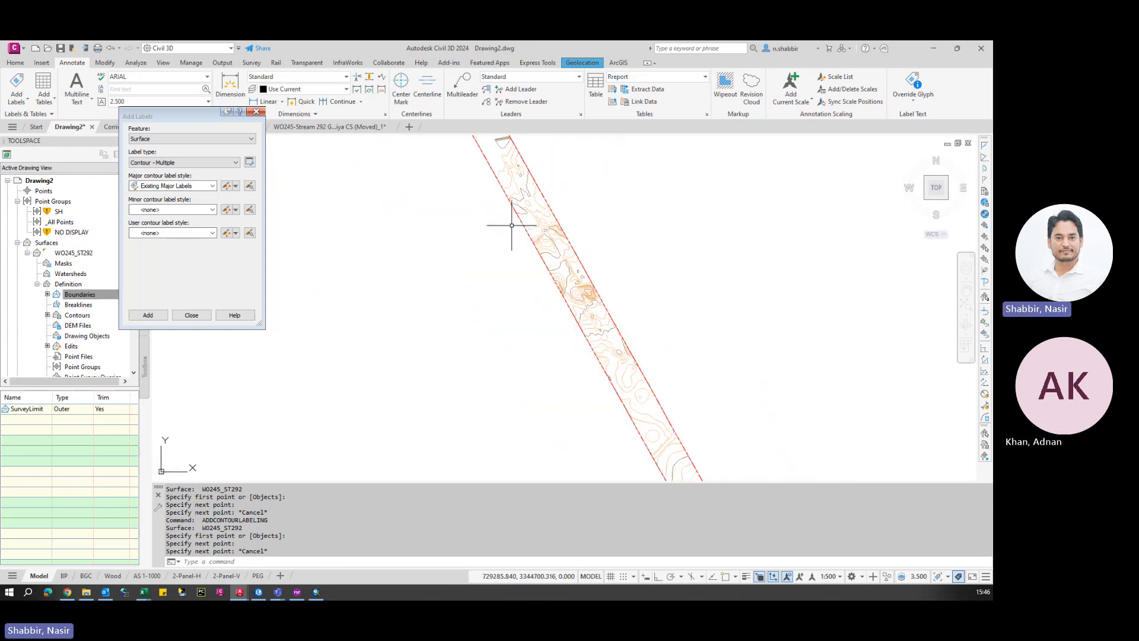
{"action": "middle_click_drag", "start_coordinate": [511, 224], "coordinate": [593, 371]}
{"action": "scroll", "coordinate": [569, 255], "scroll_direction": "down", "scroll_amount": 2}
{"action": "mouse_move", "coordinate": [528, 255]}
{"action": "middle_mouse_down"}
{"action": "mouse_move", "coordinate": [538, 335]}
{"action": "mouse_move", "coordinate": [509, 254]}
{"action": "middle_mouse_up"}
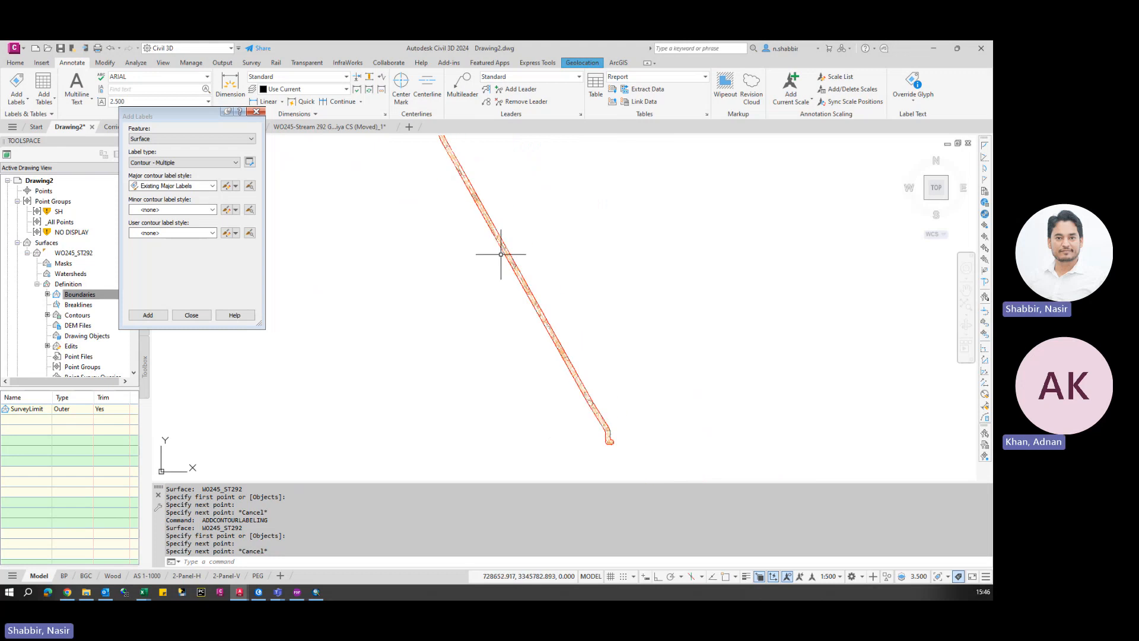
{"action": "scroll", "coordinate": [452, 262], "scroll_direction": "up", "scroll_amount": 2}
{"action": "scroll", "coordinate": [440, 191], "scroll_direction": "up", "scroll_amount": 2}
{"action": "scroll", "coordinate": [440, 191], "scroll_direction": "up", "scroll_amount": 1}
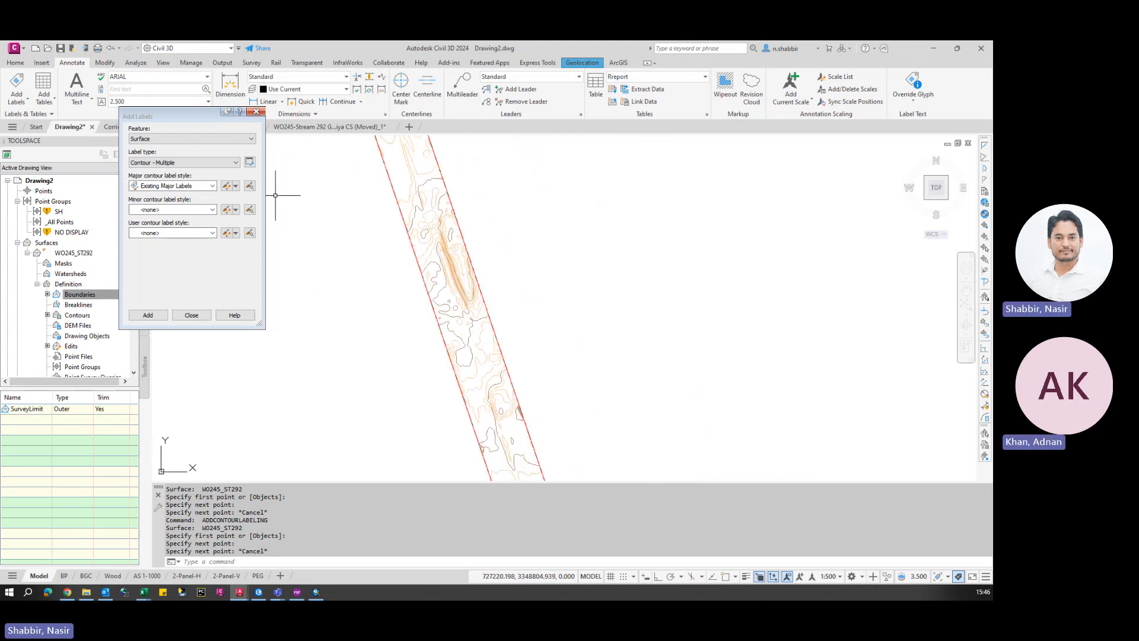
{"action": "scroll", "coordinate": [419, 177], "scroll_direction": "up", "scroll_amount": 4}
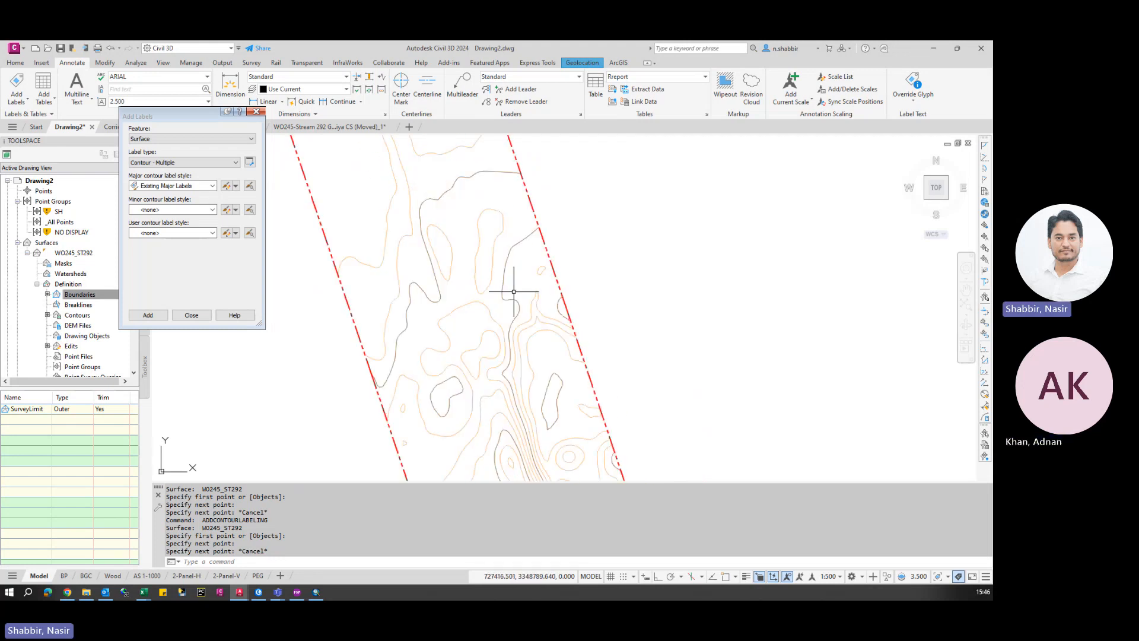
{"action": "scroll", "coordinate": [516, 293], "scroll_direction": "down", "scroll_amount": 4}
{"action": "scroll", "coordinate": [474, 219], "scroll_direction": "up", "scroll_amount": 2}
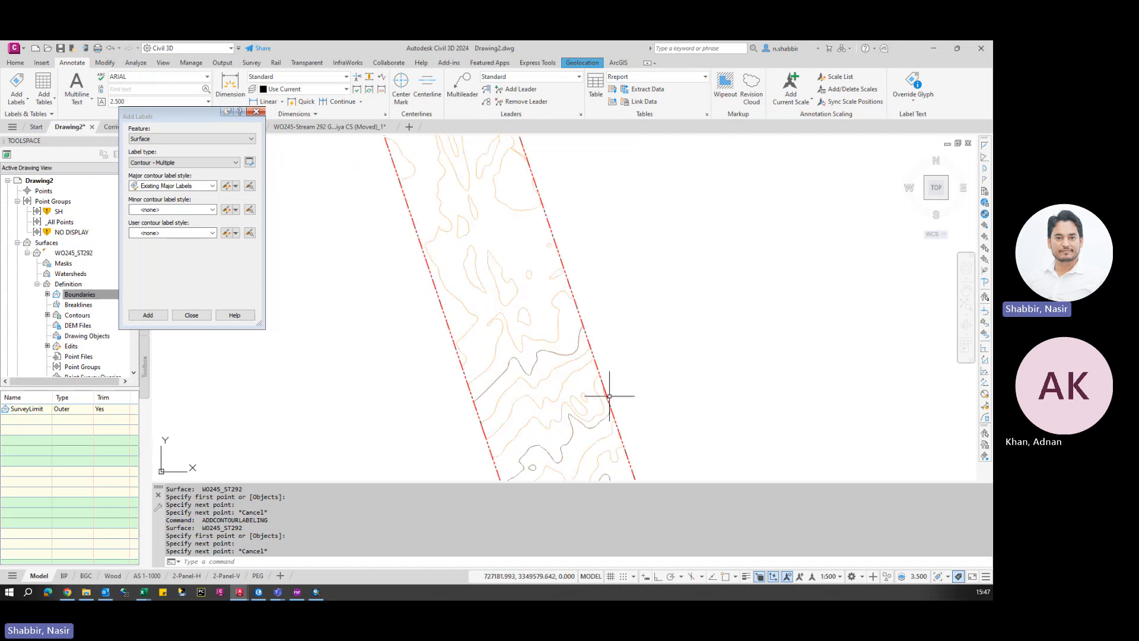
{"action": "scroll", "coordinate": [487, 369], "scroll_direction": "down", "scroll_amount": 5}
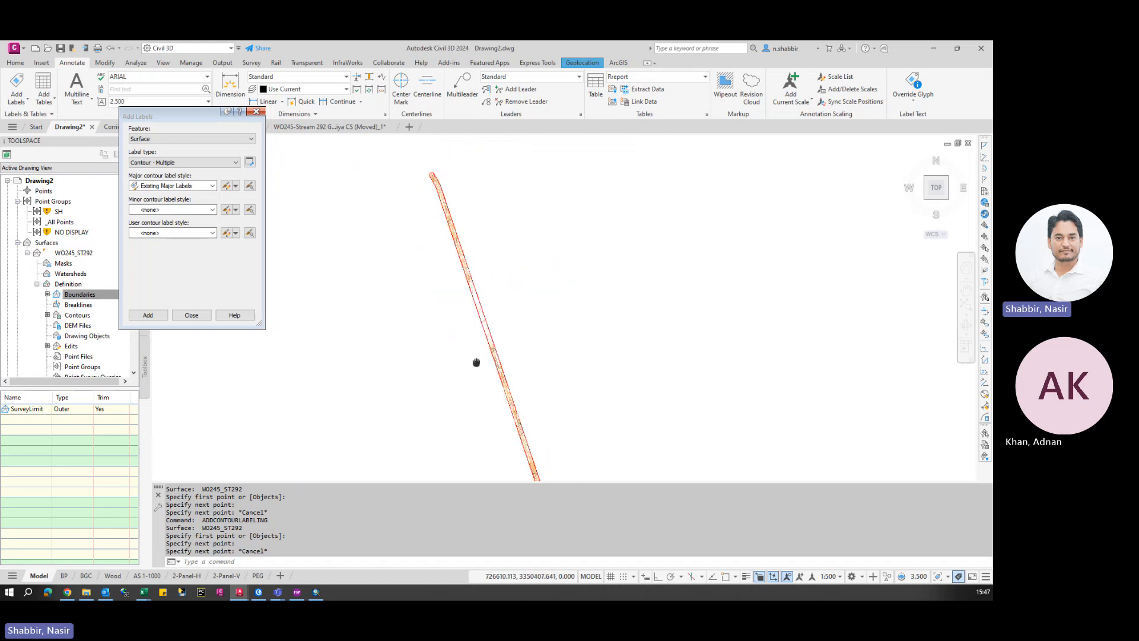
{"action": "middle_click_drag", "start_coordinate": [476, 363], "coordinate": [444, 160]}
{"action": "scroll", "coordinate": [447, 160], "scroll_direction": "down", "scroll_amount": 9}
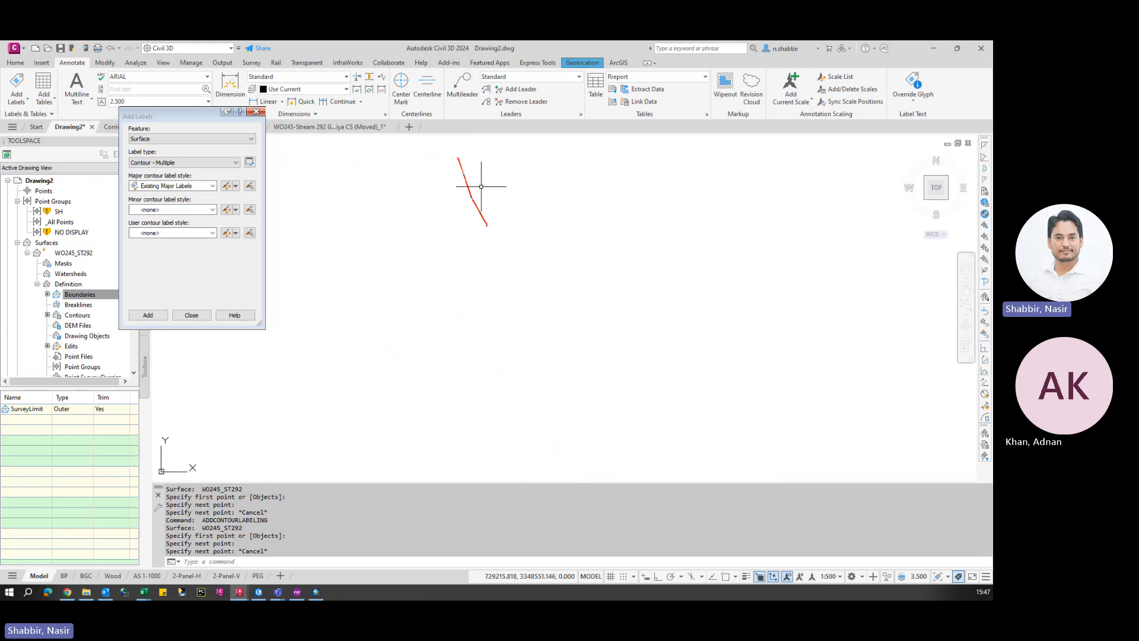
{"action": "scroll", "coordinate": [480, 185], "scroll_direction": "up", "scroll_amount": 4}
- Switch to the FIQ-KBR001-GPP-TU001S-A01(Civil3D) drawing and examine the corridor route leading northeast from the gridded site
{"action": "left_click", "coordinate": [333, 127]}
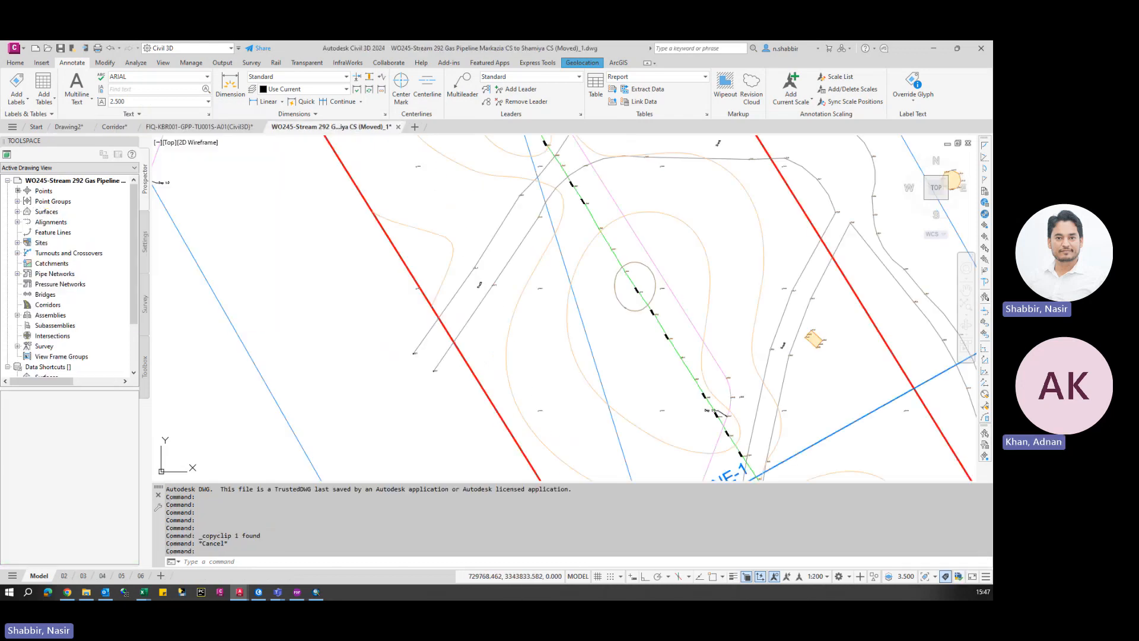
{"action": "left_click", "coordinate": [199, 127]}
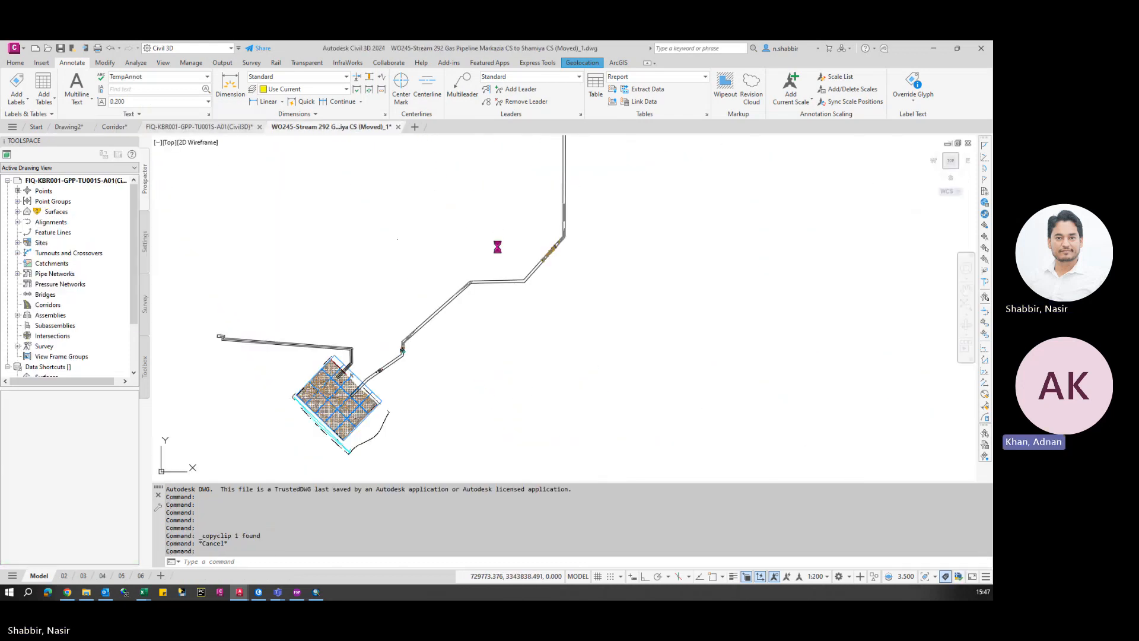
{"action": "scroll", "coordinate": [377, 381], "scroll_direction": "up", "scroll_amount": 5}
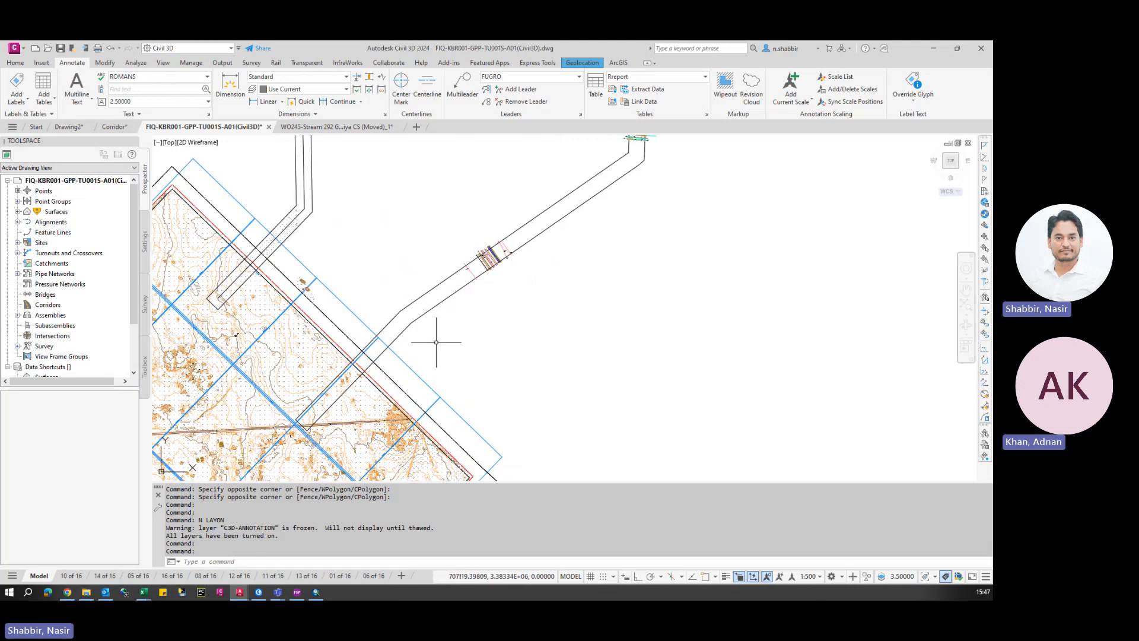
{"action": "scroll", "coordinate": [409, 349], "scroll_direction": "down", "scroll_amount": 5}
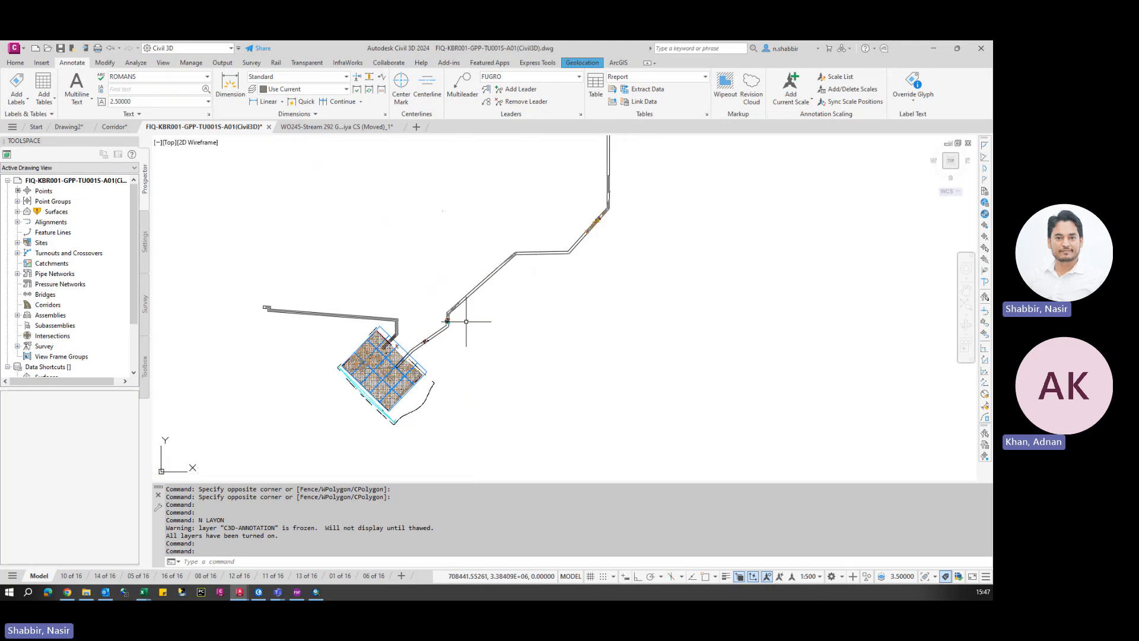
{"action": "scroll", "coordinate": [557, 254], "scroll_direction": "up", "scroll_amount": 3}
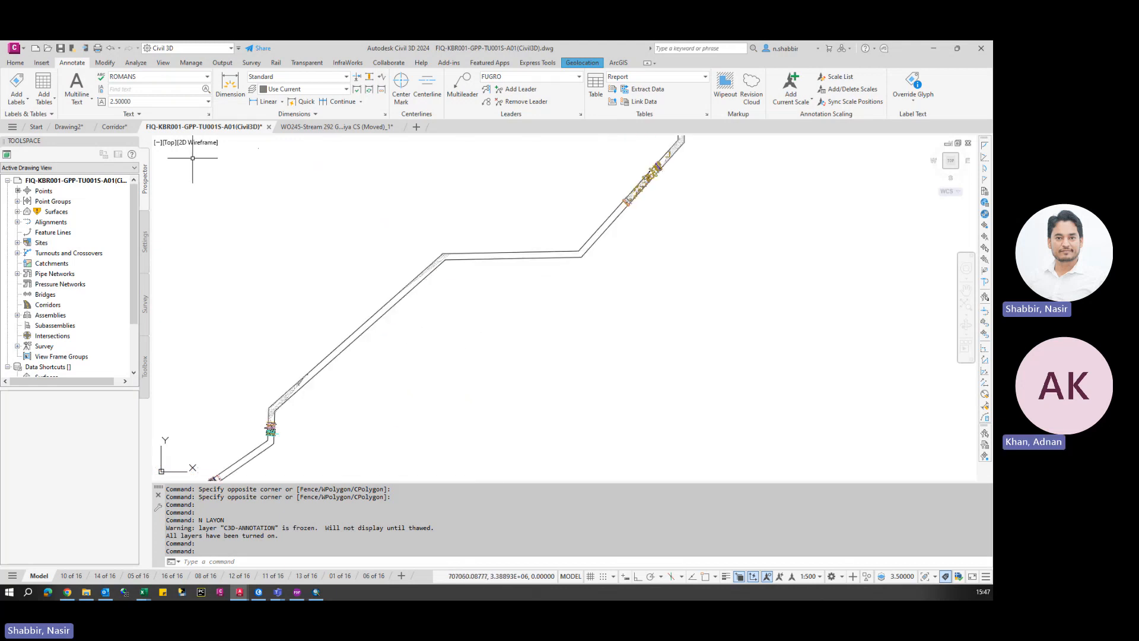
- In the Corridor drawing, copy the yellow centreline of the northeast corridor to the clipboard
{"action": "left_click", "coordinate": [113, 126]}
{"action": "scroll", "coordinate": [379, 397], "scroll_direction": "up", "scroll_amount": 6}
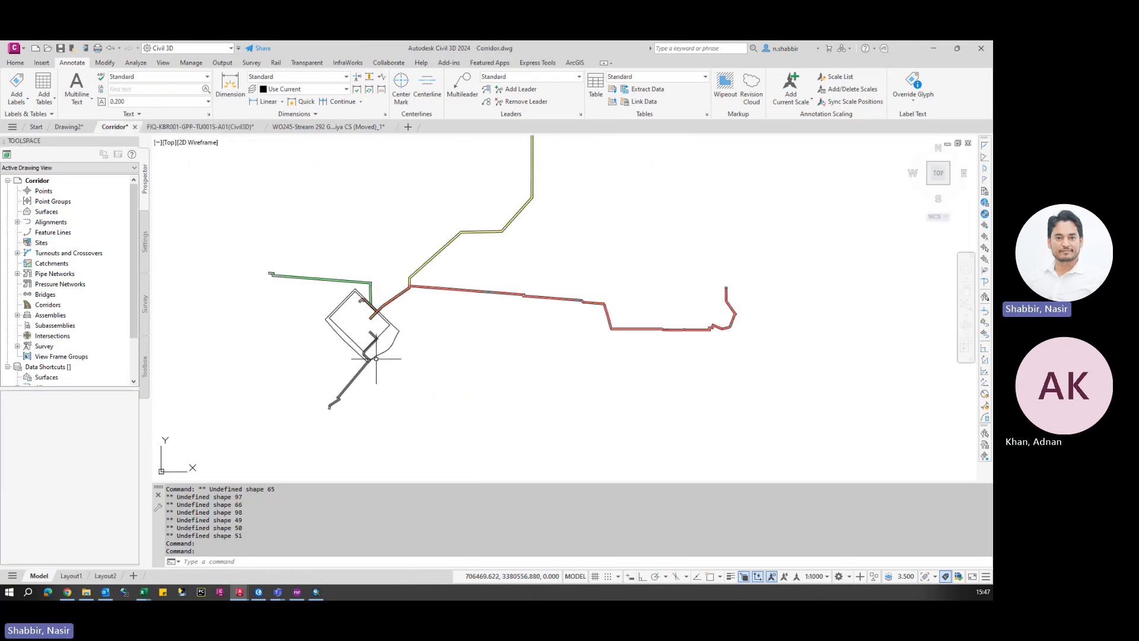
{"action": "key", "text": "Escape"}
{"action": "key", "text": "Escape"}
{"action": "key", "text": "ctrl+c"}
{"action": "scroll", "coordinate": [414, 236], "scroll_direction": "up", "scroll_amount": 3}
{"action": "left_click", "coordinate": [413, 236]}
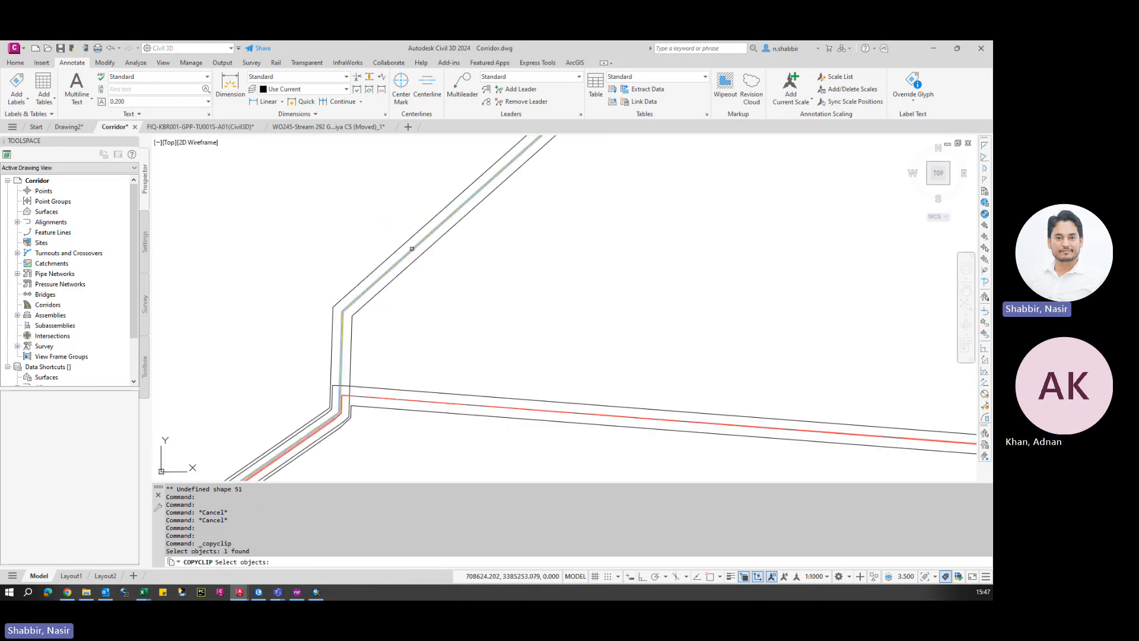
{"action": "key", "text": "Escape"}
{"action": "scroll", "coordinate": [559, 262], "scroll_direction": "down", "scroll_amount": 3}
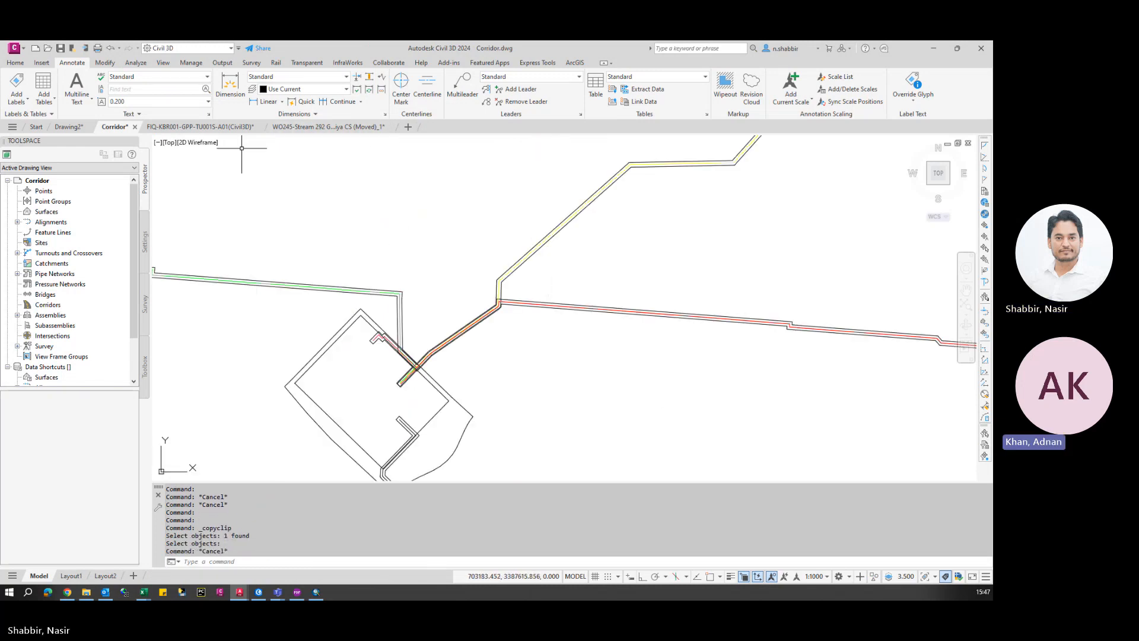
- Paste the copied centreline into the FIQ-KBR001-GPP-TU001S-A01(Civil3D) drawing at its original coordinates
{"action": "left_click", "coordinate": [205, 126]}
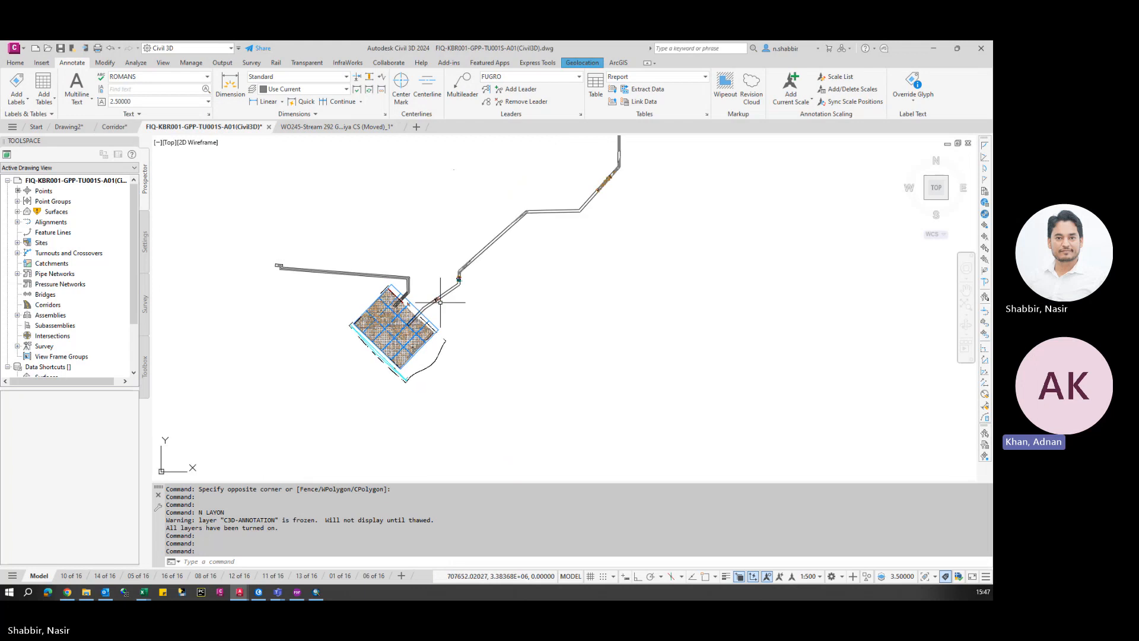
{"action": "scroll", "coordinate": [435, 309], "scroll_direction": "up", "scroll_amount": 5}
{"action": "key", "text": "Escape"}
{"action": "key", "text": "Escape"}
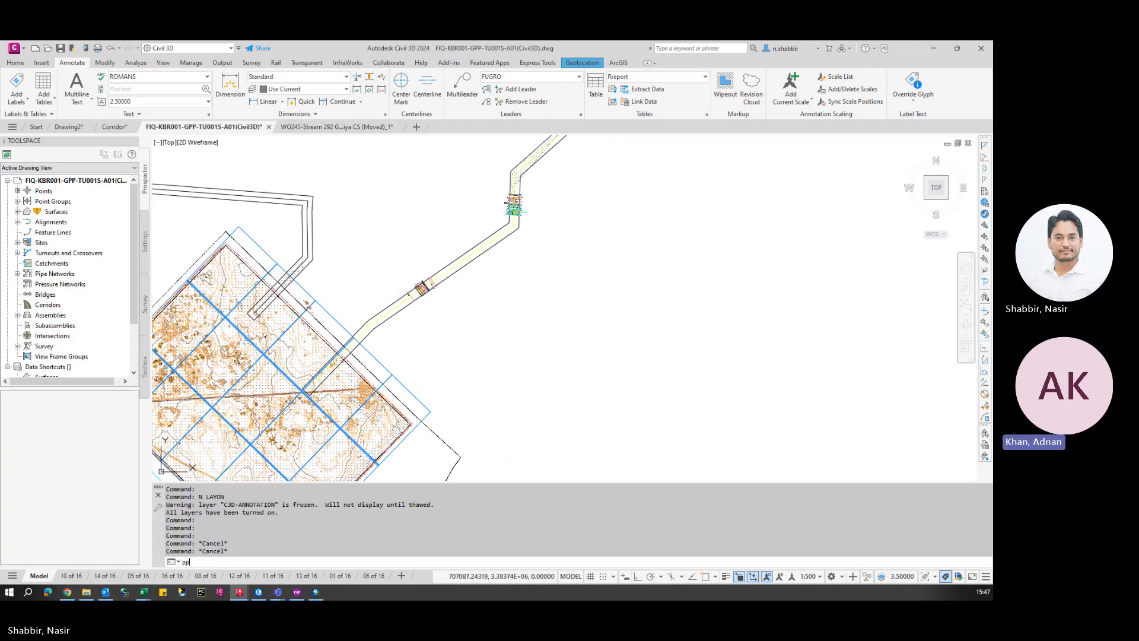
{"action": "type", "text": "pp"}
{"action": "key", "text": "Return"}
- Select the pasted centreline and check its position between the corridor edges near the gridded site
{"action": "scroll", "coordinate": [461, 284], "scroll_direction": "up", "scroll_amount": 5}
{"action": "key", "text": "Escape"}
{"action": "key", "text": "Escape"}
{"action": "left_click", "coordinate": [429, 286]}
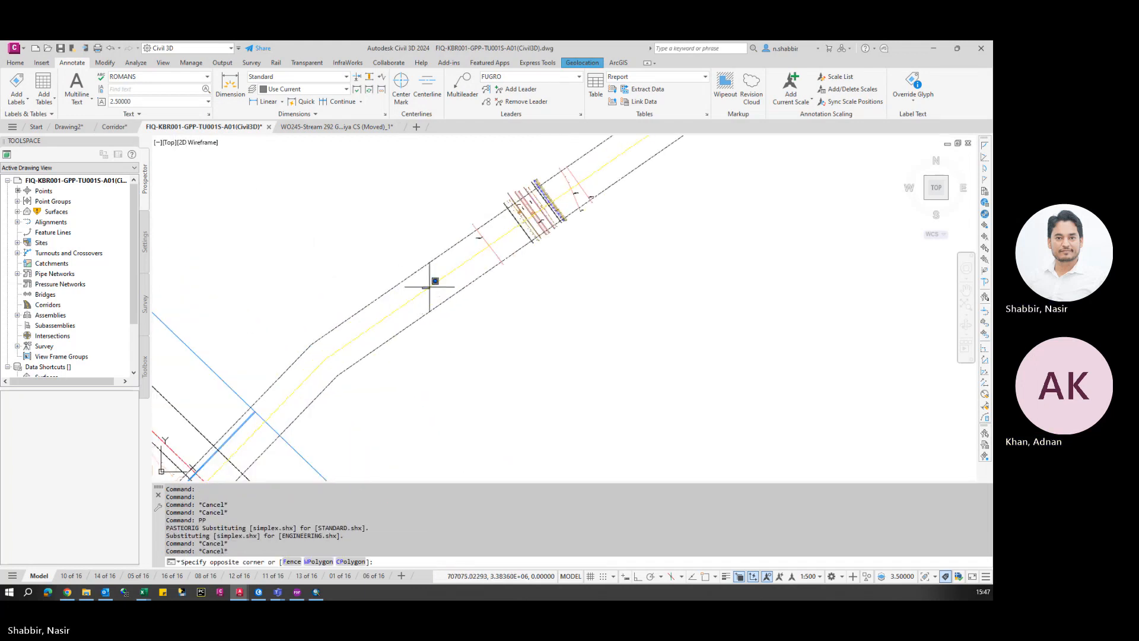
{"action": "left_click", "coordinate": [451, 290]}
{"action": "scroll", "coordinate": [439, 291], "scroll_direction": "down", "scroll_amount": 4}
{"action": "scroll", "coordinate": [435, 292], "scroll_direction": "up", "scroll_amount": 2}
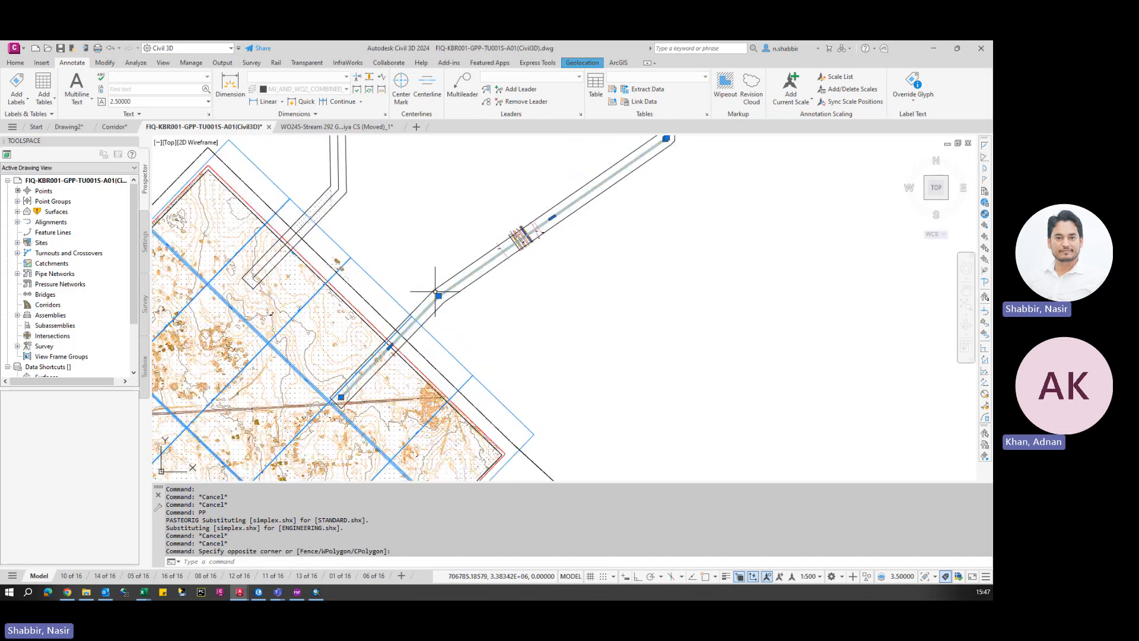
{"action": "key", "text": "Escape"}
{"action": "scroll", "coordinate": [451, 283], "scroll_direction": "up", "scroll_amount": 3}
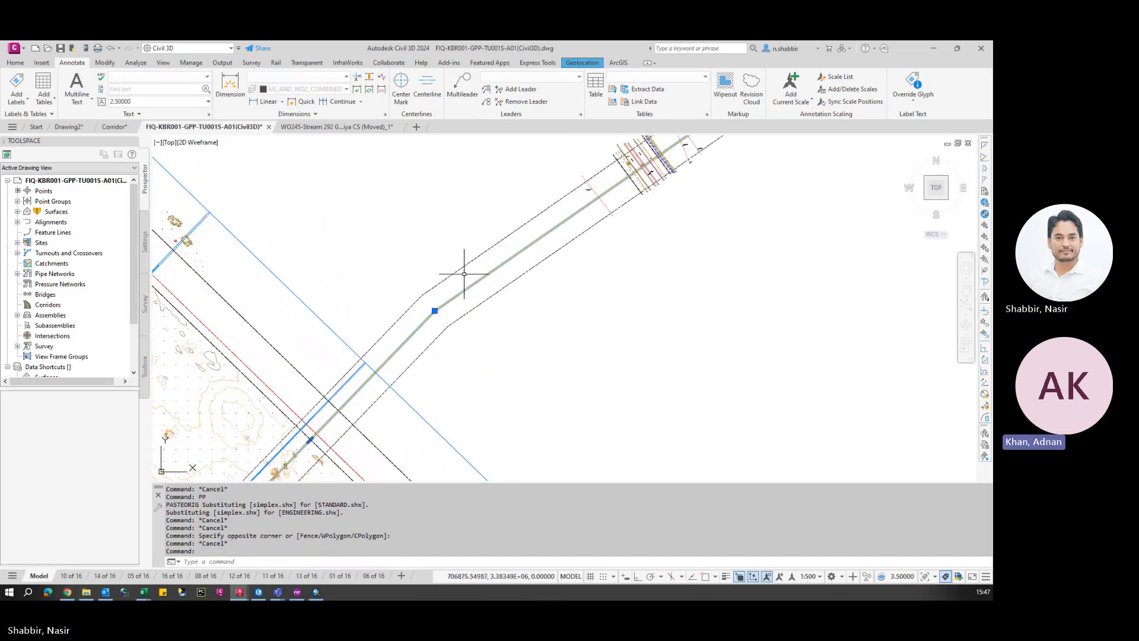
- Deselect the pasted centreline and filter the drawing's layers to the Route group
{"action": "key", "text": "Escape"}
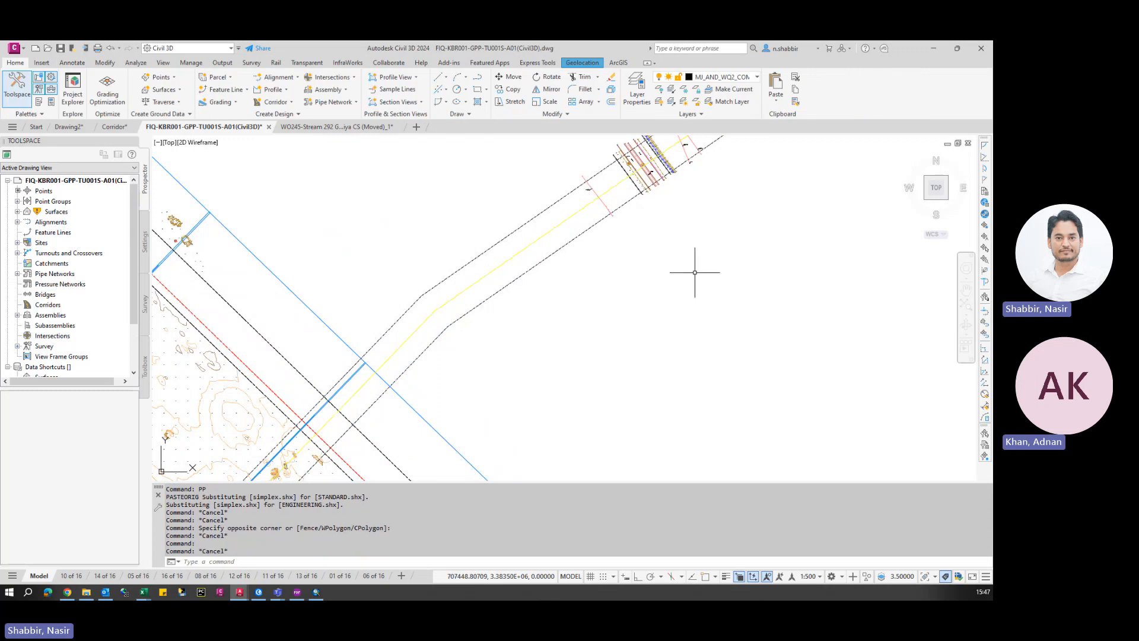
{"action": "key", "text": "Escape"}
{"action": "scroll", "coordinate": [593, 279], "scroll_direction": "down", "scroll_amount": 4}
{"action": "scroll", "coordinate": [482, 308], "scroll_direction": "up", "scroll_amount": 2}
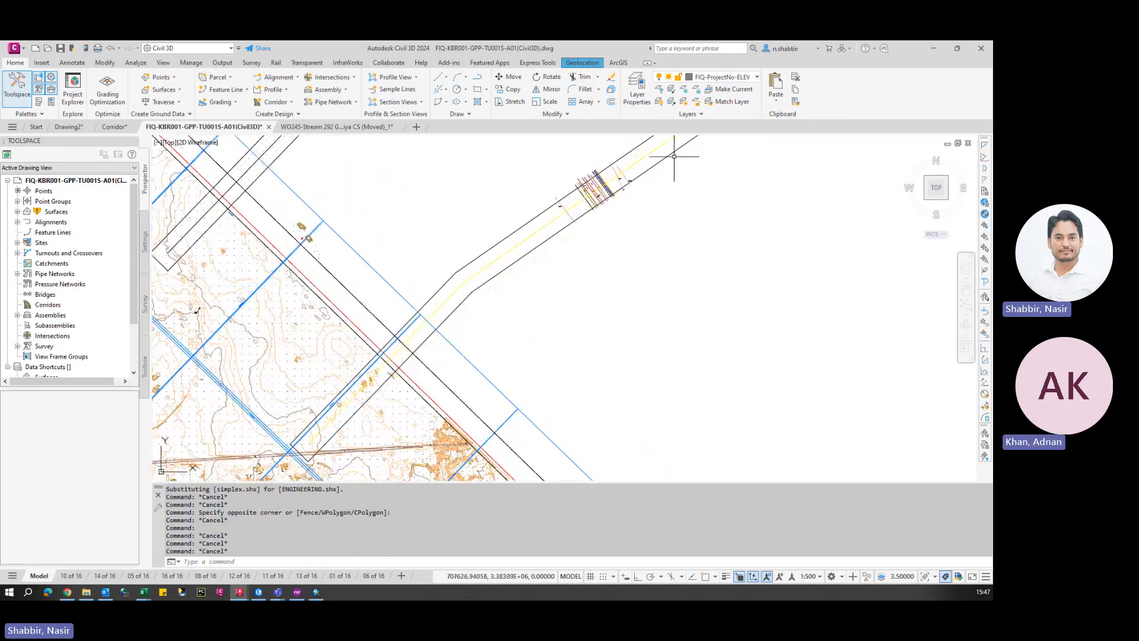
{"action": "key", "text": "Escape"}
{"action": "left_click", "coordinate": [730, 78]}
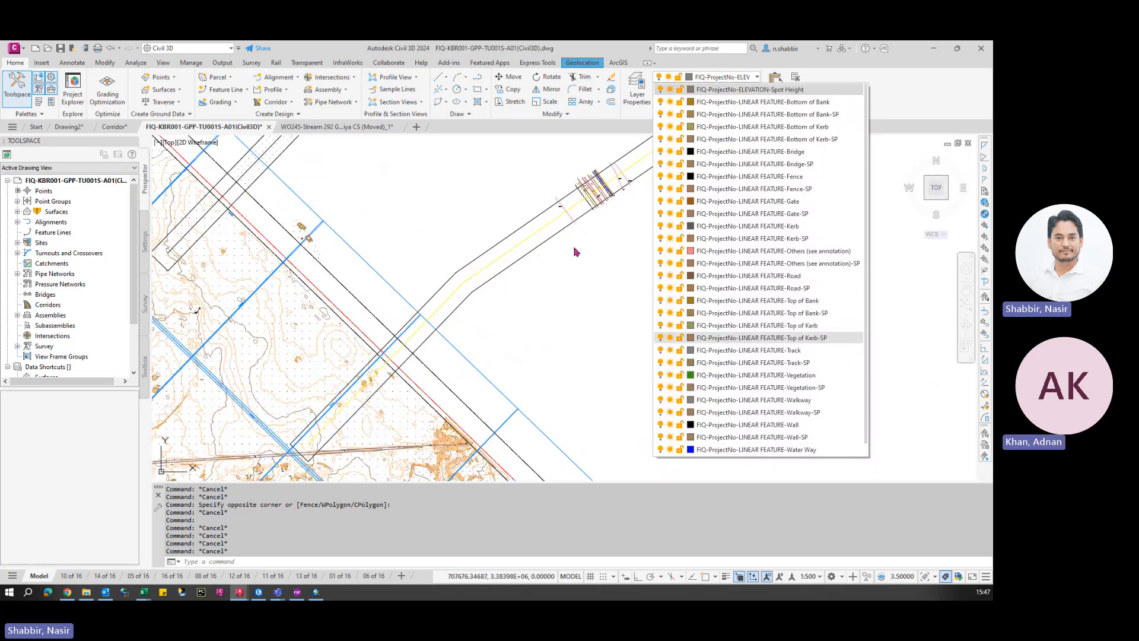
{"action": "key", "text": "Escape"}
{"action": "key", "text": "Escape"}
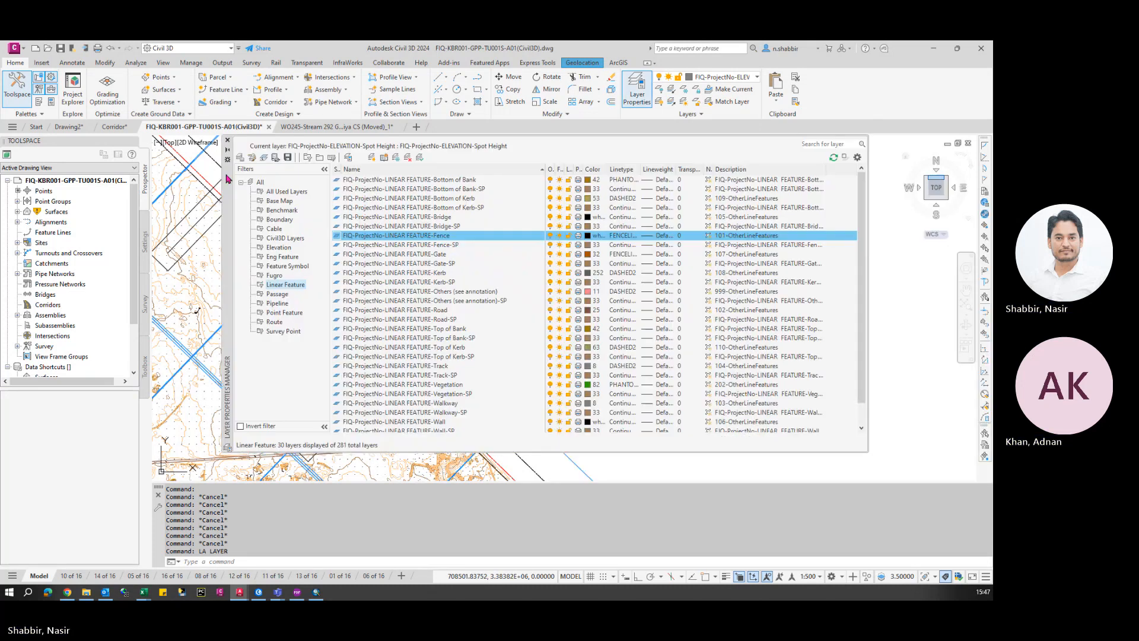
{"action": "left_click", "coordinate": [274, 323]}
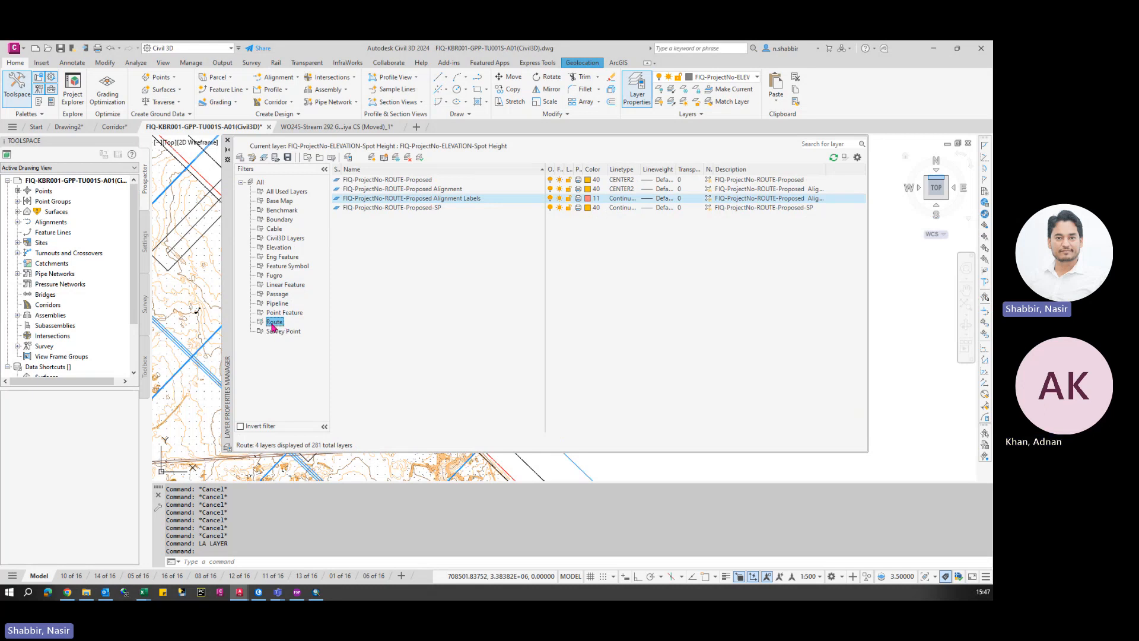
{"action": "left_click", "coordinate": [228, 142]}
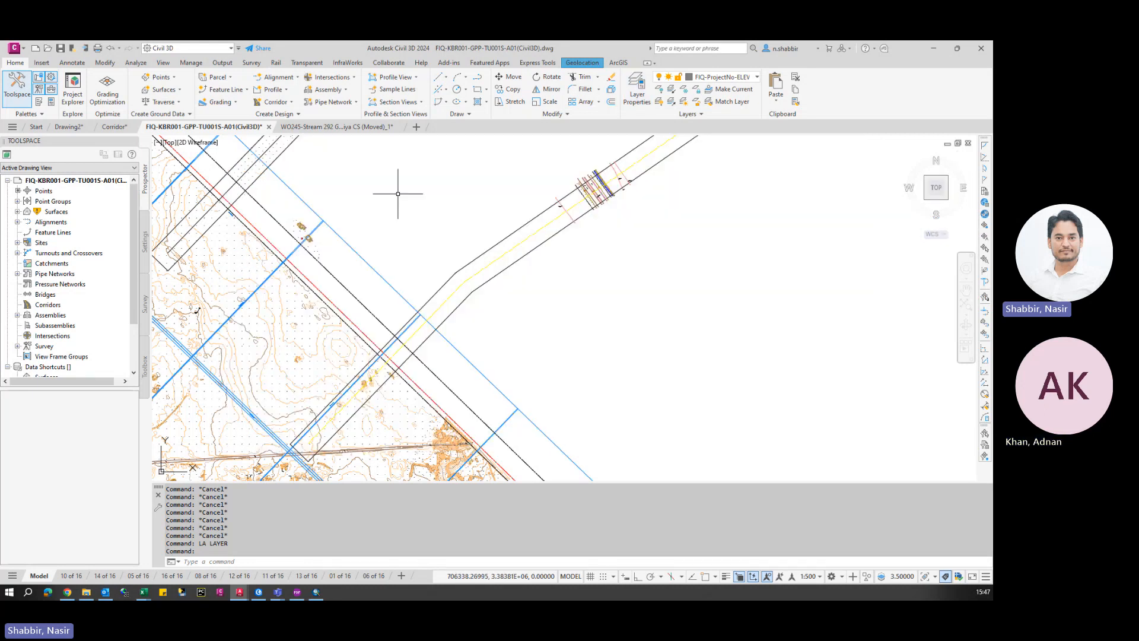
- Move the pasted corridor centreline to the FIQ-ProjectNo-ROUTE-Proposed layer and set its colour to ByLayer
{"action": "left_click", "coordinate": [526, 241]}
{"action": "left_click", "coordinate": [725, 78]}
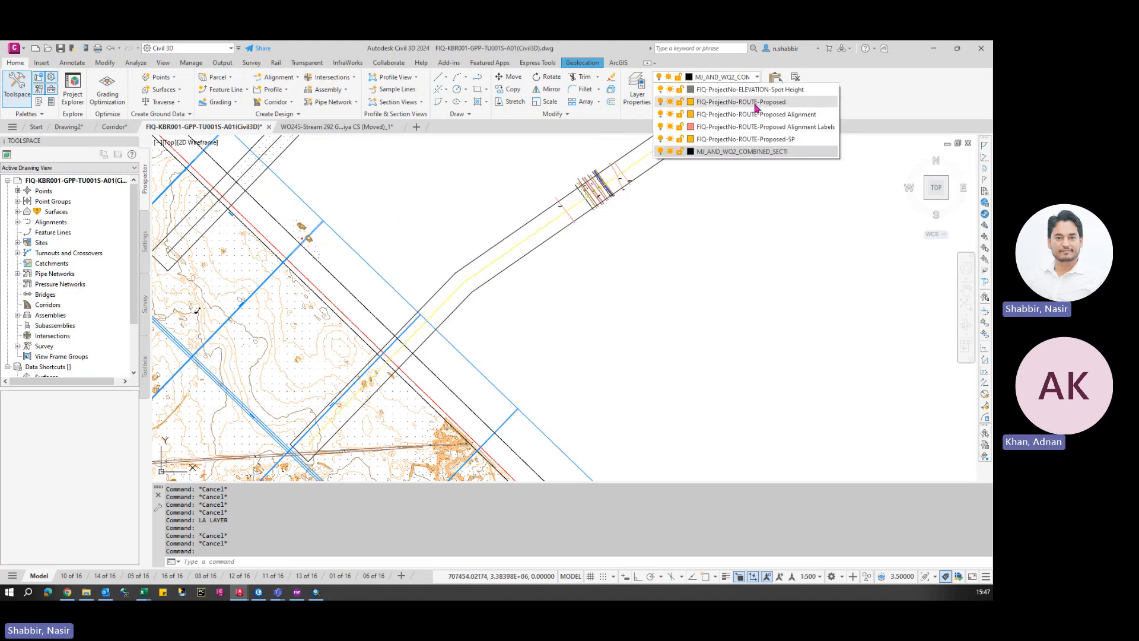
{"action": "left_click", "coordinate": [756, 105]}
{"action": "scroll", "coordinate": [469, 277], "scroll_direction": "up", "scroll_amount": 4}
{"action": "key", "text": "ctrl+1"}
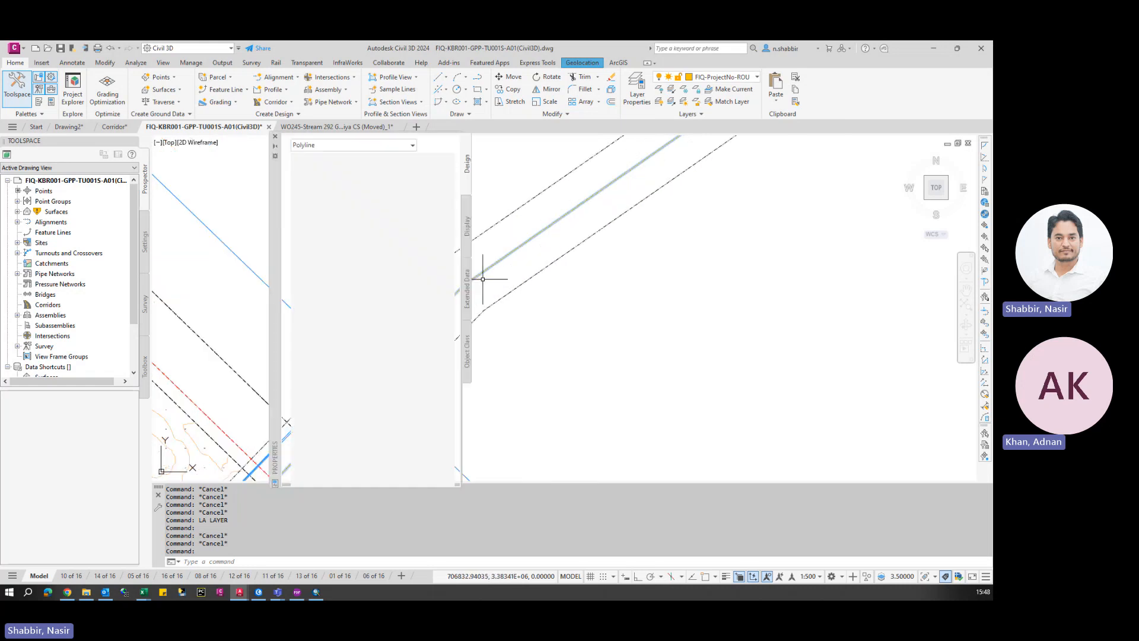
{"action": "left_click", "coordinate": [406, 168]}
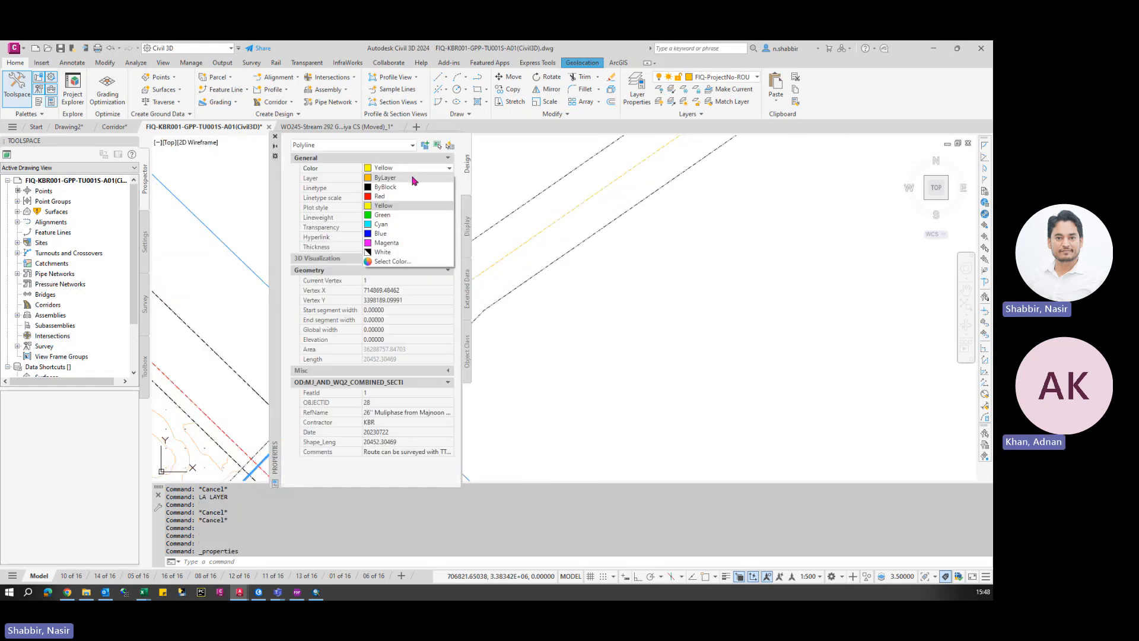
{"action": "left_click", "coordinate": [410, 178]}
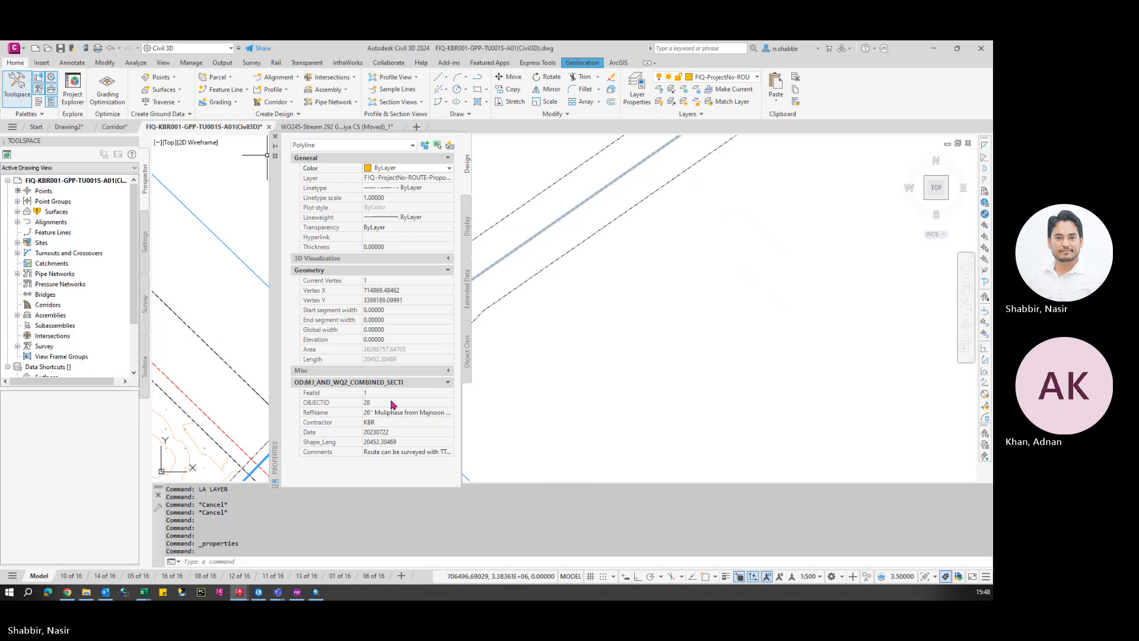
- Set the centreline polyline's global width to 0.3 and clear the selection
{"action": "left_click", "coordinate": [404, 329]}
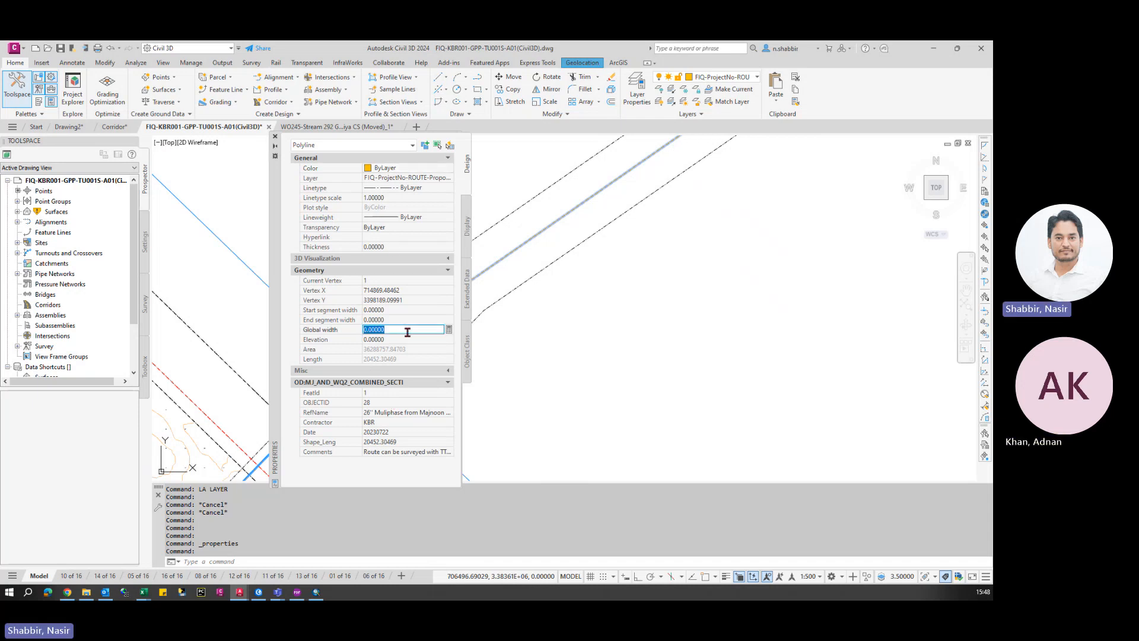
{"action": "type", "text": "0.2"}
{"action": "left_click", "coordinate": [410, 336]}
{"action": "left_click", "coordinate": [413, 327]}
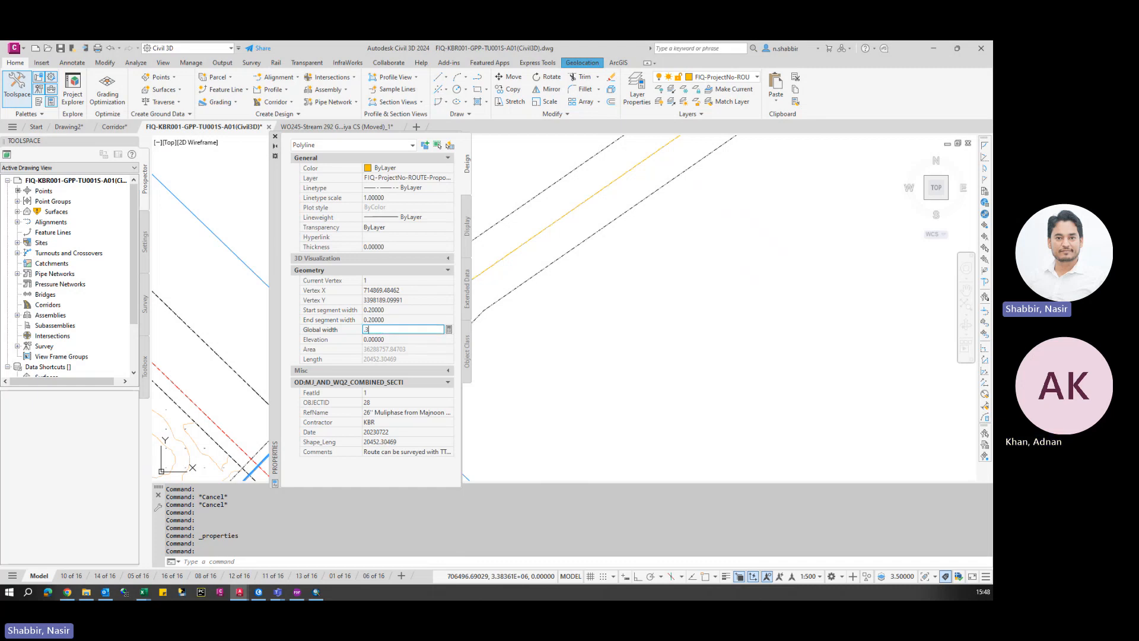
{"action": "type", "text": ".3"}
{"action": "key", "text": "Return"}
{"action": "left_click", "coordinate": [274, 135]}
{"action": "key", "text": "Escape"}
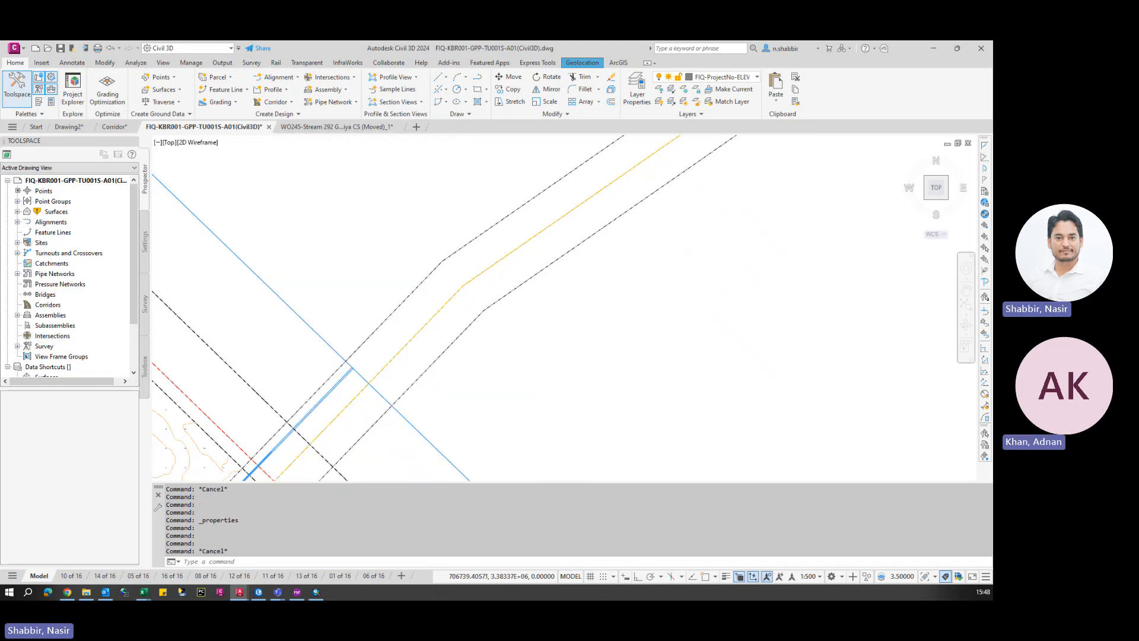
- Examine the centreline along the corridor from the gridded site to the route's northern end
{"action": "scroll", "coordinate": [482, 317], "scroll_direction": "down", "scroll_amount": 8}
{"action": "scroll", "coordinate": [522, 285], "scroll_direction": "up", "scroll_amount": 5}
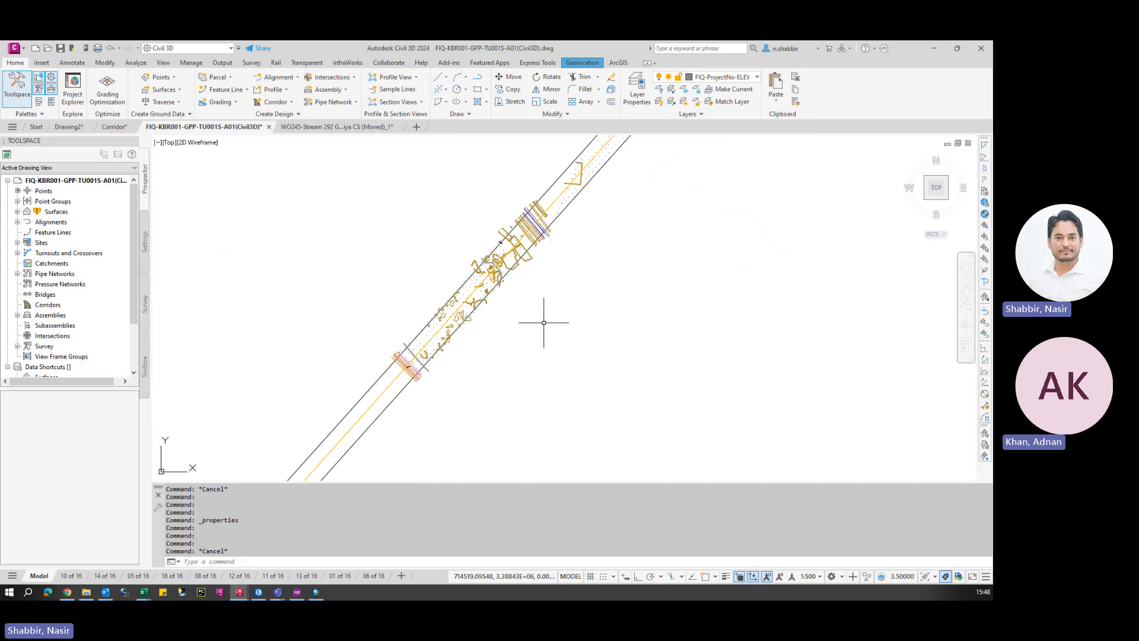
{"action": "scroll", "coordinate": [536, 319], "scroll_direction": "down", "scroll_amount": 5}
{"action": "scroll", "coordinate": [533, 326], "scroll_direction": "up", "scroll_amount": 5}
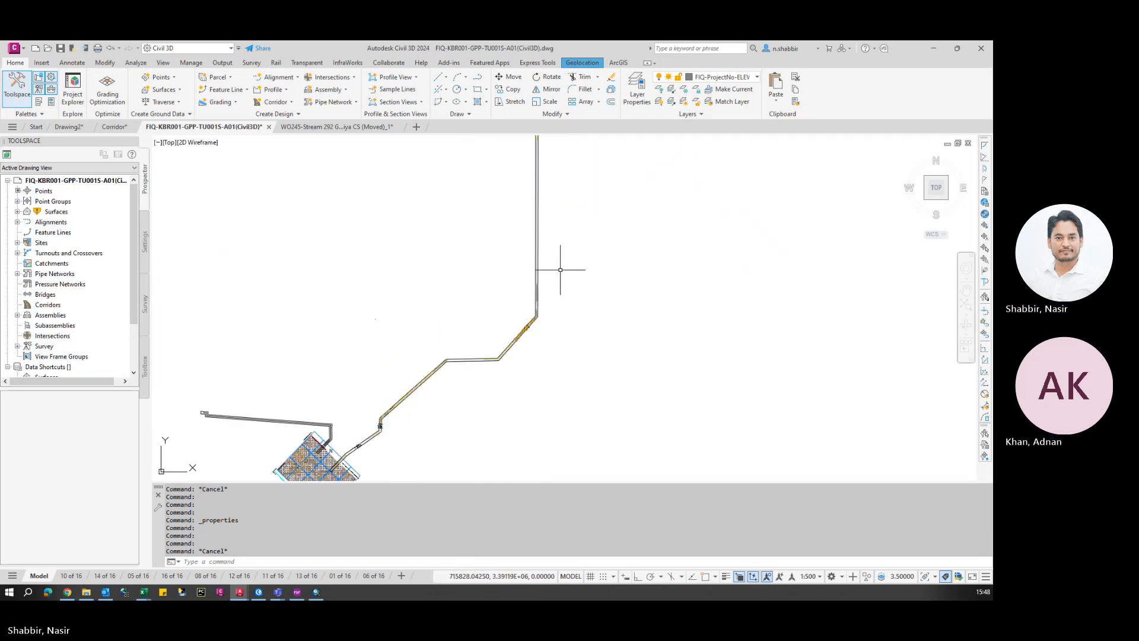
{"action": "scroll", "coordinate": [546, 247], "scroll_direction": "up", "scroll_amount": 3}
{"action": "scroll", "coordinate": [556, 142], "scroll_direction": "up", "scroll_amount": 5}
{"action": "scroll", "coordinate": [585, 157], "scroll_direction": "down", "scroll_amount": 6}
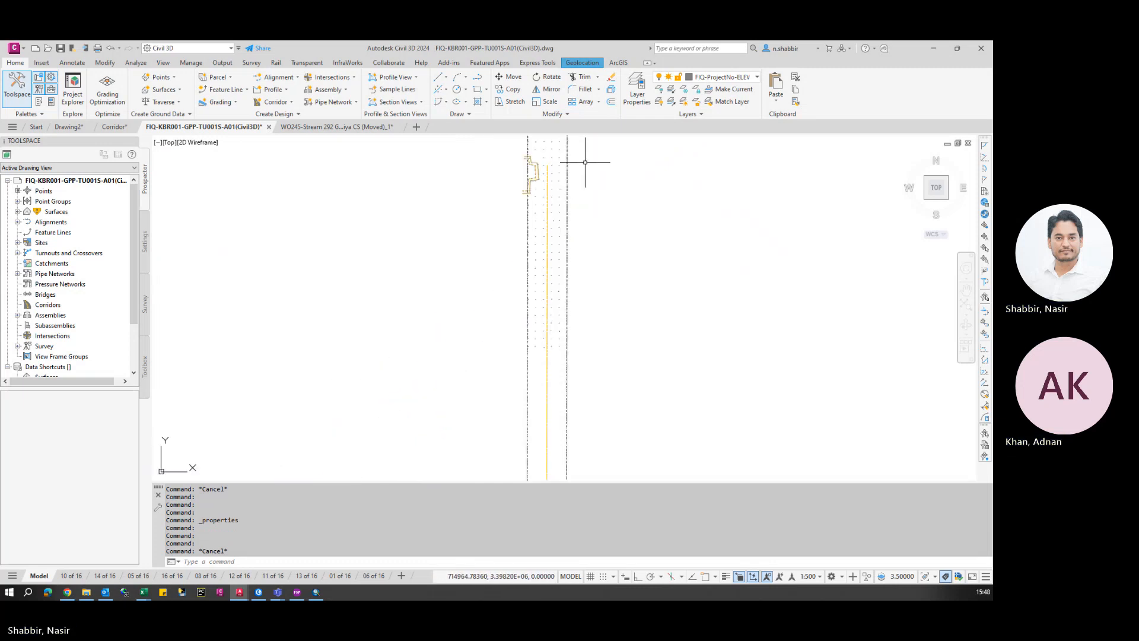
{"action": "scroll", "coordinate": [504, 307], "scroll_direction": "up", "scroll_amount": 2}
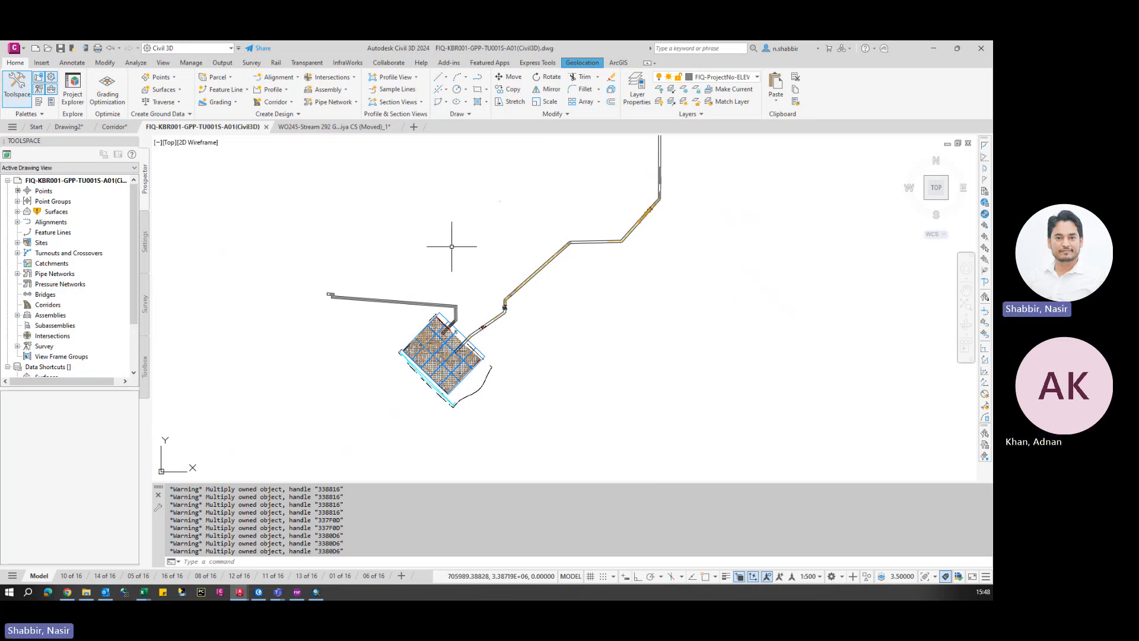
{"action": "middle_click_drag", "start_coordinate": [477, 247], "coordinate": [413, 312]}
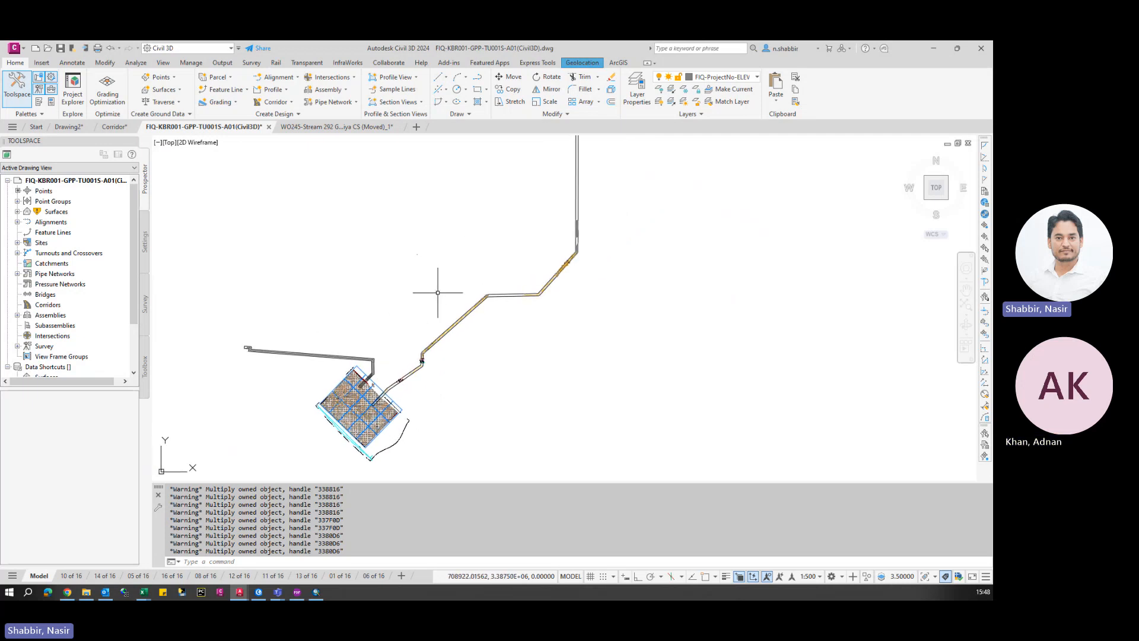
{"action": "scroll", "coordinate": [453, 310], "scroll_direction": "down", "scroll_amount": 3}
{"action": "scroll", "coordinate": [503, 213], "scroll_direction": "up", "scroll_amount": 10}
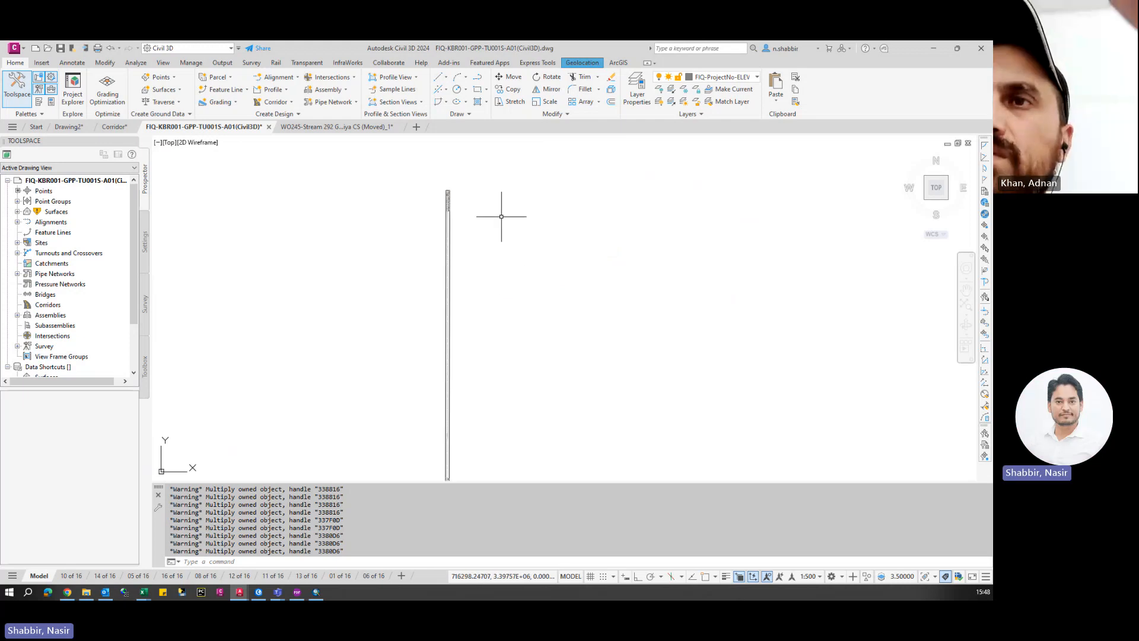
{"action": "scroll", "coordinate": [503, 310], "scroll_direction": "down", "scroll_amount": 5}
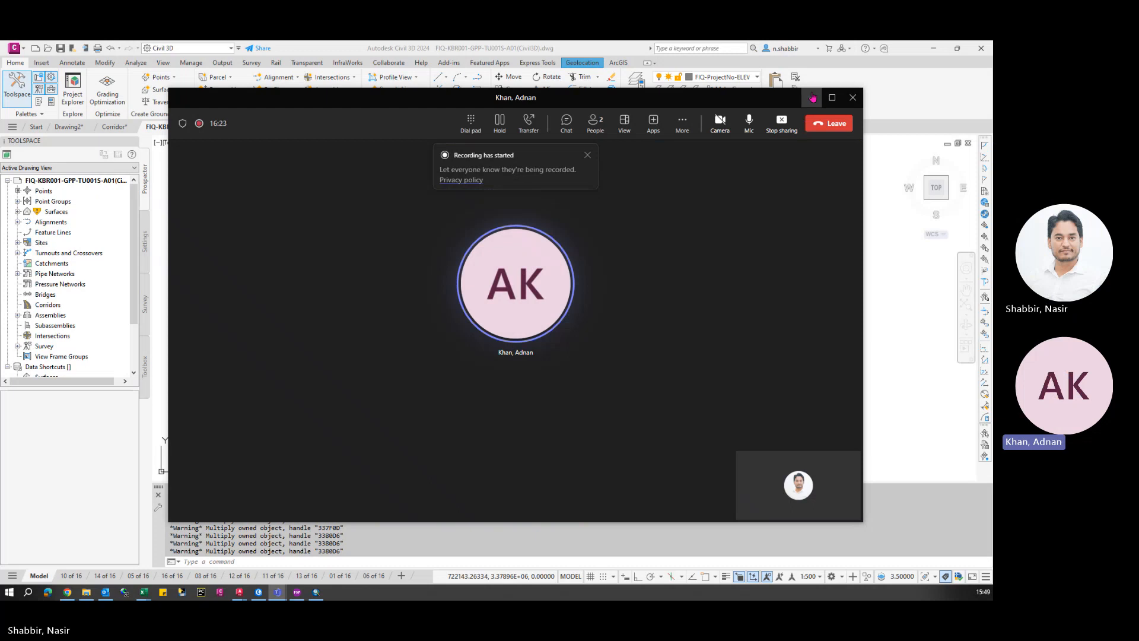
{"action": "left_click", "coordinate": [812, 97]}
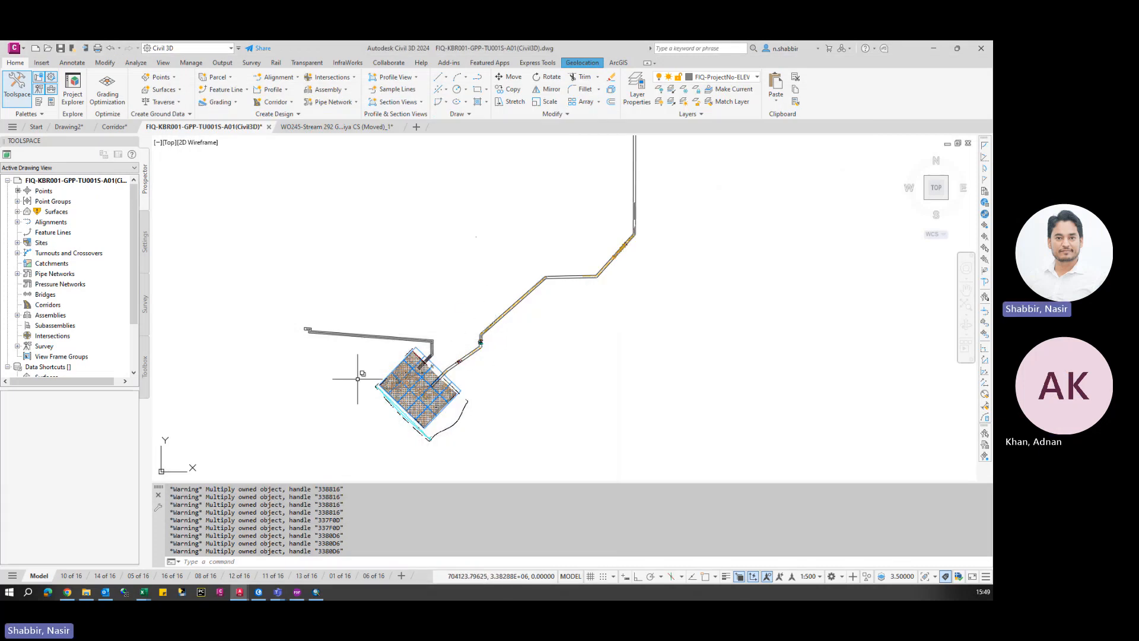
{"action": "scroll", "coordinate": [482, 363], "scroll_direction": "down", "scroll_amount": 3}
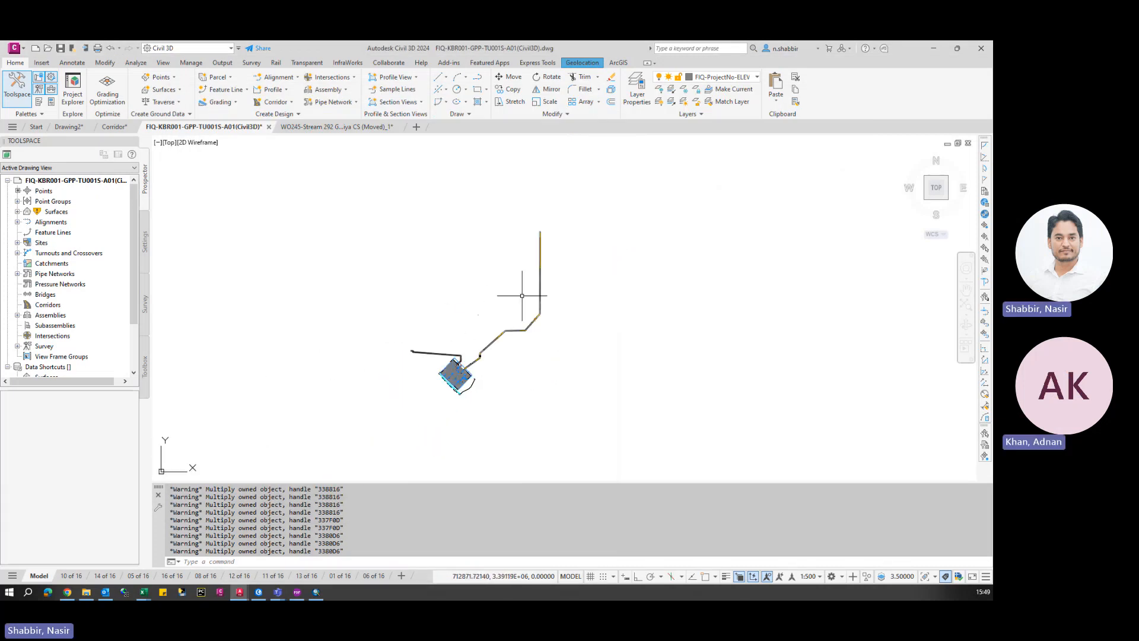
- Switch to Drawing2, close the Add Labels dialog and bring the southern end of the contoured strip into view
{"action": "left_click", "coordinate": [114, 126]}
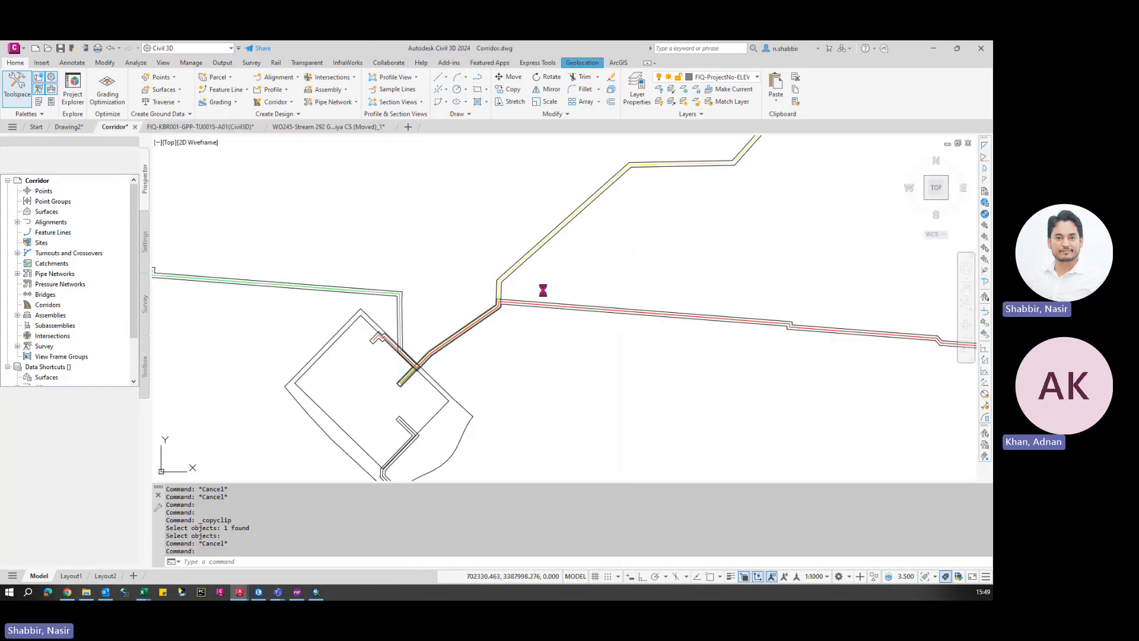
{"action": "left_click", "coordinate": [68, 126]}
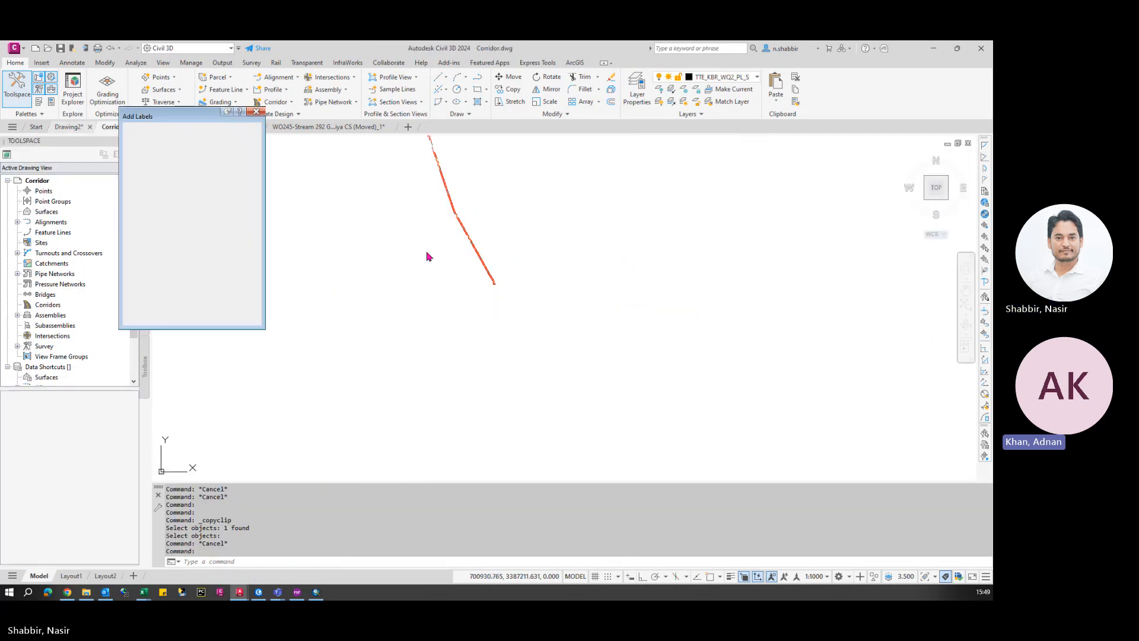
{"action": "scroll", "coordinate": [551, 335], "scroll_direction": "up", "scroll_amount": 2}
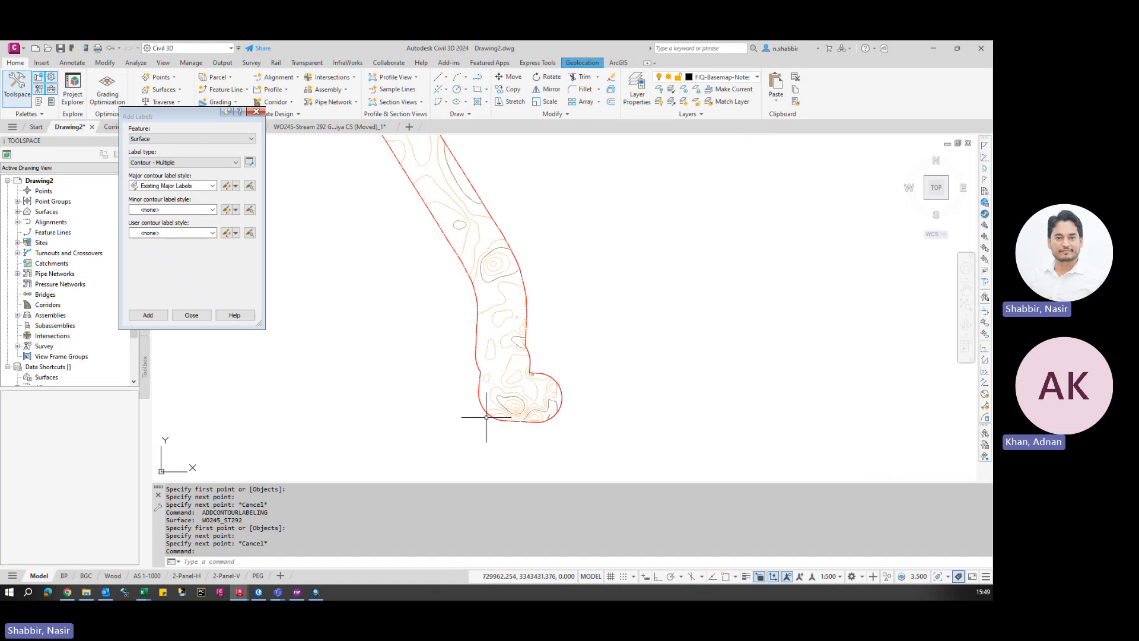
{"action": "left_click", "coordinate": [256, 112]}
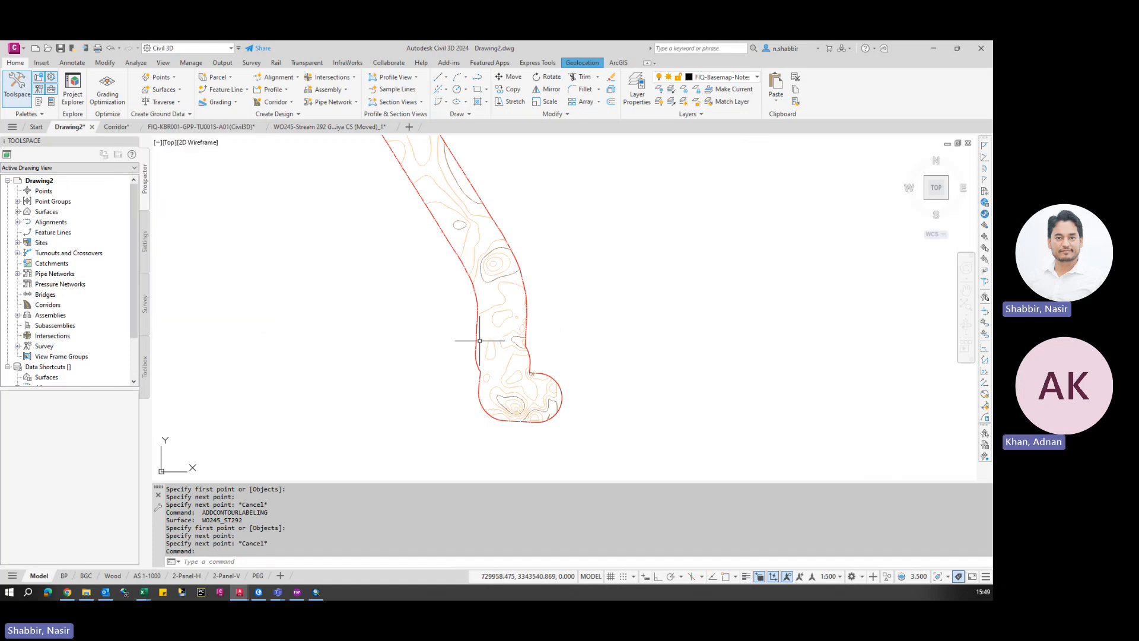
{"action": "scroll", "coordinate": [466, 335], "scroll_direction": "down", "scroll_amount": 4}
{"action": "key", "text": "Escape"}
{"action": "key", "text": "Escape"}
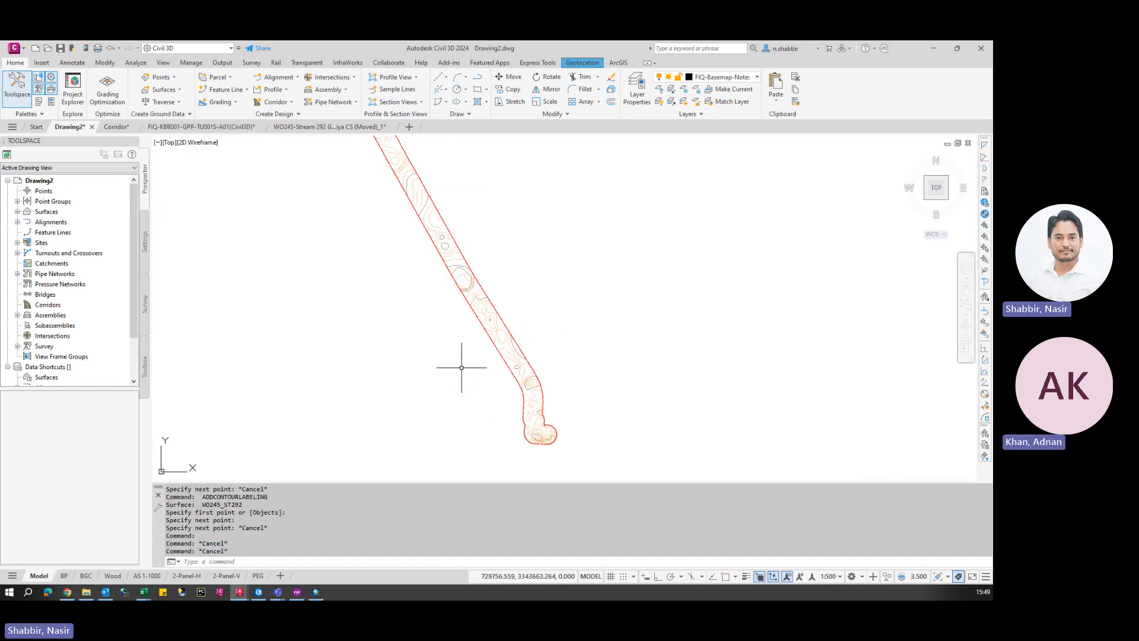
{"action": "scroll", "coordinate": [480, 367], "scroll_direction": "down", "scroll_amount": 1}
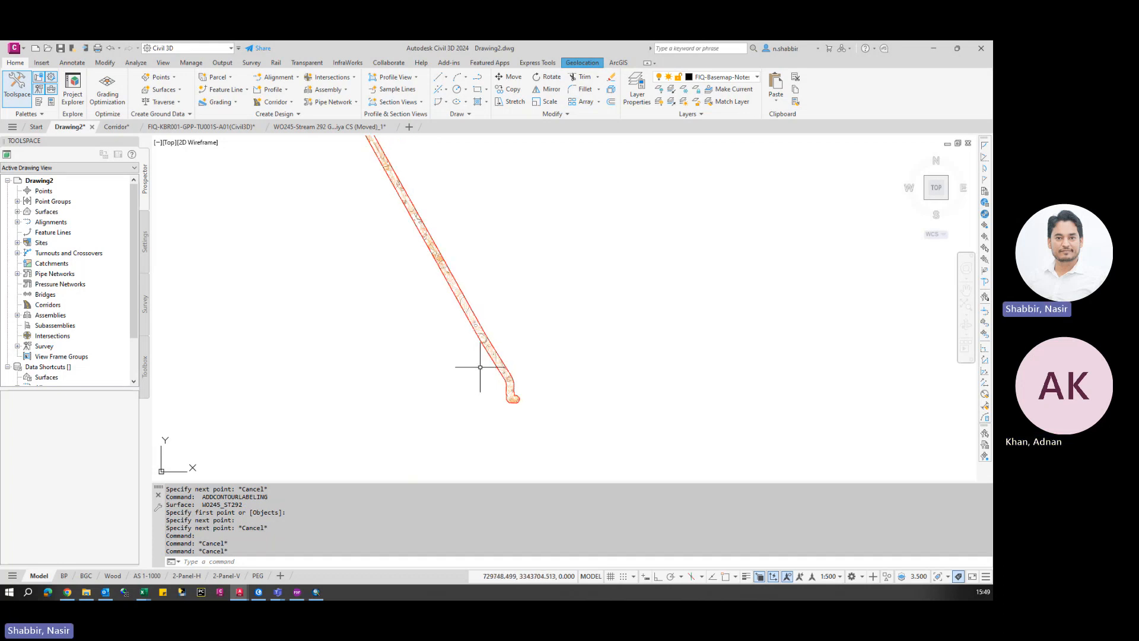
{"action": "scroll", "coordinate": [478, 367], "scroll_direction": "up", "scroll_amount": 3}
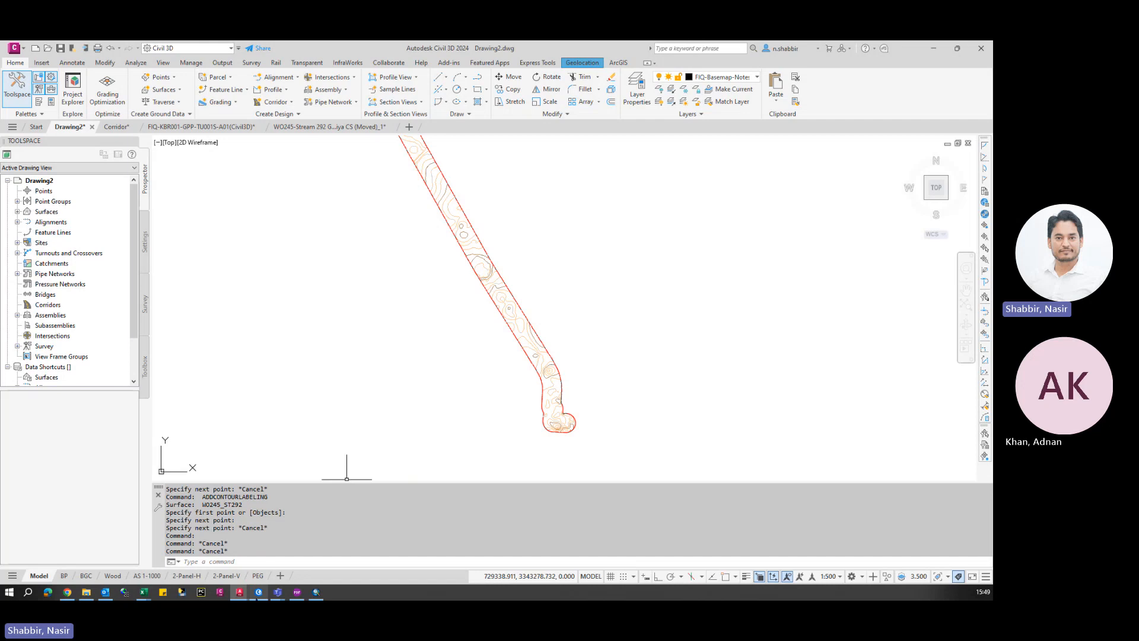
- Switch to the FIQ_Database map in ArcGIS Pro and examine the route between Shamiya CS and Markazia CS
{"action": "left_click", "coordinate": [258, 592]}
{"action": "scroll", "coordinate": [365, 382], "scroll_direction": "down", "scroll_amount": 3}
{"action": "scroll", "coordinate": [482, 385], "scroll_direction": "up", "scroll_amount": 2}
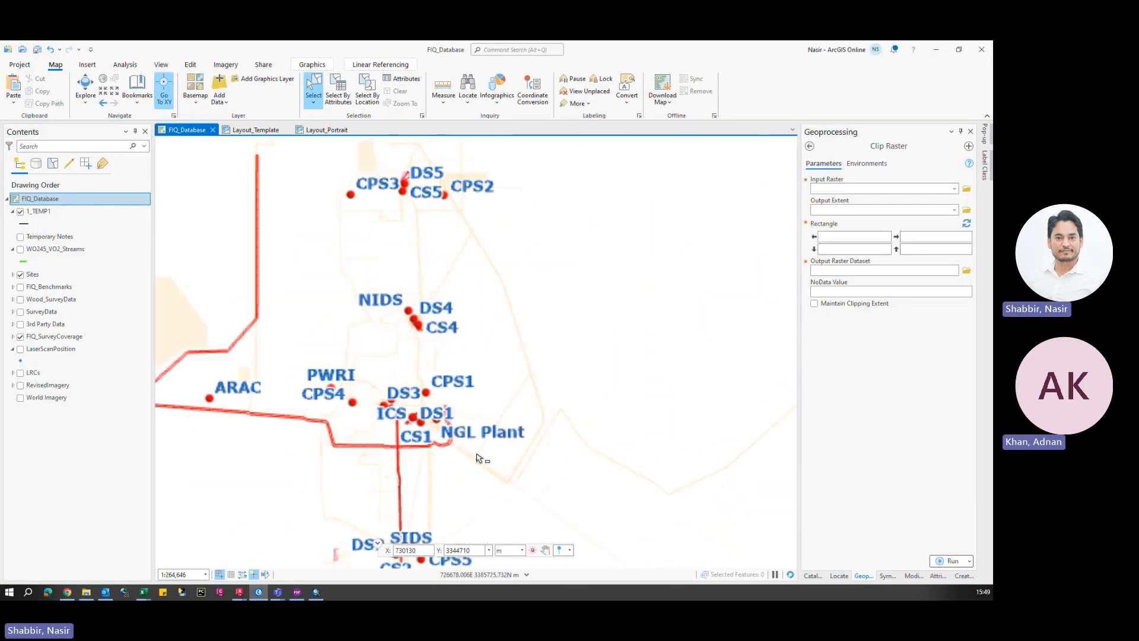
{"action": "middle_click_drag", "start_coordinate": [437, 481], "coordinate": [454, 282]}
{"action": "middle_click_drag", "start_coordinate": [488, 468], "coordinate": [421, 218]}
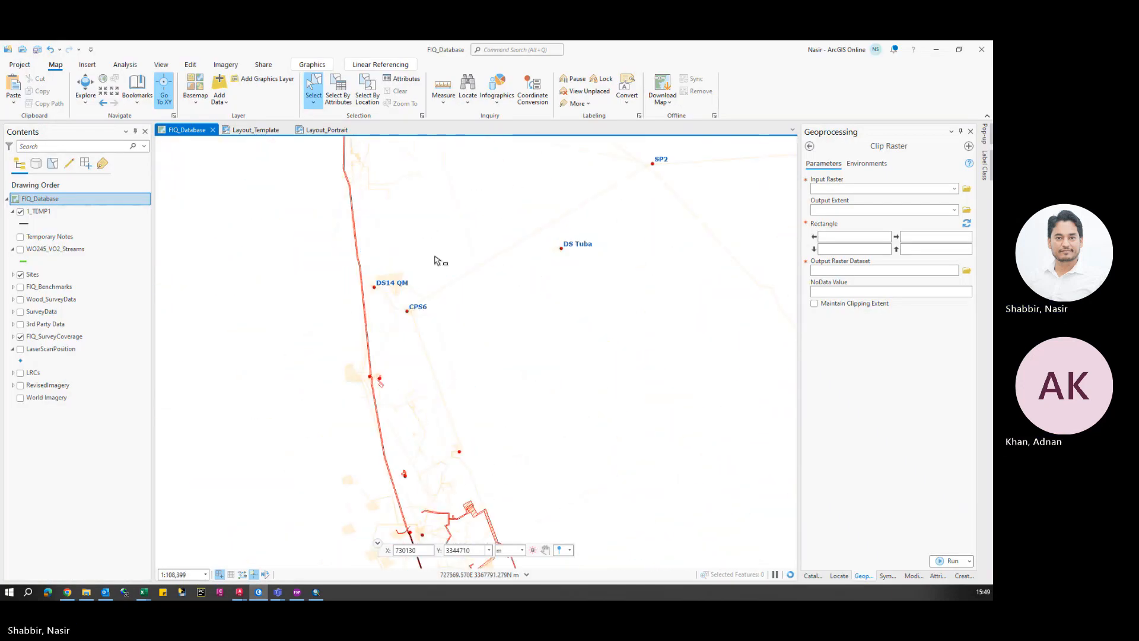
{"action": "scroll", "coordinate": [368, 376], "scroll_direction": "up", "scroll_amount": 3}
{"action": "middle_click_drag", "start_coordinate": [460, 425], "coordinate": [471, 269]}
{"action": "scroll", "coordinate": [471, 270], "scroll_direction": "down", "scroll_amount": 3}
{"action": "middle_click_drag", "start_coordinate": [513, 412], "coordinate": [506, 285]}
{"action": "scroll", "coordinate": [506, 284], "scroll_direction": "up", "scroll_amount": 1}
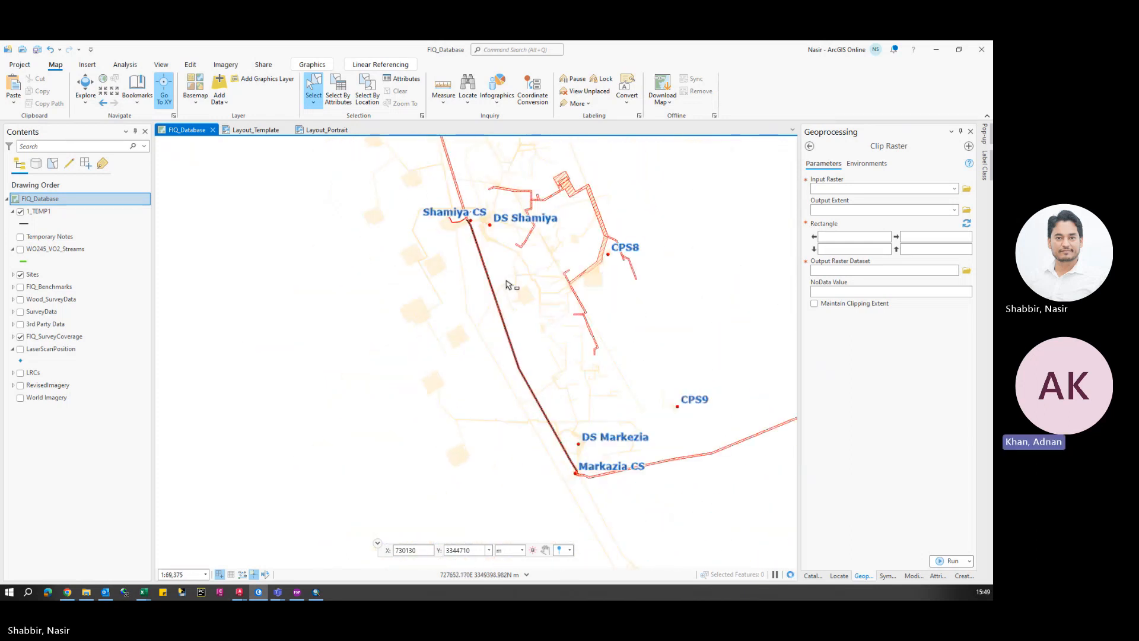
{"action": "scroll", "coordinate": [534, 267], "scroll_direction": "up", "scroll_amount": 2}
{"action": "middle_click_drag", "start_coordinate": [587, 480], "coordinate": [556, 358]}
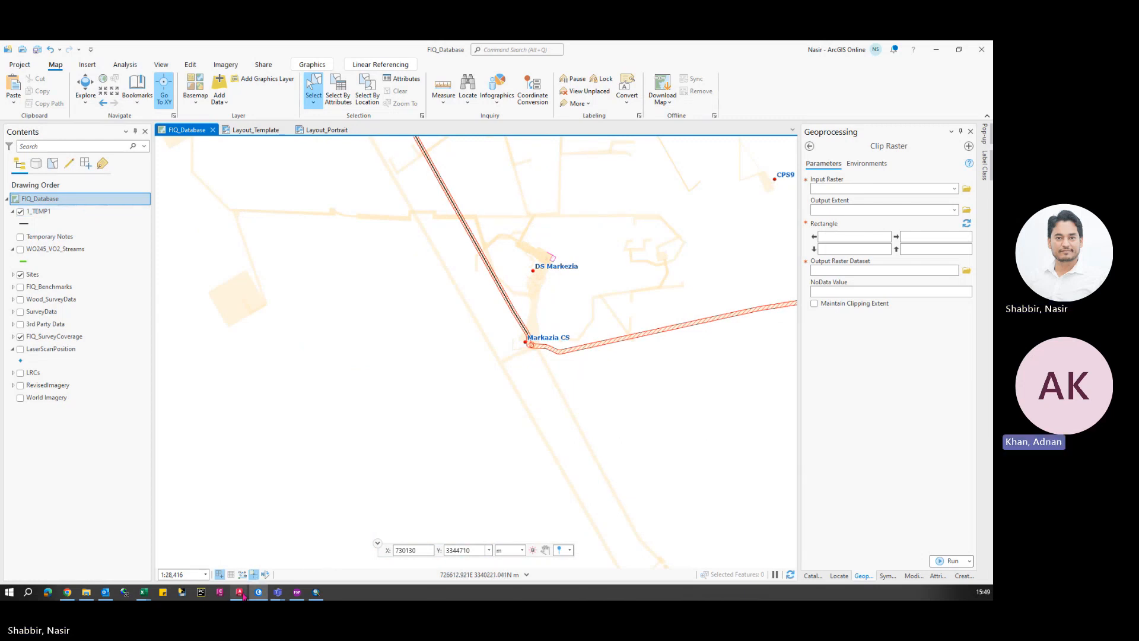
- Switch to Drawing2 in Civil 3D and choose the 1_TEMP1 shapefile from the Temp folder as the map import source
{"action": "mouse_move", "coordinate": [239, 592]}
{"action": "left_click", "coordinate": [68, 550]}
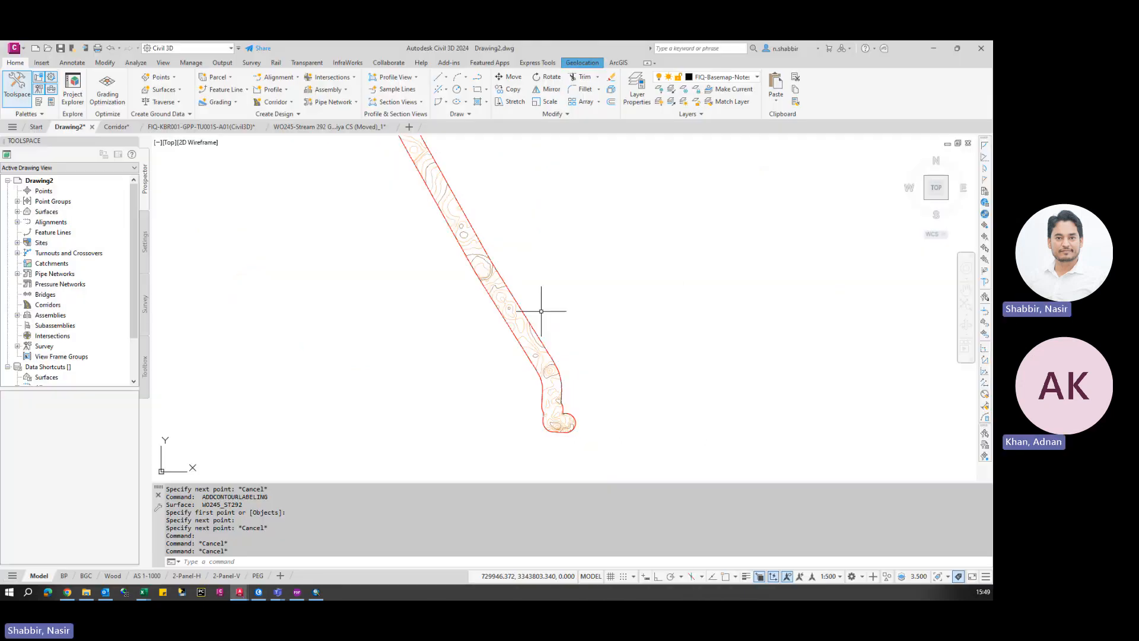
{"action": "type", "text": "mapimpo"}
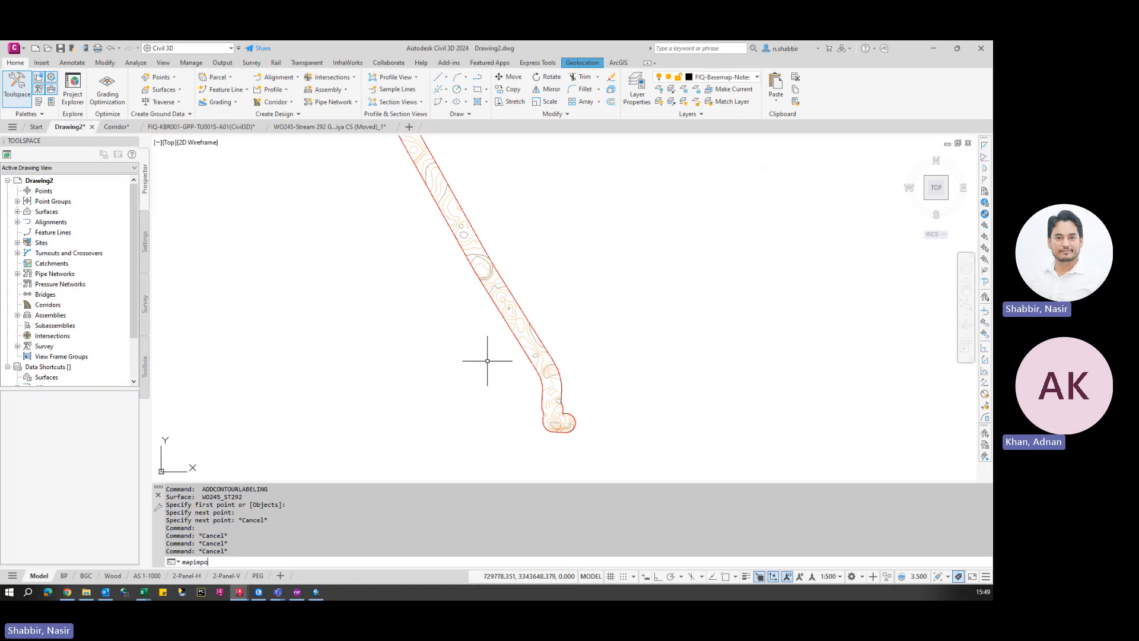
{"action": "type", "text": "rt"}
{"action": "key", "text": "Return"}
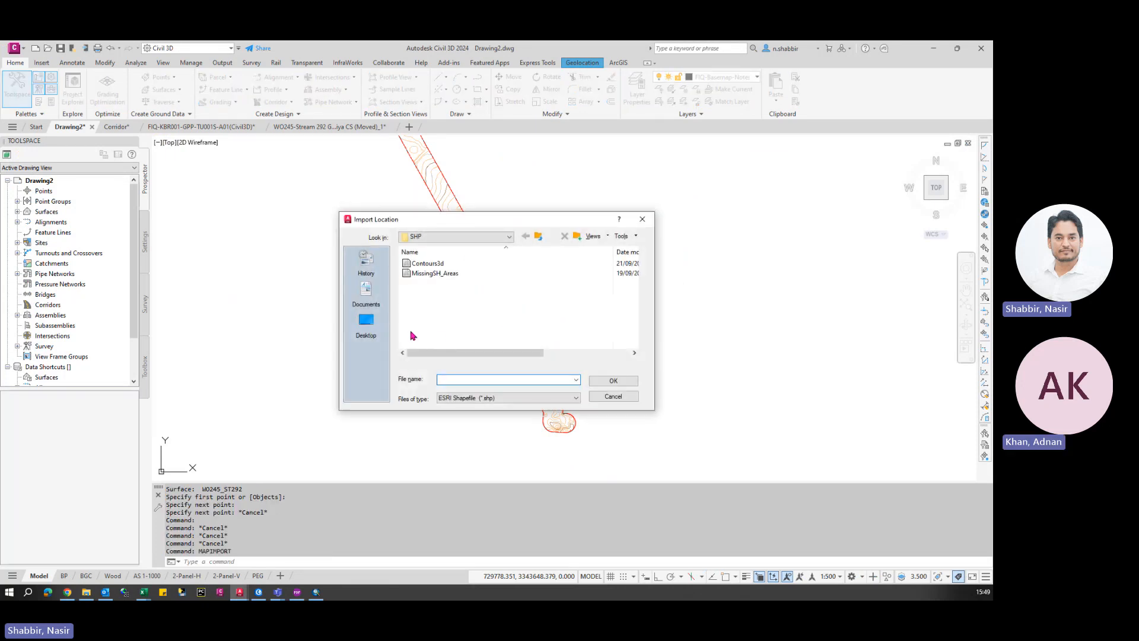
{"action": "left_click", "coordinate": [367, 324]}
{"action": "double_click", "coordinate": [428, 326]}
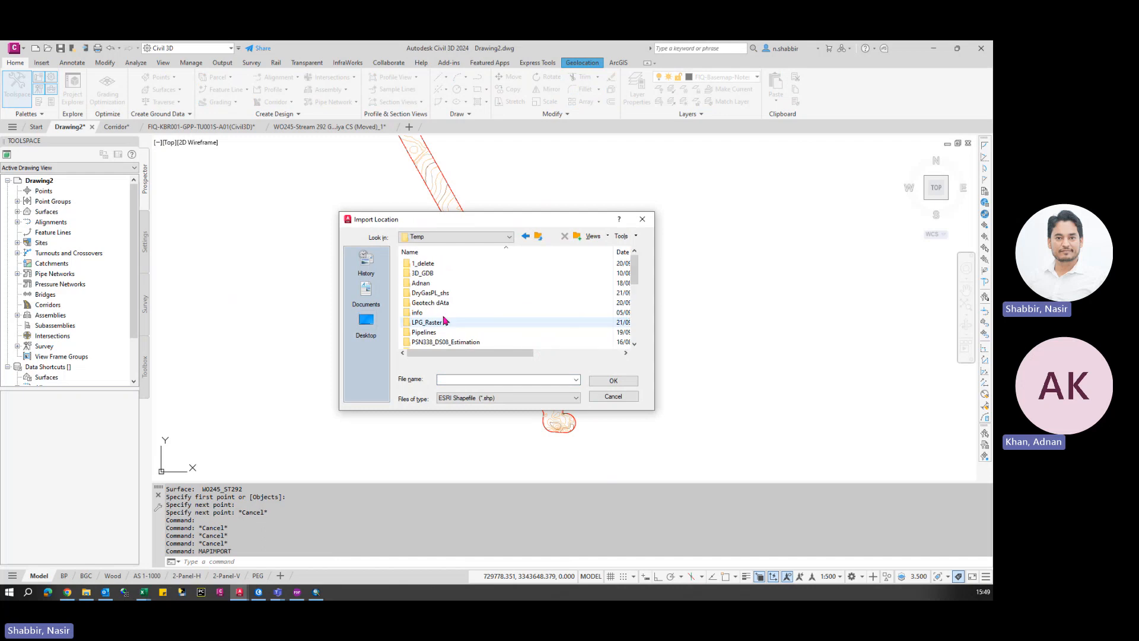
{"action": "scroll", "coordinate": [474, 306], "scroll_direction": "down", "scroll_amount": 5}
{"action": "left_click", "coordinate": [469, 274]}
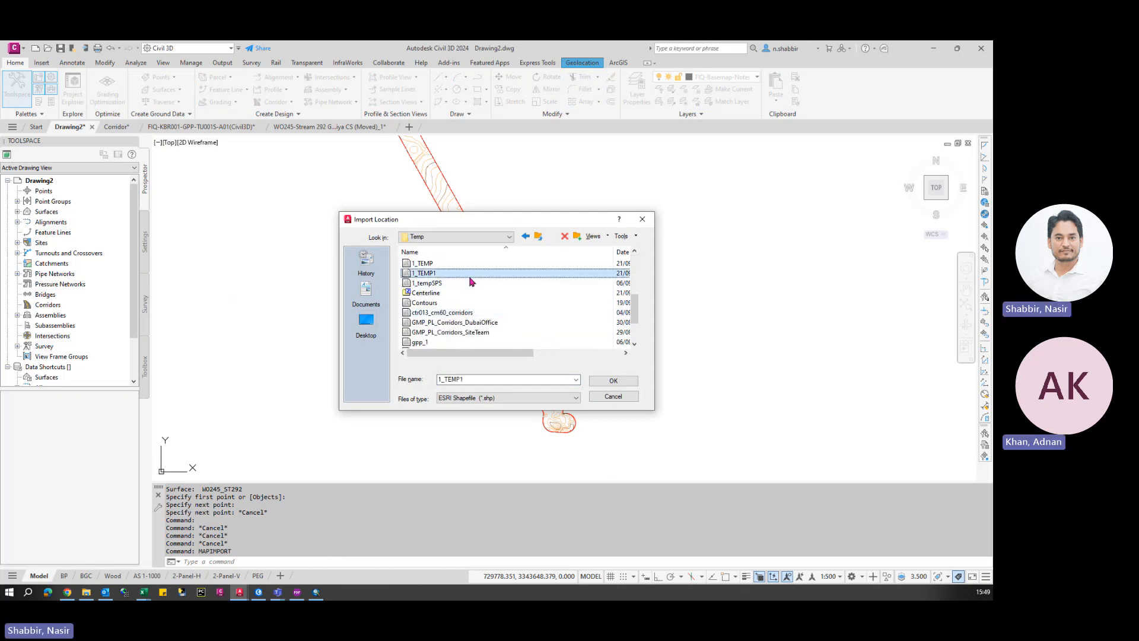
{"action": "left_click", "coordinate": [602, 385]}
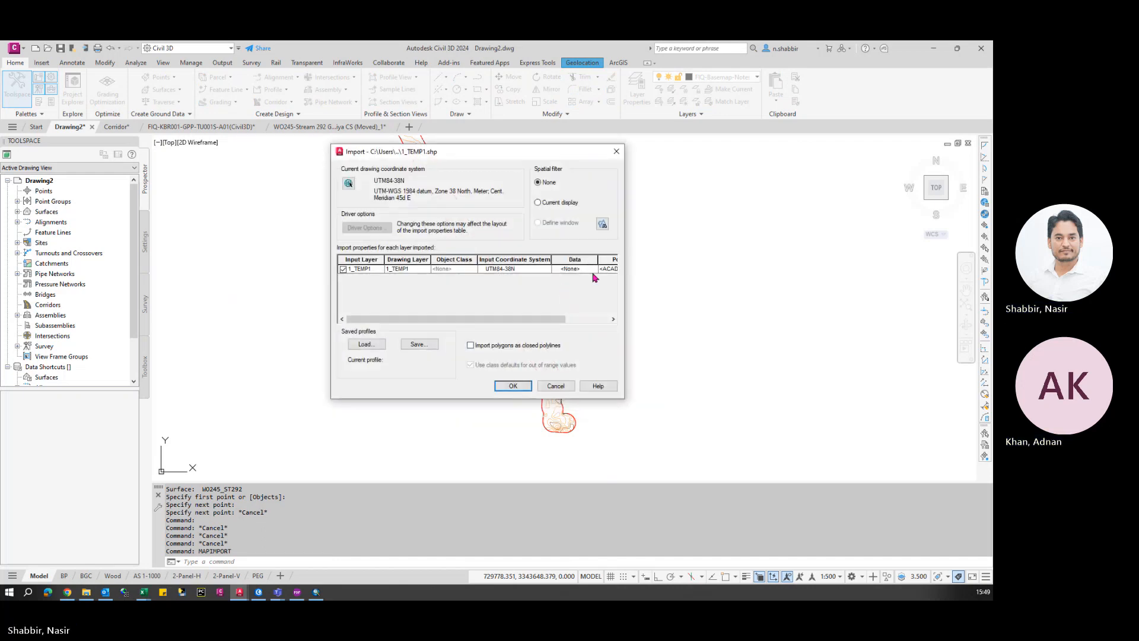
- Import the 1_TEMP1 layer into Drawing2, creating object data from its attributes
{"action": "left_click", "coordinate": [595, 269]}
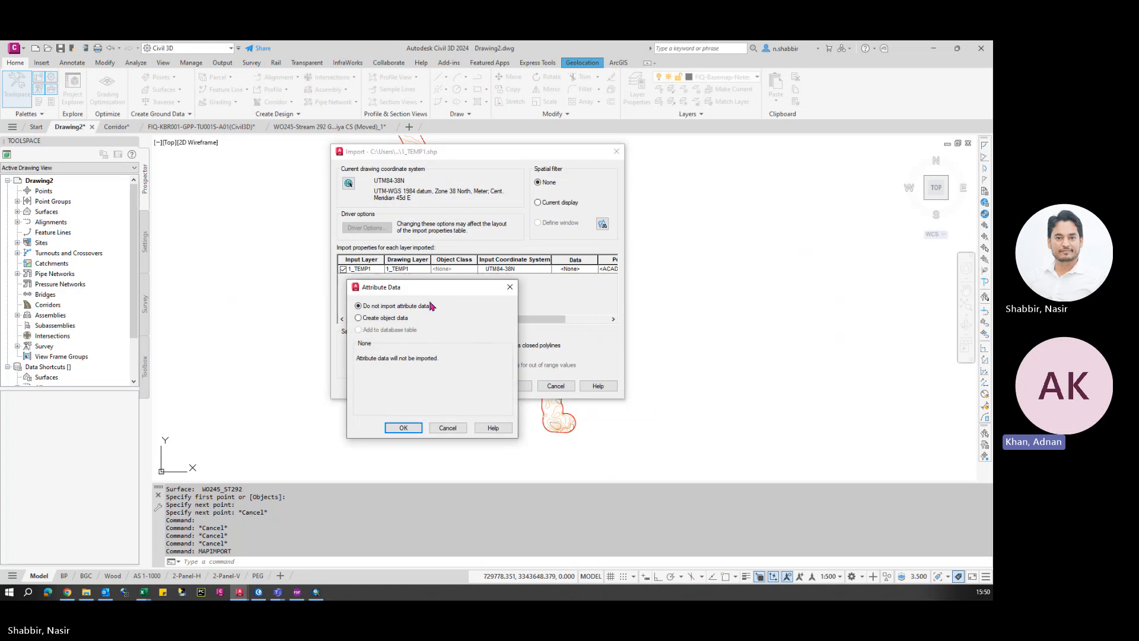
{"action": "left_click", "coordinate": [404, 427]}
{"action": "left_click", "coordinate": [513, 386]}
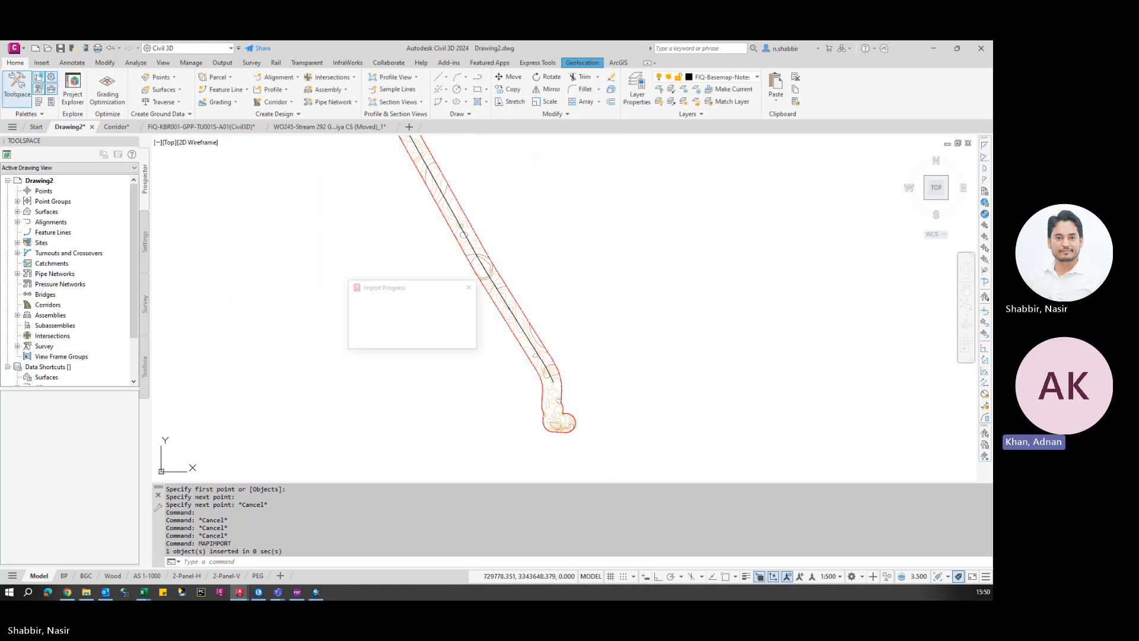
{"action": "scroll", "coordinate": [550, 385], "scroll_direction": "up", "scroll_amount": 3}
{"action": "key", "text": "Escape"}
{"action": "key", "text": "Escape"}
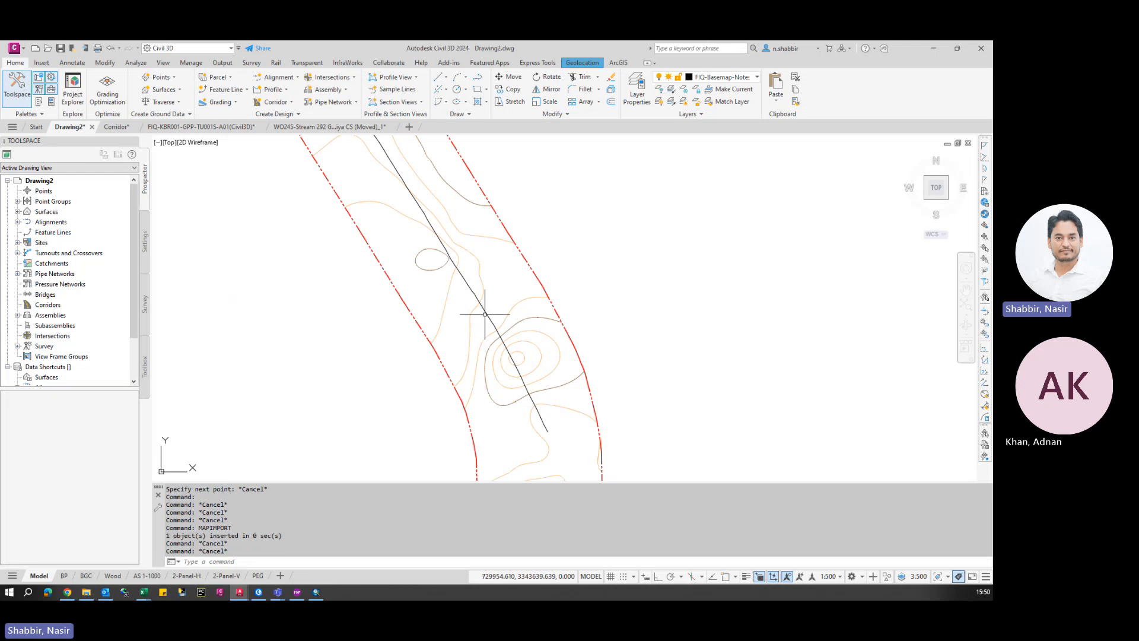
{"action": "key", "text": "Escape"}
{"action": "key", "text": "Escape"}
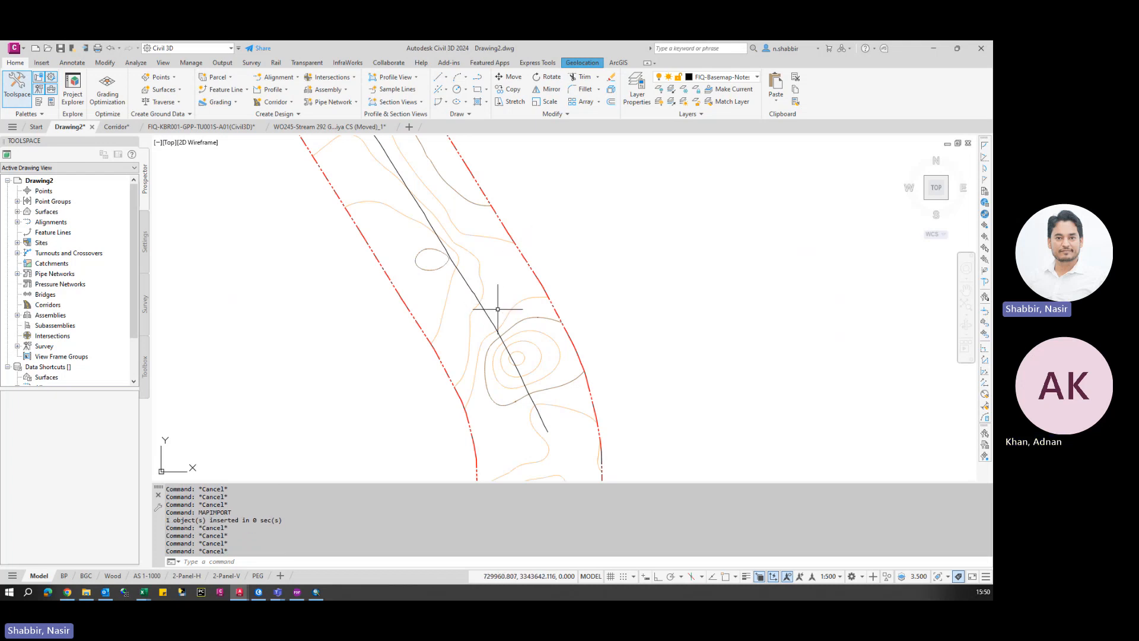
- Filter the layers to the Route group and move the imported centreline to the FIQ-ProjectNo-ROUTE-Proposed Alignment layer
{"action": "type", "text": "la"}
{"action": "key", "text": "Return"}
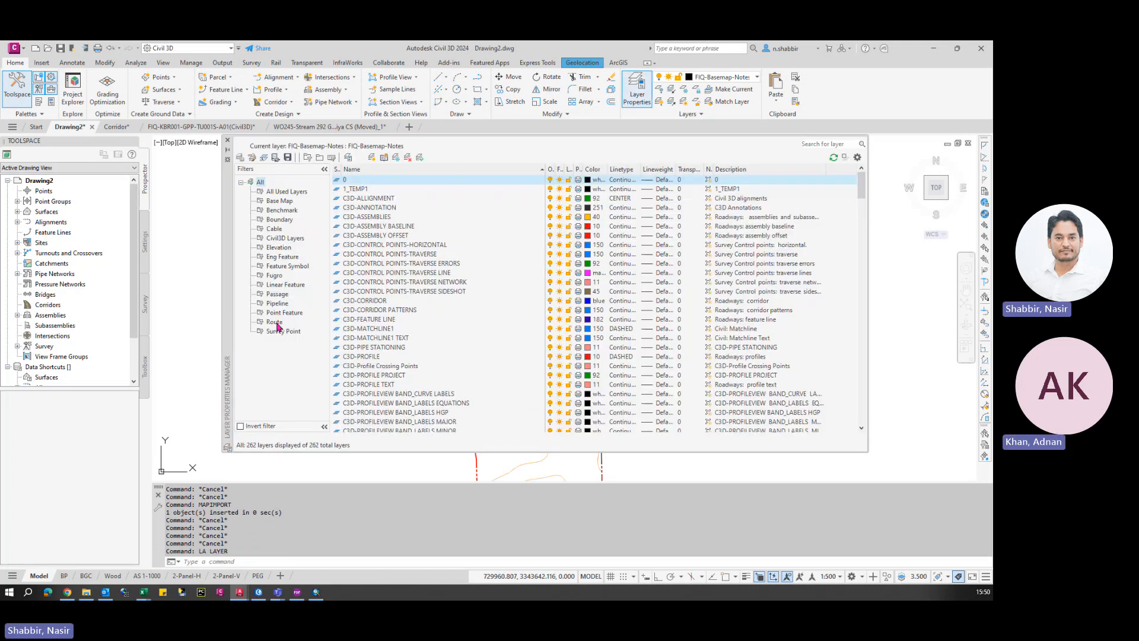
{"action": "left_click", "coordinate": [277, 324]}
{"action": "left_click", "coordinate": [227, 140]}
{"action": "key", "text": "Escape"}
{"action": "scroll", "coordinate": [482, 303], "scroll_direction": "up", "scroll_amount": 2}
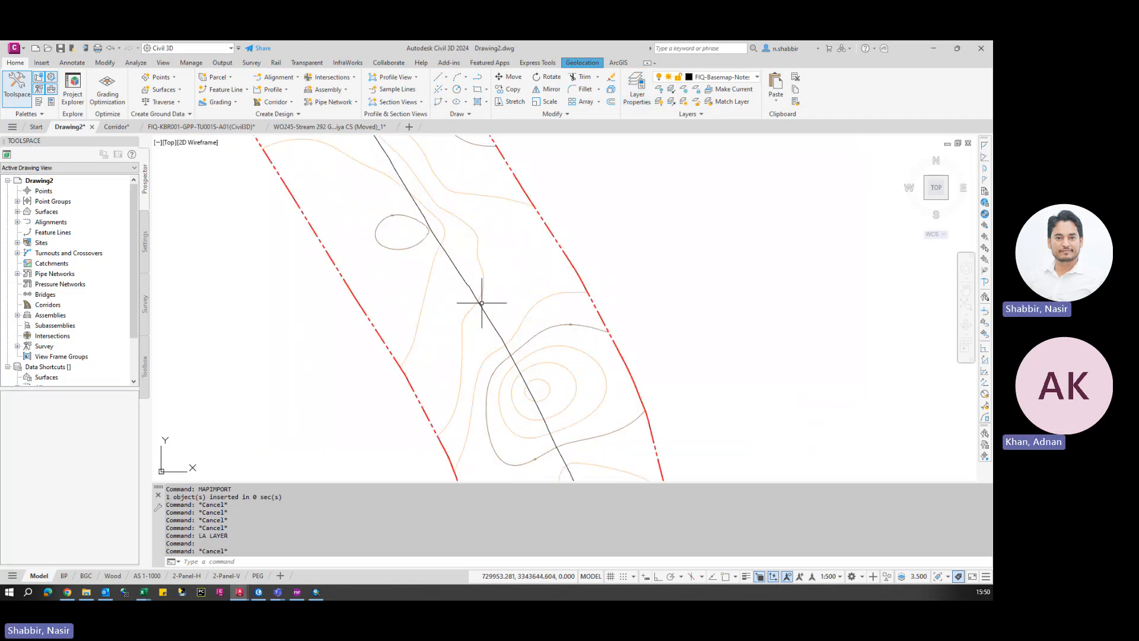
{"action": "left_click", "coordinate": [465, 254]}
{"action": "left_click", "coordinate": [436, 267]}
{"action": "left_click", "coordinate": [725, 77]}
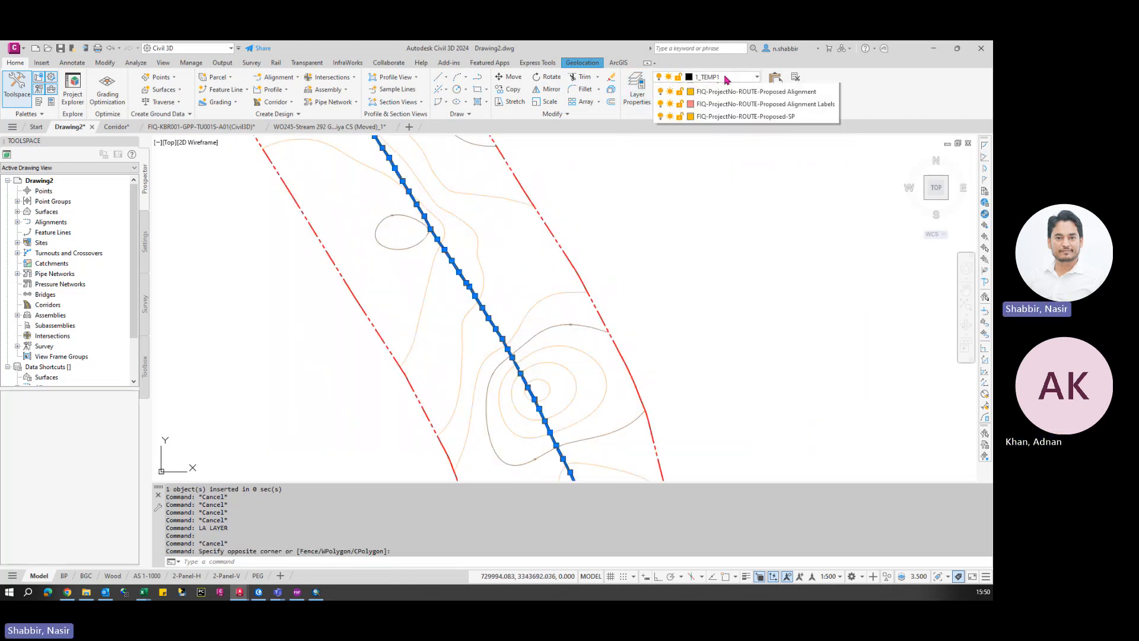
{"action": "left_click", "coordinate": [723, 101]}
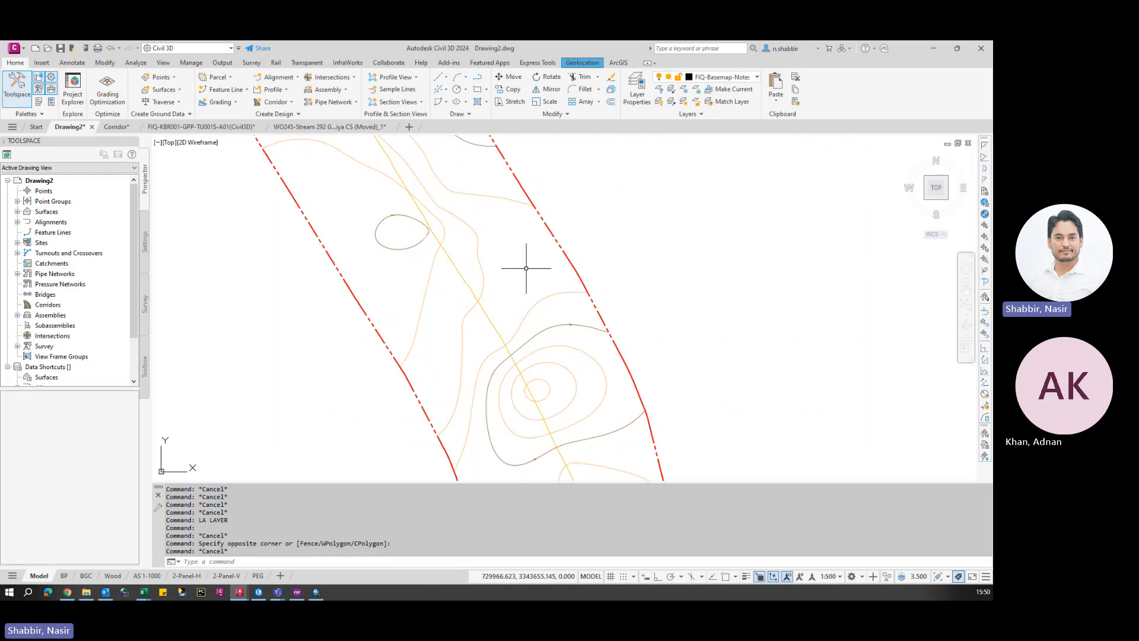
- Set the imported centreline polyline's global width to 0.52 and clear the selection
{"action": "left_click", "coordinate": [483, 328]}
{"action": "key", "text": "Escape"}
{"action": "left_click", "coordinate": [493, 308]}
{"action": "left_click", "coordinate": [483, 328]}
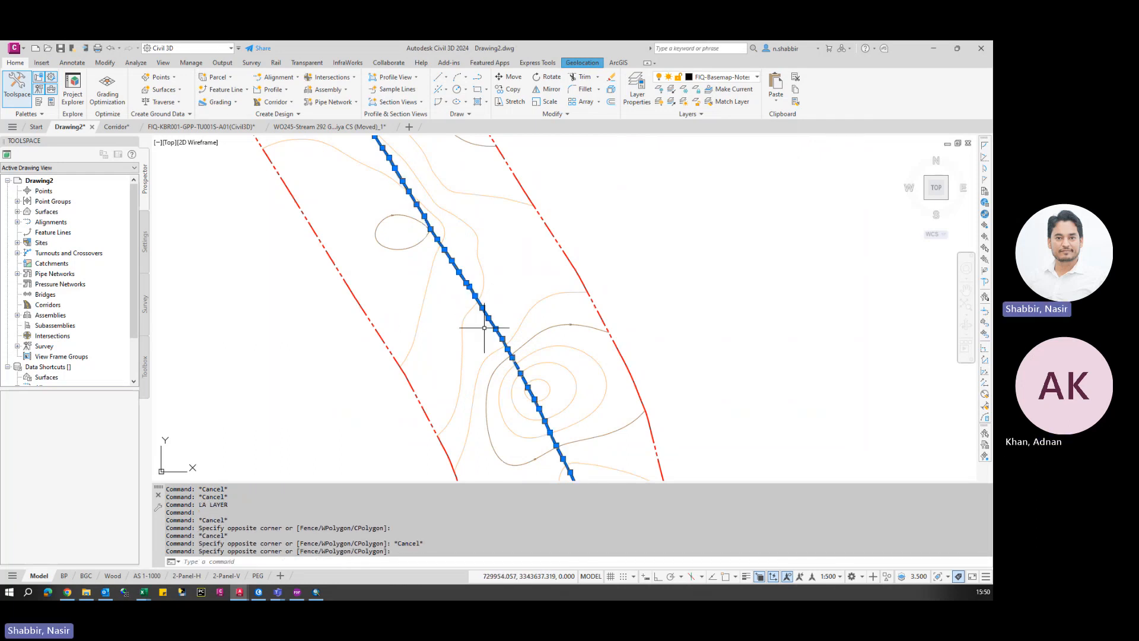
{"action": "key", "text": "ctrl+1"}
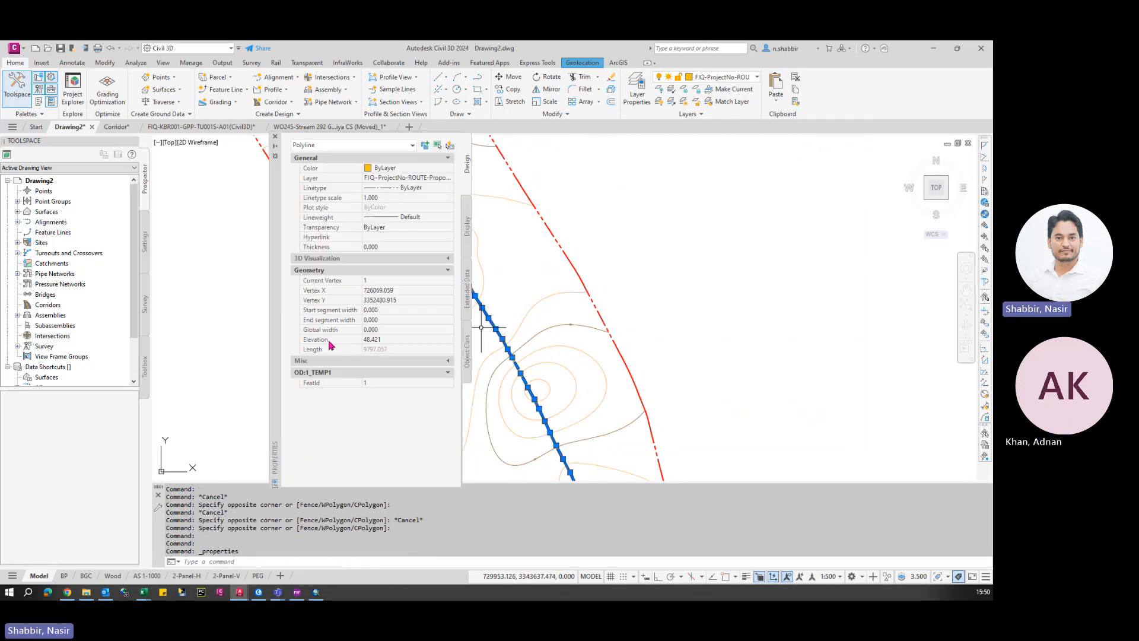
{"action": "left_click", "coordinate": [395, 329]}
{"action": "type", "text": "0.52"}
{"action": "key", "text": "Tab"}
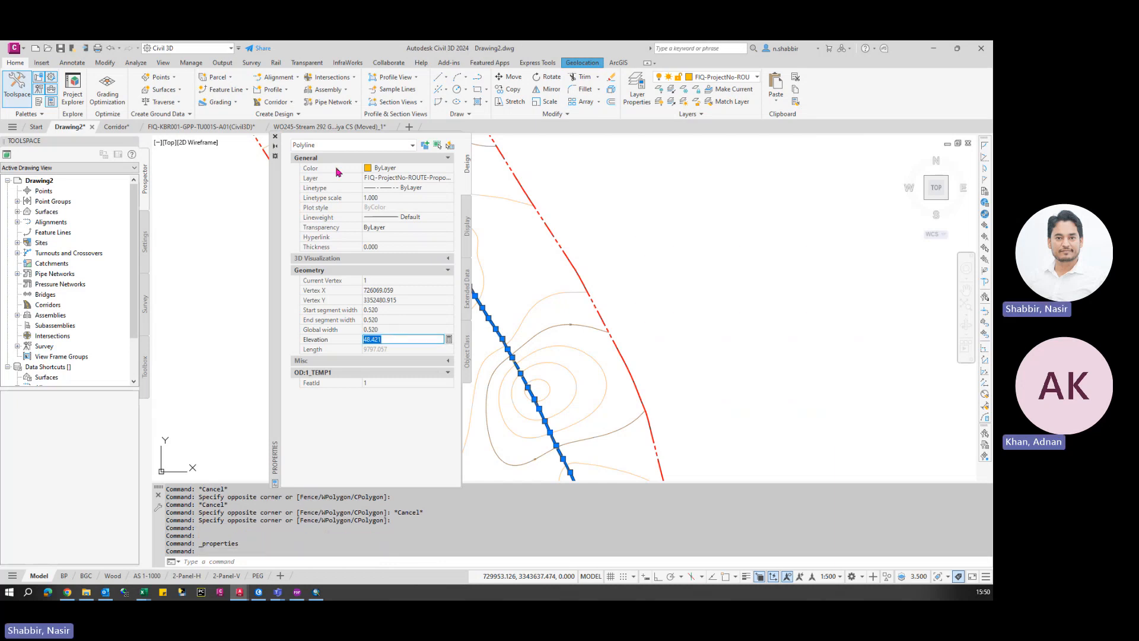
{"action": "left_click", "coordinate": [274, 137]}
{"action": "scroll", "coordinate": [508, 257], "scroll_direction": "down", "scroll_amount": 4}
{"action": "key", "text": "Escape"}
{"action": "key", "text": "Escape"}
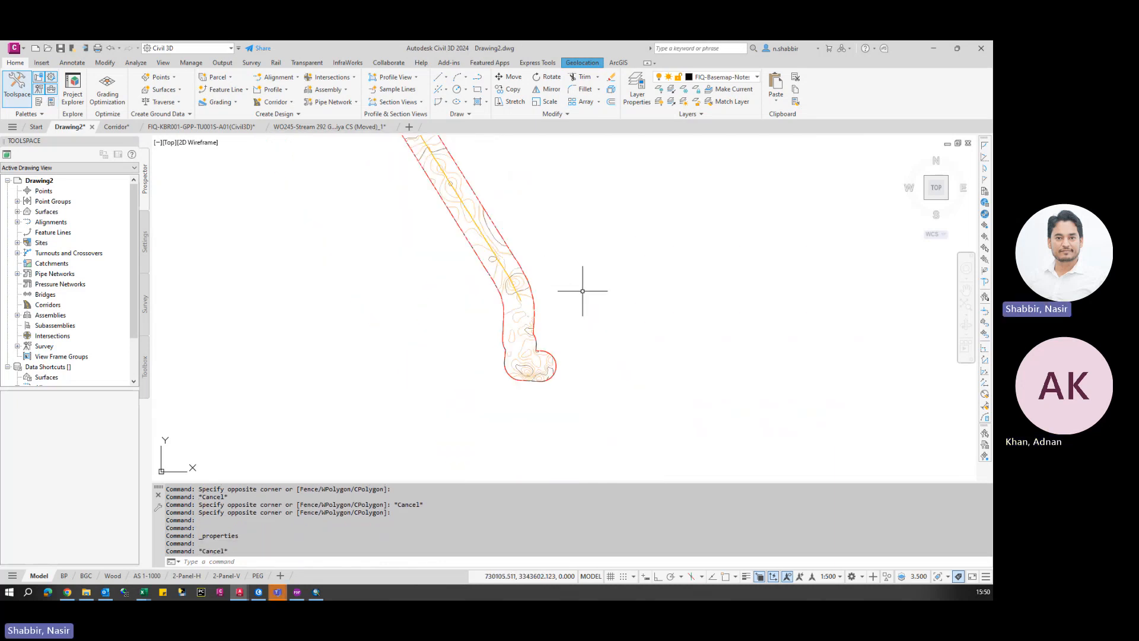
{"action": "scroll", "coordinate": [515, 285], "scroll_direction": "up", "scroll_amount": 3}
{"action": "scroll", "coordinate": [567, 333], "scroll_direction": "down", "scroll_amount": 4}
{"action": "scroll", "coordinate": [564, 341], "scroll_direction": "up", "scroll_amount": 4}
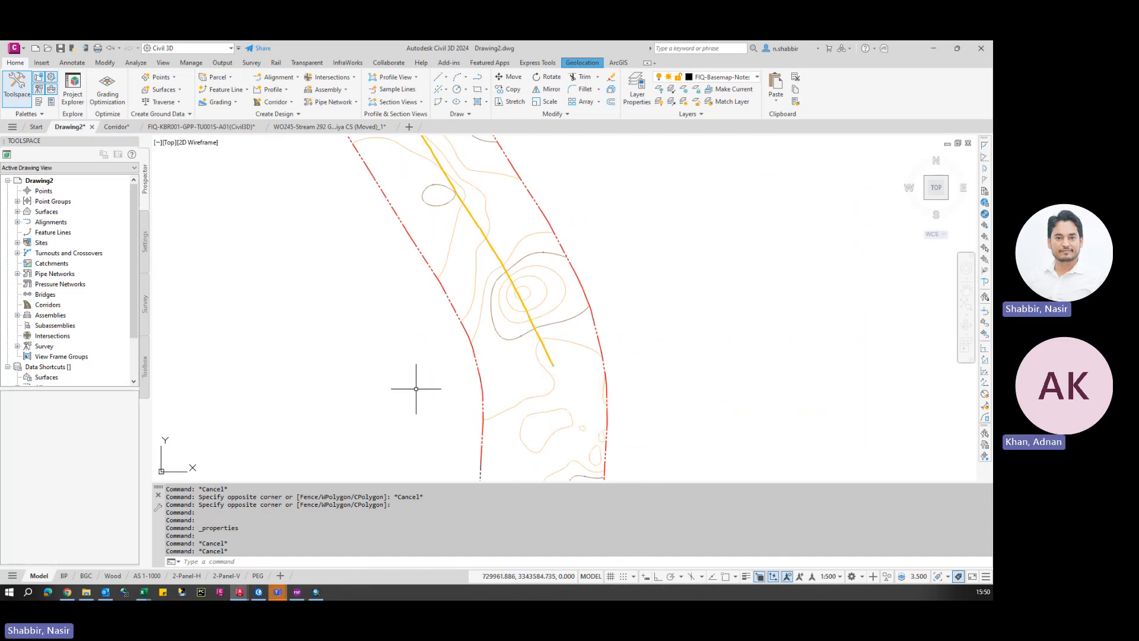
{"action": "left_click", "coordinate": [297, 81]}
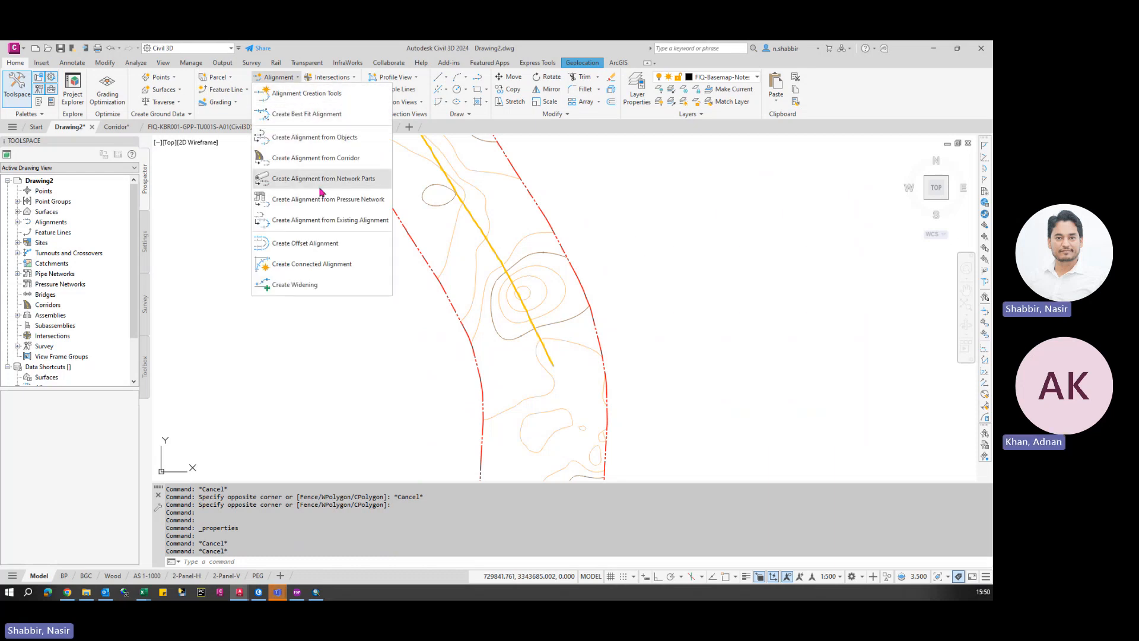
{"action": "left_click", "coordinate": [312, 94]}
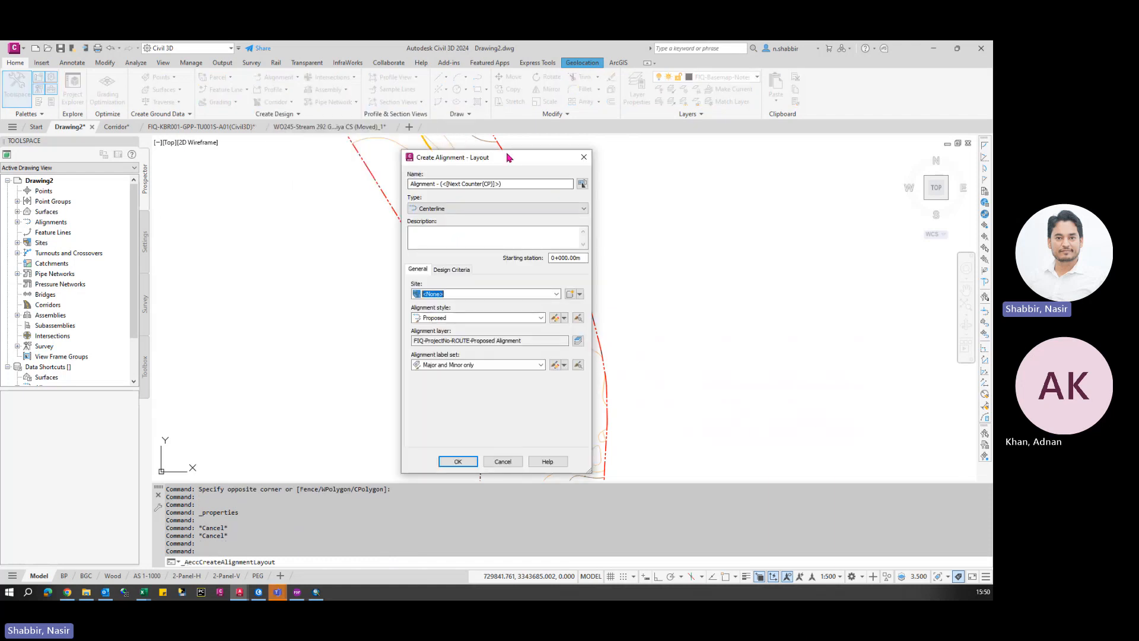
{"action": "left_click_drag", "start_coordinate": [507, 156], "coordinate": [335, 135]}
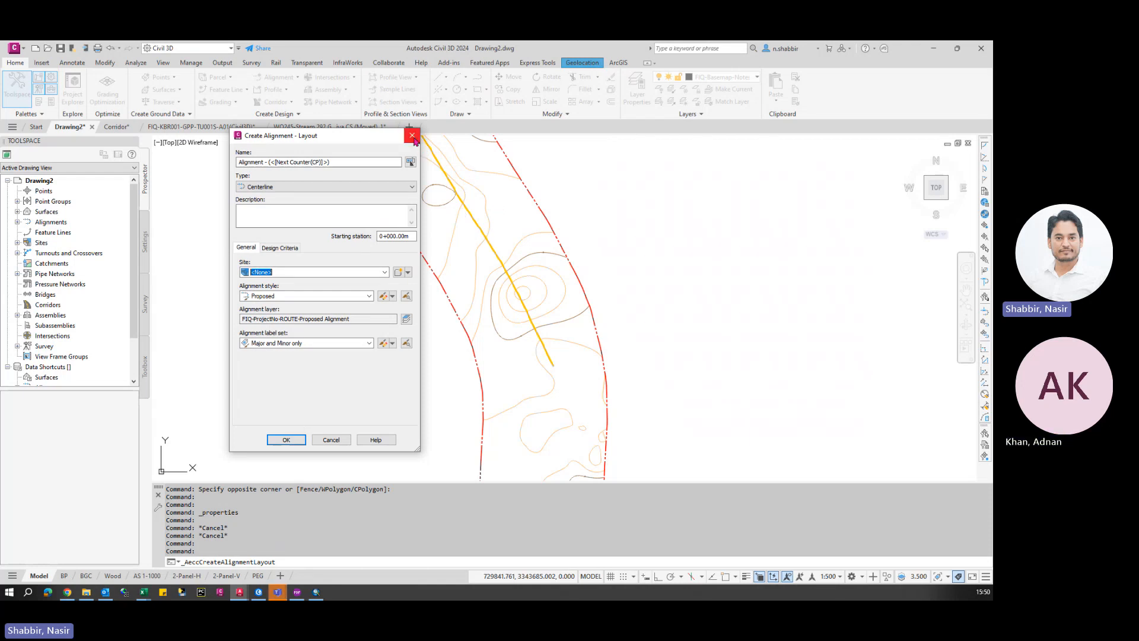
{"action": "key", "text": "Escape"}
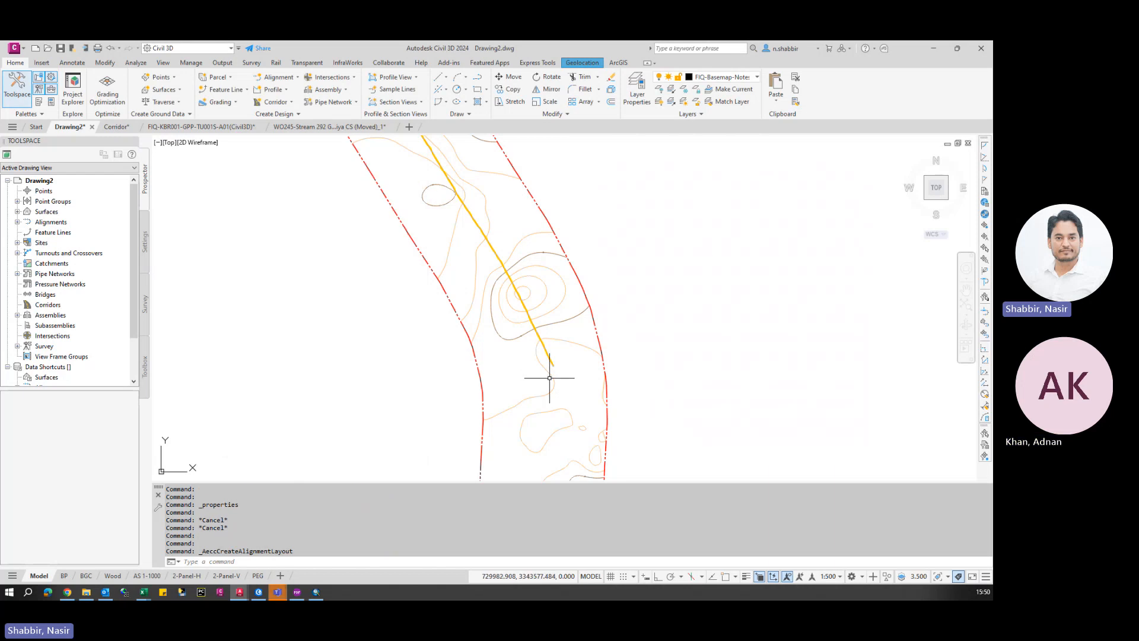
- Try to create an alignment from objects, using the centreline polyline midway along the contoured strip
{"action": "left_click", "coordinate": [277, 77]}
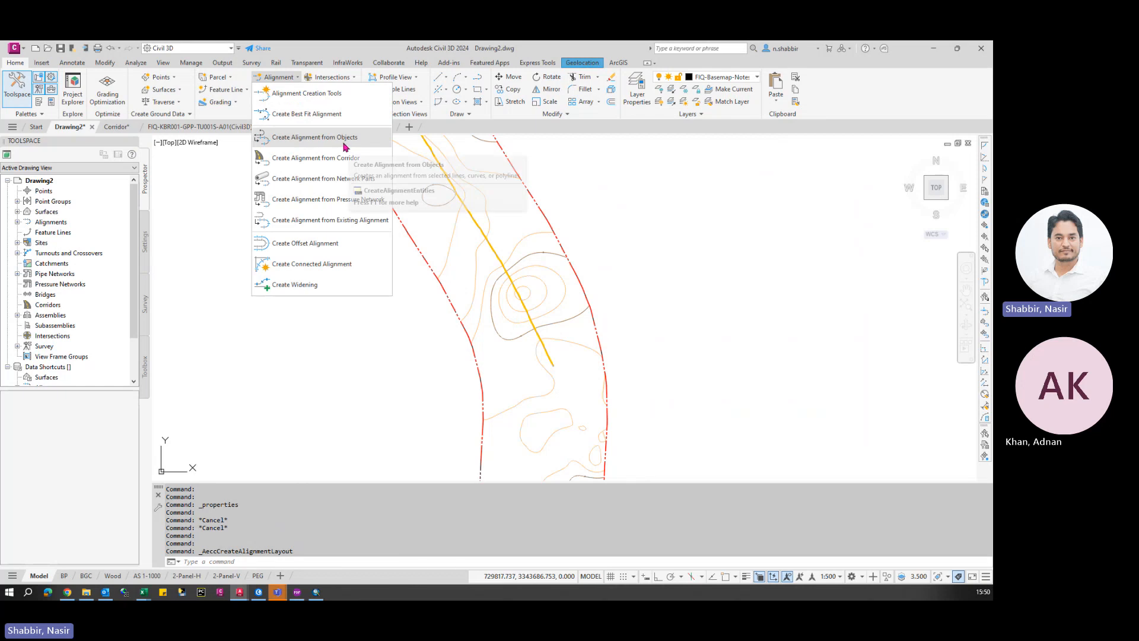
{"action": "left_click", "coordinate": [320, 138]}
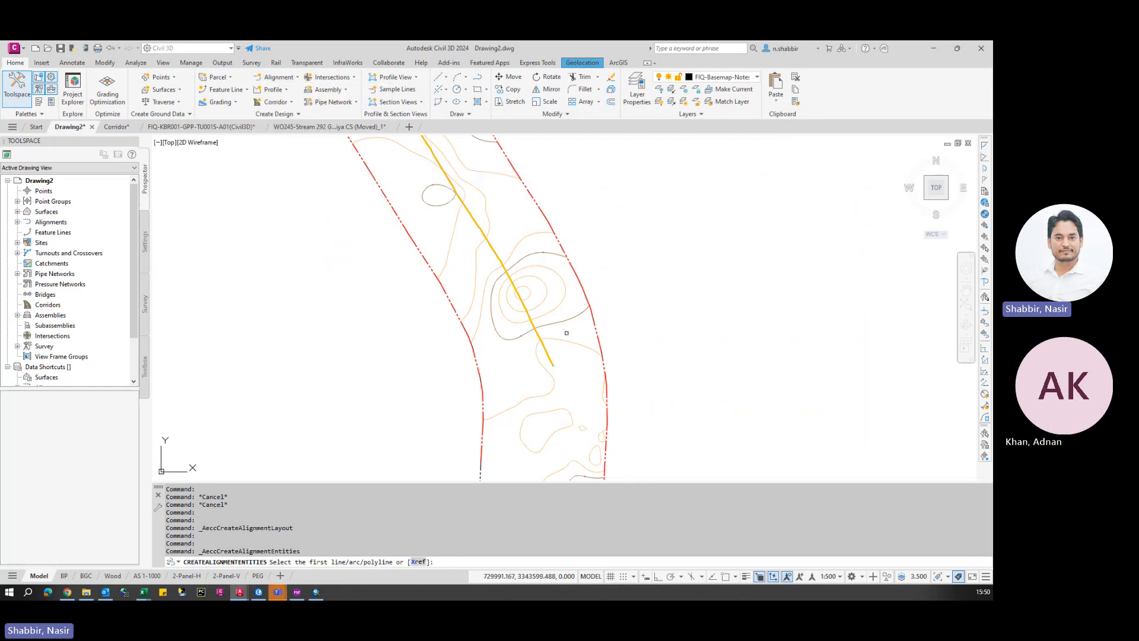
{"action": "scroll", "coordinate": [615, 388], "scroll_direction": "down", "scroll_amount": 5}
{"action": "middle_click_drag", "start_coordinate": [462, 209], "coordinate": [509, 371]}
{"action": "scroll", "coordinate": [458, 295], "scroll_direction": "down", "scroll_amount": 4}
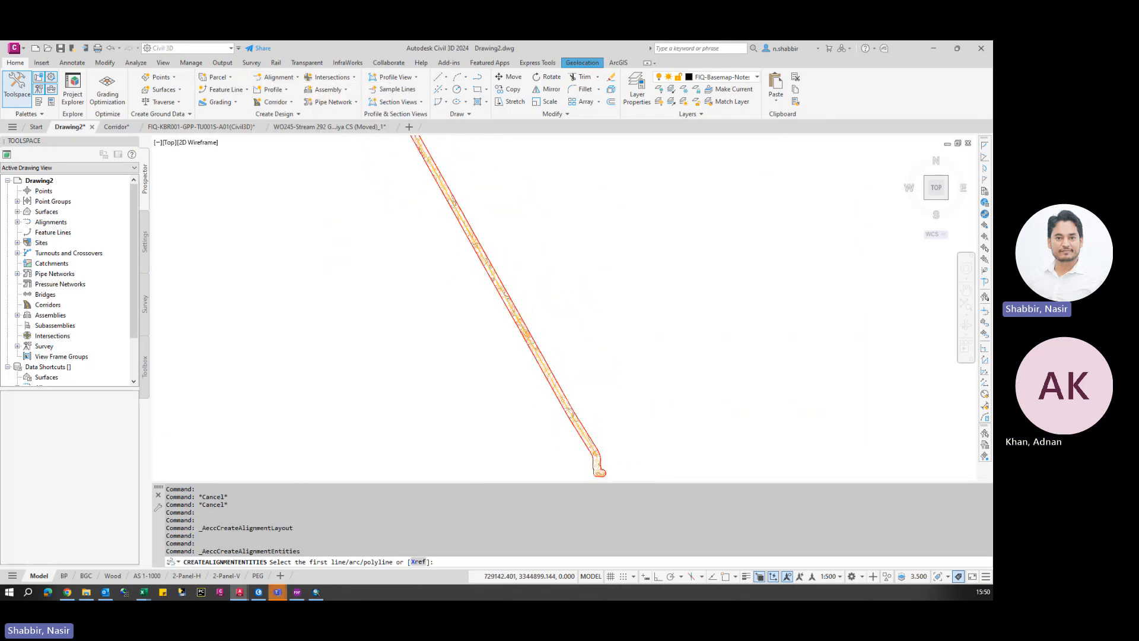
{"action": "scroll", "coordinate": [450, 250], "scroll_direction": "up", "scroll_amount": 2}
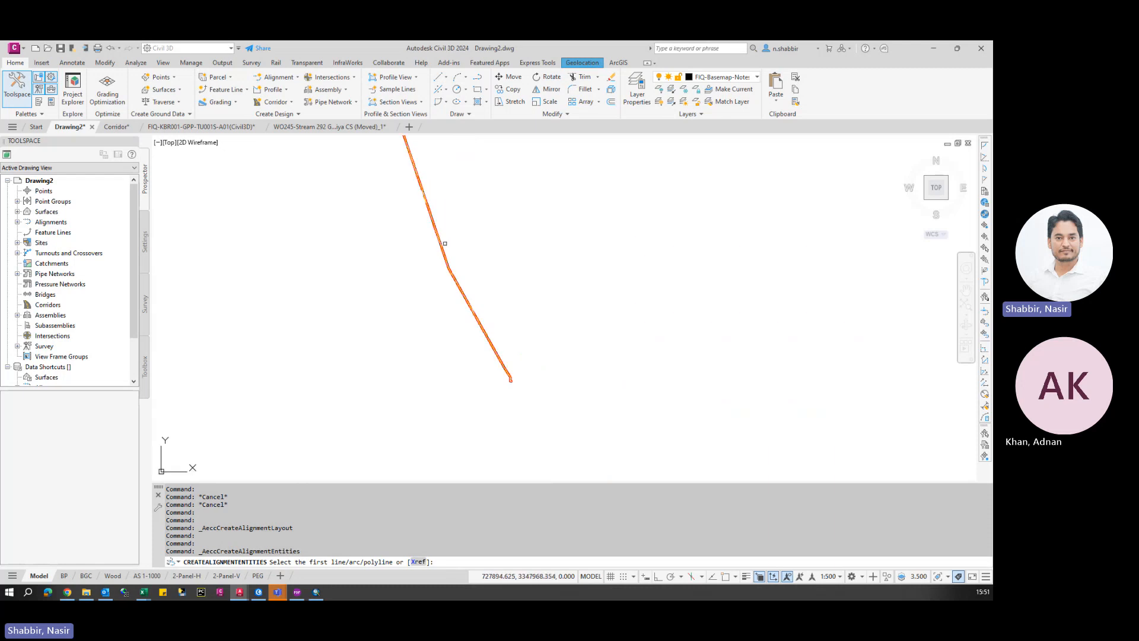
{"action": "scroll", "coordinate": [467, 257], "scroll_direction": "up", "scroll_amount": 2}
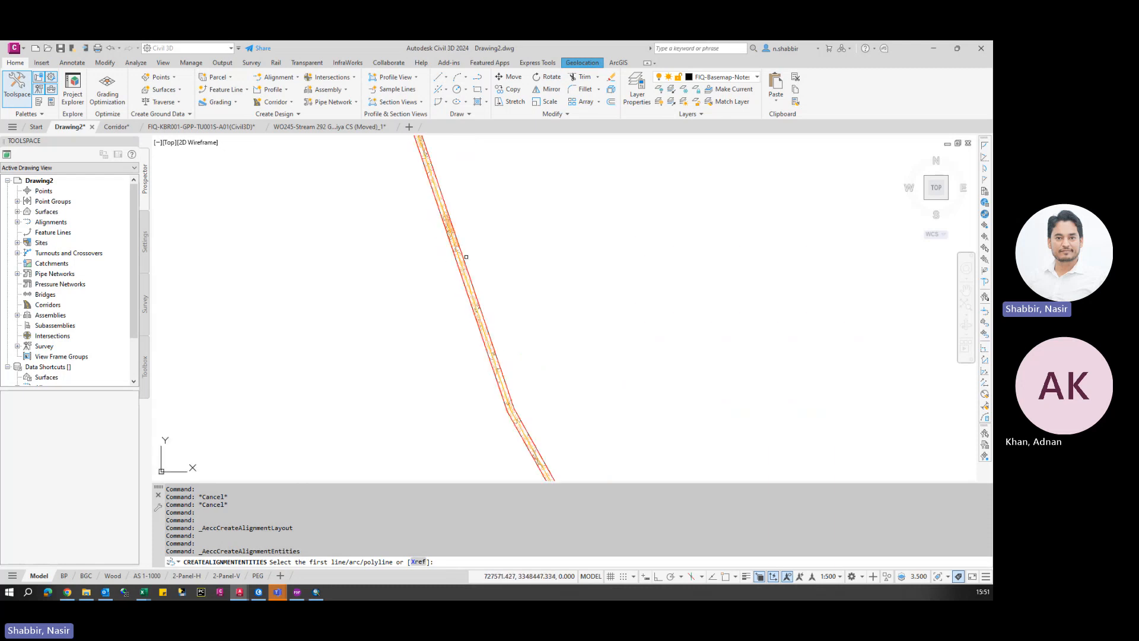
{"action": "scroll", "coordinate": [466, 256], "scroll_direction": "up", "scroll_amount": 2}
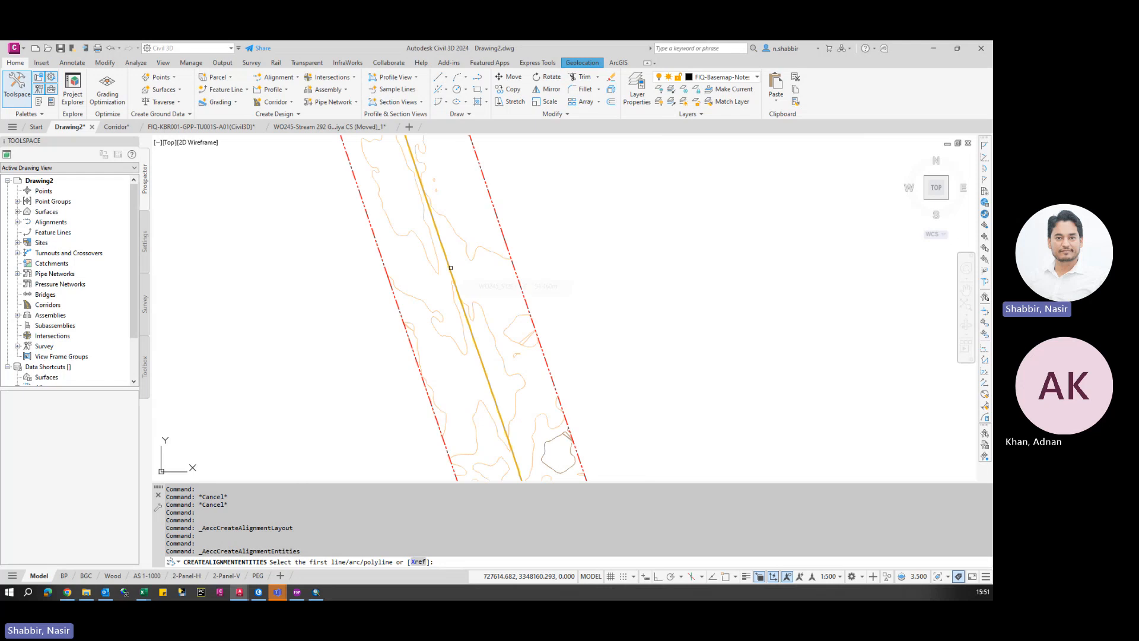
{"action": "left_click", "coordinate": [450, 268]}
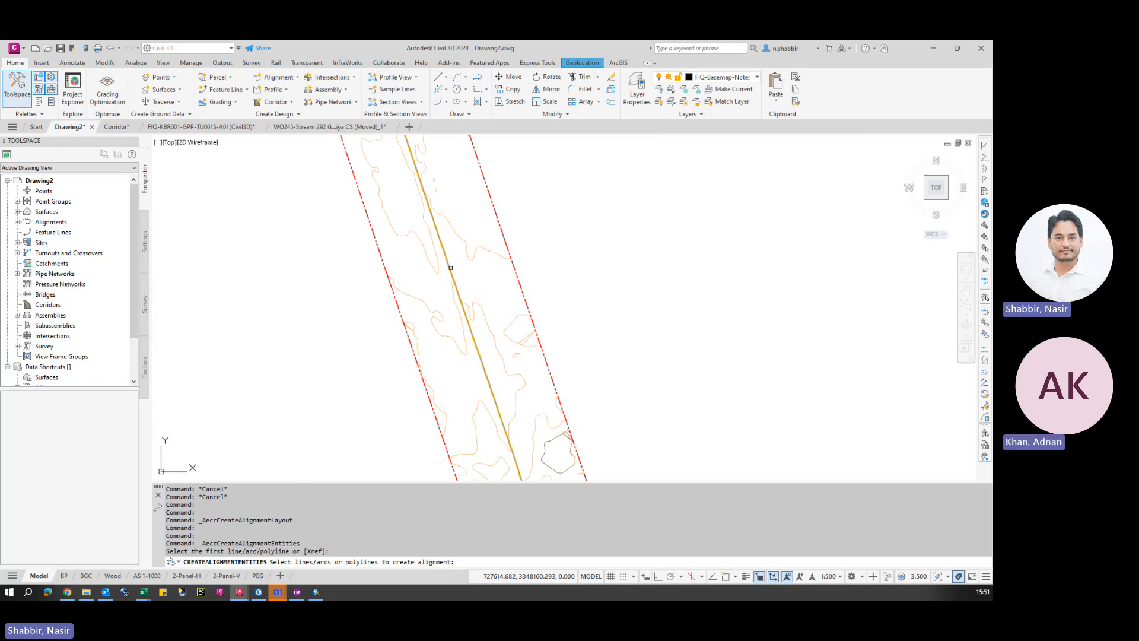
{"action": "scroll", "coordinate": [576, 272], "scroll_direction": "down", "scroll_amount": 8}
{"action": "scroll", "coordinate": [585, 260], "scroll_direction": "up", "scroll_amount": 4}
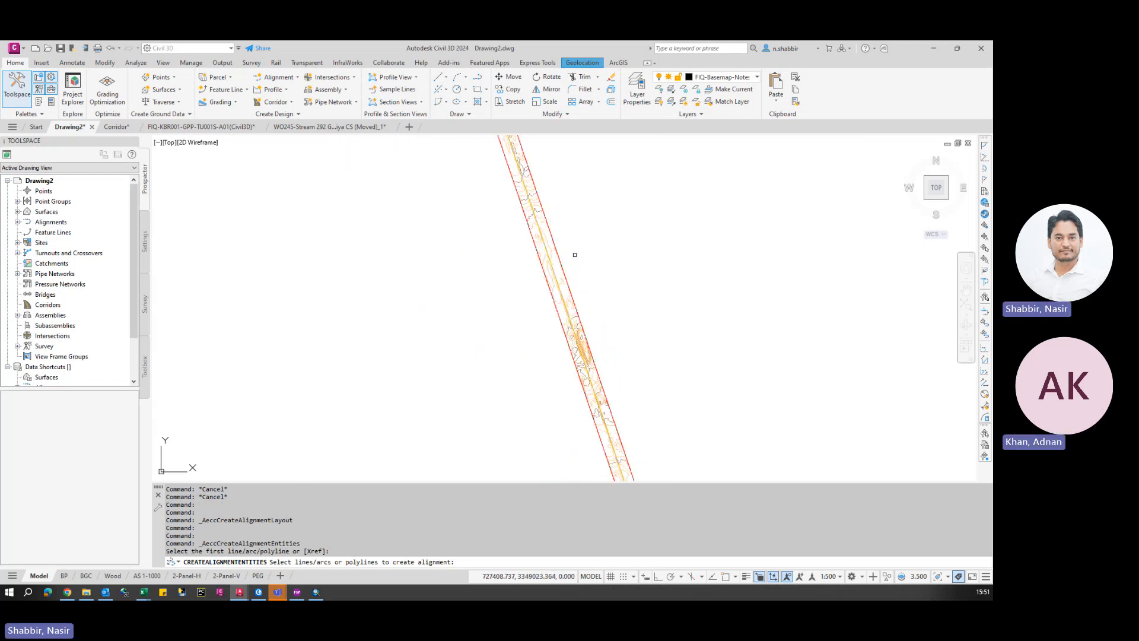
{"action": "scroll", "coordinate": [556, 264], "scroll_direction": "up", "scroll_amount": 1}
{"action": "key", "text": "Escape"}
- Retry the alignment creation from objects, picking the centreline polyline farther north, and cancel the command
{"action": "key", "text": "Return"}
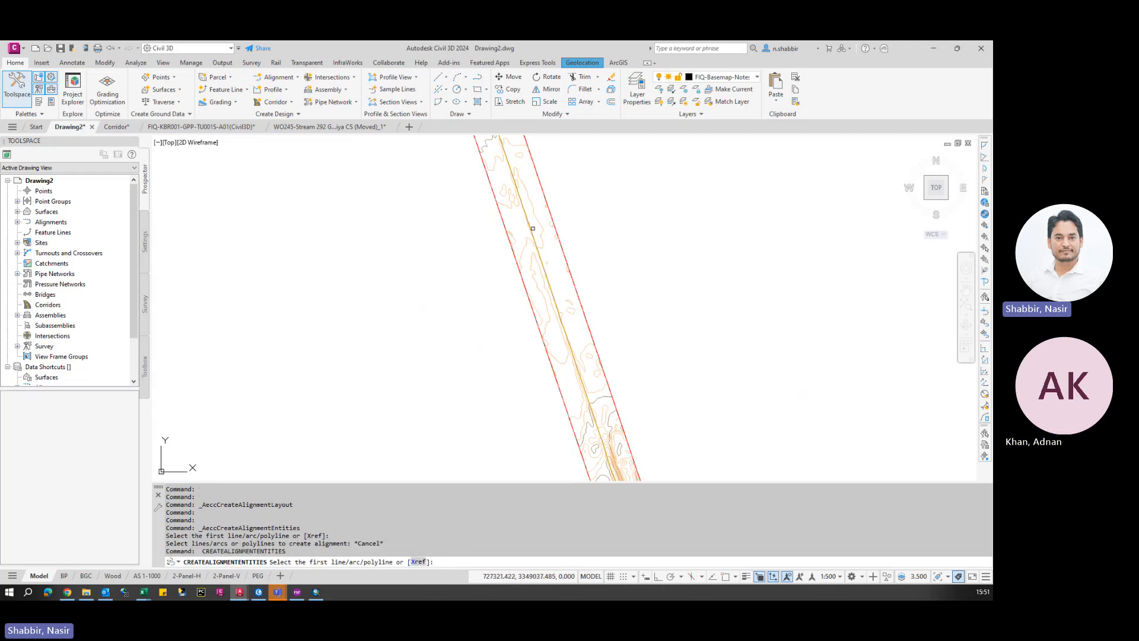
{"action": "scroll", "coordinate": [519, 210], "scroll_direction": "up", "scroll_amount": 3}
{"action": "scroll", "coordinate": [519, 210], "scroll_direction": "up", "scroll_amount": 4}
{"action": "left_click", "coordinate": [528, 200]}
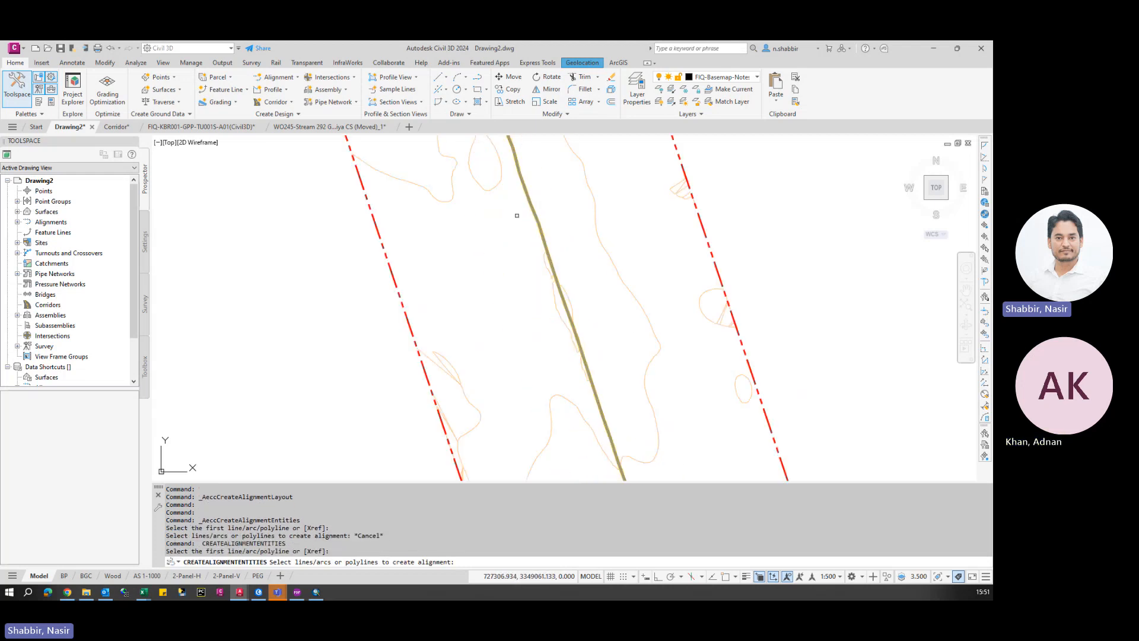
{"action": "key", "text": "Escape"}
{"action": "key", "text": "Escape"}
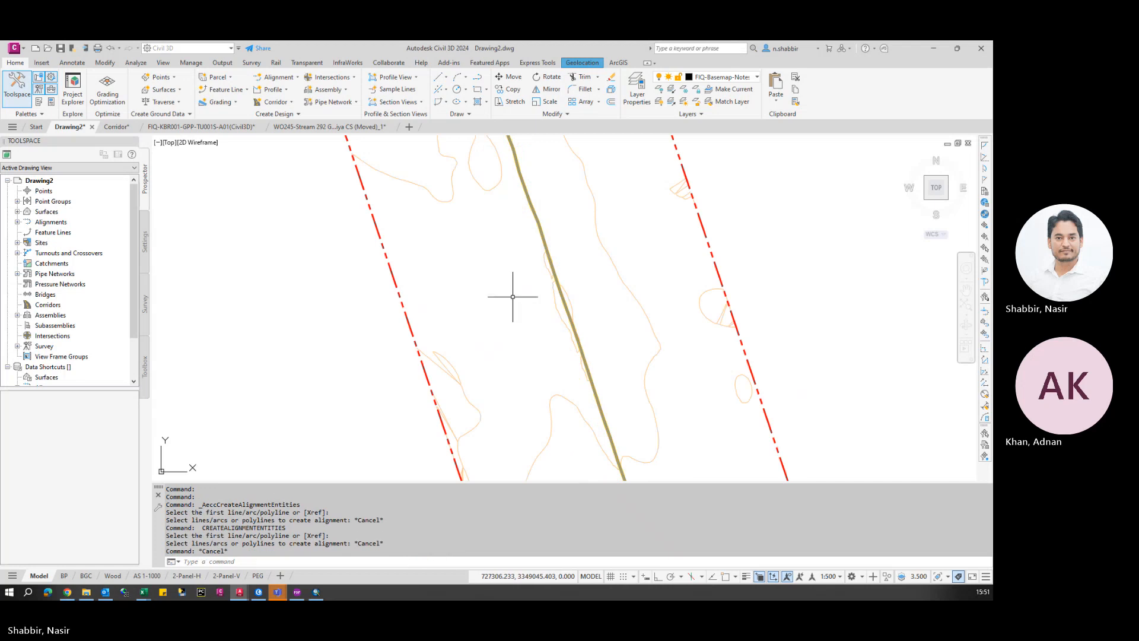
- Create an alignment from the centreline polyline in its existing direction, adding curves between tangents with a 200 m default radius and erasing existing entities
{"action": "key", "text": "Return"}
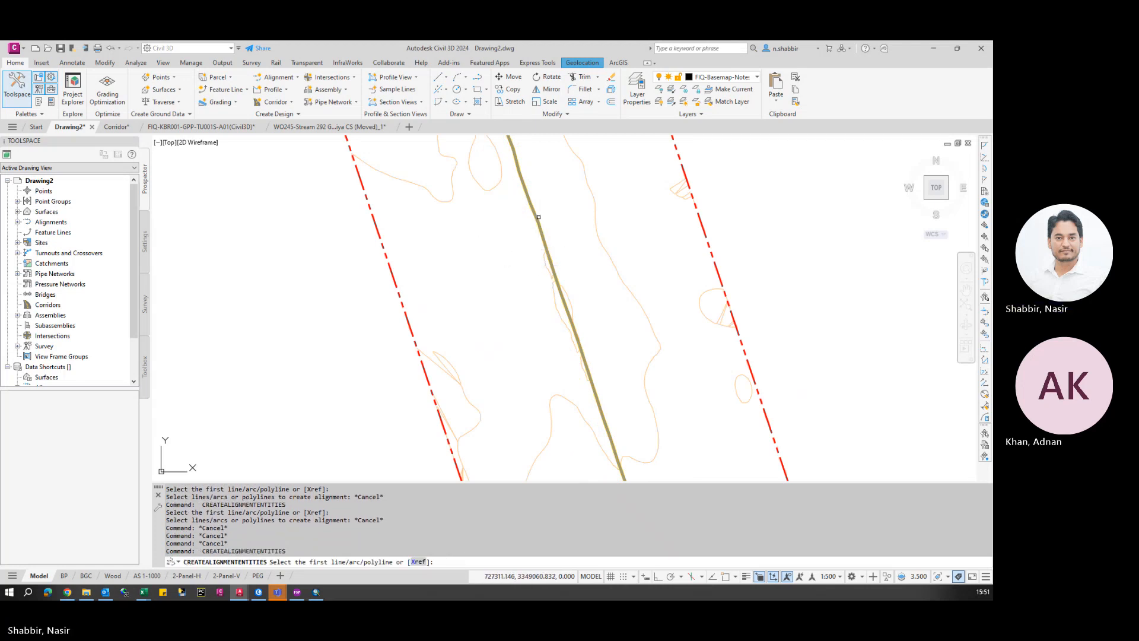
{"action": "left_click", "coordinate": [538, 217]}
{"action": "key", "text": "Return"}
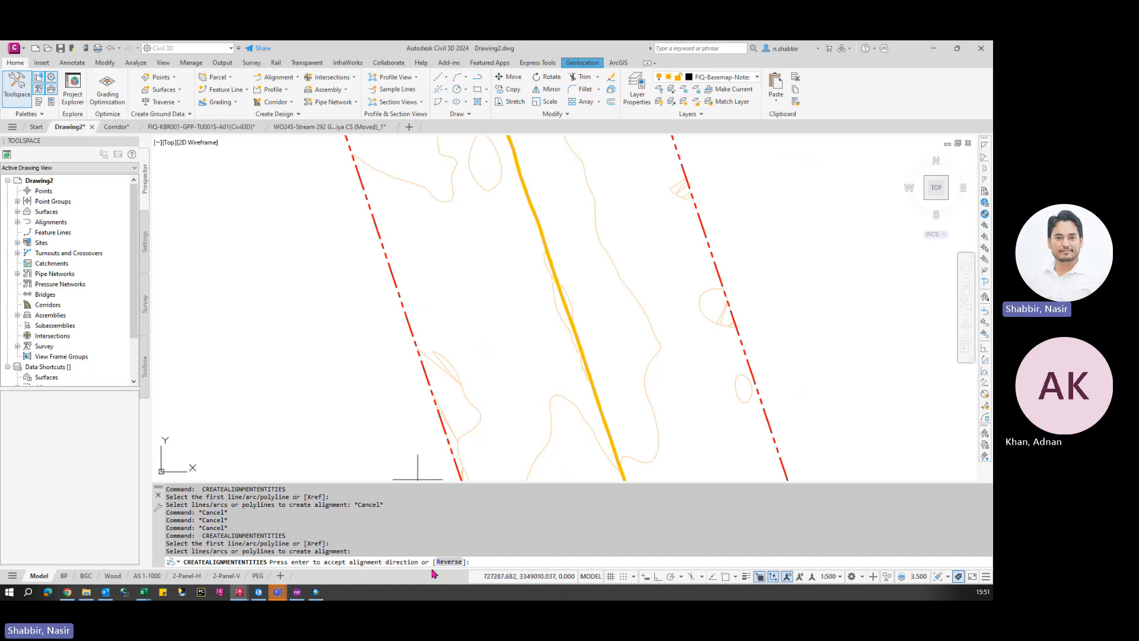
{"action": "scroll", "coordinate": [566, 276], "scroll_direction": "down", "scroll_amount": 9}
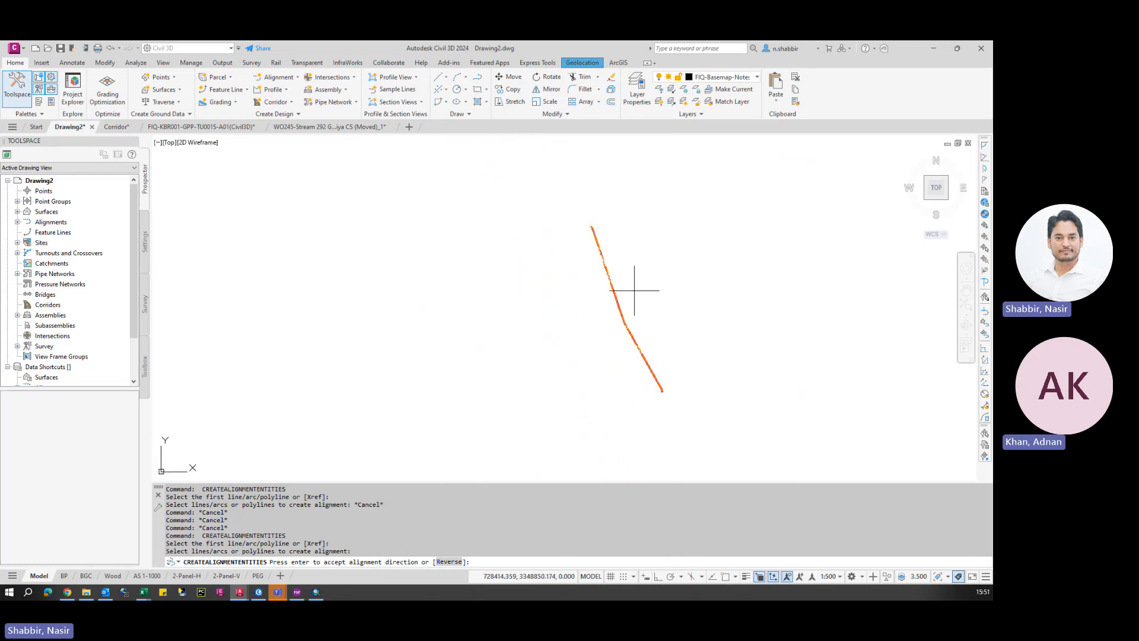
{"action": "scroll", "coordinate": [617, 267], "scroll_direction": "up", "scroll_amount": 3}
{"action": "scroll", "coordinate": [555, 200], "scroll_direction": "up", "scroll_amount": 3}
{"action": "scroll", "coordinate": [534, 237], "scroll_direction": "down", "scroll_amount": 7}
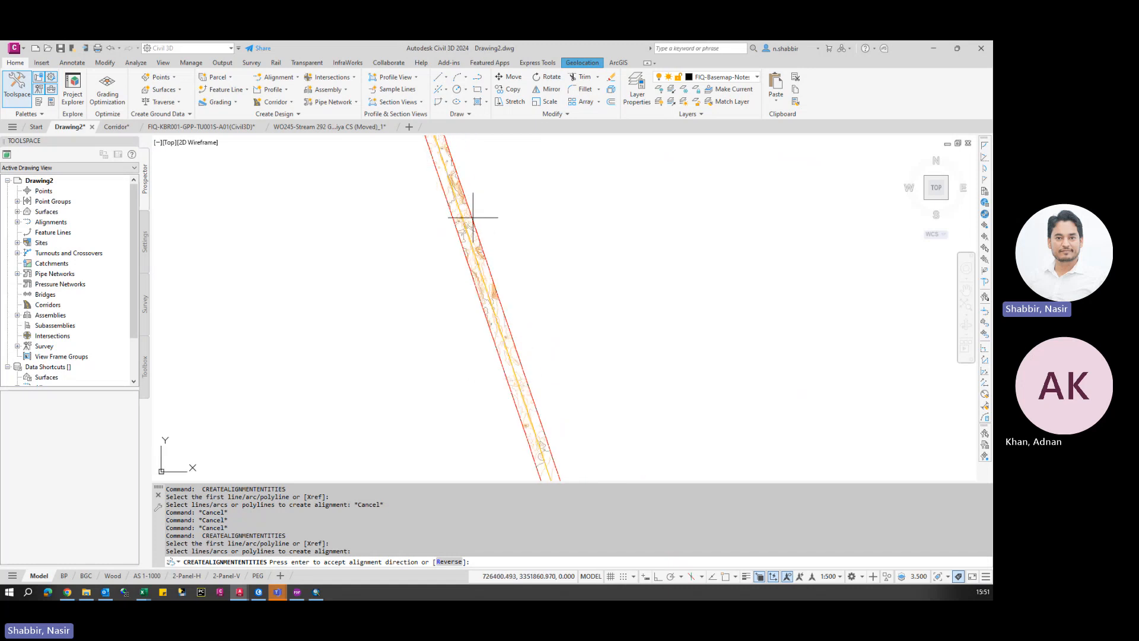
{"action": "scroll", "coordinate": [459, 184], "scroll_direction": "down", "scroll_amount": 3}
{"action": "scroll", "coordinate": [526, 348], "scroll_direction": "up", "scroll_amount": 5}
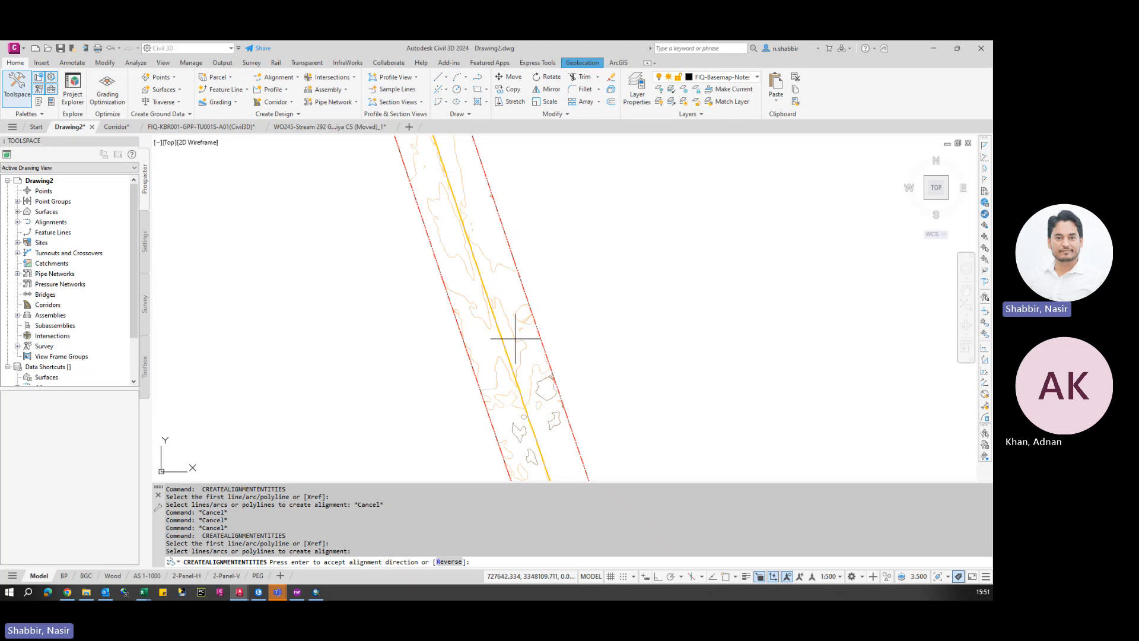
{"action": "key", "text": "Return"}
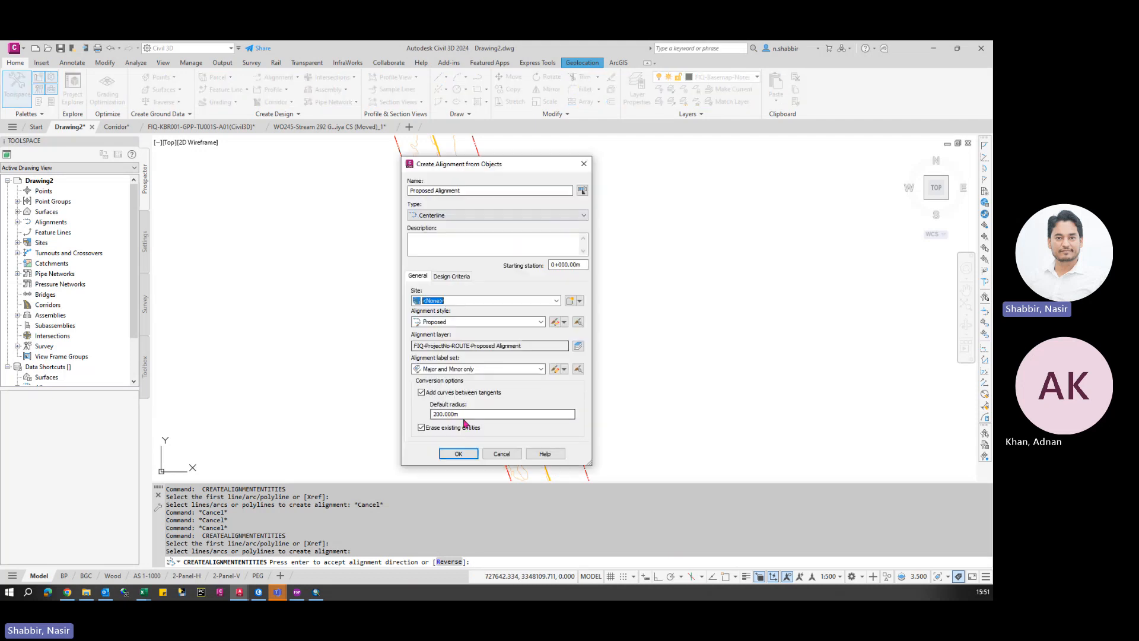
{"action": "left_click", "coordinate": [458, 453]}
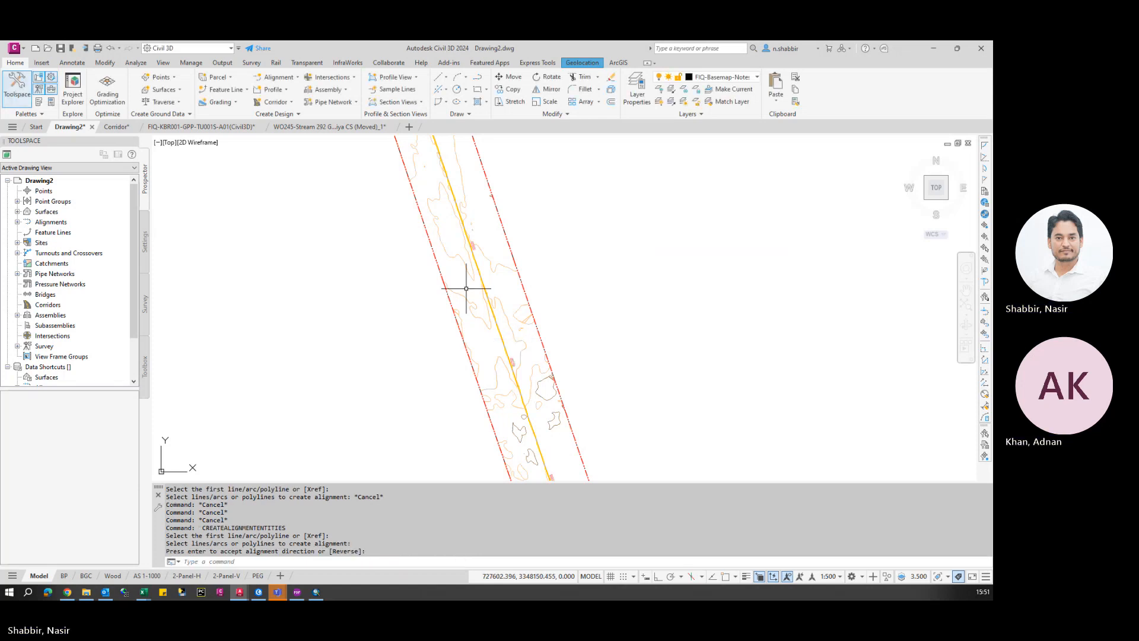
- Inspect the new alignment along the contoured strip, checking its southern end and the station labelling at its northern end
{"action": "scroll", "coordinate": [460, 261], "scroll_direction": "up", "scroll_amount": 5}
{"action": "scroll", "coordinate": [533, 274], "scroll_direction": "down", "scroll_amount": 10}
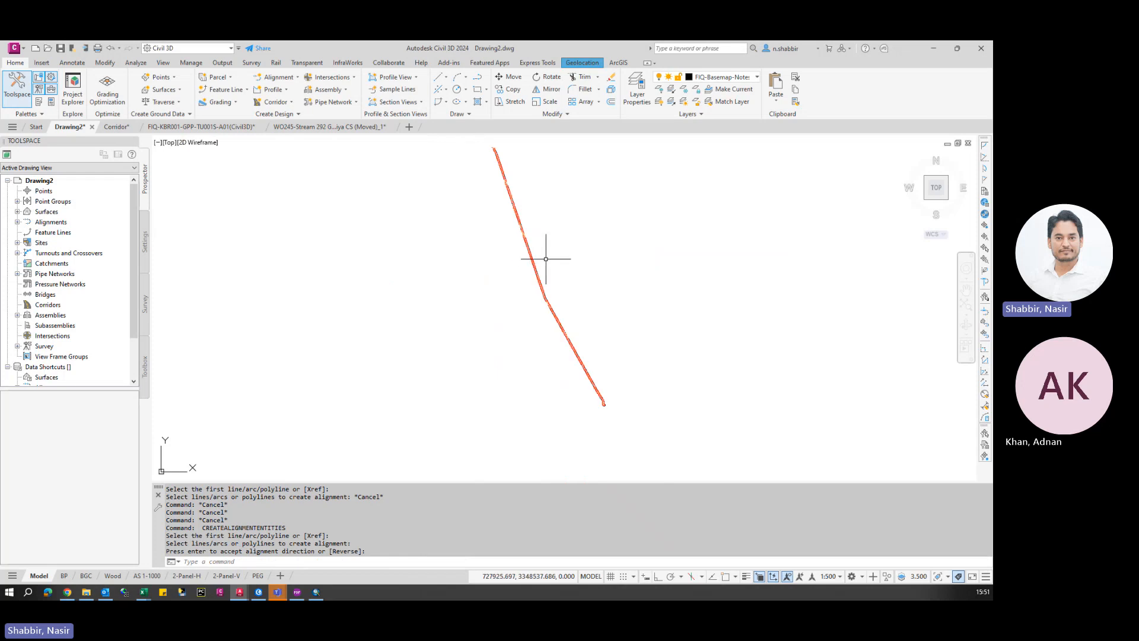
{"action": "scroll", "coordinate": [599, 368], "scroll_direction": "up", "scroll_amount": 8}
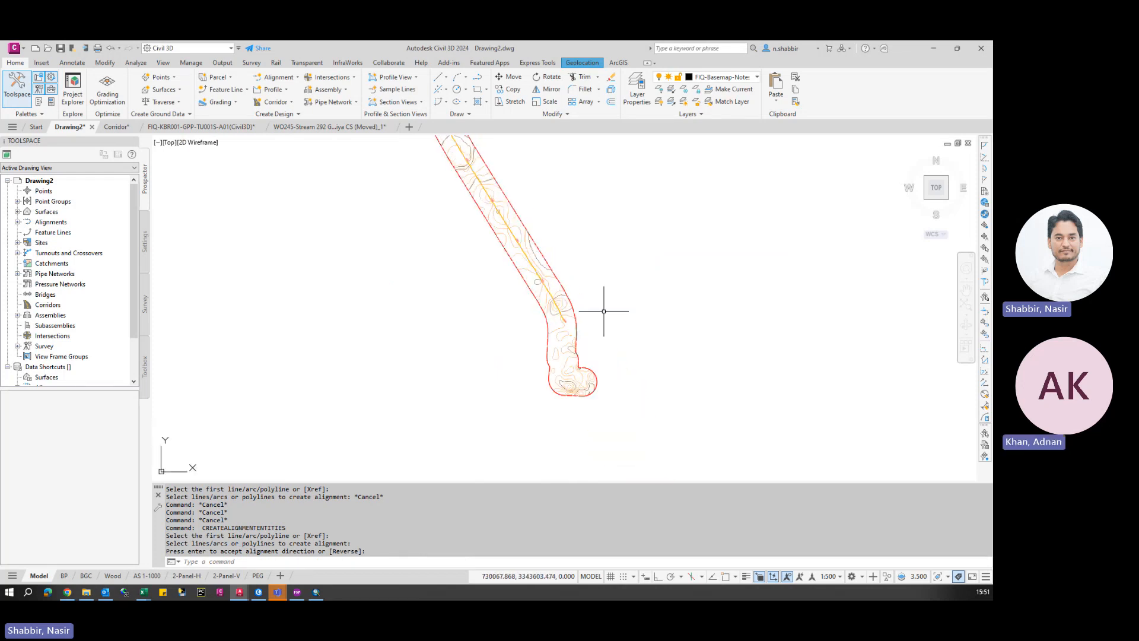
{"action": "scroll", "coordinate": [526, 363], "scroll_direction": "up", "scroll_amount": 3}
{"action": "scroll", "coordinate": [578, 386], "scroll_direction": "down", "scroll_amount": 10}
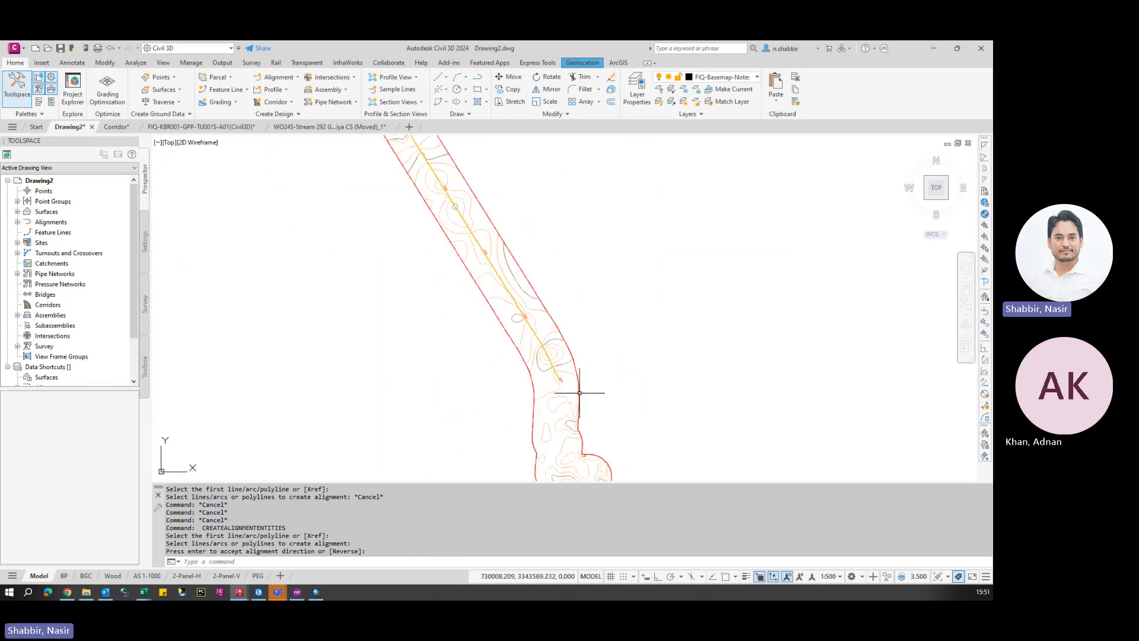
{"action": "scroll", "coordinate": [475, 363], "scroll_direction": "up", "scroll_amount": 6}
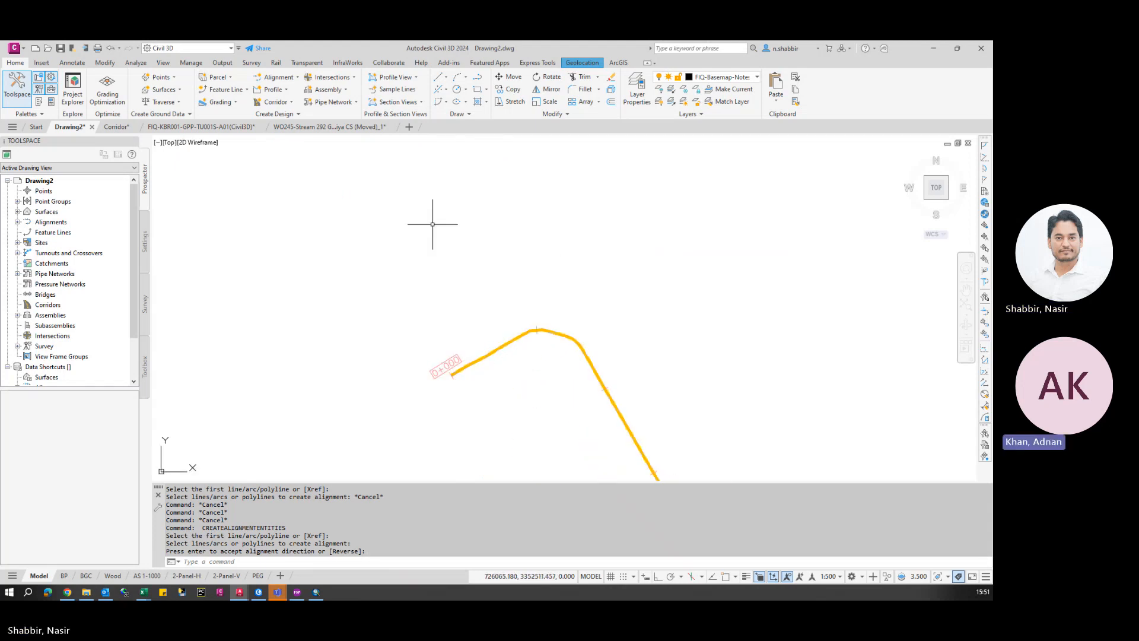
{"action": "scroll", "coordinate": [454, 236], "scroll_direction": "down", "scroll_amount": 10}
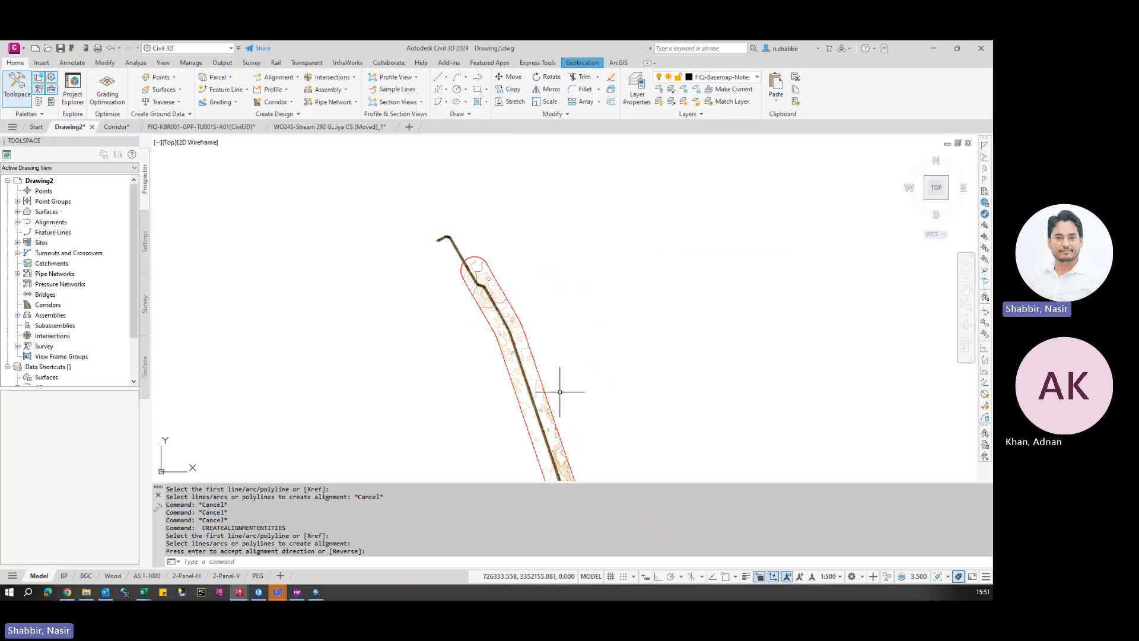
{"action": "scroll", "coordinate": [468, 188], "scroll_direction": "down", "scroll_amount": 5}
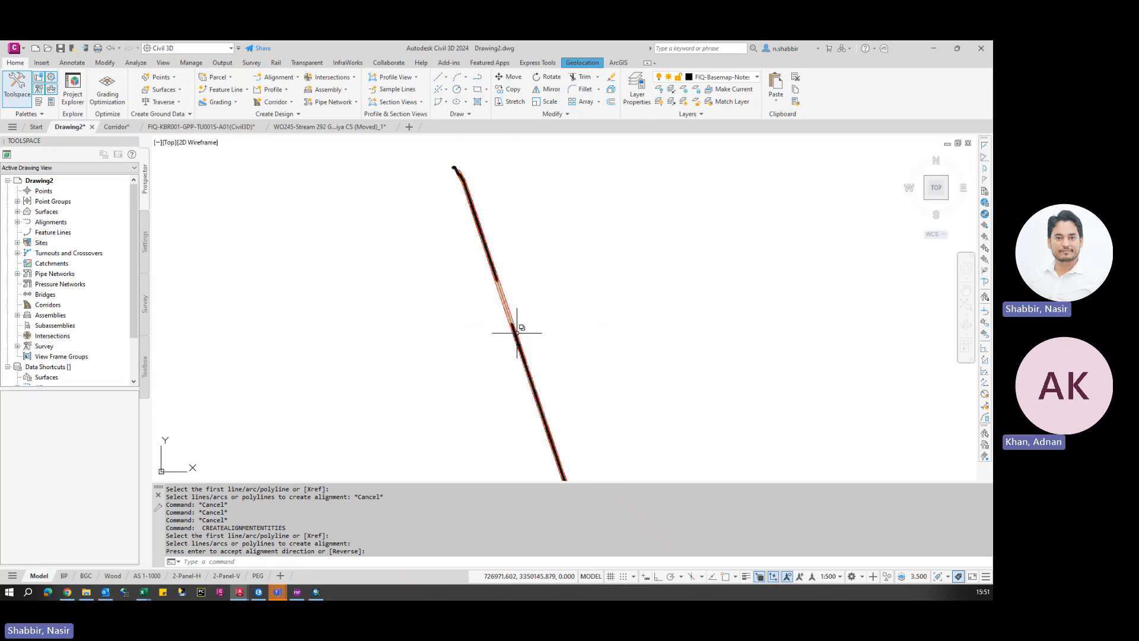
{"action": "mouse_move", "coordinate": [516, 333]}
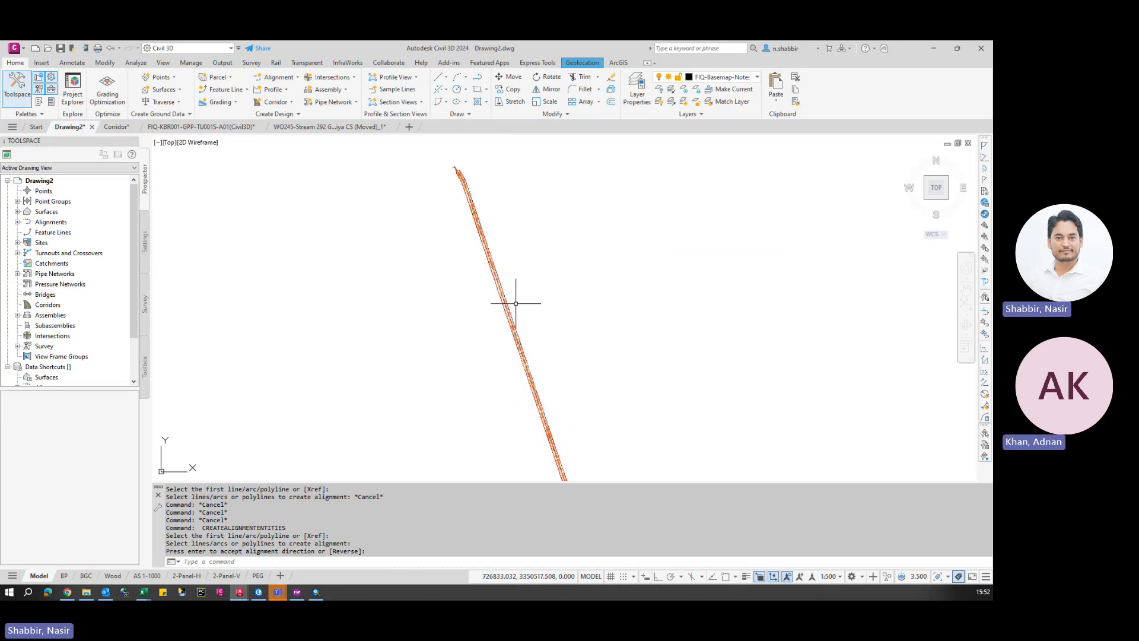
- Undo the alignment creation and the preceding global width change on the centreline polyline
{"action": "key", "text": "Escape"}
{"action": "key", "text": "Escape"}
{"action": "key", "text": "Return"}
{"action": "key", "text": "Return"}
{"action": "key", "text": "Return"}
{"action": "key", "text": "Return"}
{"action": "key", "text": "Return"}
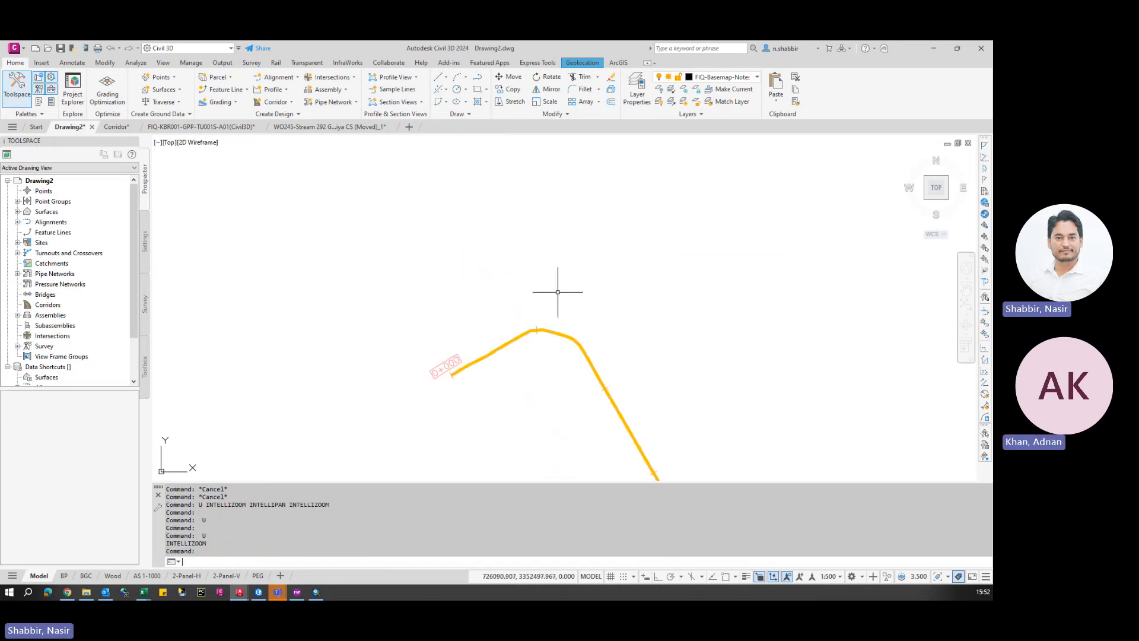
{"action": "key", "text": "Return"}
{"action": "key", "text": "Return"}
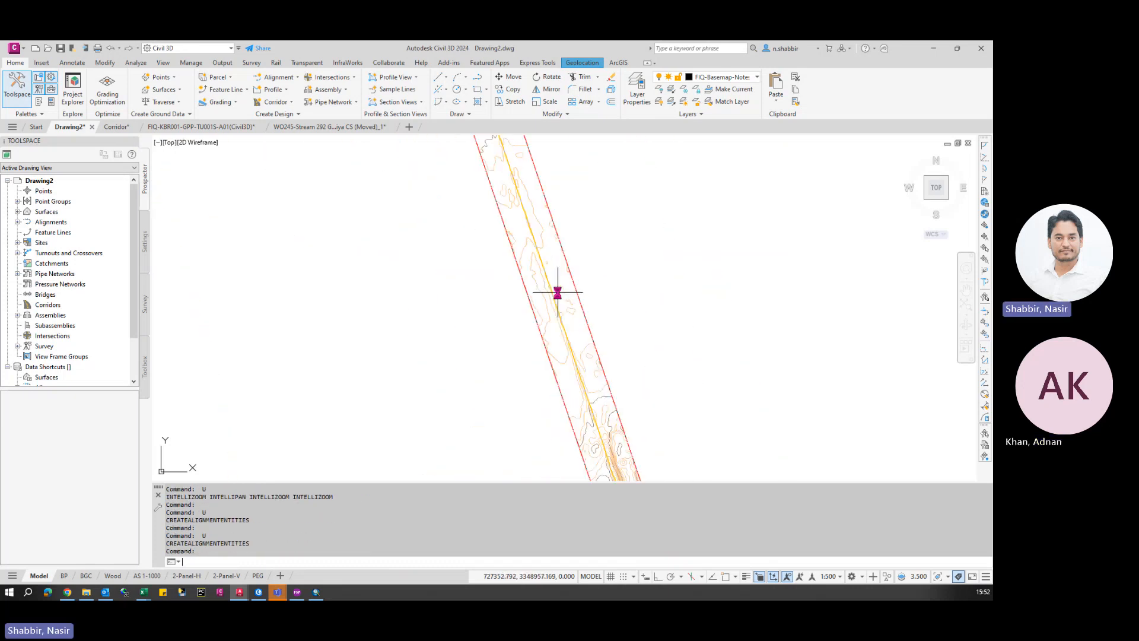
{"action": "key", "text": "Return"}
{"action": "key", "text": "Return"}
{"action": "key", "text": "Return"}
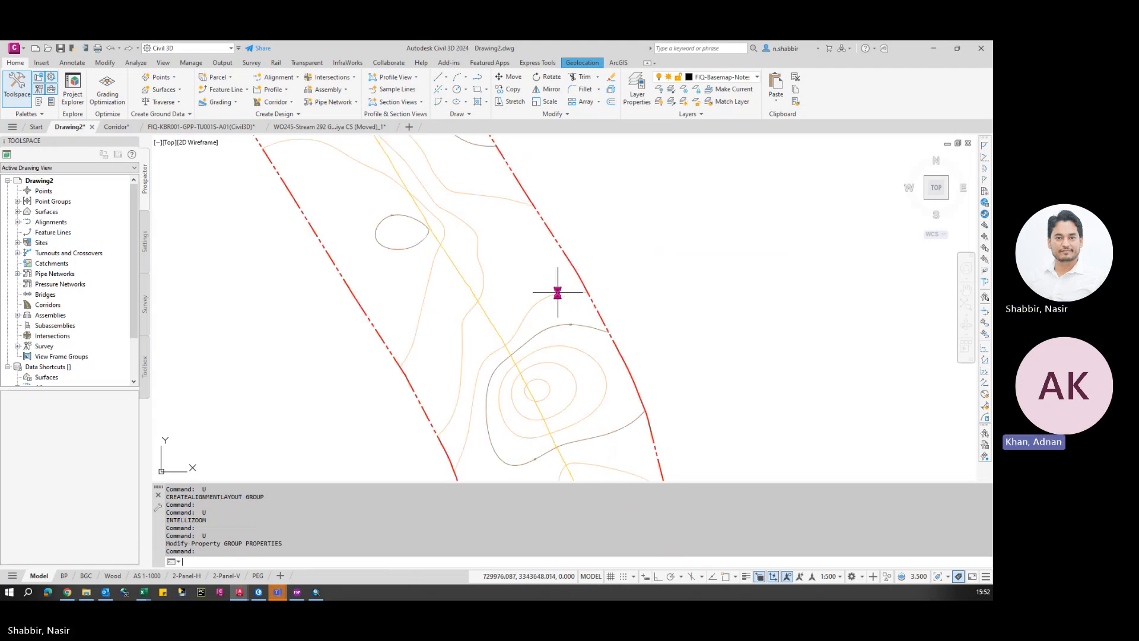
{"action": "key", "text": "Escape"}
{"action": "key", "text": "Escape"}
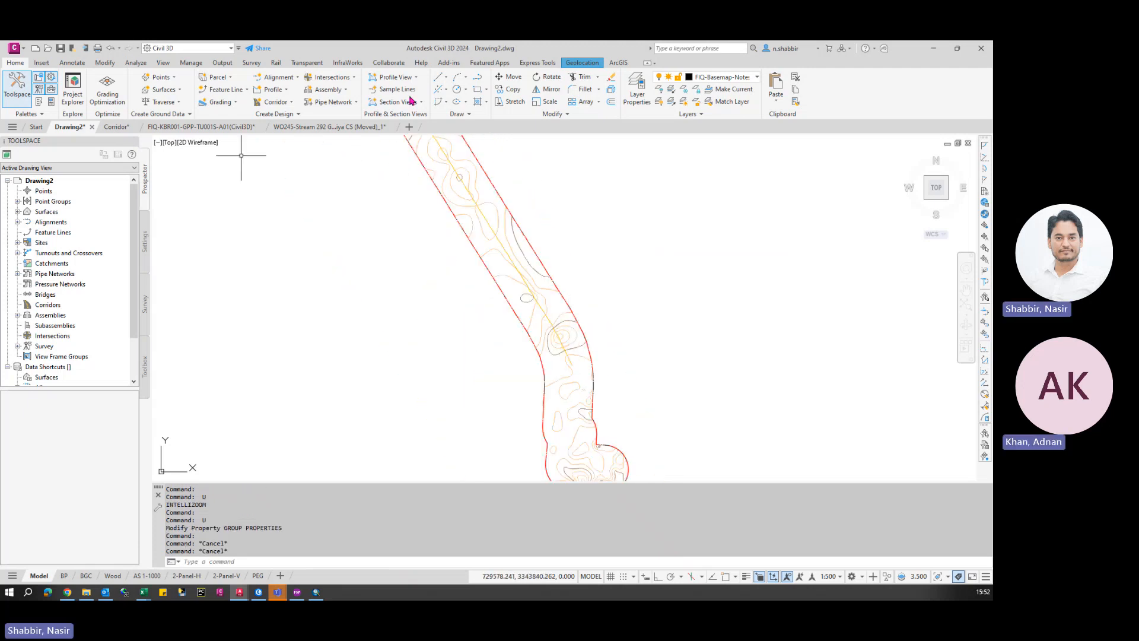
- Create the Proposed Alignment from the centreline polyline in its existing direction, without curves between tangents and erasing existing entities
{"action": "left_click", "coordinate": [287, 79]}
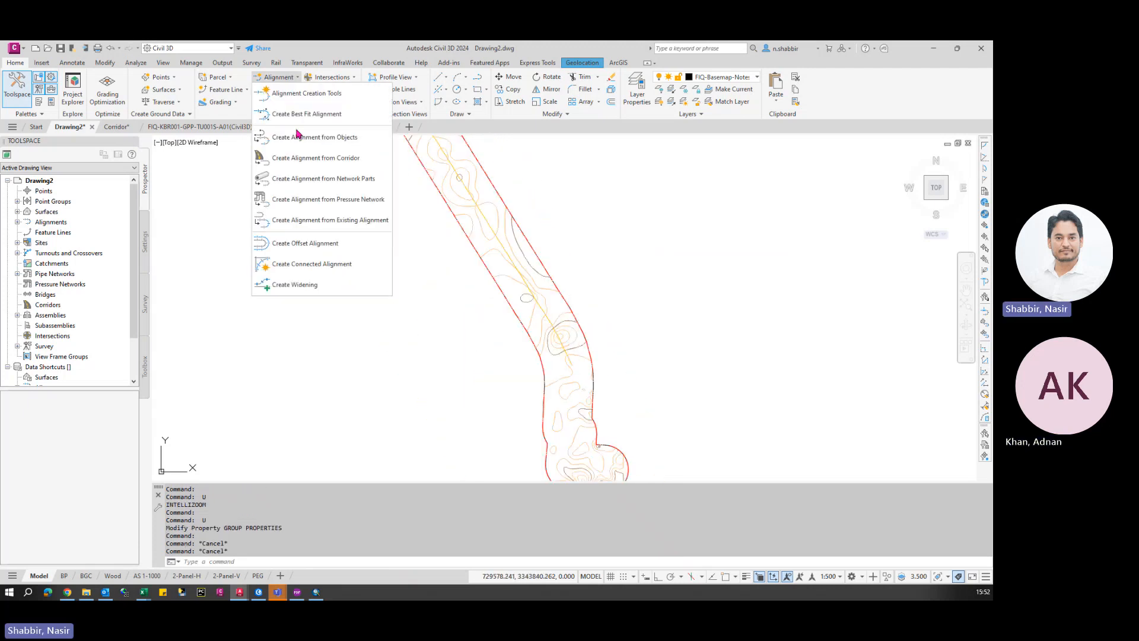
{"action": "left_click", "coordinate": [334, 137]}
{"action": "mouse_move", "coordinate": [552, 445]}
{"action": "middle_mouse_down"}
{"action": "mouse_move", "coordinate": [546, 377]}
{"action": "mouse_move", "coordinate": [503, 279]}
{"action": "mouse_move", "coordinate": [543, 390]}
{"action": "middle_mouse_up"}
{"action": "scroll", "coordinate": [503, 232], "scroll_direction": "down", "scroll_amount": 2}
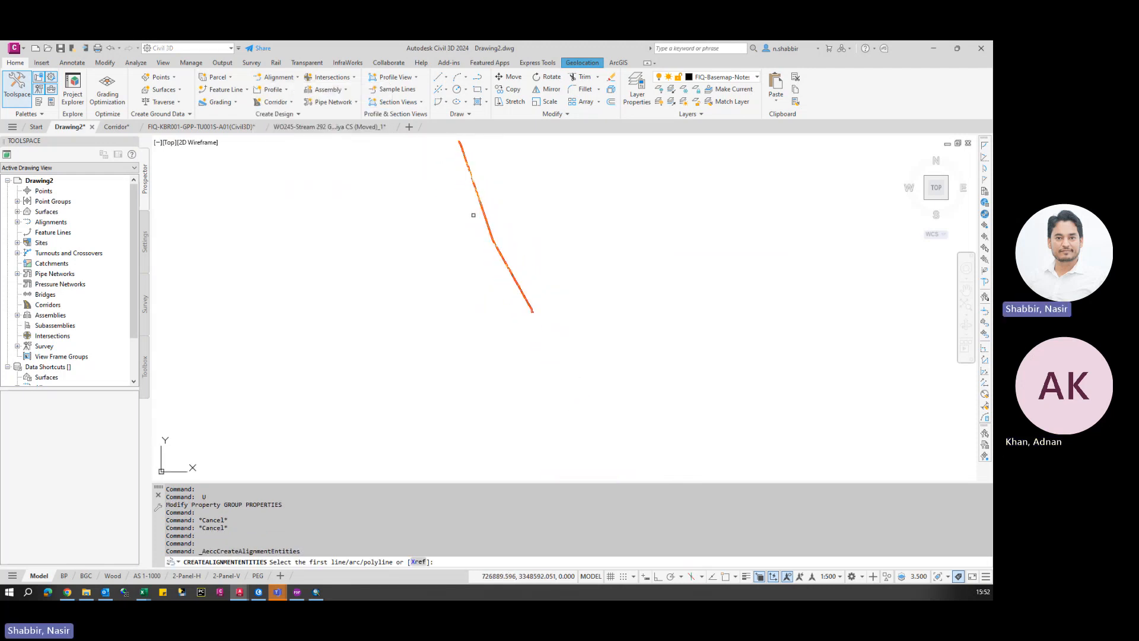
{"action": "scroll", "coordinate": [410, 235], "scroll_direction": "up", "scroll_amount": 5}
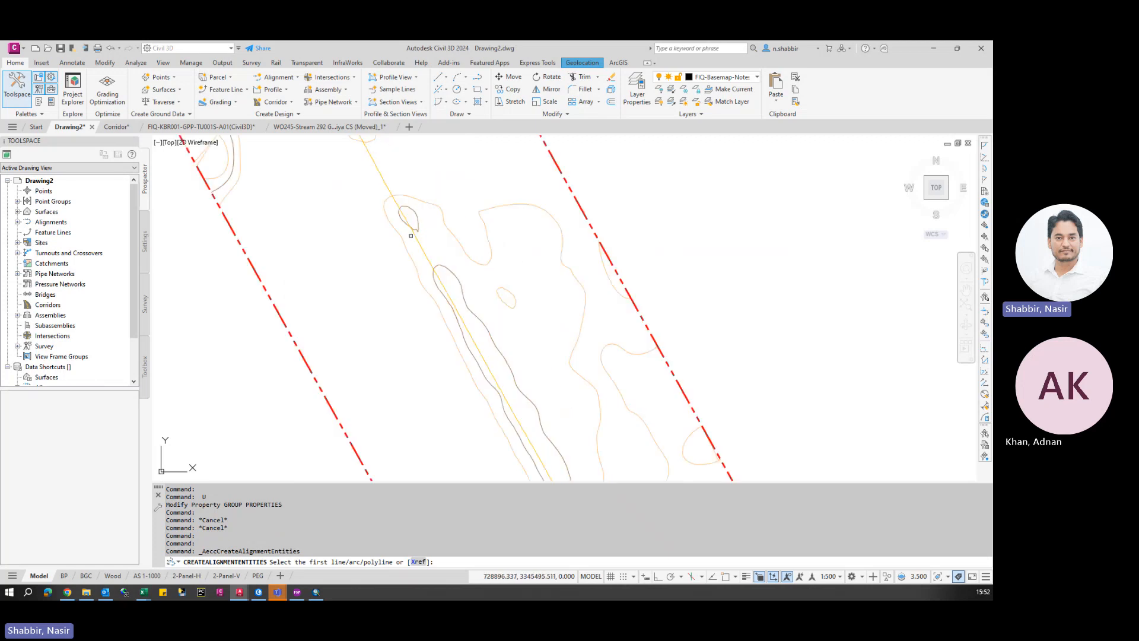
{"action": "left_click", "coordinate": [420, 241]}
{"action": "key", "text": "Return"}
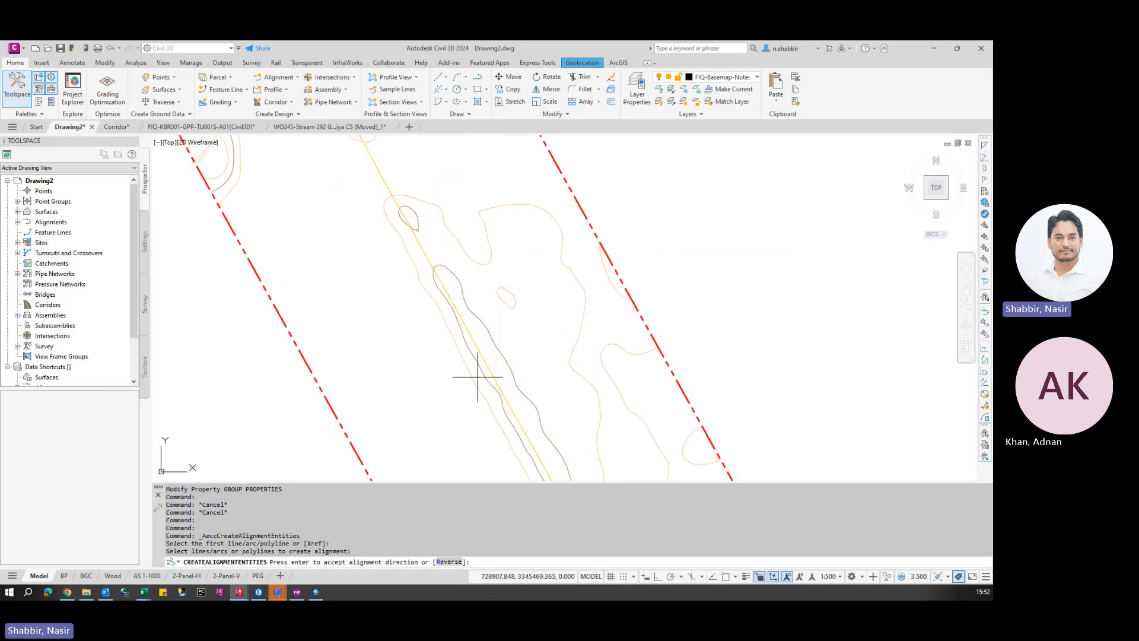
{"action": "key", "text": "Return"}
{"action": "left_click", "coordinate": [437, 392]}
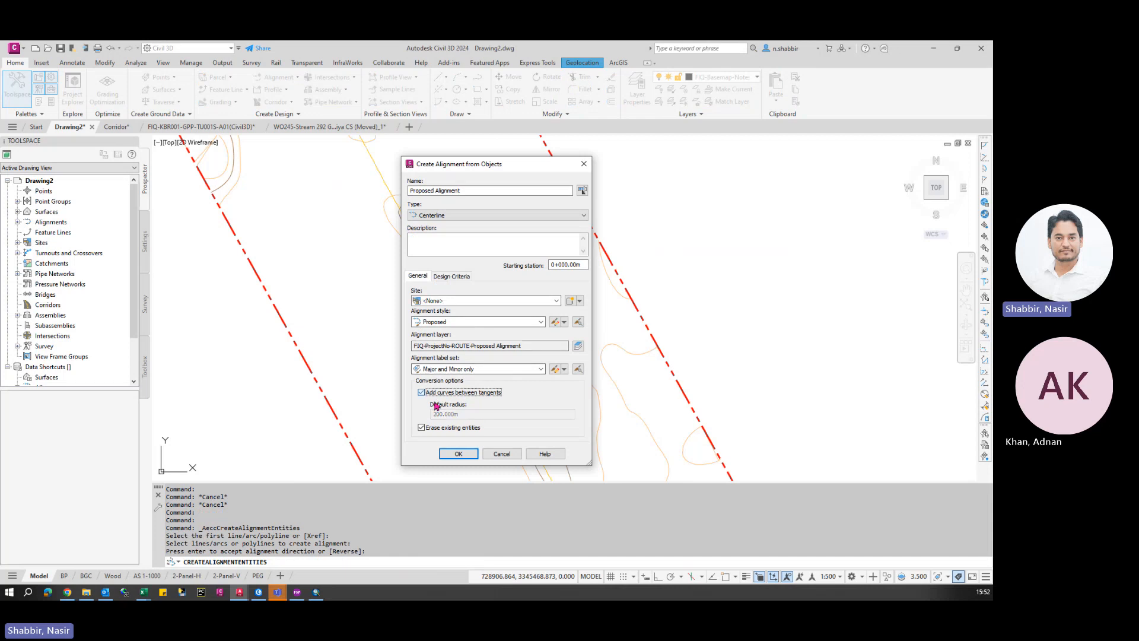
{"action": "left_click", "coordinate": [459, 453]}
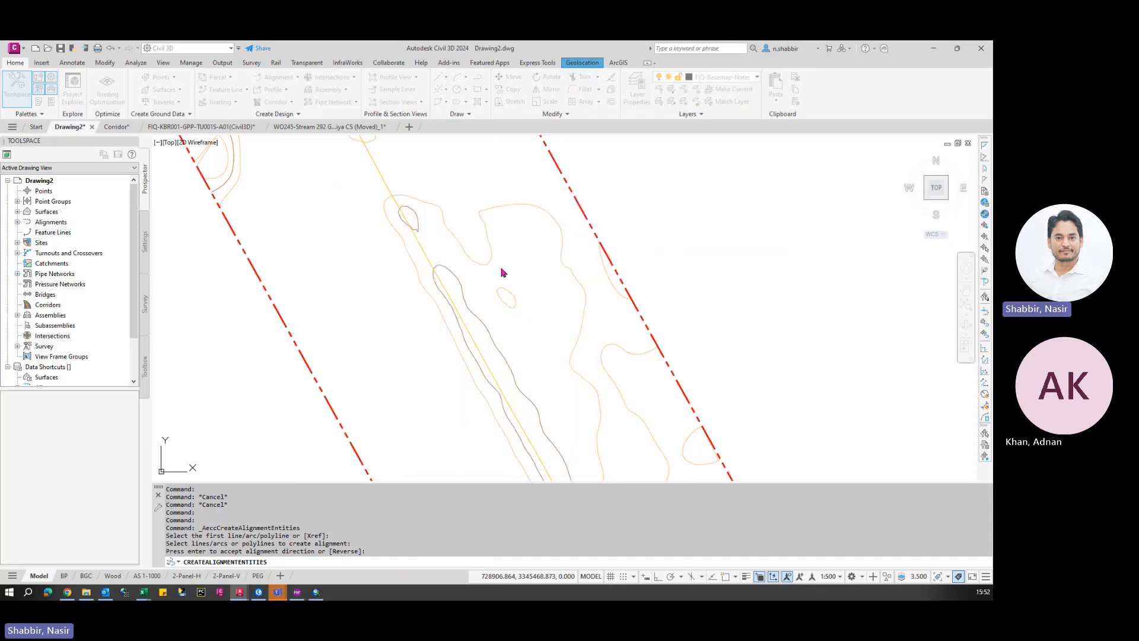
- Check the alignment's 0+000 station label at the southern end and start saving the drawing as a new file
{"action": "scroll", "coordinate": [489, 183], "scroll_direction": "down", "scroll_amount": 6}
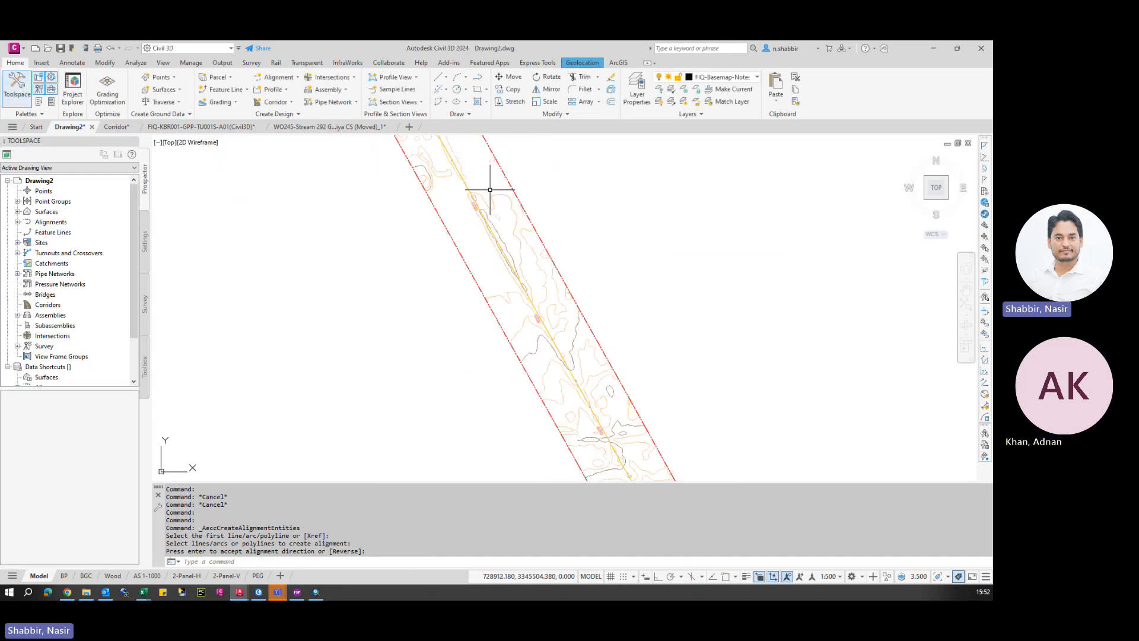
{"action": "scroll", "coordinate": [547, 322], "scroll_direction": "up", "scroll_amount": 10}
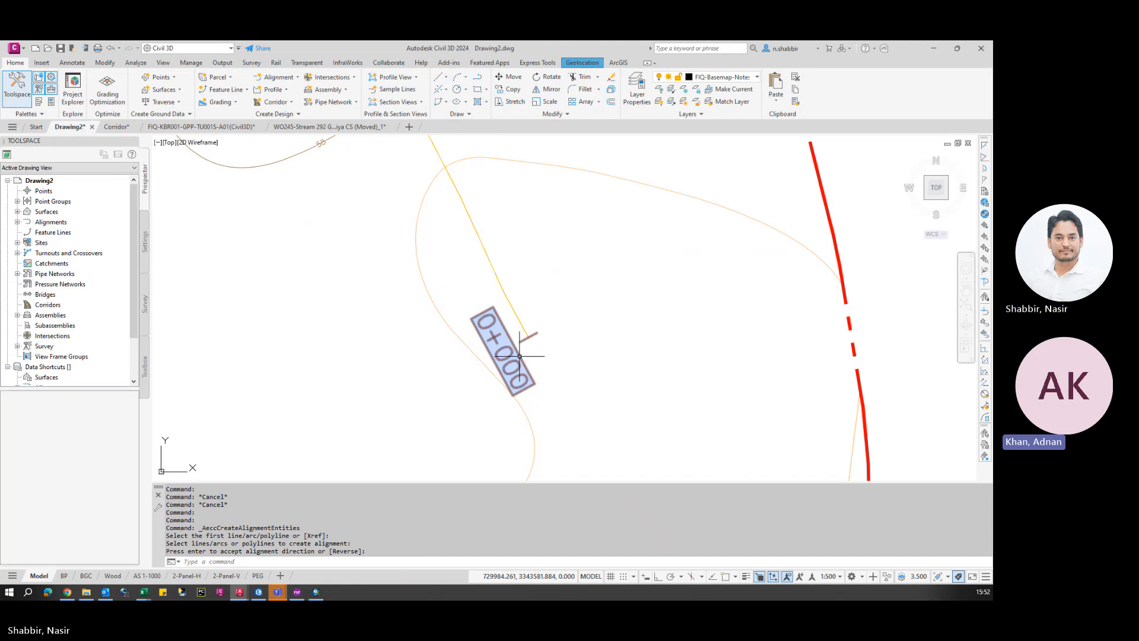
{"action": "scroll", "coordinate": [538, 373], "scroll_direction": "down", "scroll_amount": 10}
{"action": "scroll", "coordinate": [538, 373], "scroll_direction": "down", "scroll_amount": 2}
{"action": "middle_click_drag", "start_coordinate": [505, 272], "coordinate": [508, 344]}
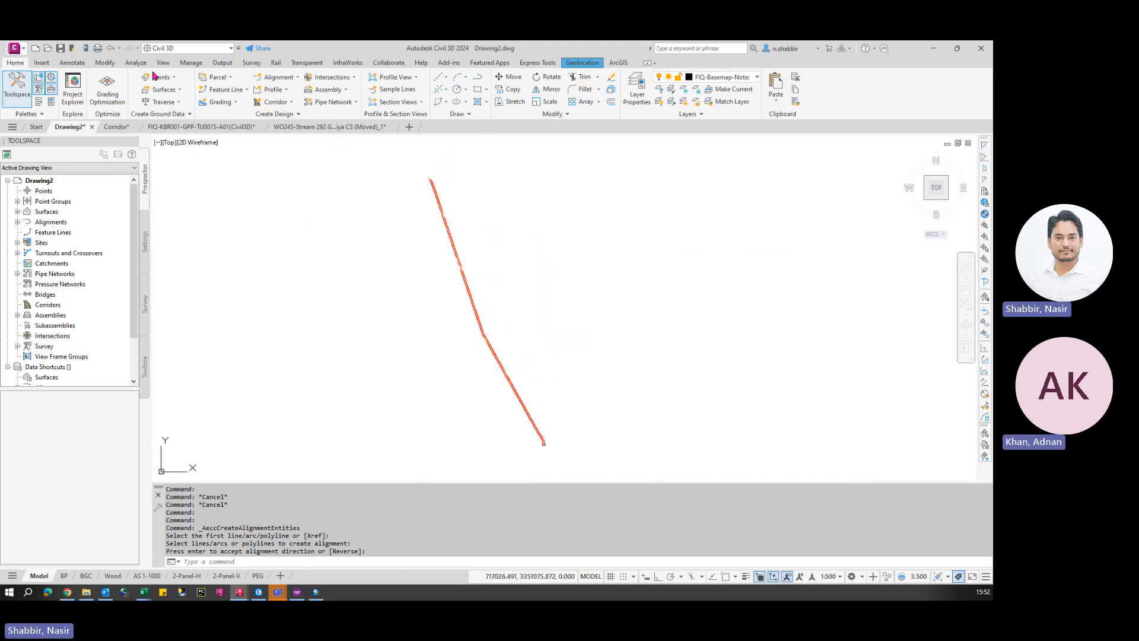
{"action": "left_click", "coordinate": [17, 49]}
{"action": "left_click", "coordinate": [45, 181]}
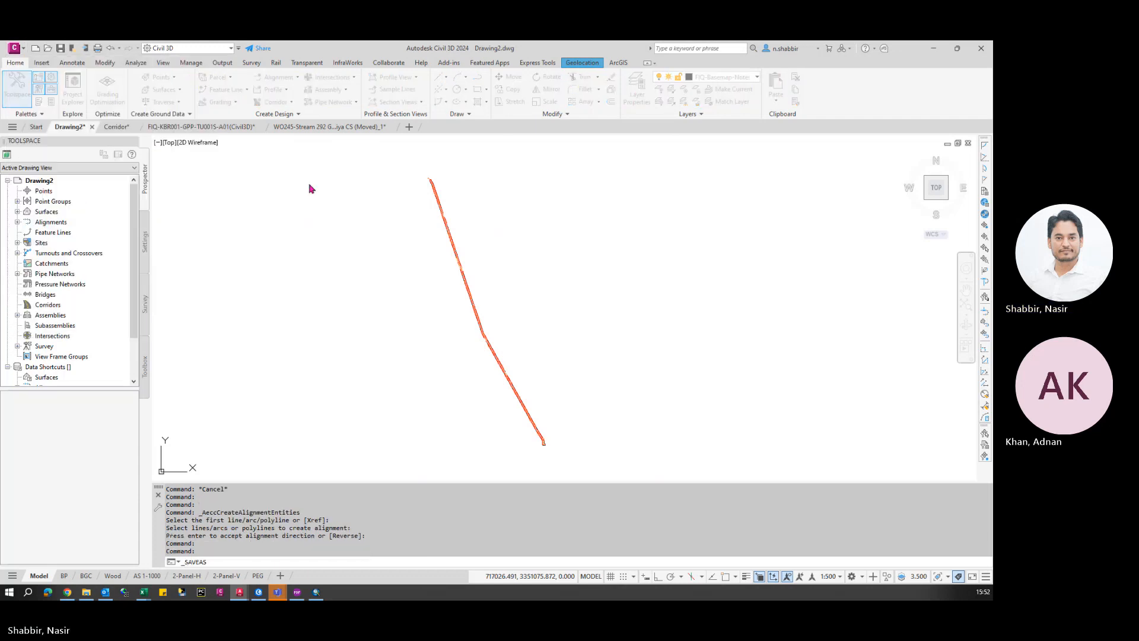
- Save the drawing as TestSheets in the Temp folder on the Desktop
{"action": "left_click", "coordinate": [362, 289]}
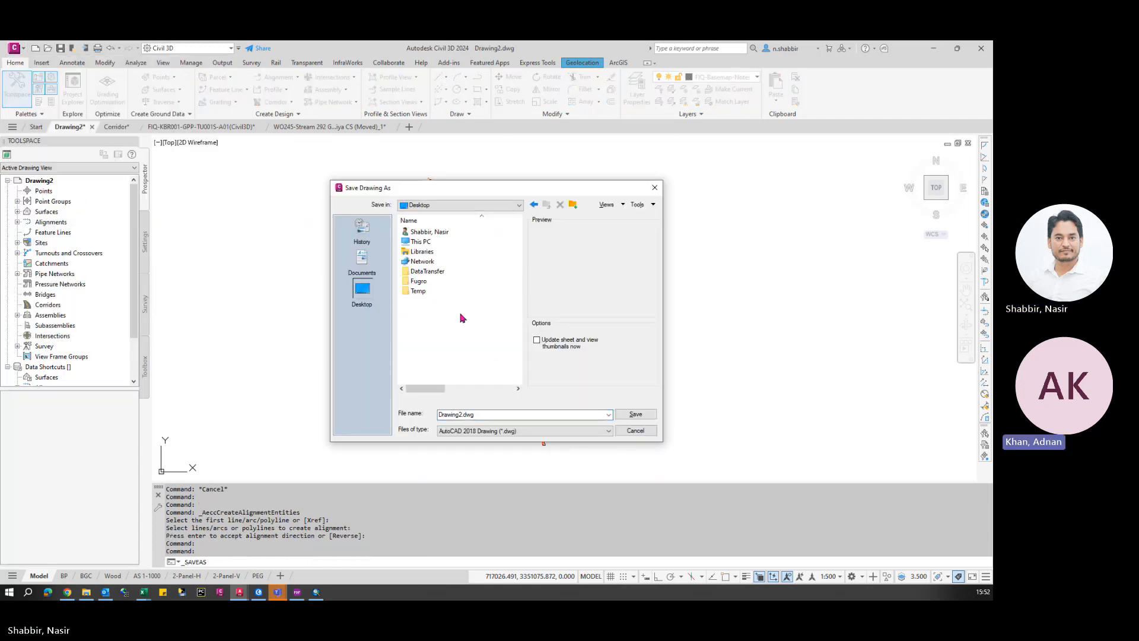
{"action": "double_click", "coordinate": [465, 292]}
{"action": "double_click", "coordinate": [491, 413]}
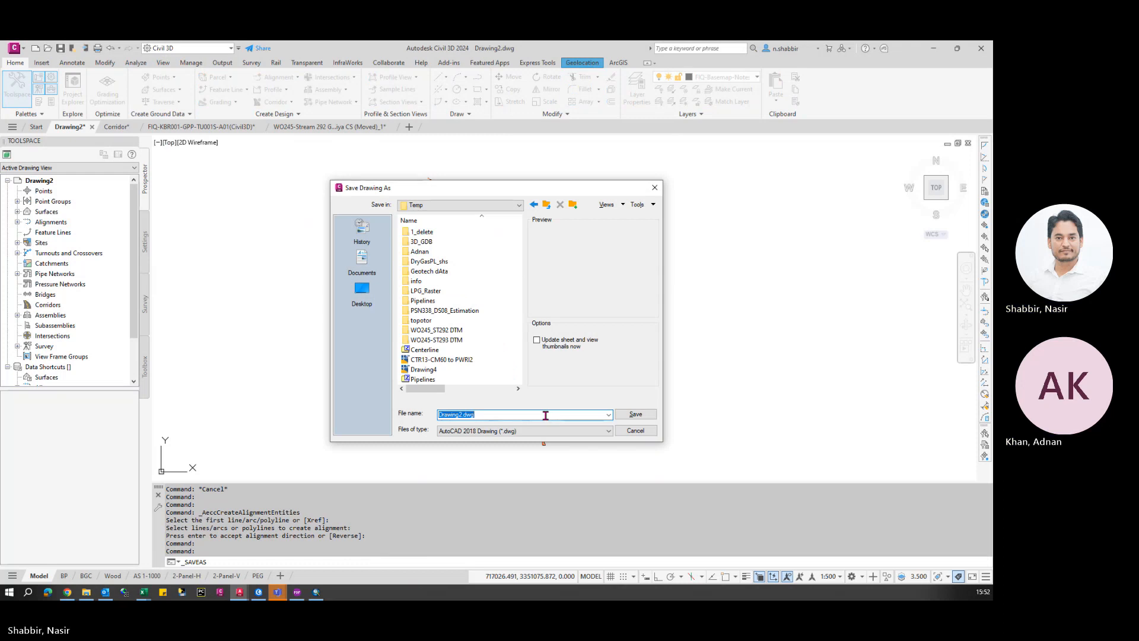
{"action": "type", "text": "TestS"}
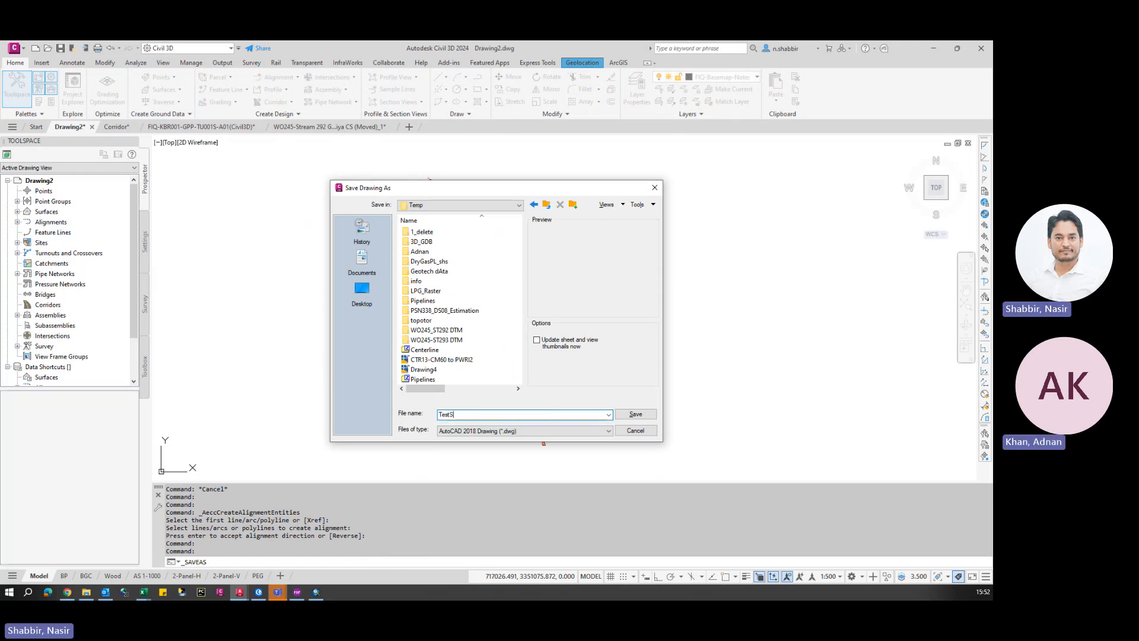
{"action": "type", "text": "heets"}
{"action": "key", "text": "Return"}
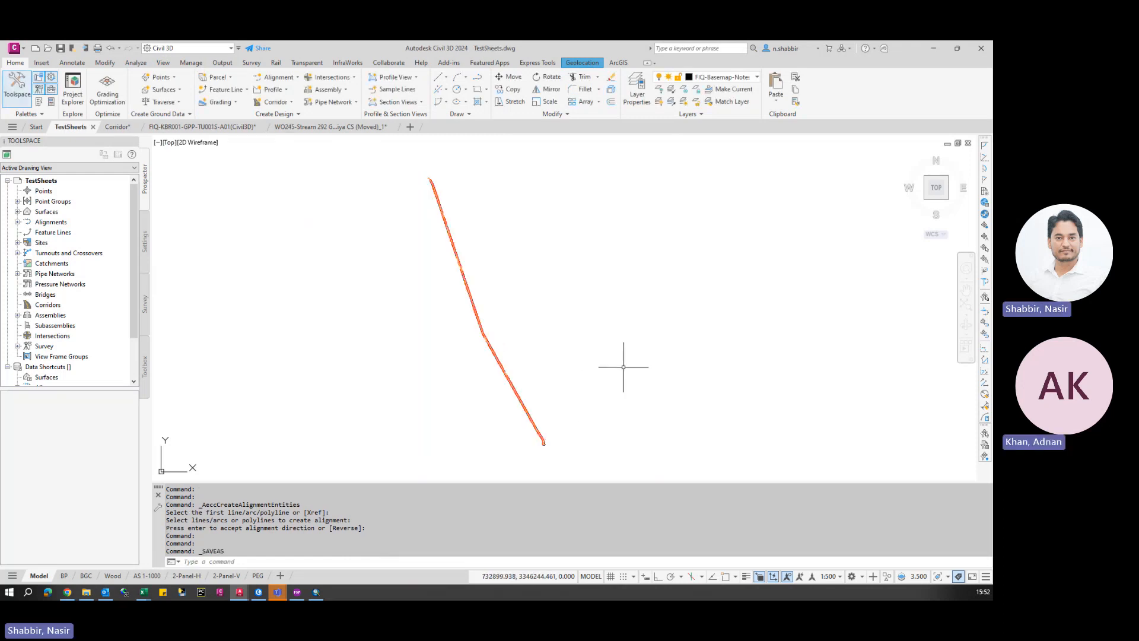
{"action": "middle_click_drag", "start_coordinate": [569, 392], "coordinate": [504, 303]}
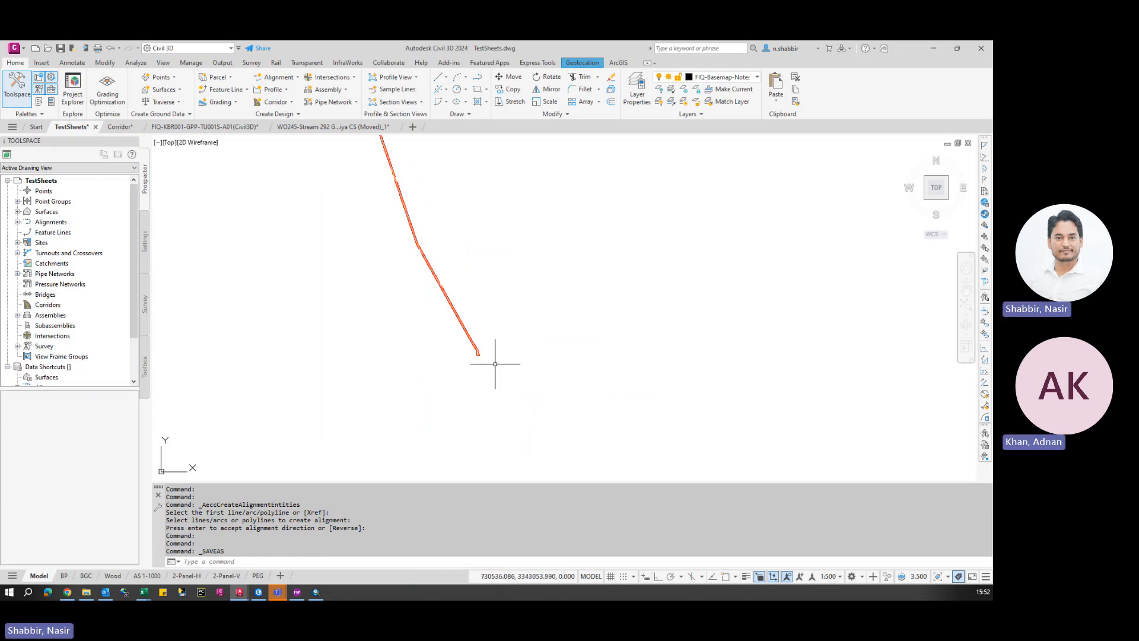
{"action": "scroll", "coordinate": [418, 325], "scroll_direction": "up", "scroll_amount": 4}
{"action": "scroll", "coordinate": [417, 323], "scroll_direction": "up", "scroll_amount": 3}
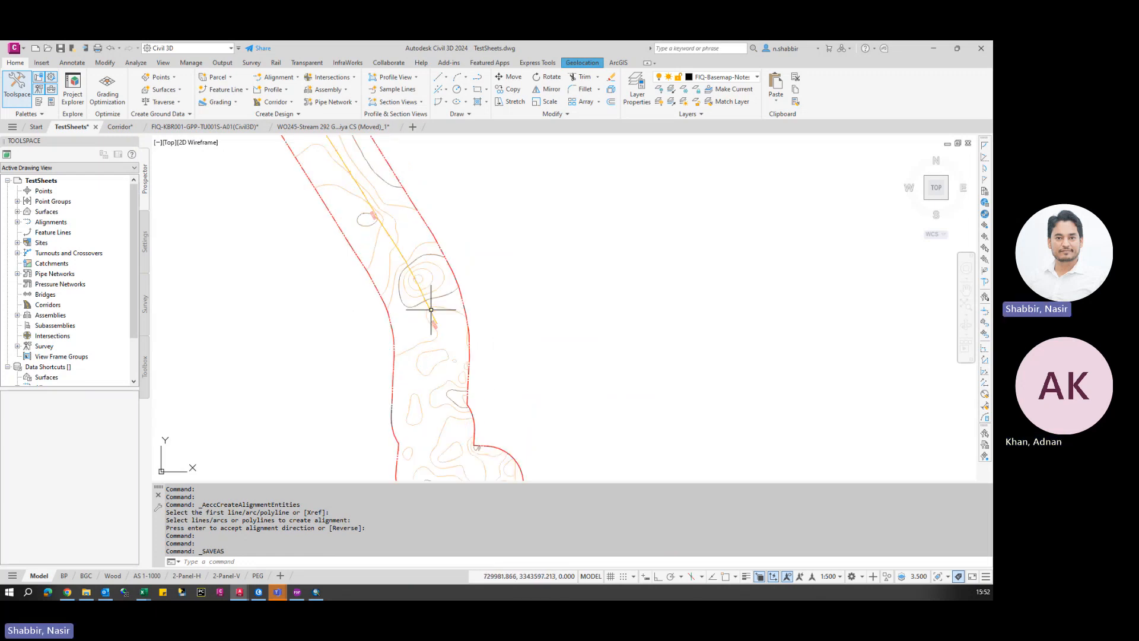
{"action": "scroll", "coordinate": [469, 383], "scroll_direction": "down", "scroll_amount": 4}
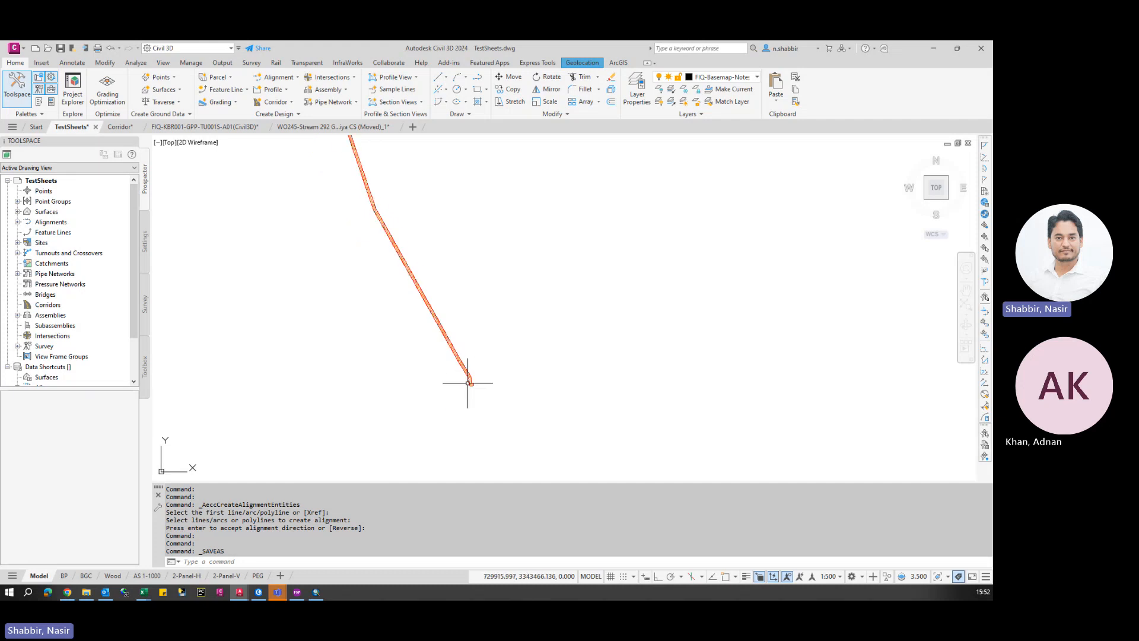
{"action": "scroll", "coordinate": [467, 367], "scroll_direction": "up", "scroll_amount": 2}
{"action": "scroll", "coordinate": [461, 391], "scroll_direction": "up", "scroll_amount": 3}
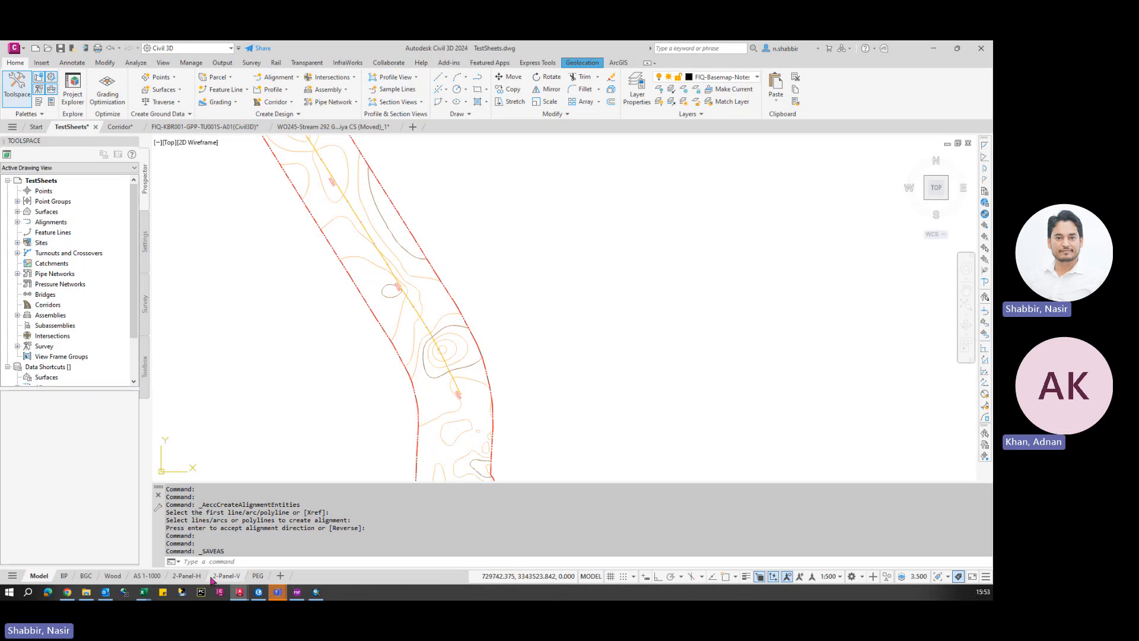
- Examine the panel arrangement of the 2-Panel-H and AS 1-1000 sheet layouts
{"action": "left_click", "coordinate": [186, 576]}
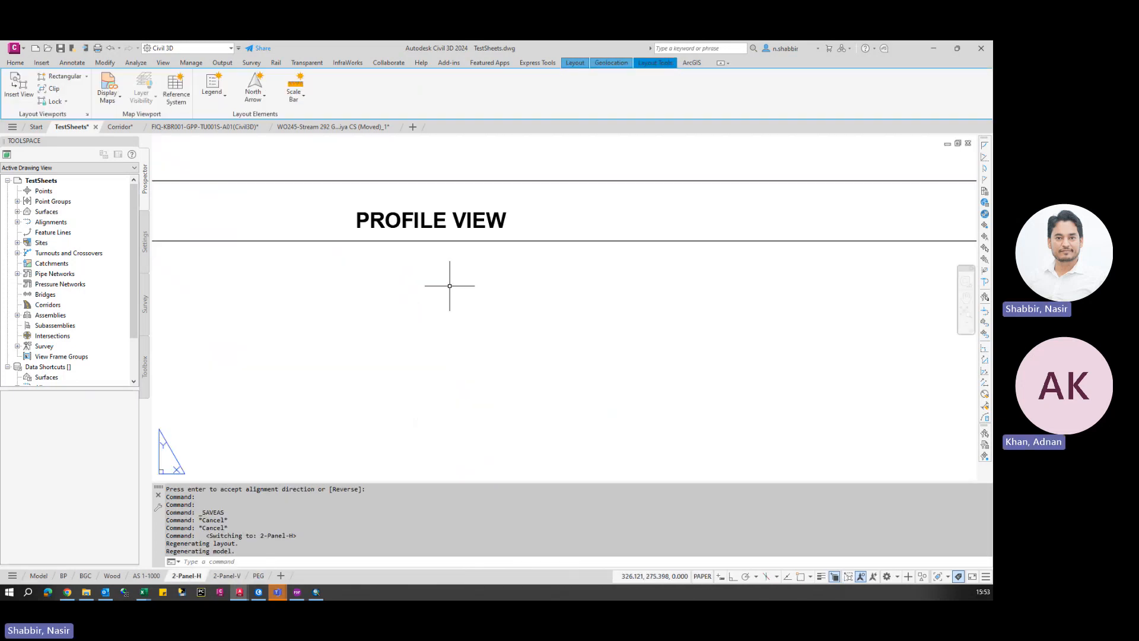
{"action": "scroll", "coordinate": [449, 180], "scroll_direction": "up", "scroll_amount": 3}
{"action": "scroll", "coordinate": [461, 195], "scroll_direction": "down", "scroll_amount": 3}
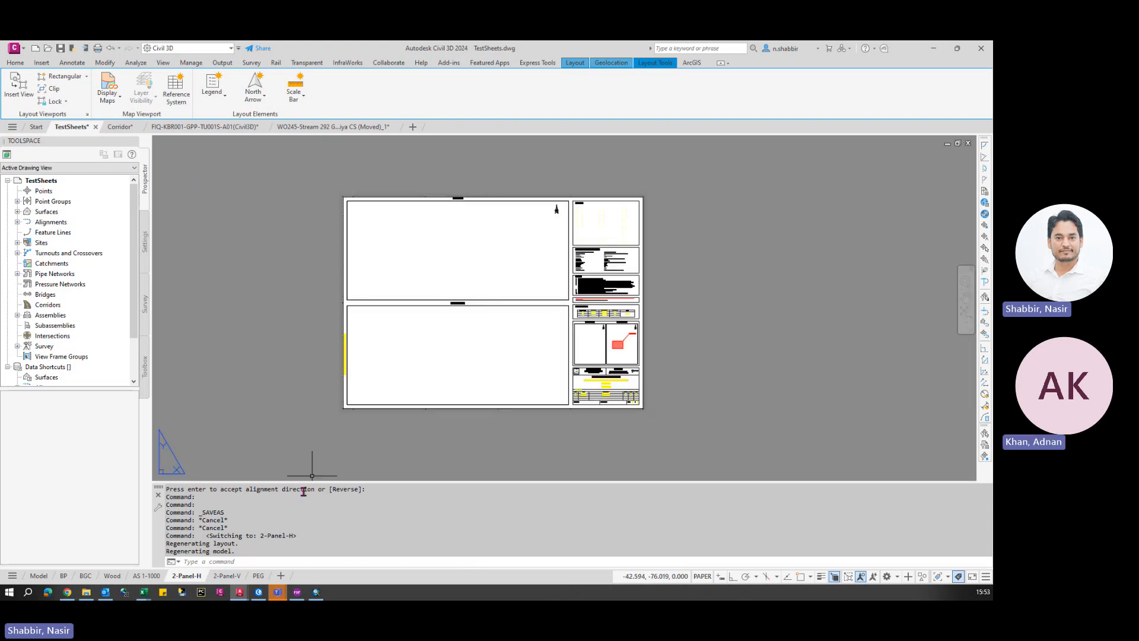
{"action": "left_click", "coordinate": [146, 575]}
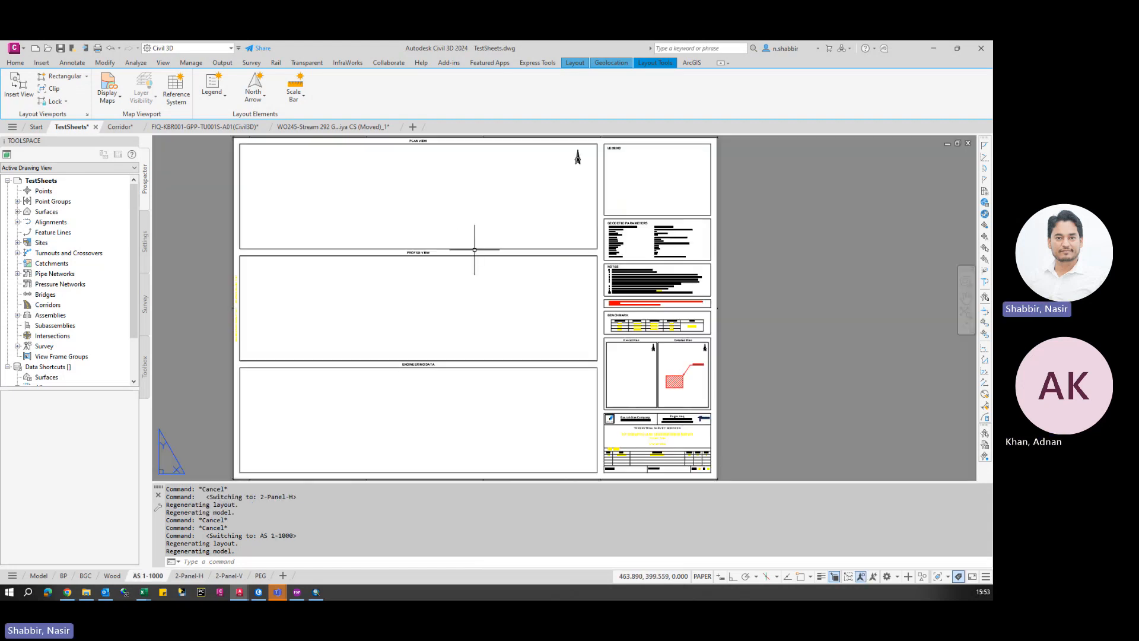
{"action": "scroll", "coordinate": [425, 254], "scroll_direction": "up", "scroll_amount": 5}
{"action": "scroll", "coordinate": [425, 253], "scroll_direction": "down", "scroll_amount": 5}
{"action": "scroll", "coordinate": [432, 223], "scroll_direction": "up", "scroll_amount": 4}
{"action": "scroll", "coordinate": [419, 160], "scroll_direction": "down", "scroll_amount": 4}
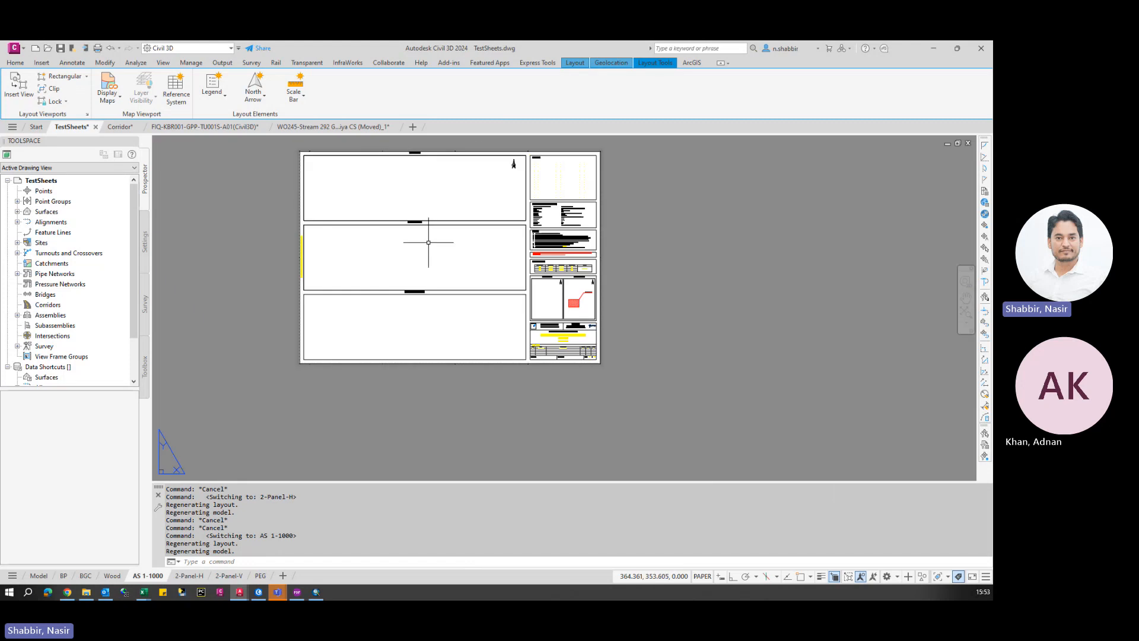
{"action": "scroll", "coordinate": [427, 241], "scroll_direction": "up", "scroll_amount": 3}
{"action": "scroll", "coordinate": [398, 390], "scroll_direction": "up", "scroll_amount": 3}
{"action": "scroll", "coordinate": [422, 305], "scroll_direction": "down", "scroll_amount": 3}
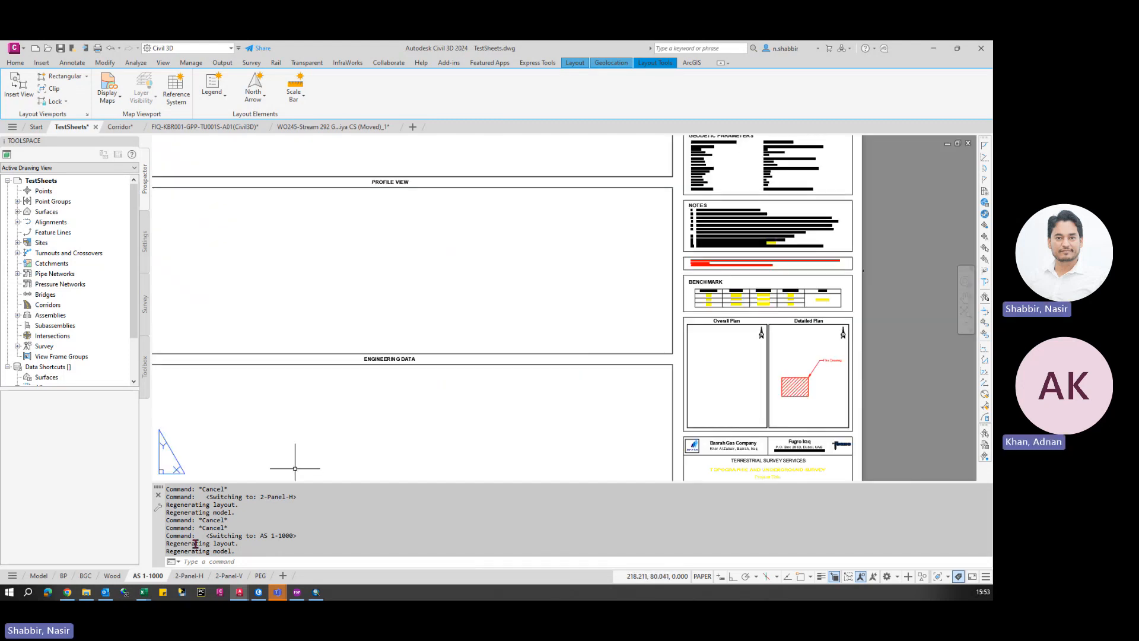
- Return TestSheets to model space and open the drawing template _WO245_PLANs
{"action": "left_click", "coordinate": [38, 575]}
{"action": "scroll", "coordinate": [461, 247], "scroll_direction": "down", "scroll_amount": 3}
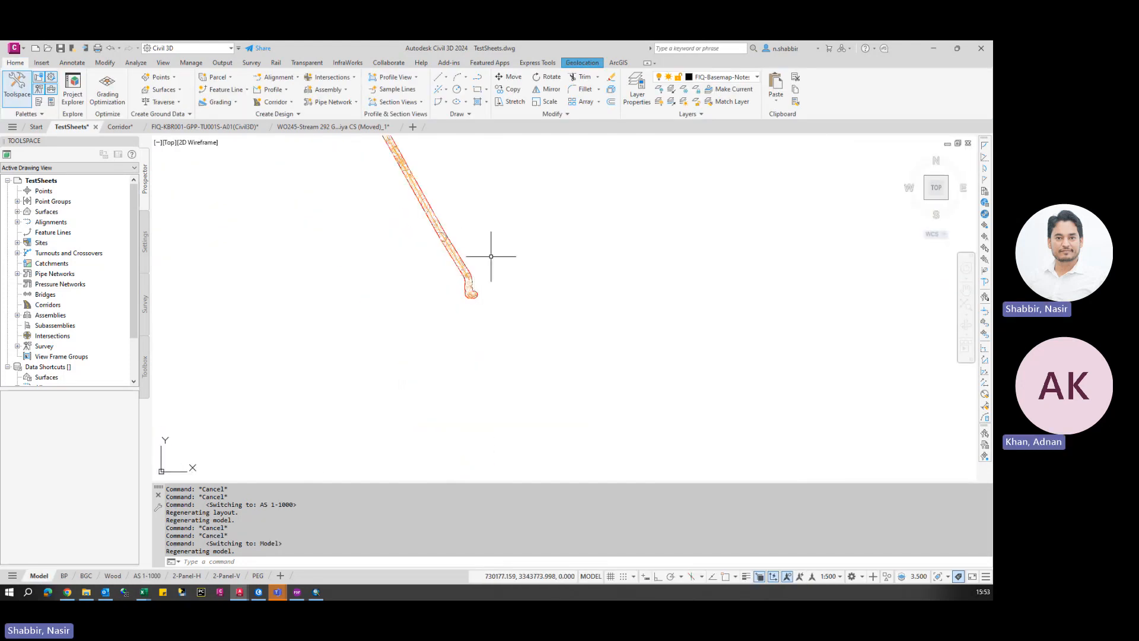
{"action": "scroll", "coordinate": [475, 359], "scroll_direction": "up", "scroll_amount": 1}
{"action": "key", "text": "ctrl+n"}
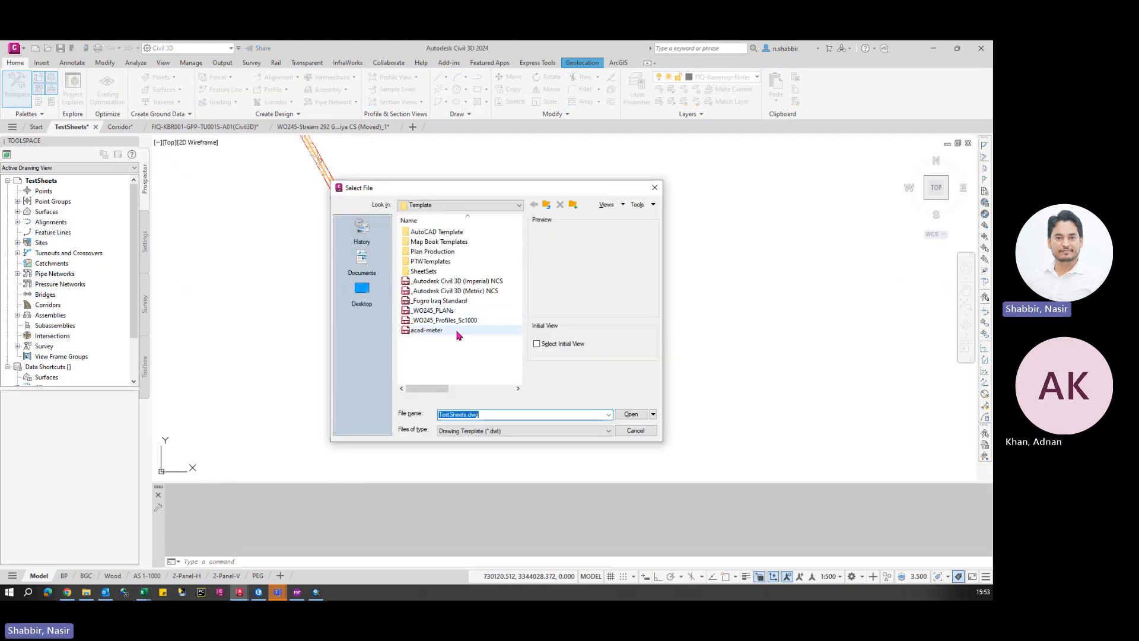
{"action": "left_click", "coordinate": [443, 321]}
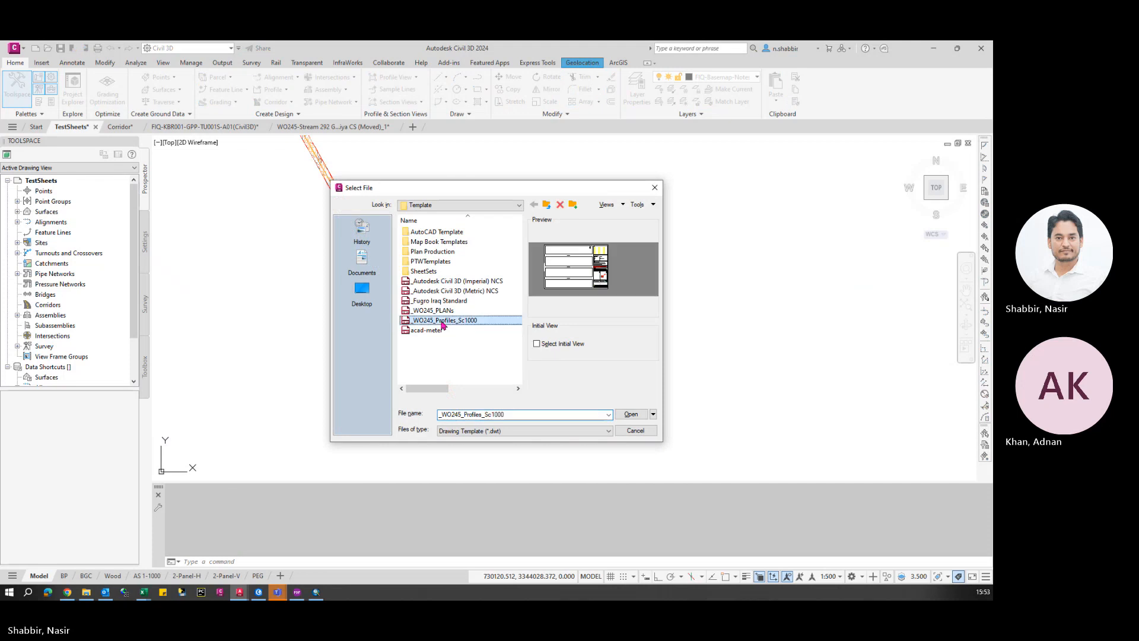
{"action": "left_click", "coordinate": [436, 310]}
{"action": "left_click", "coordinate": [630, 414]}
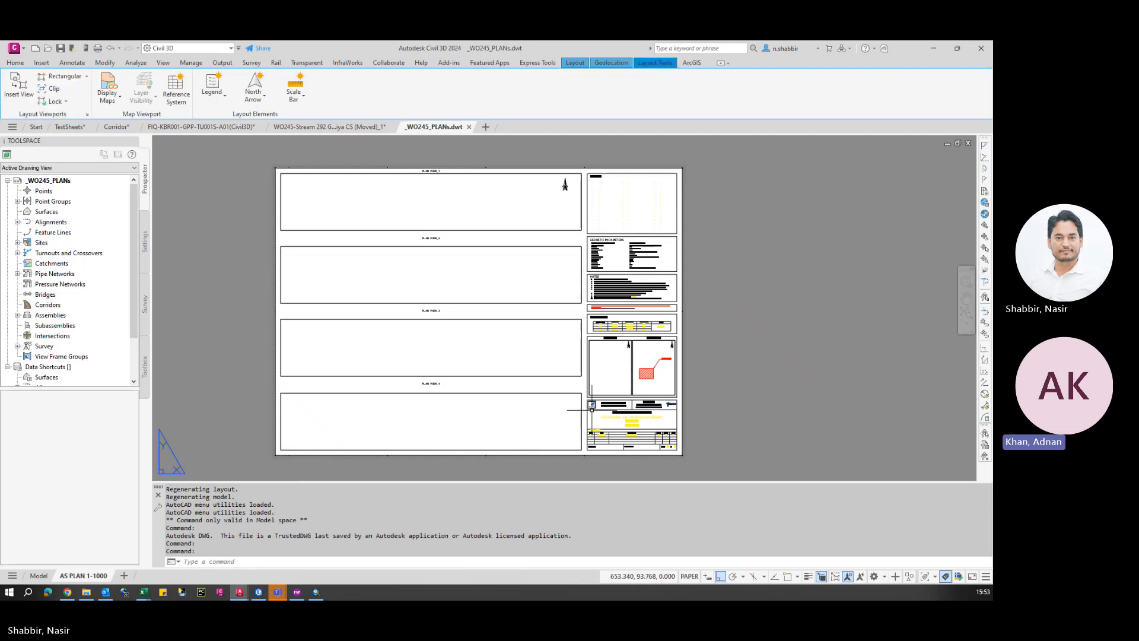
- Inspect the AS PLAN 1-1000 sheet, briefly activate its PLAN VIEW_1 viewport and return to paper space
{"action": "scroll", "coordinate": [430, 185], "scroll_direction": "up", "scroll_amount": 4}
{"action": "scroll", "coordinate": [509, 198], "scroll_direction": "down", "scroll_amount": 4}
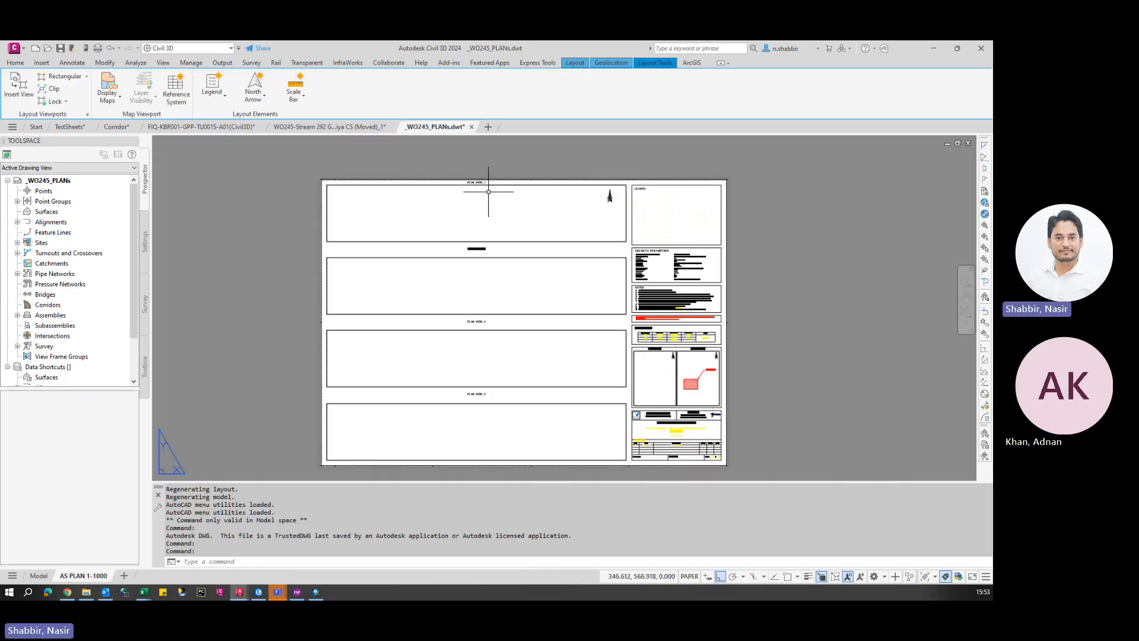
{"action": "left_click", "coordinate": [542, 212]}
{"action": "left_click", "coordinate": [530, 246]}
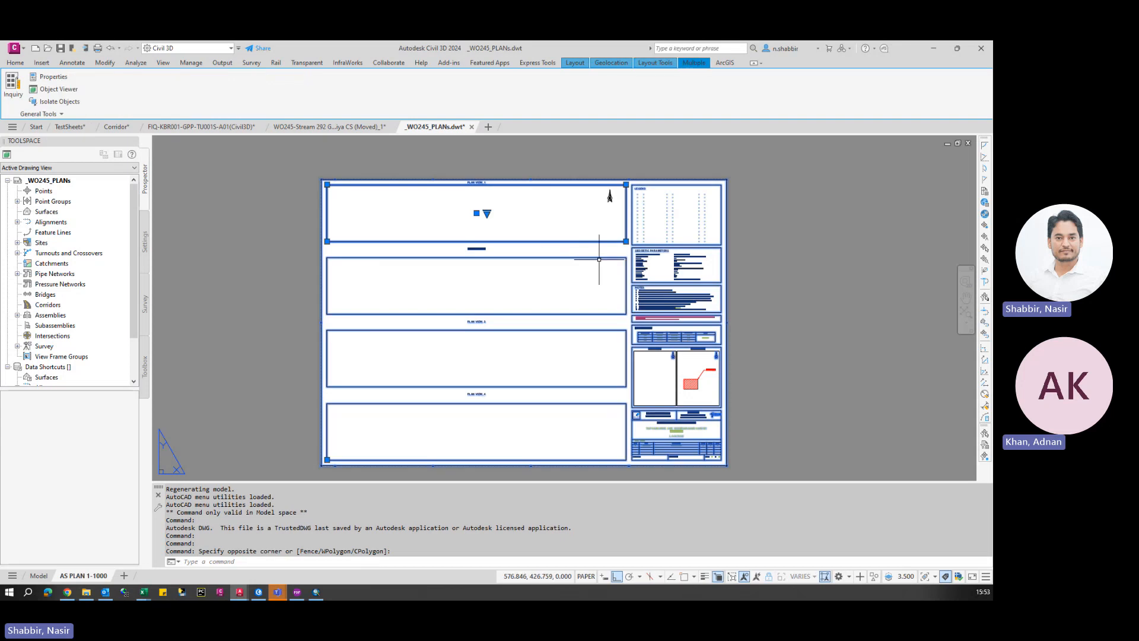
{"action": "key", "text": "Escape"}
{"action": "key", "text": "Escape"}
{"action": "double_click", "coordinate": [530, 213]}
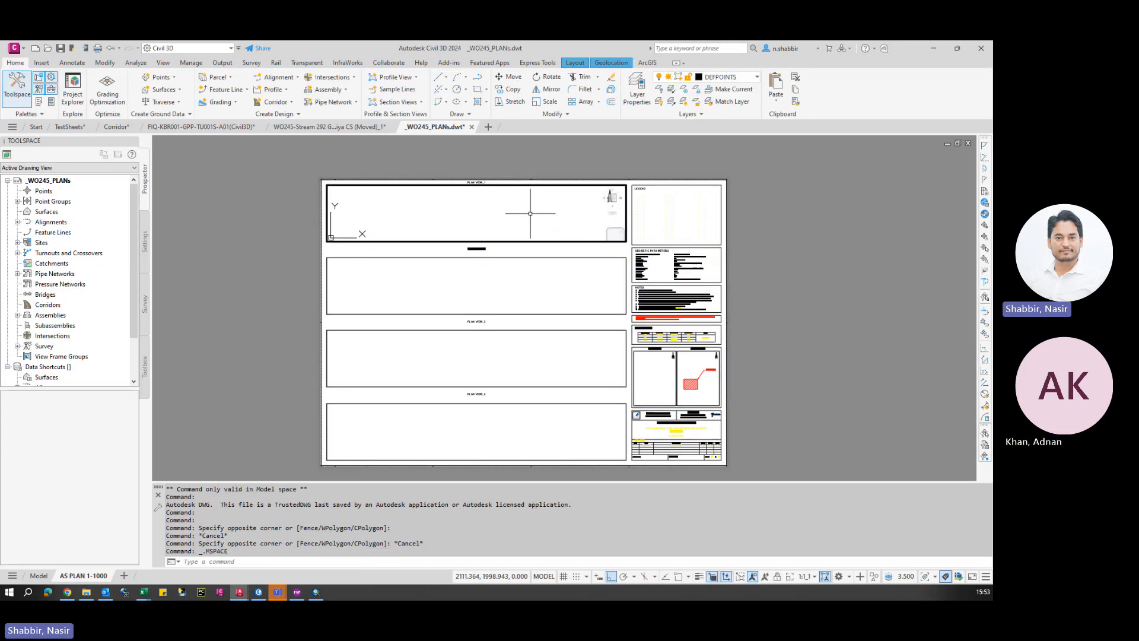
{"action": "left_click", "coordinate": [560, 277]}
{"action": "double_click", "coordinate": [589, 168]}
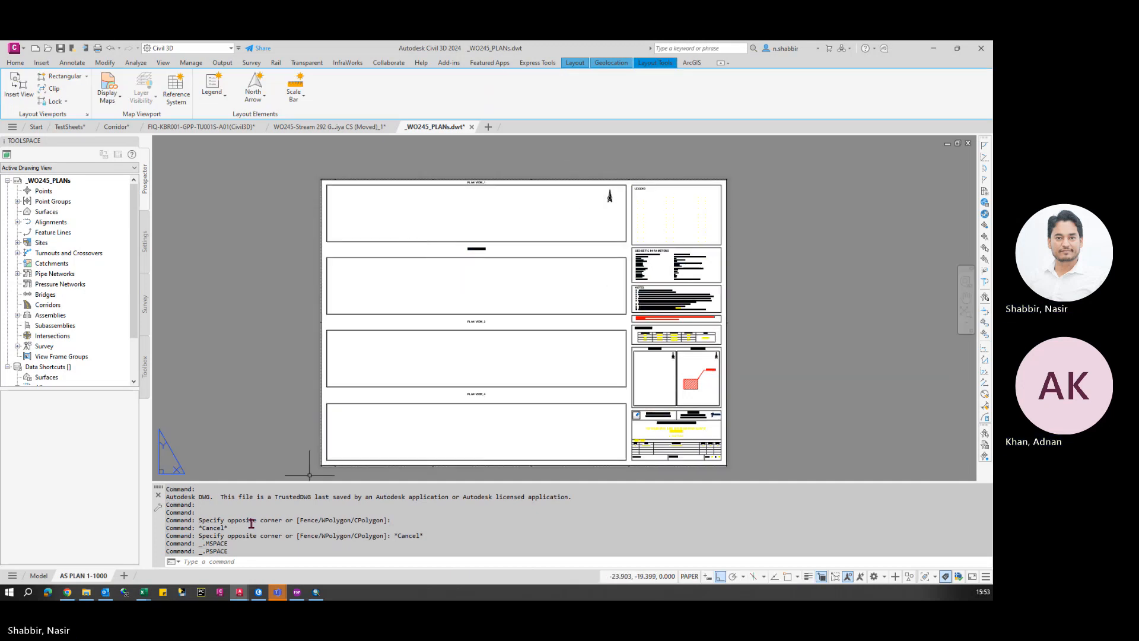
- Switch _WO245_PLANs to model space and copy the red dash-dot corridor boundary from TestSheets
{"action": "left_click", "coordinate": [38, 575]}
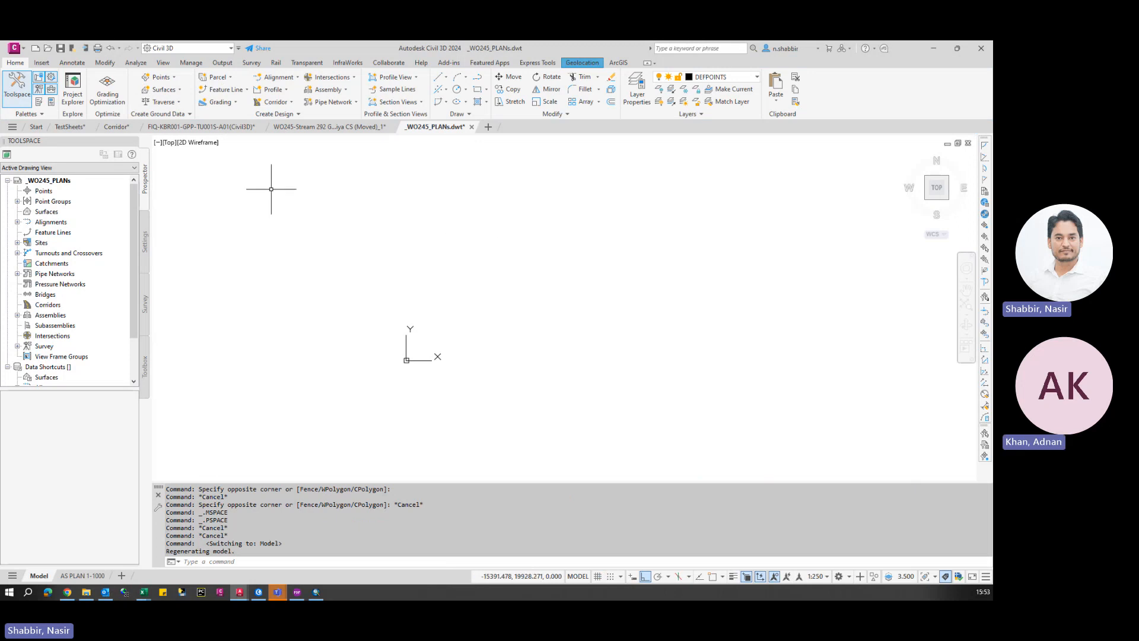
{"action": "left_click", "coordinate": [125, 127]}
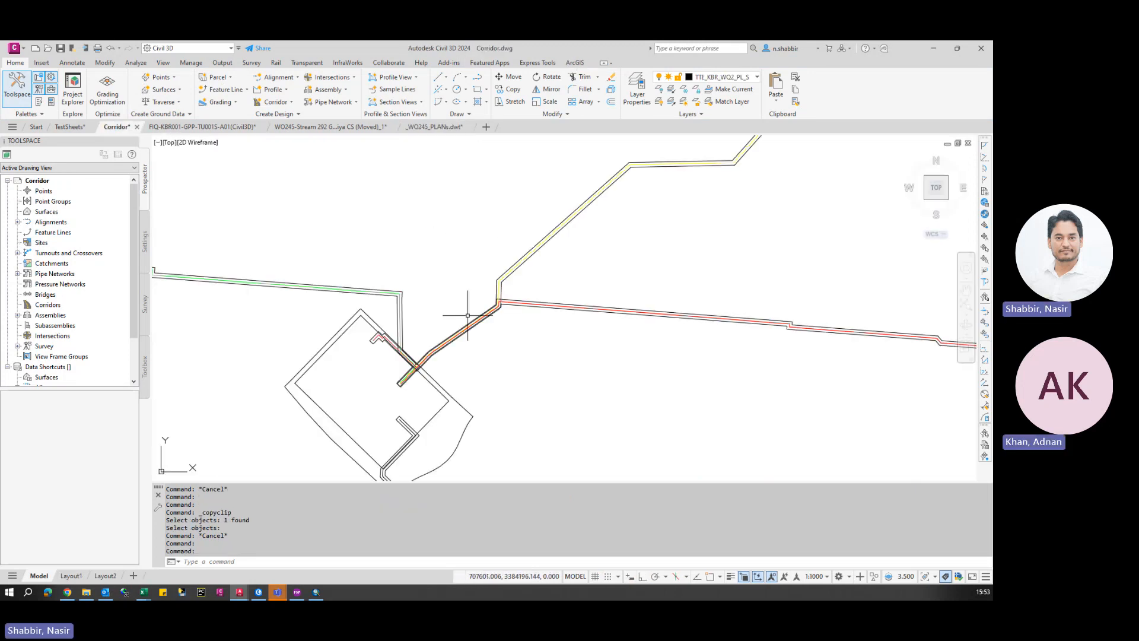
{"action": "left_click", "coordinate": [84, 127]}
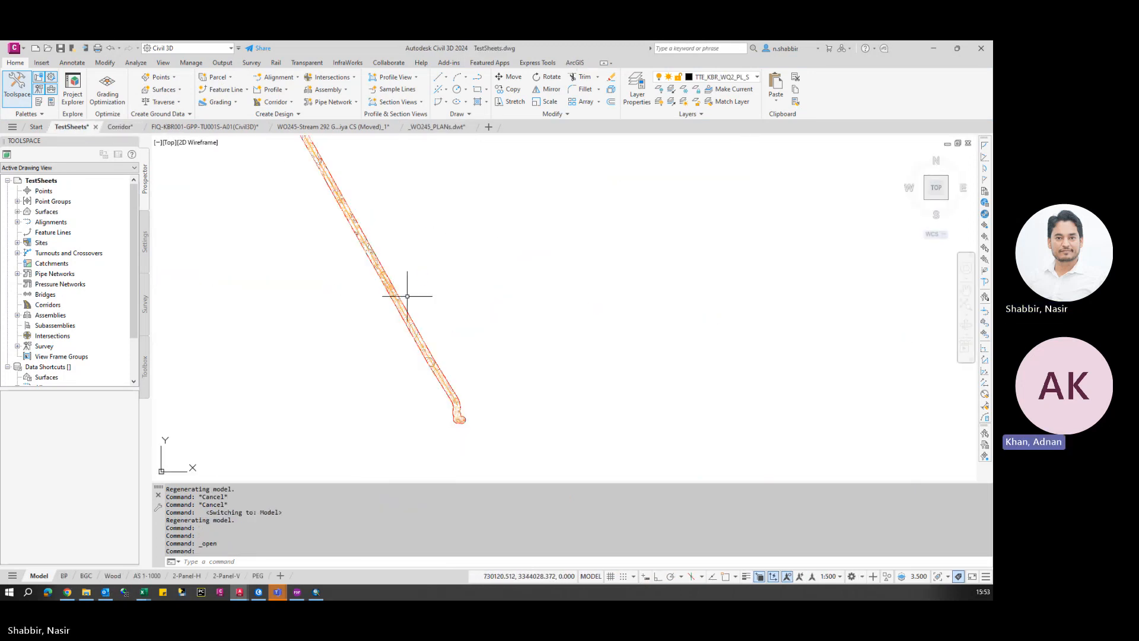
{"action": "scroll", "coordinate": [407, 295], "scroll_direction": "up", "scroll_amount": 5}
{"action": "key", "text": "ctrl+c"}
{"action": "left_click", "coordinate": [299, 285]}
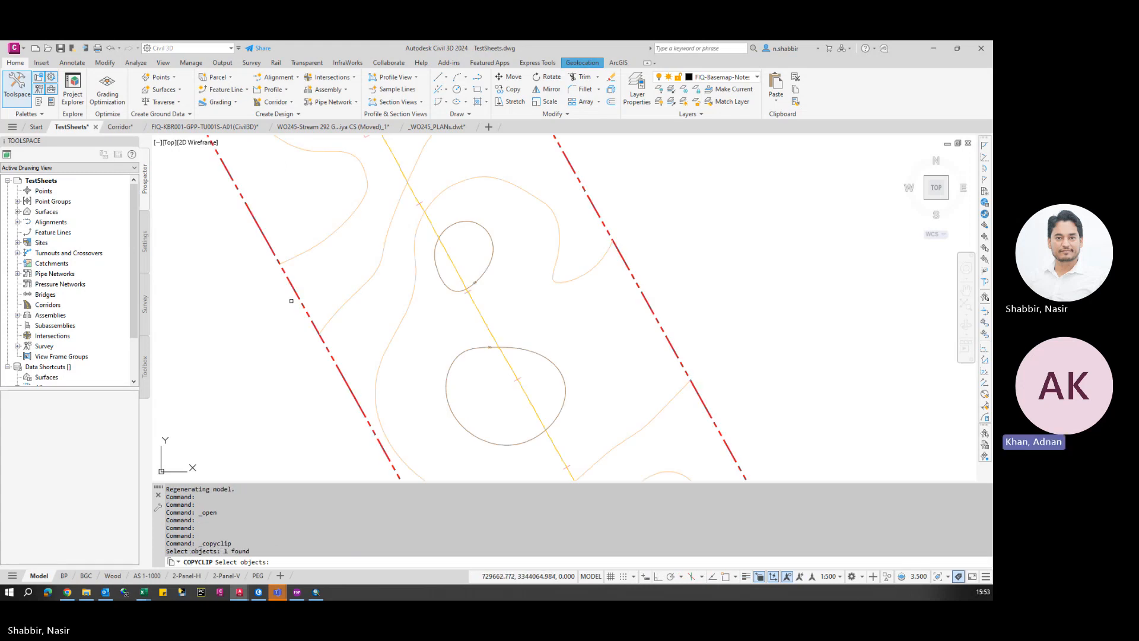
- Paste the boundary at its original coordinates in the _WO245_PLANs model space and zoom to the drawing extents
{"action": "left_click", "coordinate": [429, 128]}
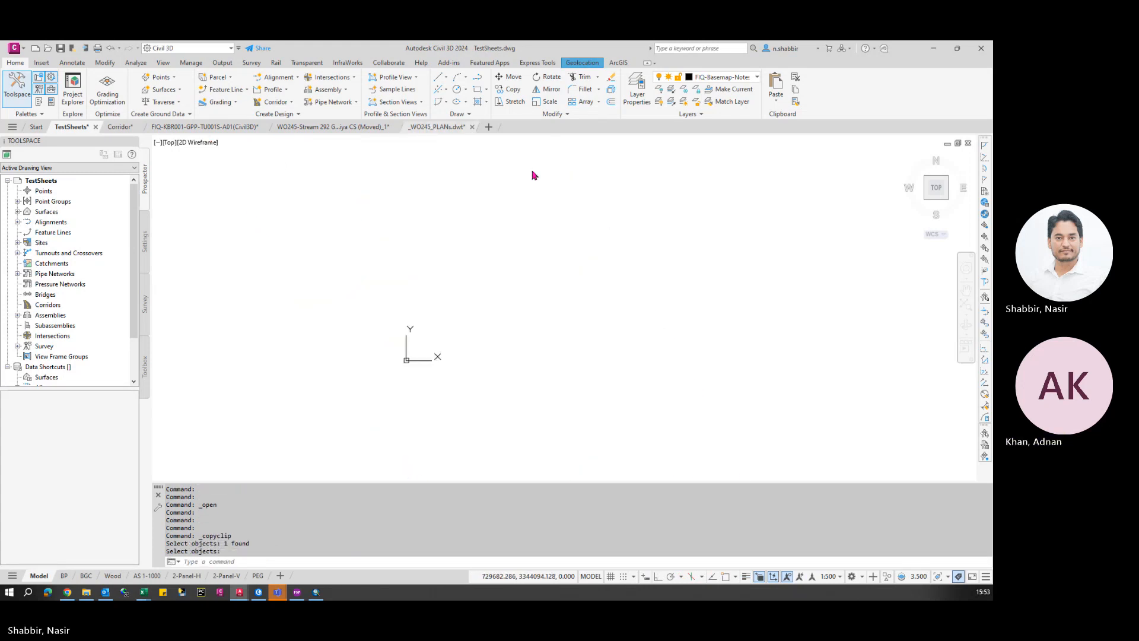
{"action": "type", "text": "PP"}
{"action": "key", "text": "Return"}
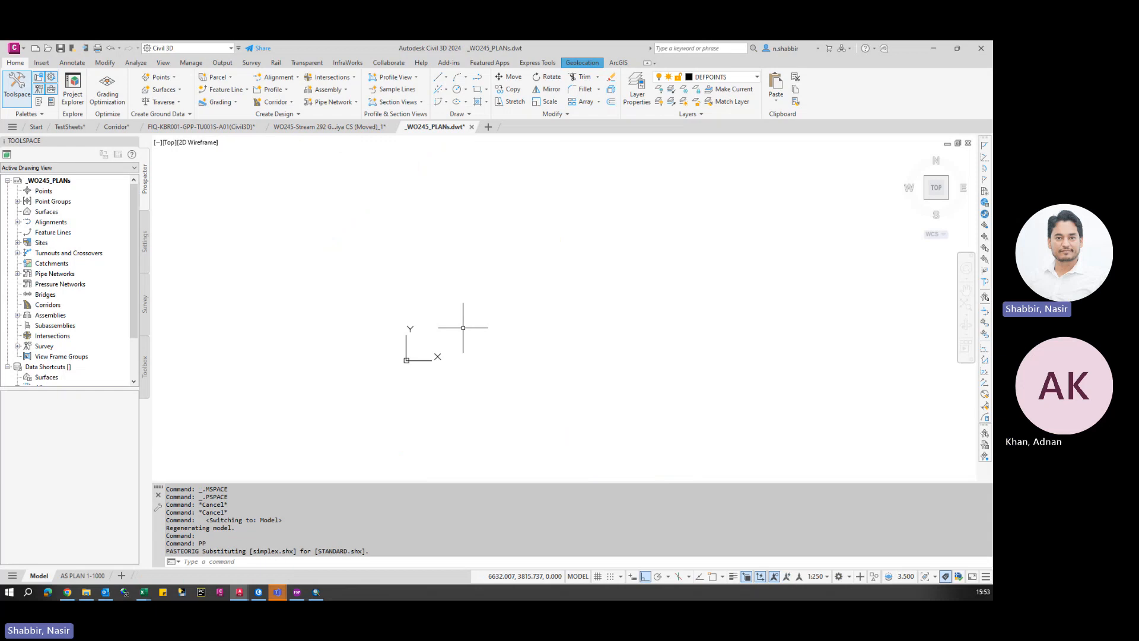
{"action": "type", "text": "Z"}
{"action": "key", "text": "Escape"}
{"action": "key", "text": "Escape"}
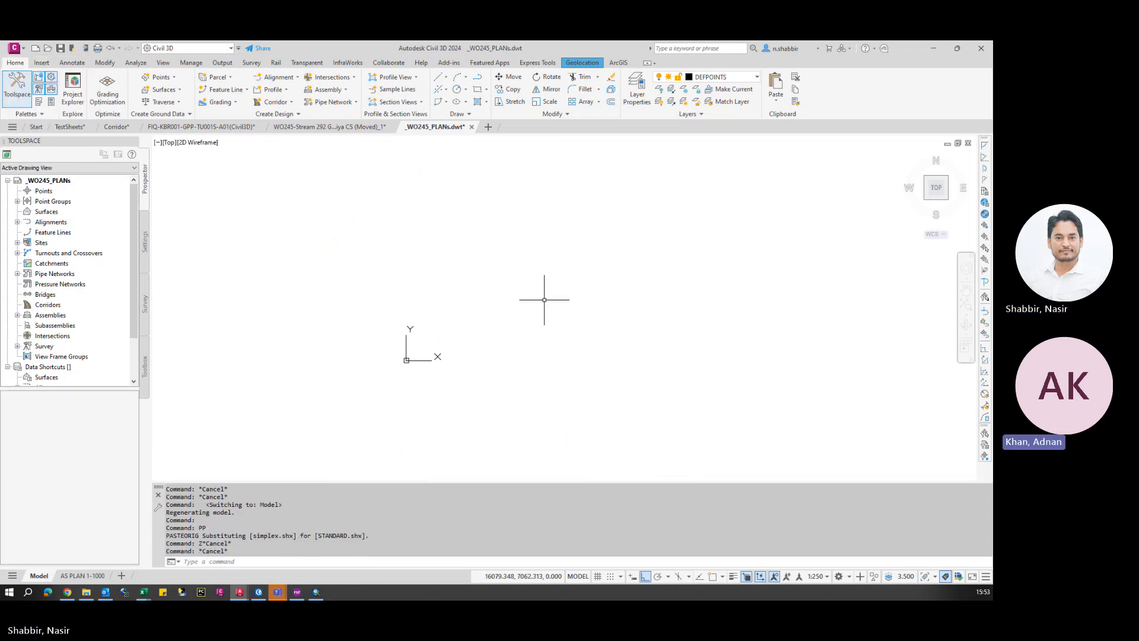
{"action": "type", "text": "Z"}
{"action": "key", "text": "Return"}
{"action": "type", "text": "e"}
{"action": "key", "text": "Return"}
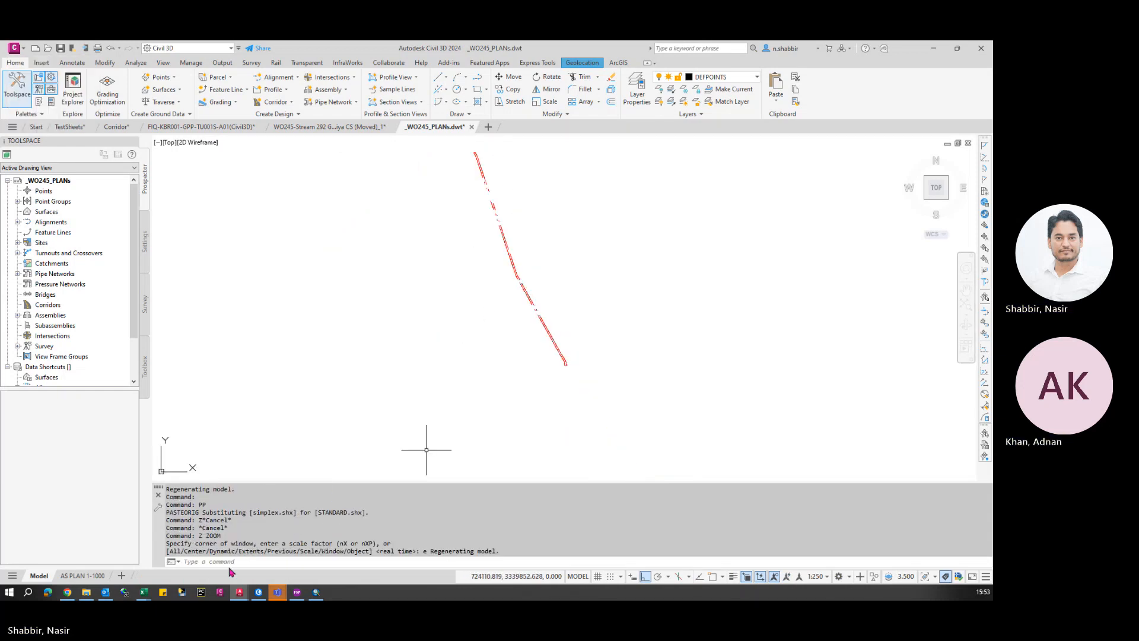
- Activate the PLAN VIEW_1 viewport on the AS PLAN 1-1000 layout and frame the corridor's southern end in it
{"action": "left_click", "coordinate": [83, 576]}
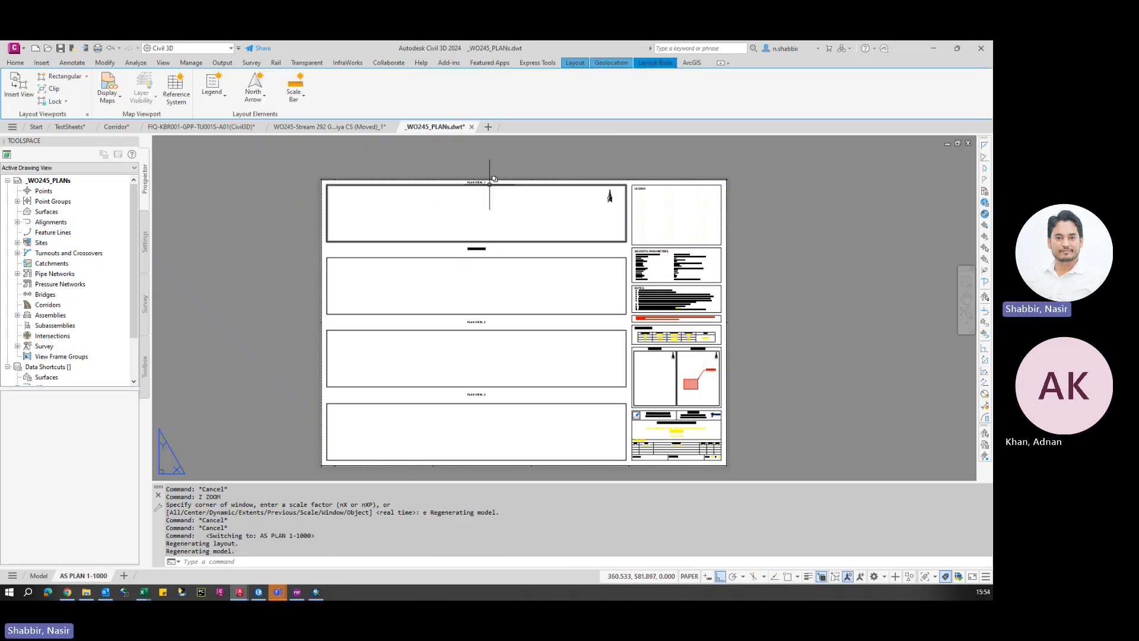
{"action": "scroll", "coordinate": [516, 272], "scroll_direction": "up", "scroll_amount": 5}
{"action": "scroll", "coordinate": [518, 275], "scroll_direction": "down", "scroll_amount": 3}
{"action": "double_click", "coordinate": [518, 275]}
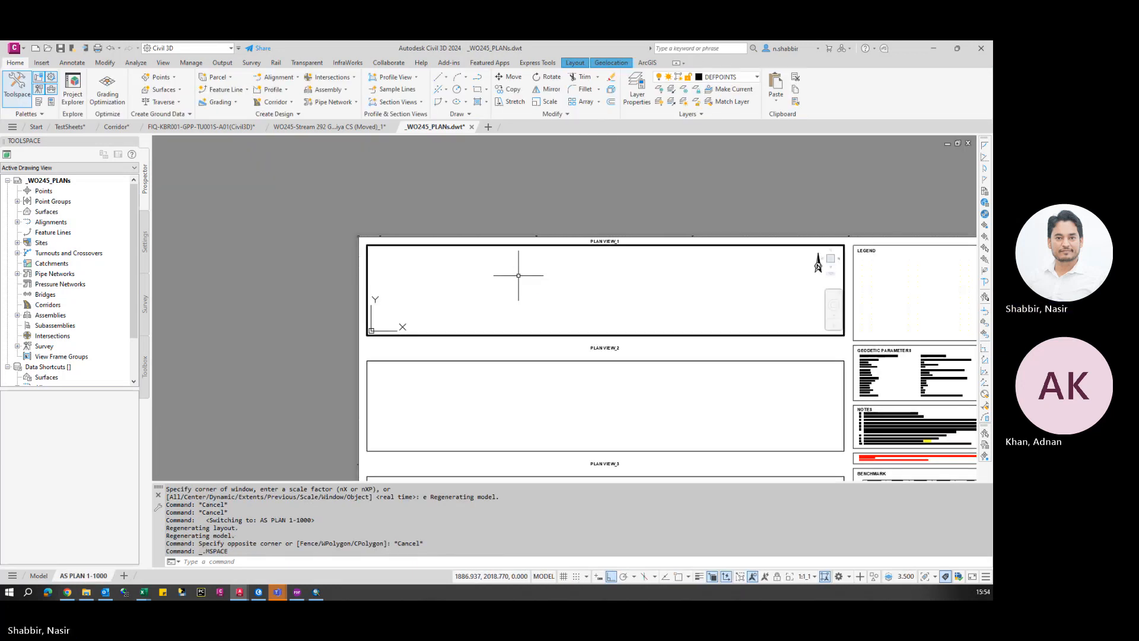
{"action": "type", "text": "Z"}
{"action": "key", "text": "Return"}
{"action": "type", "text": "e"}
{"action": "key", "text": "Return"}
{"action": "middle_click_drag", "start_coordinate": [518, 275], "coordinate": [543, 280]}
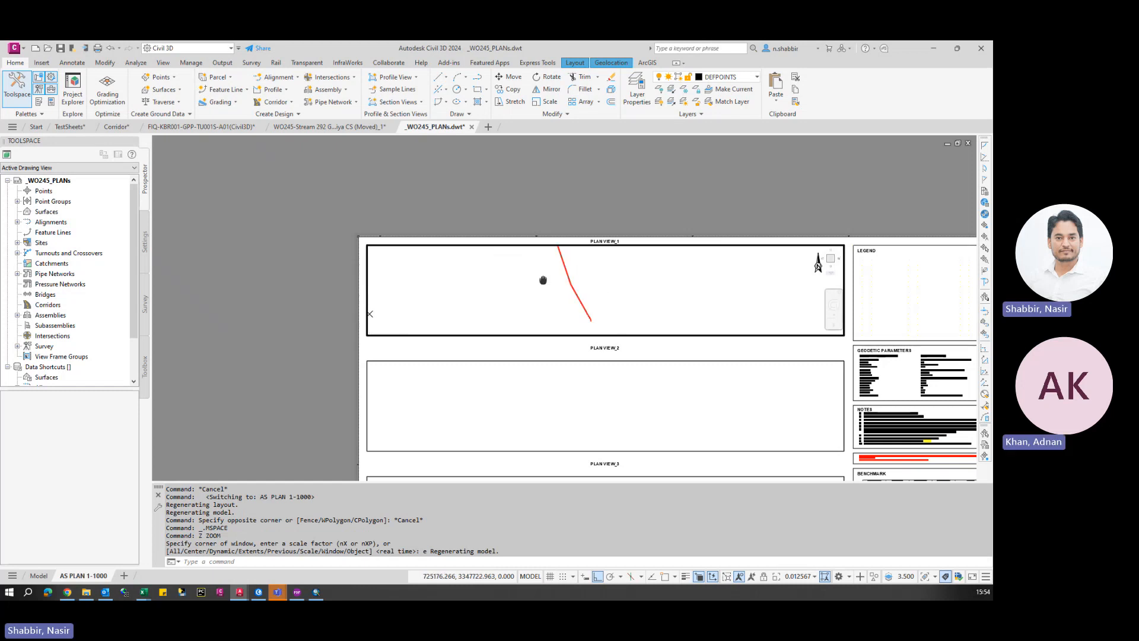
{"action": "scroll", "coordinate": [569, 297], "scroll_direction": "up", "scroll_amount": 2}
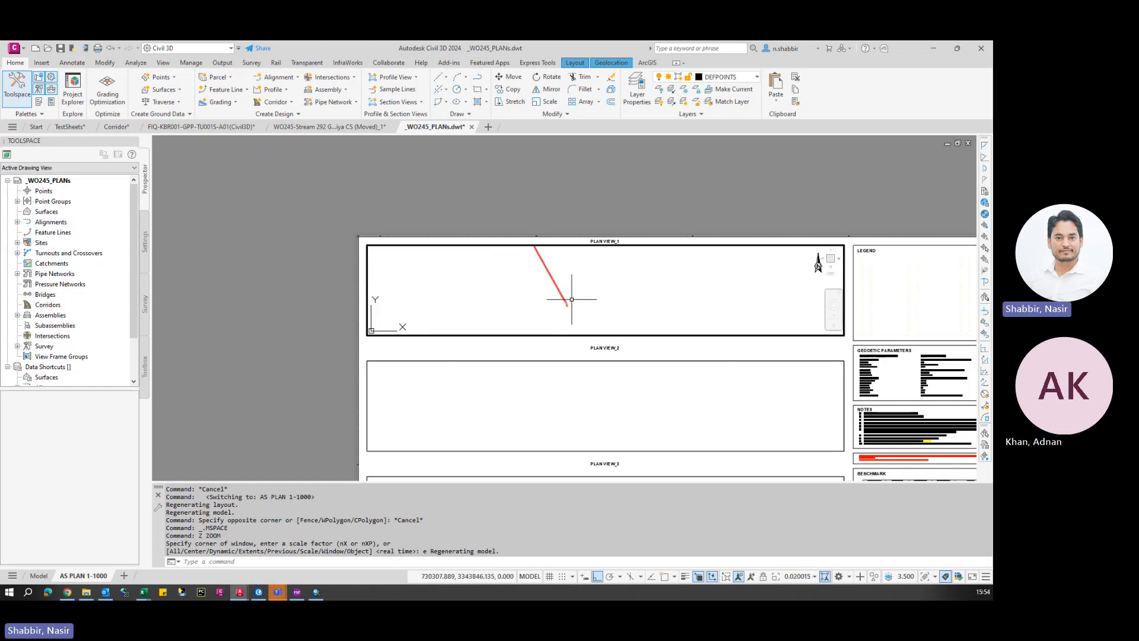
{"action": "scroll", "coordinate": [571, 299], "scroll_direction": "up", "scroll_amount": 10}
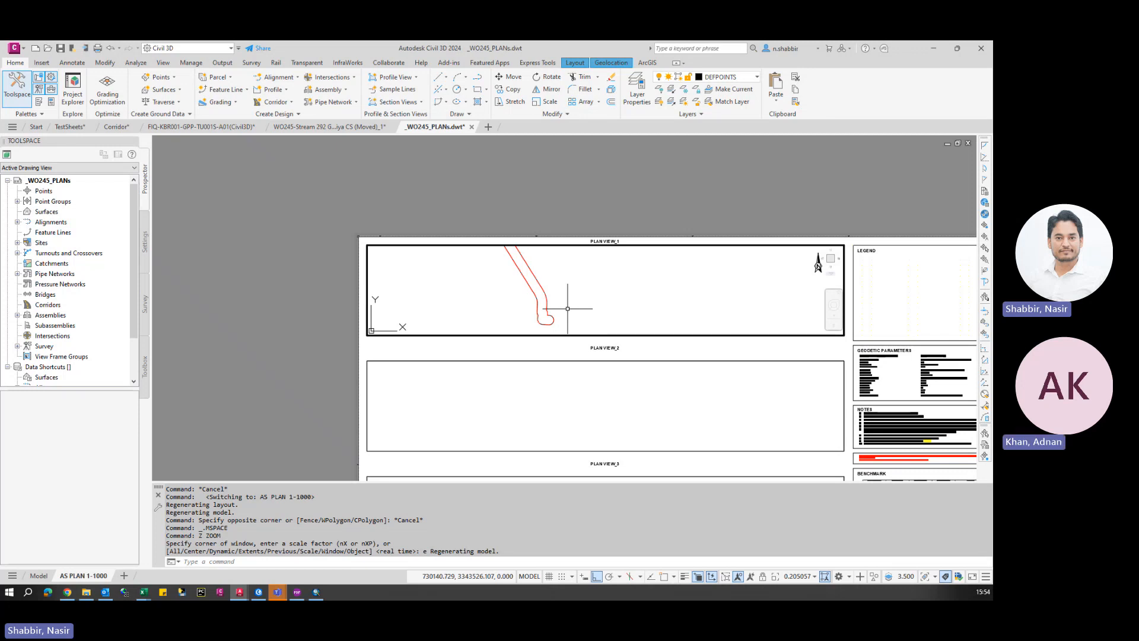
- Start ALIGNSPACE and, with Ortho off, specify two model-space alignment points: the corridor's southern end and the bend farther up
{"action": "type", "text": "alig"}
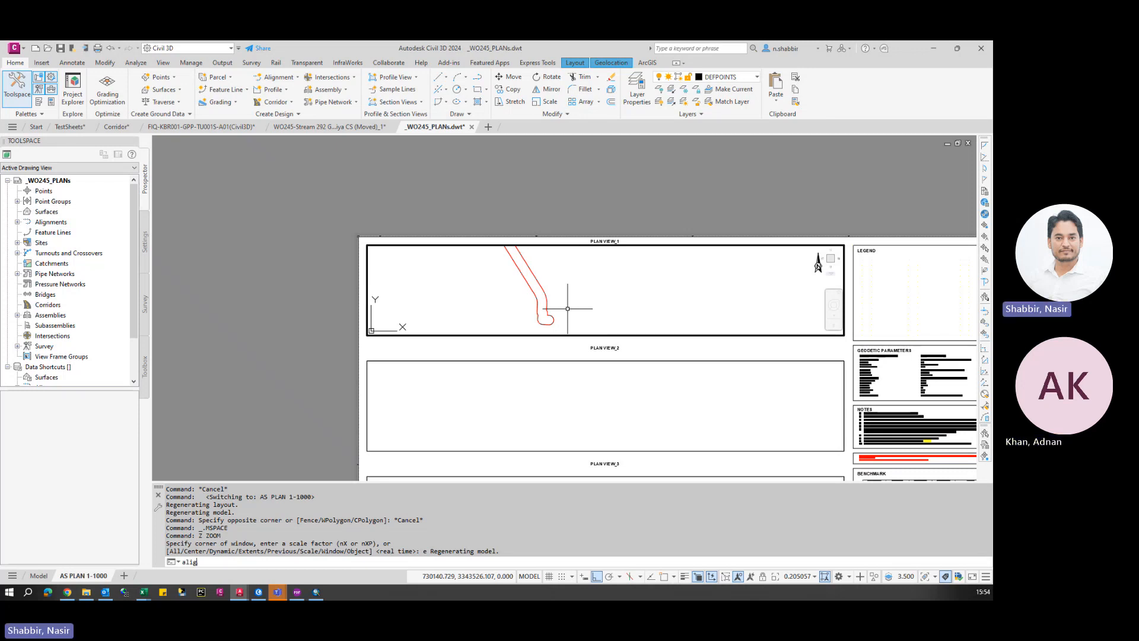
{"action": "type", "text": "ms"}
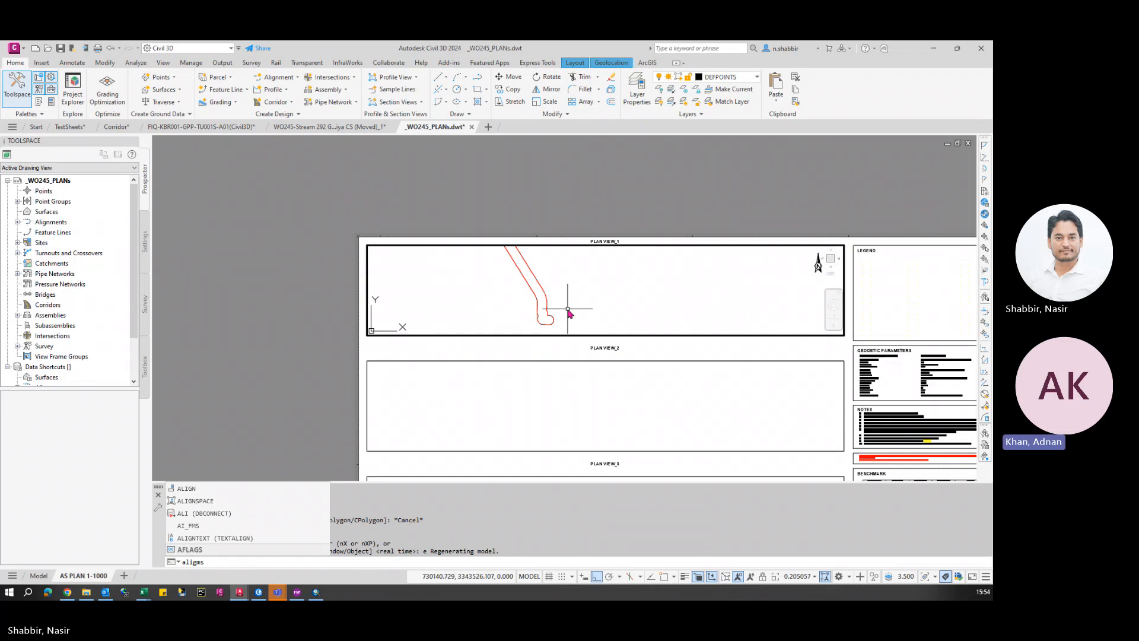
{"action": "left_click", "coordinate": [196, 503]}
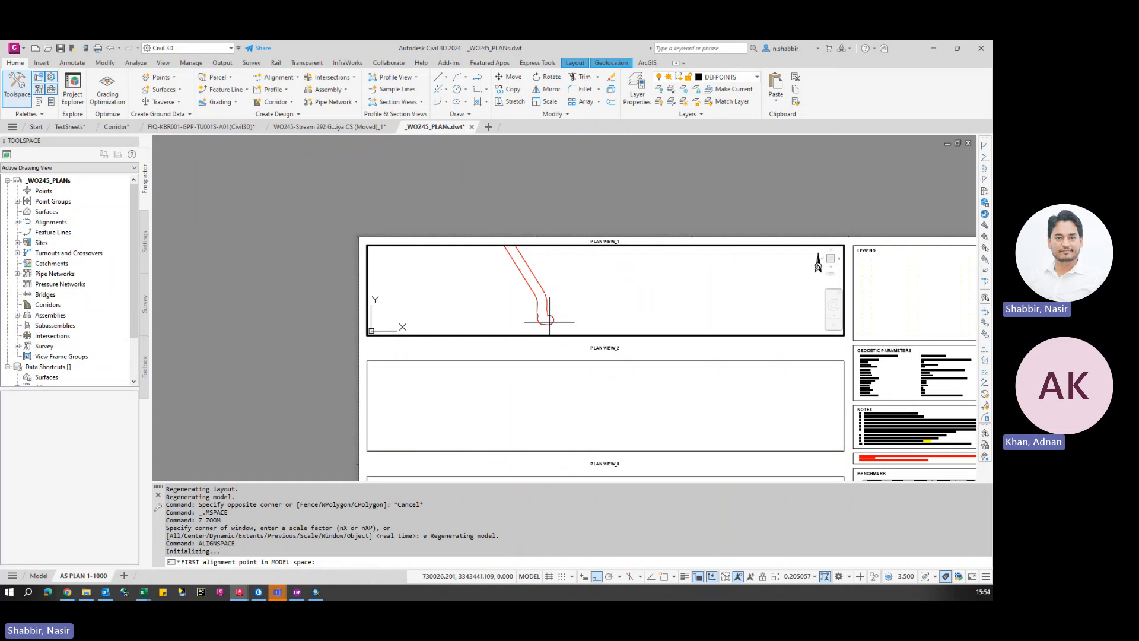
{"action": "left_click", "coordinate": [549, 323]}
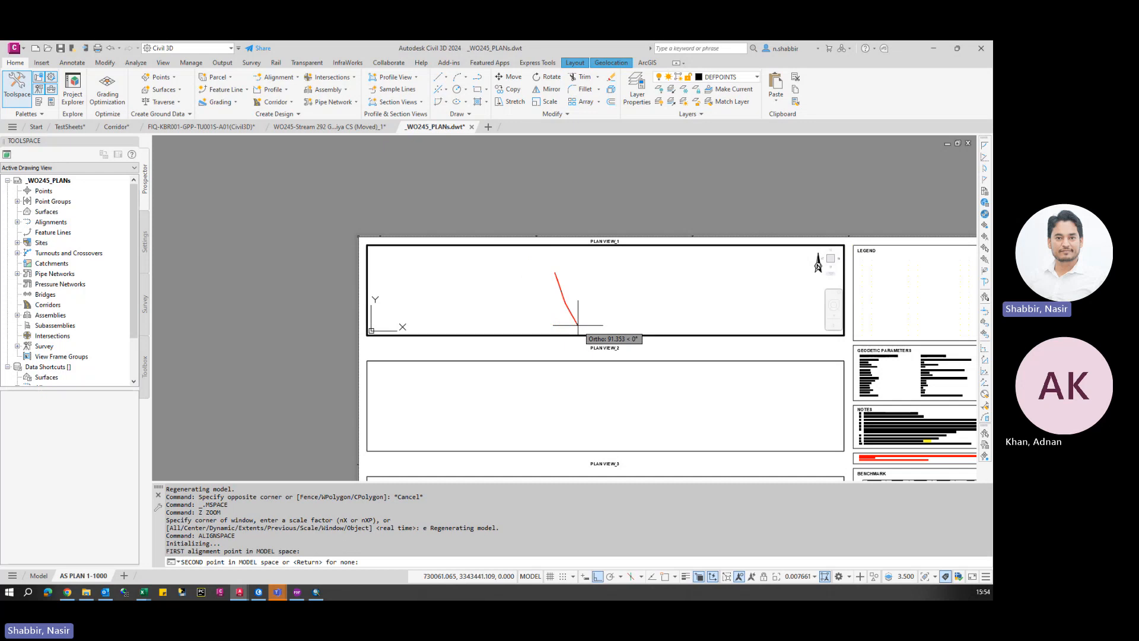
{"action": "scroll", "coordinate": [572, 317], "scroll_direction": "up", "scroll_amount": 3}
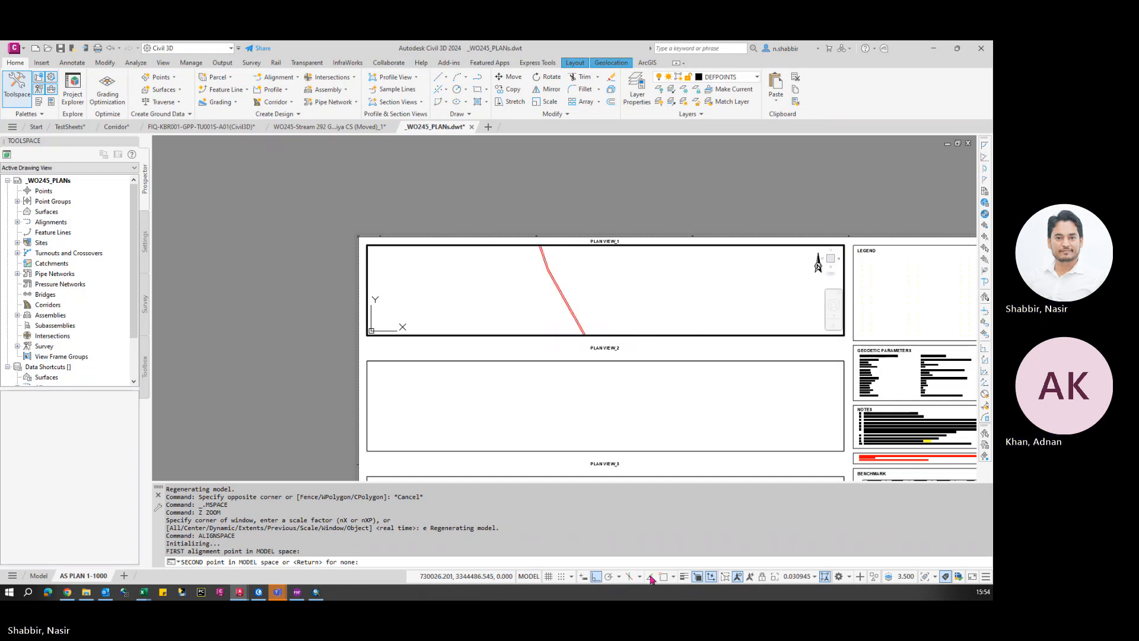
{"action": "key", "text": "F8"}
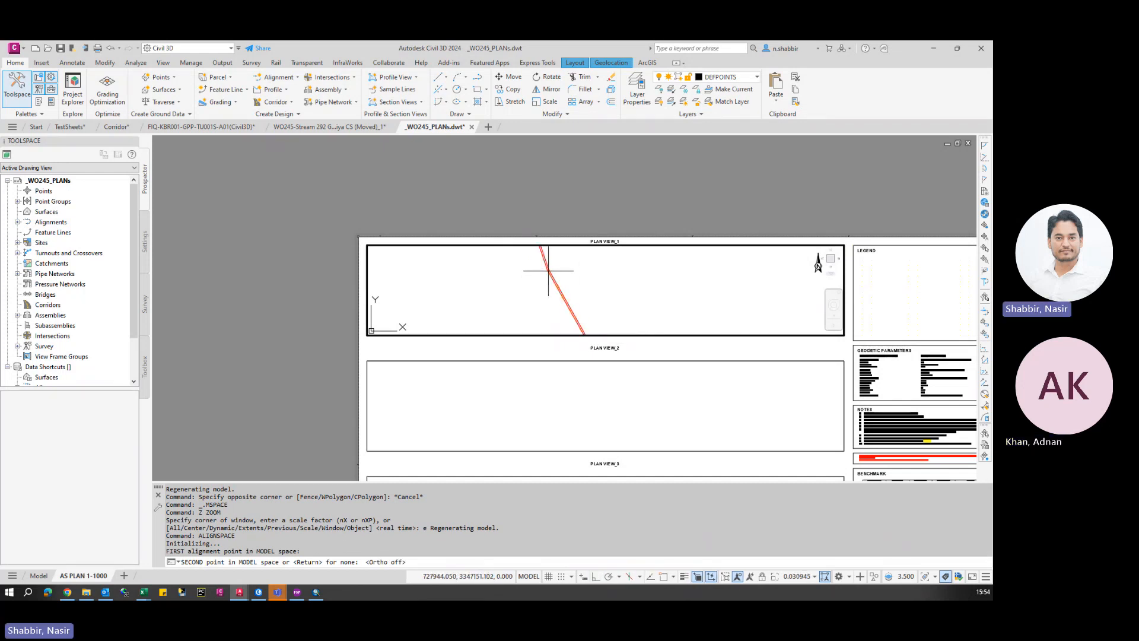
{"action": "left_click", "coordinate": [548, 271]}
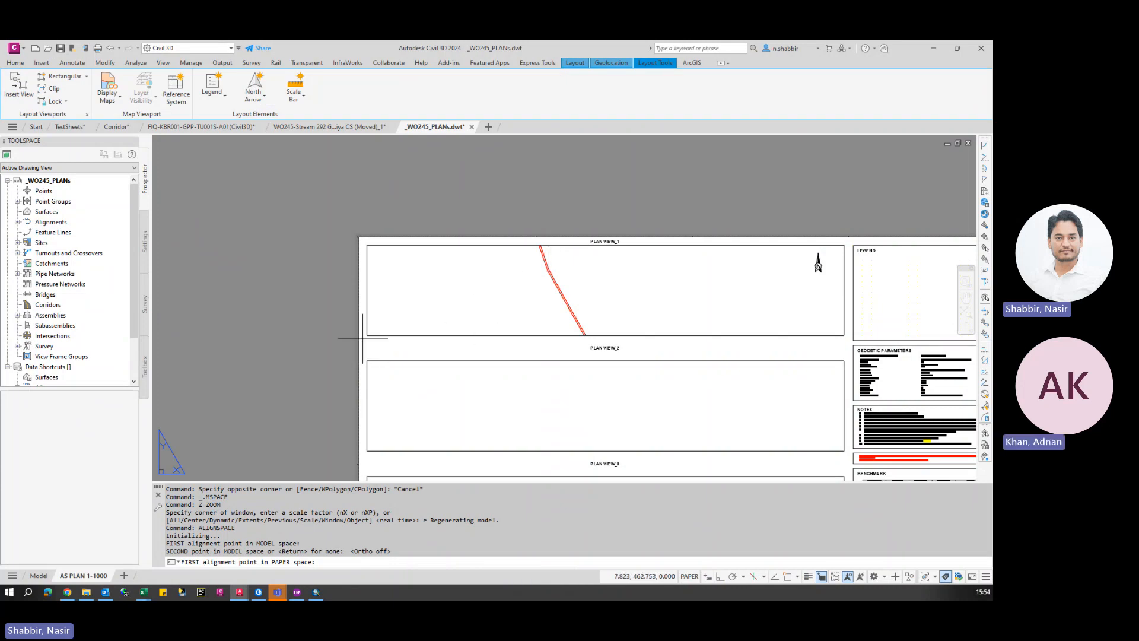
- Match the alignment points to the two lower corners of the PLAN VIEW_1 viewport using object snap, and apply the alignment
{"action": "key", "text": "F3"}
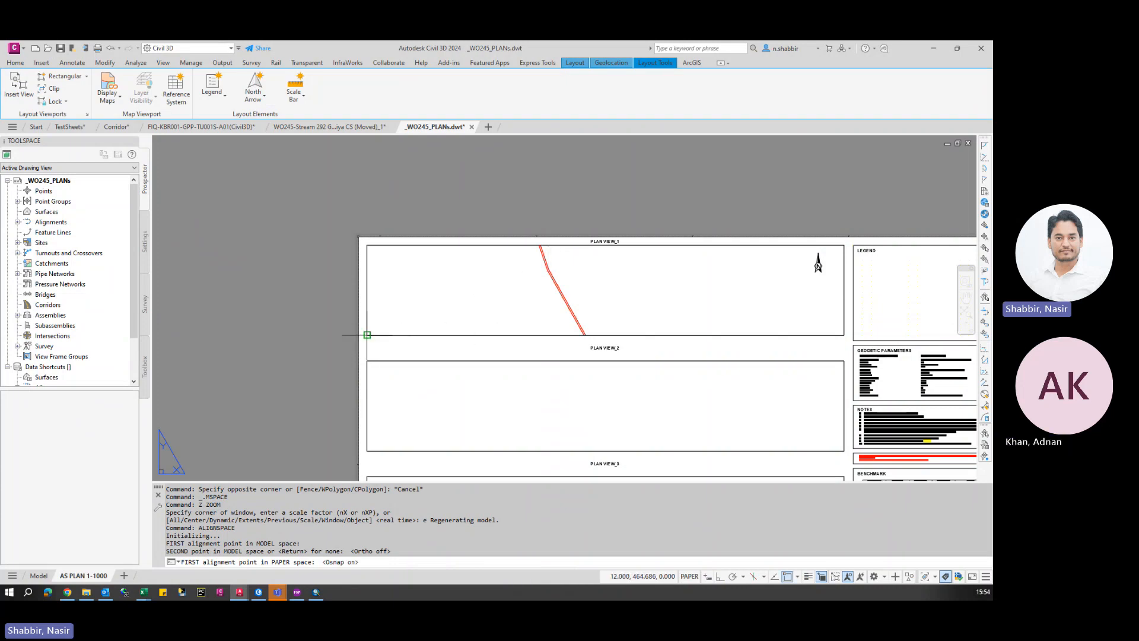
{"action": "left_click", "coordinate": [368, 334]}
{"action": "left_click", "coordinate": [853, 340]}
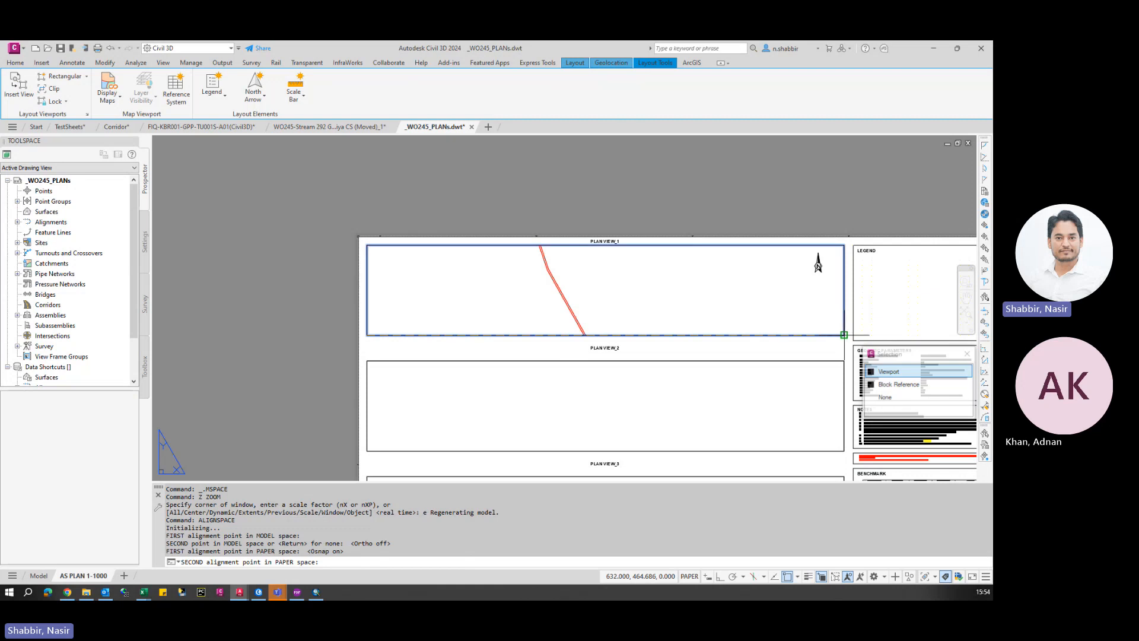
{"action": "left_click", "coordinate": [887, 372]}
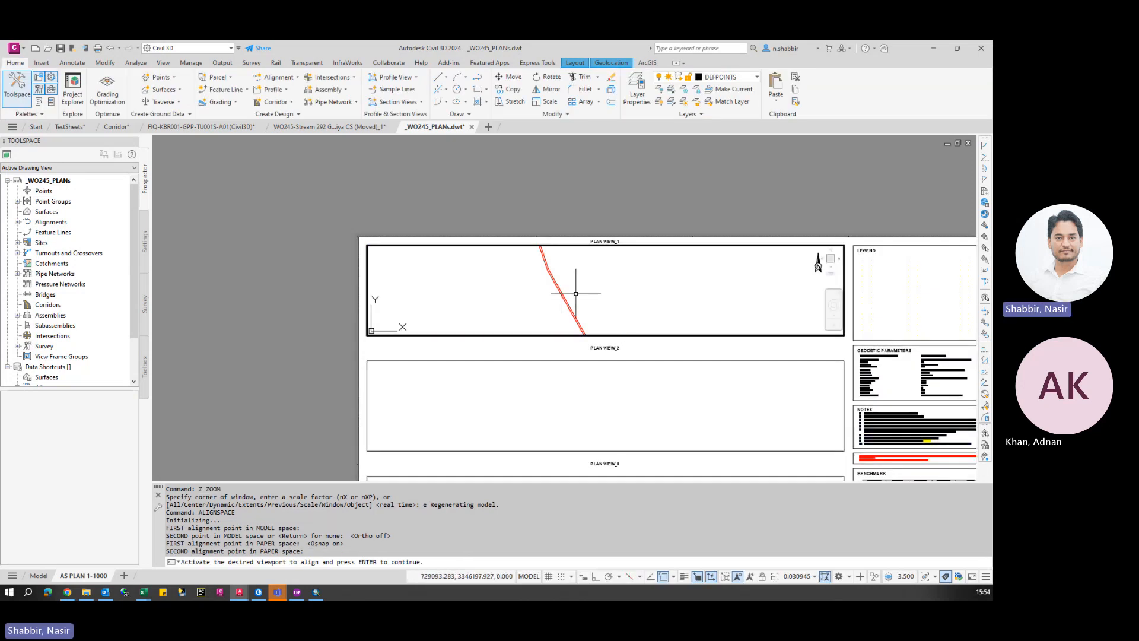
{"action": "key", "text": "Return"}
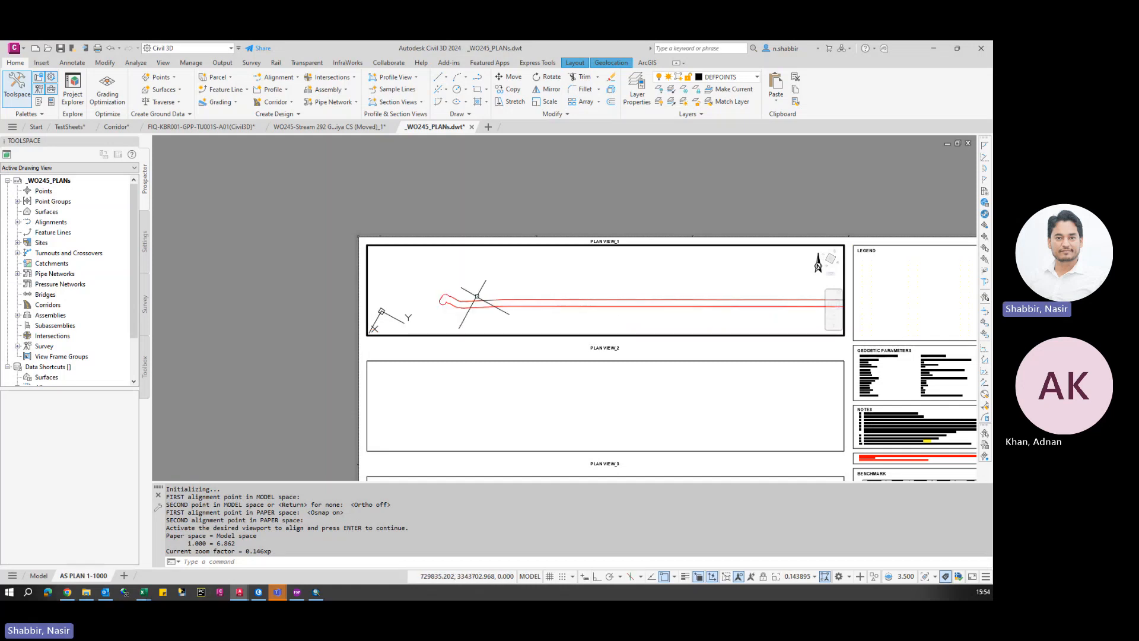
- Set the PLAN VIEW_1 viewport scale to 1:500 and try to centre the corridor in it
{"action": "scroll", "coordinate": [477, 296], "scroll_direction": "up", "scroll_amount": 5}
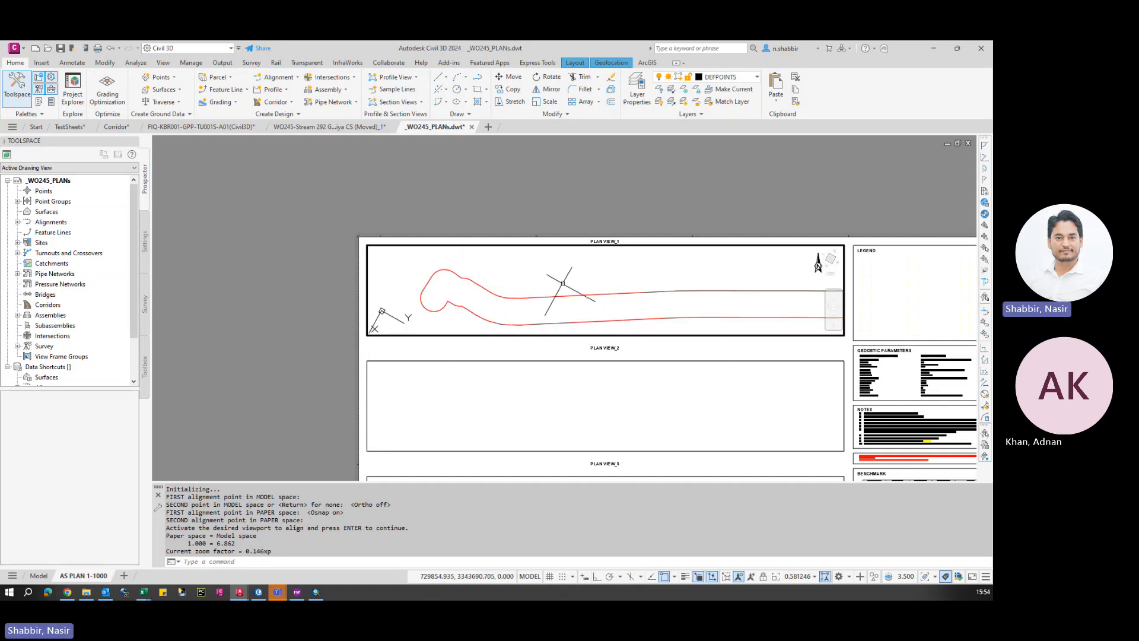
{"action": "middle_click_drag", "start_coordinate": [559, 285], "coordinate": [506, 277]}
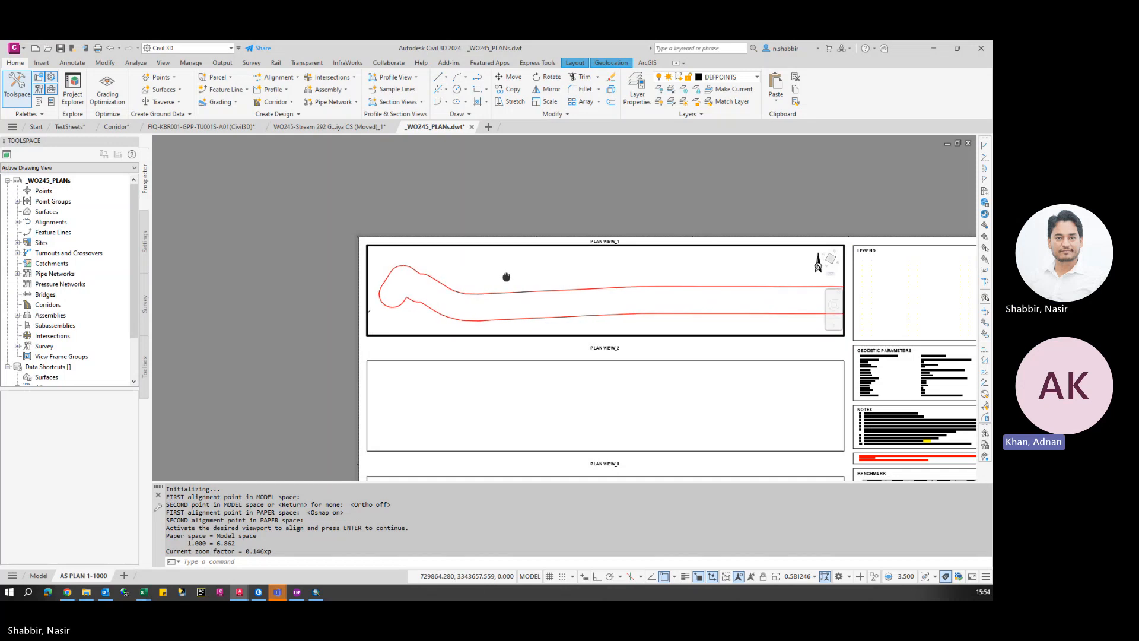
{"action": "middle_click_drag", "start_coordinate": [471, 318], "coordinate": [409, 306]}
{"action": "left_click", "coordinate": [814, 576]}
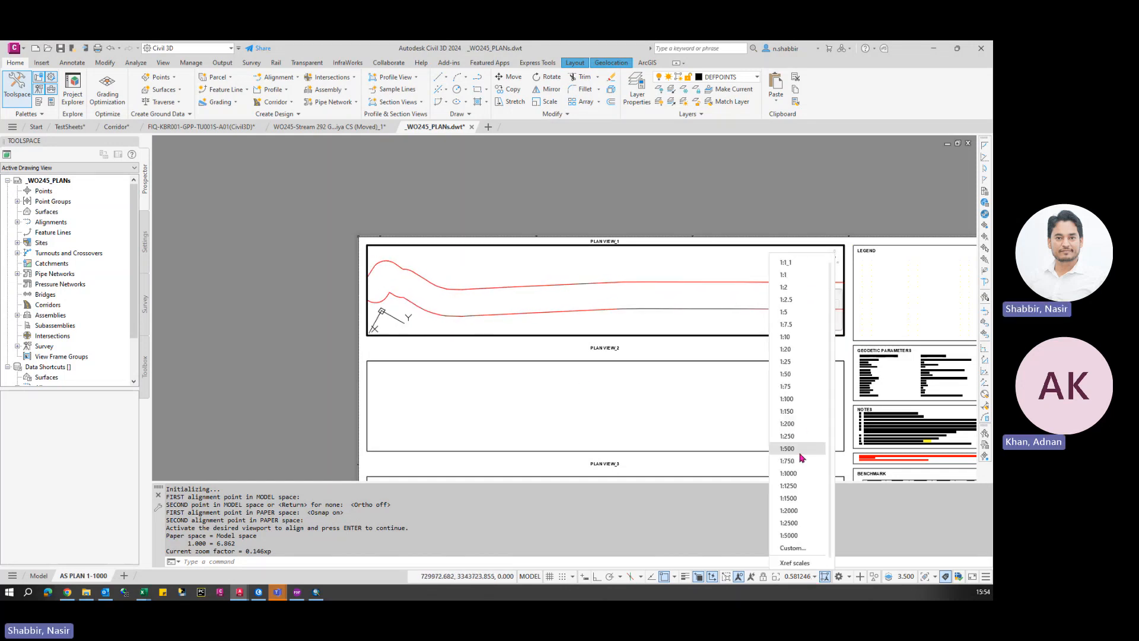
{"action": "left_click", "coordinate": [795, 449]}
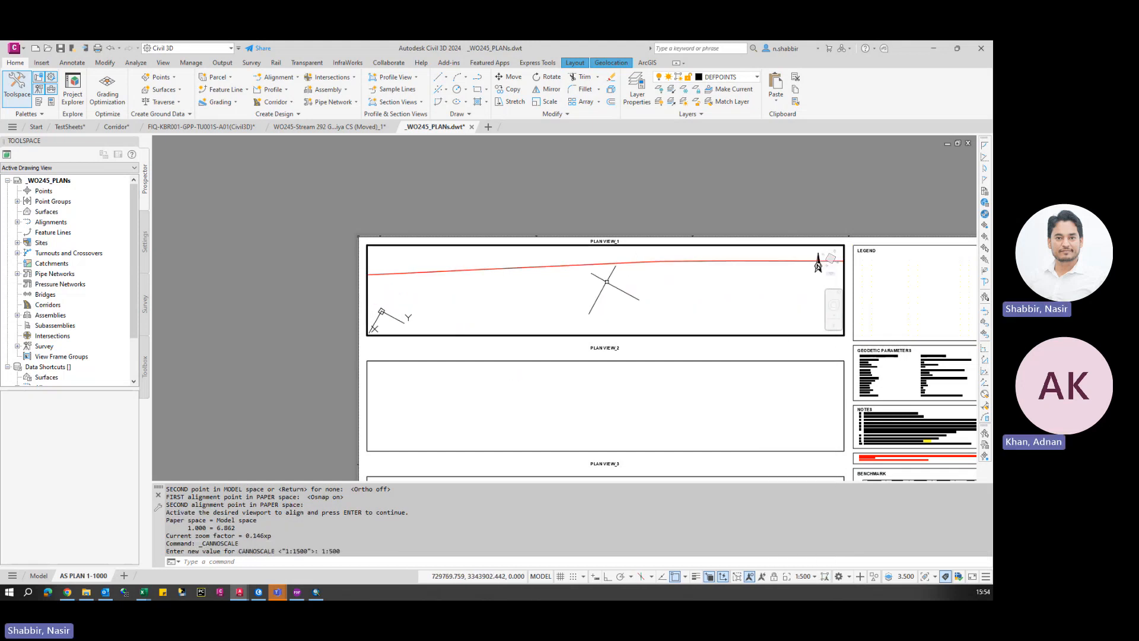
{"action": "type", "text": "p"}
{"action": "key", "text": "Return"}
{"action": "left_click_drag", "start_coordinate": [638, 262], "coordinate": [643, 293]}
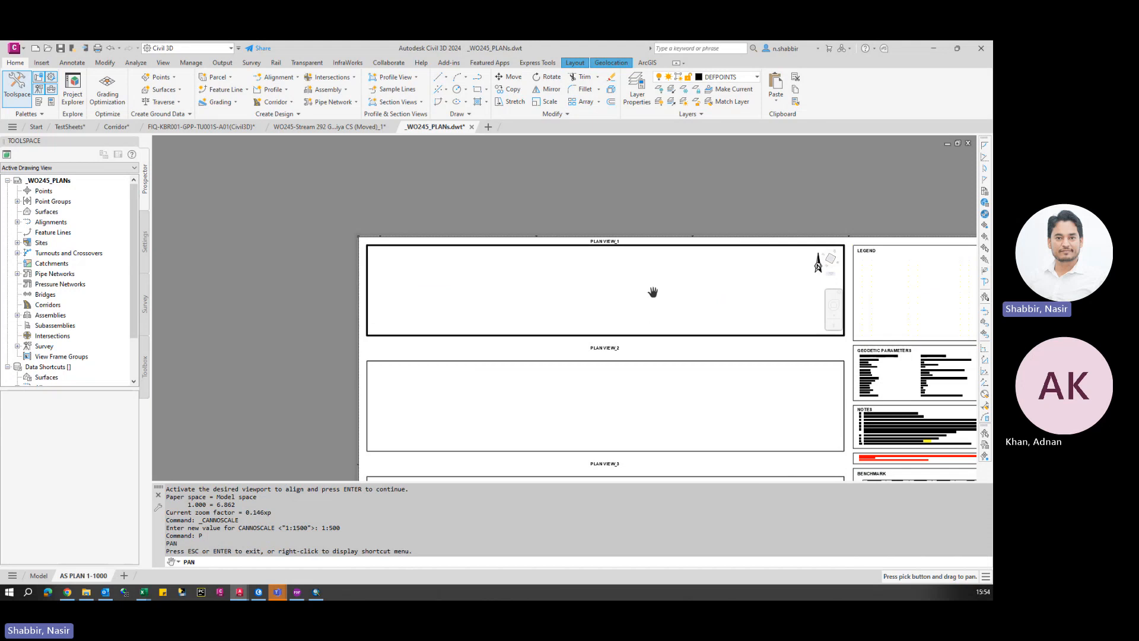
{"action": "key", "text": "Escape"}
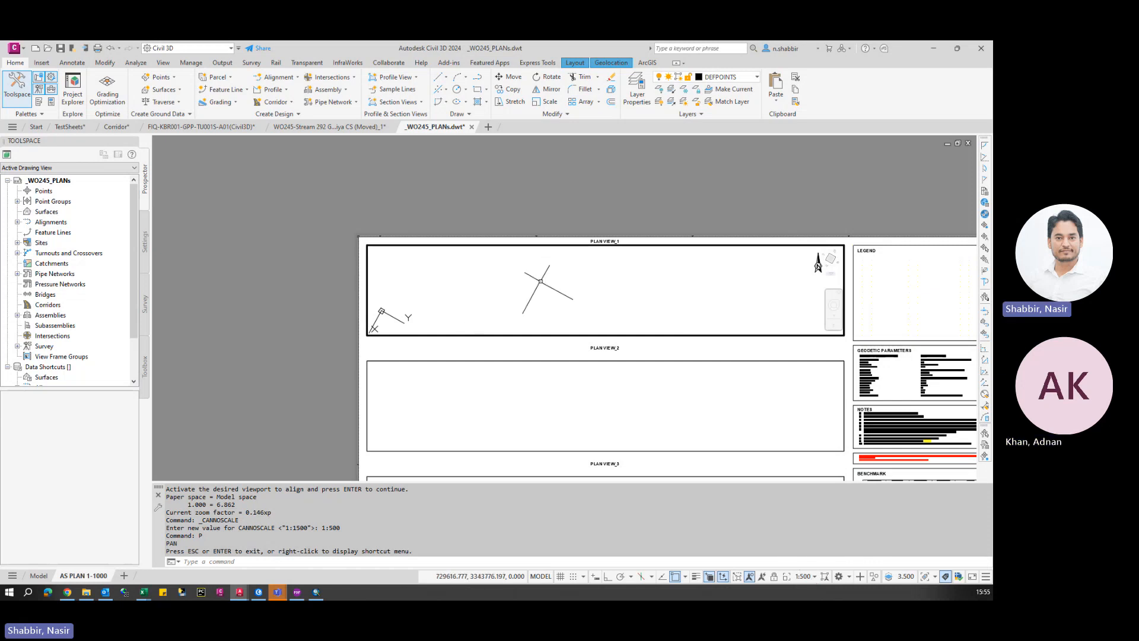
- Return to paper space, switch to model space and measure the corridor's width near its southern end
{"action": "double_click", "coordinate": [320, 255]}
{"action": "left_click", "coordinate": [38, 575]}
{"action": "scroll", "coordinate": [562, 363], "scroll_direction": "up", "scroll_amount": 3}
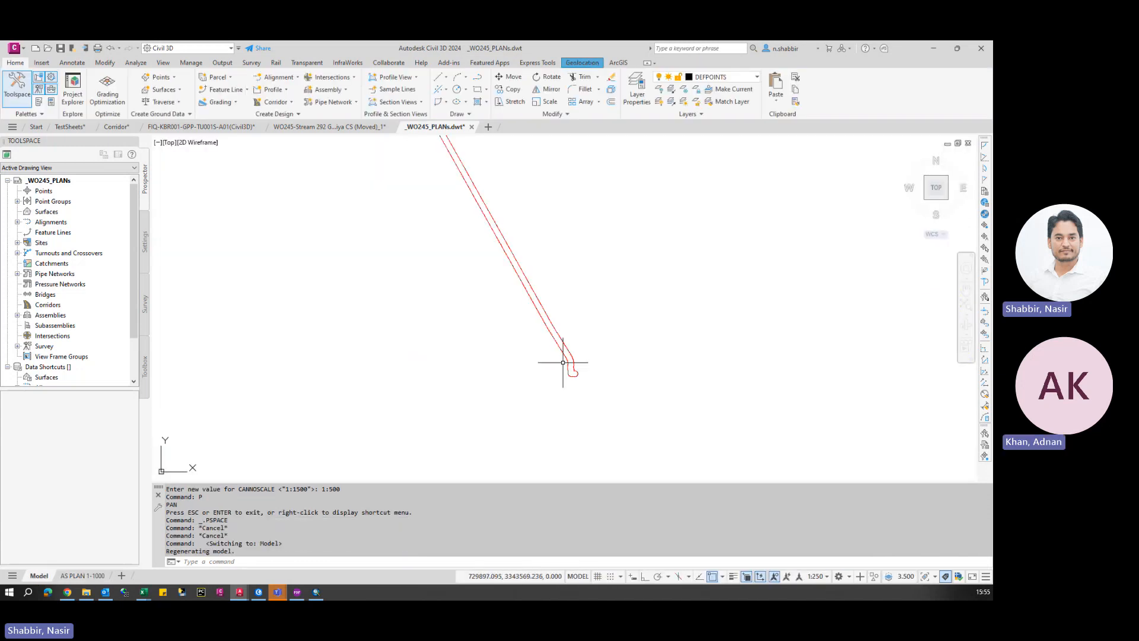
{"action": "scroll", "coordinate": [563, 363], "scroll_direction": "up", "scroll_amount": 3}
{"action": "type", "text": "i"}
{"action": "key", "text": "Return"}
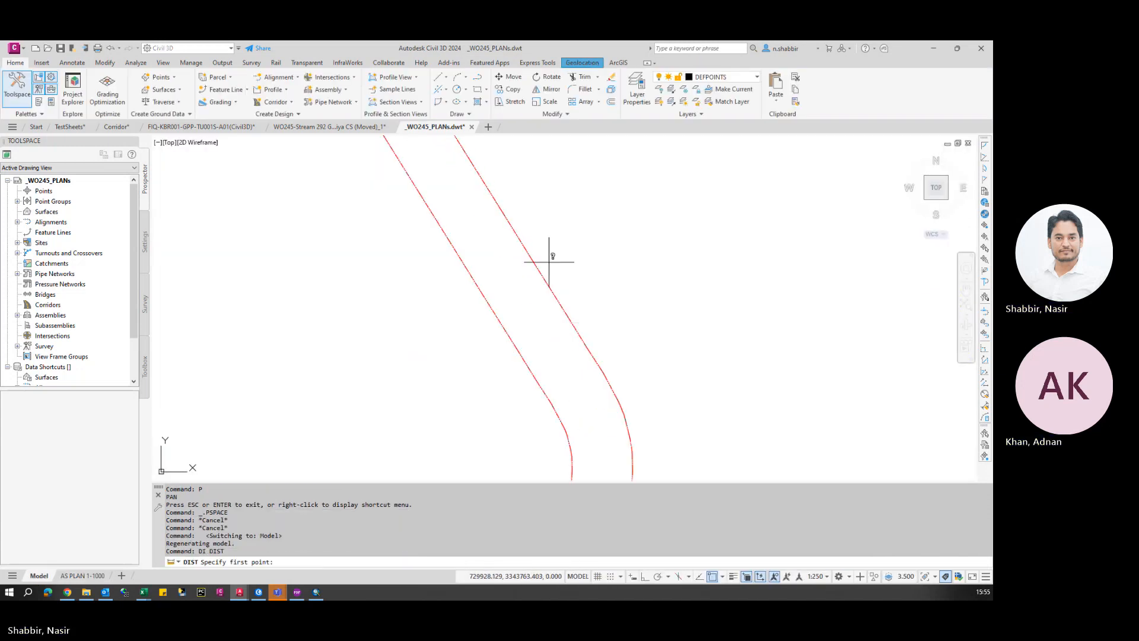
{"action": "left_click", "coordinate": [532, 262]}
{"action": "left_click", "coordinate": [481, 290]}
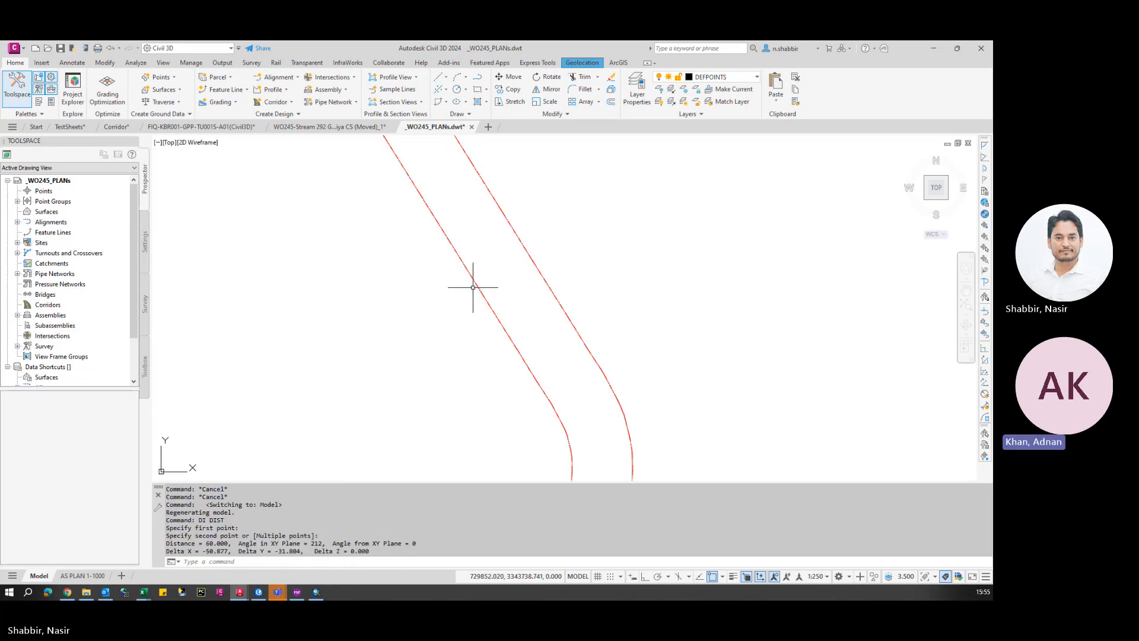
{"action": "key", "text": "Escape"}
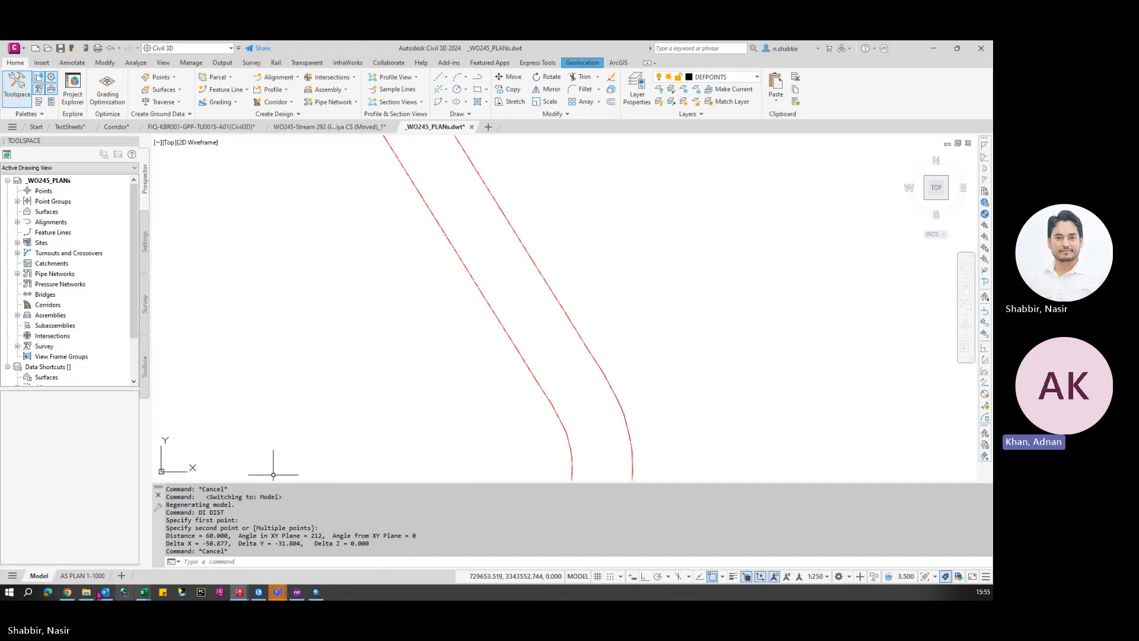
- Go back to the AS PLAN 1-1000 layout and examine the PLAN VIEW_1 viewport and its scale
{"action": "left_click", "coordinate": [84, 575]}
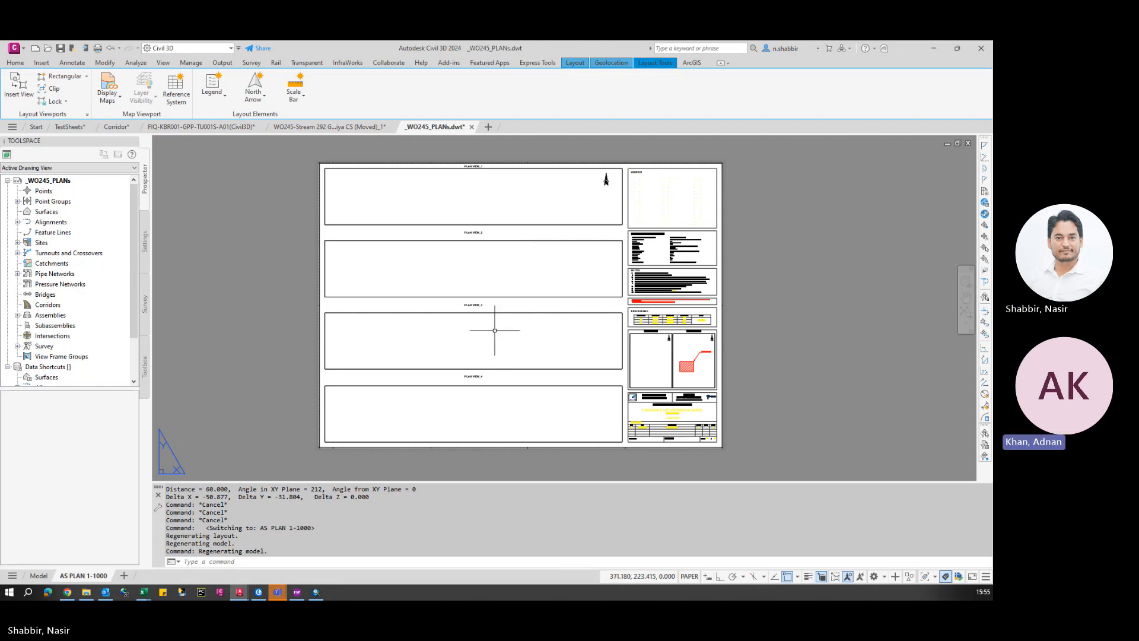
{"action": "mouse_move", "coordinate": [44, 576]}
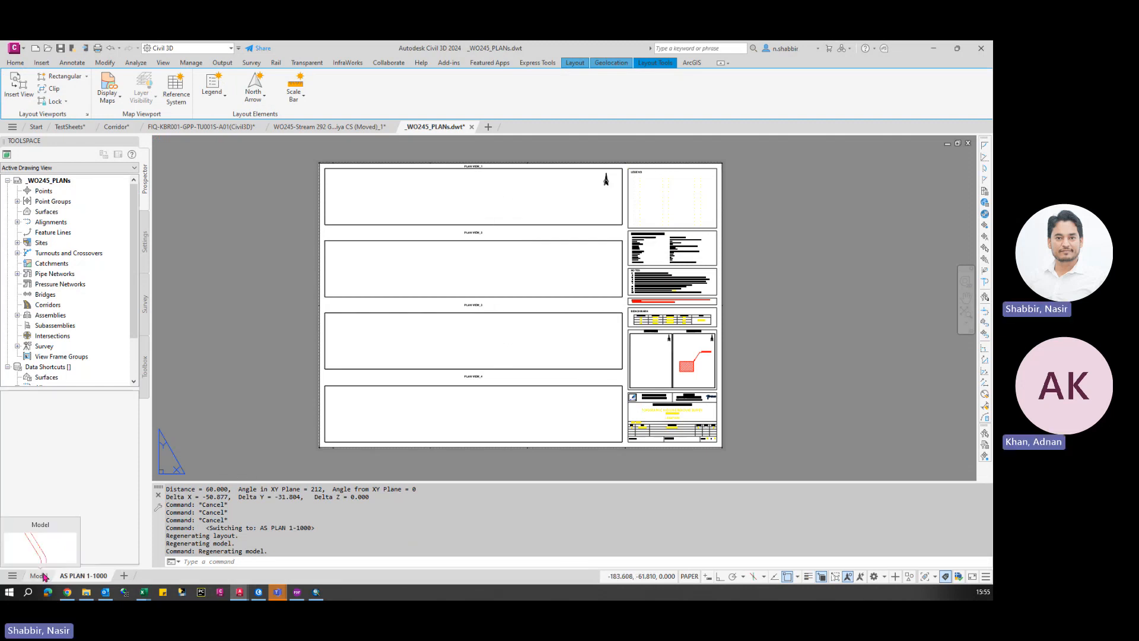
{"action": "scroll", "coordinate": [528, 204], "scroll_direction": "up", "scroll_amount": 2}
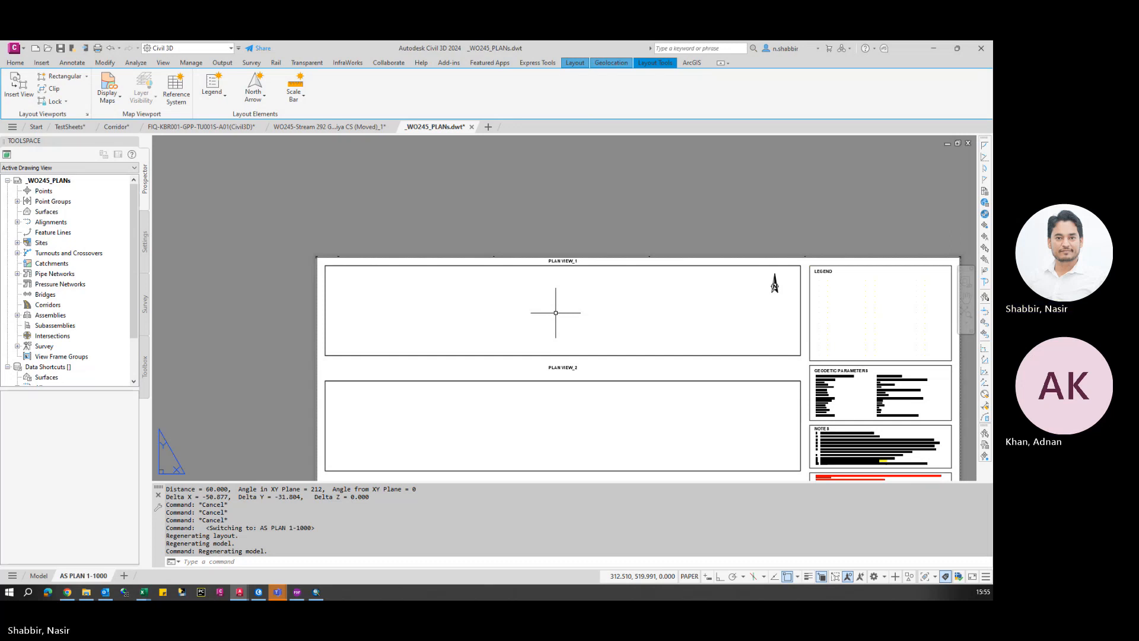
{"action": "scroll", "coordinate": [474, 326], "scroll_direction": "down", "scroll_amount": 3}
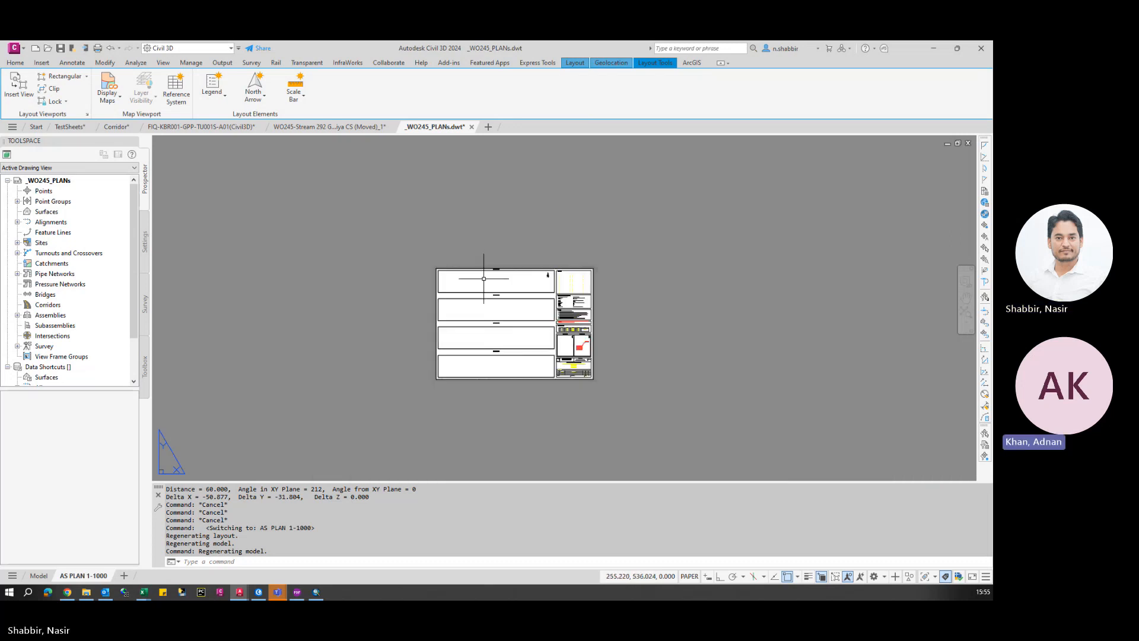
{"action": "scroll", "coordinate": [494, 303], "scroll_direction": "up", "scroll_amount": 1}
{"action": "left_click", "coordinate": [484, 306]}
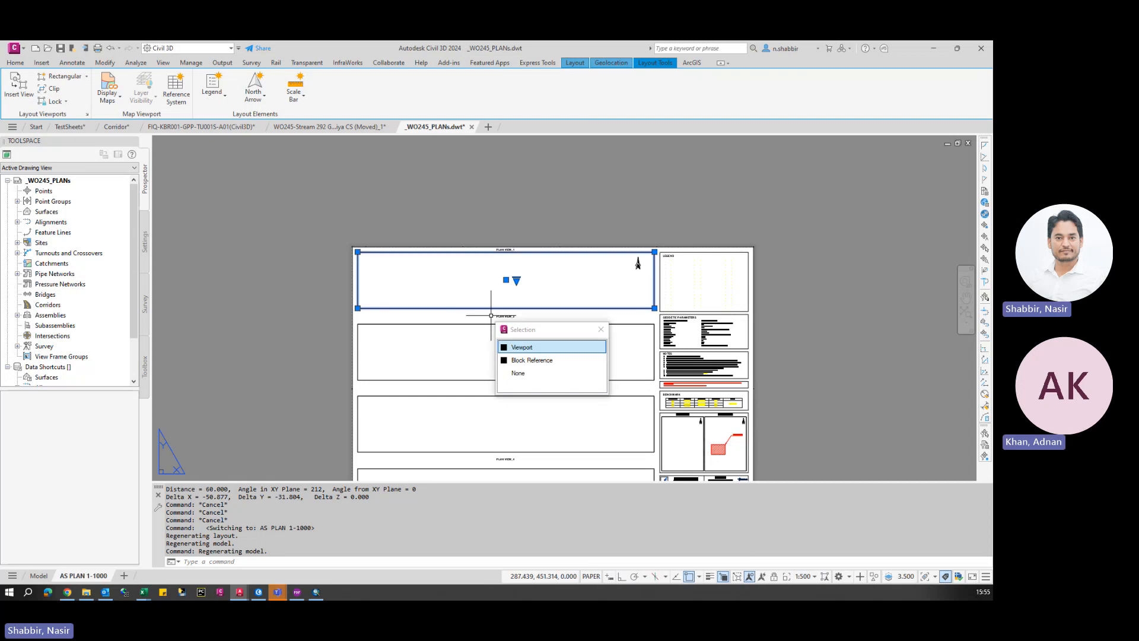
{"action": "left_click", "coordinate": [523, 348]}
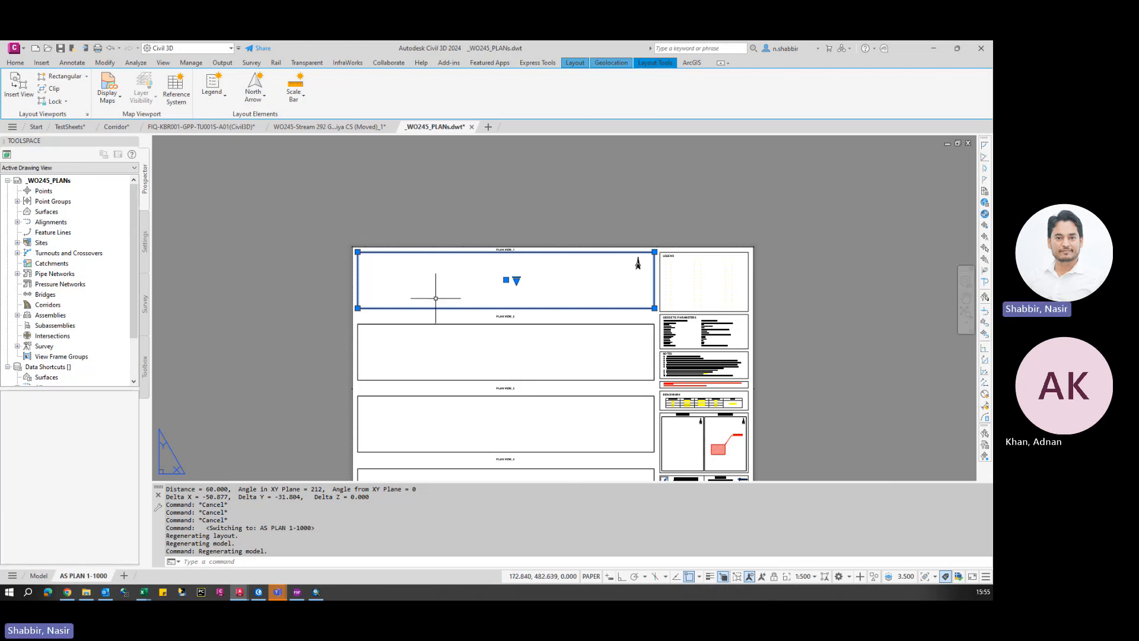
{"action": "key", "text": "Escape"}
- Switch to model space and re-measure the distance between the two corridor edges just above the southern bend
{"action": "left_click", "coordinate": [40, 575]}
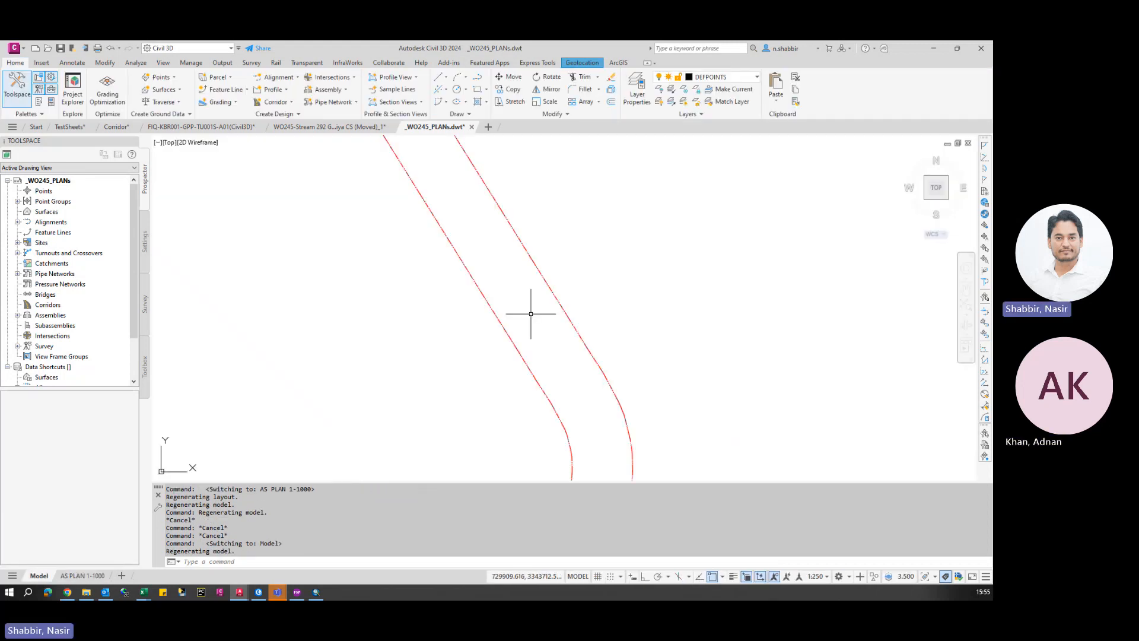
{"action": "key", "text": "Escape"}
{"action": "type", "text": "di"}
{"action": "key", "text": "Return"}
{"action": "left_click", "coordinate": [566, 317]}
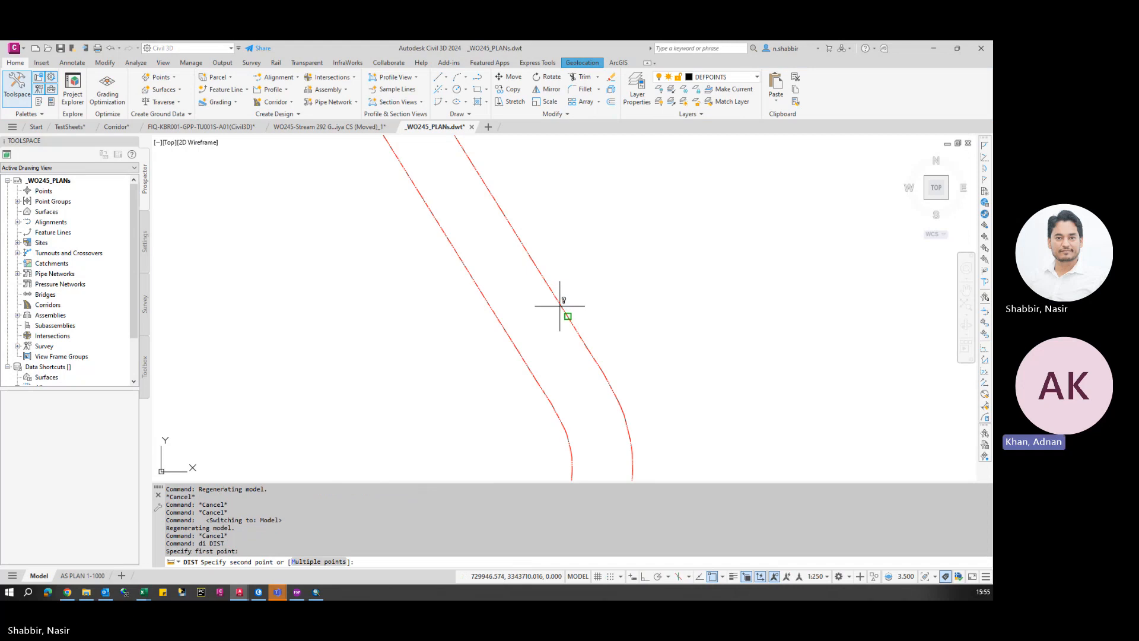
{"action": "left_click", "coordinate": [517, 350]}
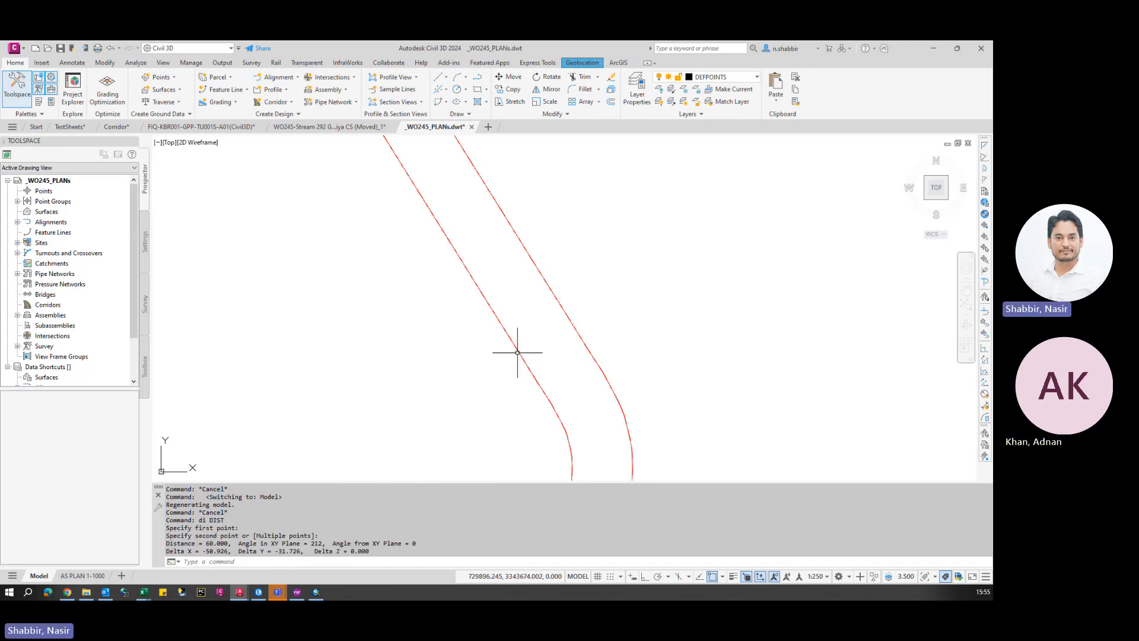
{"action": "key", "text": "Escape"}
- Activate the PLAN VIEW_1 viewport on AS PLAN 1-1000, set its scale to 1:1000 and bring the corridor's start back into view
{"action": "left_click", "coordinate": [82, 576]}
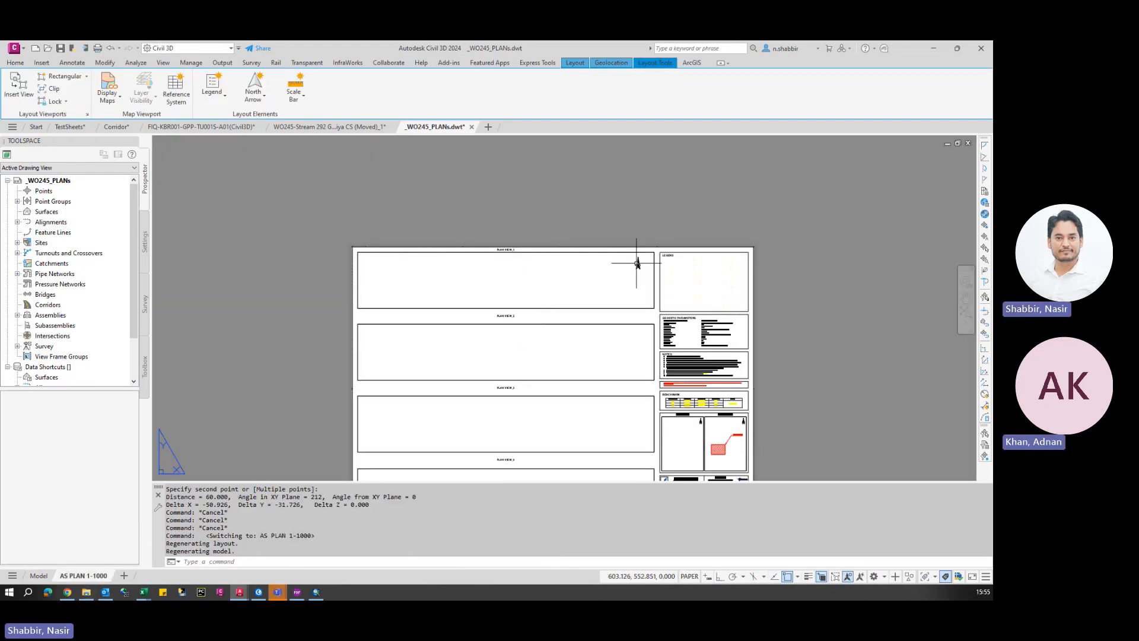
{"action": "scroll", "coordinate": [451, 283], "scroll_direction": "up", "scroll_amount": 2}
{"action": "double_click", "coordinate": [490, 279]}
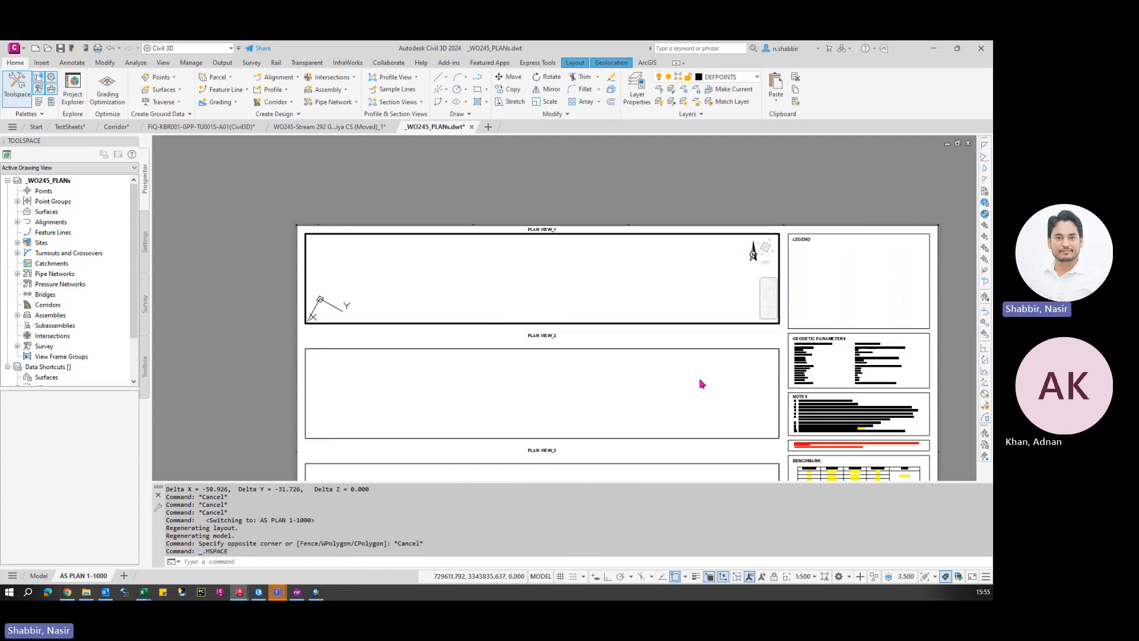
{"action": "left_click", "coordinate": [805, 578]}
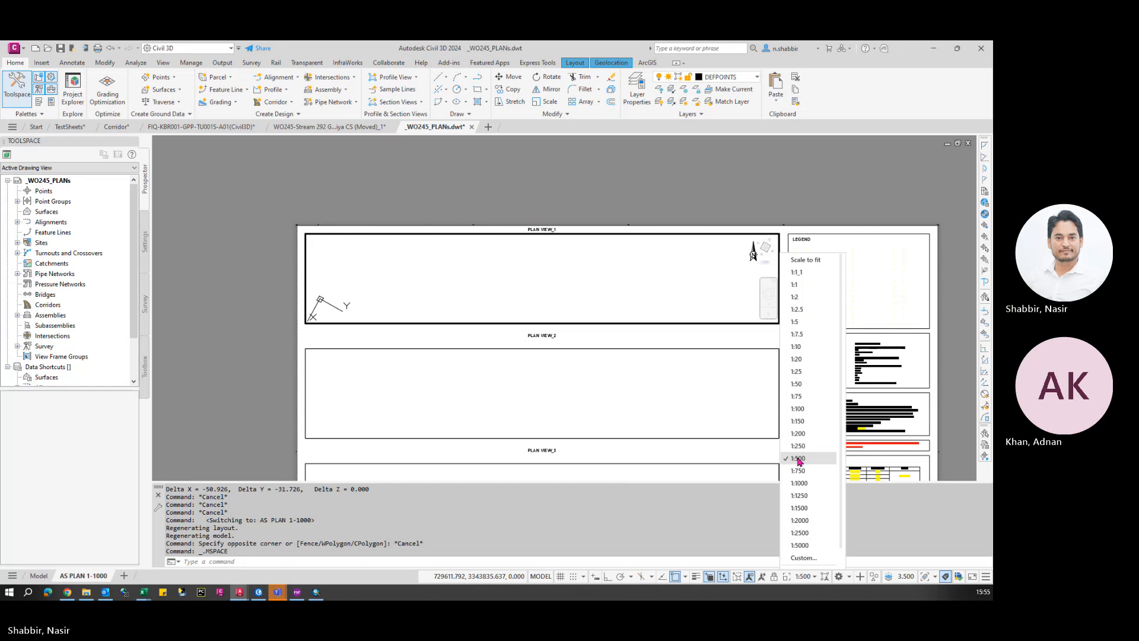
{"action": "left_click", "coordinate": [799, 482]}
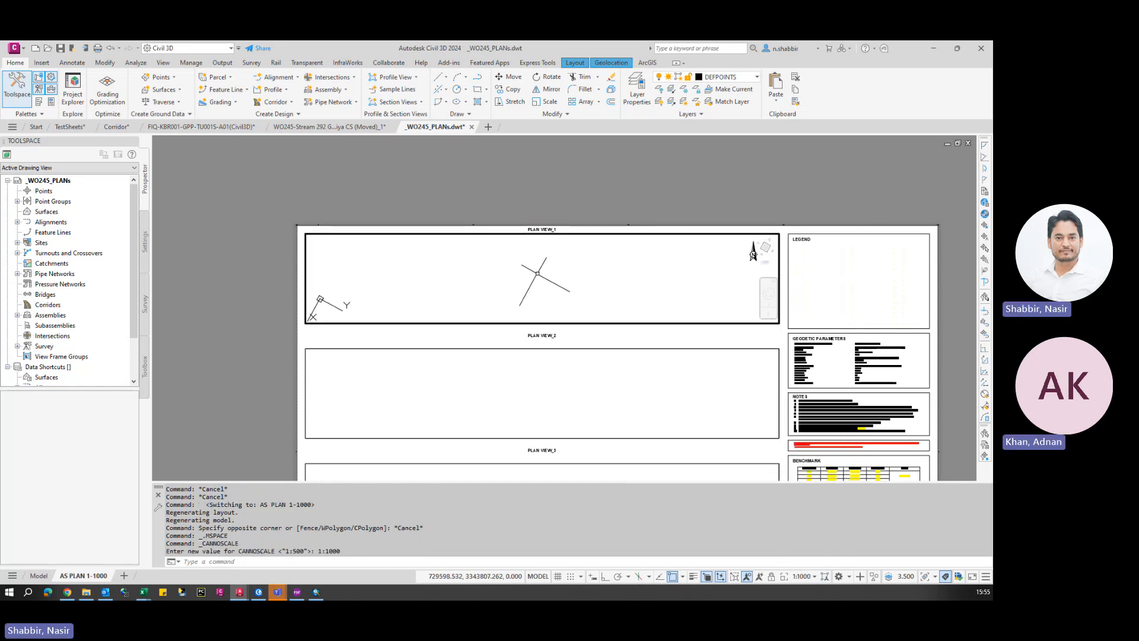
{"action": "scroll", "coordinate": [519, 288], "scroll_direction": "down", "scroll_amount": 4}
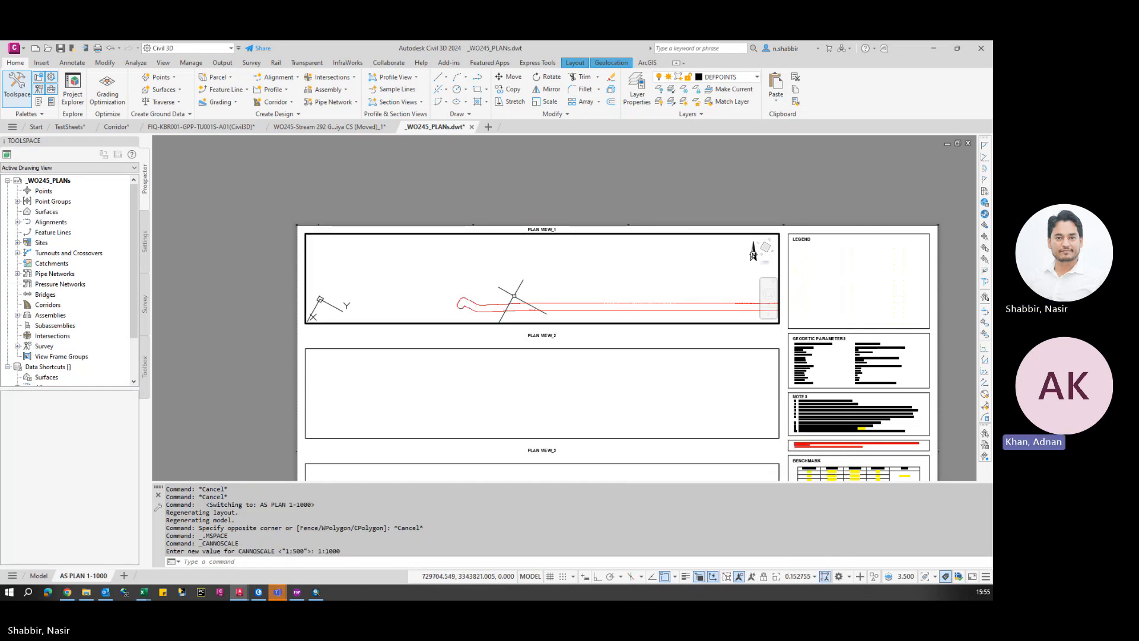
- Enlarge the corridor's start inside the PLAN VIEW_1 viewport and set the viewport scale to 1:1000
{"action": "scroll", "coordinate": [482, 309], "scroll_direction": "up", "scroll_amount": 8}
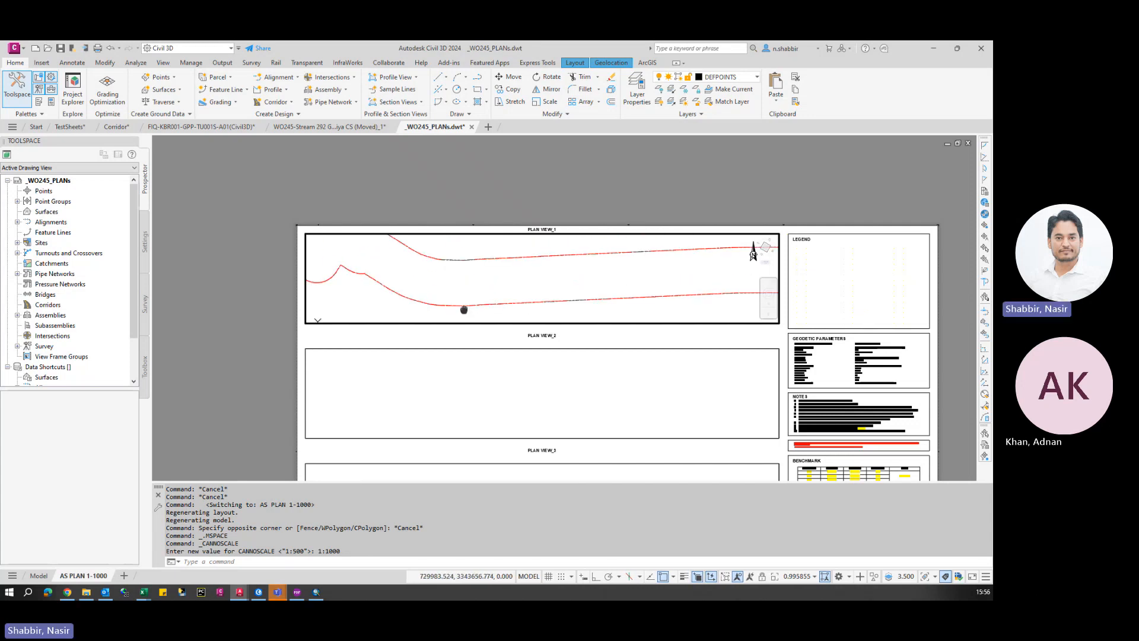
{"action": "middle_click_drag", "start_coordinate": [458, 309], "coordinate": [466, 307]}
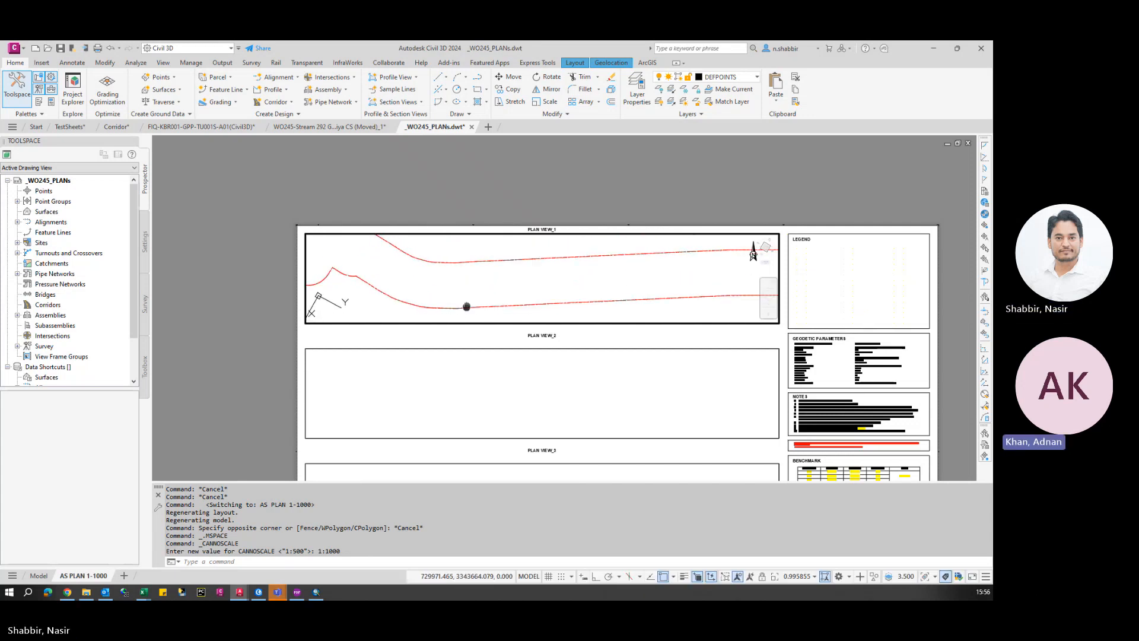
{"action": "left_click", "coordinate": [813, 576]}
{"action": "left_click", "coordinate": [805, 485]}
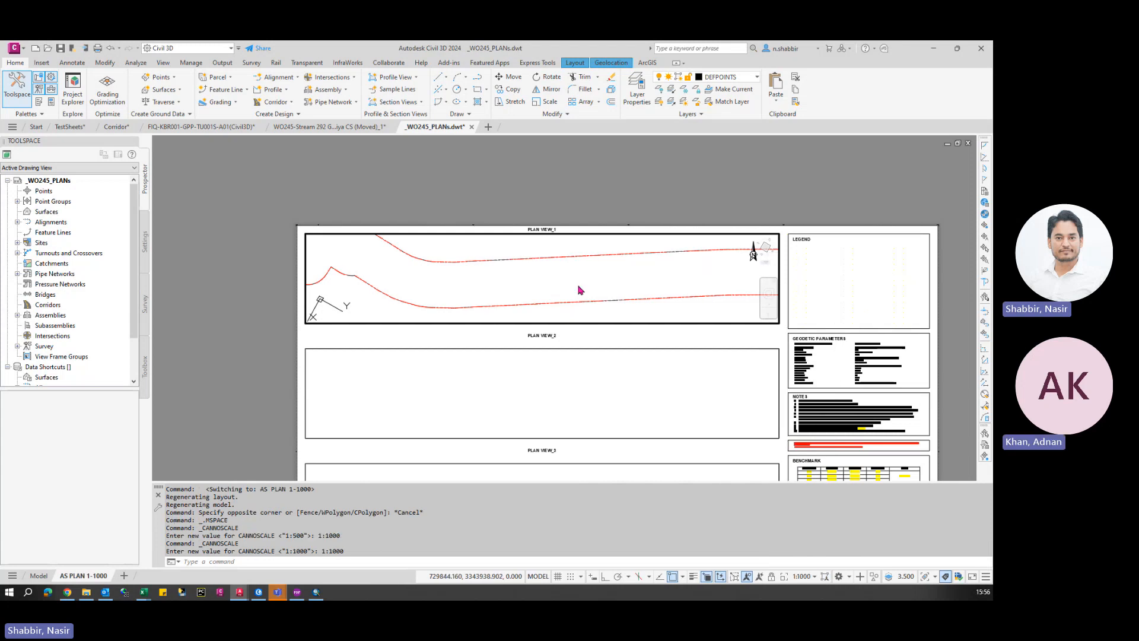
- Pan inside the PLAN VIEW_1 viewport until both edges of the corridor's start fit along its length, and return to paper space
{"action": "type", "text": "p"}
{"action": "key", "text": "Return"}
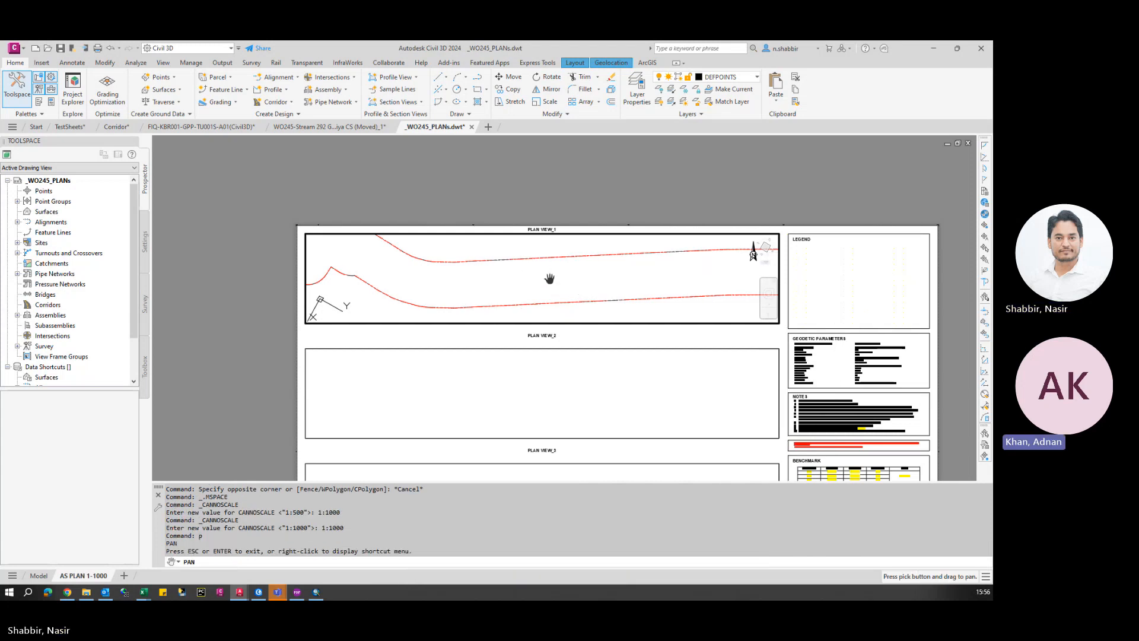
{"action": "left_click_drag", "start_coordinate": [541, 279], "coordinate": [462, 283]}
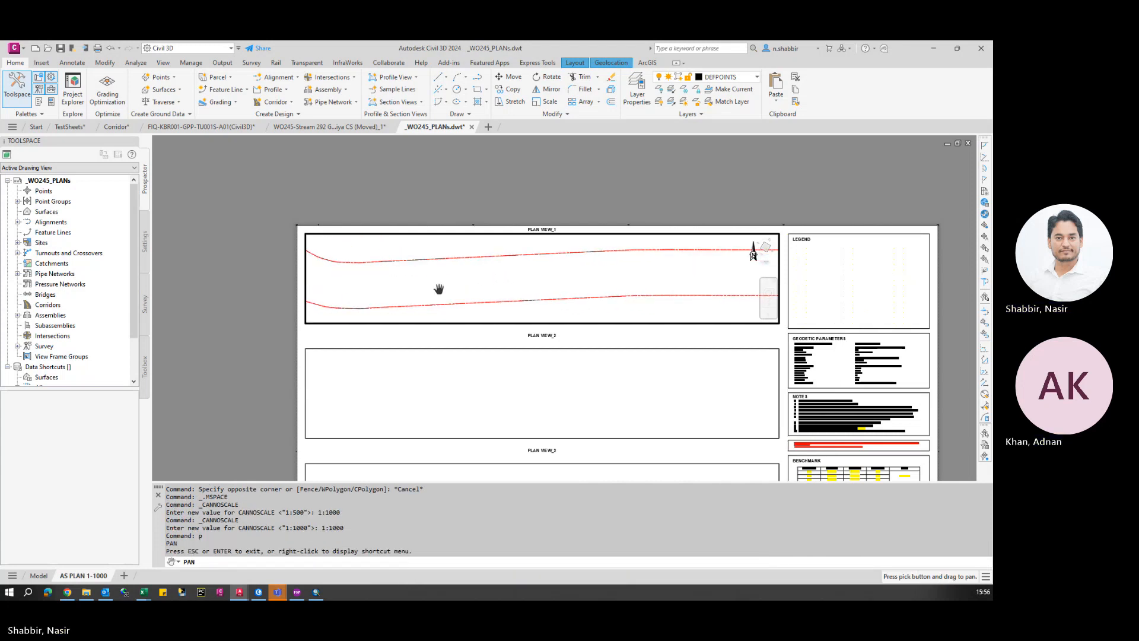
{"action": "left_click_drag", "start_coordinate": [393, 282], "coordinate": [525, 304]}
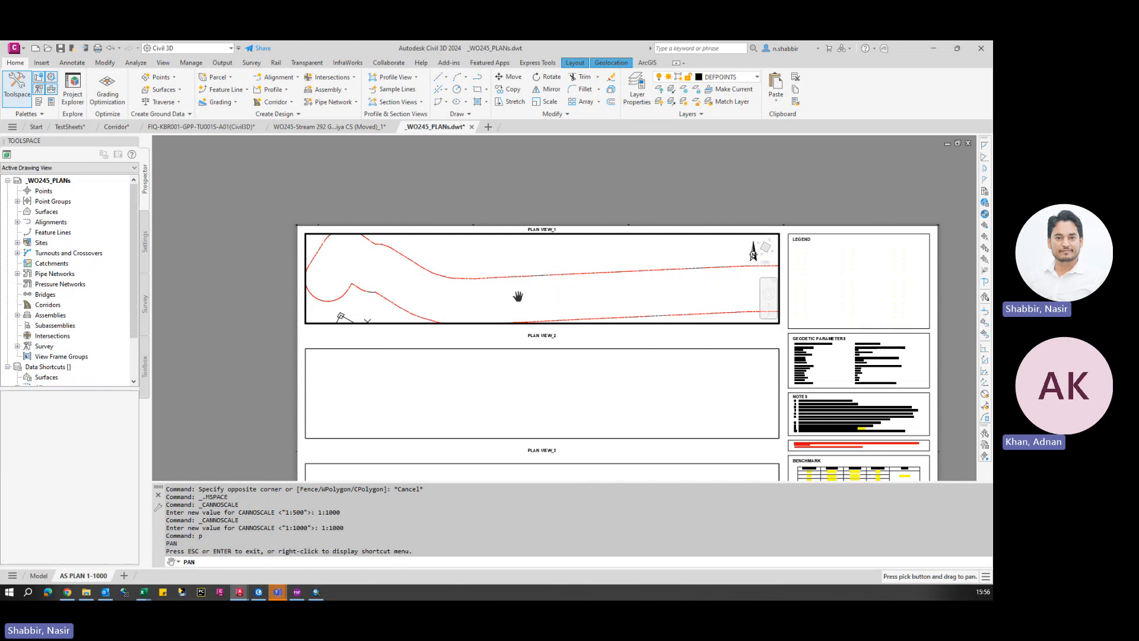
{"action": "left_click_drag", "start_coordinate": [590, 286], "coordinate": [583, 279]}
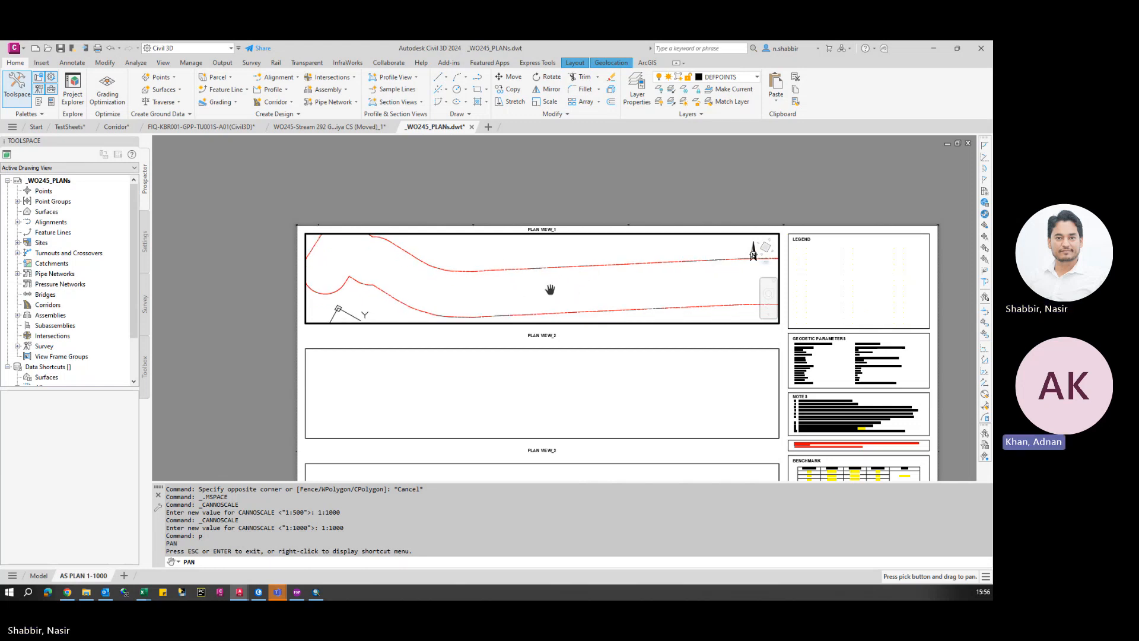
{"action": "left_click_drag", "start_coordinate": [597, 286], "coordinate": [543, 286]}
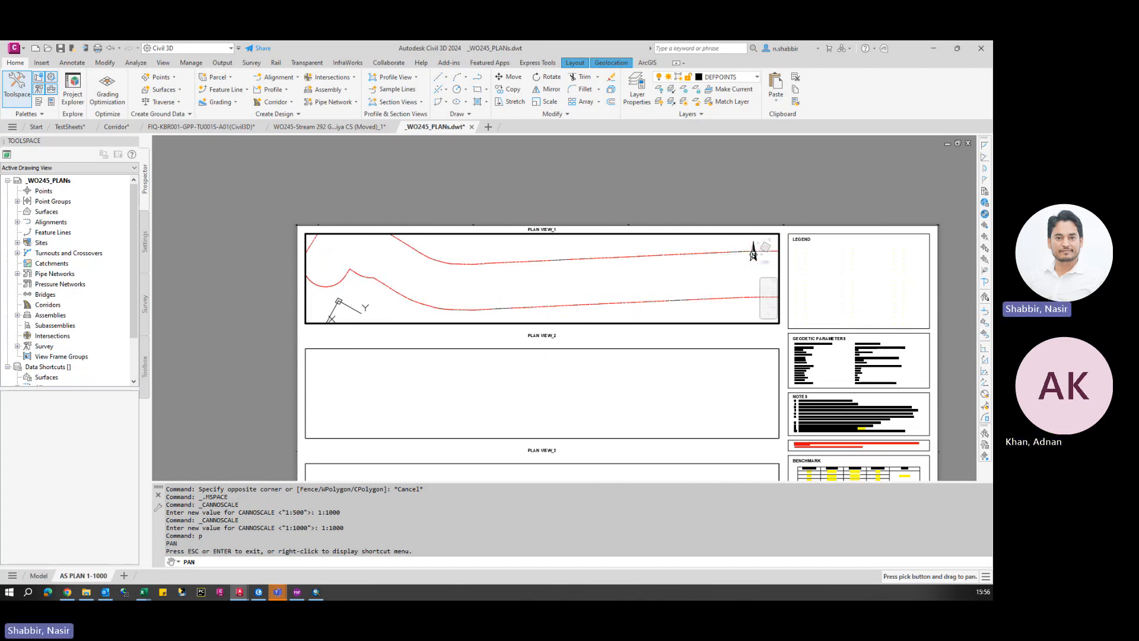
{"action": "key", "text": "Escape"}
{"action": "double_click", "coordinate": [260, 259]}
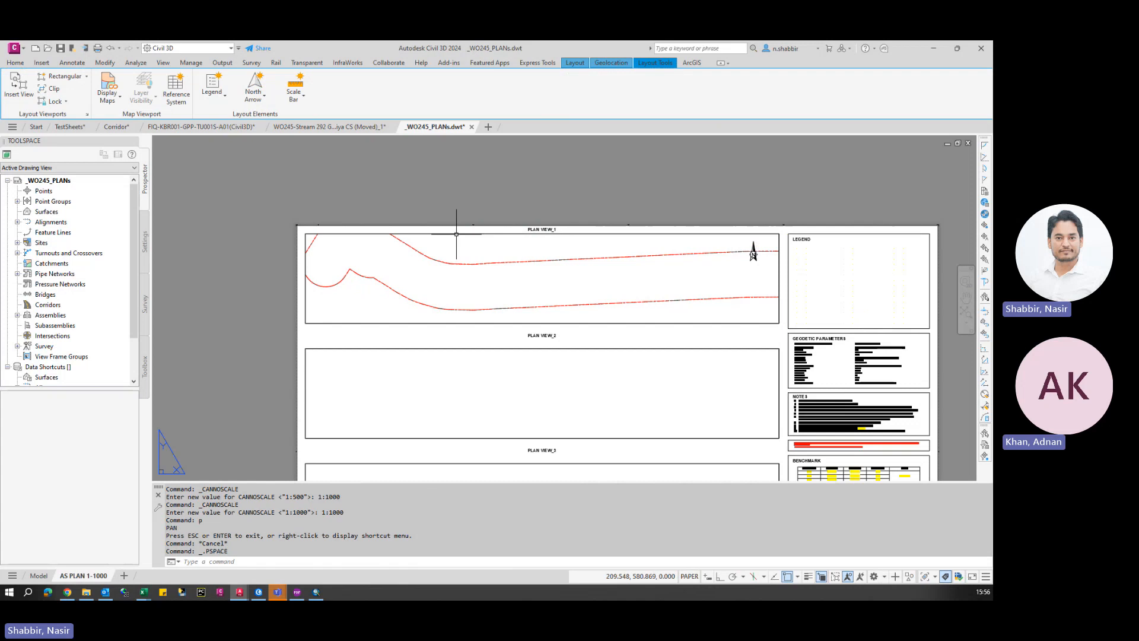
- Select the PLAN VIEW_1 viewport on the AS PLAN 1-1000 layout and open its properties
{"action": "left_click", "coordinate": [36, 575]}
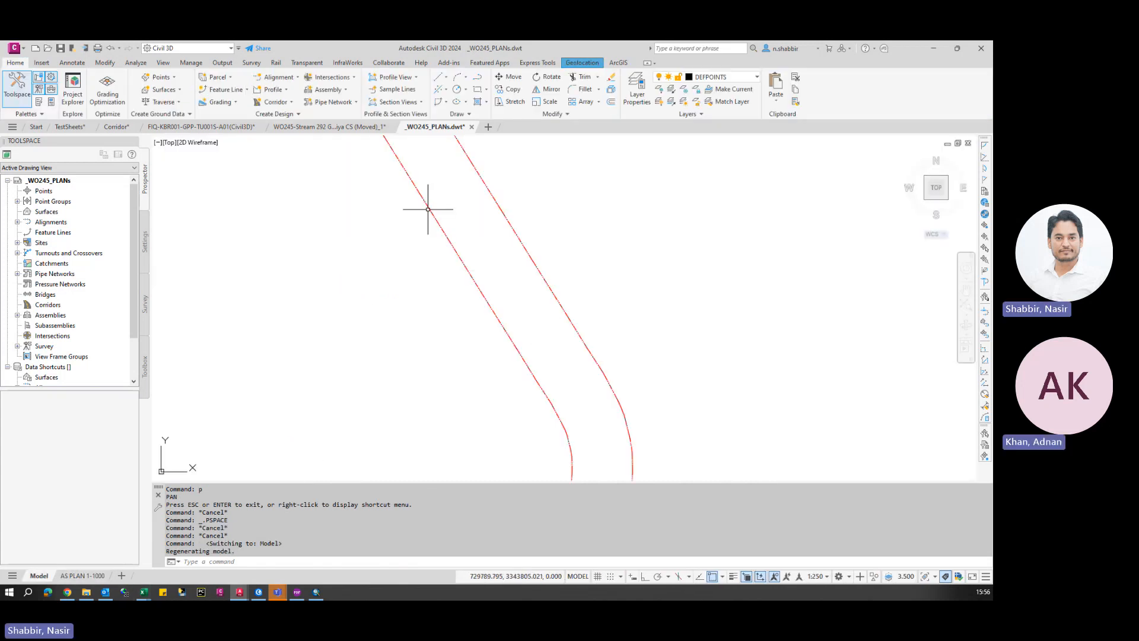
{"action": "left_click", "coordinate": [93, 578]}
{"action": "left_click", "coordinate": [561, 323]}
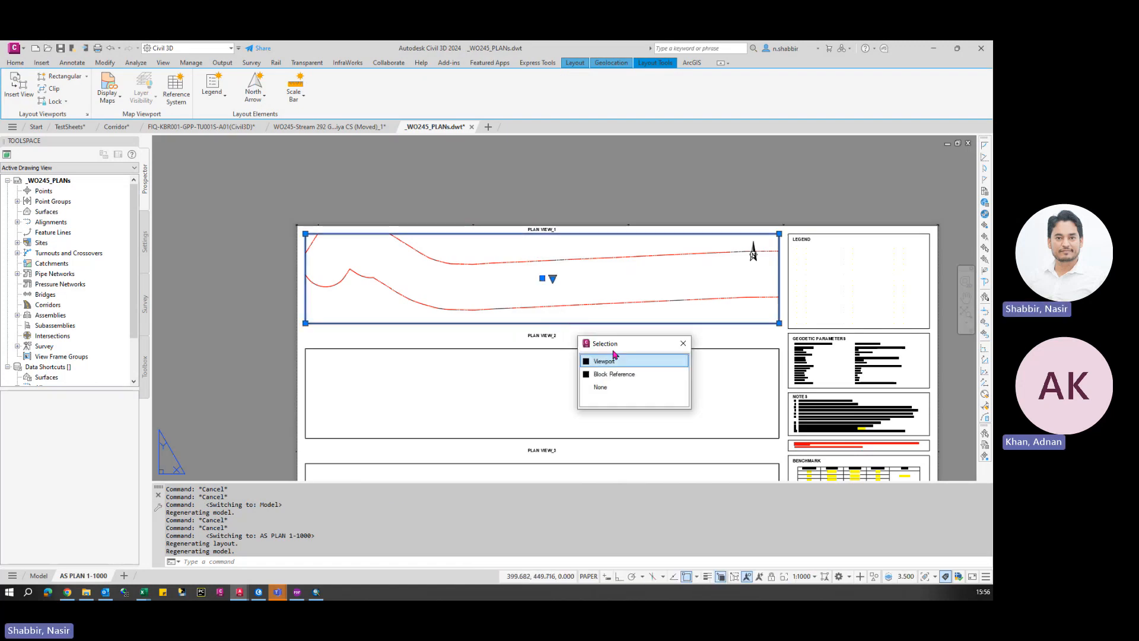
{"action": "left_click", "coordinate": [603, 360]}
{"action": "scroll", "coordinate": [431, 270], "scroll_direction": "down", "scroll_amount": 2}
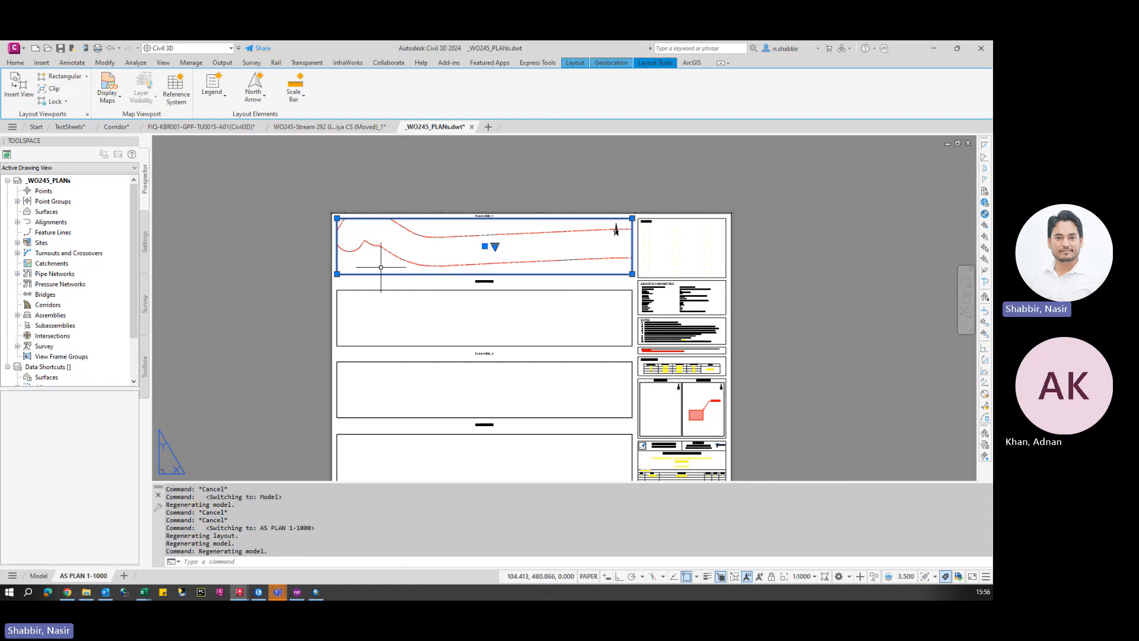
{"action": "middle_click_drag", "start_coordinate": [381, 267], "coordinate": [415, 290]}
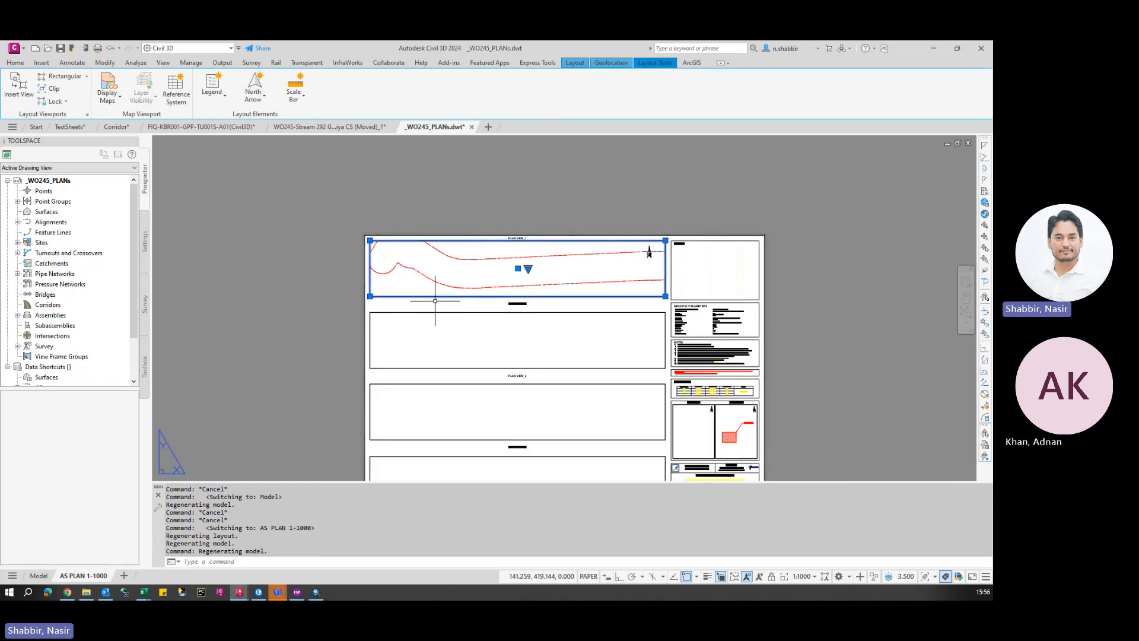
{"action": "key", "text": "ctrl+1"}
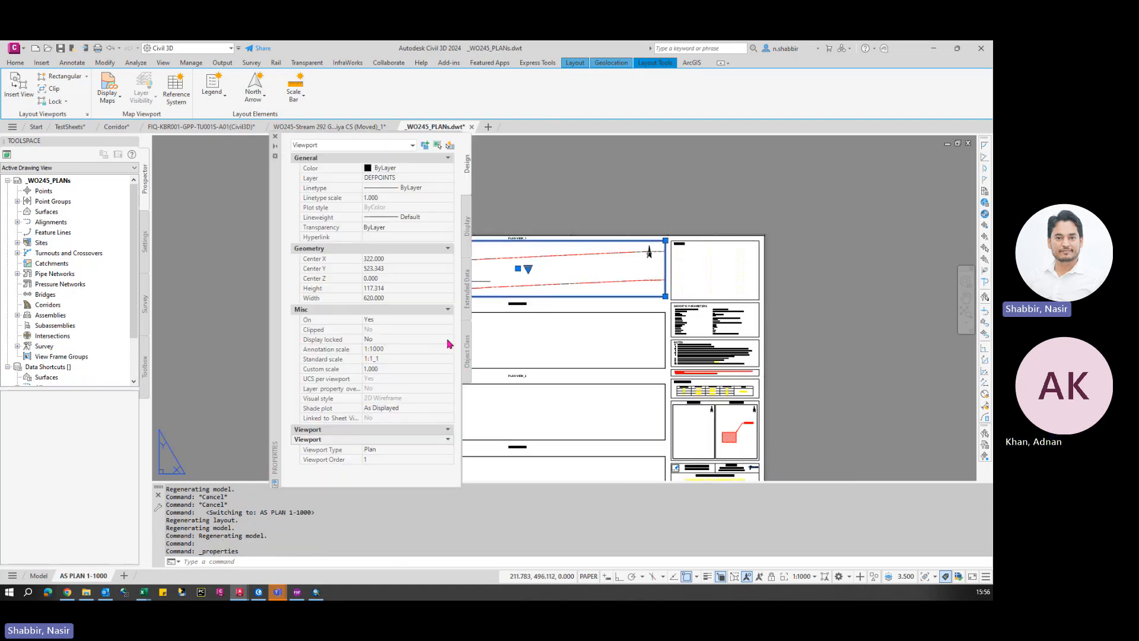
- Set the PLAN VIEW_1 viewport's type to Plan and clear the selection
{"action": "left_click", "coordinate": [448, 310]}
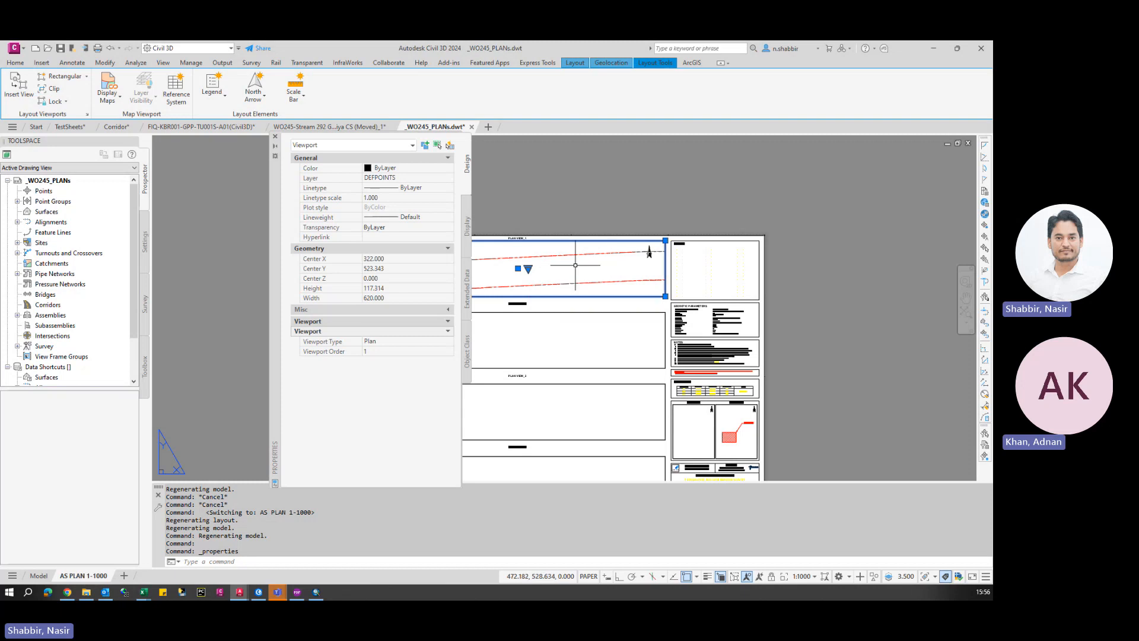
{"action": "left_click", "coordinate": [385, 341]}
{"action": "left_click", "coordinate": [408, 342]}
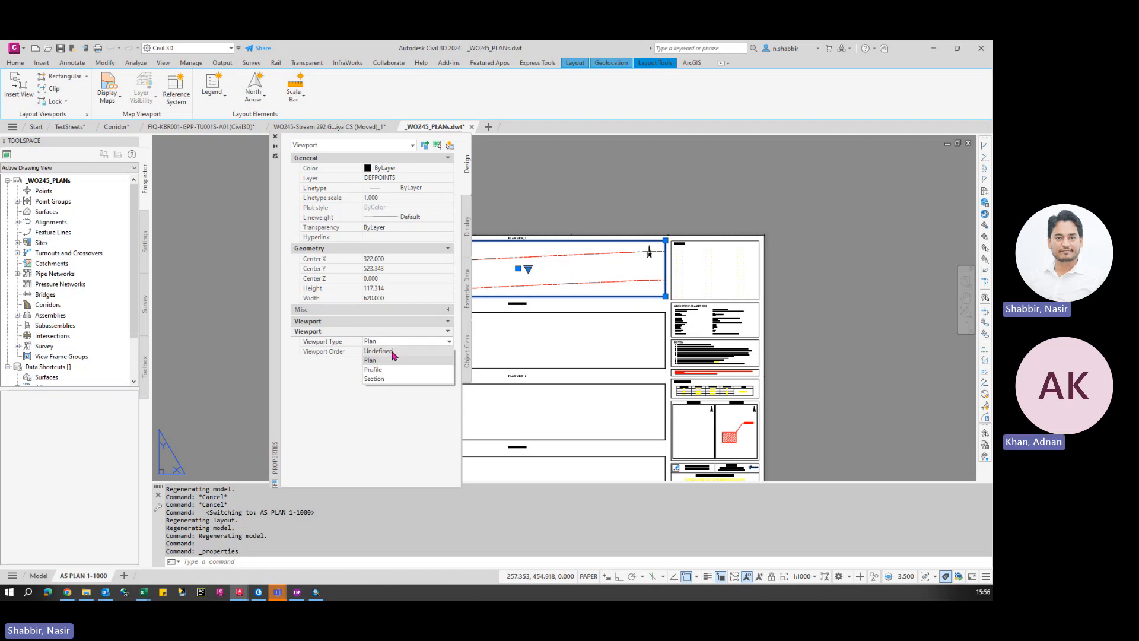
{"action": "left_click", "coordinate": [379, 360]}
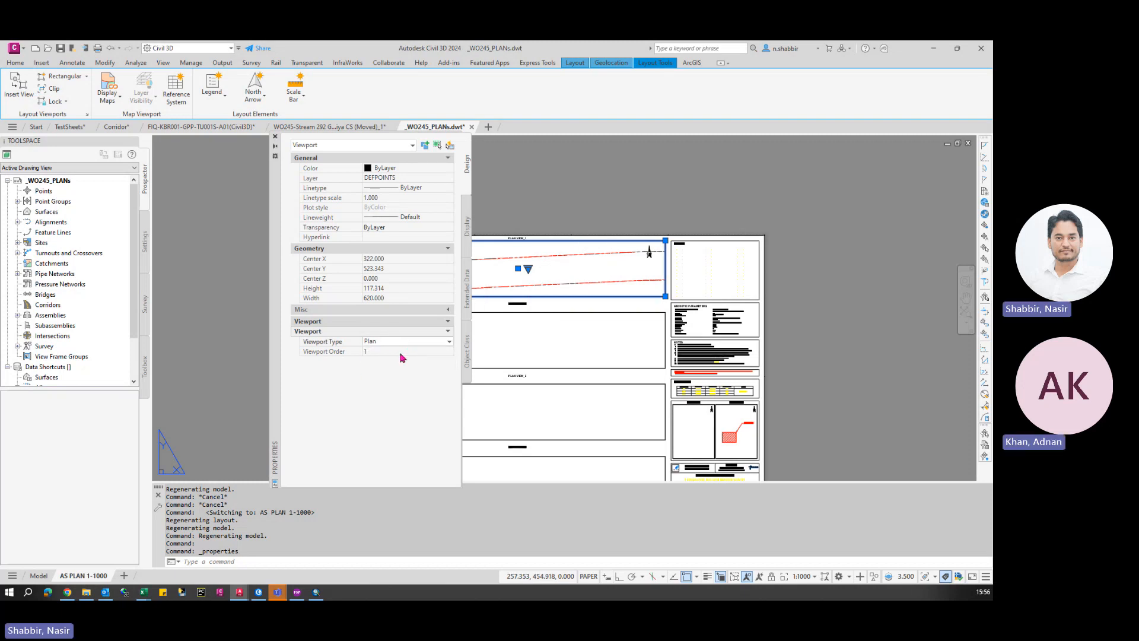
{"action": "key", "text": "Escape"}
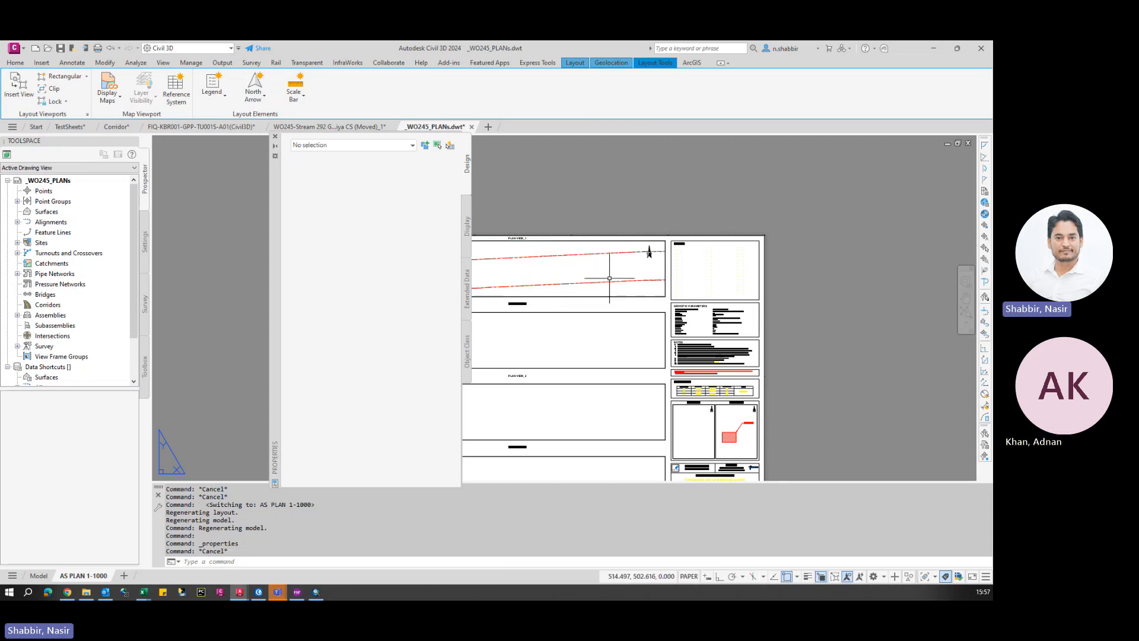
- Reselect the PLAN VIEW_1 viewport to review its viewport type and order, and deselect it
{"action": "left_click", "coordinate": [617, 298]}
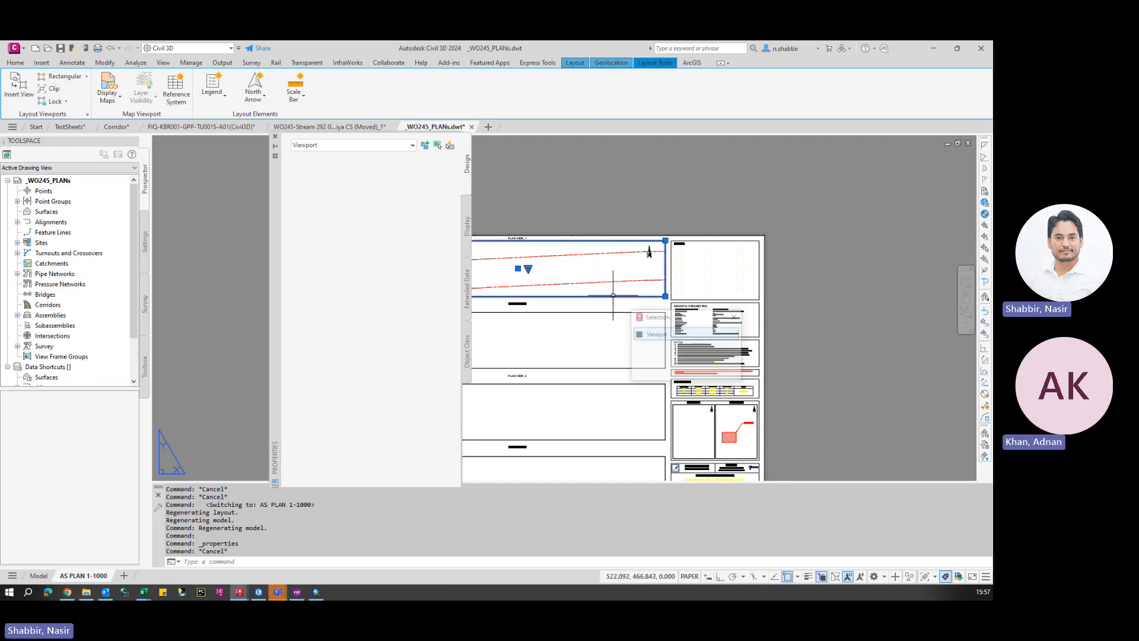
{"action": "left_click", "coordinate": [644, 331]}
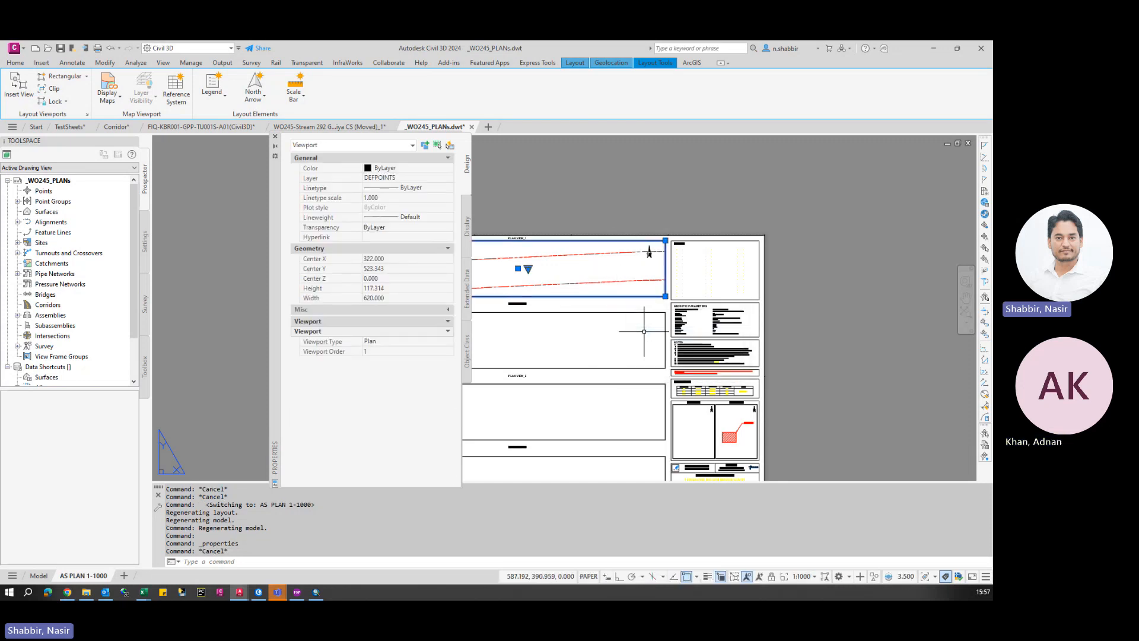
{"action": "left_click", "coordinate": [600, 223]}
{"action": "key", "text": "Escape"}
{"action": "key", "text": "Escape"}
{"action": "key", "text": "Escape"}
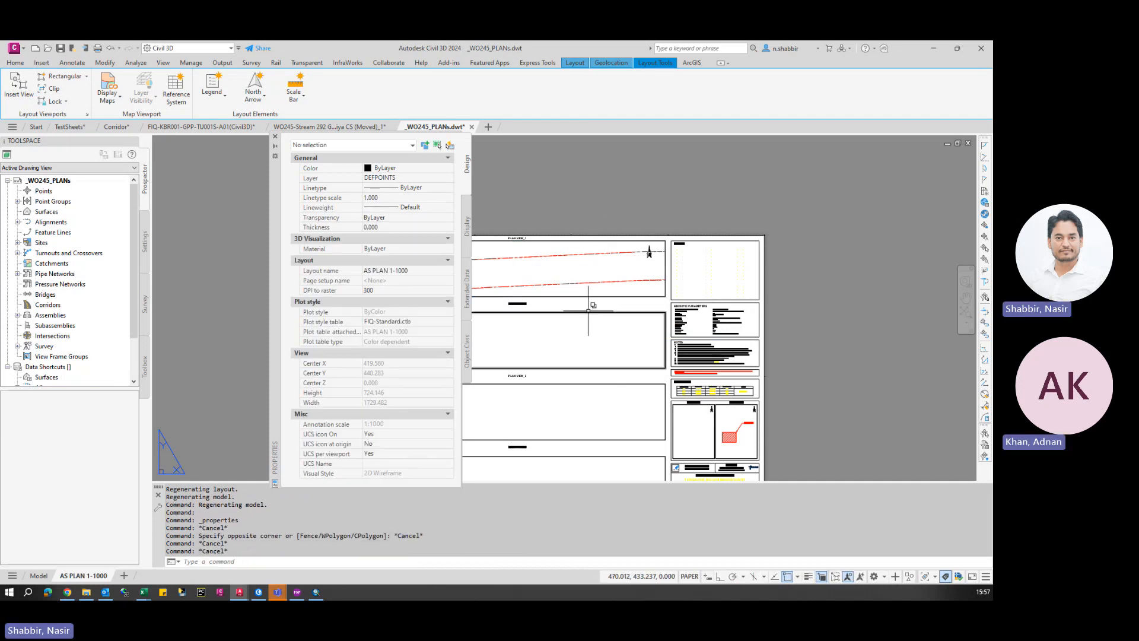
- Select the PLAN VIEW_2 viewport, check its type and order, and set its scale to 1:1000
{"action": "left_click", "coordinate": [590, 311]}
{"action": "left_click", "coordinate": [618, 350]}
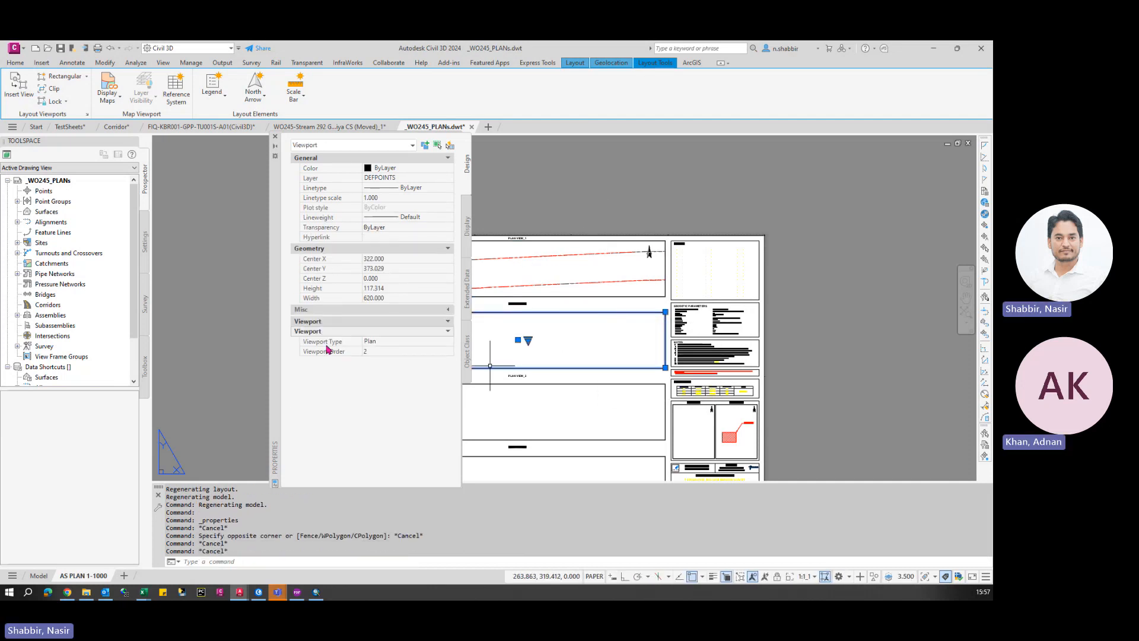
{"action": "left_click", "coordinate": [807, 576]}
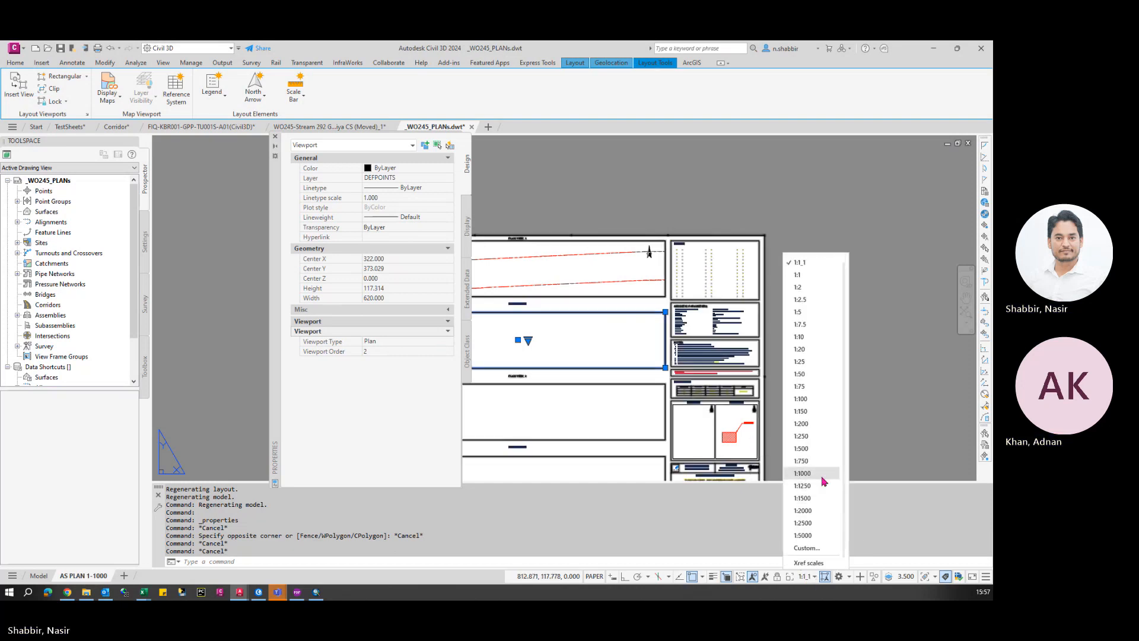
{"action": "left_click", "coordinate": [823, 474]}
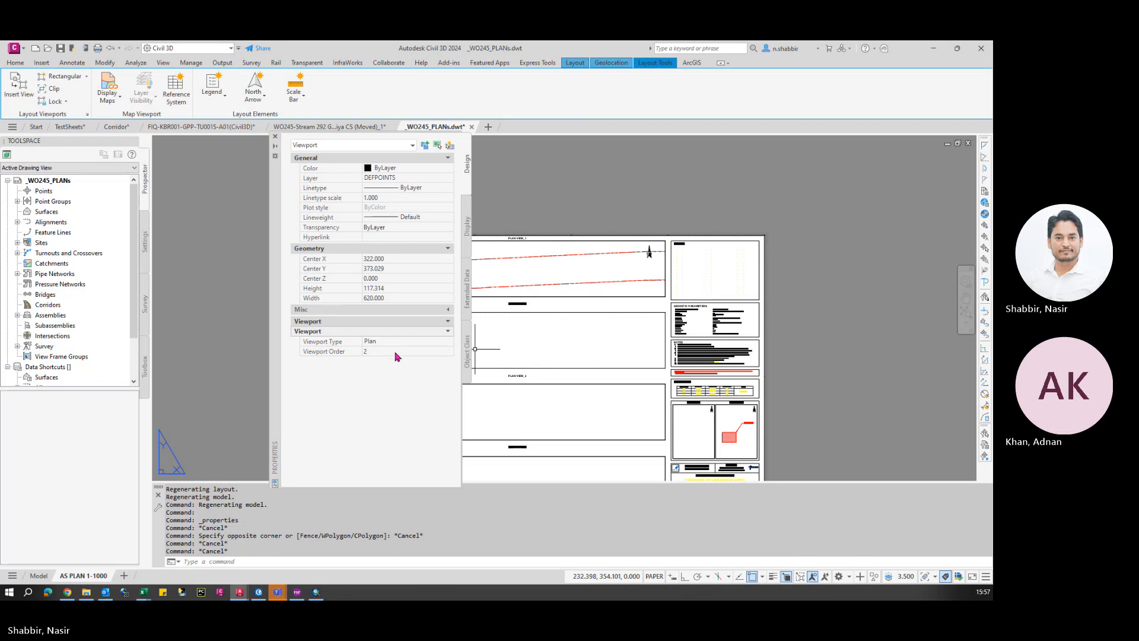
- Select the PLAN VIEW_3 viewport, set its scale to 1:1000 and deselect it
{"action": "scroll", "coordinate": [601, 354], "scroll_direction": "down", "scroll_amount": 3}
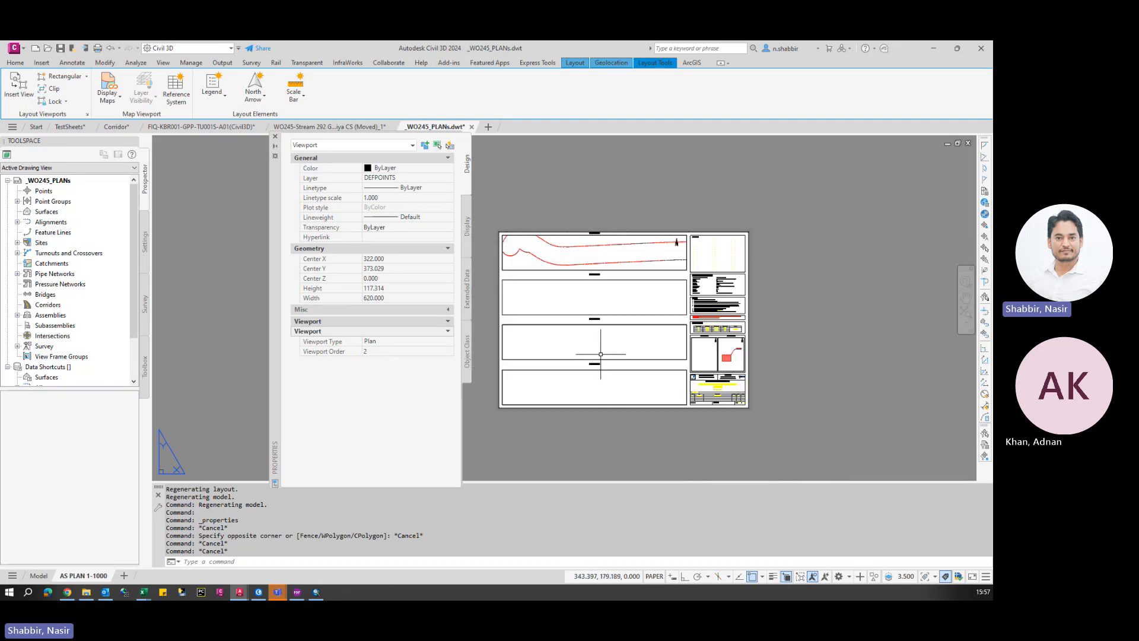
{"action": "scroll", "coordinate": [601, 354], "scroll_direction": "up", "scroll_amount": 3}
{"action": "left_click", "coordinate": [659, 307]}
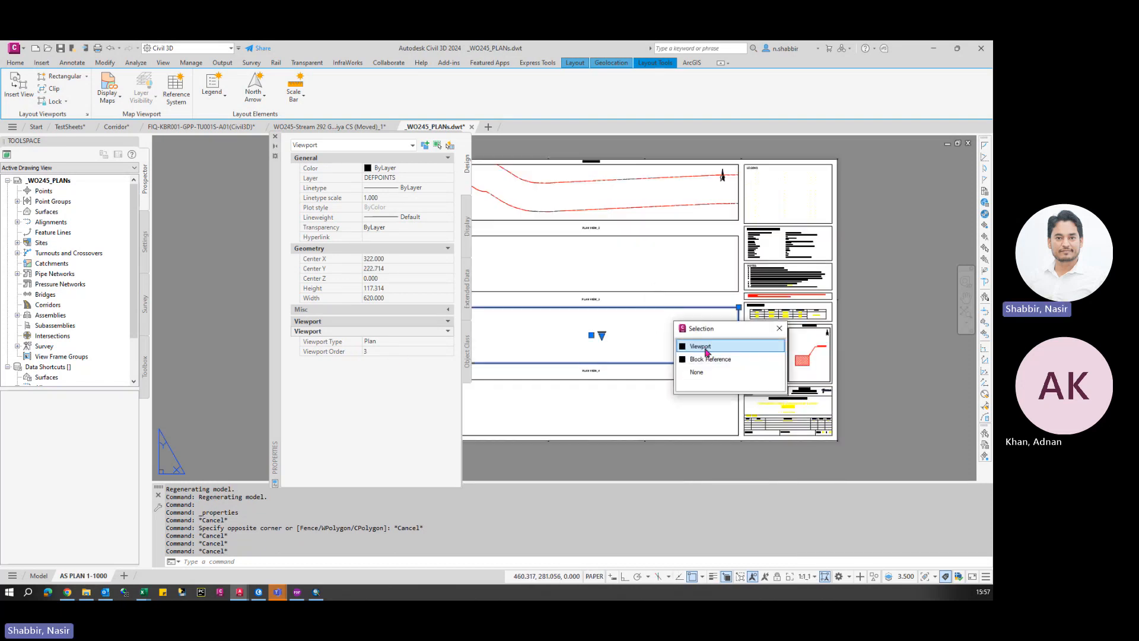
{"action": "left_click", "coordinate": [705, 350]}
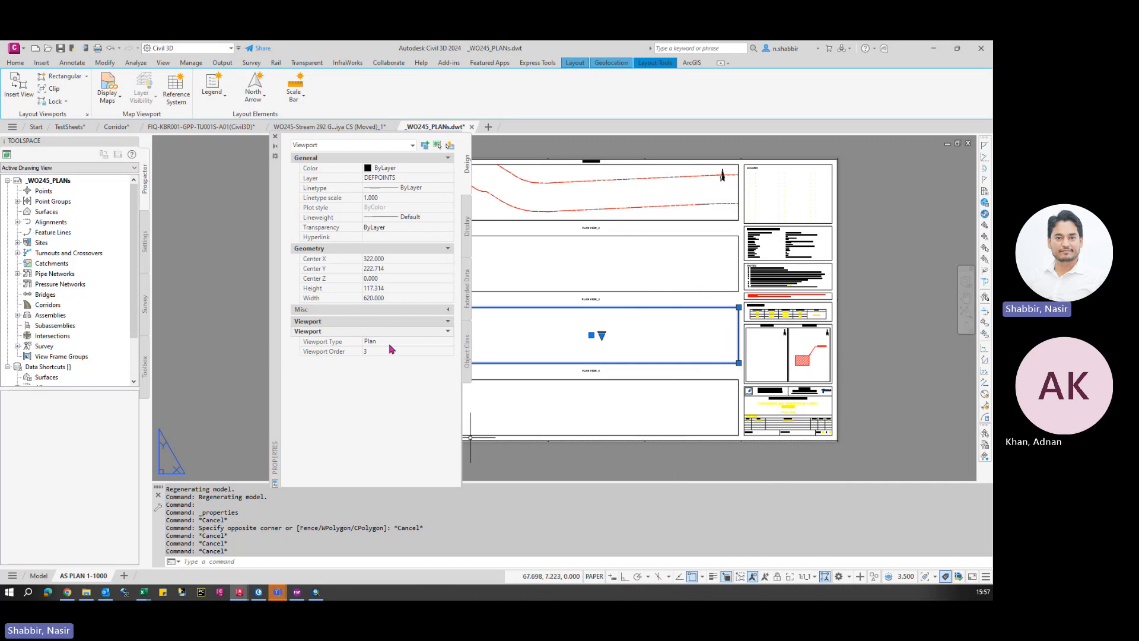
{"action": "left_click", "coordinate": [807, 576]}
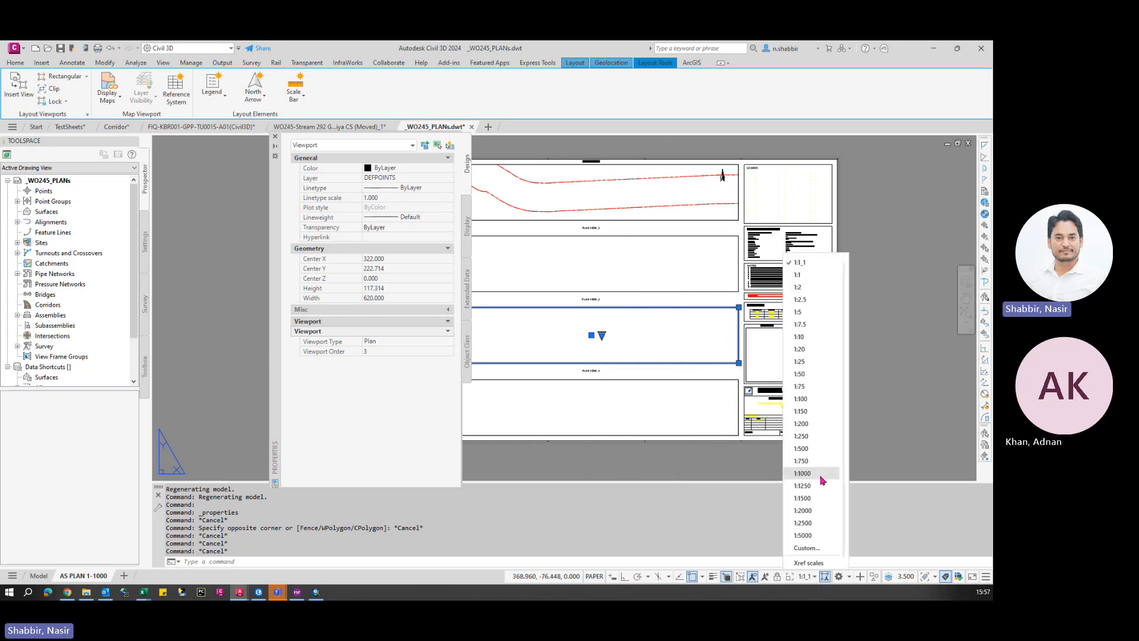
{"action": "left_click", "coordinate": [802, 472]}
{"action": "key", "text": "Escape"}
{"action": "key", "text": "Escape"}
- Set the PLAN VIEW_4 viewport's scale to 1:1000 and close the properties
{"action": "left_click", "coordinate": [665, 381]}
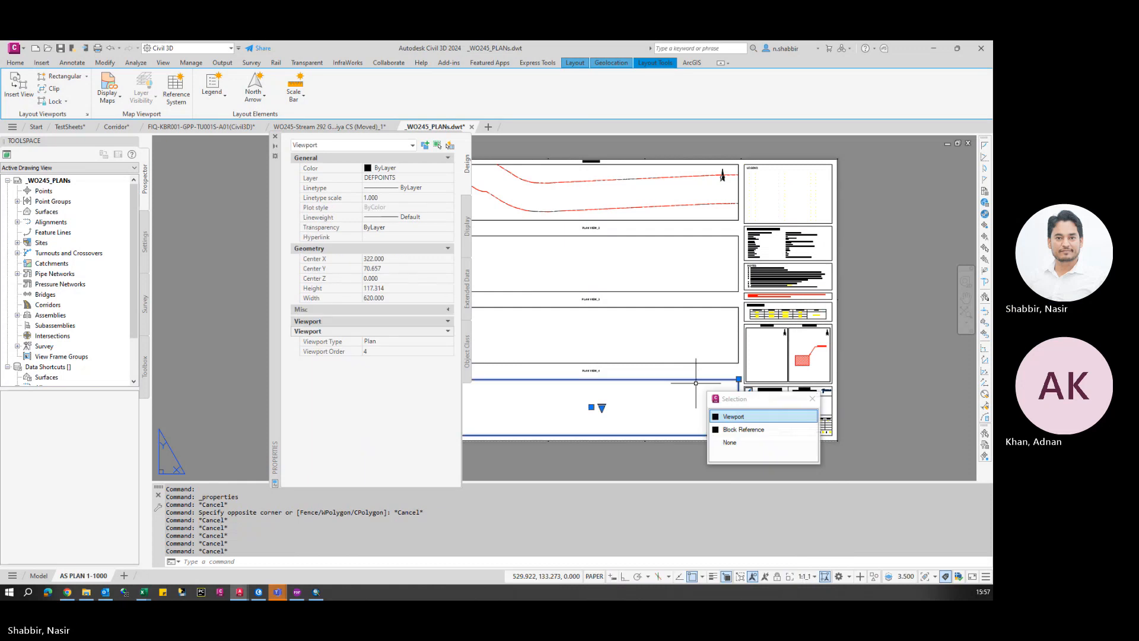
{"action": "left_click", "coordinate": [741, 415]}
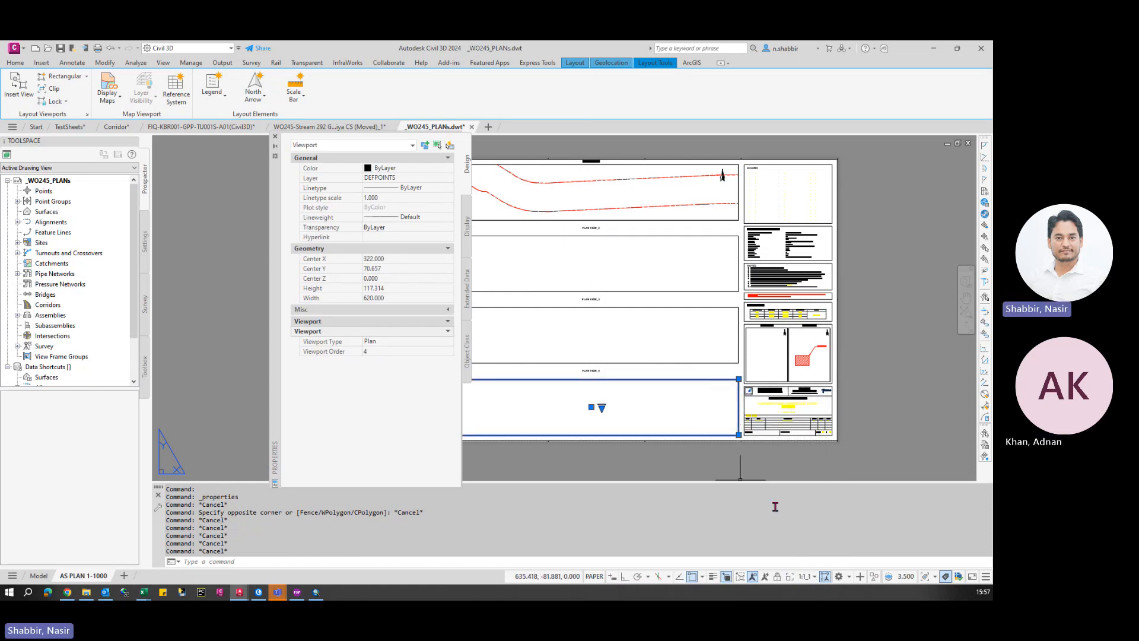
{"action": "left_click", "coordinate": [815, 577]}
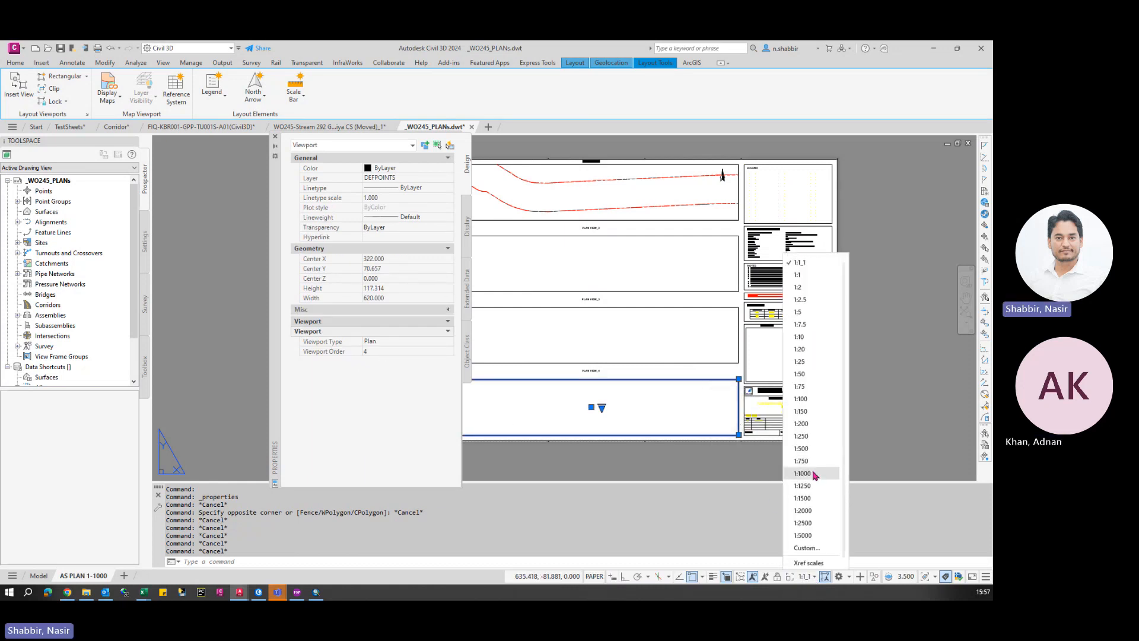
{"action": "left_click", "coordinate": [802, 473]}
{"action": "left_click", "coordinate": [274, 137]}
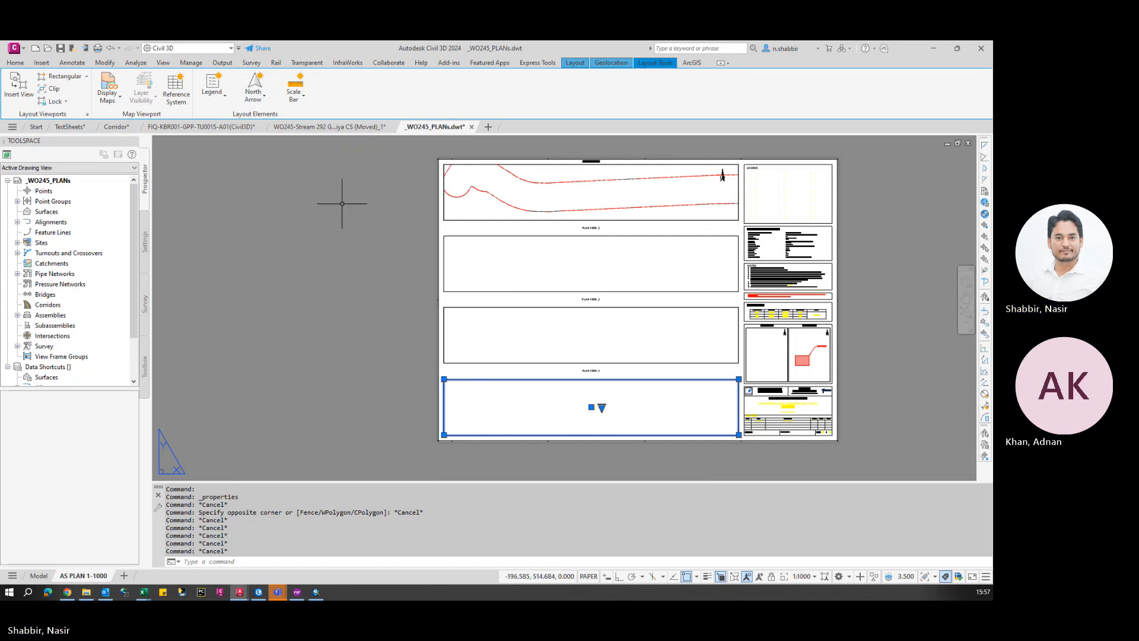
{"action": "middle_click_drag", "start_coordinate": [340, 204], "coordinate": [264, 254]}
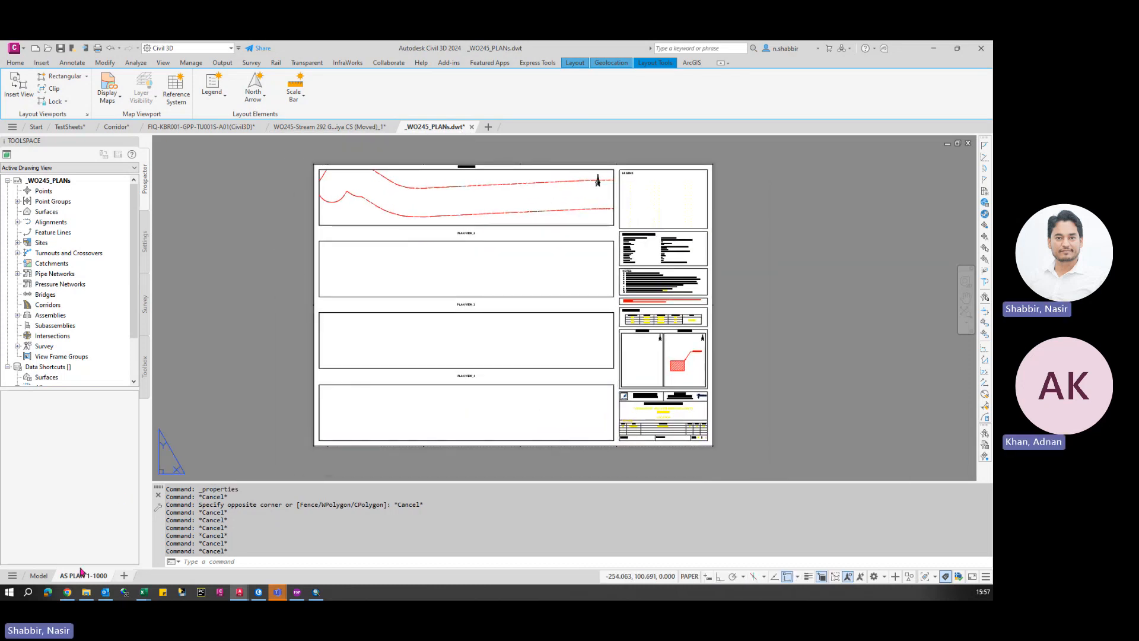
- Switch to model space and erase the corridor boundary
{"action": "left_click", "coordinate": [39, 576]}
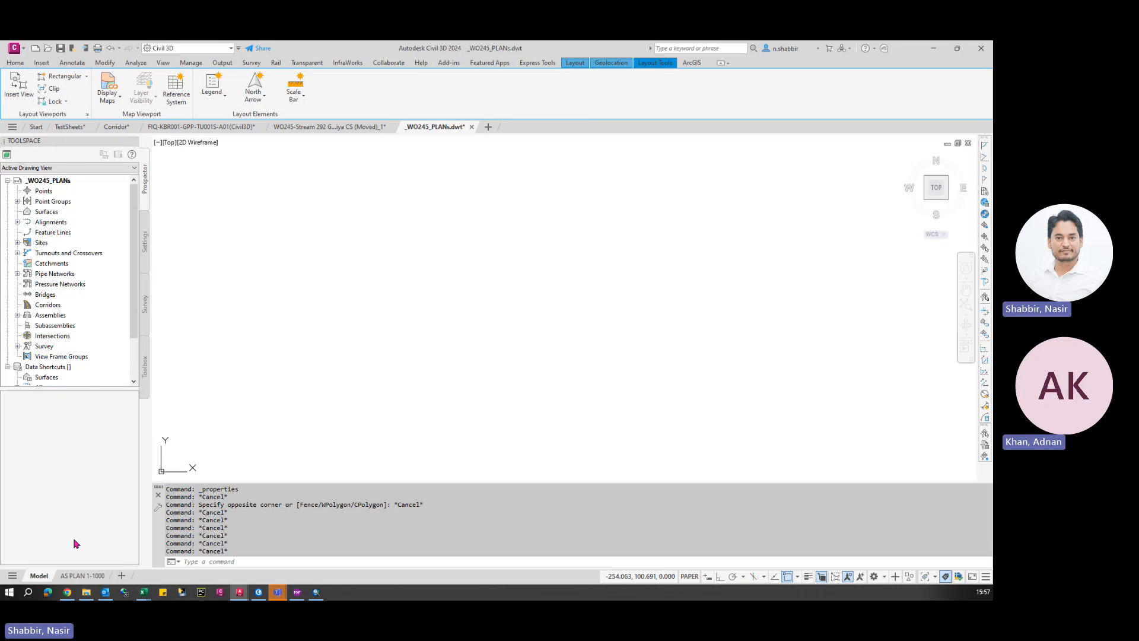
{"action": "type", "text": "e"}
{"action": "key", "text": "Return"}
{"action": "left_click", "coordinate": [572, 229]}
{"action": "left_click", "coordinate": [496, 263]}
{"action": "key", "text": "Return"}
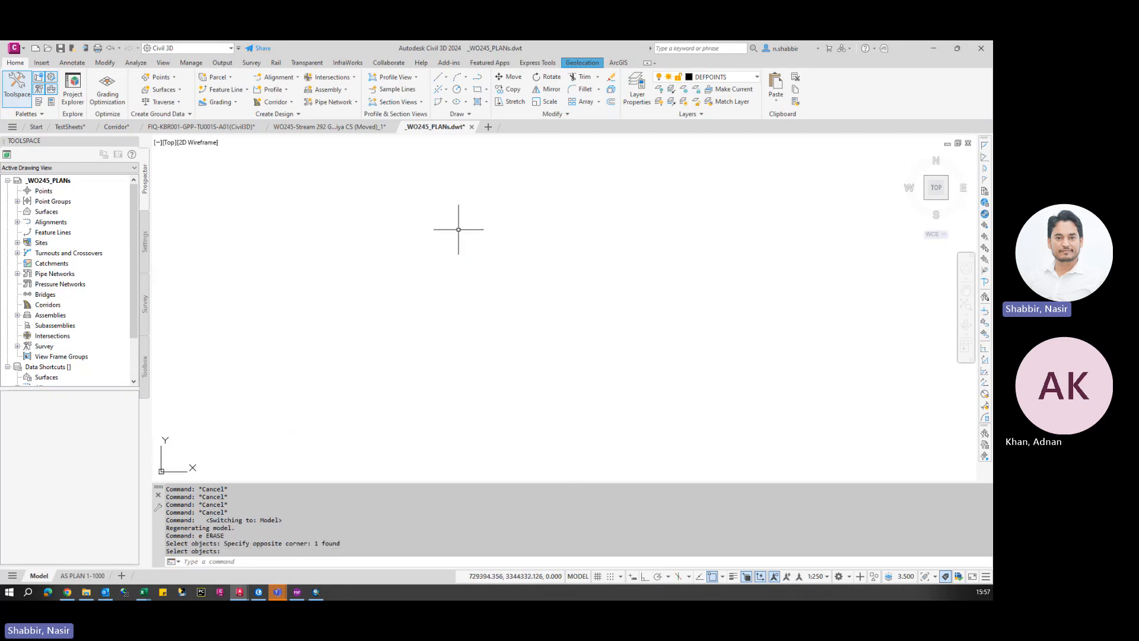
- Save the drawing as a new AutoCAD template named _PlanViews_Sc1000 with the existing template options, and close it
{"action": "left_click", "coordinate": [25, 47]}
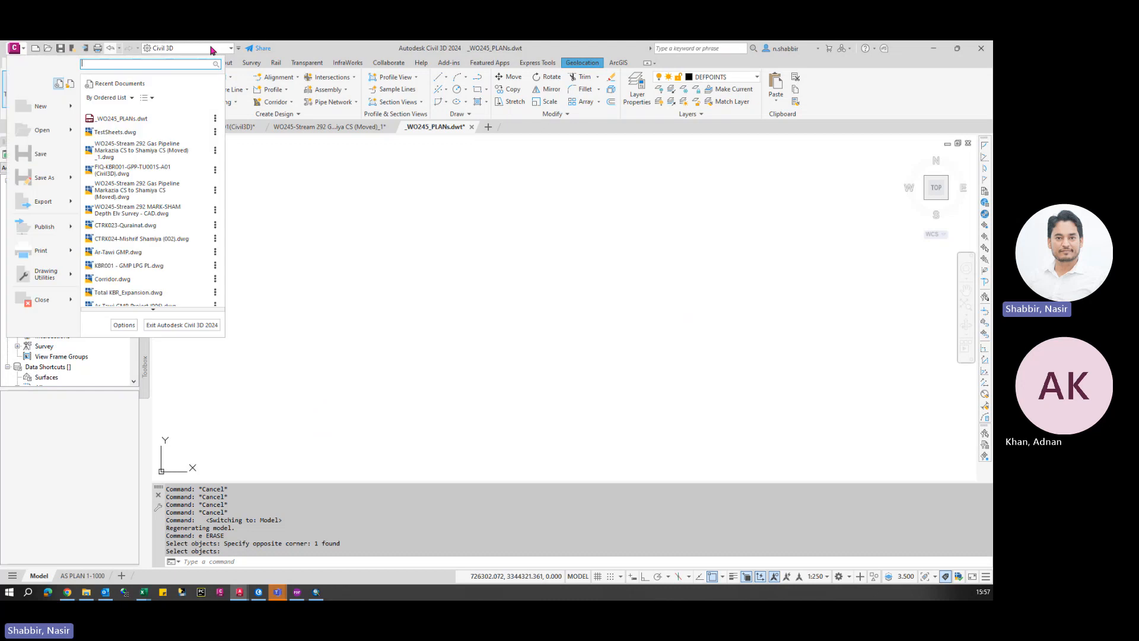
{"action": "left_click", "coordinate": [40, 178]}
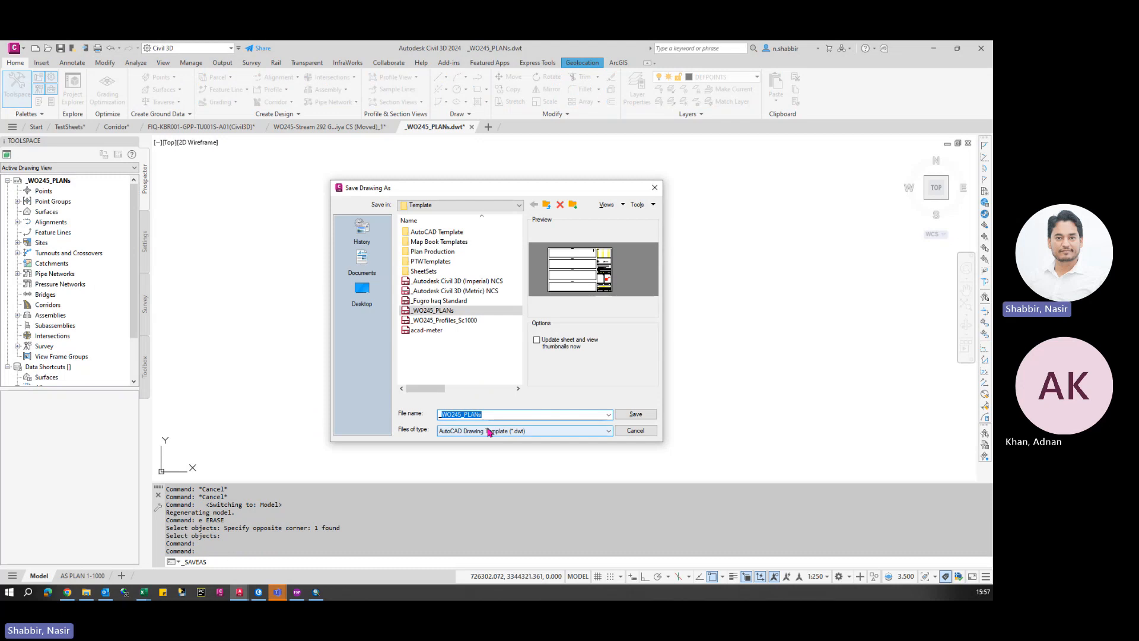
{"action": "type", "text": "_PlanViews_Sc100"}
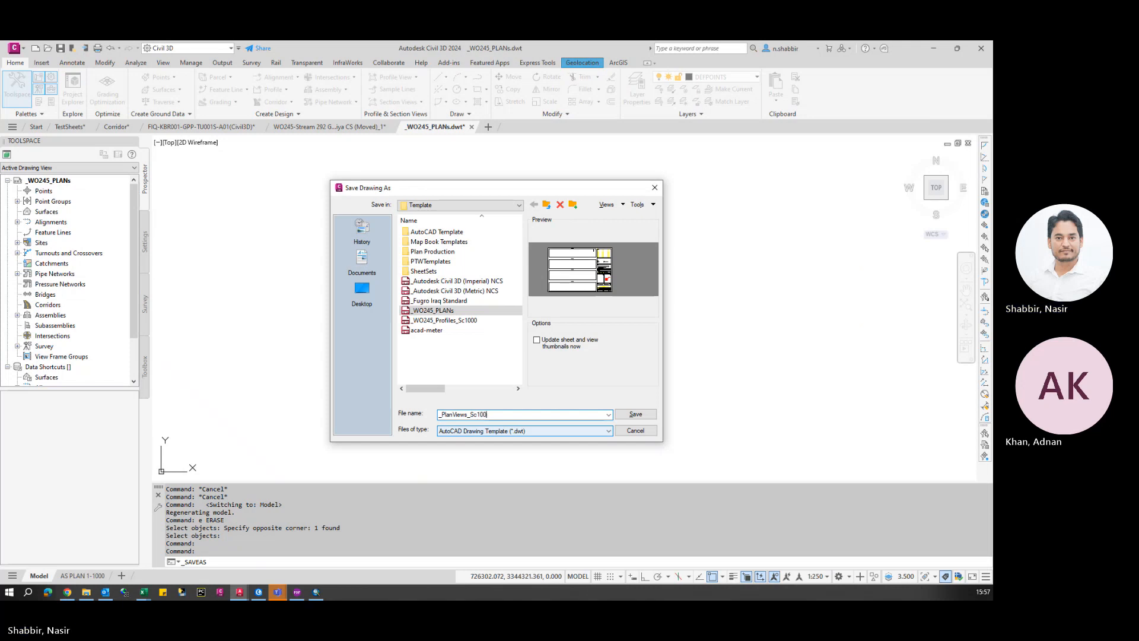
{"action": "type", "text": "0"}
{"action": "left_click", "coordinate": [626, 418]}
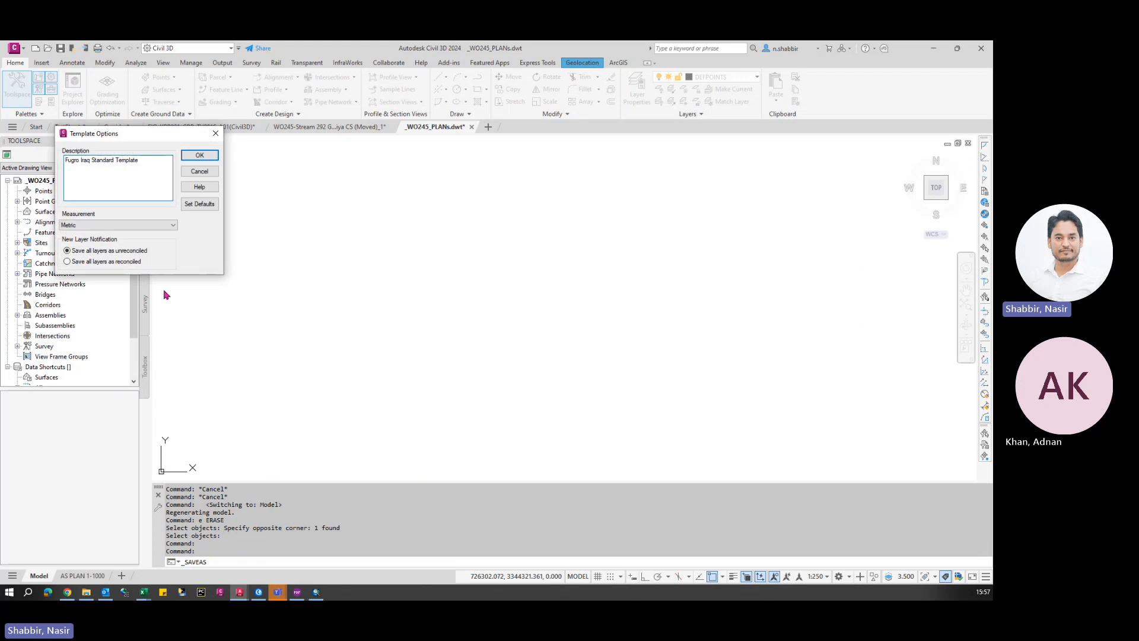
{"action": "left_click", "coordinate": [192, 155]}
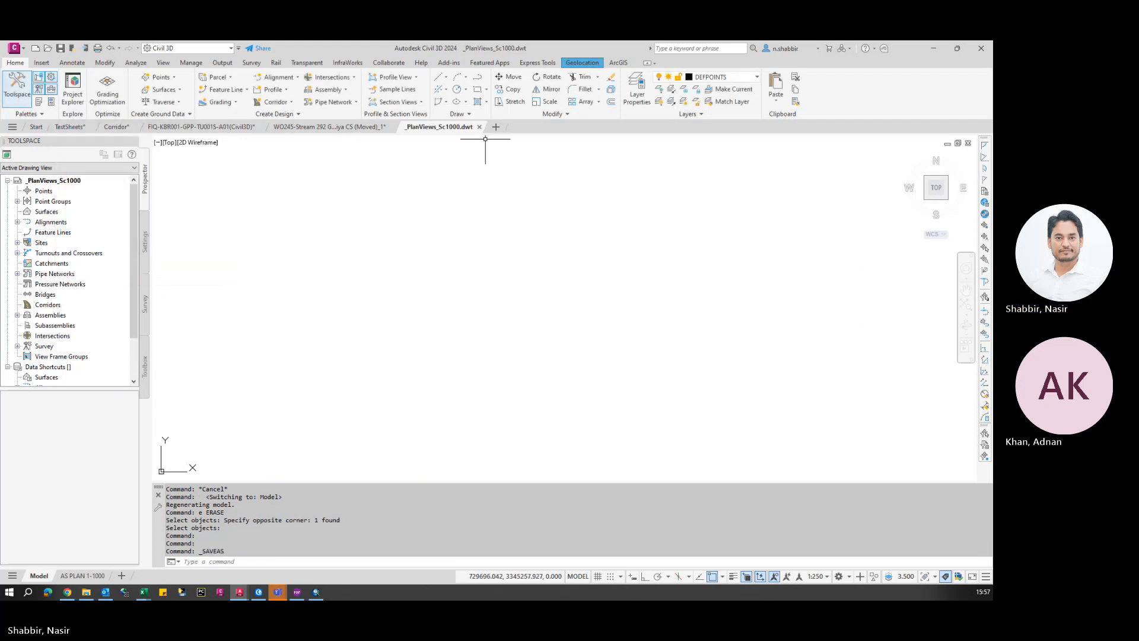
{"action": "left_click", "coordinate": [479, 128]}
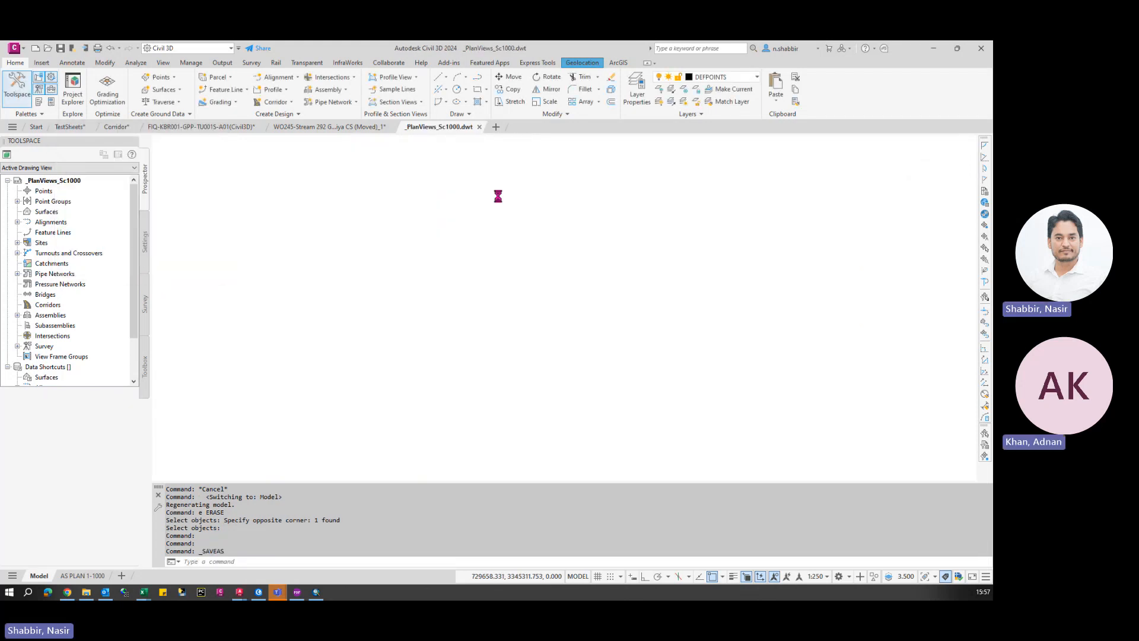
- In the TestSheets drawing, start Create View Frames for Proposed Alignment with the automatic station range
{"action": "left_click", "coordinate": [70, 126]}
{"action": "scroll", "coordinate": [493, 255], "scroll_direction": "down", "scroll_amount": 5}
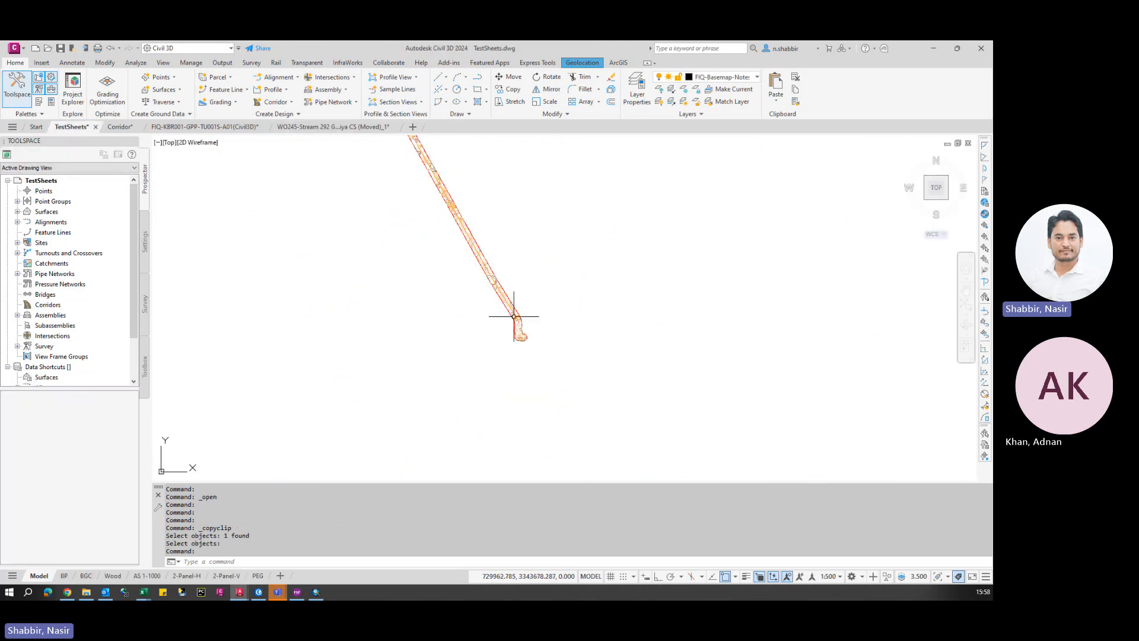
{"action": "scroll", "coordinate": [514, 316], "scroll_direction": "up", "scroll_amount": 8}
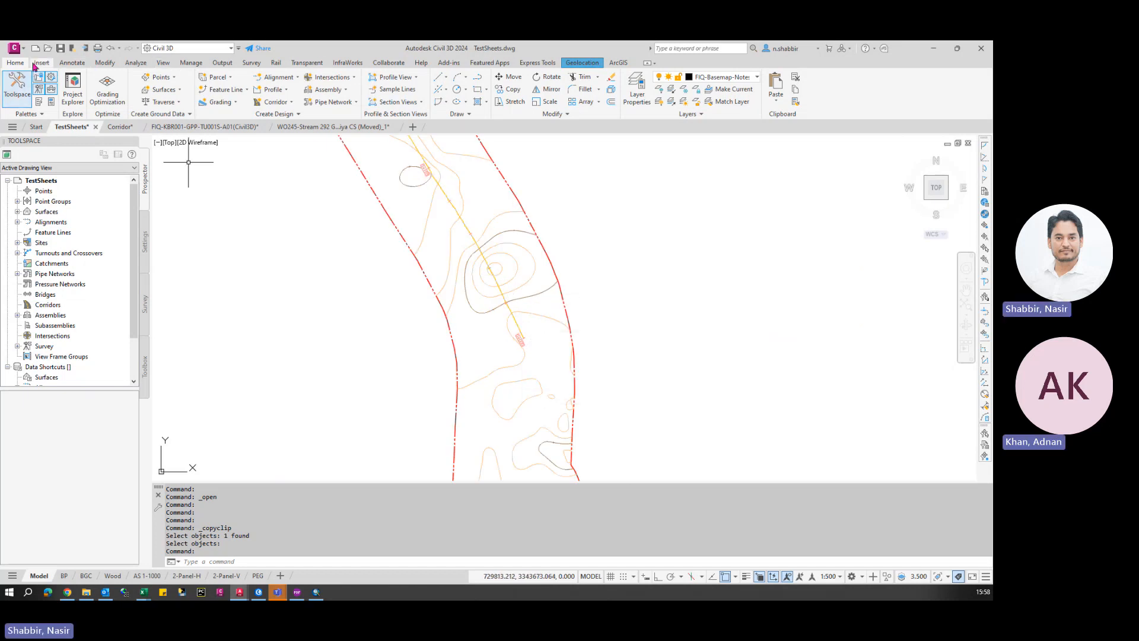
{"action": "left_click", "coordinate": [222, 64]}
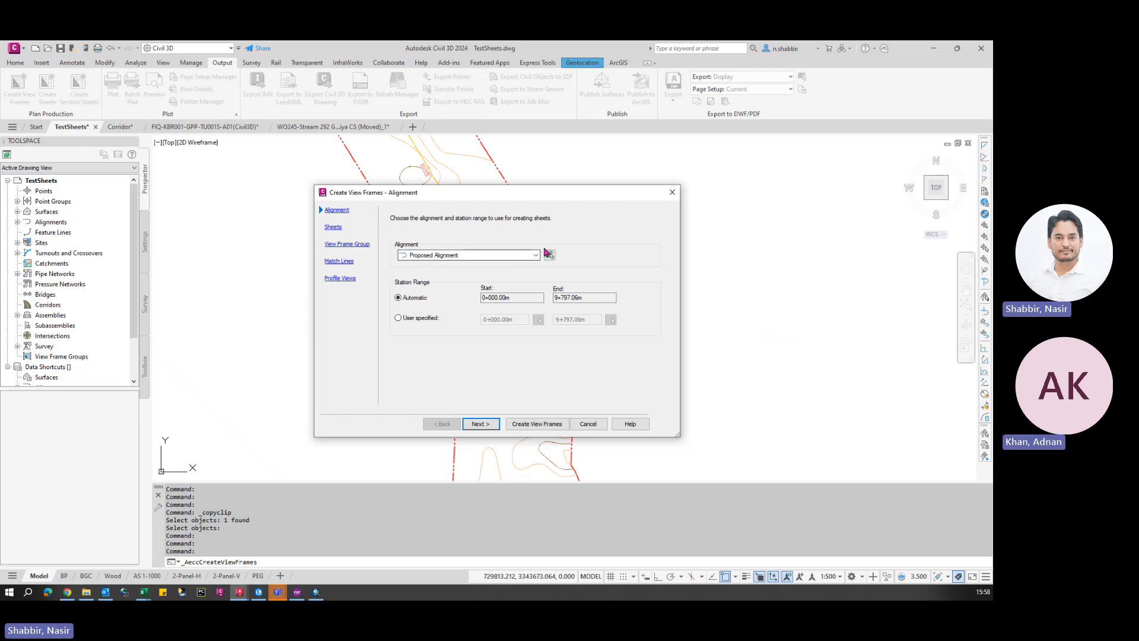
{"action": "left_click", "coordinate": [535, 255]}
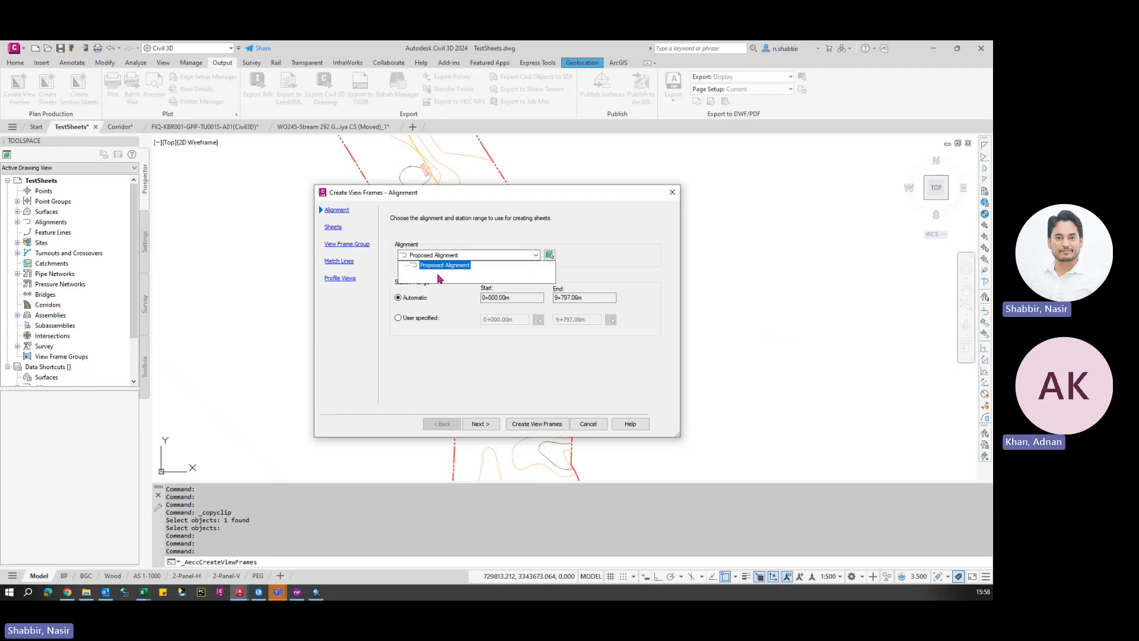
{"action": "left_click", "coordinate": [499, 288]}
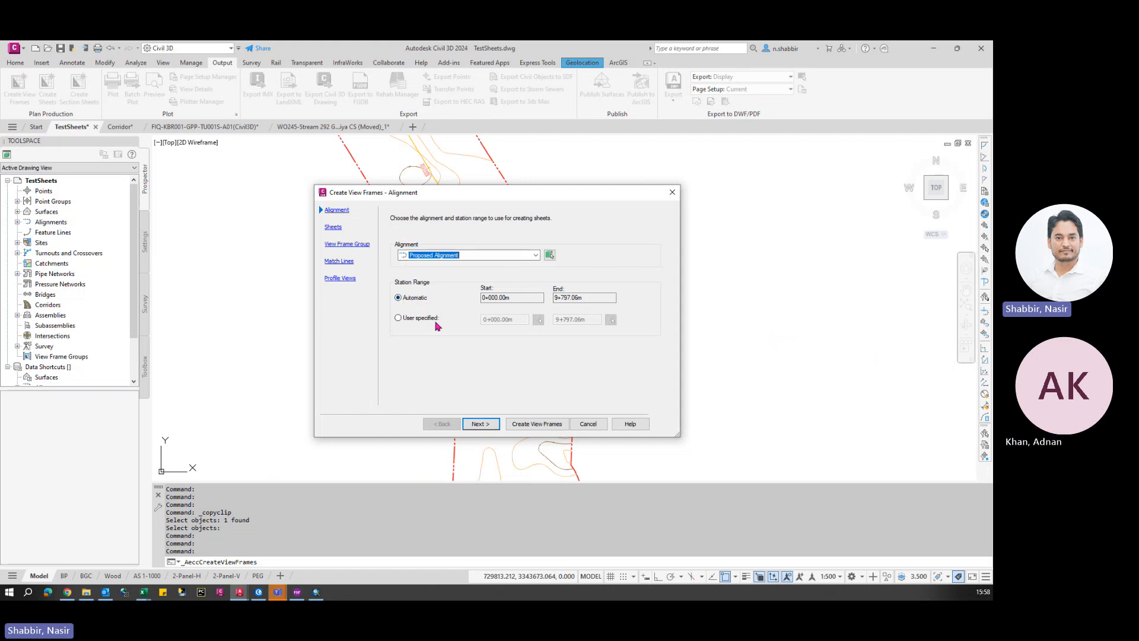
{"action": "left_click", "coordinate": [487, 424]}
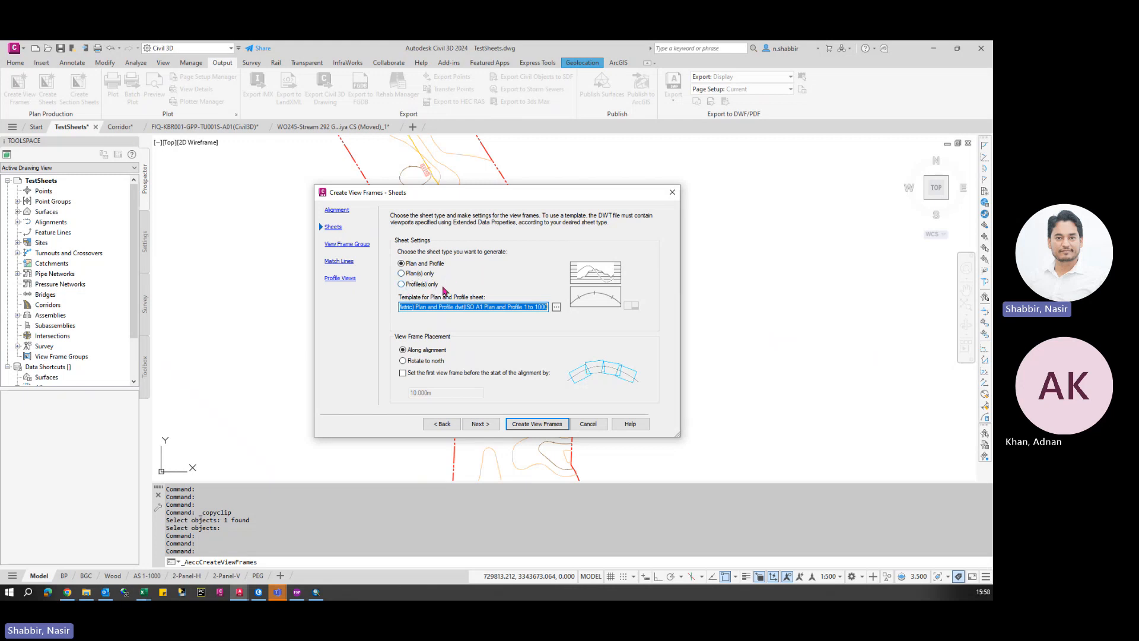
- Set the sheet type to Plan(s) only, using the AS PLAN 1-1000 layout from the _PlanViews_Sc1000 template, with frames placed along the alignment
{"action": "left_click", "coordinate": [414, 276]}
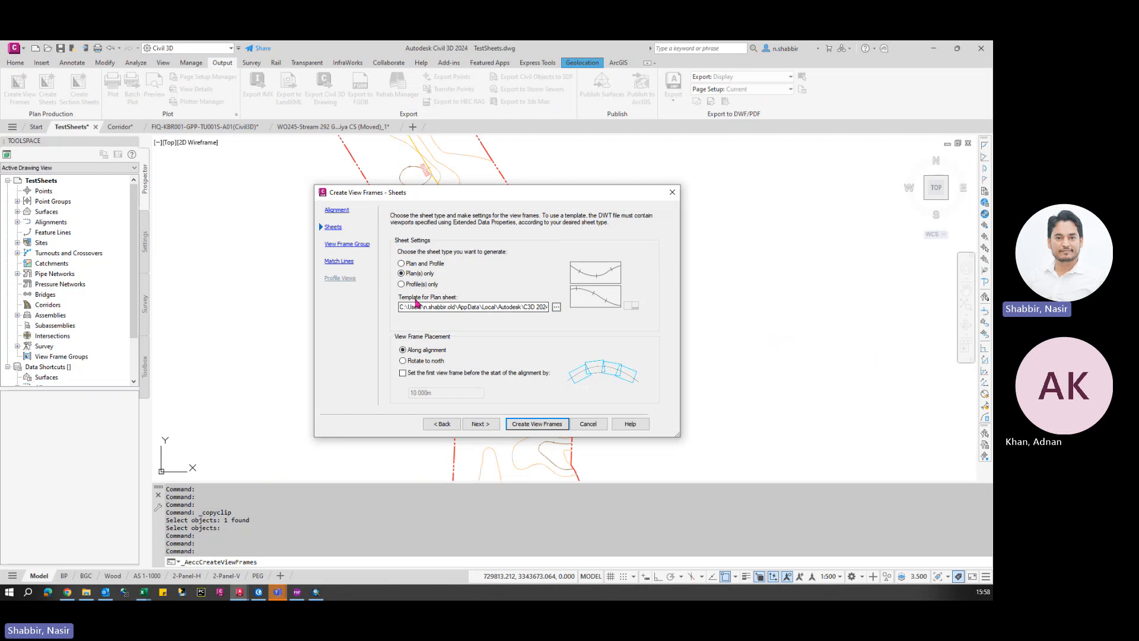
{"action": "left_click", "coordinate": [556, 307]}
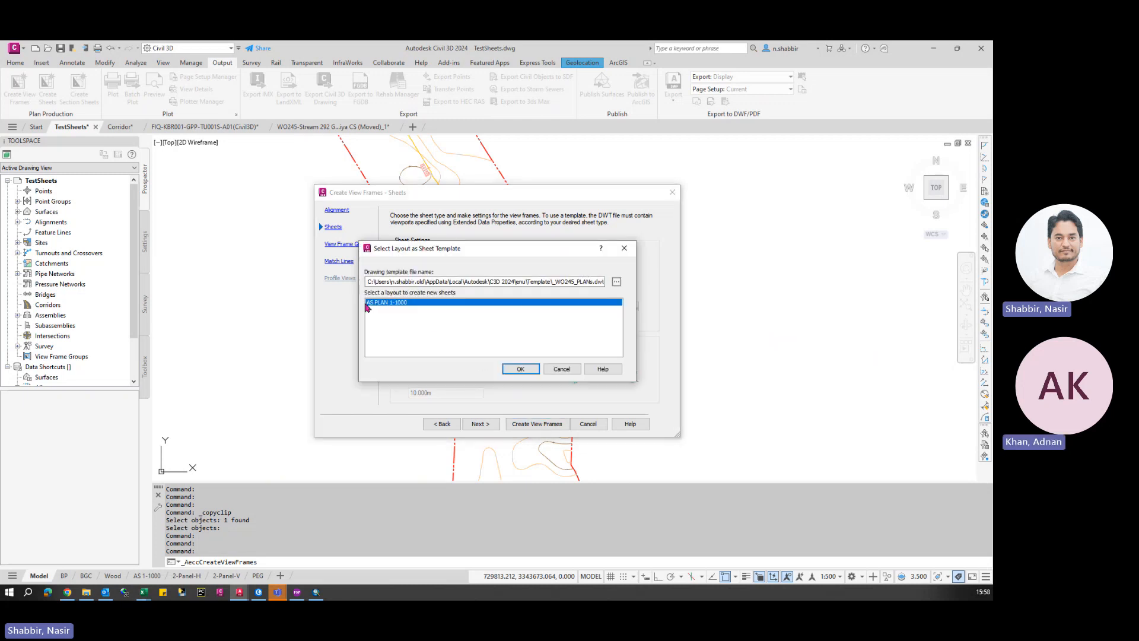
{"action": "left_click", "coordinate": [617, 283]}
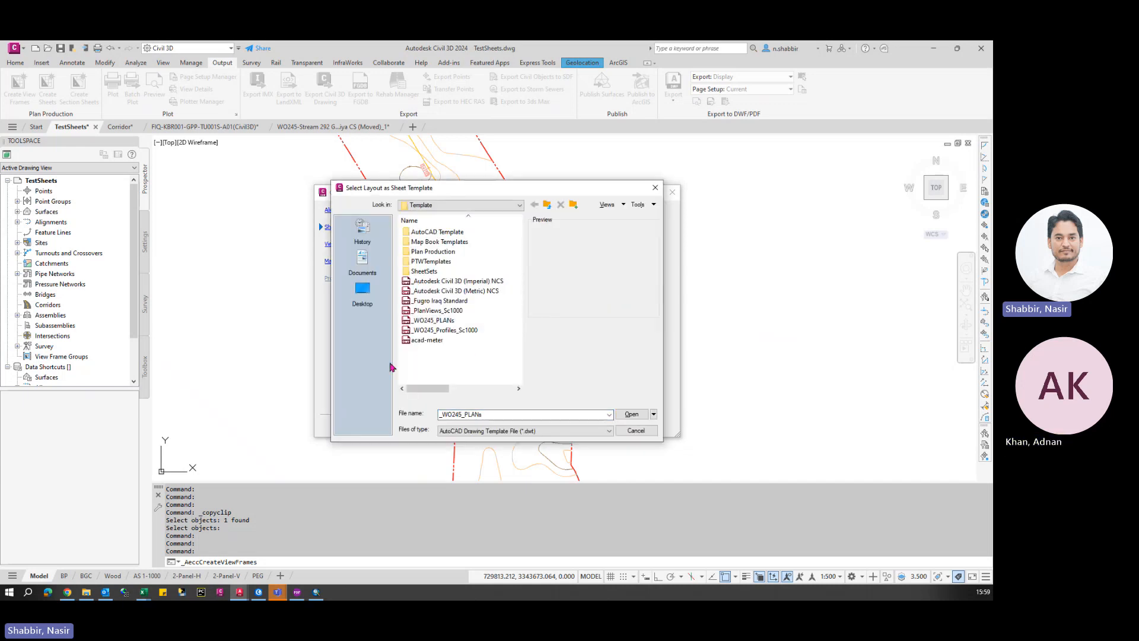
{"action": "left_click", "coordinate": [465, 312]}
{"action": "left_click", "coordinate": [434, 320]}
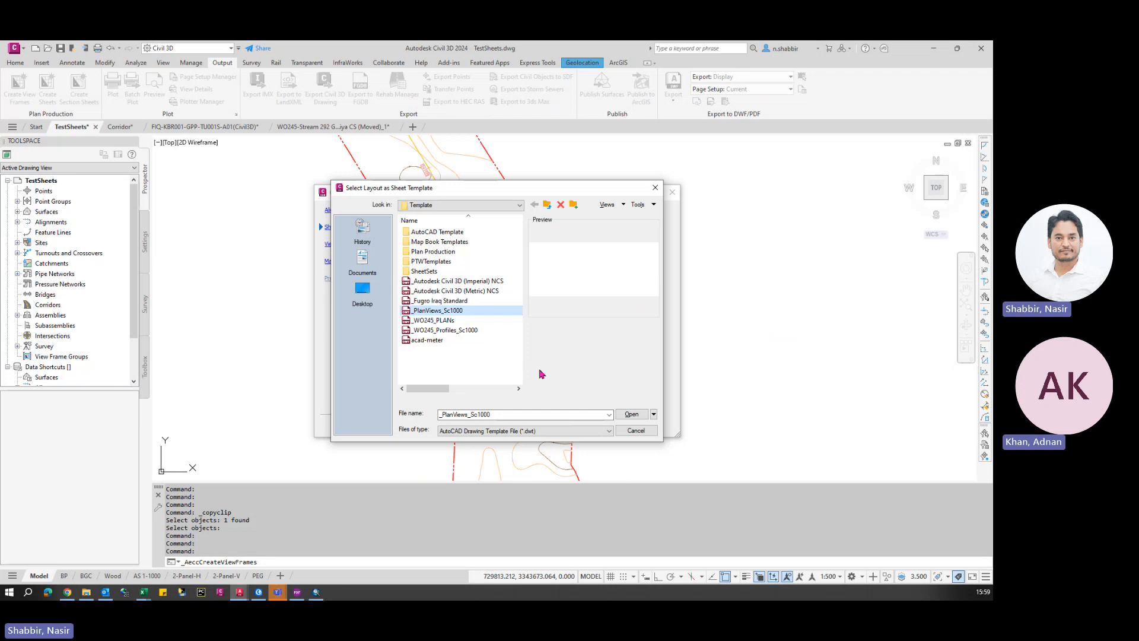
{"action": "left_click", "coordinate": [630, 414]}
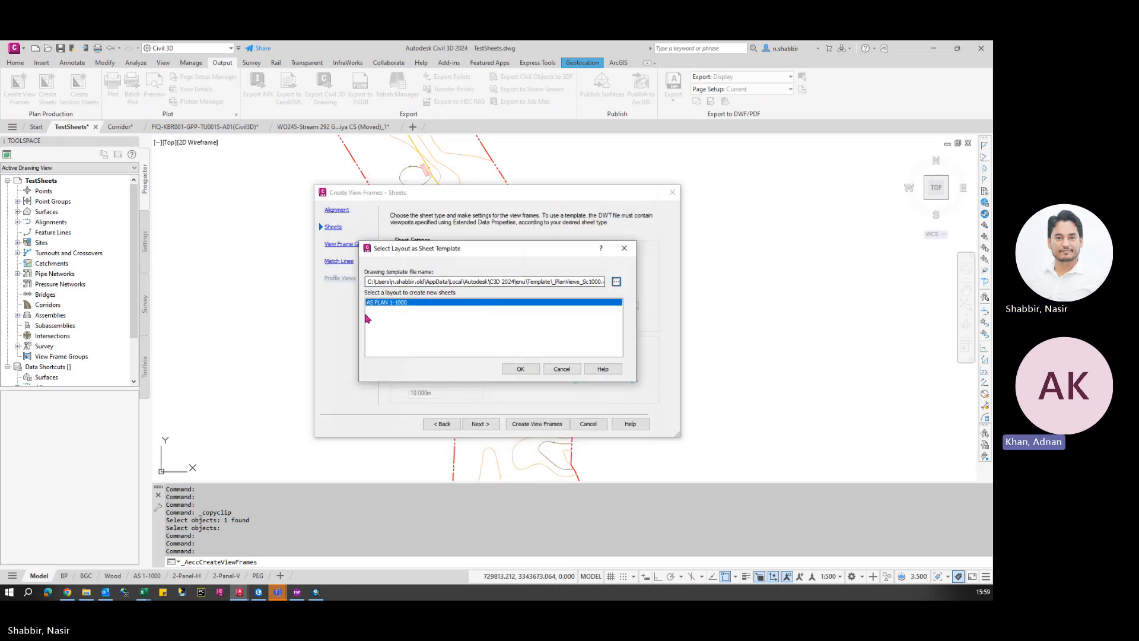
{"action": "left_click", "coordinate": [520, 369]}
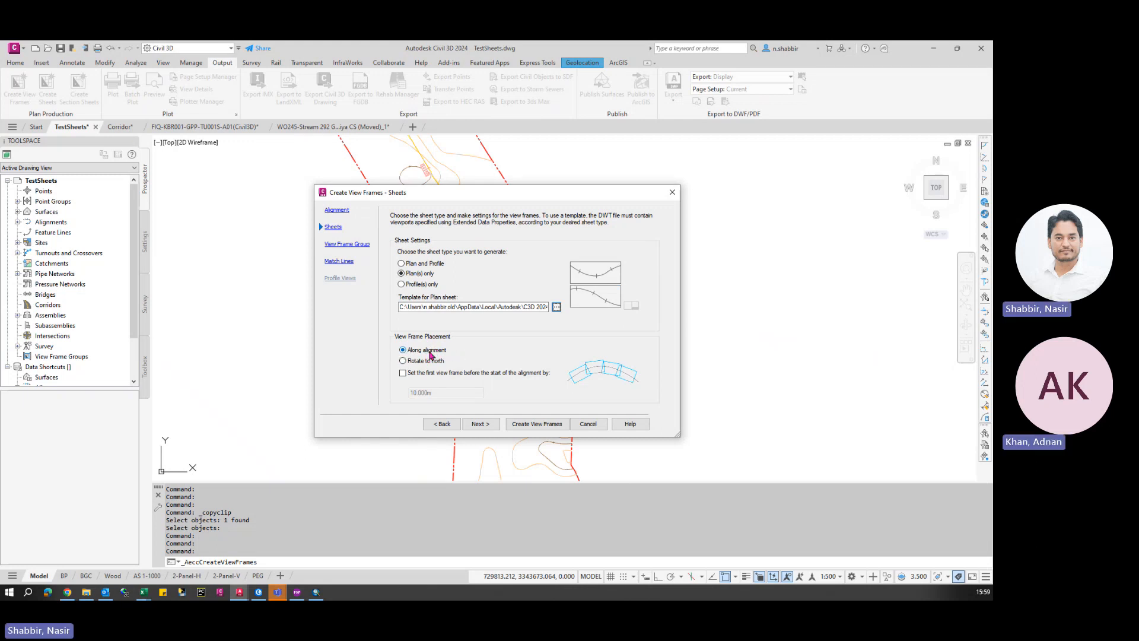
{"action": "left_click", "coordinate": [481, 424]}
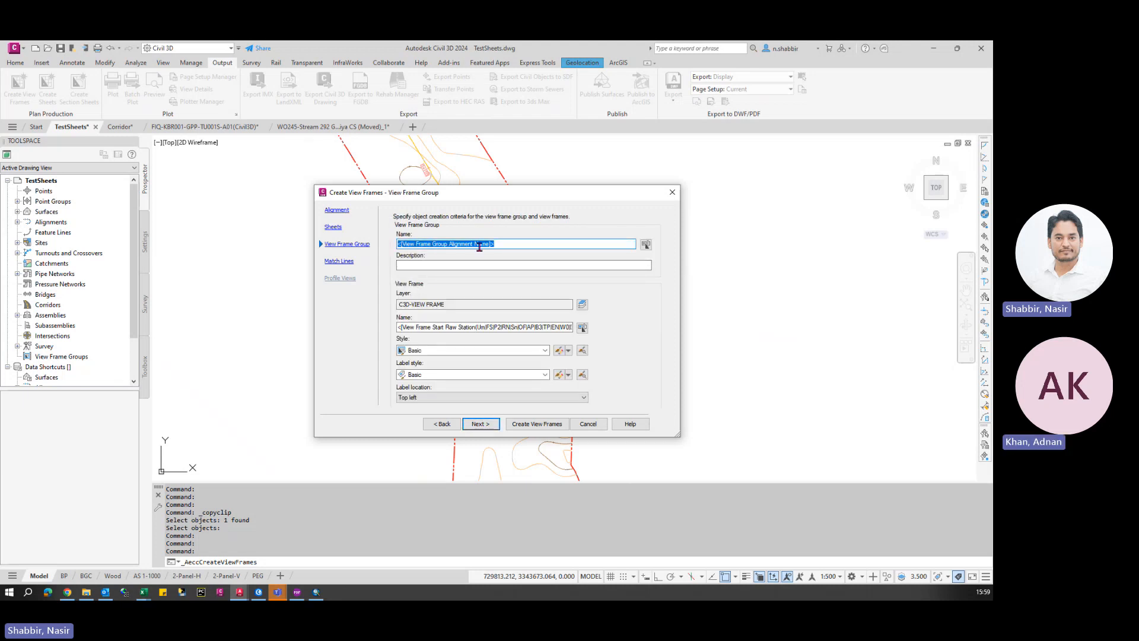
- Name the view frame group WO245 and create the view frames with the default frame naming and match line settings
{"action": "left_click_drag", "start_coordinate": [515, 244], "coordinate": [191, 252]}
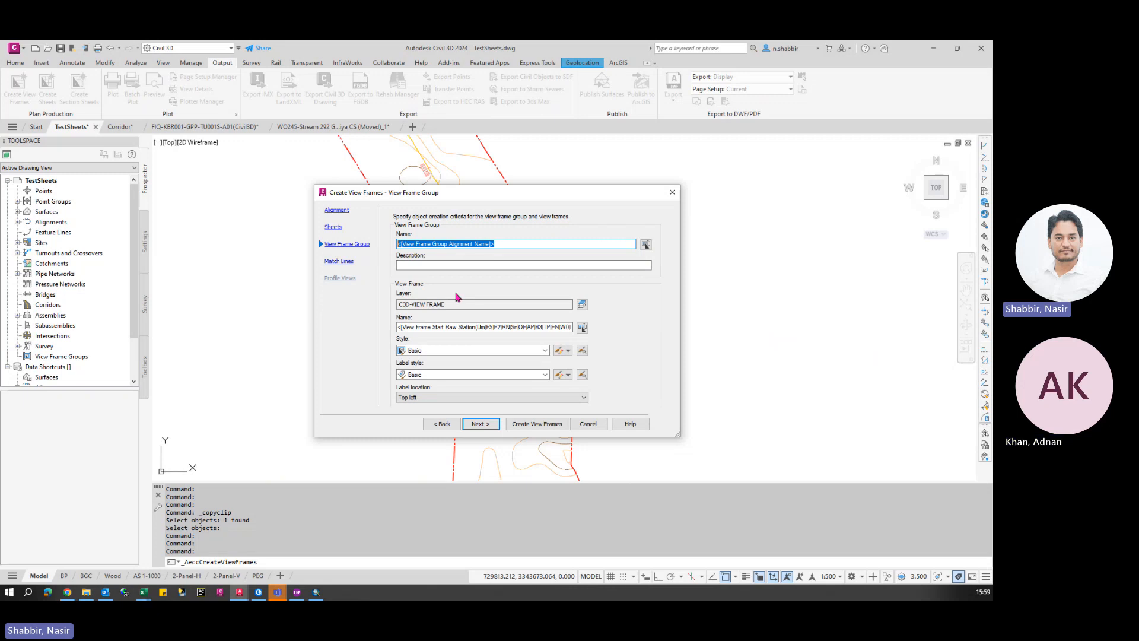
{"action": "type", "text": "WO24"}
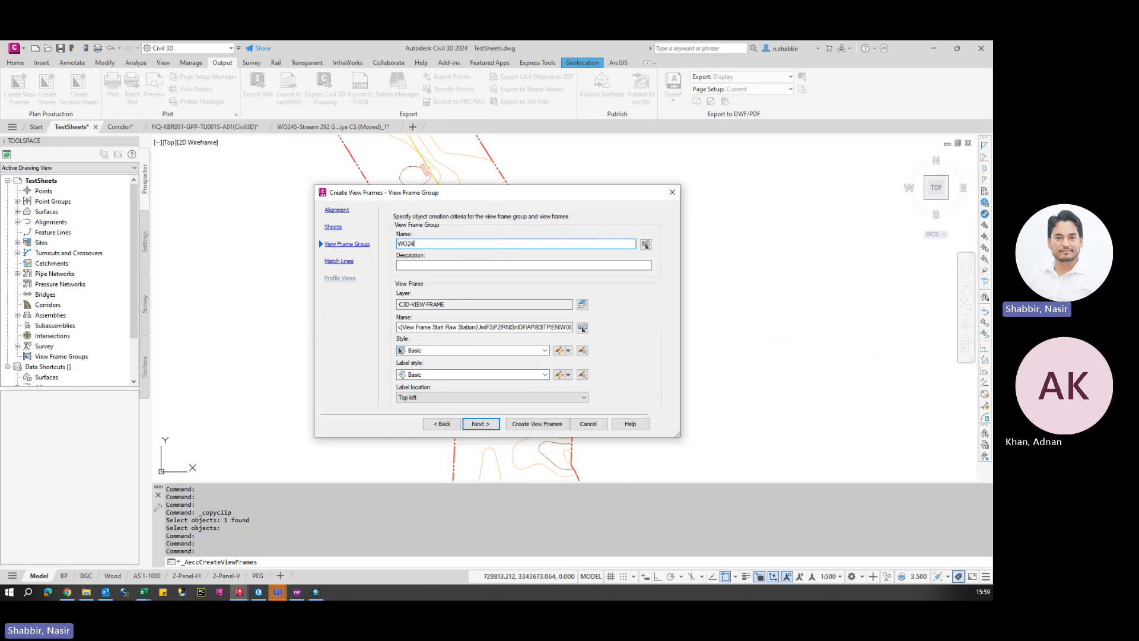
{"action": "type", "text": "5"}
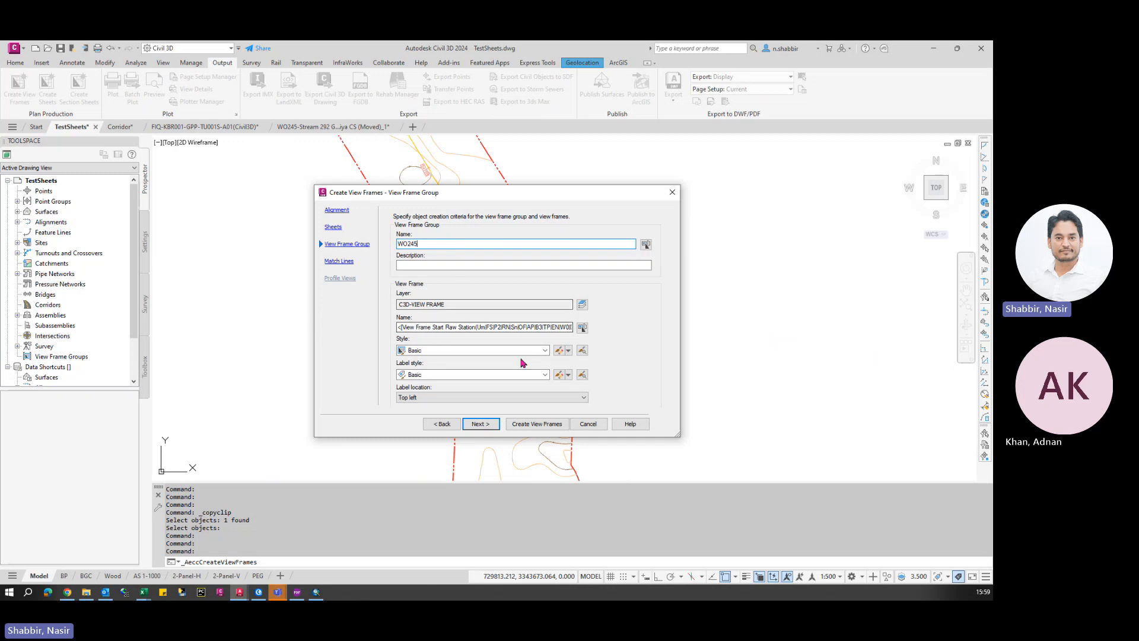
{"action": "left_click", "coordinate": [445, 265]}
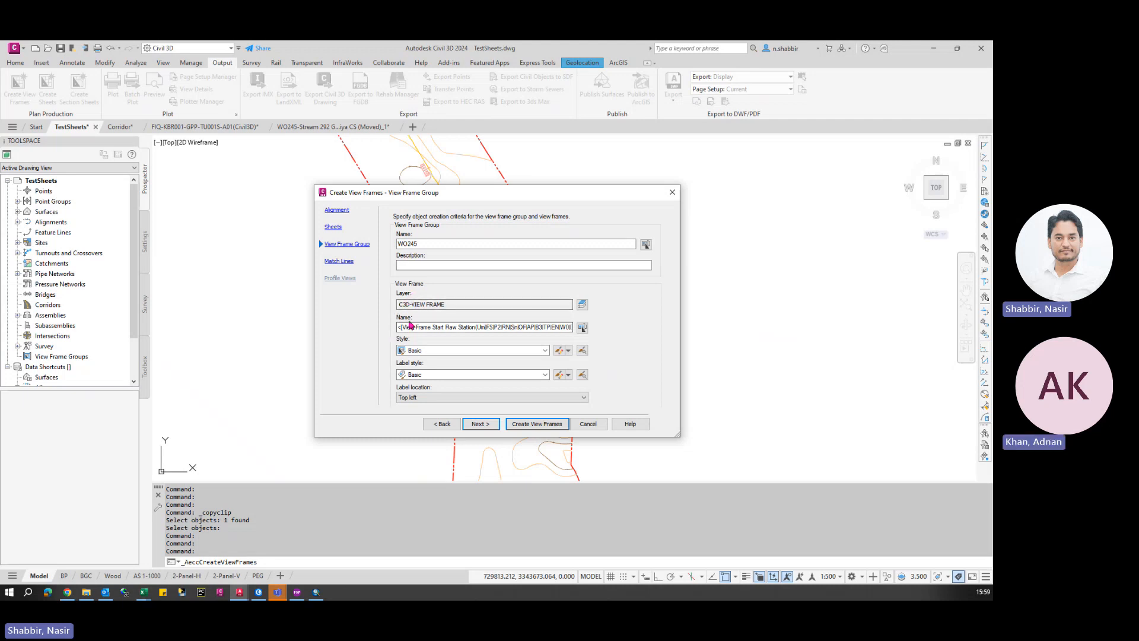
{"action": "left_click_drag", "start_coordinate": [406, 327], "coordinate": [634, 327]}
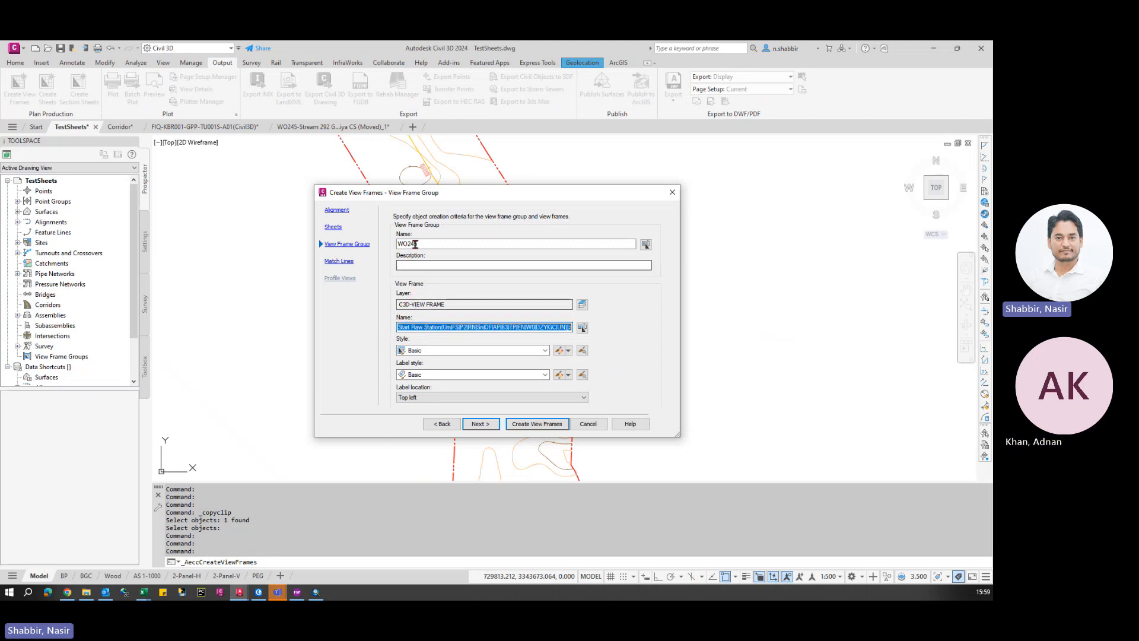
{"action": "left_click", "coordinate": [464, 327]}
{"action": "left_click_drag", "start_coordinate": [413, 327], "coordinate": [347, 331]}
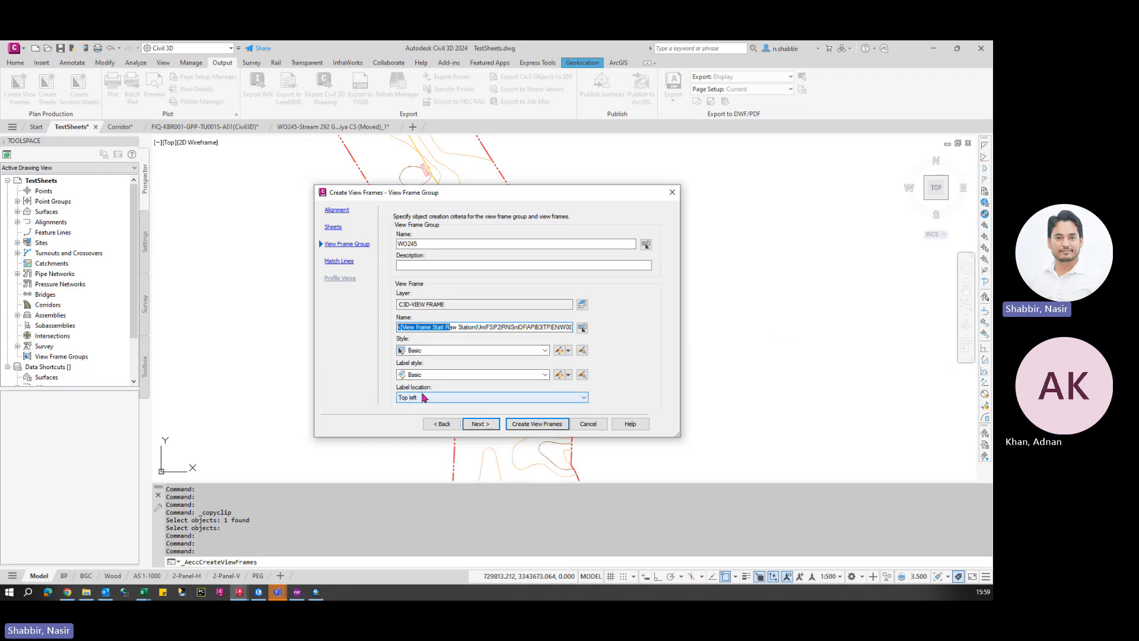
{"action": "left_click", "coordinate": [482, 425]}
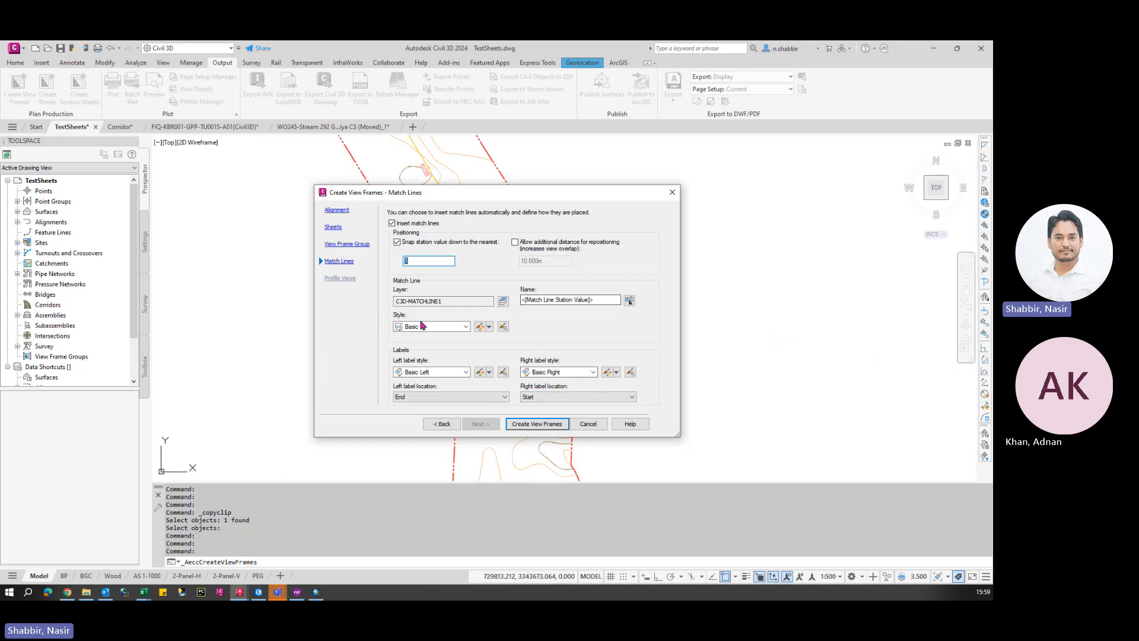
{"action": "left_click", "coordinate": [538, 424]}
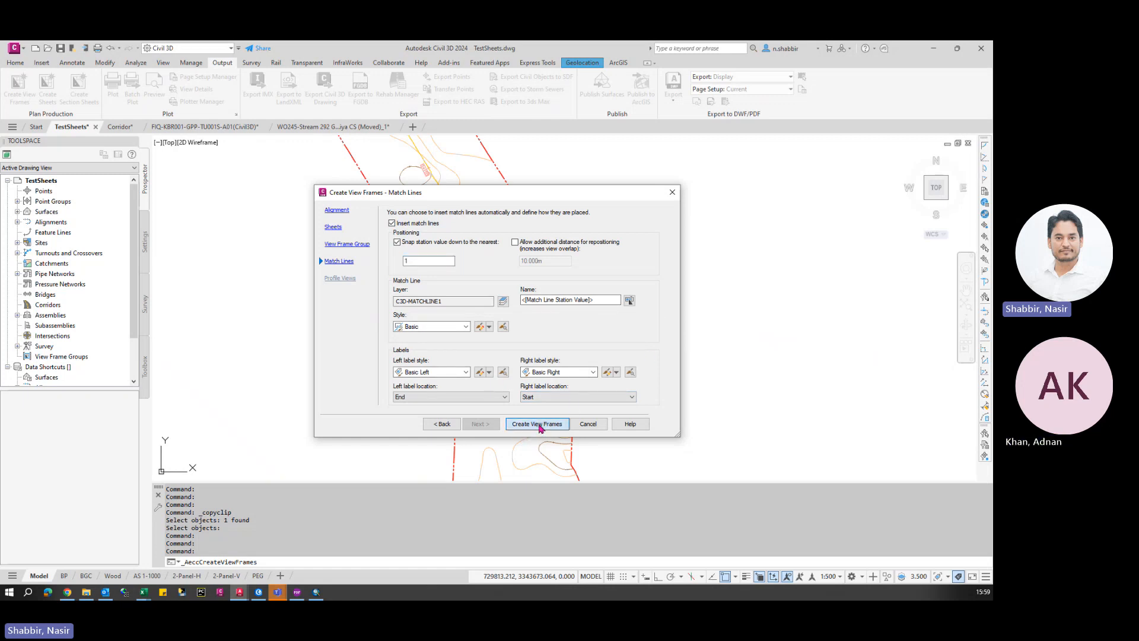
- Examine the view frames along the alignment, including their overlap at the bends and the match line labels between frames
{"action": "scroll", "coordinate": [548, 379], "scroll_direction": "down", "scroll_amount": 5}
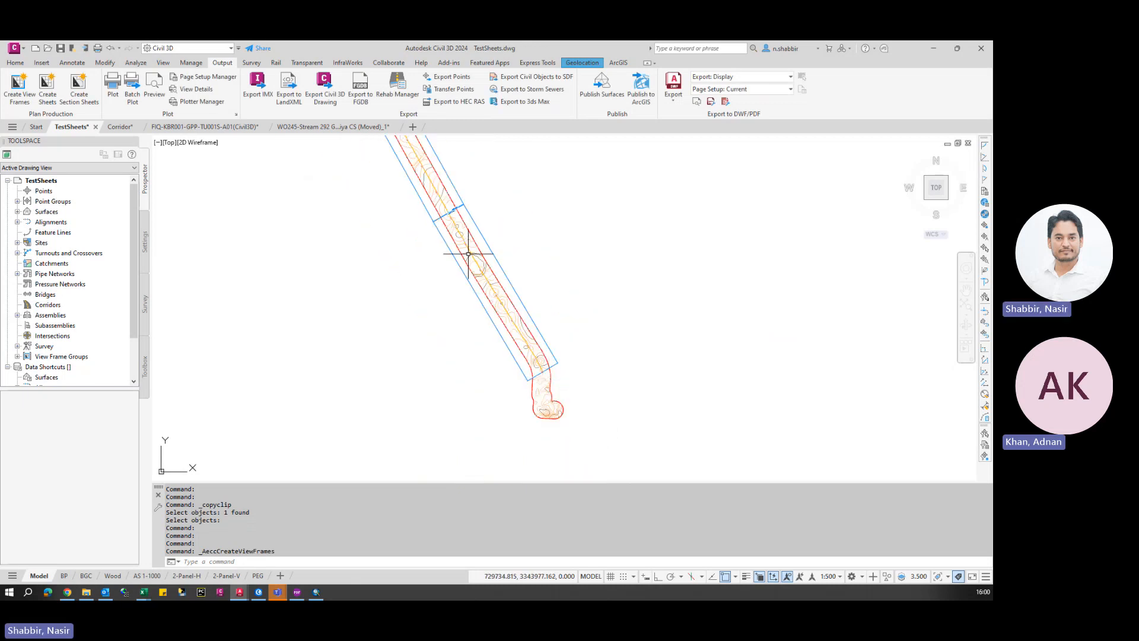
{"action": "scroll", "coordinate": [453, 213], "scroll_direction": "up", "scroll_amount": 10}
{"action": "scroll", "coordinate": [569, 356], "scroll_direction": "down", "scroll_amount": 5}
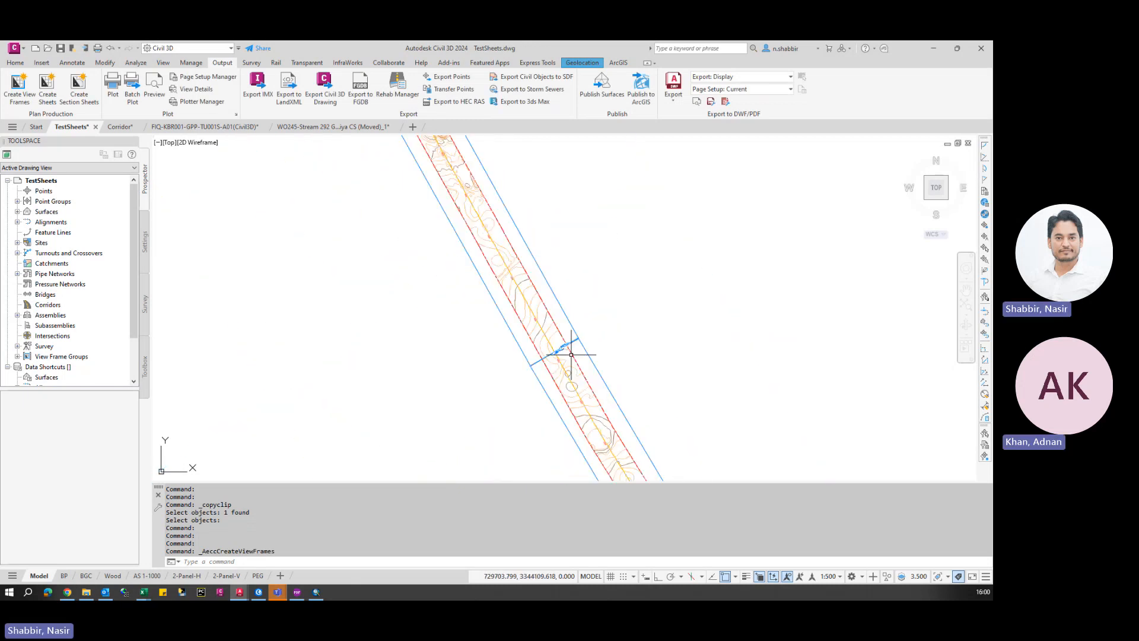
{"action": "scroll", "coordinate": [570, 356], "scroll_direction": "down", "scroll_amount": 5}
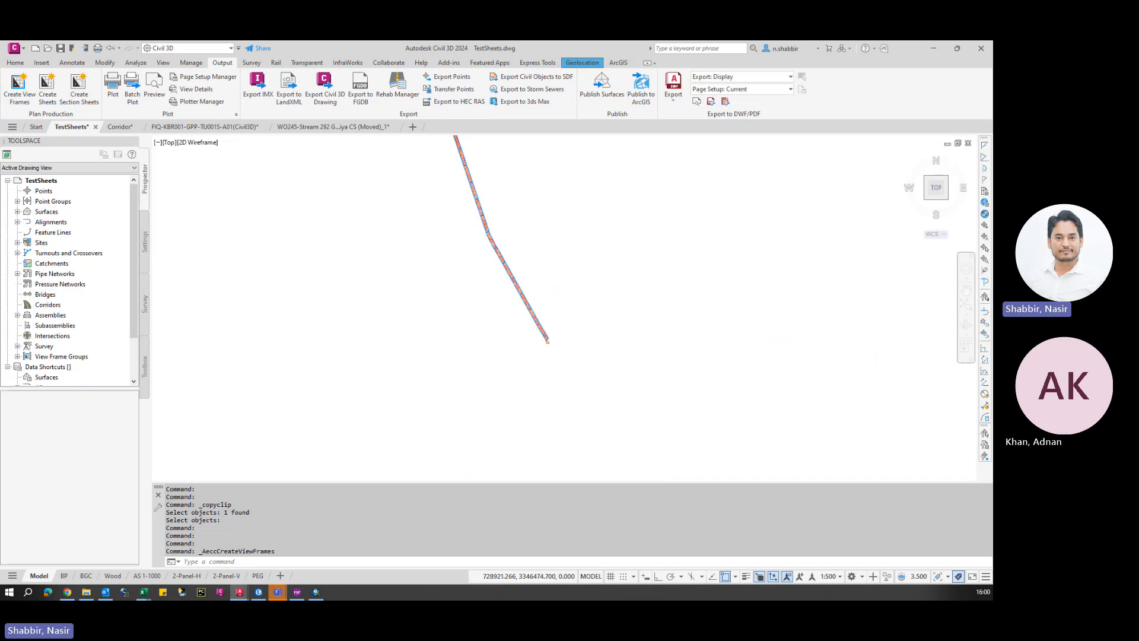
{"action": "scroll", "coordinate": [483, 208], "scroll_direction": "up", "scroll_amount": 5}
{"action": "scroll", "coordinate": [465, 158], "scroll_direction": "down", "scroll_amount": 3}
{"action": "scroll", "coordinate": [486, 178], "scroll_direction": "up", "scroll_amount": 3}
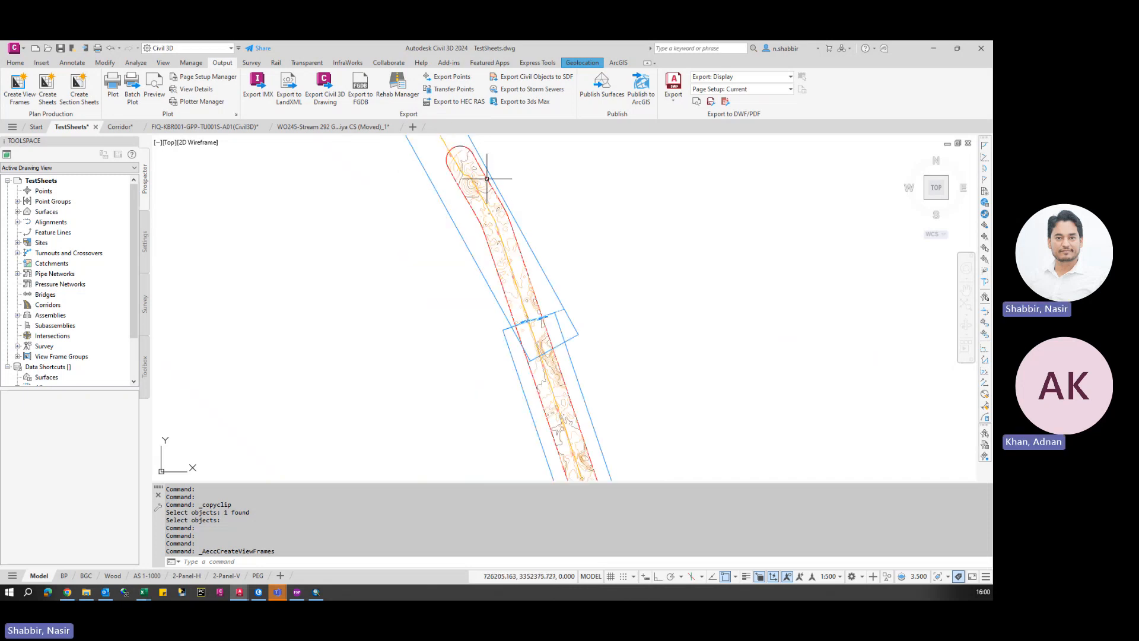
{"action": "scroll", "coordinate": [486, 178], "scroll_direction": "down", "scroll_amount": 3}
{"action": "scroll", "coordinate": [531, 298], "scroll_direction": "down", "scroll_amount": 2}
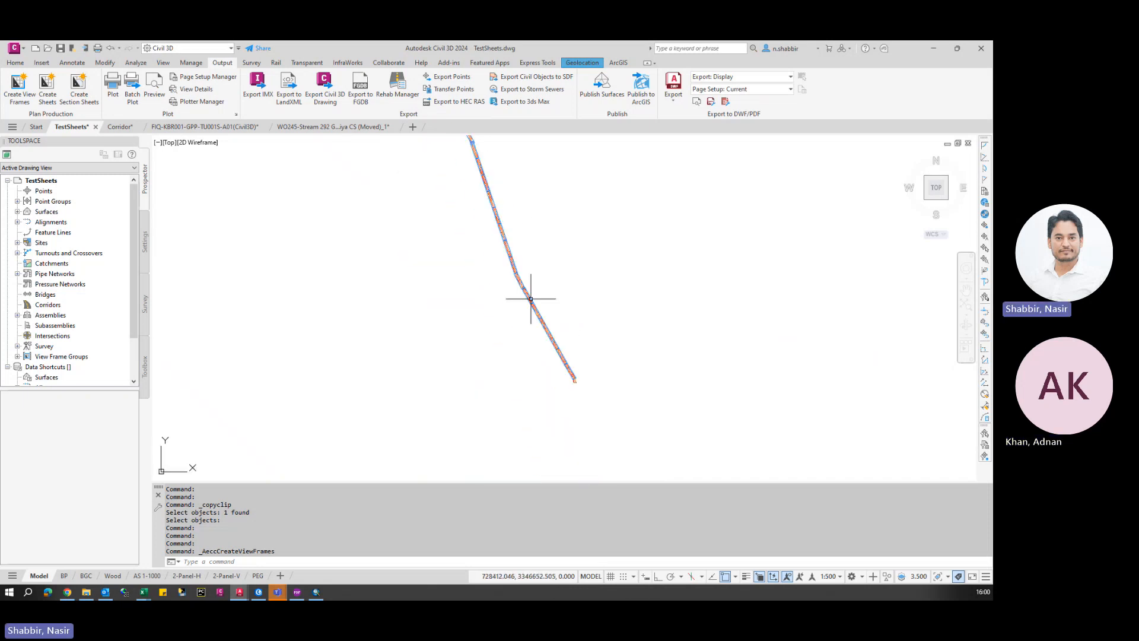
{"action": "scroll", "coordinate": [570, 364], "scroll_direction": "up", "scroll_amount": 5}
{"action": "scroll", "coordinate": [507, 242], "scroll_direction": "down", "scroll_amount": 2}
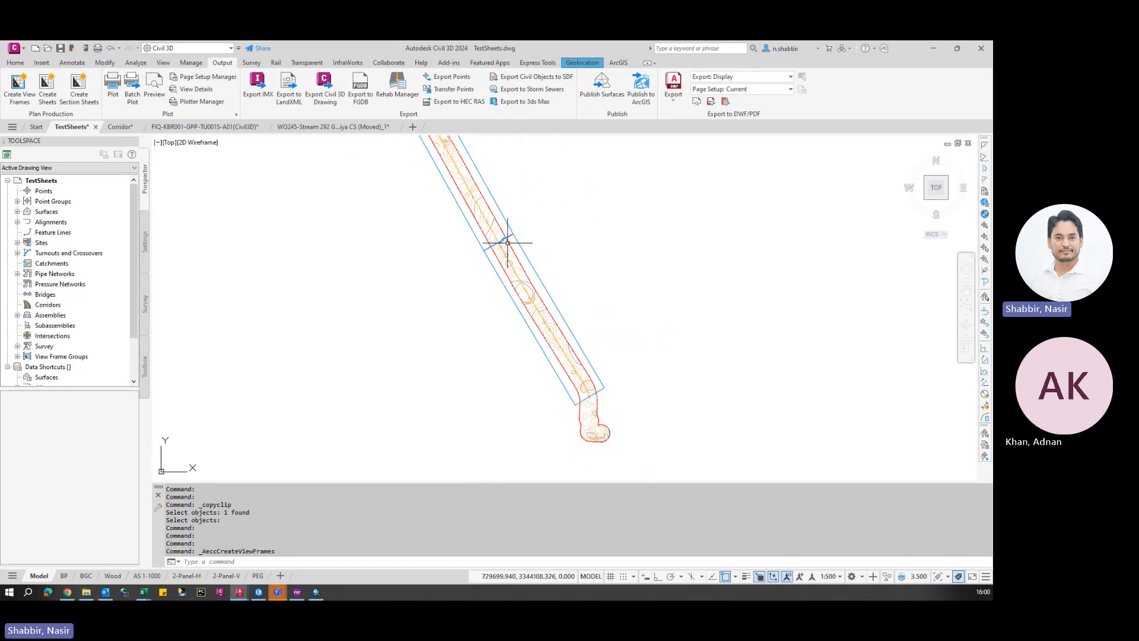
{"action": "scroll", "coordinate": [507, 242], "scroll_direction": "up", "scroll_amount": 5}
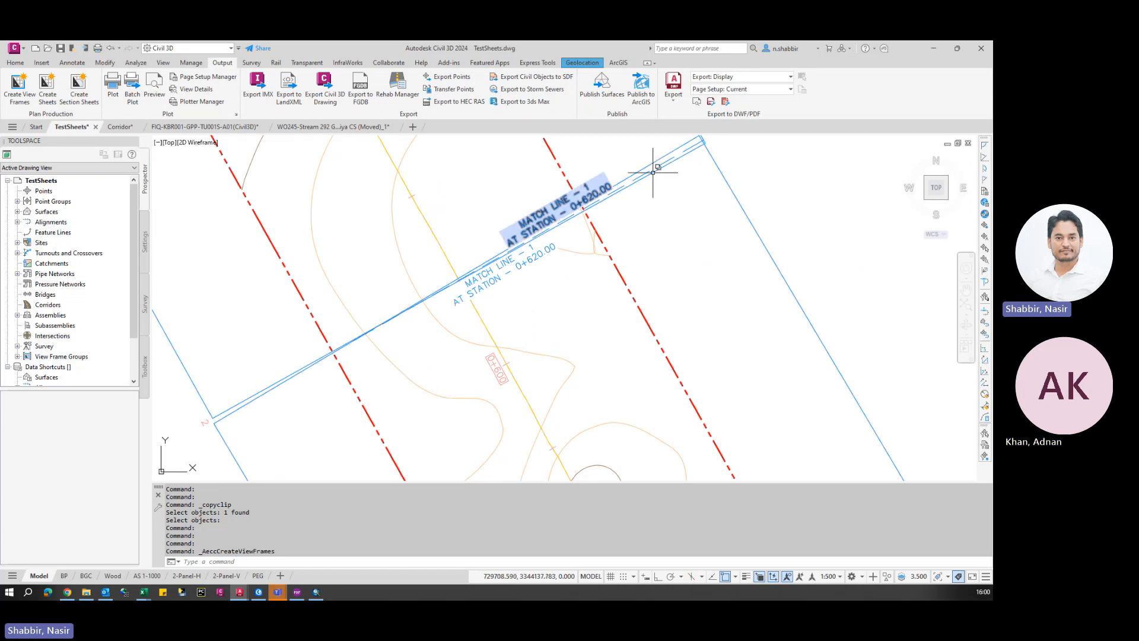
{"action": "scroll", "coordinate": [590, 223], "scroll_direction": "down", "scroll_amount": 5}
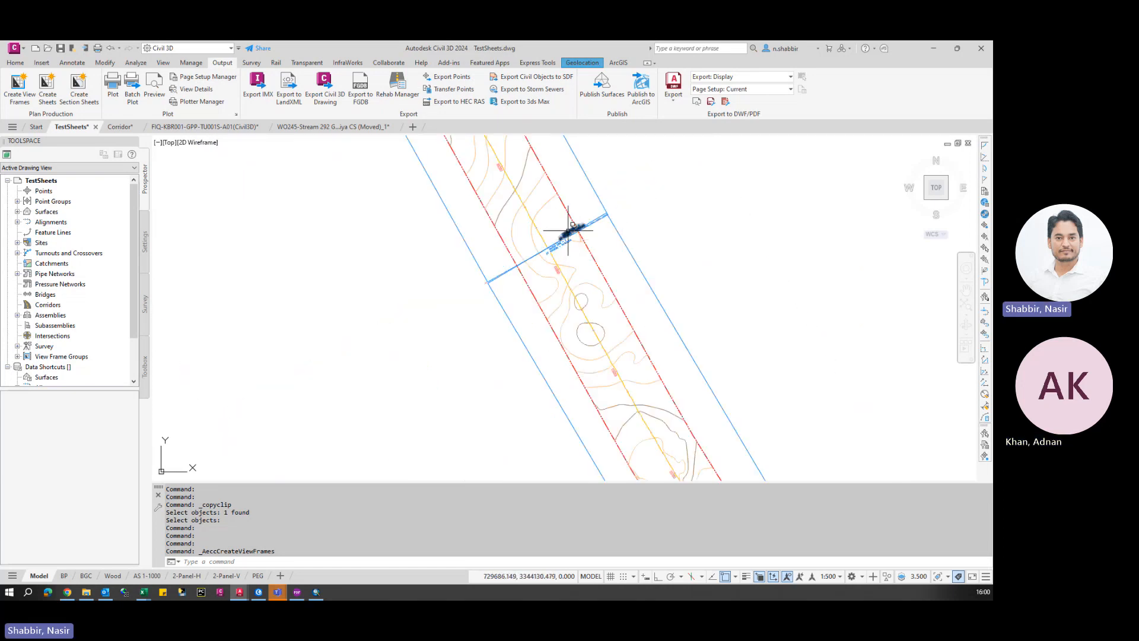
- Undo back through the creation of the WO245 view frame group on the alignment
{"action": "type", "text": "u"}
{"action": "key", "text": "Return"}
{"action": "type", "text": "u"}
{"action": "key", "text": "Return"}
{"action": "type", "text": "u"}
{"action": "key", "text": "Return"}
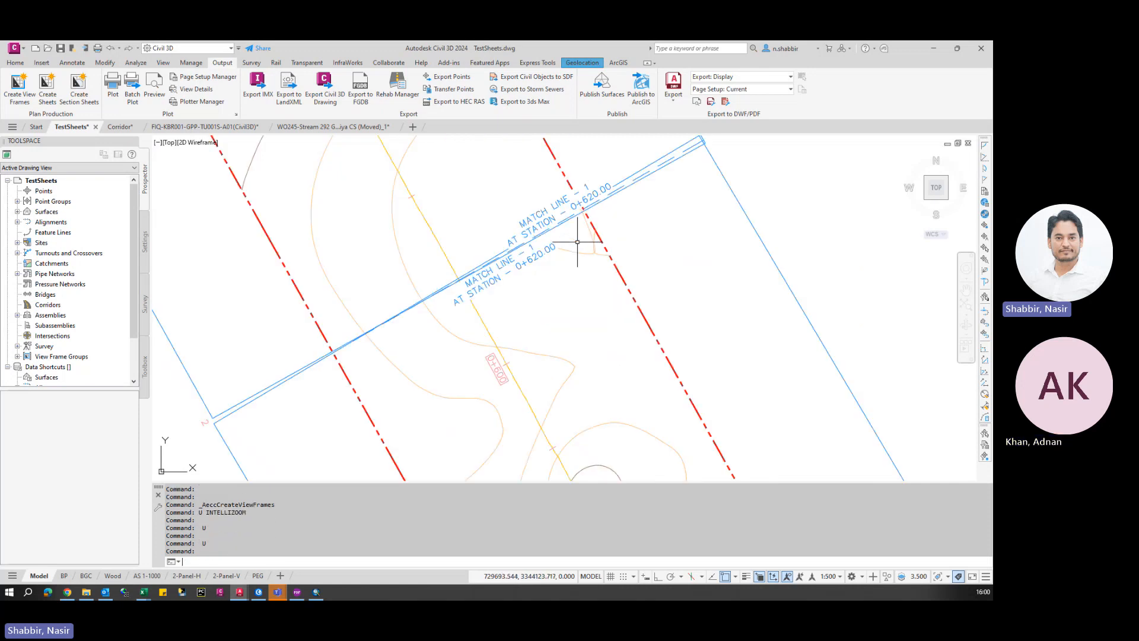
{"action": "key", "text": "Return"}
{"action": "key", "text": "Return"}
{"action": "key", "text": "Return"}
{"action": "key", "text": "Return"}
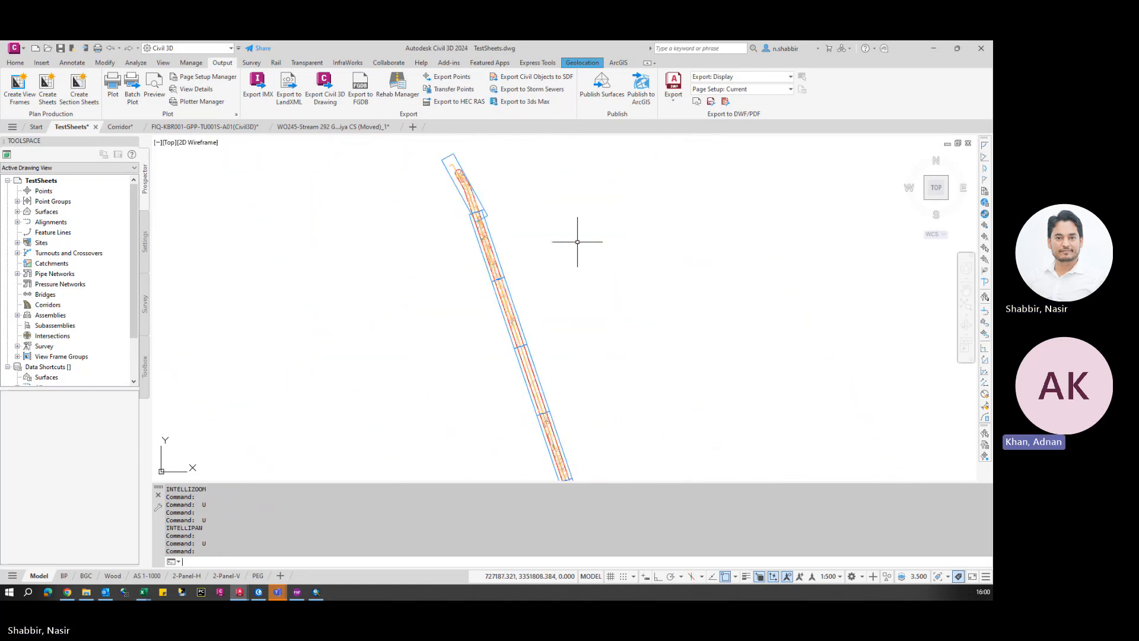
{"action": "key", "text": "Return"}
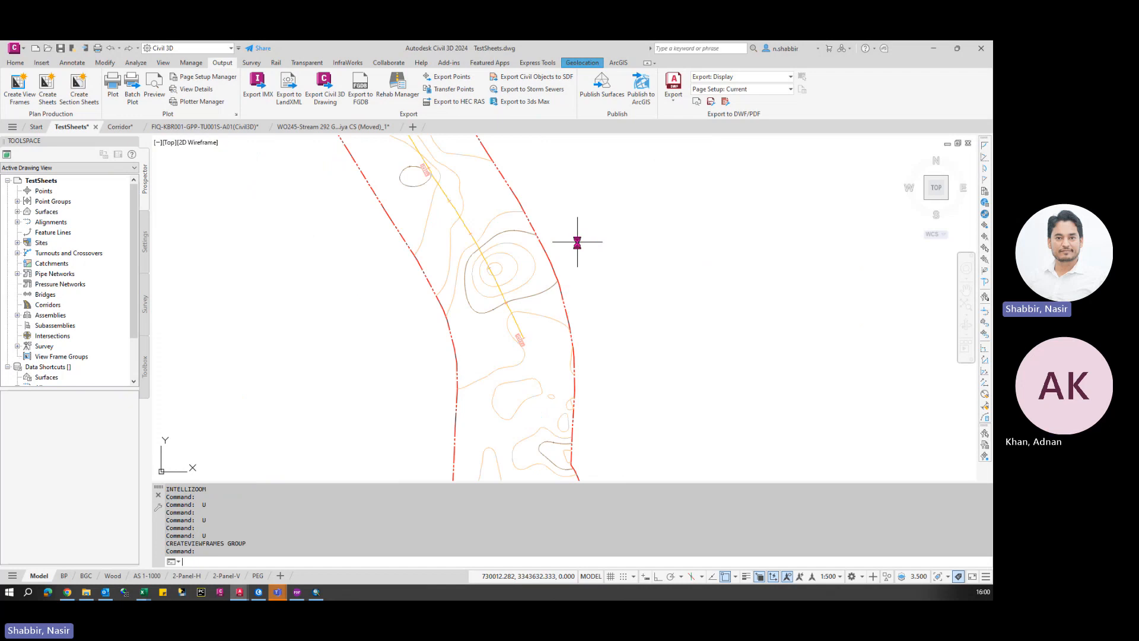
- Start Create View Frames for Proposed Alignment and try to pick a Plan and Profile layout from the _PlanViews_Sc1000 template
{"action": "left_click", "coordinate": [24, 104]}
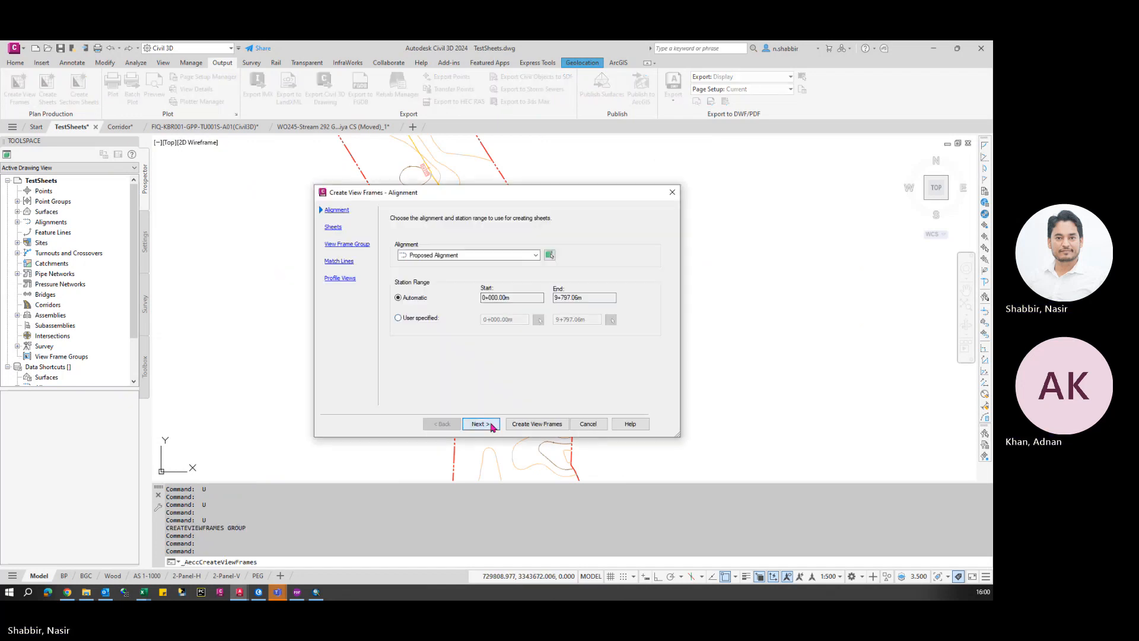
{"action": "left_click", "coordinate": [480, 424]}
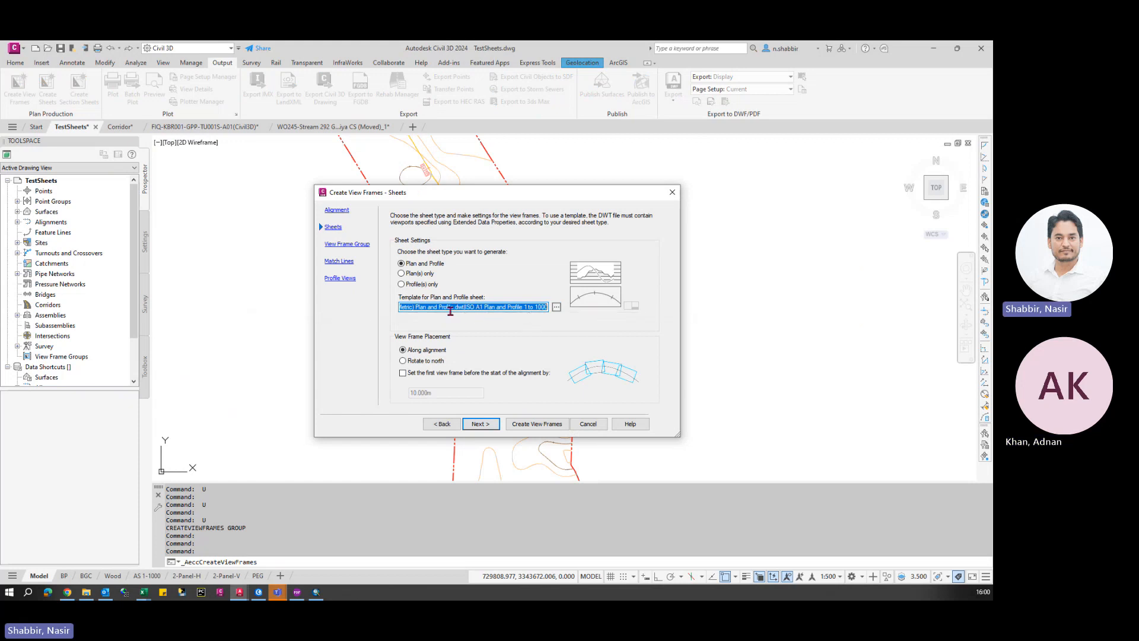
{"action": "left_click_drag", "start_coordinate": [433, 306], "coordinate": [568, 306]}
{"action": "left_click", "coordinate": [556, 306]}
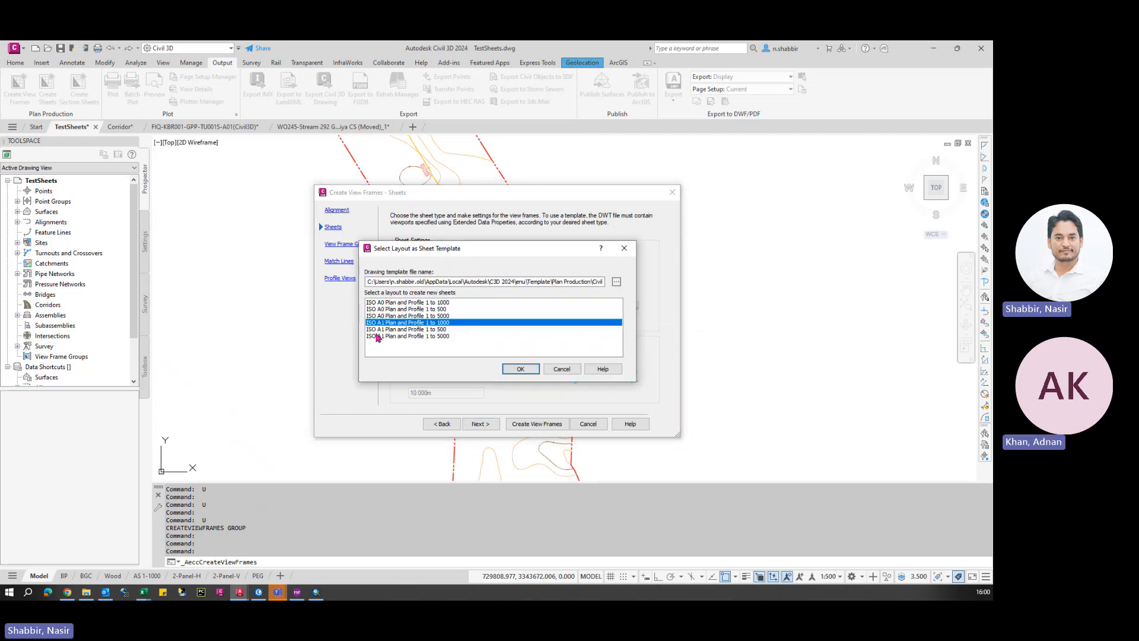
{"action": "left_click", "coordinate": [616, 281]}
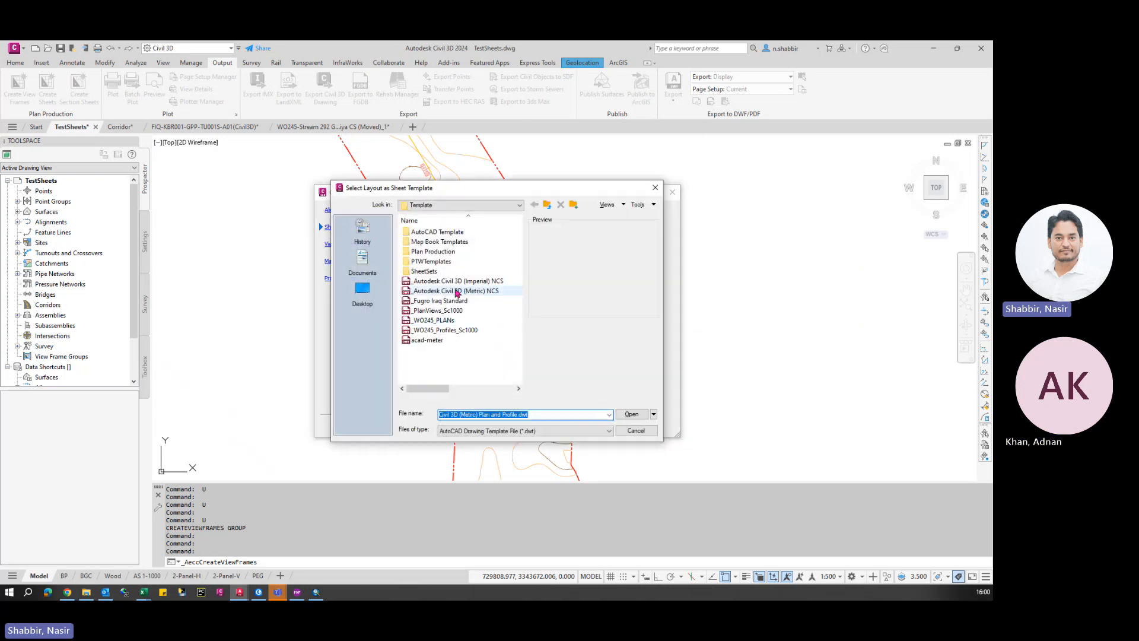
{"action": "left_click", "coordinate": [454, 329]}
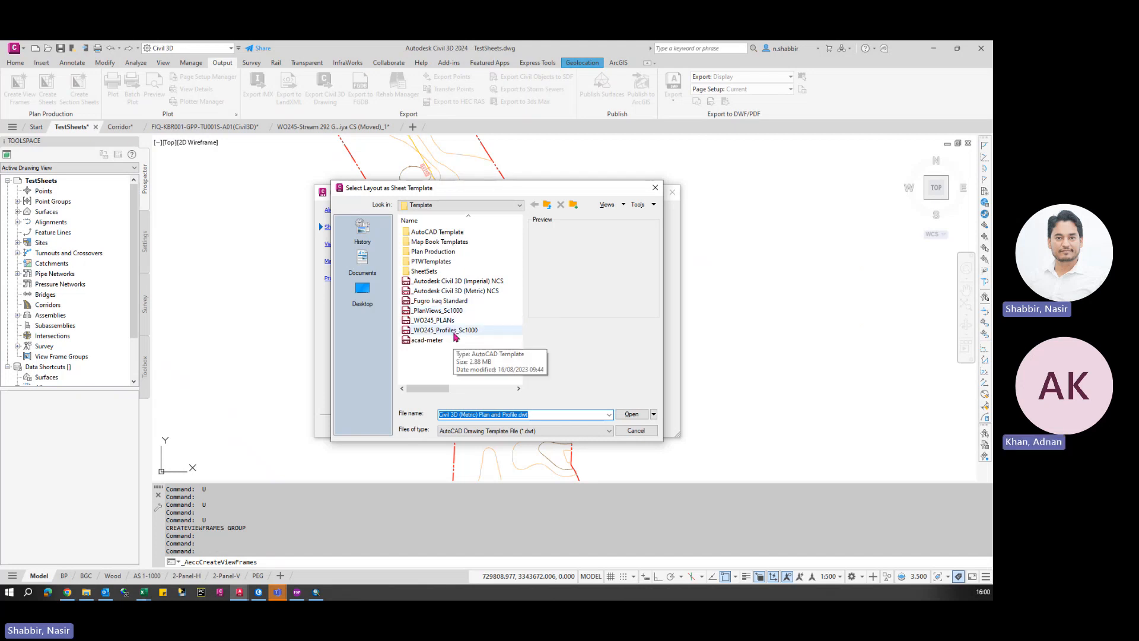
{"action": "left_click", "coordinate": [438, 311]}
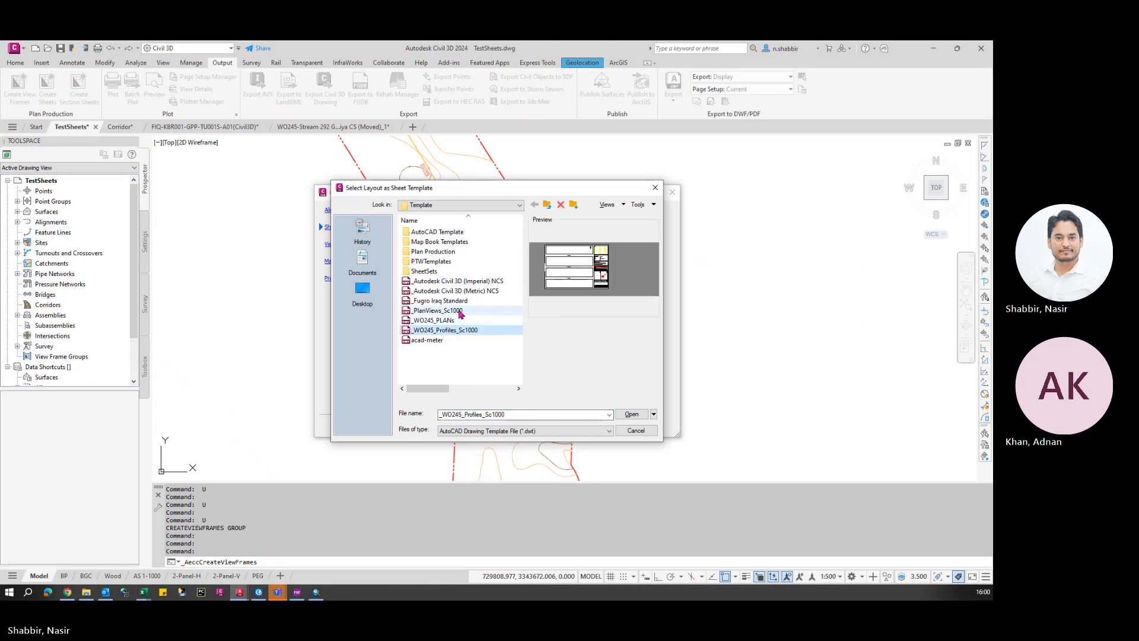
{"action": "left_click", "coordinate": [623, 413]}
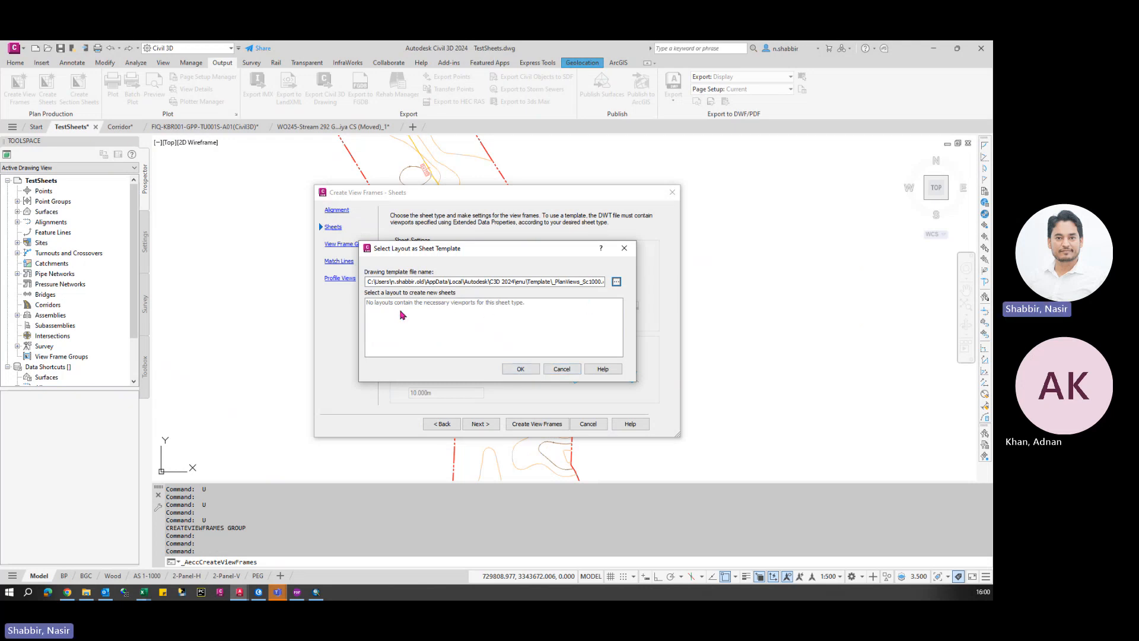
{"action": "key", "text": "Escape"}
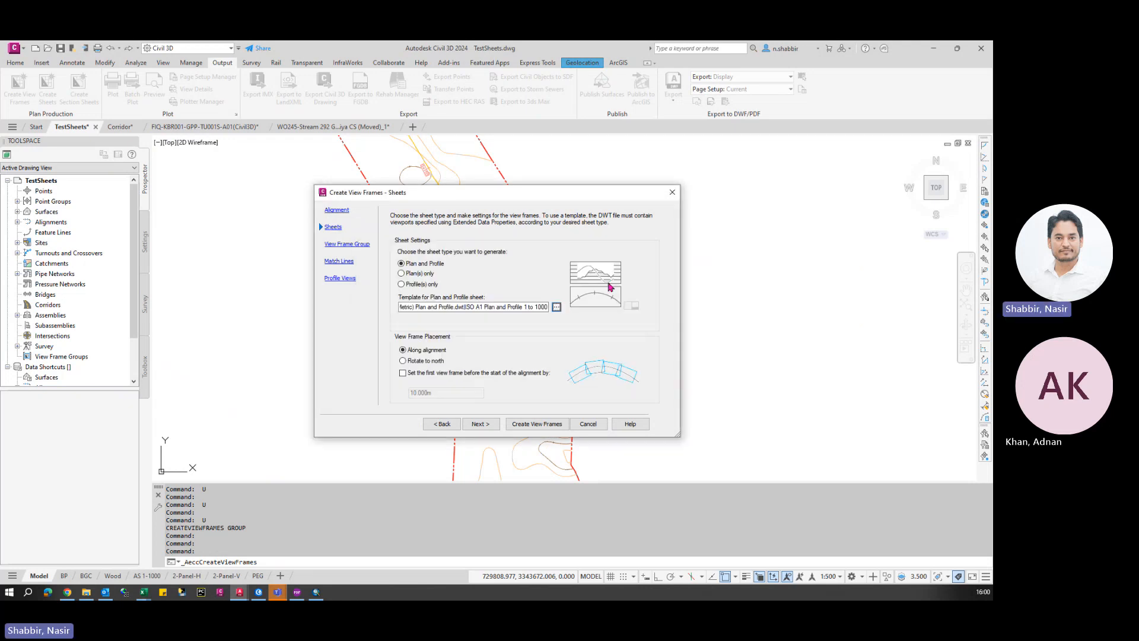
- Set the sheet type to Plan(s) only, using the AS PLAN 1-1000 layout from the _PlanViews_Sc1000 template
{"action": "left_click", "coordinate": [402, 274]}
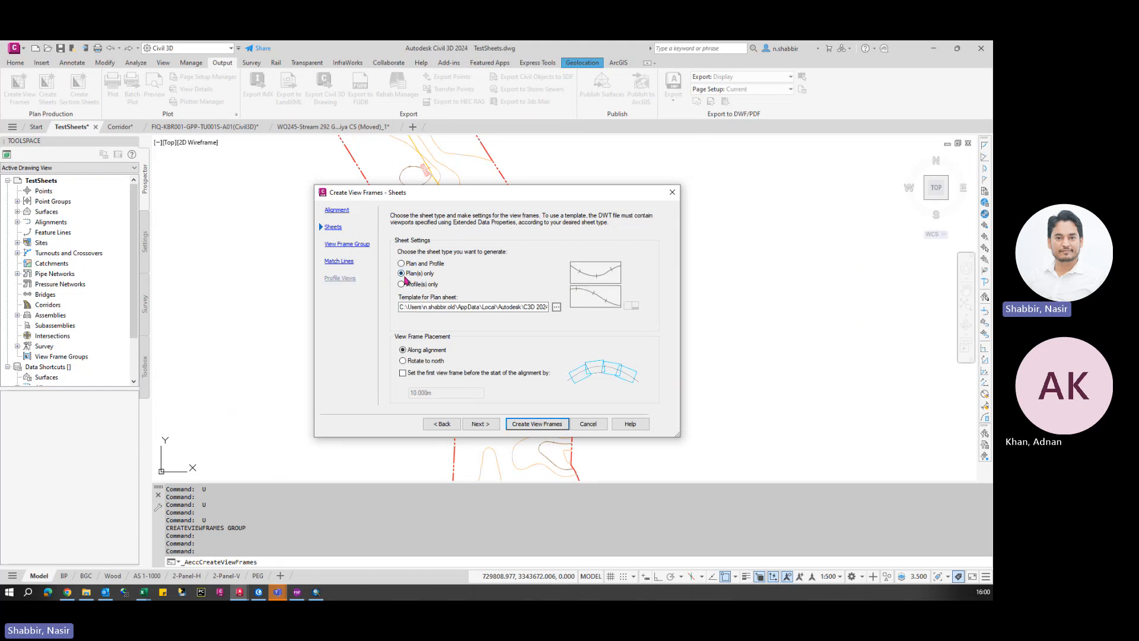
{"action": "left_click", "coordinate": [556, 307]}
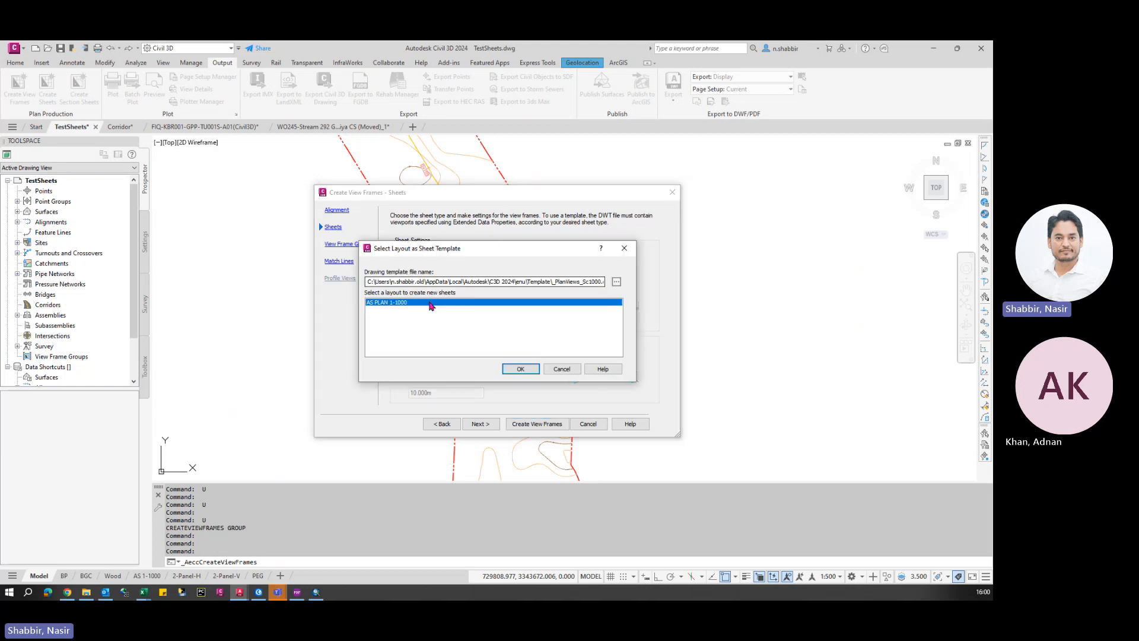
{"action": "left_click", "coordinate": [520, 369]}
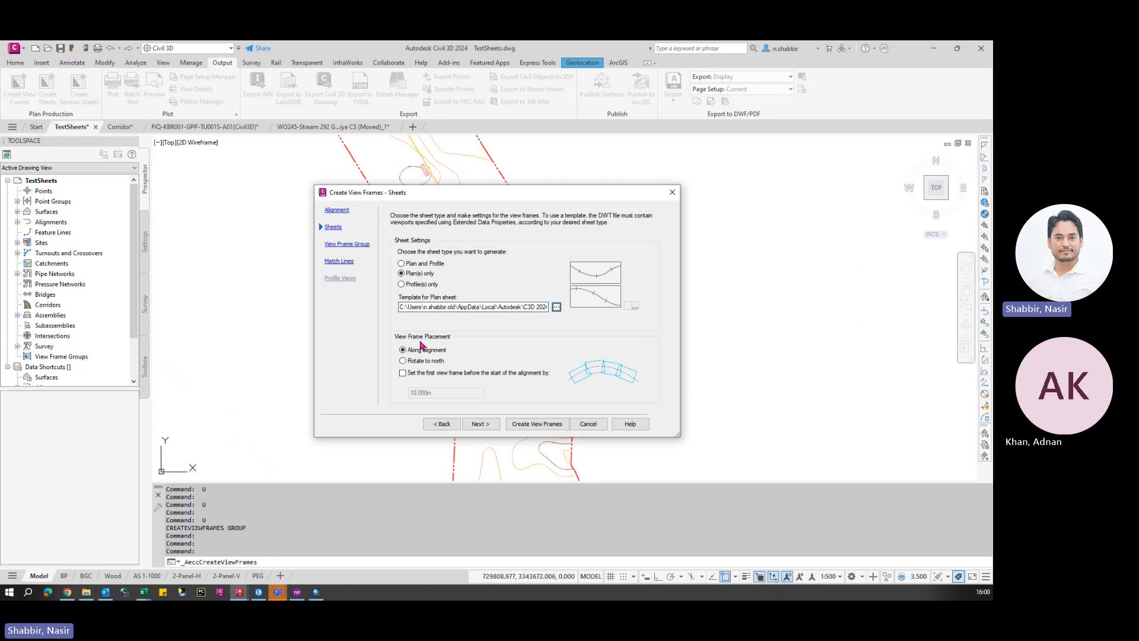
{"action": "left_click", "coordinate": [480, 424]}
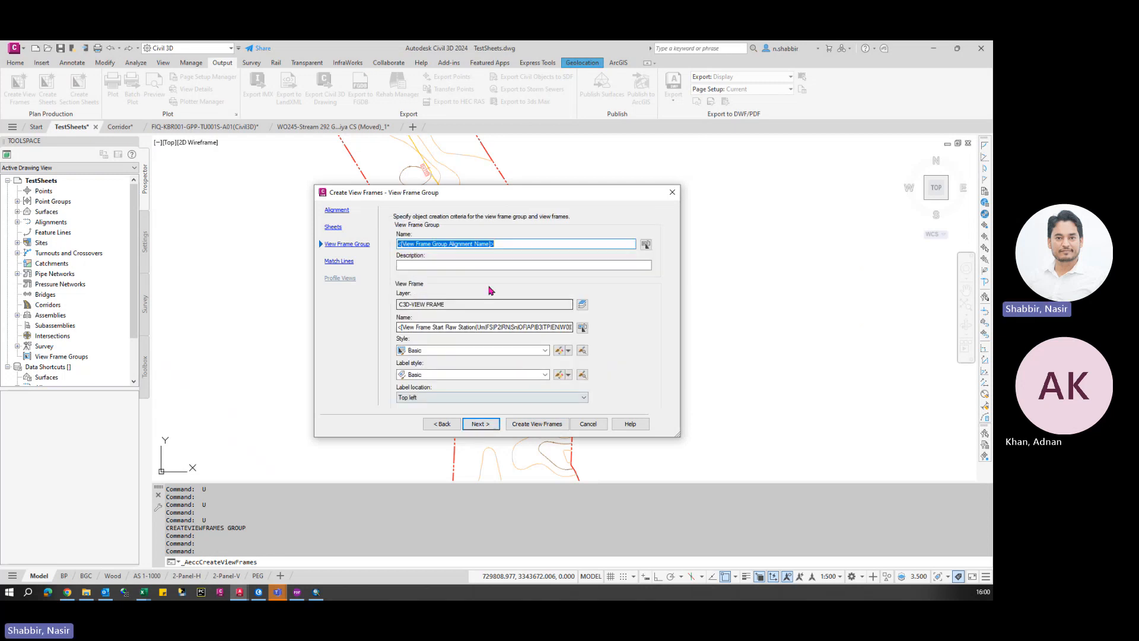
- Allow additional distance for repositioning the match lines, keep the default view frame group settings, and create the view frames
{"action": "left_click", "coordinate": [481, 424]}
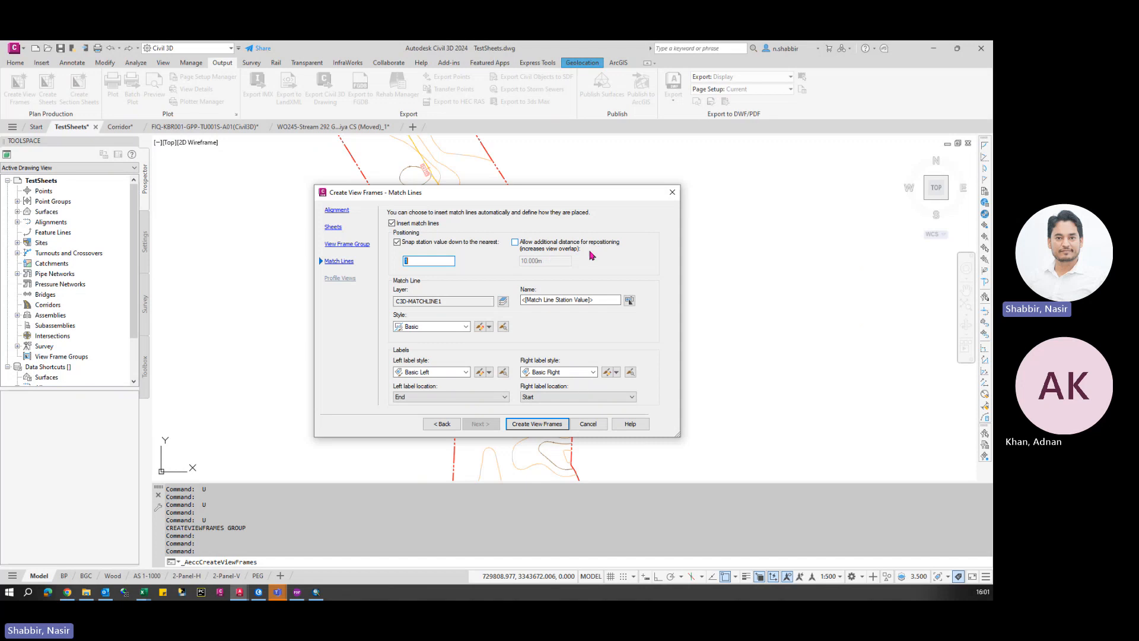
{"action": "left_click", "coordinate": [518, 248]}
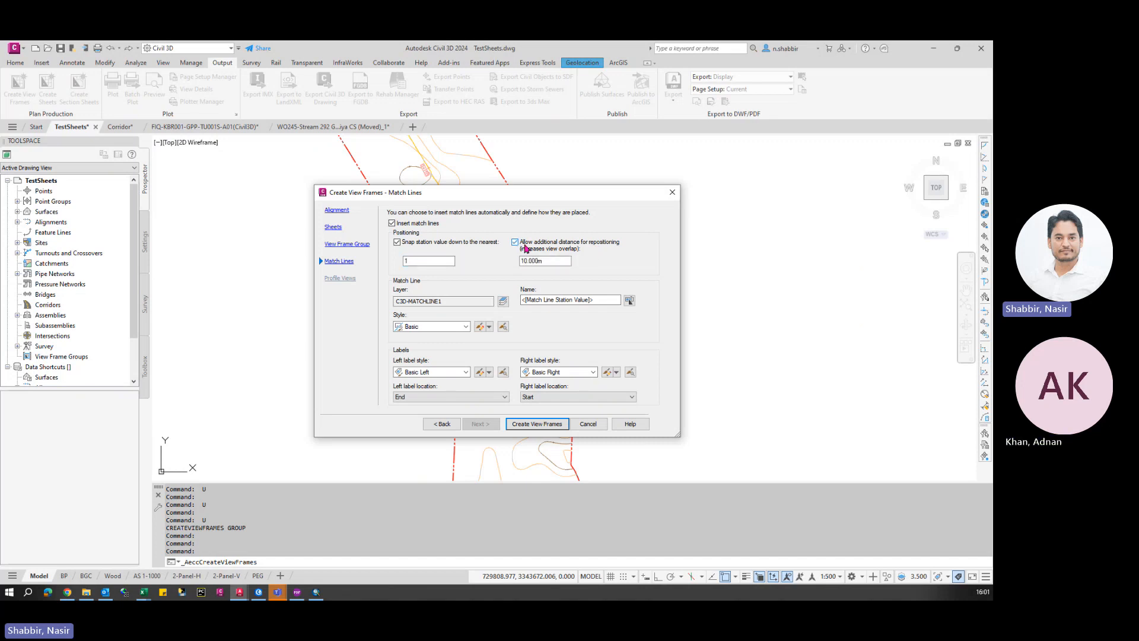
{"action": "left_click", "coordinate": [552, 263]}
{"action": "left_click", "coordinate": [540, 424]}
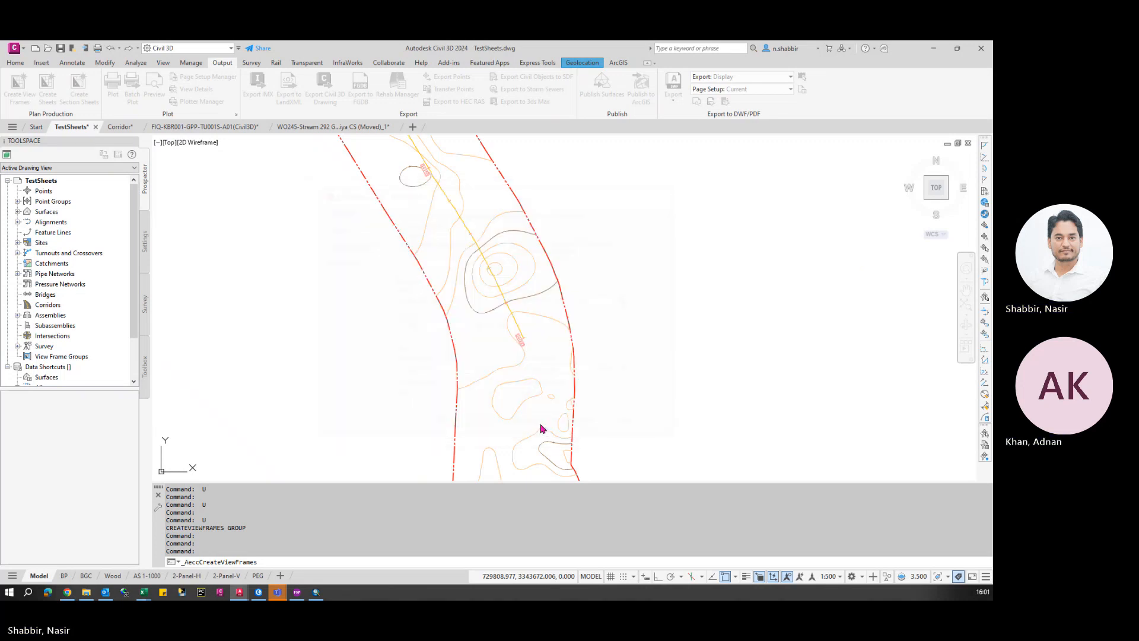
- Examine the overlap between neighbouring view frames and the match line labels near the start of the alignment
{"action": "scroll", "coordinate": [541, 428], "scroll_direction": "down", "scroll_amount": 4}
{"action": "scroll", "coordinate": [439, 205], "scroll_direction": "up", "scroll_amount": 4}
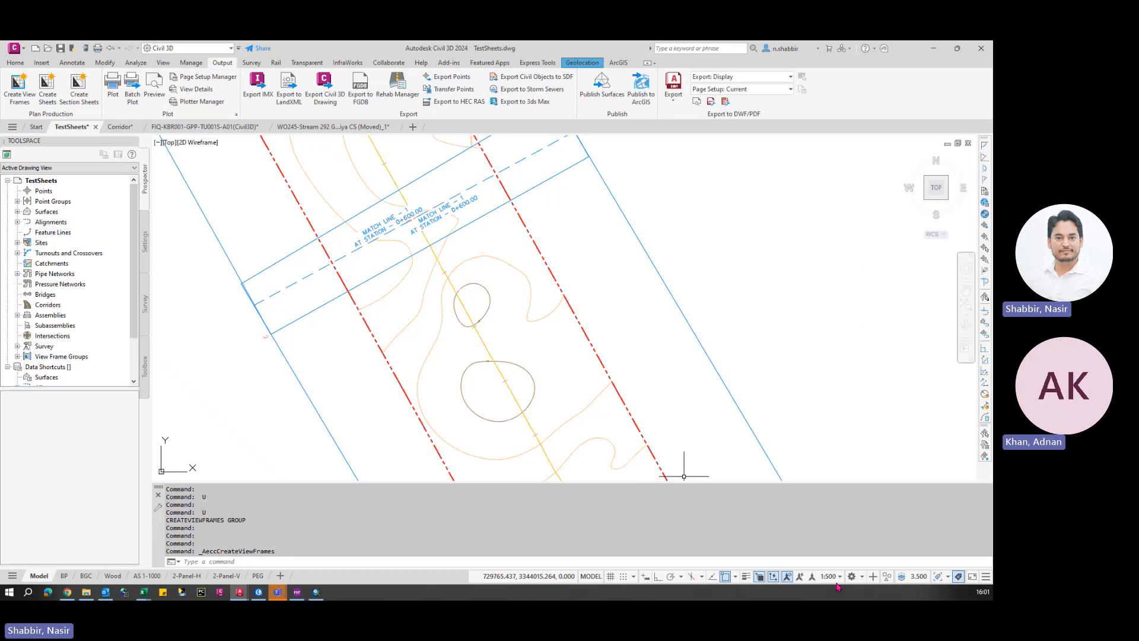
{"action": "scroll", "coordinate": [472, 261], "scroll_direction": "down", "scroll_amount": 6}
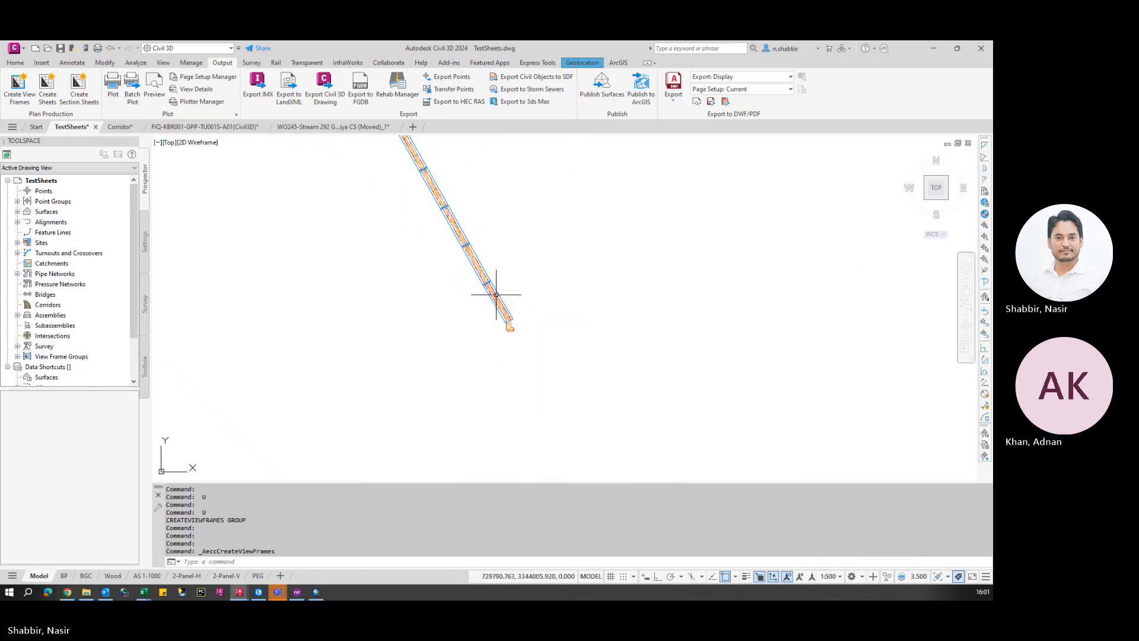
{"action": "scroll", "coordinate": [475, 287], "scroll_direction": "up", "scroll_amount": 3}
{"action": "scroll", "coordinate": [536, 246], "scroll_direction": "down", "scroll_amount": 3}
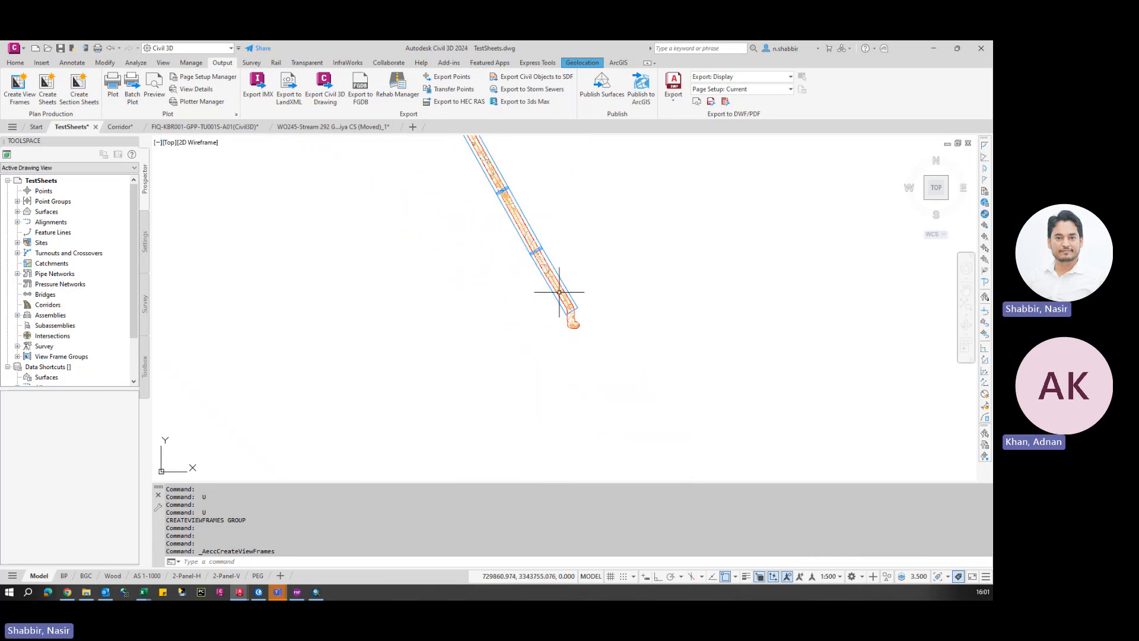
{"action": "scroll", "coordinate": [559, 292], "scroll_direction": "up", "scroll_amount": 4}
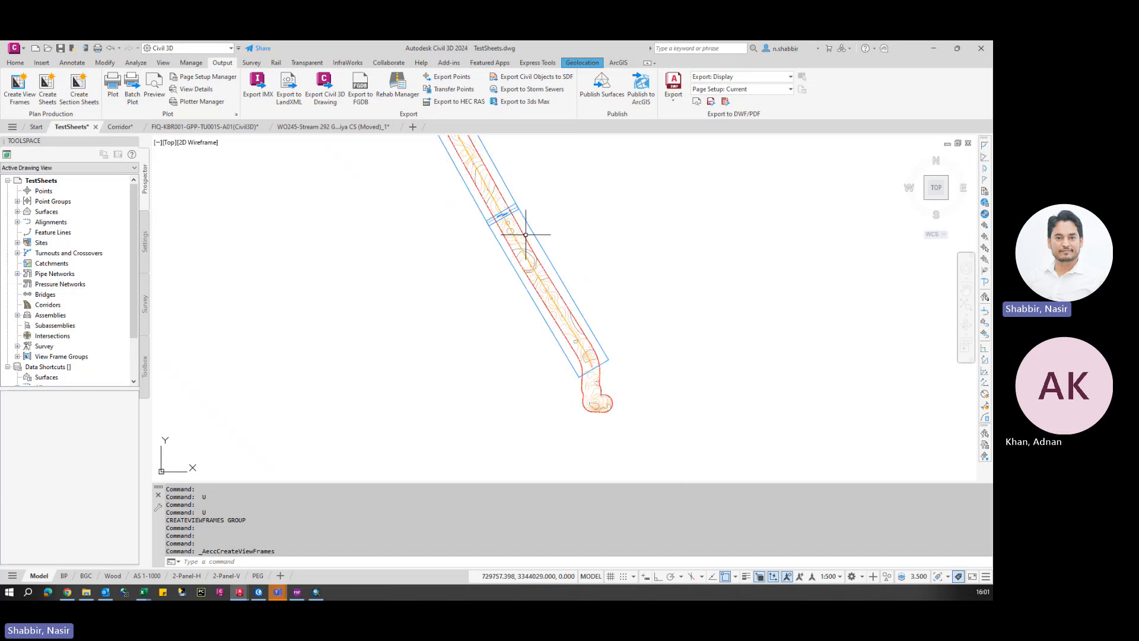
- Set the model space annotation scale to 1:1000 and check the match line labels at that scale
{"action": "left_click", "coordinate": [837, 577]}
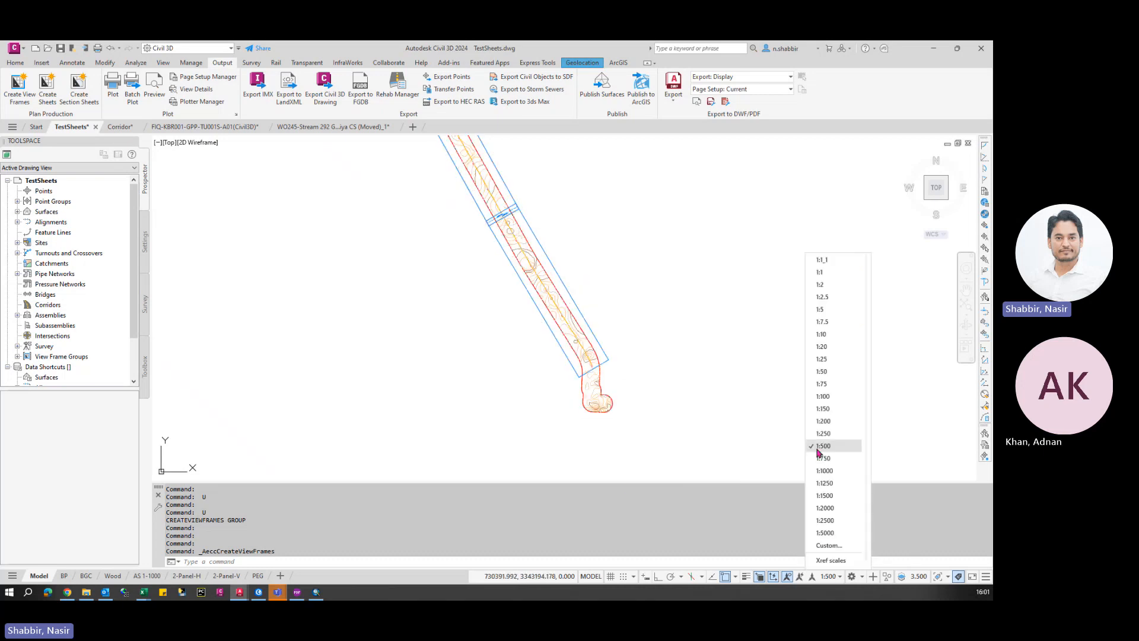
{"action": "left_click", "coordinate": [839, 474]}
{"action": "scroll", "coordinate": [468, 178], "scroll_direction": "up", "scroll_amount": 3}
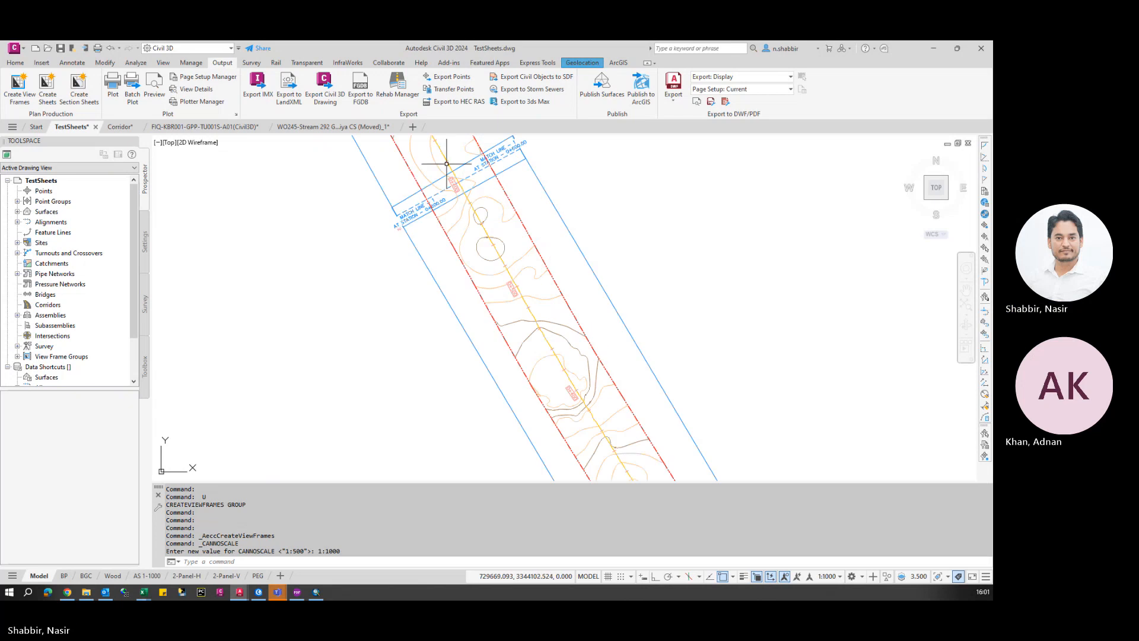
{"action": "scroll", "coordinate": [522, 217], "scroll_direction": "down", "scroll_amount": 5}
{"action": "key", "text": "Escape"}
{"action": "key", "text": "Escape"}
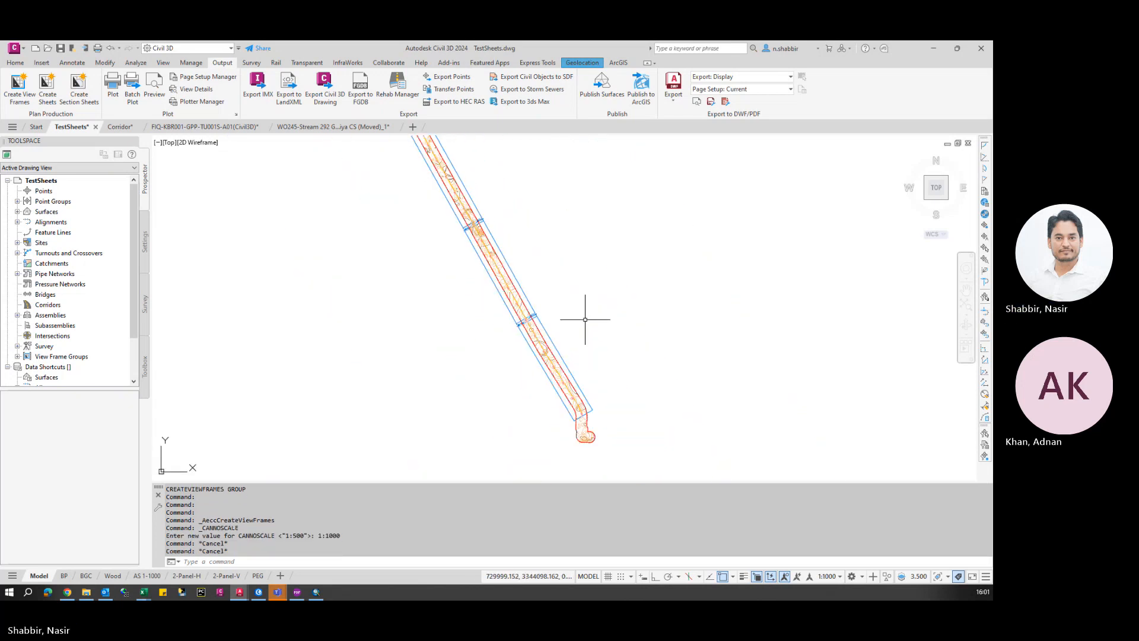
- Undo the annotation scale change and the creation of the overlapping view frames
{"action": "type", "text": "u"}
{"action": "key", "text": "Return"}
{"action": "type", "text": "u"}
{"action": "key", "text": "Return"}
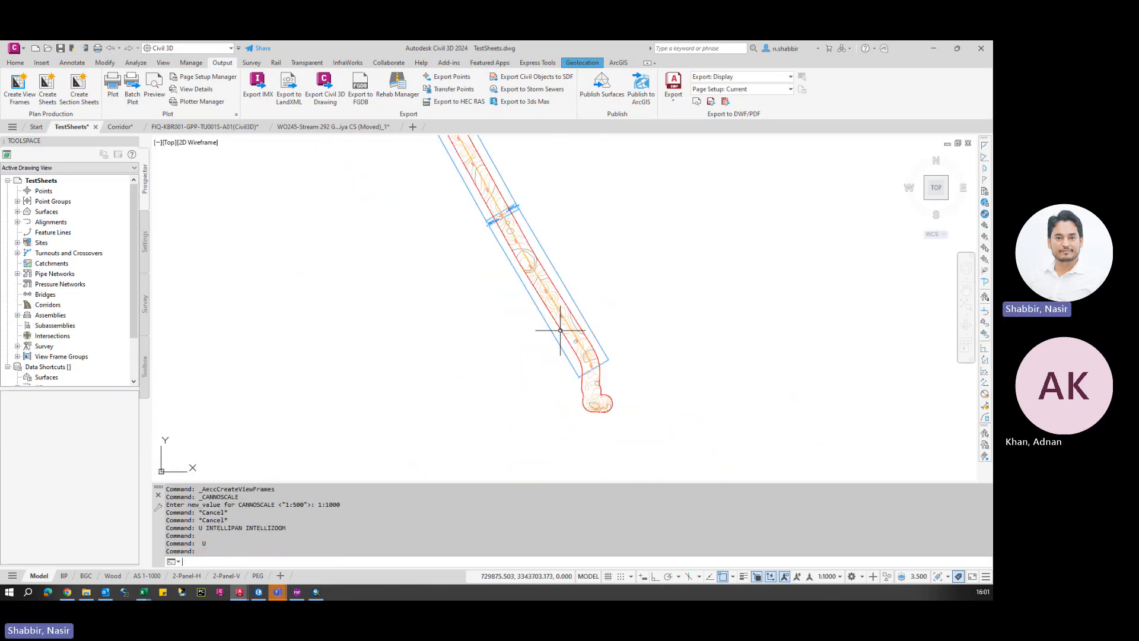
{"action": "type", "text": "u"}
{"action": "key", "text": "Return"}
{"action": "type", "text": "u"}
{"action": "key", "text": "Return"}
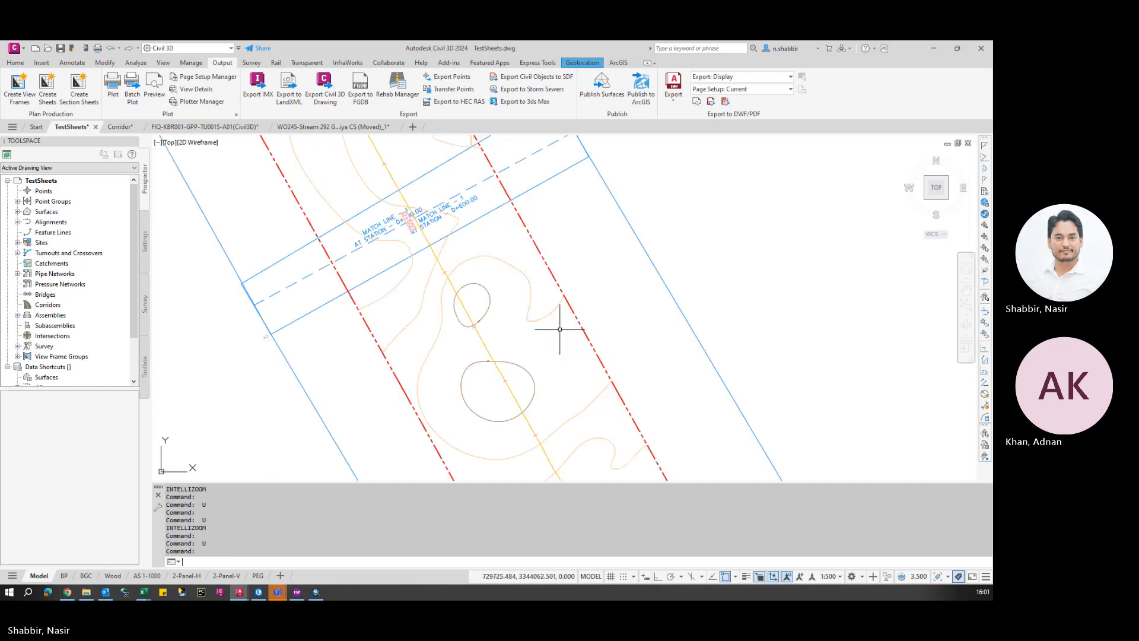
{"action": "type", "text": "u"}
{"action": "key", "text": "Return"}
{"action": "type", "text": "u"}
{"action": "key", "text": "Return"}
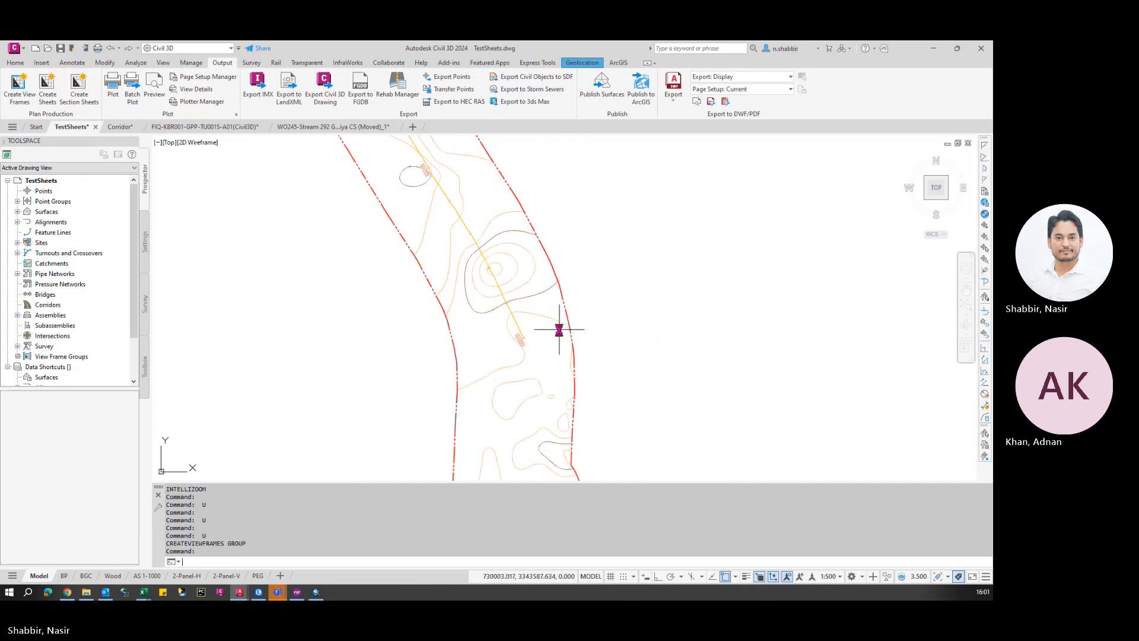
{"action": "key", "text": "Escape"}
{"action": "key", "text": "Escape"}
{"action": "key", "text": "Escape"}
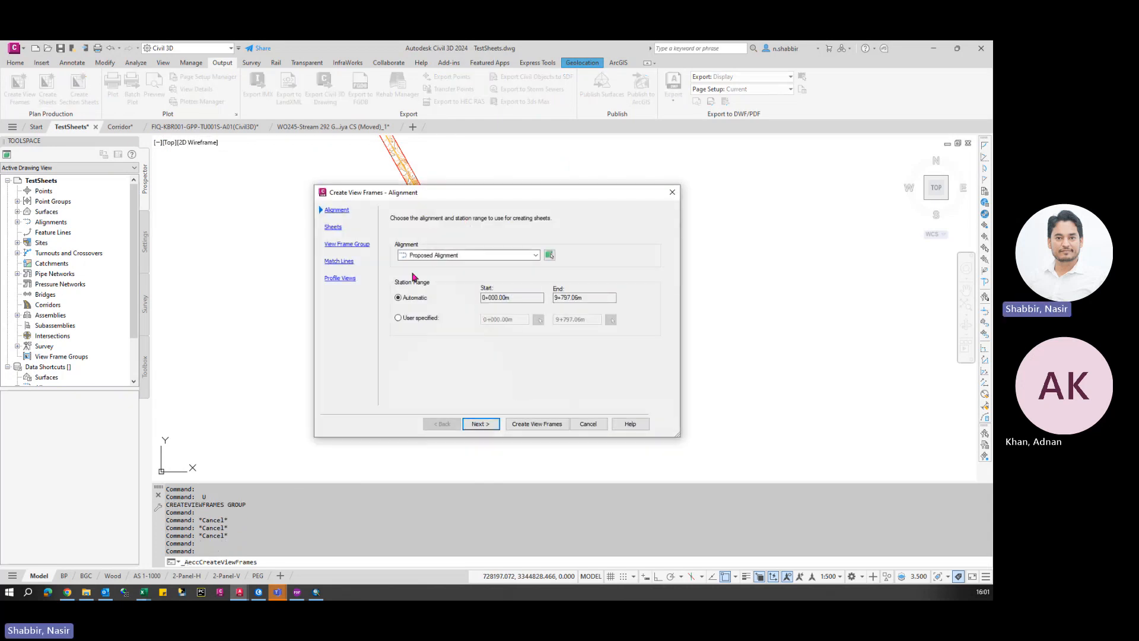
- In Create View Frames, choose Plan(s) only with the AS PLAN 1-1000 layout and keep the default view frame group settings
{"action": "left_click", "coordinate": [495, 424]}
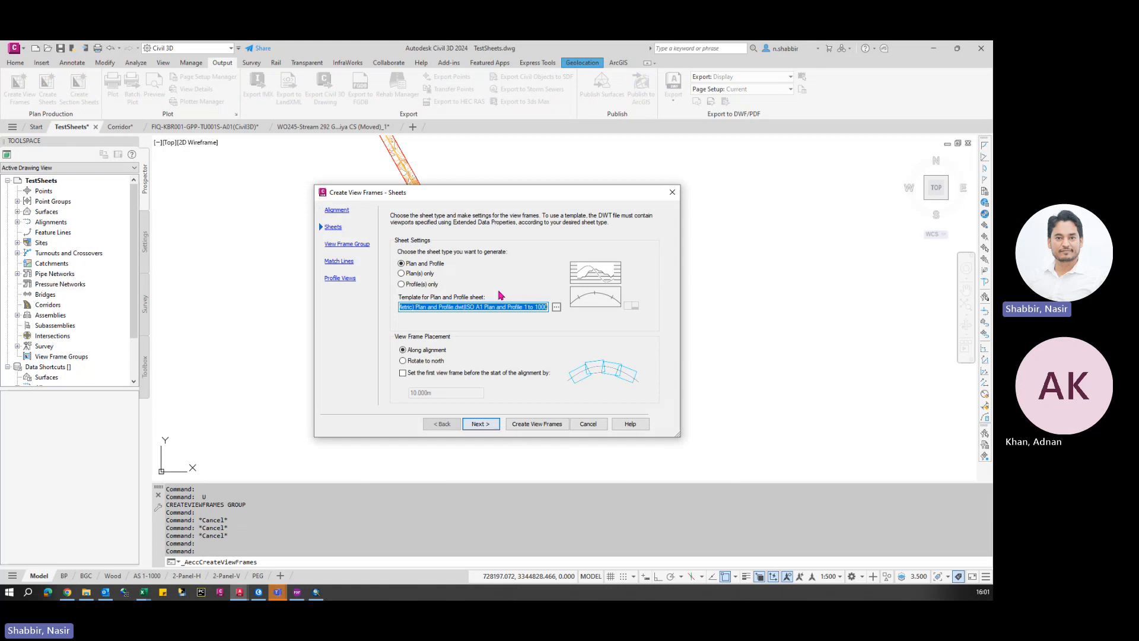
{"action": "left_click", "coordinate": [402, 274]}
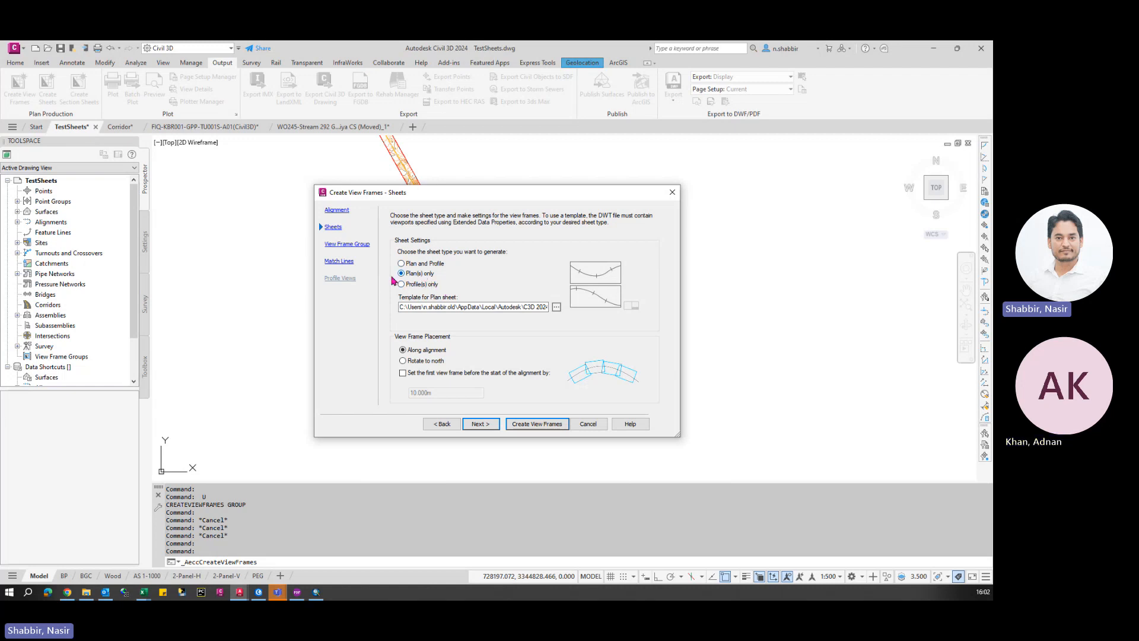
{"action": "left_click", "coordinate": [556, 307]}
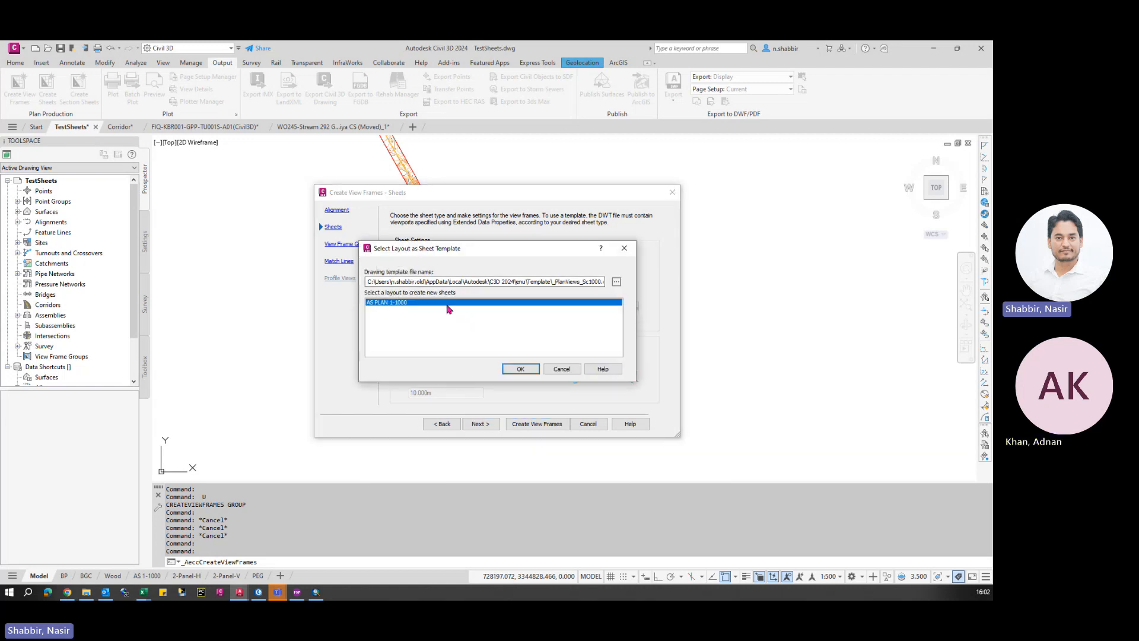
{"action": "left_click", "coordinate": [521, 370]}
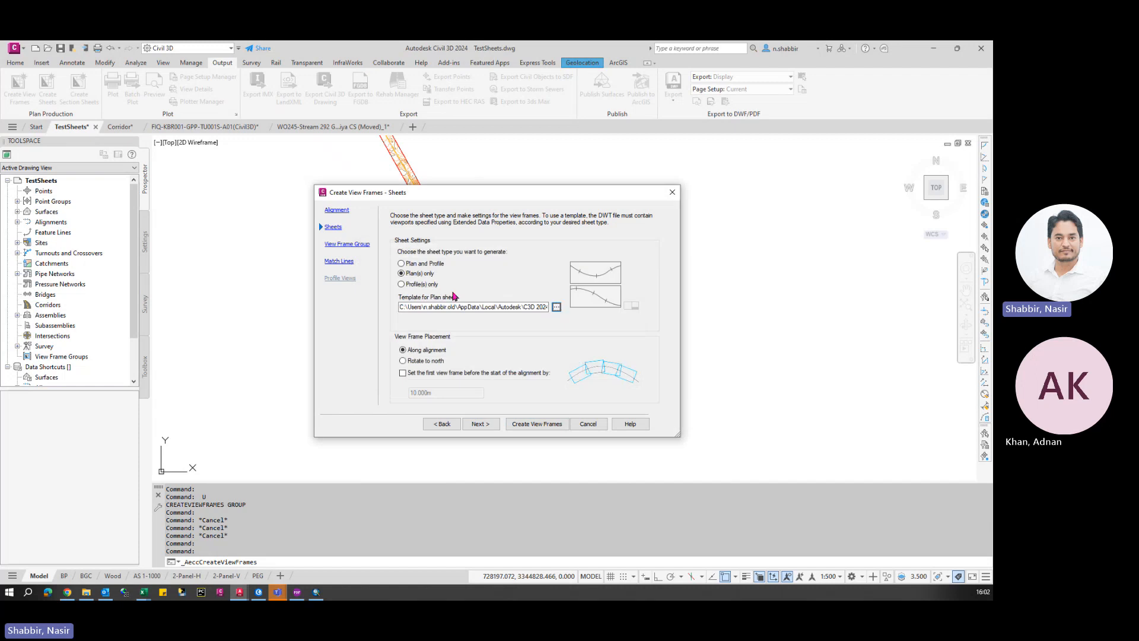
{"action": "left_click", "coordinate": [488, 428]}
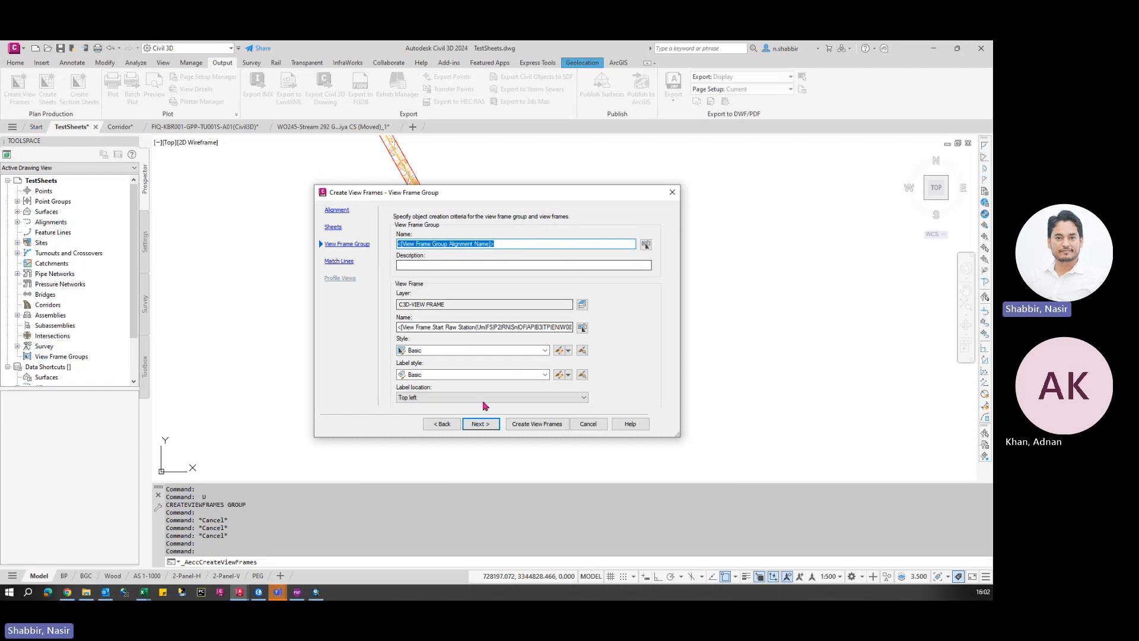
{"action": "left_click", "coordinate": [481, 424]}
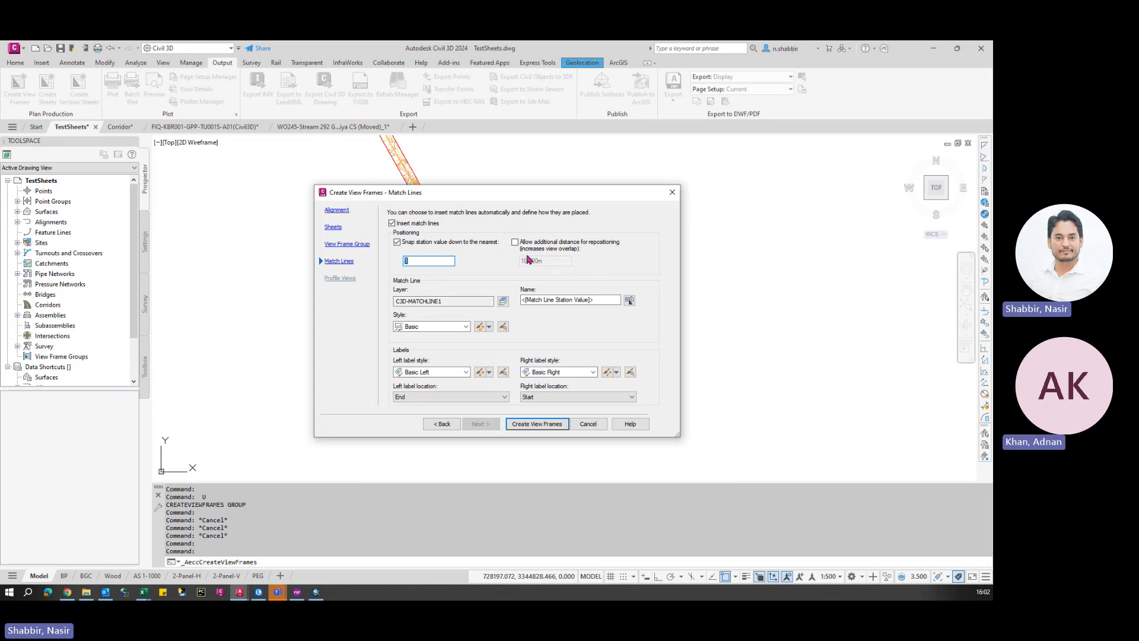
- Allow additional distance for repositioning the match lines, keep snapping stations down to the nearest 1, and create the view frames
{"action": "left_click", "coordinate": [515, 242]}
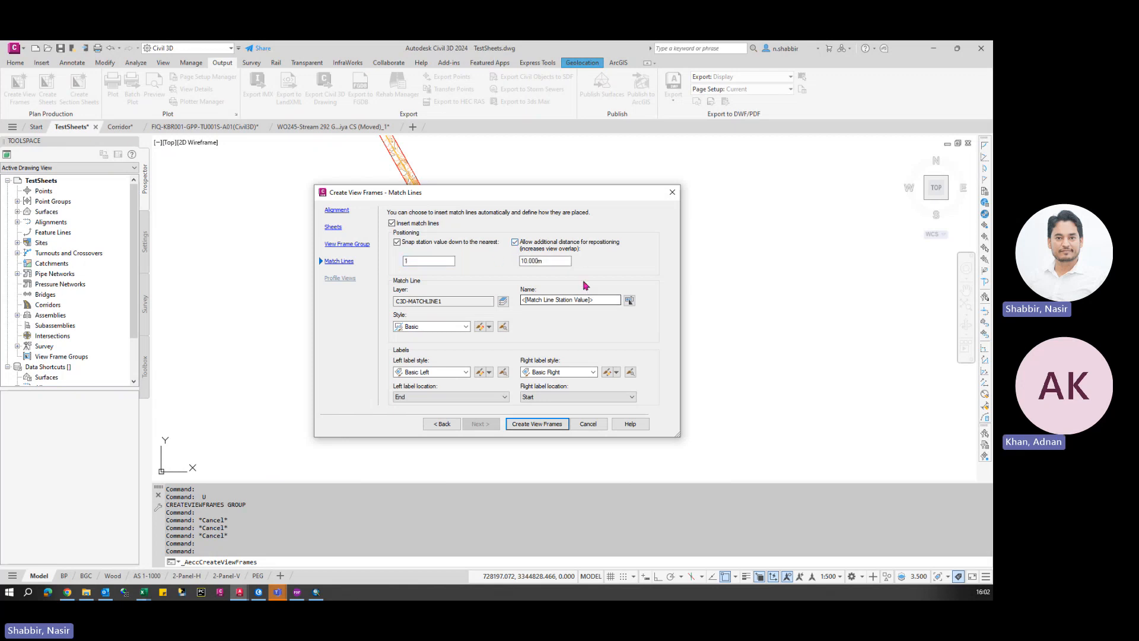
{"action": "double_click", "coordinate": [560, 261]}
{"action": "left_click", "coordinate": [537, 423]}
{"action": "scroll", "coordinate": [451, 252], "scroll_direction": "up", "scroll_amount": 5}
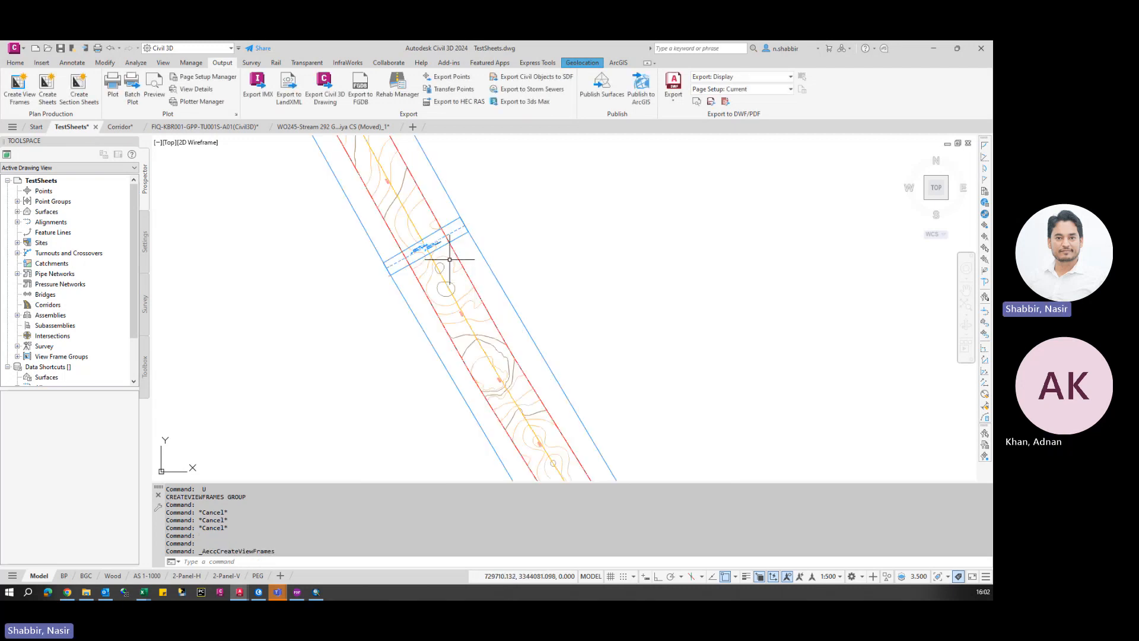
{"action": "scroll", "coordinate": [412, 234], "scroll_direction": "up", "scroll_amount": 2}
{"action": "scroll", "coordinate": [508, 255], "scroll_direction": "down", "scroll_amount": 10}
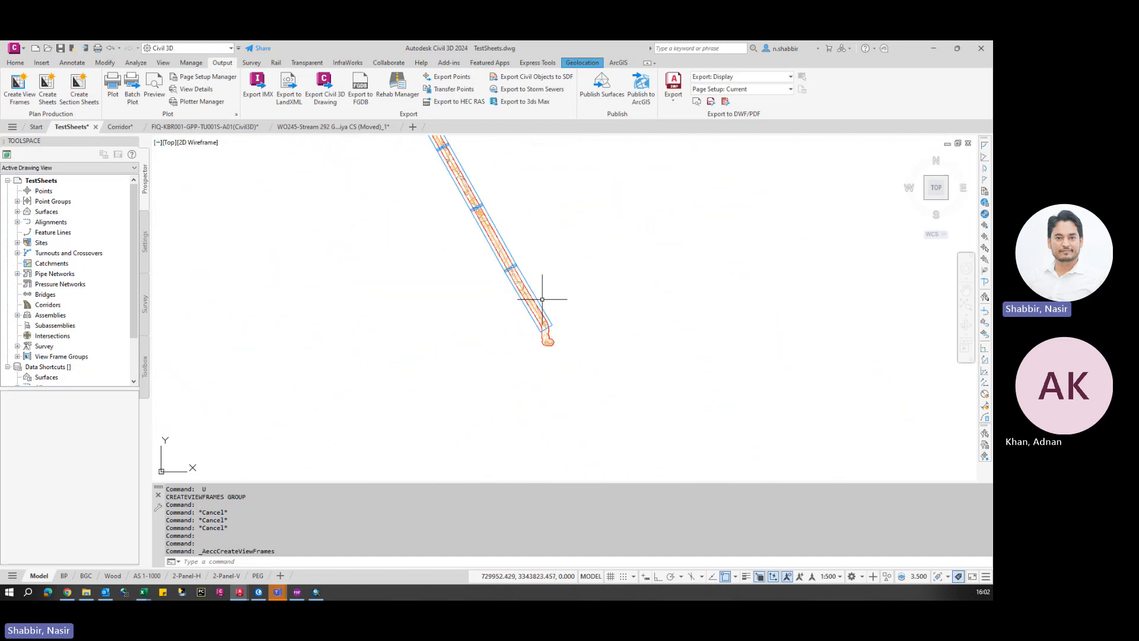
- Set the model space annotation scale to 1:1000 and check the labels and frame overlap at match line 1
{"action": "left_click", "coordinate": [839, 576]}
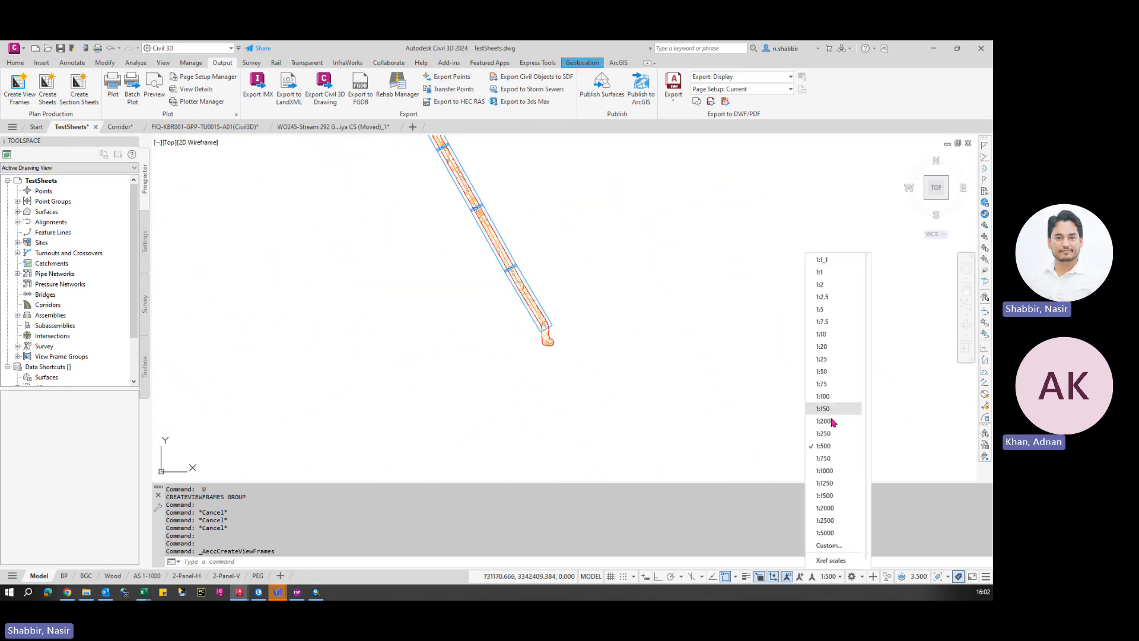
{"action": "left_click", "coordinate": [834, 473]}
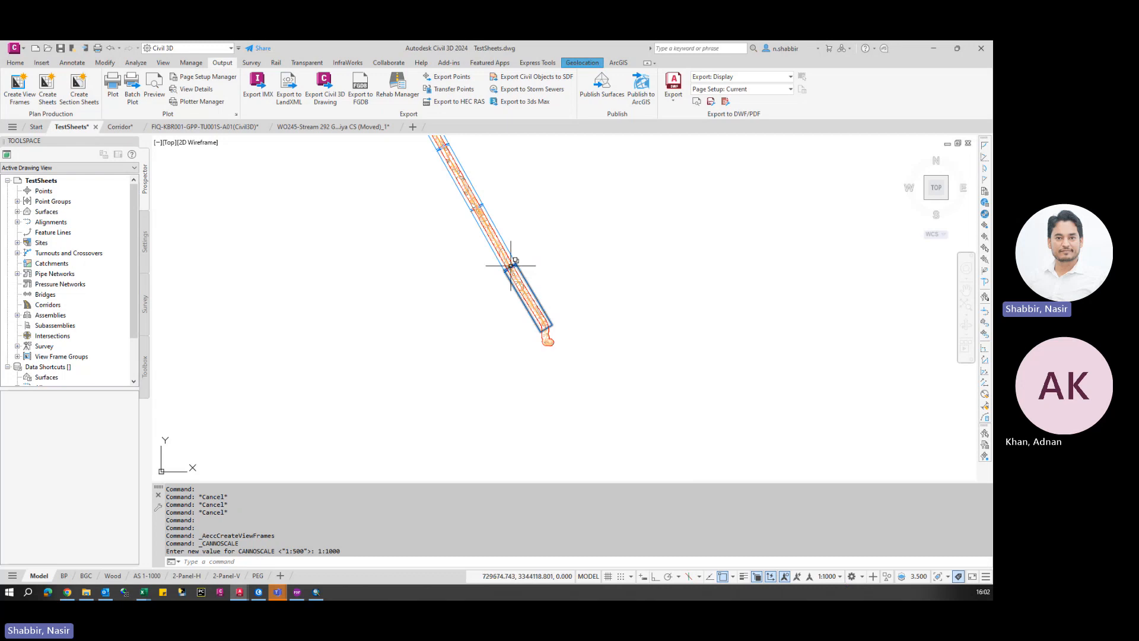
{"action": "scroll", "coordinate": [513, 266], "scroll_direction": "up", "scroll_amount": 2}
{"action": "scroll", "coordinate": [513, 266], "scroll_direction": "up", "scroll_amount": 2}
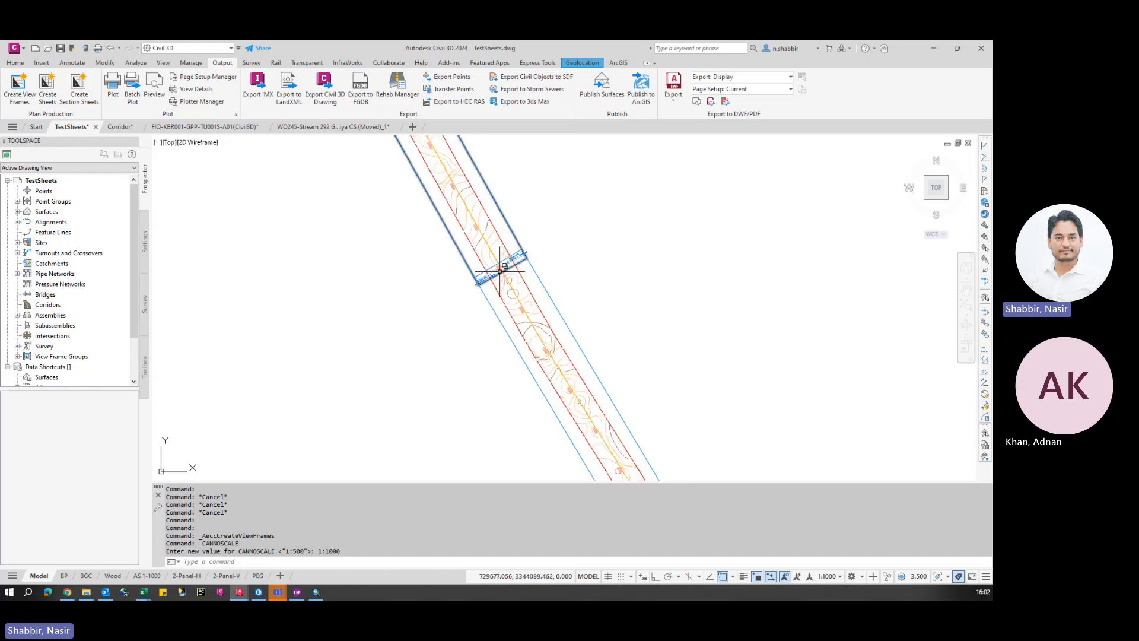
{"action": "scroll", "coordinate": [466, 283], "scroll_direction": "up", "scroll_amount": 4}
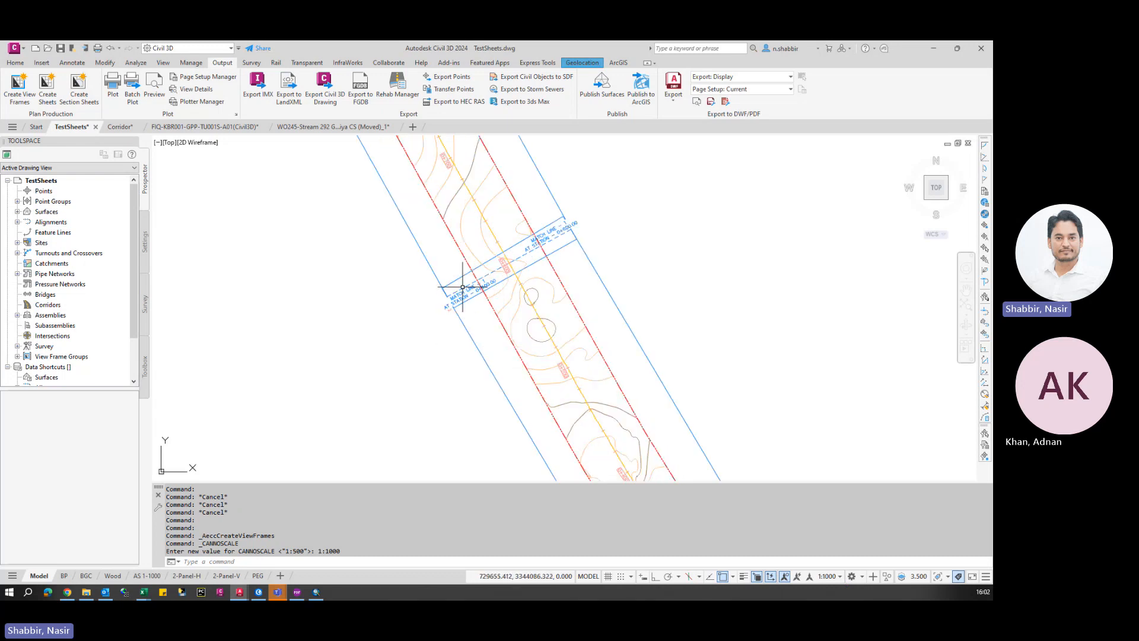
{"action": "mouse_move", "coordinate": [615, 218]}
{"action": "middle_mouse_down"}
{"action": "mouse_move", "coordinate": [533, 312]}
{"action": "mouse_move", "coordinate": [506, 321]}
{"action": "middle_mouse_up"}
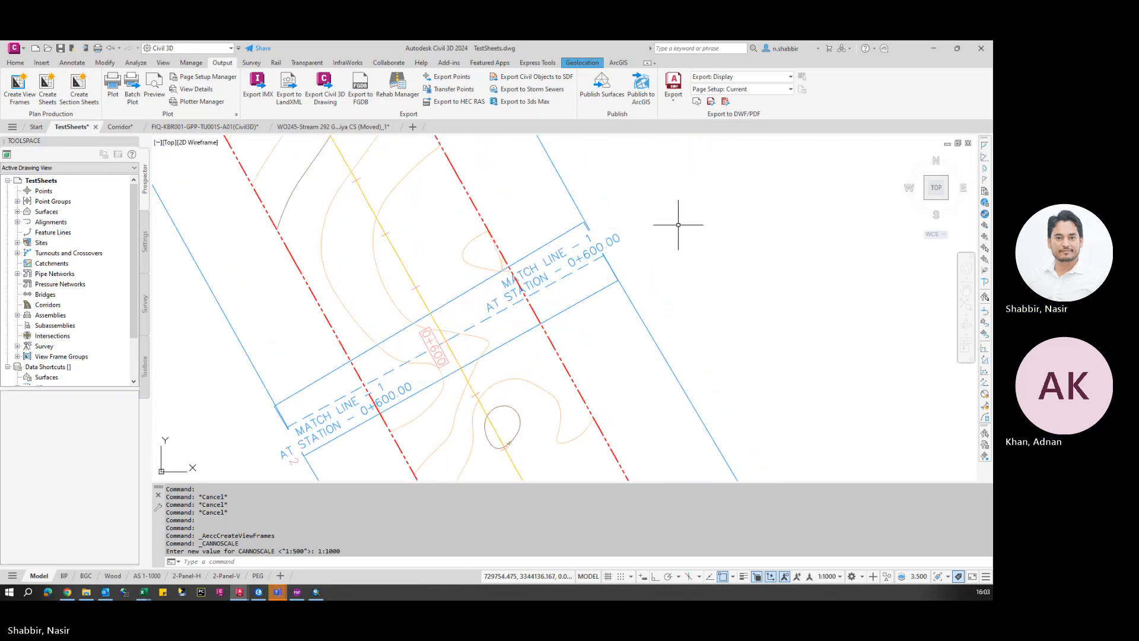
{"action": "scroll", "coordinate": [492, 237], "scroll_direction": "down", "scroll_amount": 2}
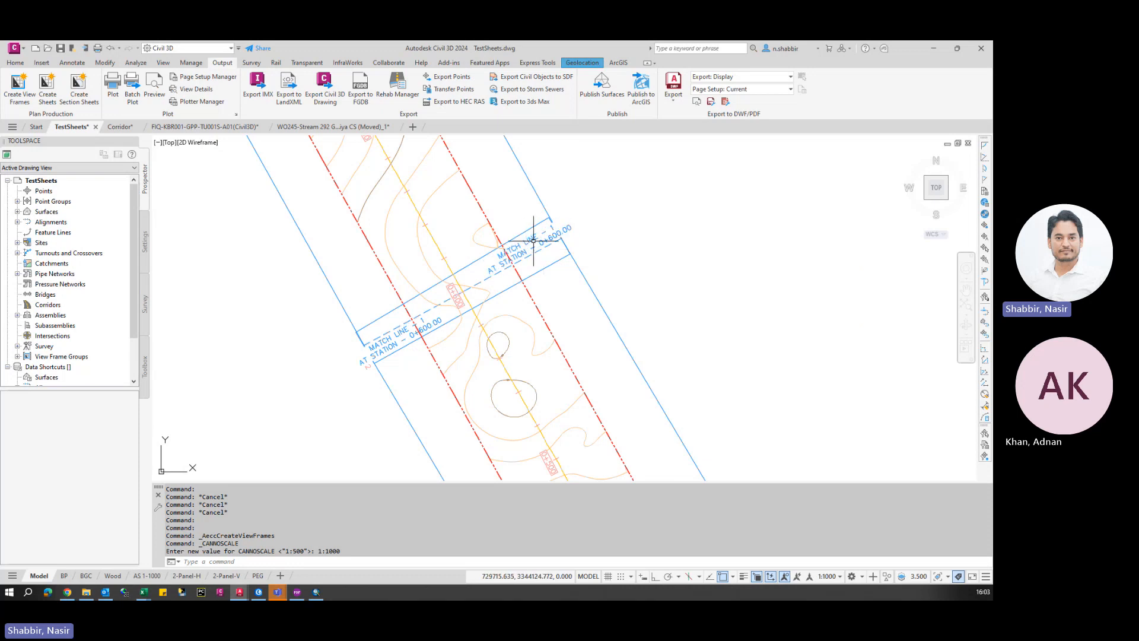
{"action": "left_click", "coordinate": [527, 242]}
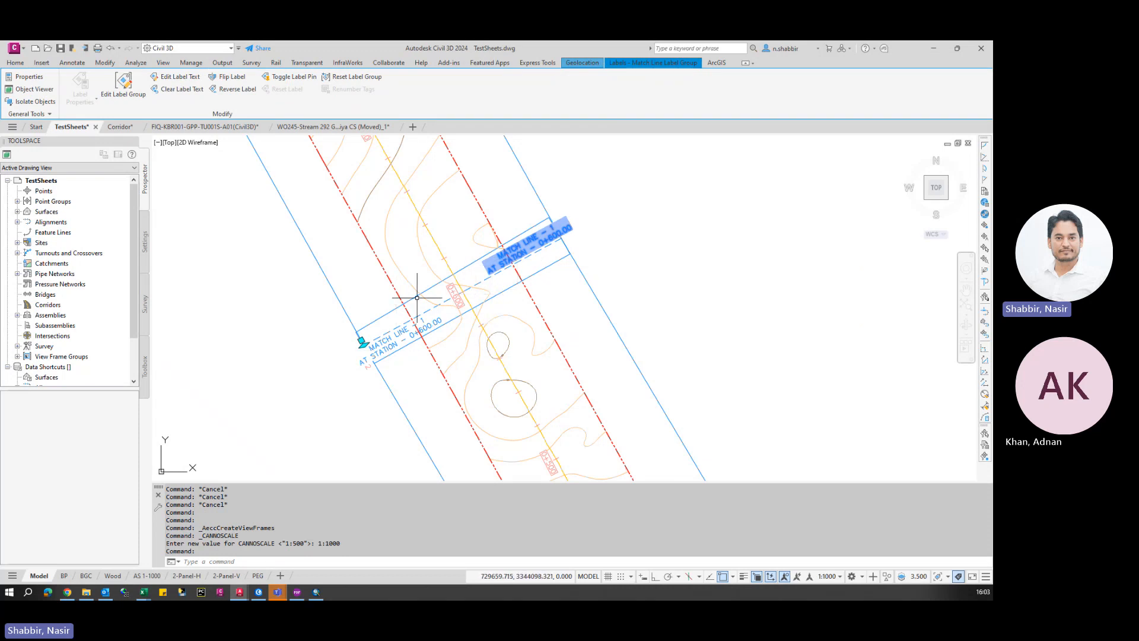
{"action": "scroll", "coordinate": [533, 304], "scroll_direction": "down", "scroll_amount": 5}
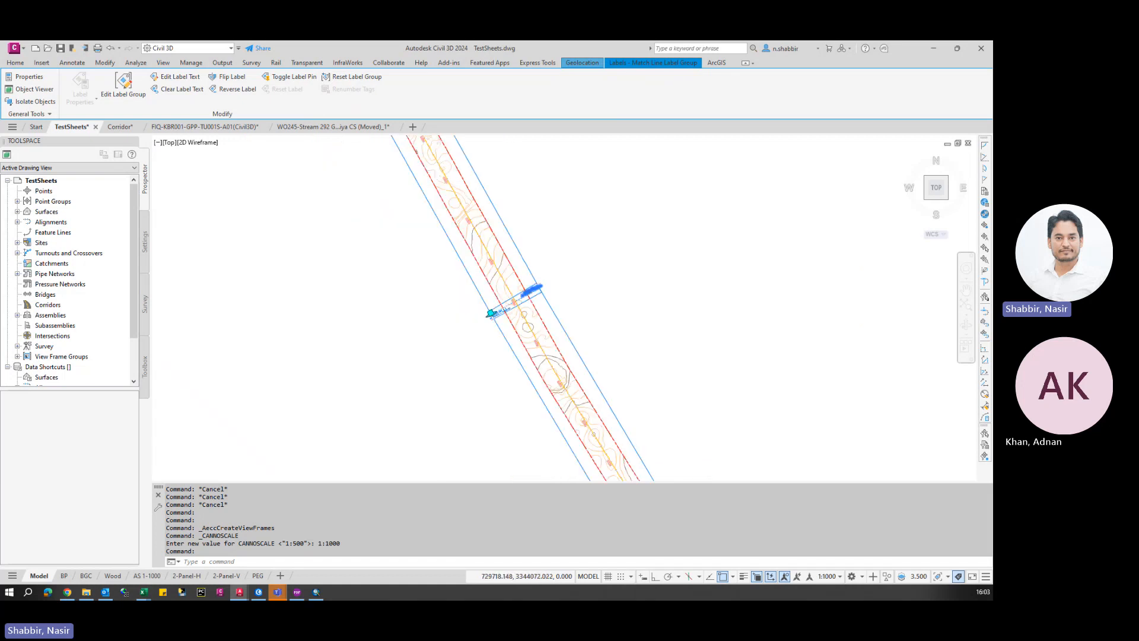
{"action": "scroll", "coordinate": [533, 303], "scroll_direction": "down", "scroll_amount": 3}
{"action": "key", "text": "Escape"}
{"action": "key", "text": "Escape"}
- Review the view frames and match lines along the whole alignment, including both ends and match line 7
{"action": "scroll", "coordinate": [511, 344], "scroll_direction": "down", "scroll_amount": 6}
{"action": "middle_click_drag", "start_coordinate": [495, 291], "coordinate": [521, 366]}
{"action": "middle_click_drag", "start_coordinate": [453, 199], "coordinate": [543, 396]}
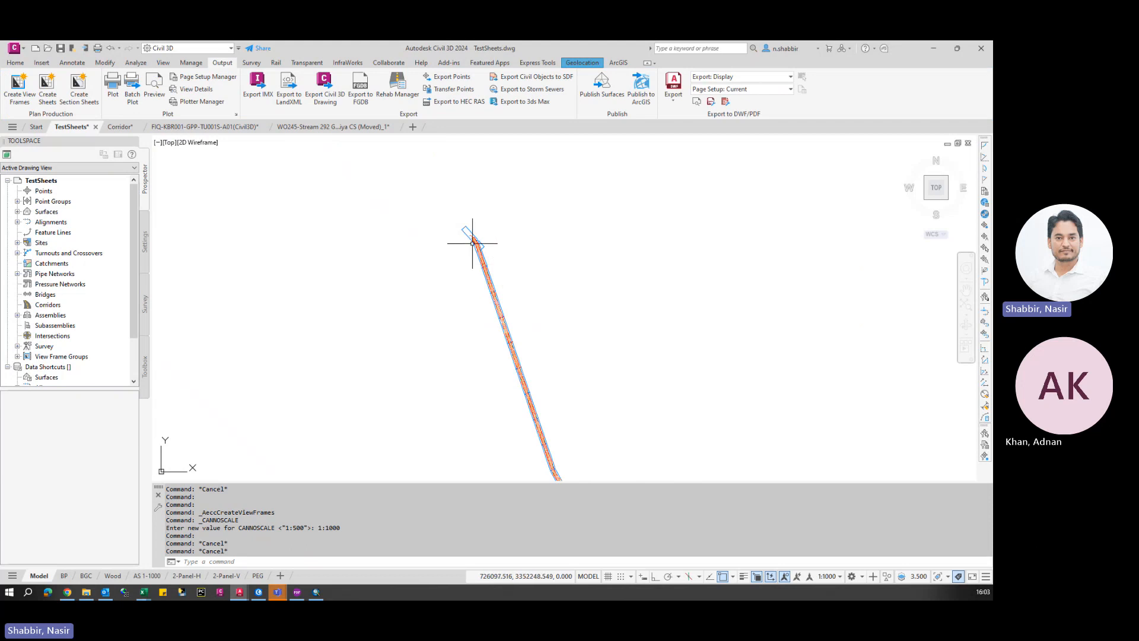
{"action": "scroll", "coordinate": [480, 244], "scroll_direction": "up", "scroll_amount": 3}
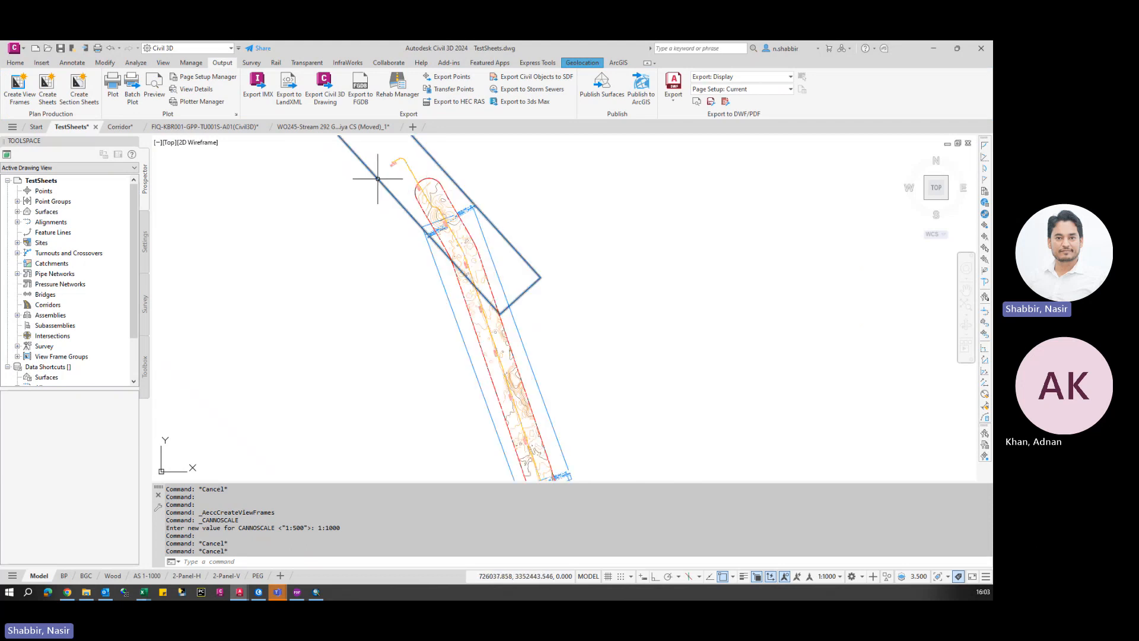
{"action": "scroll", "coordinate": [402, 158], "scroll_direction": "down", "scroll_amount": 5}
{"action": "scroll", "coordinate": [503, 400], "scroll_direction": "up", "scroll_amount": 1}
{"action": "scroll", "coordinate": [503, 401], "scroll_direction": "up", "scroll_amount": 2}
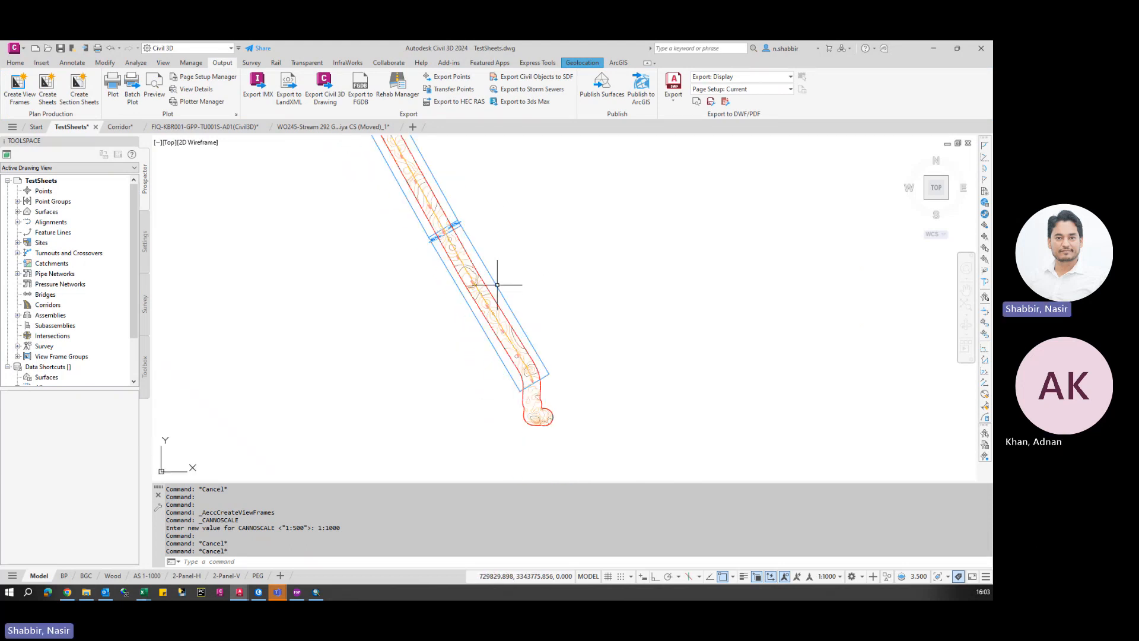
{"action": "scroll", "coordinate": [469, 249], "scroll_direction": "up", "scroll_amount": 2}
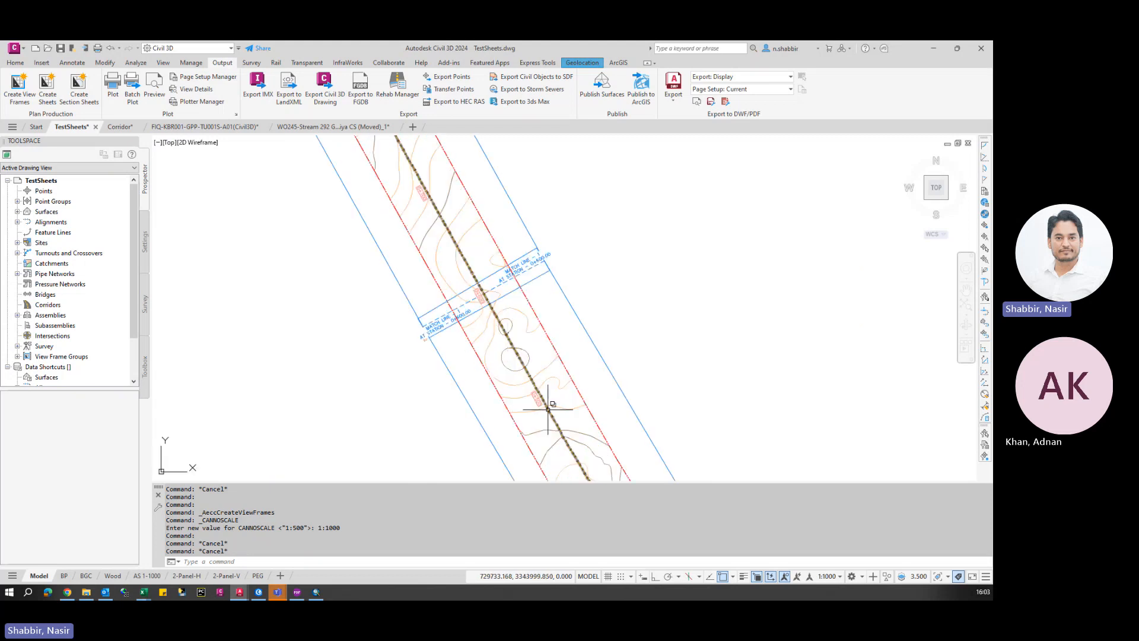
{"action": "scroll", "coordinate": [447, 223], "scroll_direction": "down", "scroll_amount": 5}
{"action": "scroll", "coordinate": [478, 302], "scroll_direction": "up", "scroll_amount": 3}
{"action": "scroll", "coordinate": [483, 383], "scroll_direction": "up", "scroll_amount": 8}
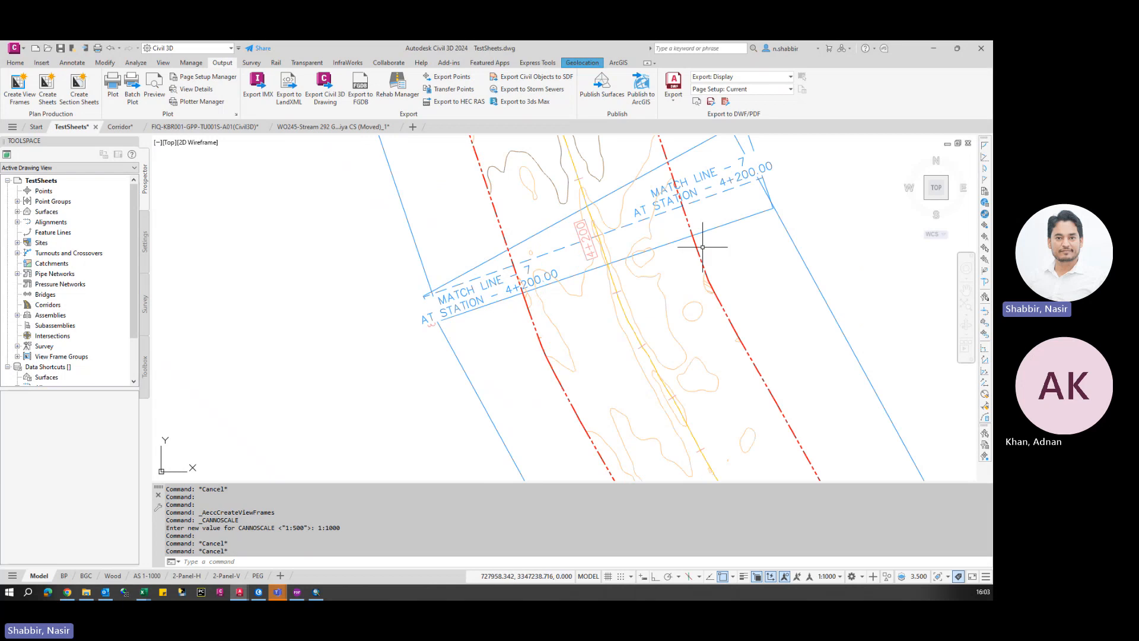
{"action": "scroll", "coordinate": [522, 332], "scroll_direction": "down", "scroll_amount": 5}
{"action": "mouse_move", "coordinate": [534, 342]}
{"action": "middle_mouse_down"}
{"action": "mouse_move", "coordinate": [547, 302]}
{"action": "mouse_move", "coordinate": [578, 415]}
{"action": "middle_mouse_up"}
{"action": "scroll", "coordinate": [578, 414], "scroll_direction": "down", "scroll_amount": 1}
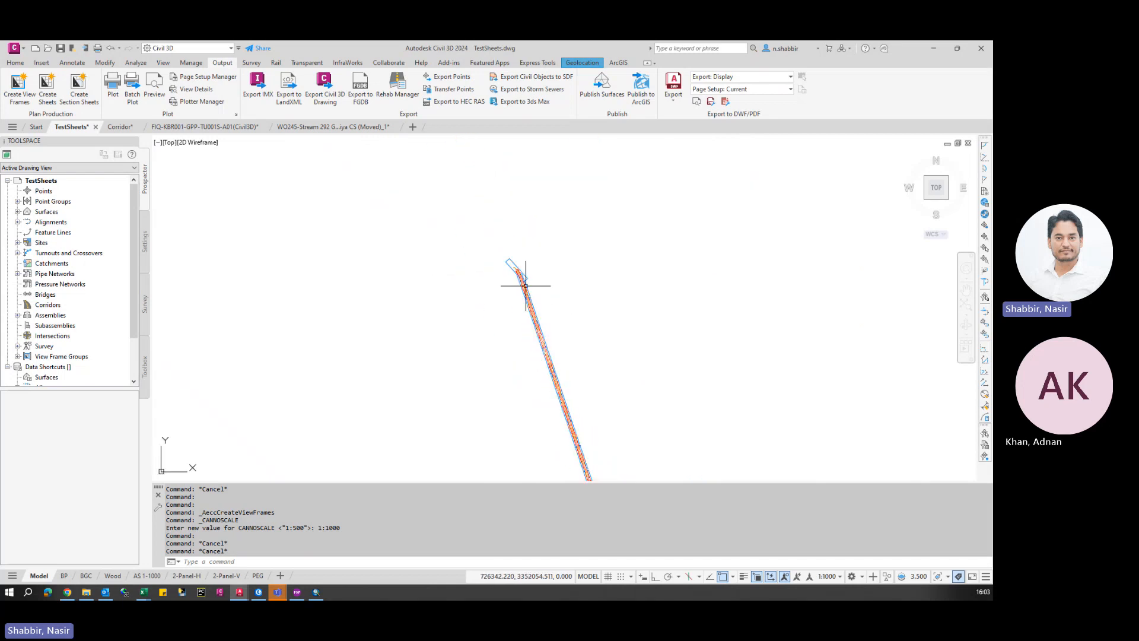
- Rotate the last view frame at the far end of the alignment so it follows the alignment's direction more closely
{"action": "scroll", "coordinate": [536, 294], "scroll_direction": "up", "scroll_amount": 4}
{"action": "left_click", "coordinate": [474, 175]}
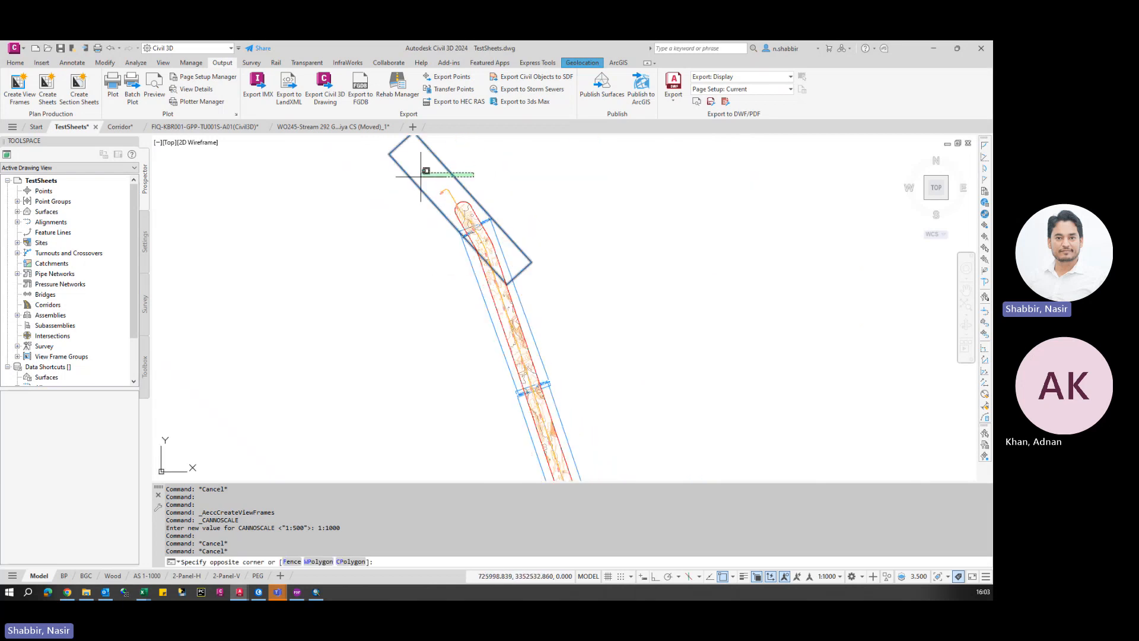
{"action": "left_click", "coordinate": [422, 170]}
{"action": "scroll", "coordinate": [486, 174], "scroll_direction": "up", "scroll_amount": 2}
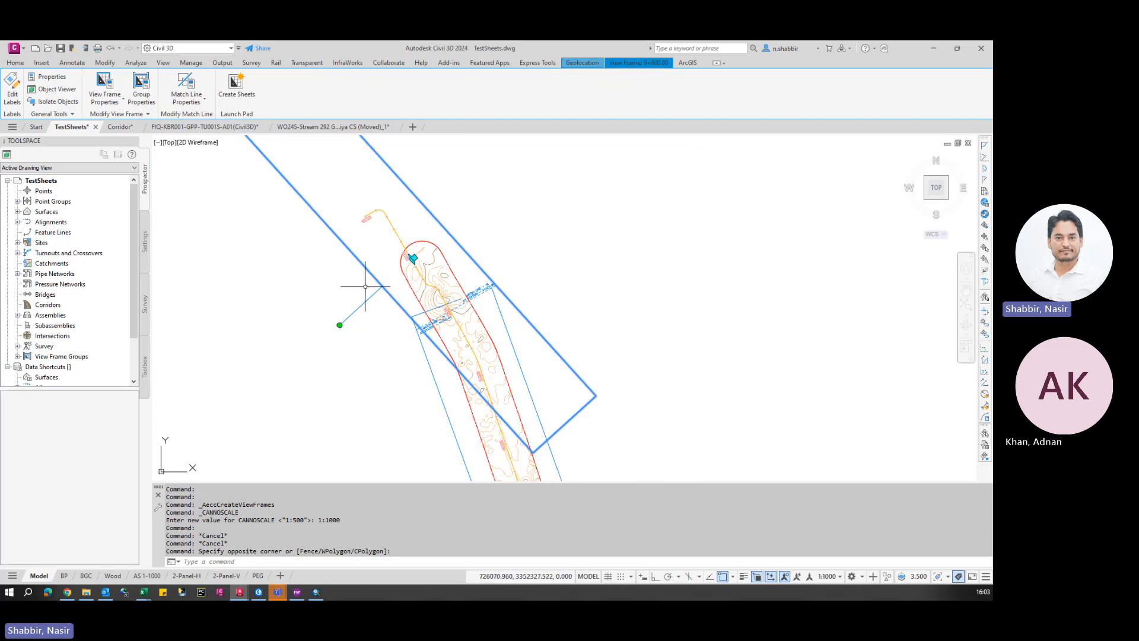
{"action": "left_click", "coordinate": [340, 324]}
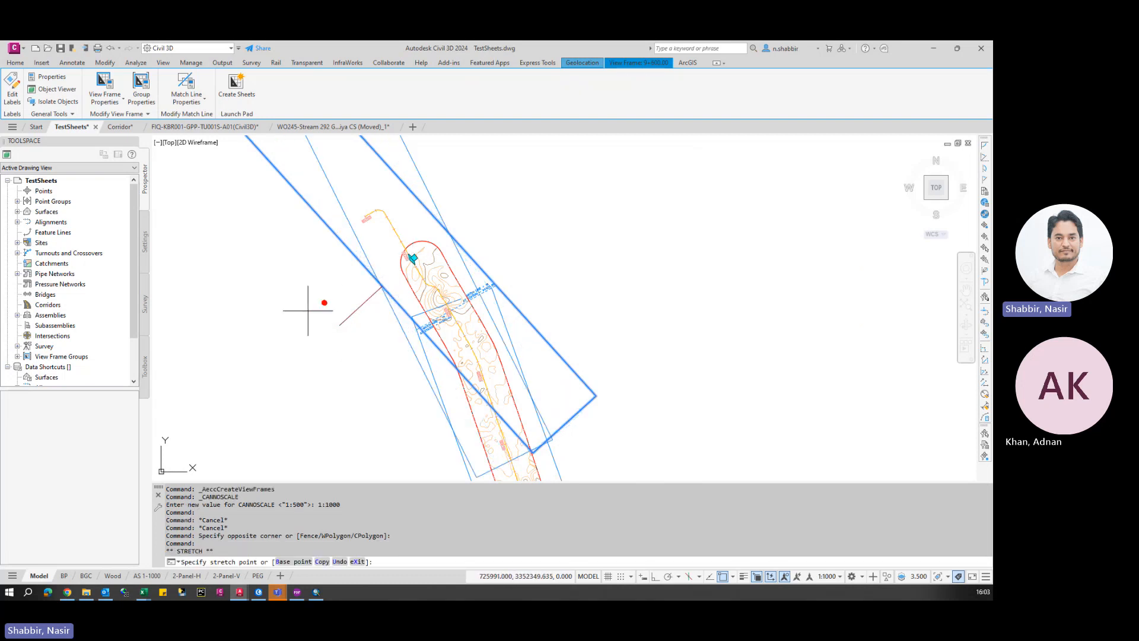
{"action": "scroll", "coordinate": [457, 241], "scroll_direction": "down", "scroll_amount": 5}
{"action": "key", "text": "Escape"}
{"action": "key", "text": "Escape"}
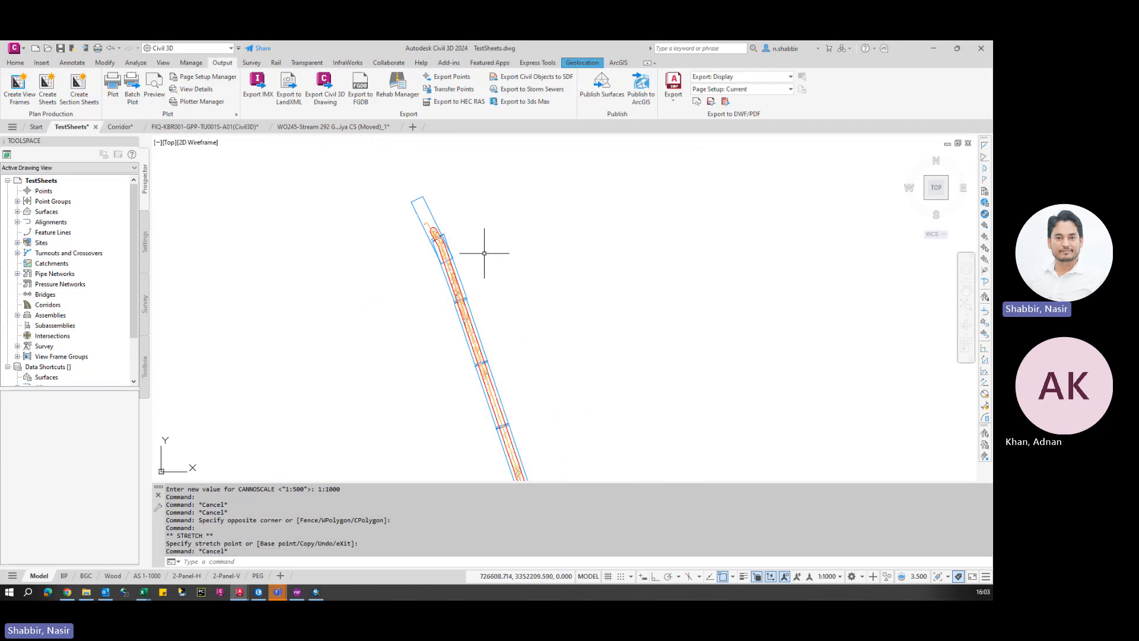
- Try to slide match line 16 along the alignment within the overlap of the last two view frames
{"action": "scroll", "coordinate": [462, 222], "scroll_direction": "up", "scroll_amount": 5}
{"action": "scroll", "coordinate": [457, 219], "scroll_direction": "down", "scroll_amount": 2}
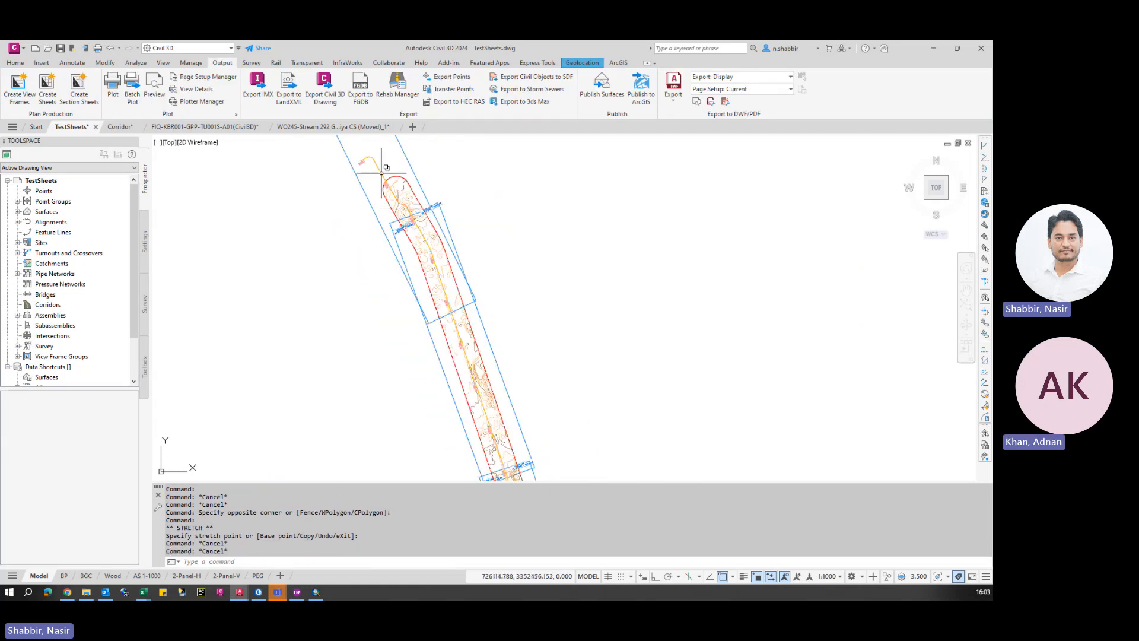
{"action": "scroll", "coordinate": [391, 220], "scroll_direction": "up", "scroll_amount": 2}
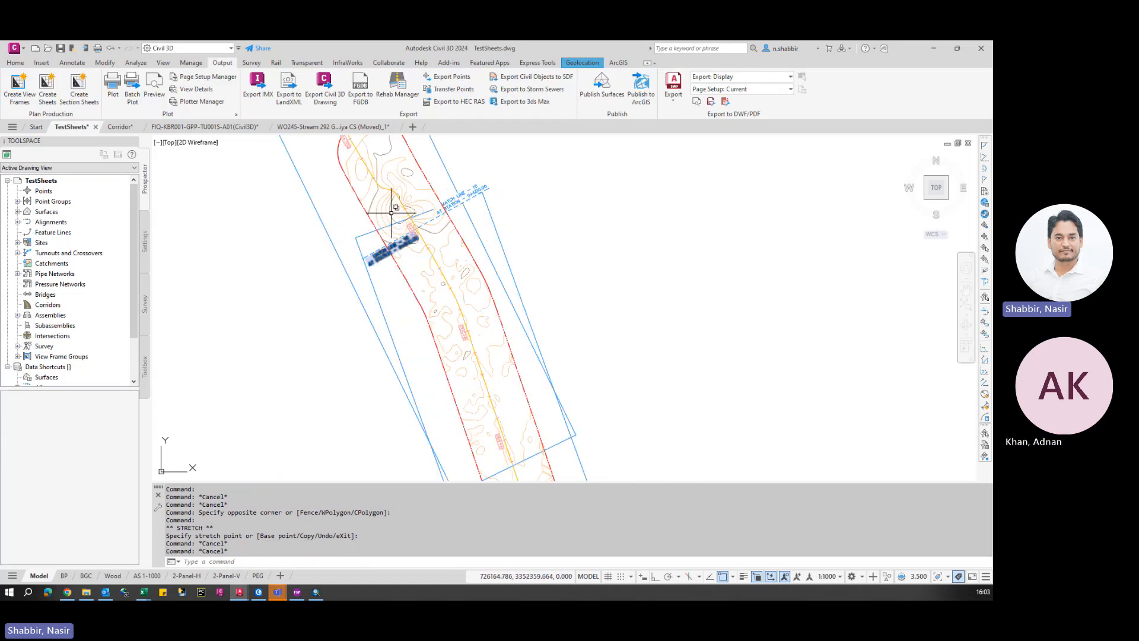
{"action": "scroll", "coordinate": [407, 229], "scroll_direction": "down", "scroll_amount": 2}
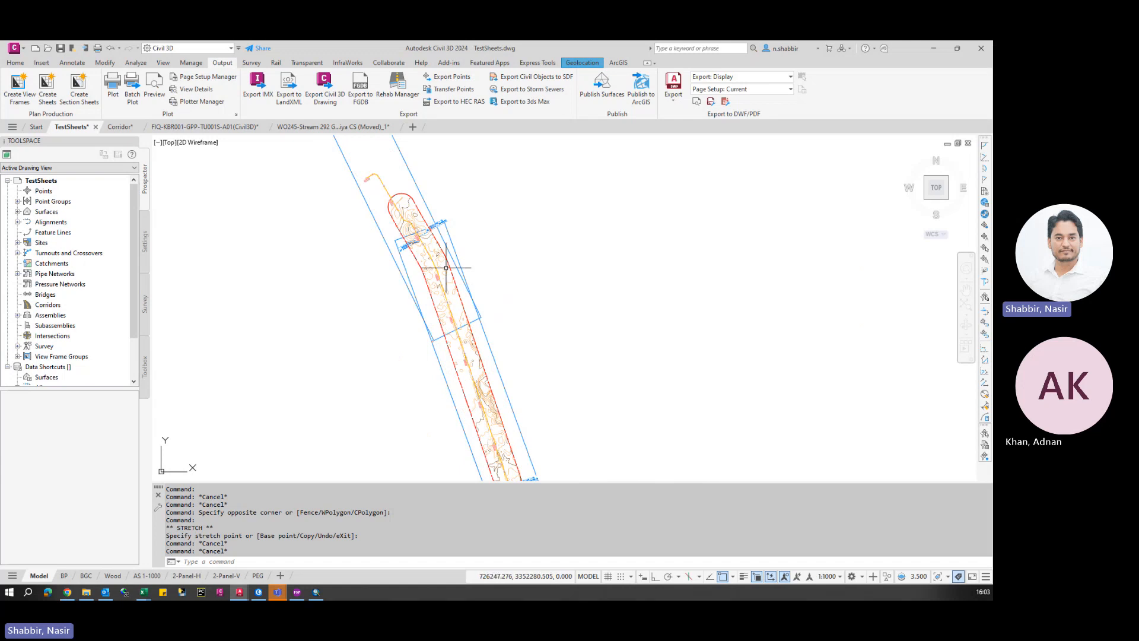
{"action": "scroll", "coordinate": [461, 291], "scroll_direction": "down", "scroll_amount": 1}
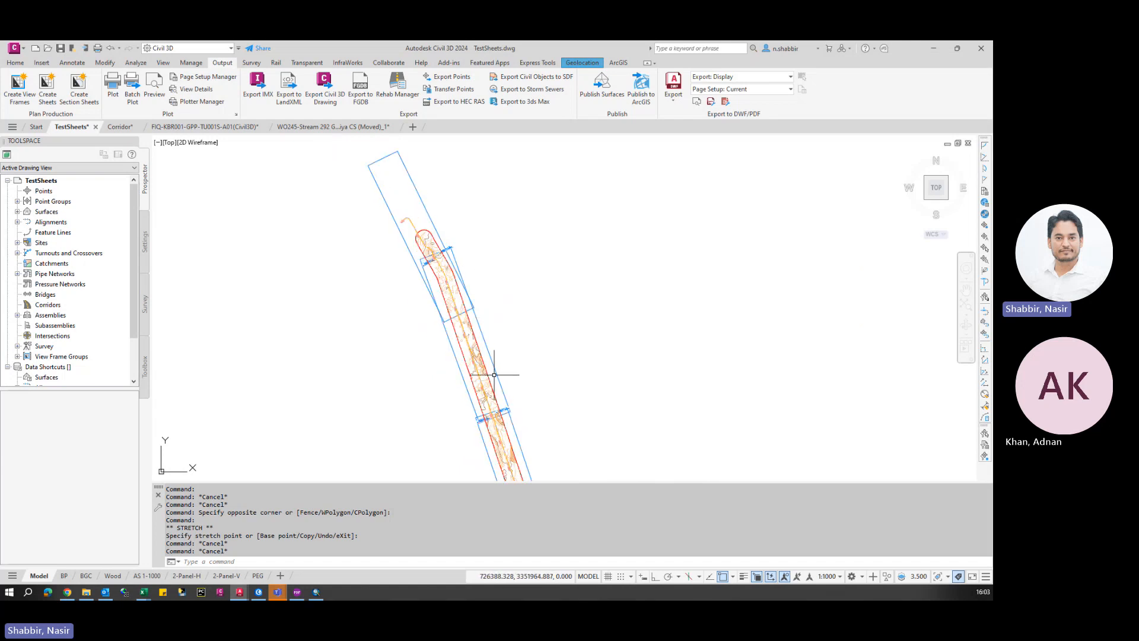
{"action": "scroll", "coordinate": [433, 254], "scroll_direction": "up", "scroll_amount": 5}
{"action": "left_click", "coordinate": [383, 293]}
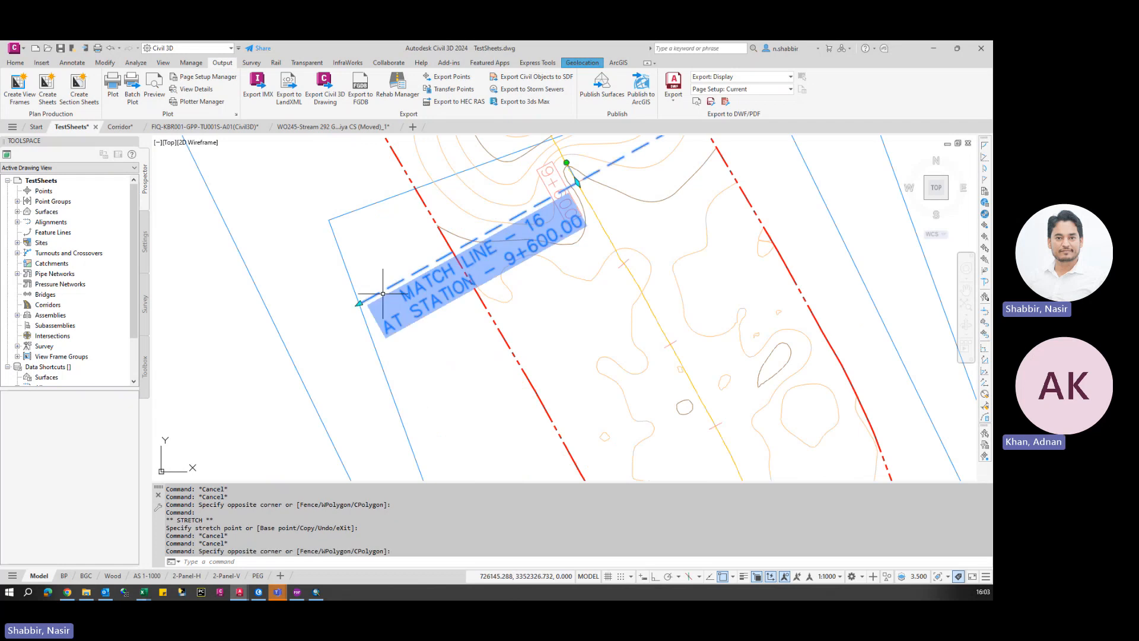
{"action": "scroll", "coordinate": [471, 285], "scroll_direction": "down", "scroll_amount": 3}
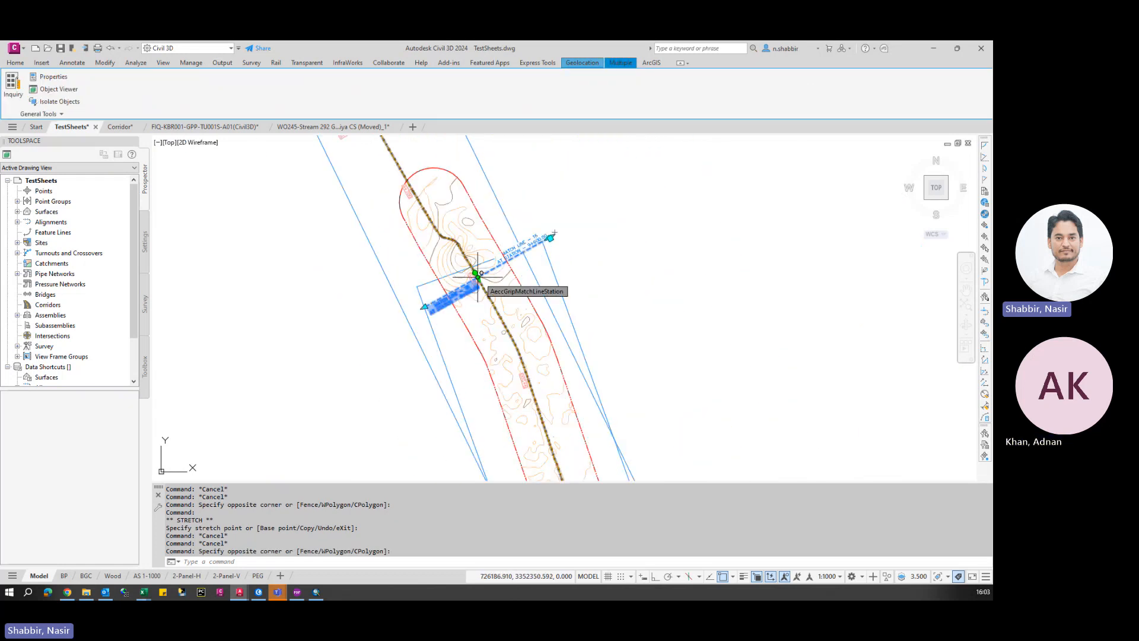
{"action": "left_click", "coordinate": [478, 274]}
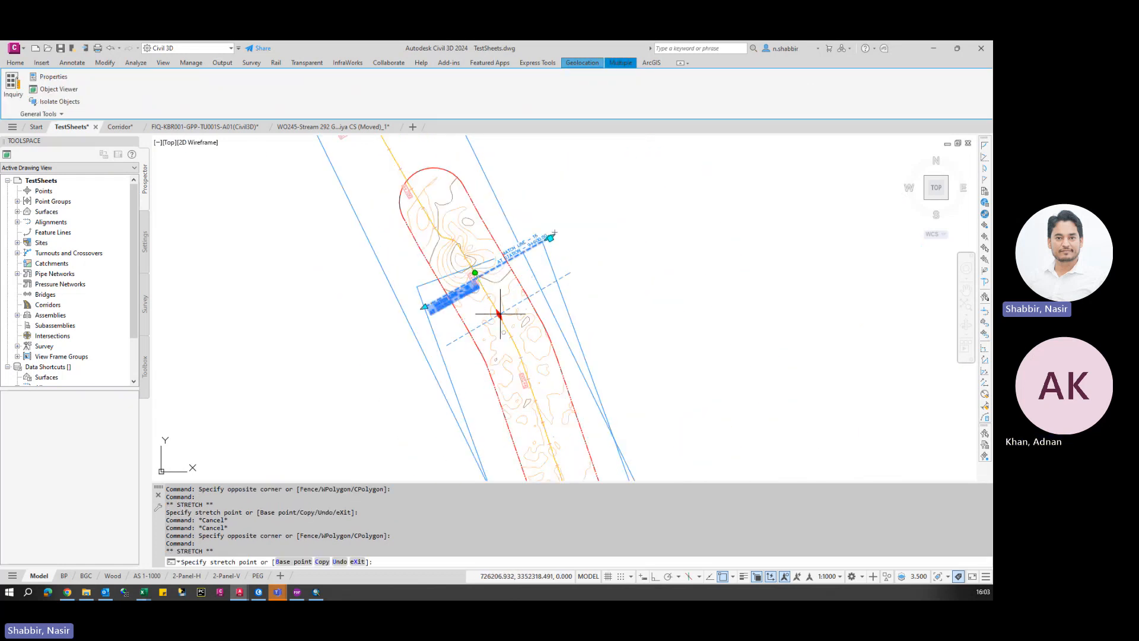
{"action": "key", "text": "Escape"}
{"action": "key", "text": "Escape"}
- Examine the view frame overlaps and the labels on both sides of match lines 1, 2 and 3
{"action": "scroll", "coordinate": [509, 191], "scroll_direction": "down", "scroll_amount": 6}
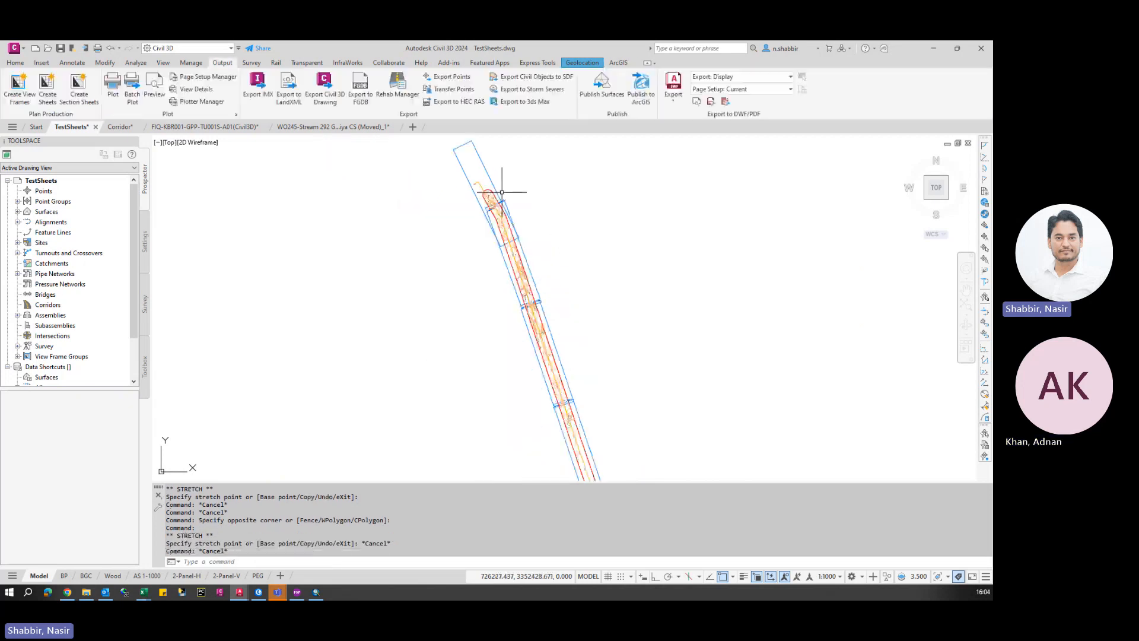
{"action": "scroll", "coordinate": [541, 241], "scroll_direction": "up", "scroll_amount": 6}
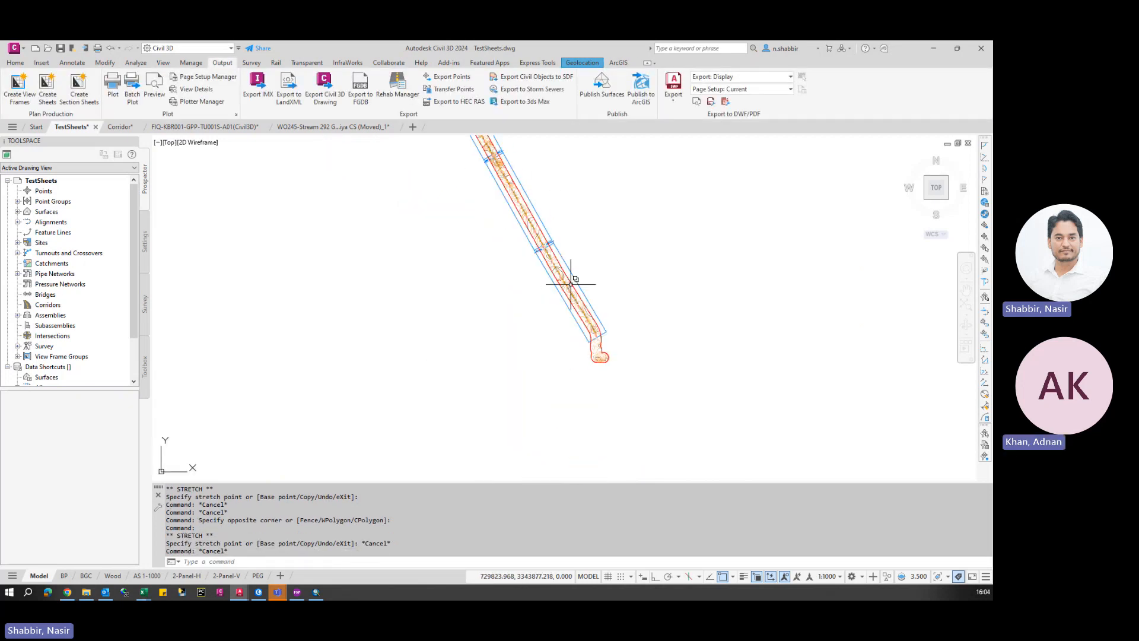
{"action": "scroll", "coordinate": [541, 236], "scroll_direction": "up", "scroll_amount": 10}
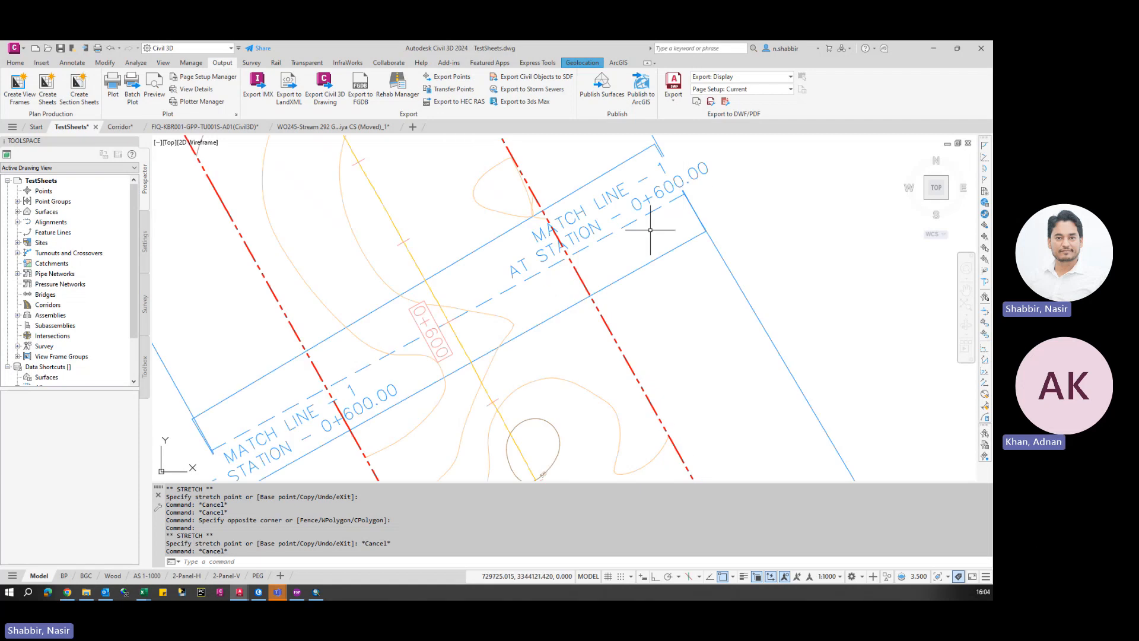
{"action": "scroll", "coordinate": [553, 380], "scroll_direction": "down", "scroll_amount": 10}
{"action": "scroll", "coordinate": [546, 204], "scroll_direction": "up", "scroll_amount": 8}
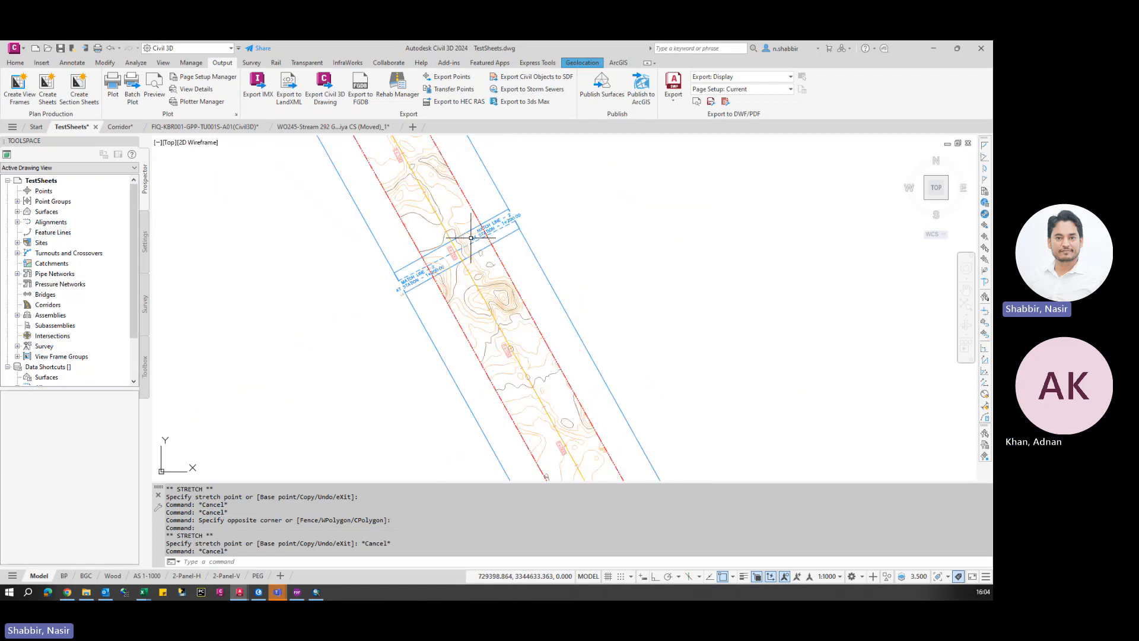
{"action": "scroll", "coordinate": [561, 332], "scroll_direction": "down", "scroll_amount": 8}
{"action": "scroll", "coordinate": [483, 168], "scroll_direction": "up", "scroll_amount": 6}
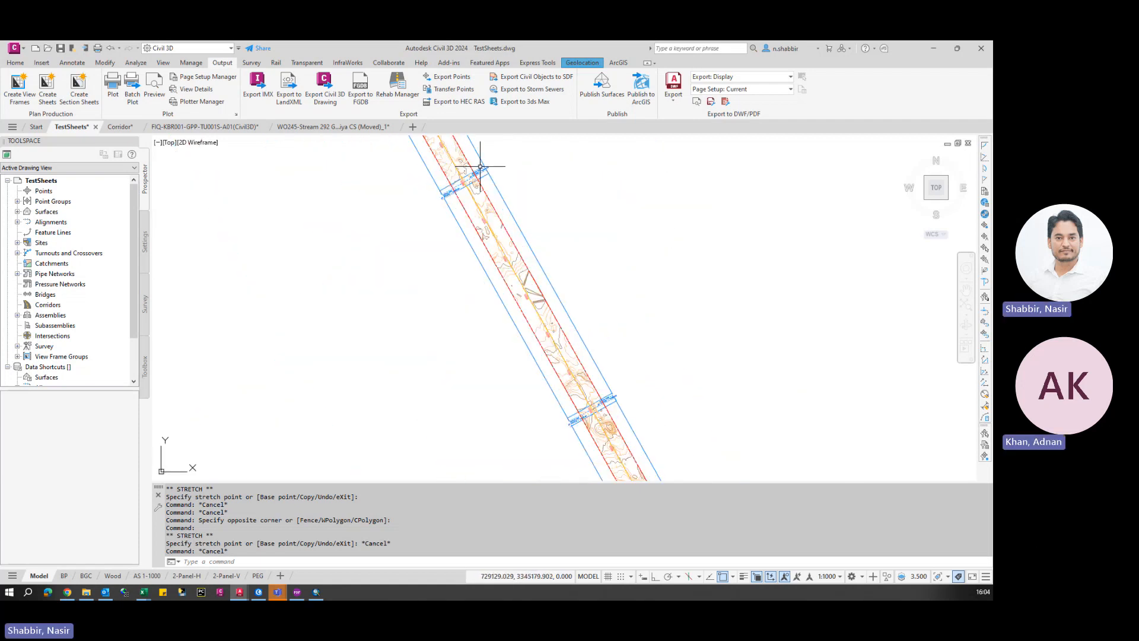
{"action": "scroll", "coordinate": [571, 164], "scroll_direction": "up", "scroll_amount": 2}
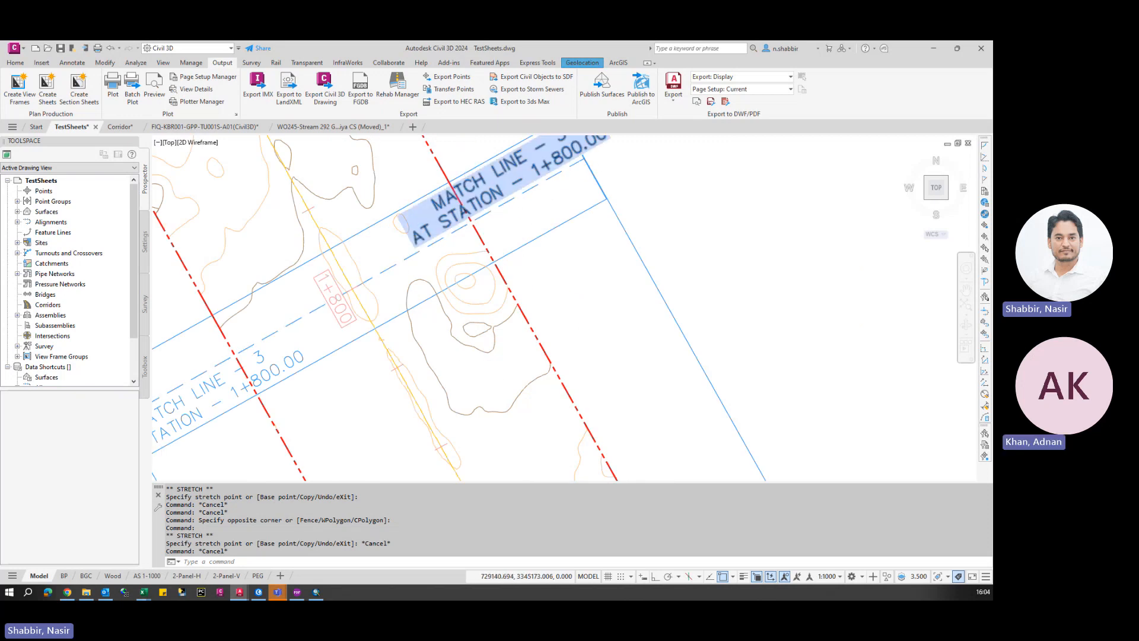
{"action": "scroll", "coordinate": [522, 201], "scroll_direction": "down", "scroll_amount": 8}
{"action": "scroll", "coordinate": [512, 204], "scroll_direction": "up", "scroll_amount": 6}
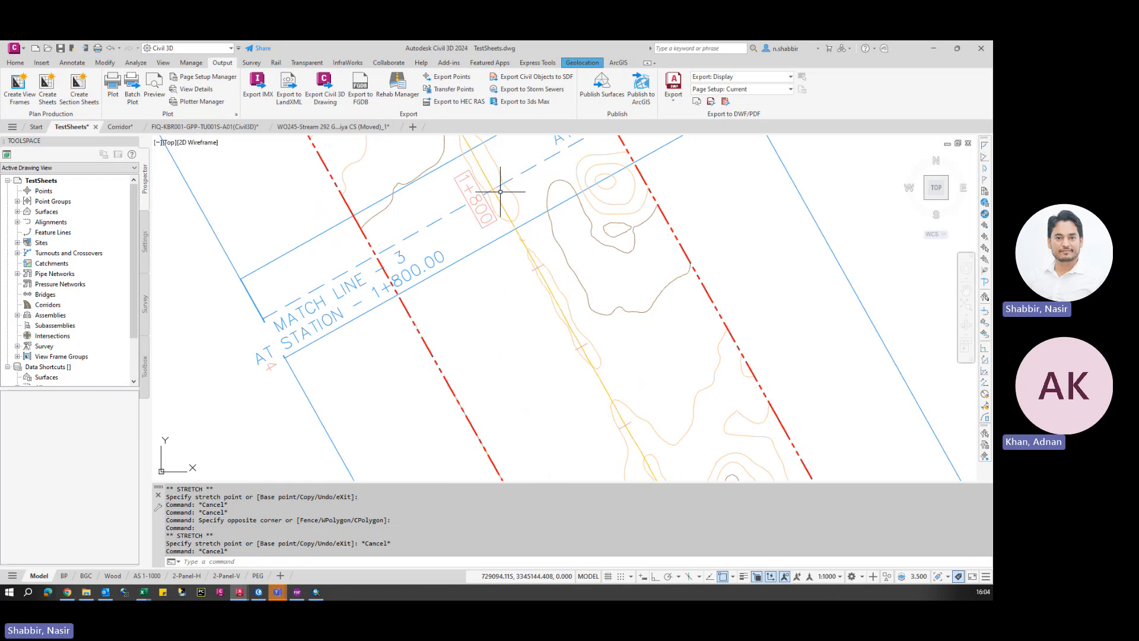
{"action": "mouse_move", "coordinate": [500, 192]}
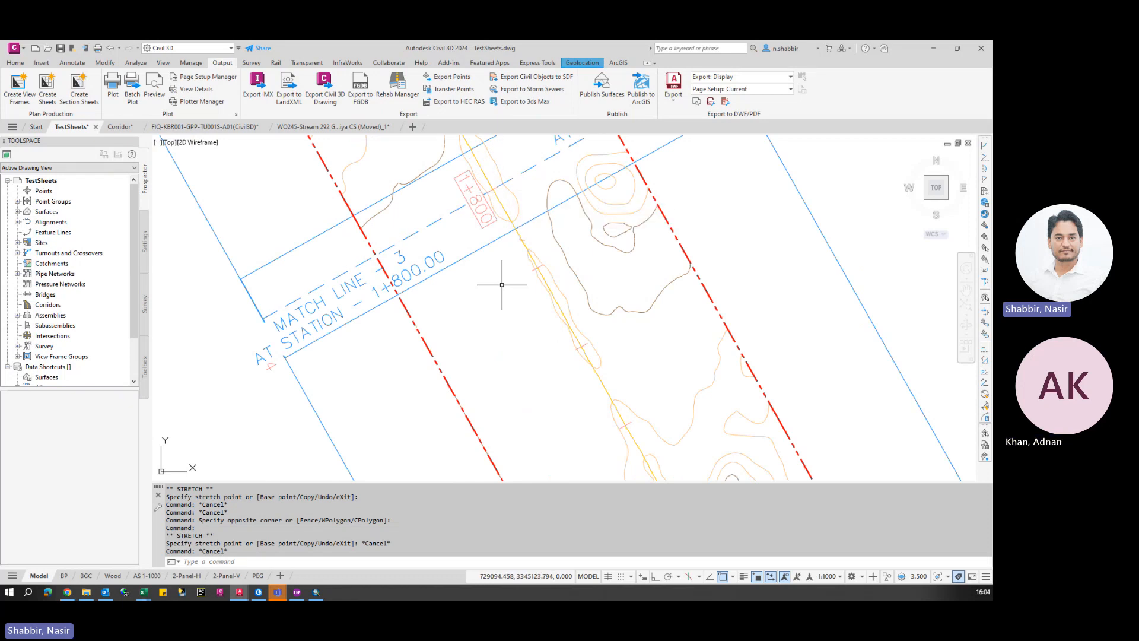
{"action": "middle_click_drag", "start_coordinate": [512, 195], "coordinate": [521, 254]}
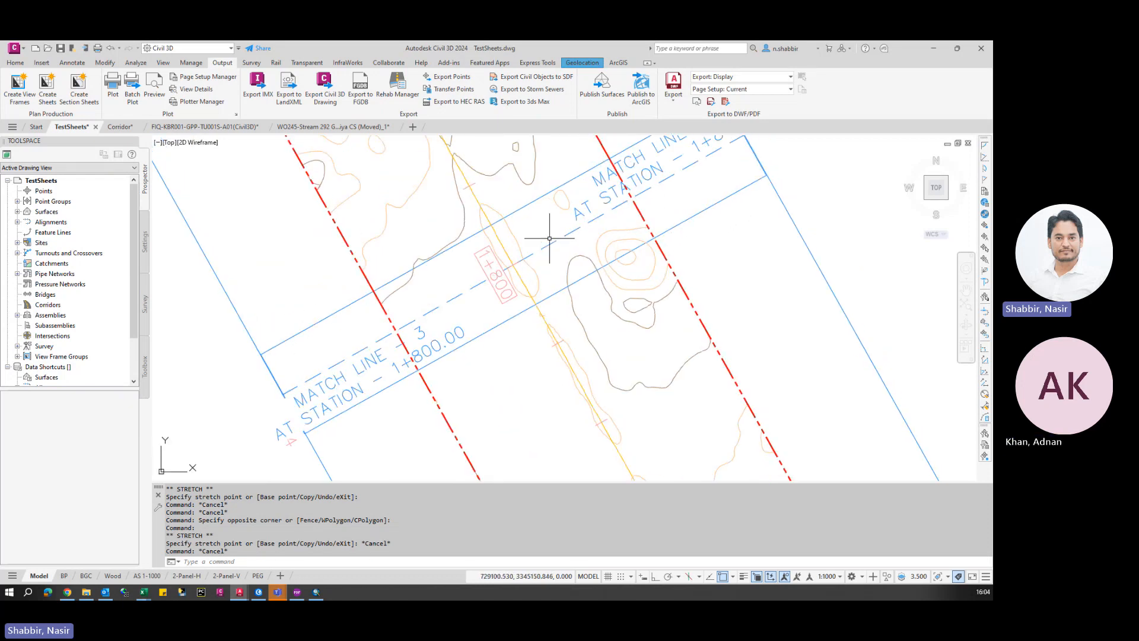
{"action": "left_click", "coordinate": [531, 256]}
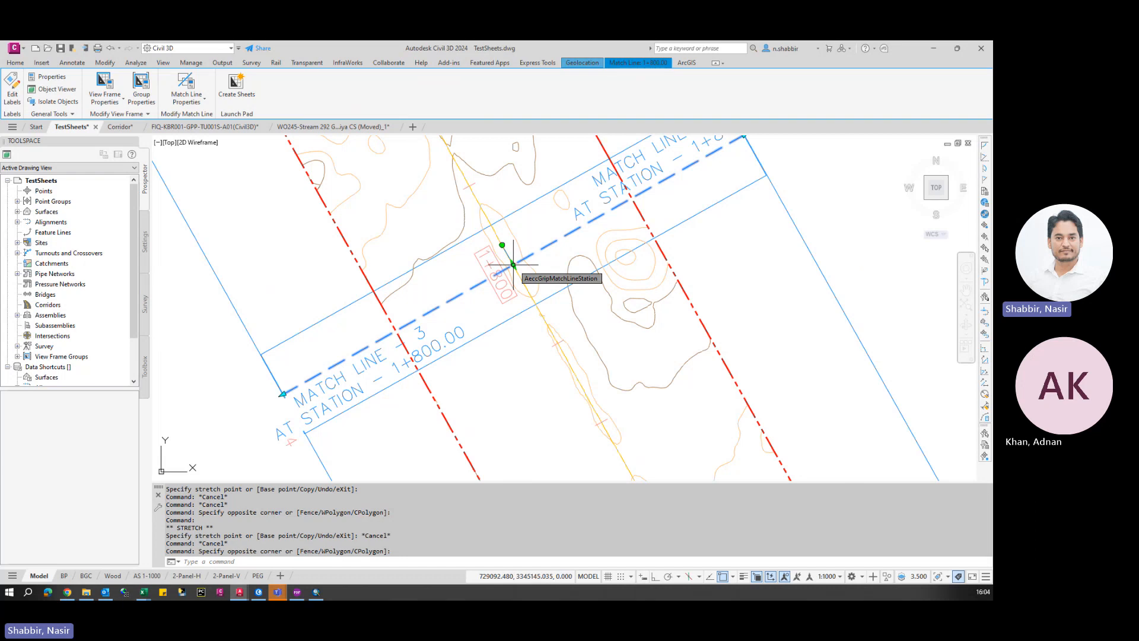
{"action": "left_click", "coordinate": [513, 265]}
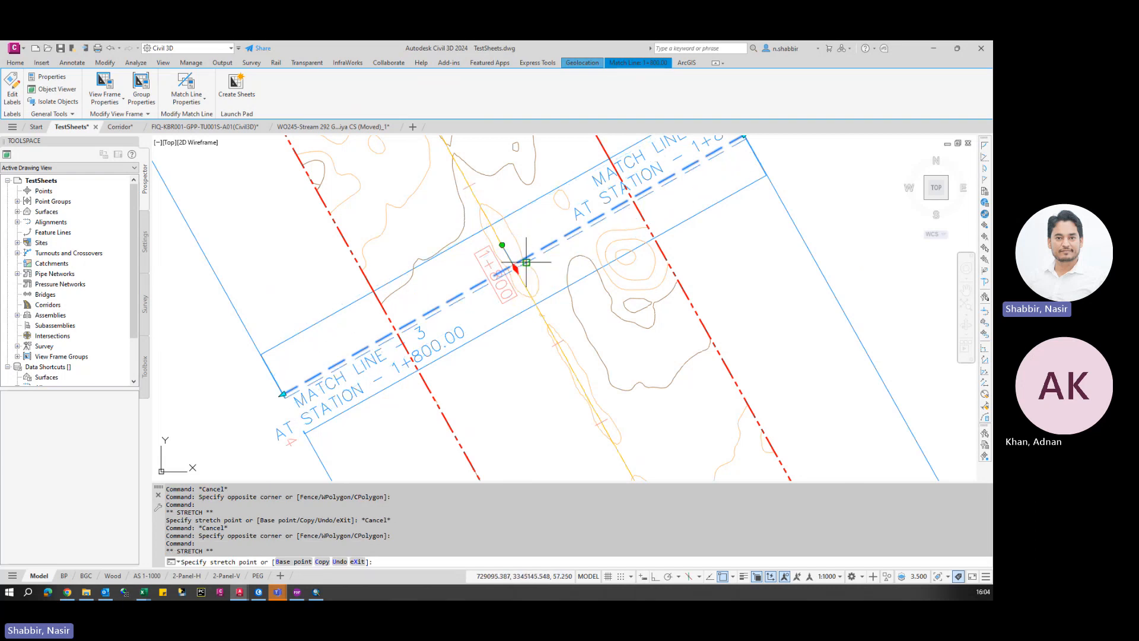
{"action": "key", "text": "Escape"}
{"action": "key", "text": "Escape"}
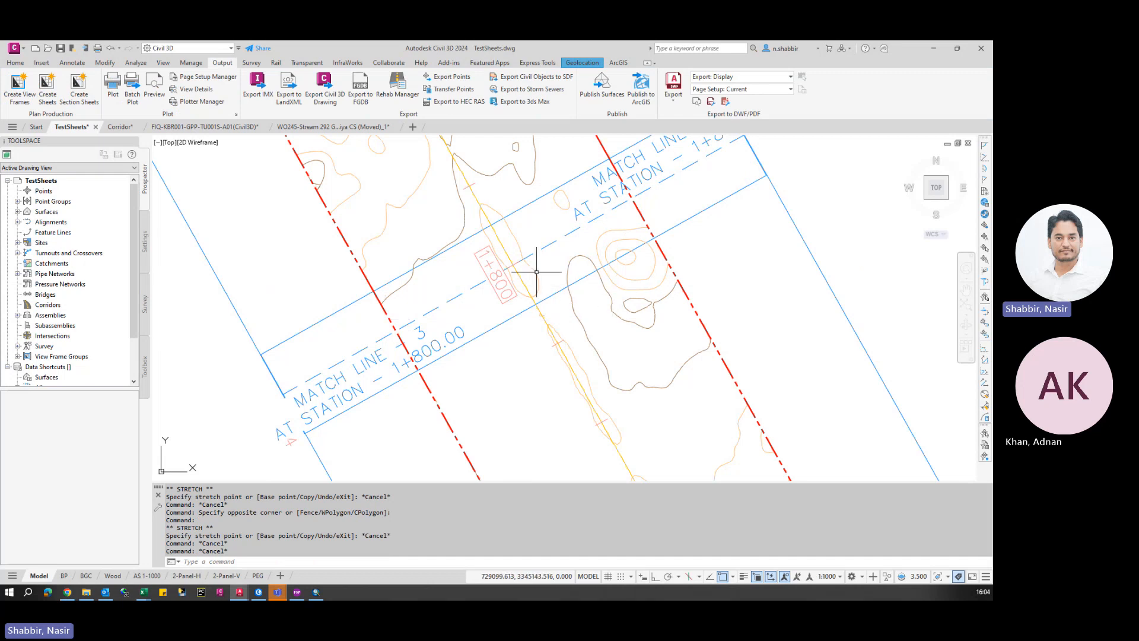
- Start Create Sheets for the Proposed Alignment view frame group and limit it to view frames 0+000.00 through 5+400.00
{"action": "scroll", "coordinate": [568, 237], "scroll_direction": "down", "scroll_amount": 10}
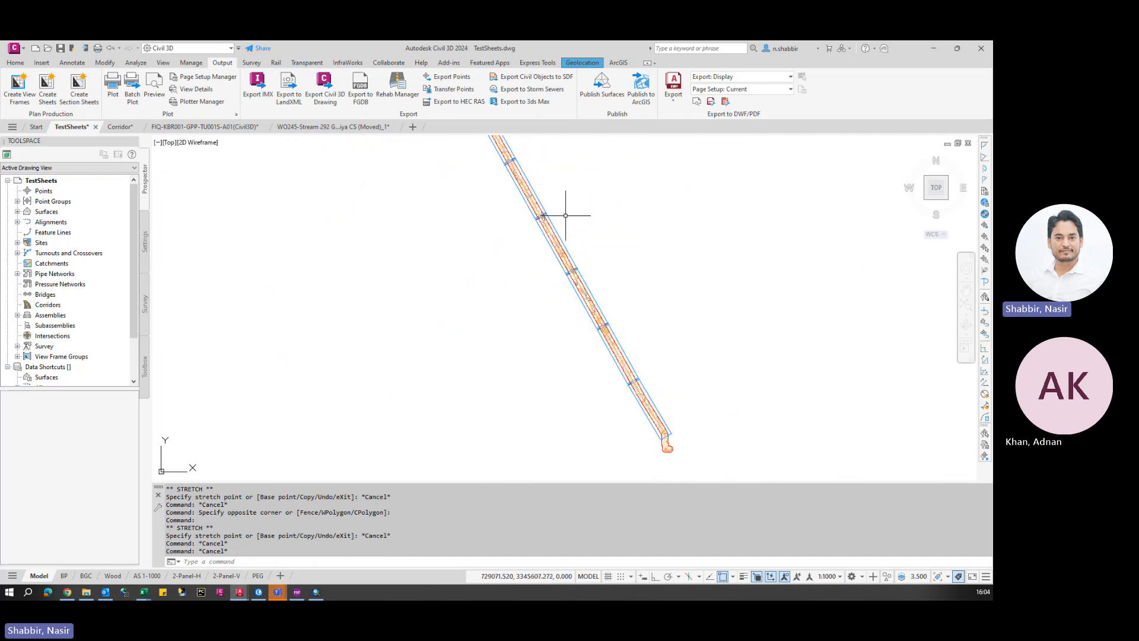
{"action": "scroll", "coordinate": [575, 296], "scroll_direction": "up", "scroll_amount": 8}
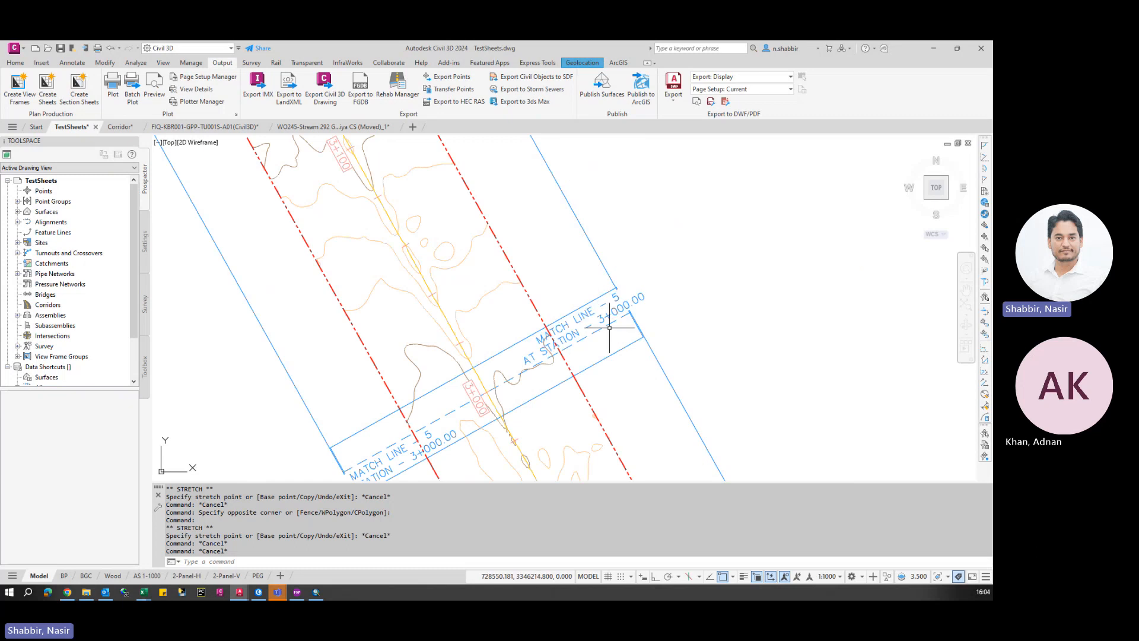
{"action": "scroll", "coordinate": [580, 338], "scroll_direction": "down", "scroll_amount": 9}
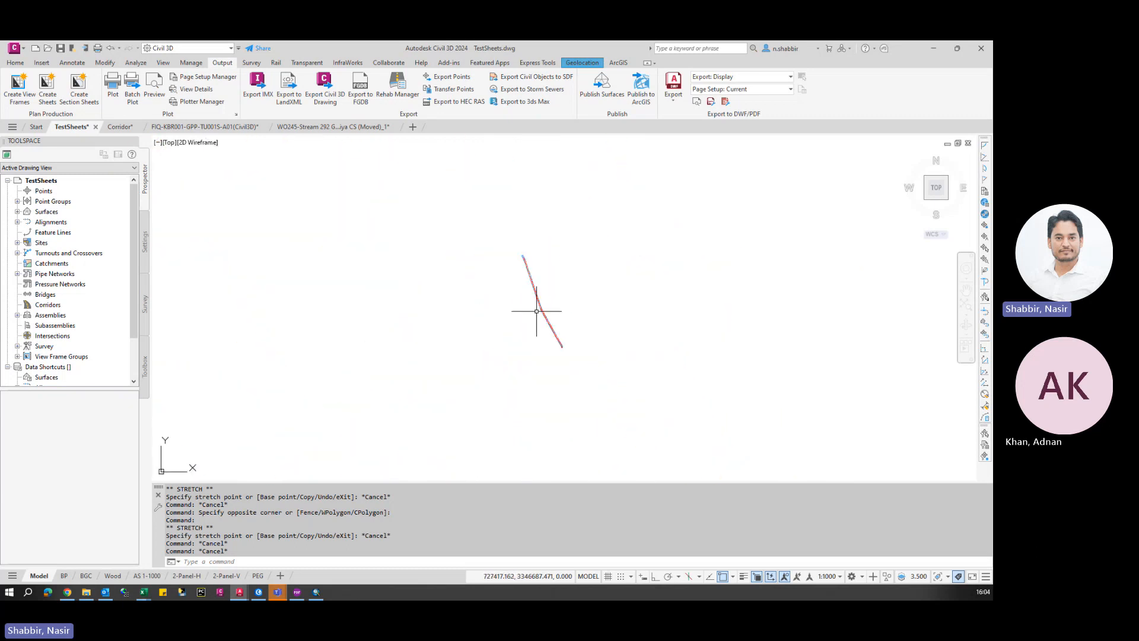
{"action": "scroll", "coordinate": [404, 213], "scroll_direction": "down", "scroll_amount": 5}
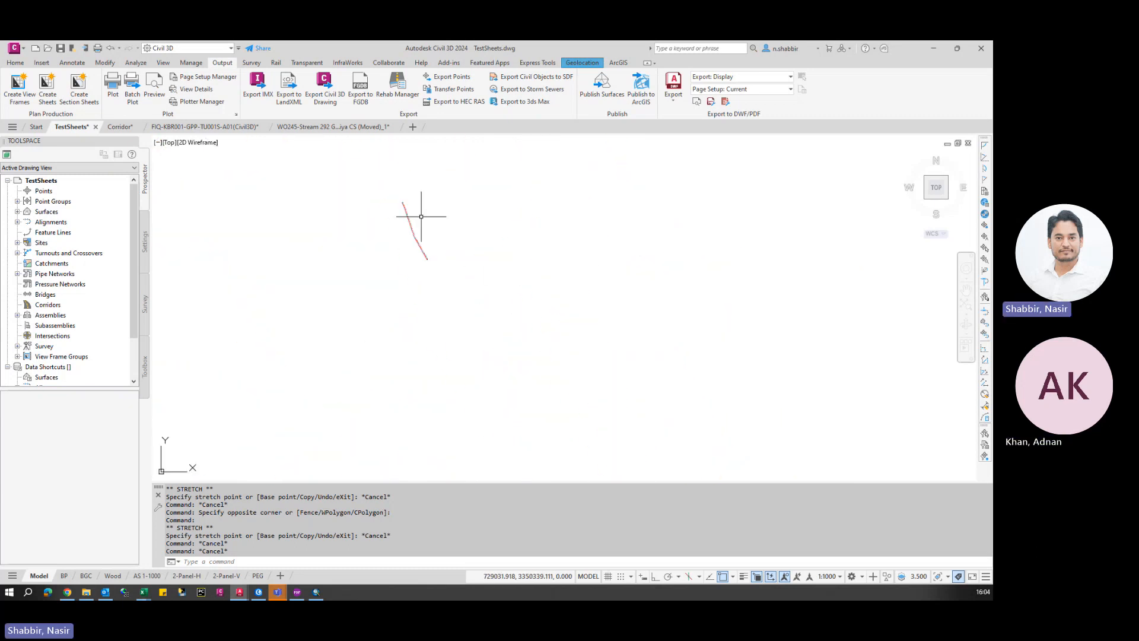
{"action": "scroll", "coordinate": [419, 216], "scroll_direction": "up", "scroll_amount": 3}
{"action": "middle_click_drag", "start_coordinate": [487, 298], "coordinate": [489, 312]}
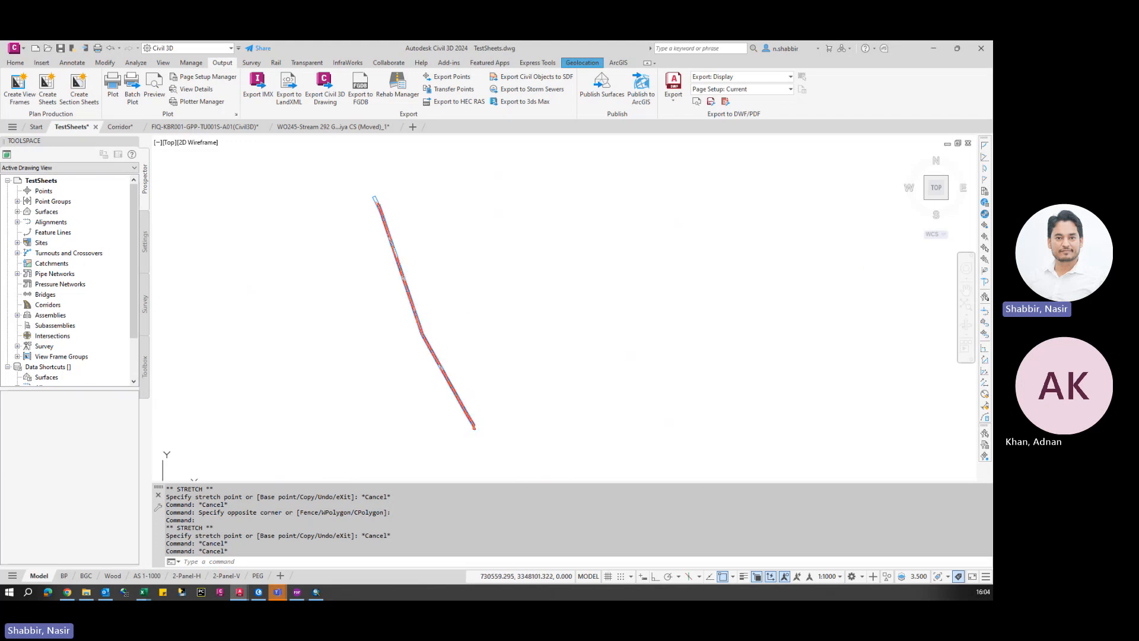
{"action": "left_click", "coordinate": [48, 86]}
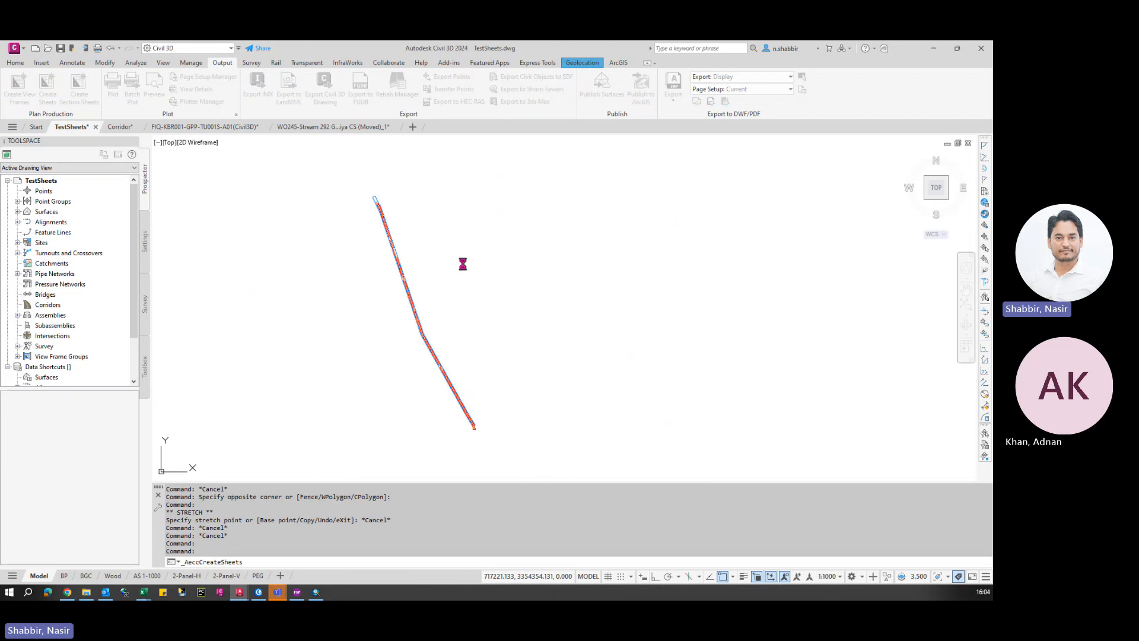
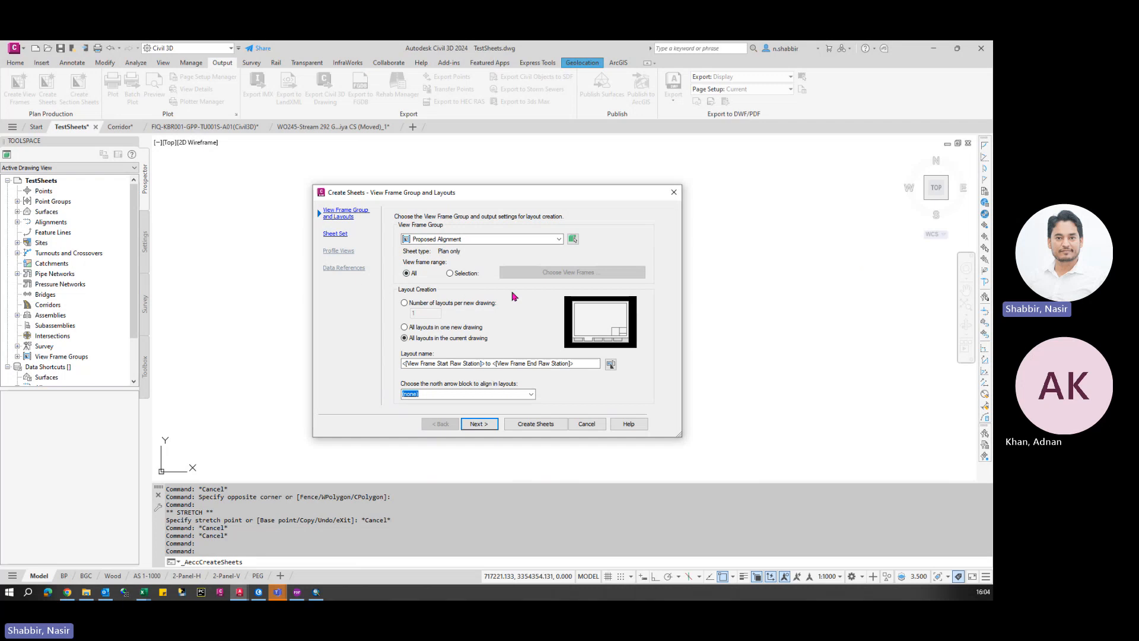
{"action": "left_click", "coordinate": [449, 274]}
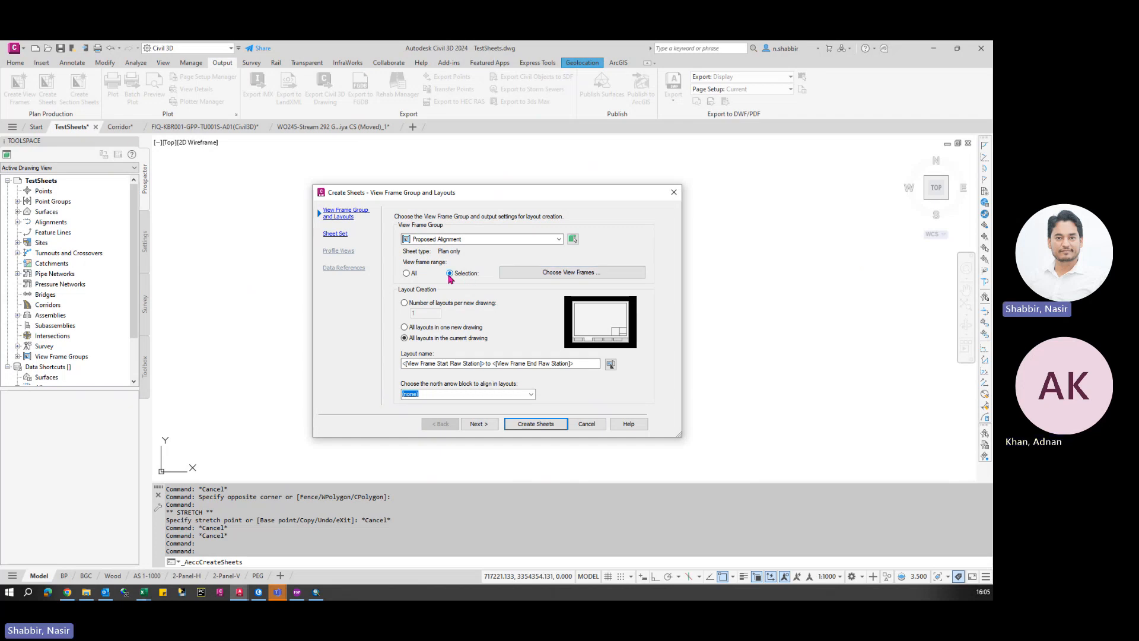
{"action": "left_click", "coordinate": [552, 277]}
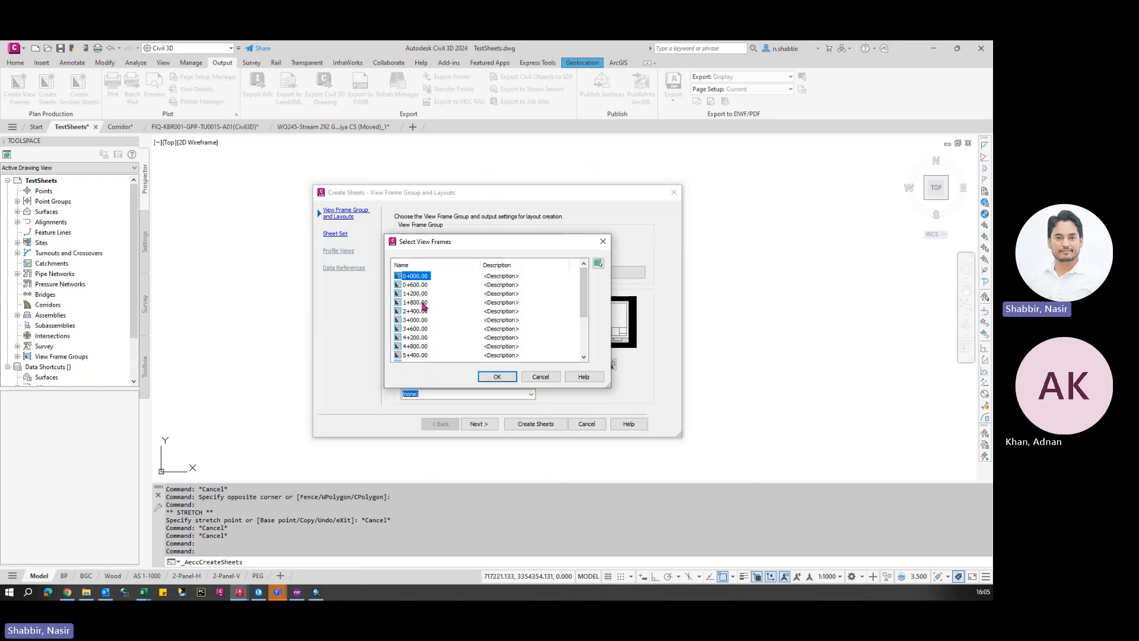
{"action": "left_click", "coordinate": [420, 356], "text": "shift"}
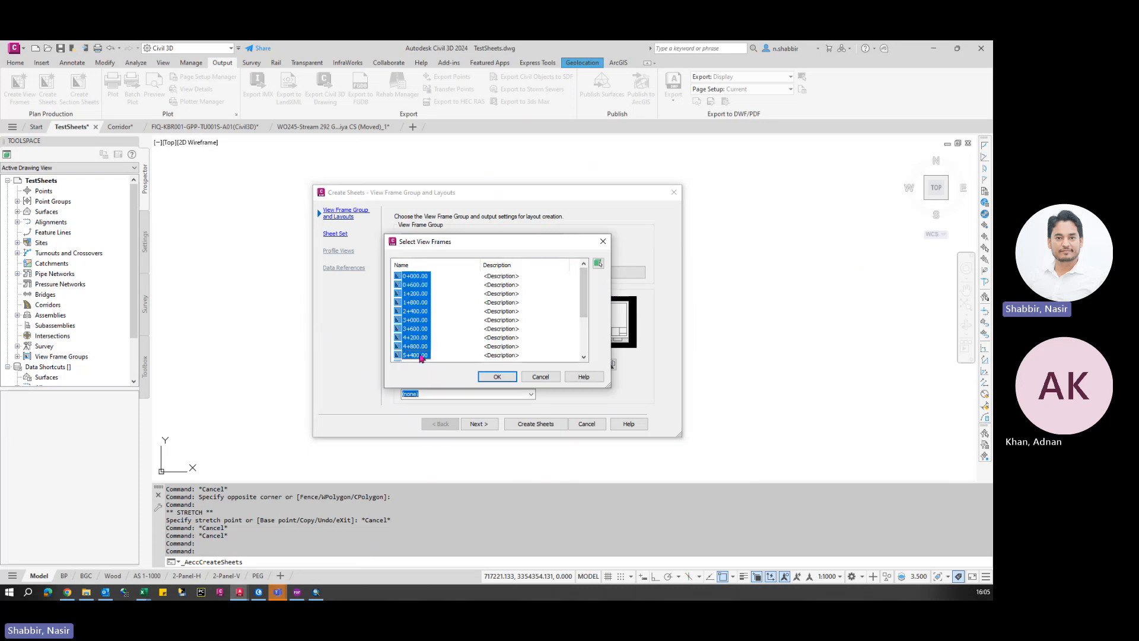
{"action": "left_click", "coordinate": [484, 377]}
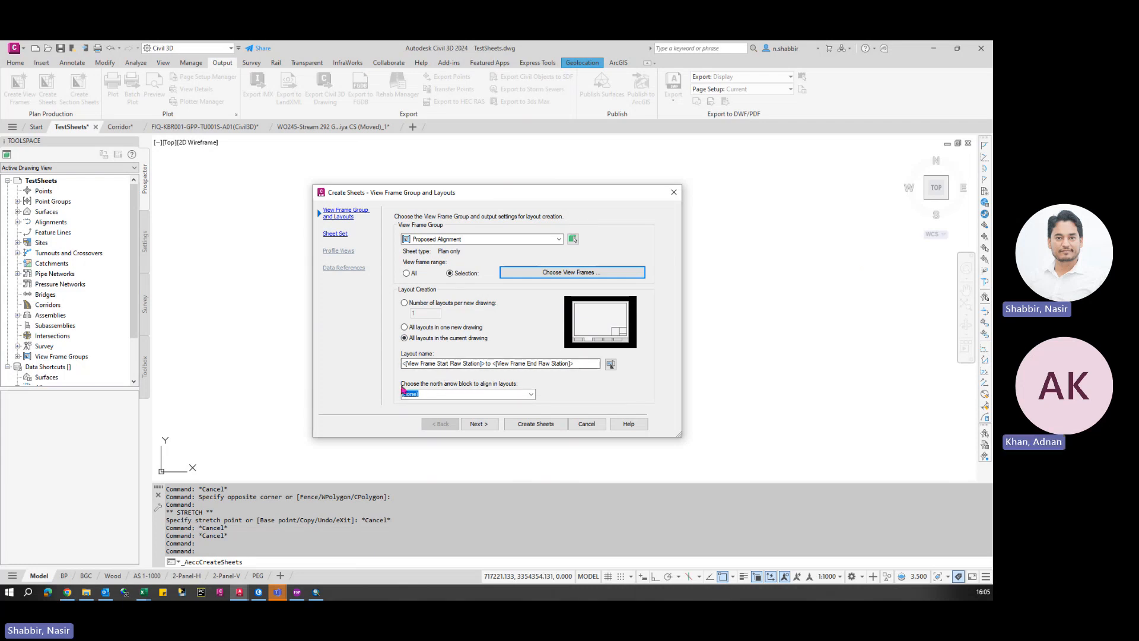
- Create the sheet layouts in the current drawing with a new sheet set named Proposed Alignment, allowing the drawing to be saved
{"action": "left_click_drag", "start_coordinate": [403, 363], "coordinate": [602, 371]}
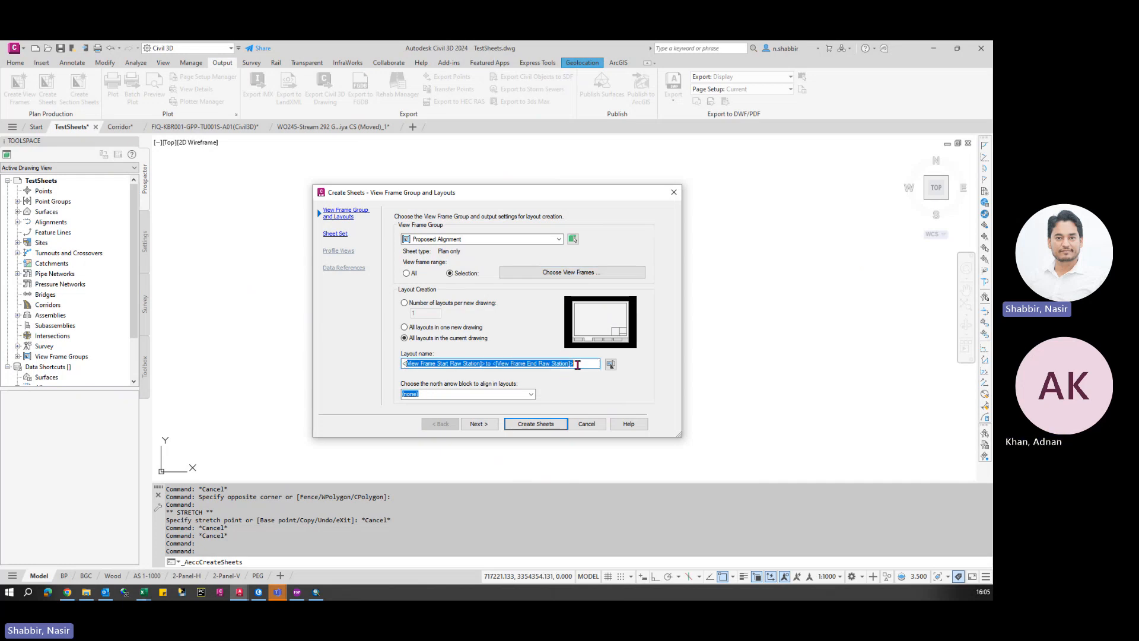
{"action": "left_click", "coordinate": [577, 365]}
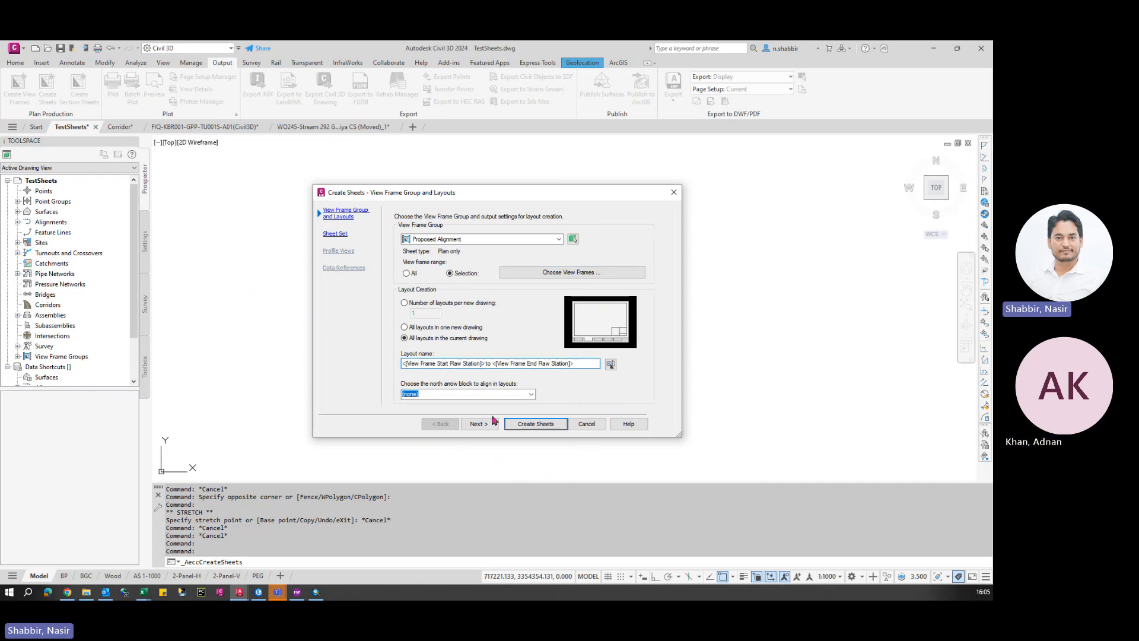
{"action": "left_click", "coordinate": [492, 423]}
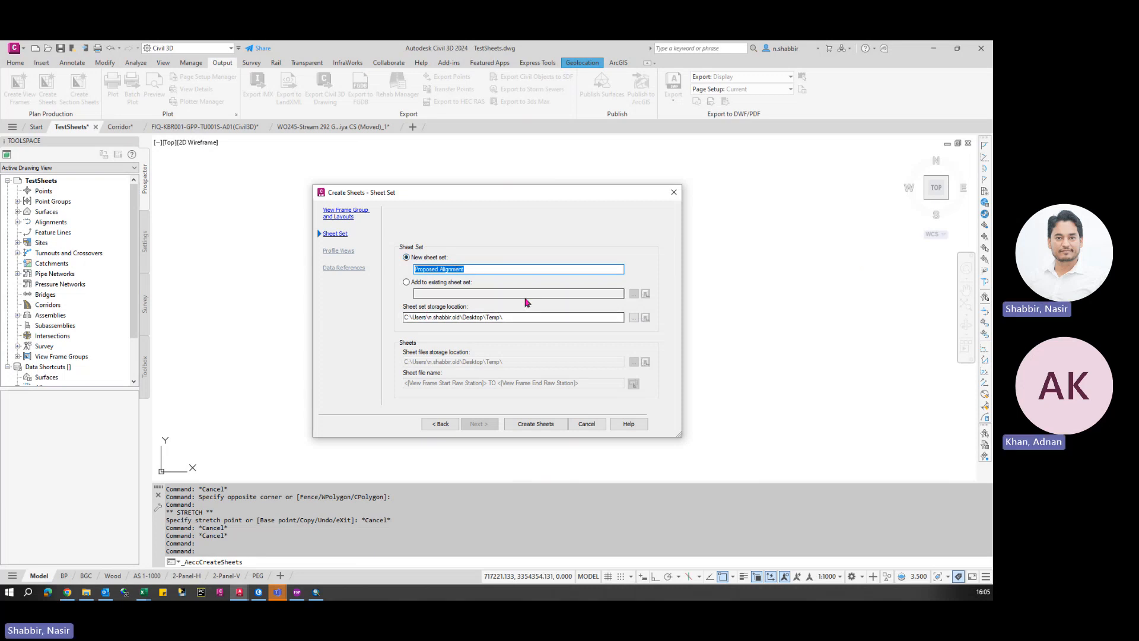
{"action": "left_click", "coordinate": [474, 317]}
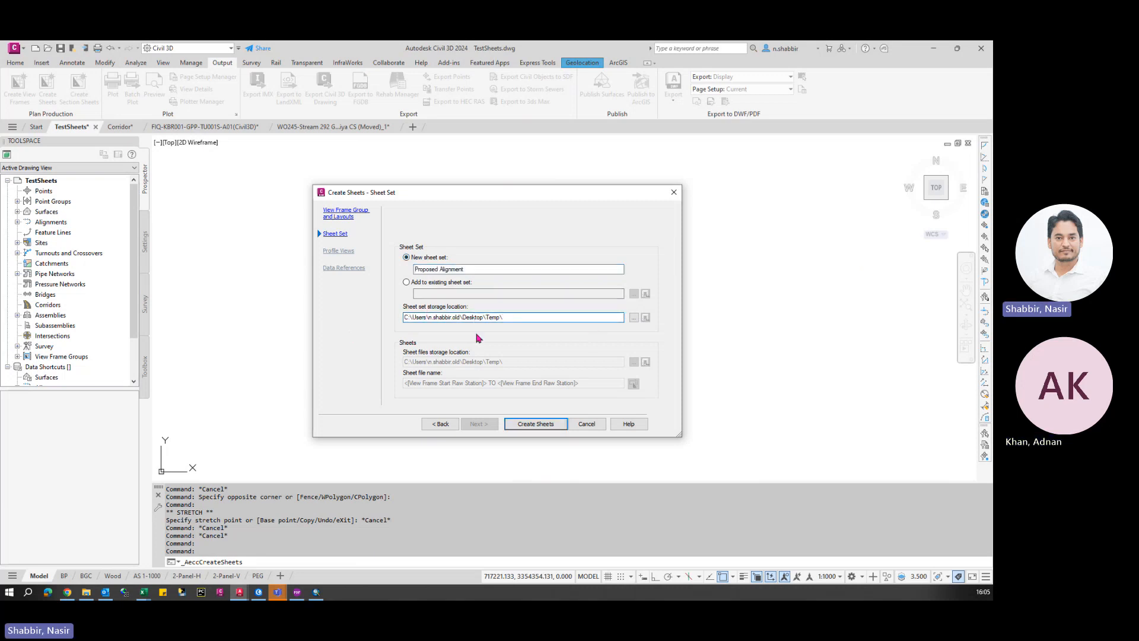
{"action": "left_click", "coordinate": [532, 424]}
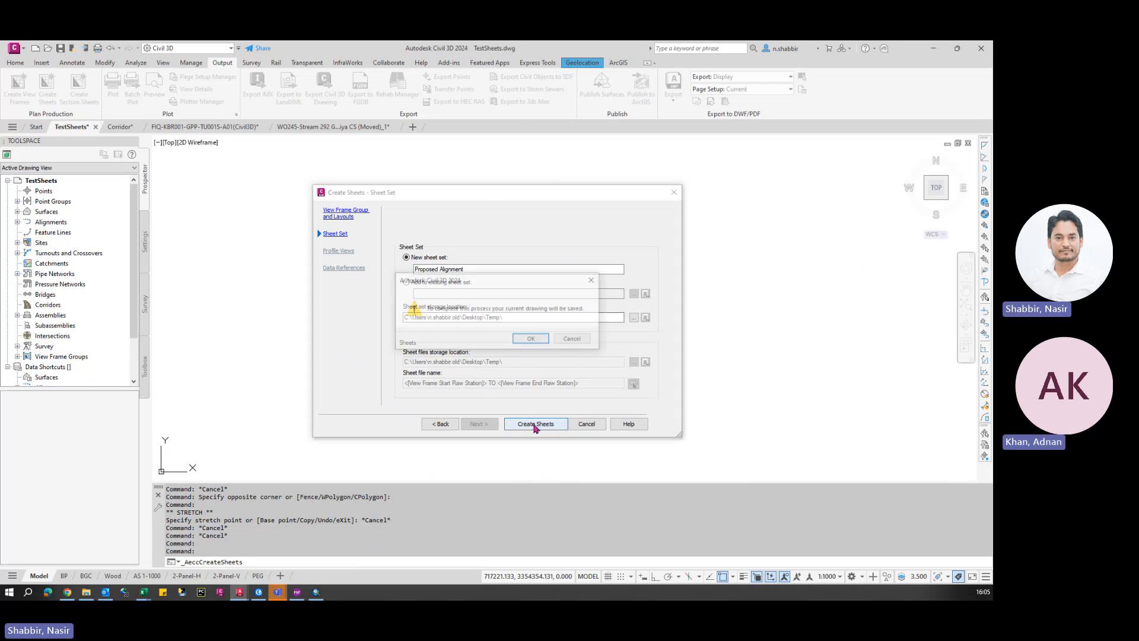
{"action": "left_click", "coordinate": [540, 342]}
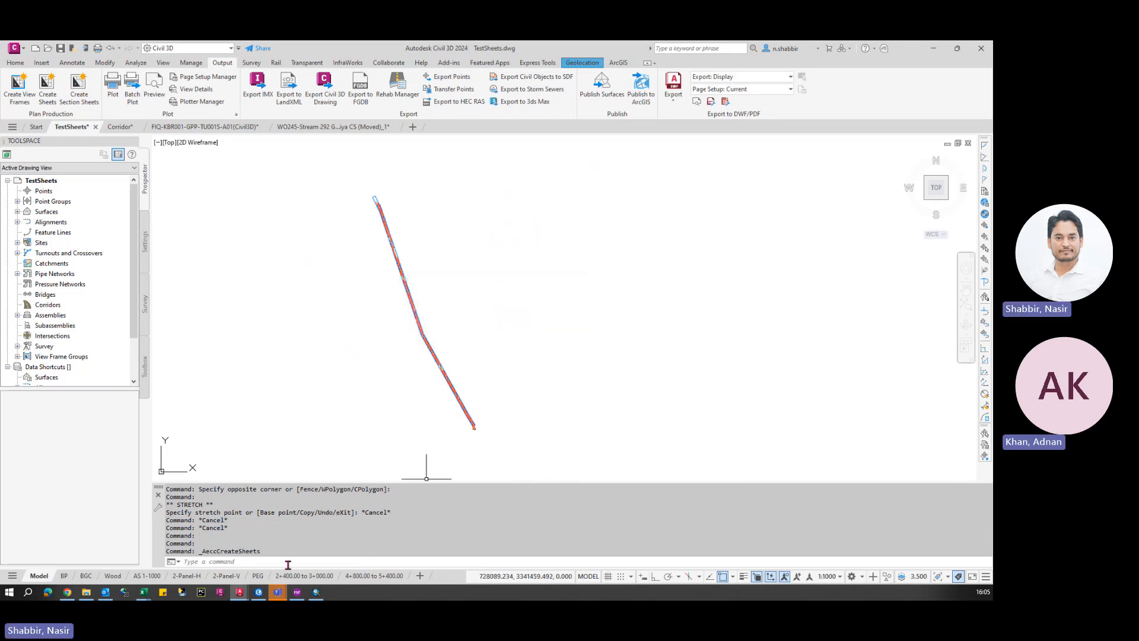
- Examine the layout 2+400.00 to 3+000.00, checking its four plan views, match lines, north arrow and title block
{"action": "left_click", "coordinate": [310, 576]}
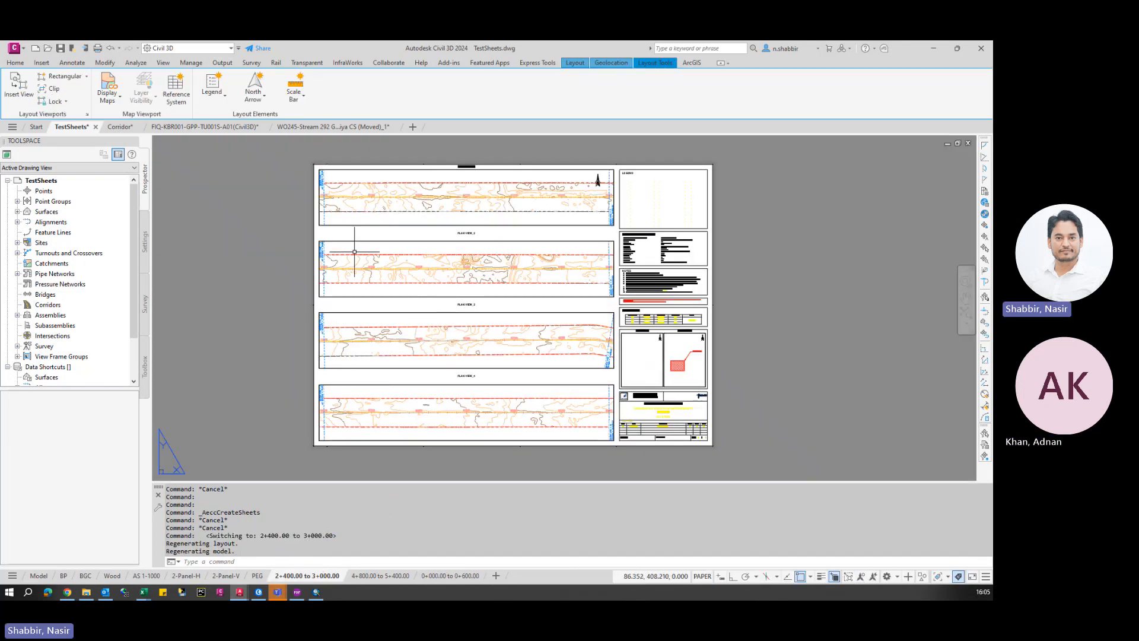
{"action": "scroll", "coordinate": [511, 233], "scroll_direction": "up", "scroll_amount": 5}
{"action": "scroll", "coordinate": [514, 255], "scroll_direction": "down", "scroll_amount": 6}
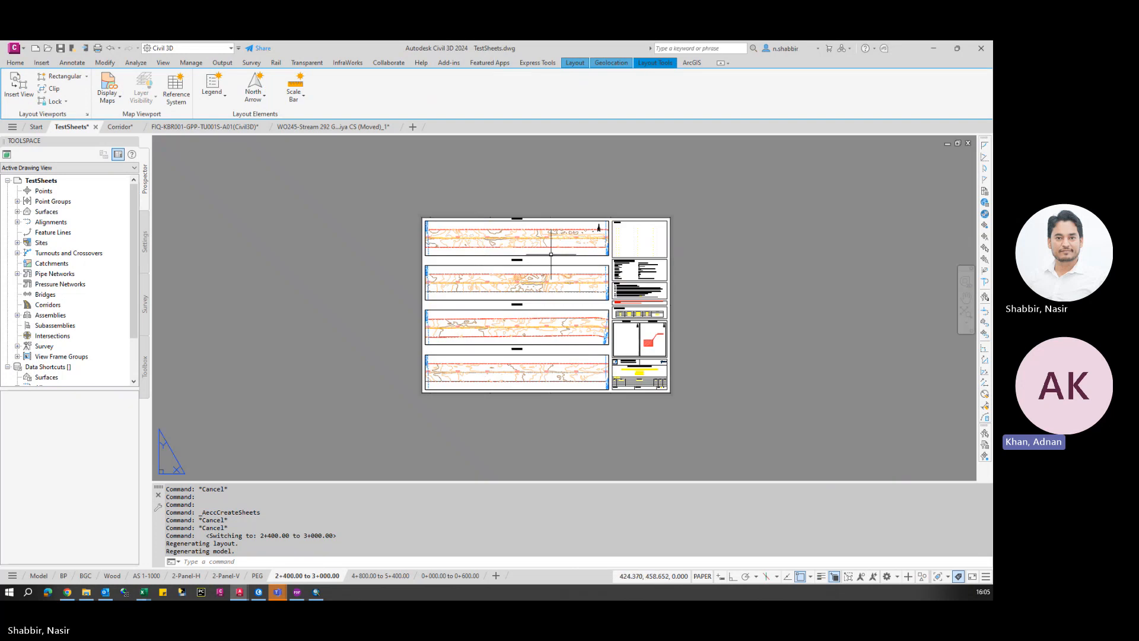
{"action": "scroll", "coordinate": [515, 277], "scroll_direction": "up", "scroll_amount": 4}
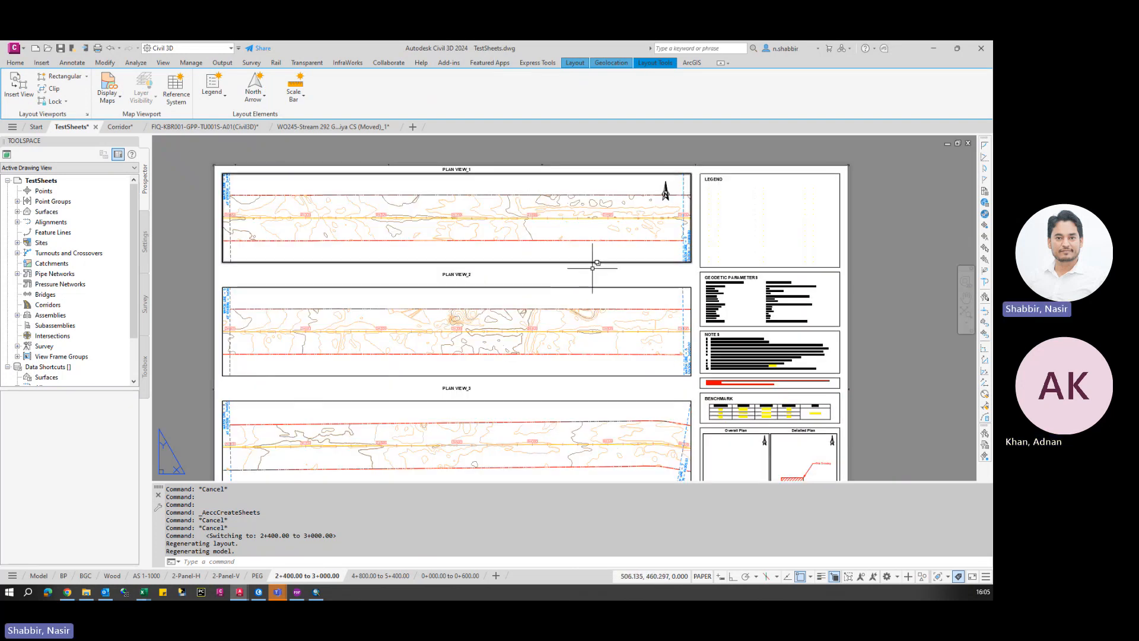
{"action": "scroll", "coordinate": [592, 268], "scroll_direction": "up", "scroll_amount": 2}
{"action": "scroll", "coordinate": [399, 302], "scroll_direction": "down", "scroll_amount": 4}
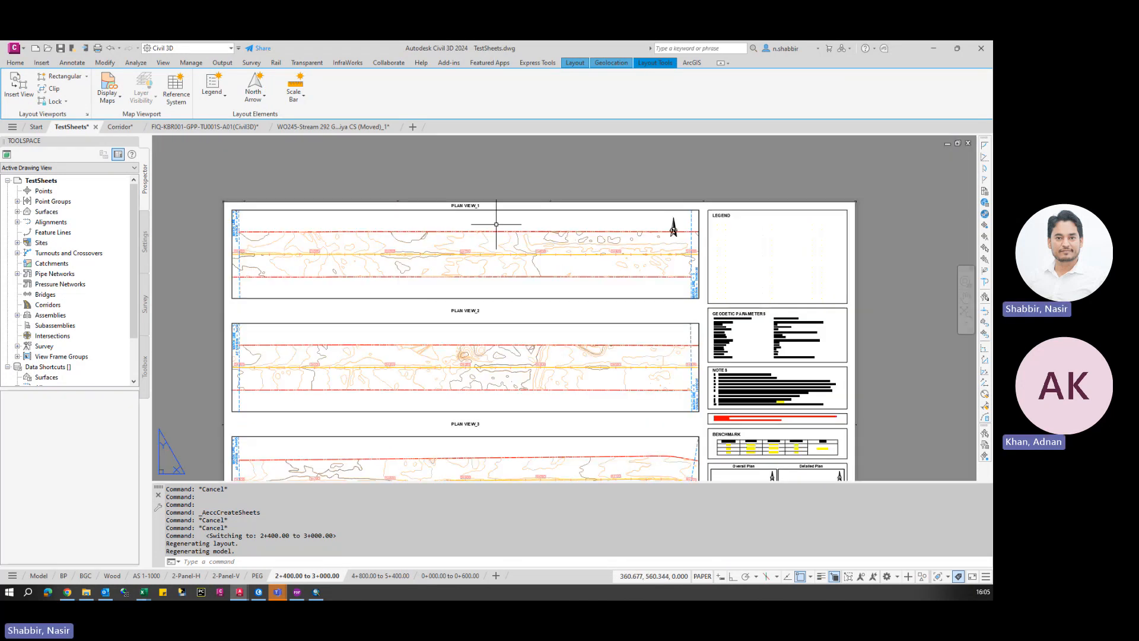
{"action": "scroll", "coordinate": [499, 310], "scroll_direction": "down", "scroll_amount": 2}
{"action": "scroll", "coordinate": [499, 362], "scroll_direction": "up", "scroll_amount": 4}
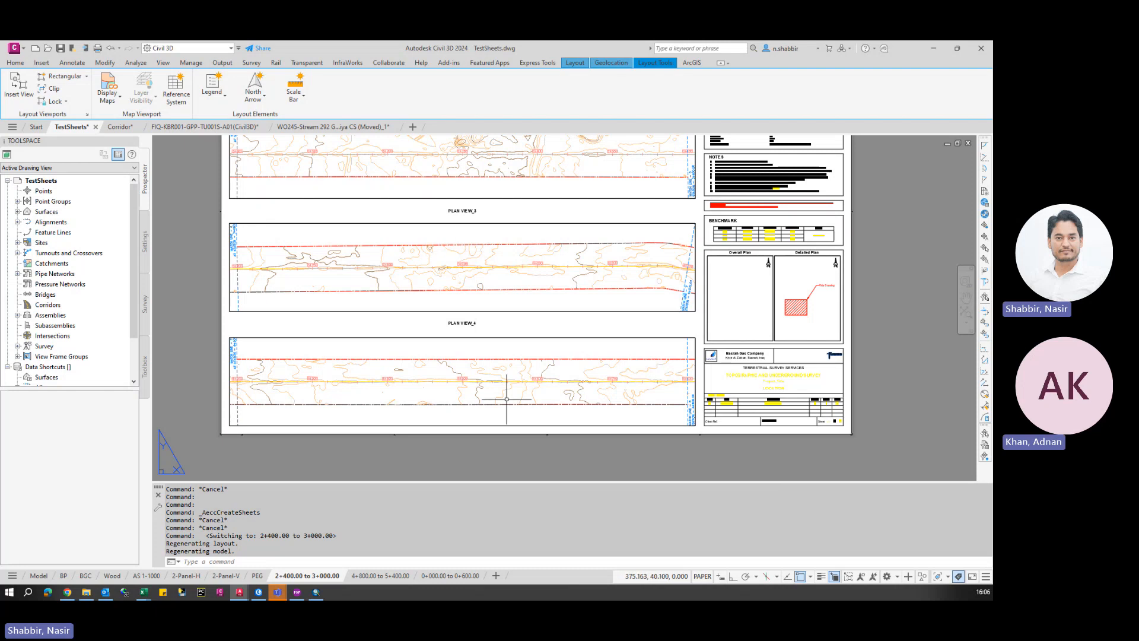
{"action": "scroll", "coordinate": [512, 392], "scroll_direction": "down", "scroll_amount": 2}
{"action": "middle_click_drag", "start_coordinate": [570, 266], "coordinate": [574, 349]}
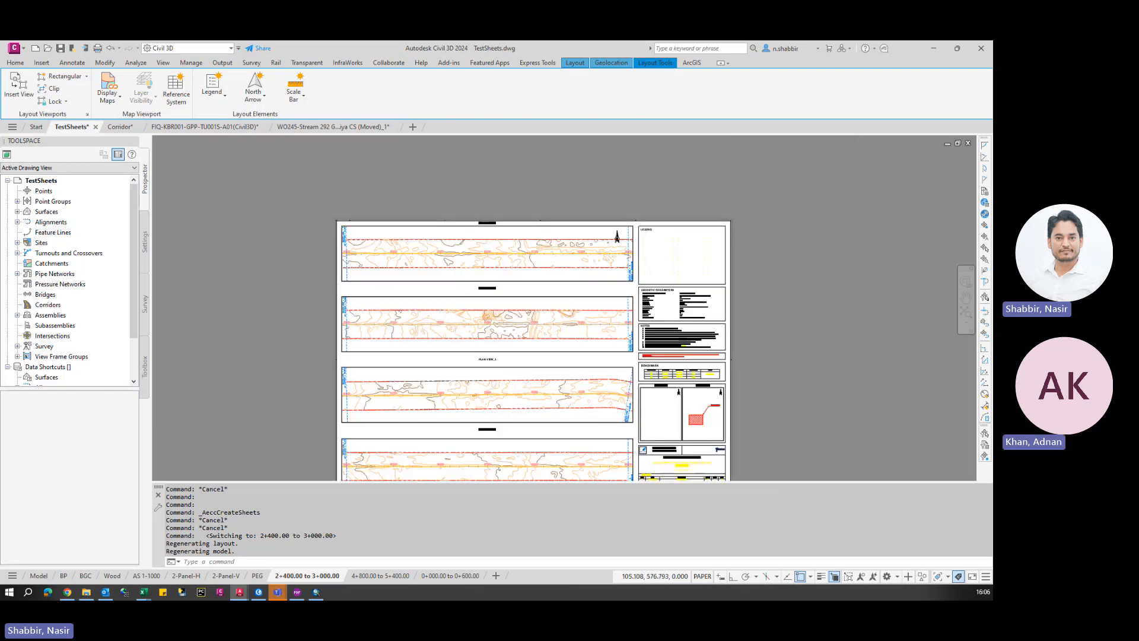
{"action": "scroll", "coordinate": [385, 229], "scroll_direction": "up", "scroll_amount": 2}
{"action": "middle_click_drag", "start_coordinate": [706, 228], "coordinate": [553, 241]}
{"action": "scroll", "coordinate": [491, 239], "scroll_direction": "down", "scroll_amount": 2}
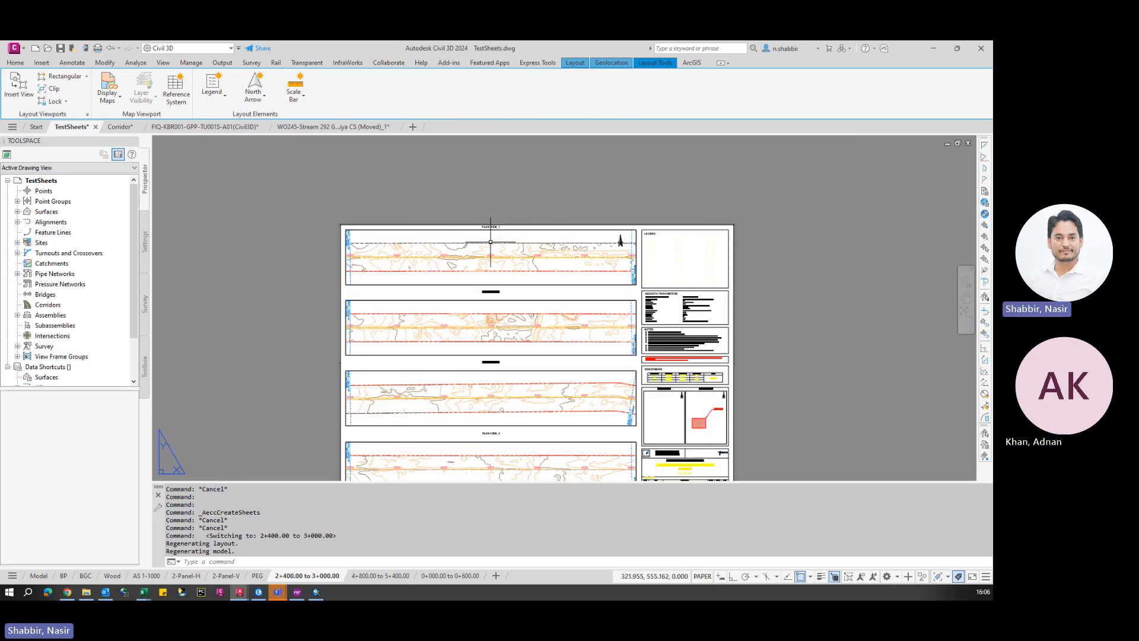
{"action": "scroll", "coordinate": [464, 252], "scroll_direction": "up", "scroll_amount": 2}
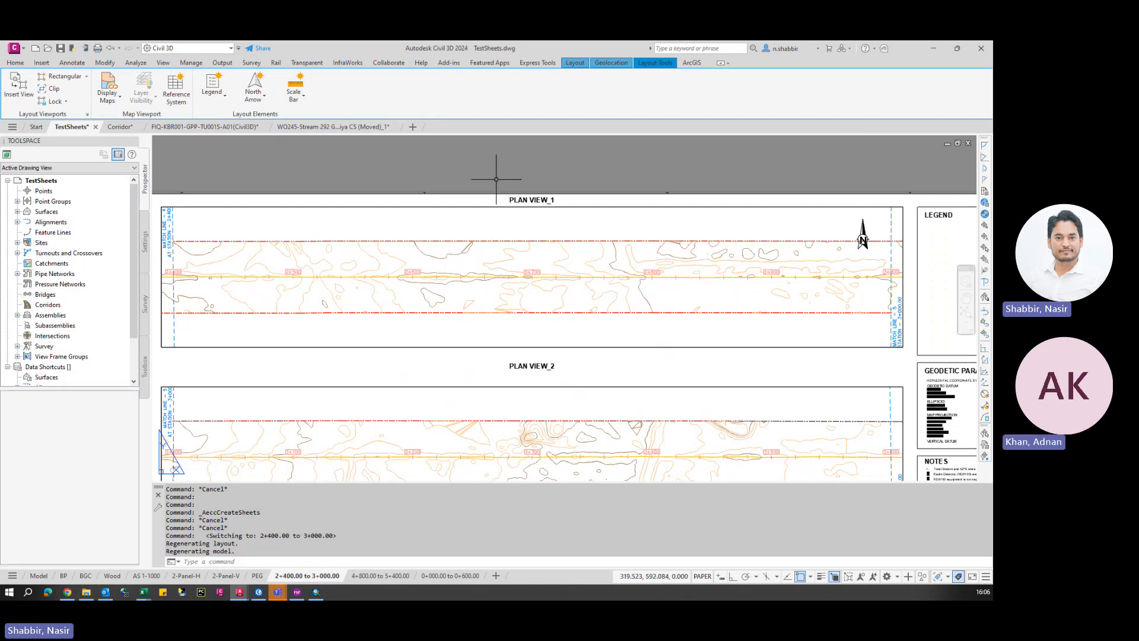
- Apply a Latitude-Longitude reference system at scale 1:1000 with 0.1 degree precision to the PLAN VIEW_1 viewport
{"action": "left_click", "coordinate": [176, 93]}
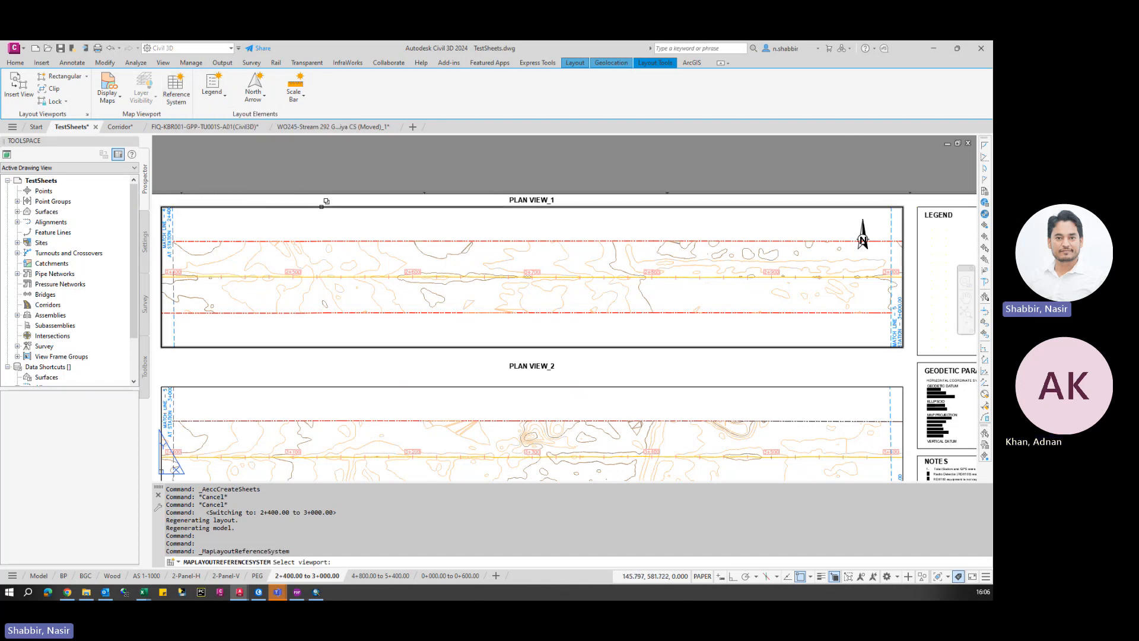
{"action": "left_click", "coordinate": [333, 207]}
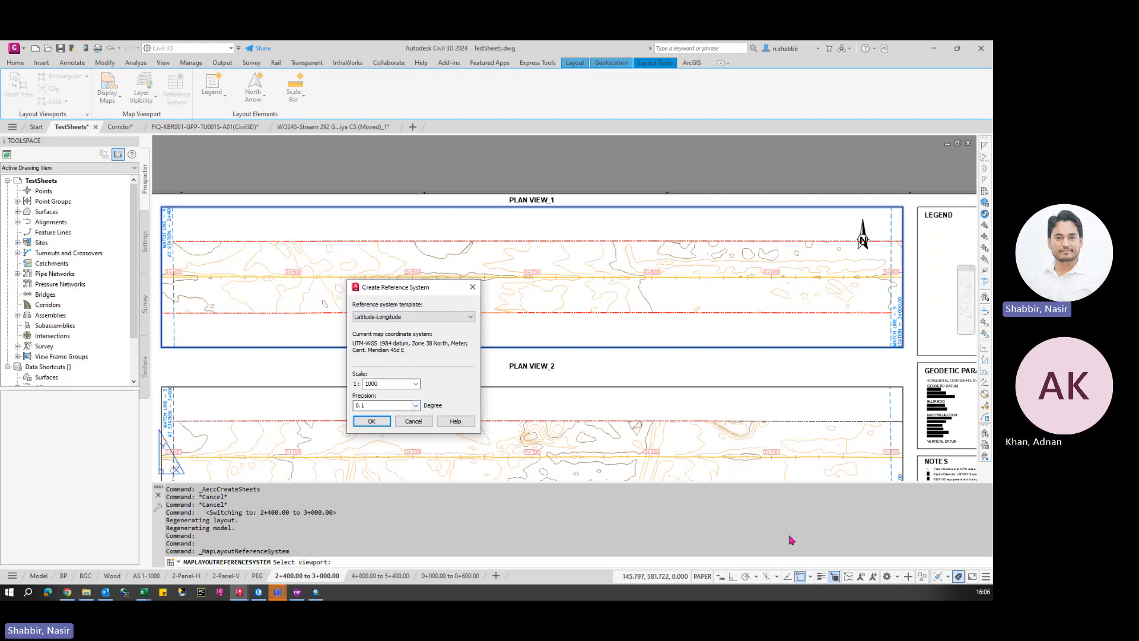
{"action": "left_click", "coordinate": [381, 420]}
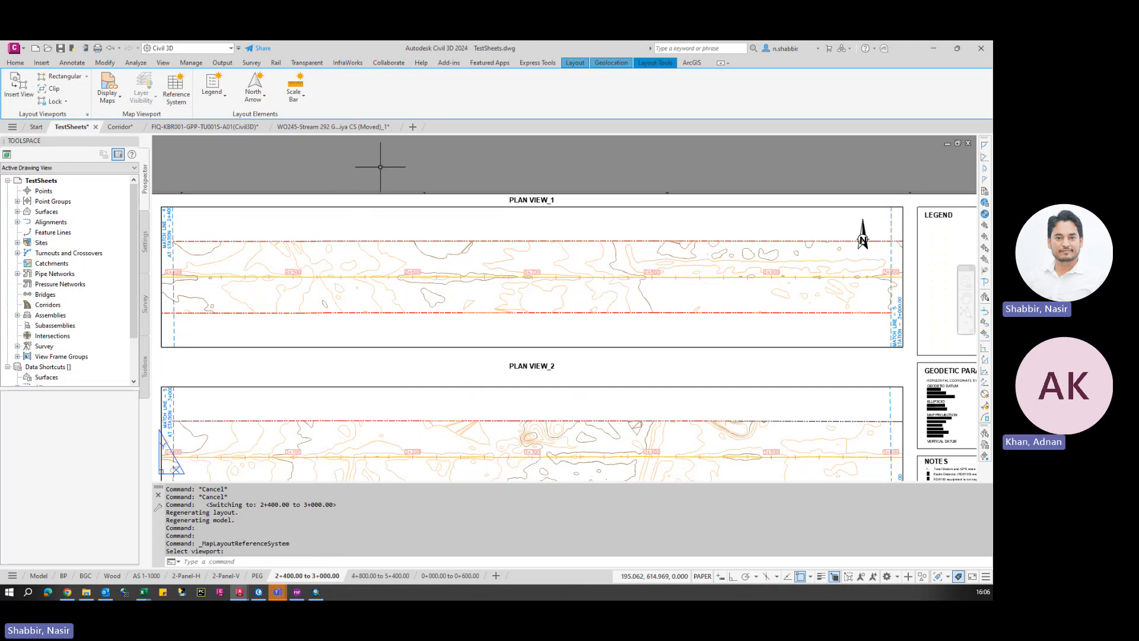
{"action": "scroll", "coordinate": [496, 167], "scroll_direction": "down", "scroll_amount": 3}
{"action": "key", "text": "Escape"}
{"action": "key", "text": "Escape"}
{"action": "key", "text": "Escape"}
- Apply a reference system based on the current map coordinate system at scale 1:1000 to the PLAN VIEW_1 viewport
{"action": "left_click", "coordinate": [176, 90]}
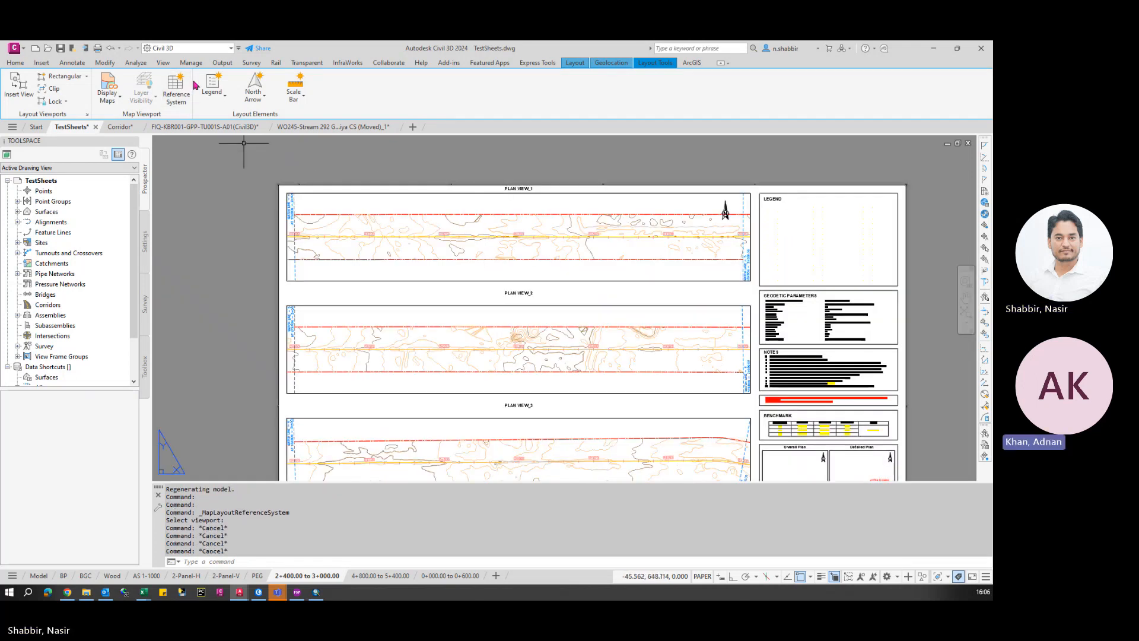
{"action": "left_click", "coordinate": [344, 197]}
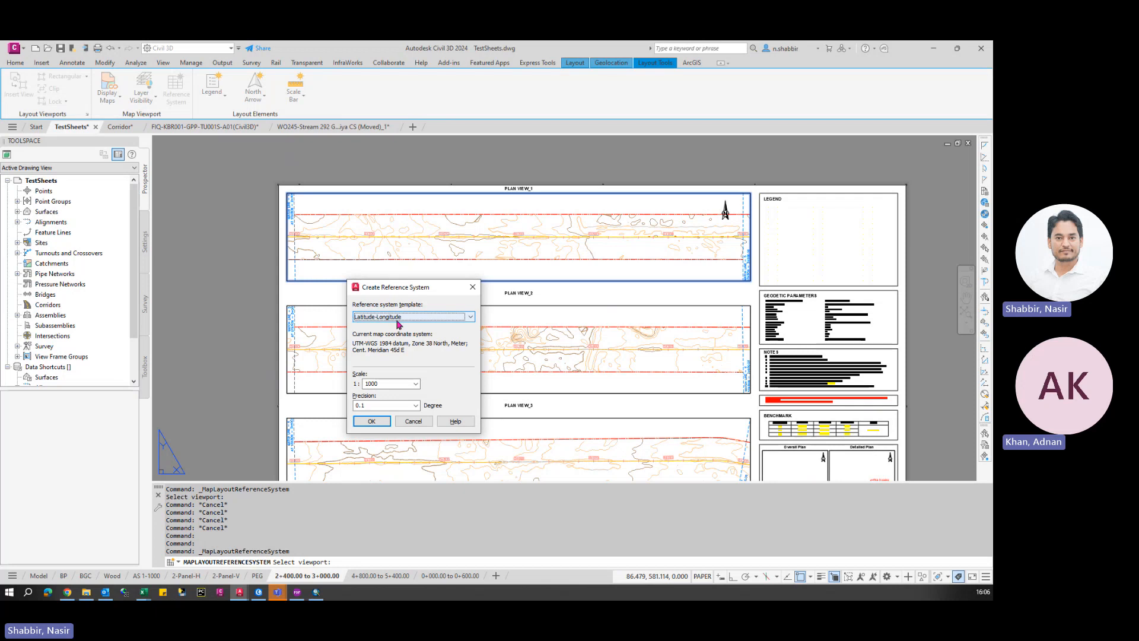
{"action": "left_click", "coordinate": [432, 318]}
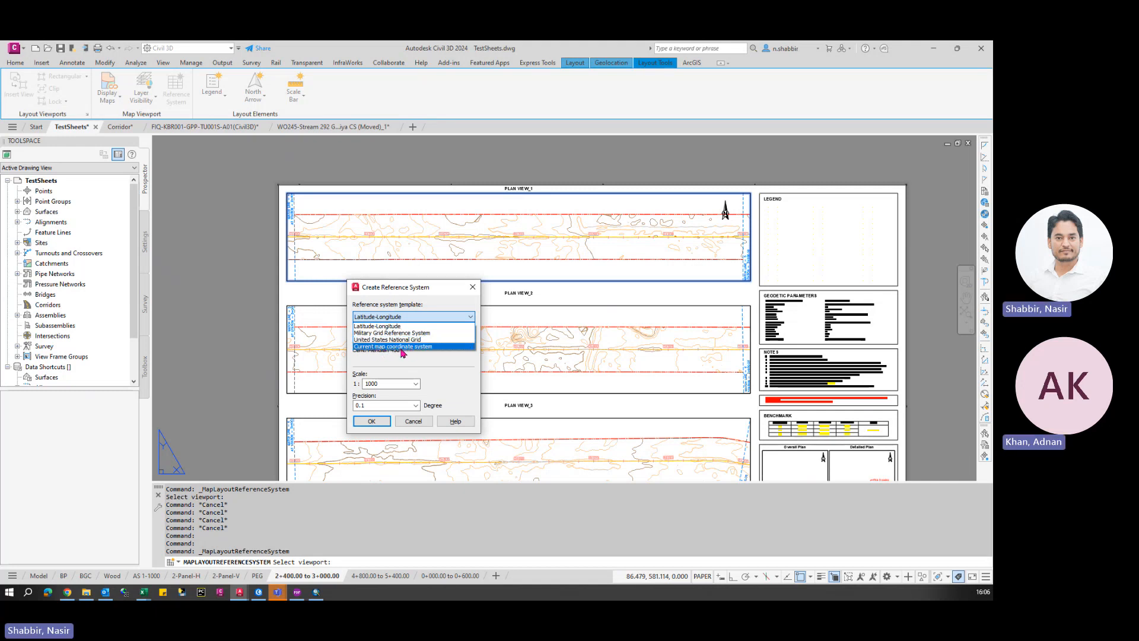
{"action": "left_click", "coordinate": [418, 347]}
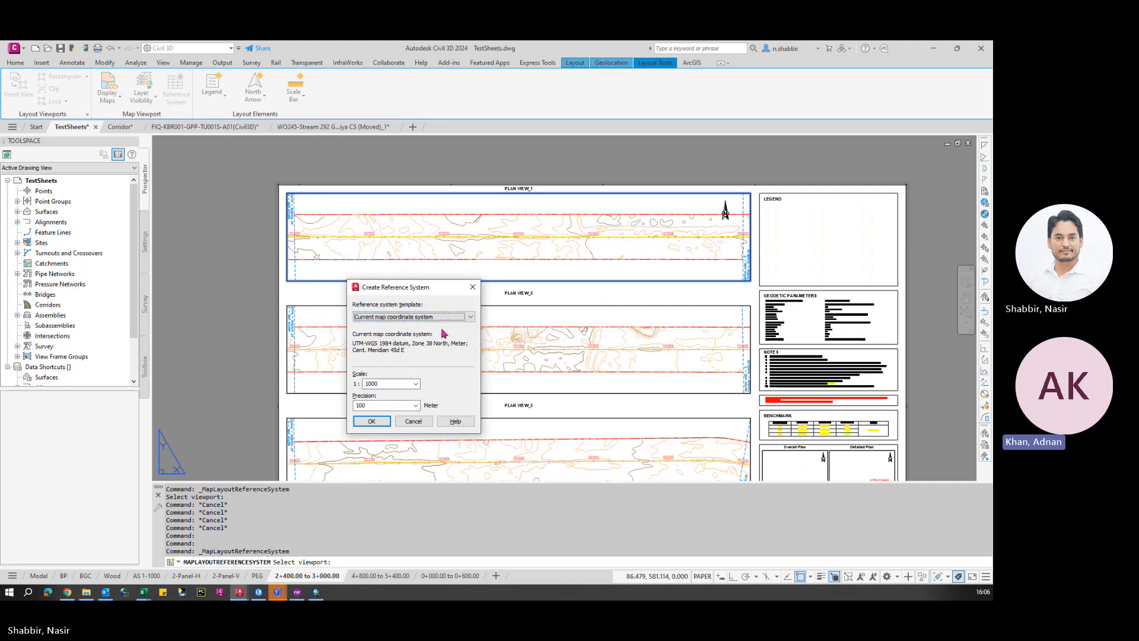
{"action": "left_click", "coordinate": [371, 421]}
{"action": "key", "text": "Escape"}
- Examine the grid lines and coordinate labels around PLAN VIEW_1 and compare that viewport with the remaining plan views
{"action": "scroll", "coordinate": [356, 172], "scroll_direction": "up", "scroll_amount": 3}
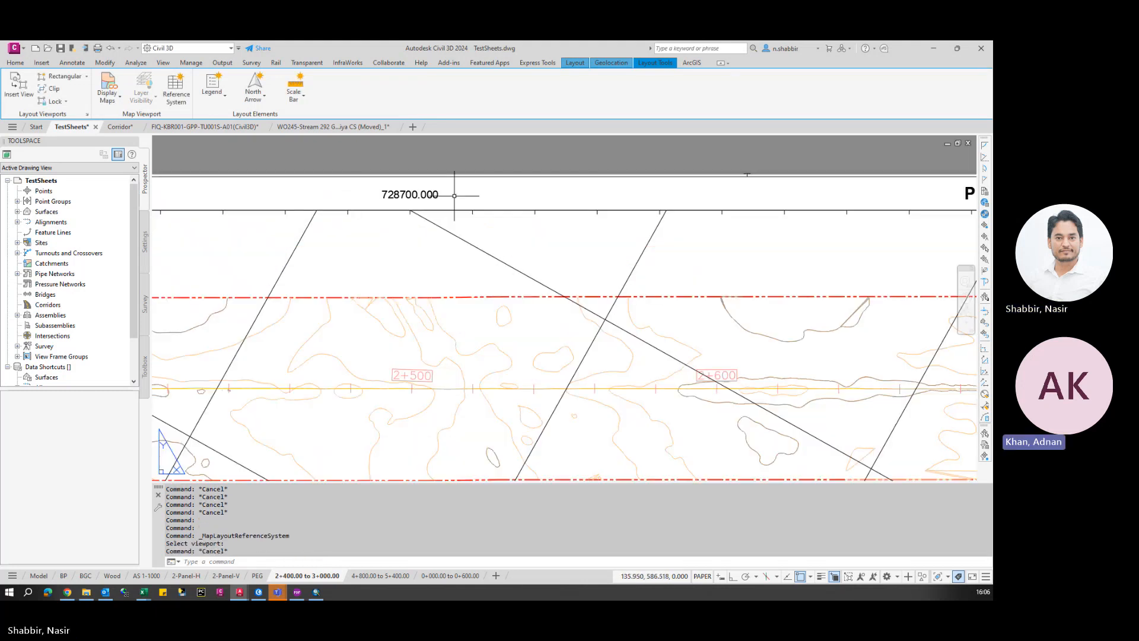
{"action": "scroll", "coordinate": [452, 183], "scroll_direction": "down", "scroll_amount": 3}
{"action": "scroll", "coordinate": [625, 229], "scroll_direction": "up", "scroll_amount": 5}
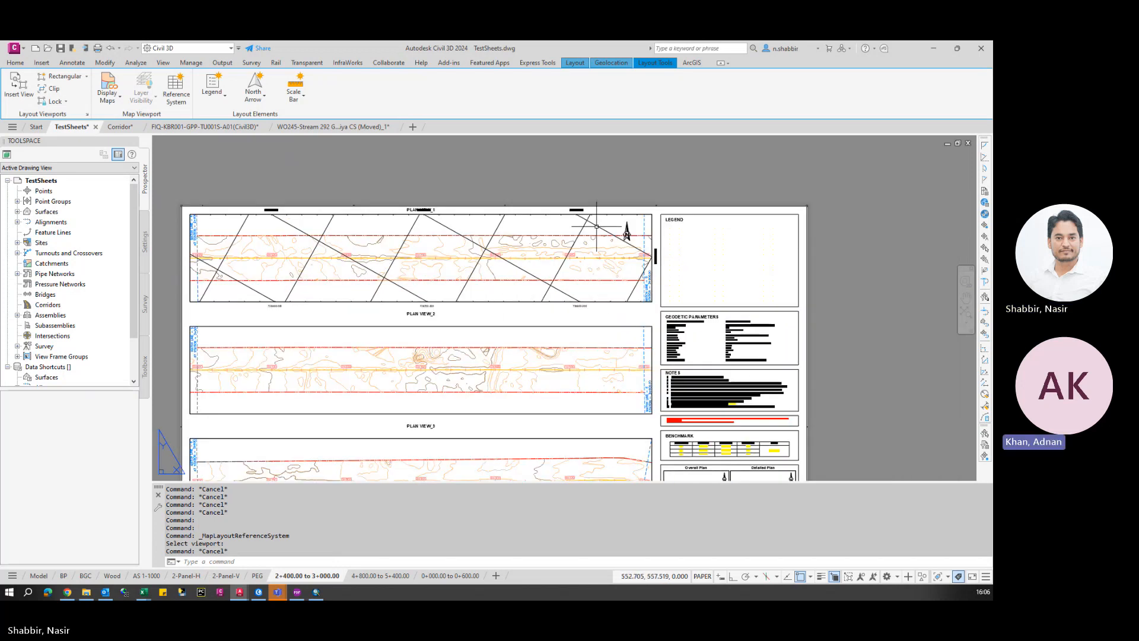
{"action": "scroll", "coordinate": [603, 221], "scroll_direction": "down", "scroll_amount": 4}
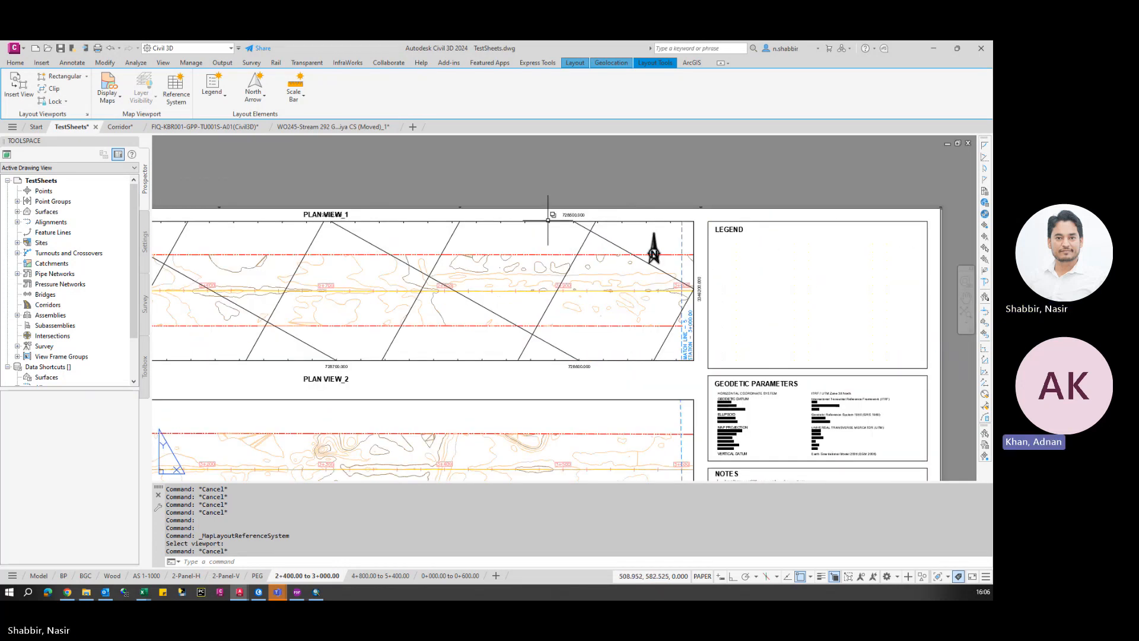
{"action": "scroll", "coordinate": [611, 235], "scroll_direction": "down", "scroll_amount": 2}
{"action": "scroll", "coordinate": [613, 236], "scroll_direction": "up", "scroll_amount": 4}
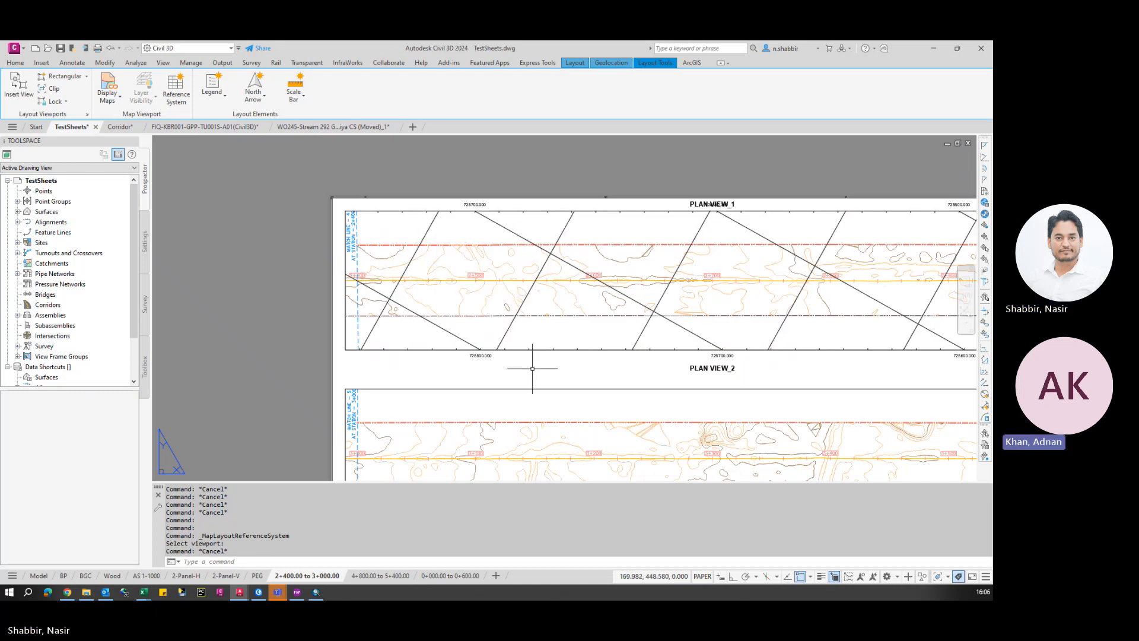
{"action": "scroll", "coordinate": [469, 255], "scroll_direction": "down", "scroll_amount": 3}
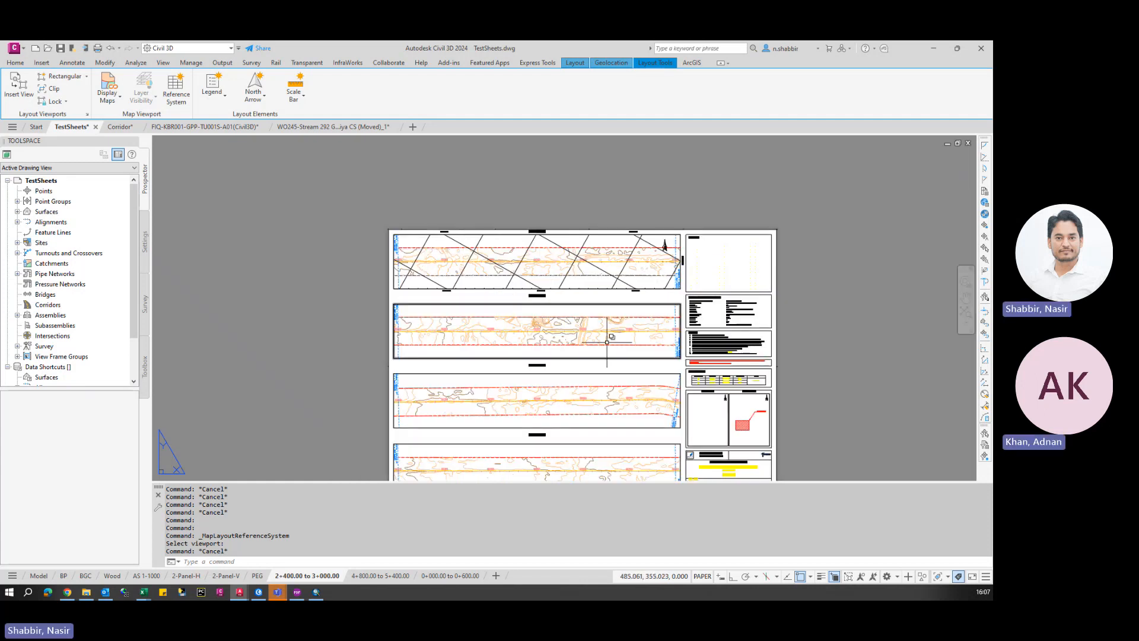
{"action": "middle_click_drag", "start_coordinate": [655, 464], "coordinate": [629, 401]}
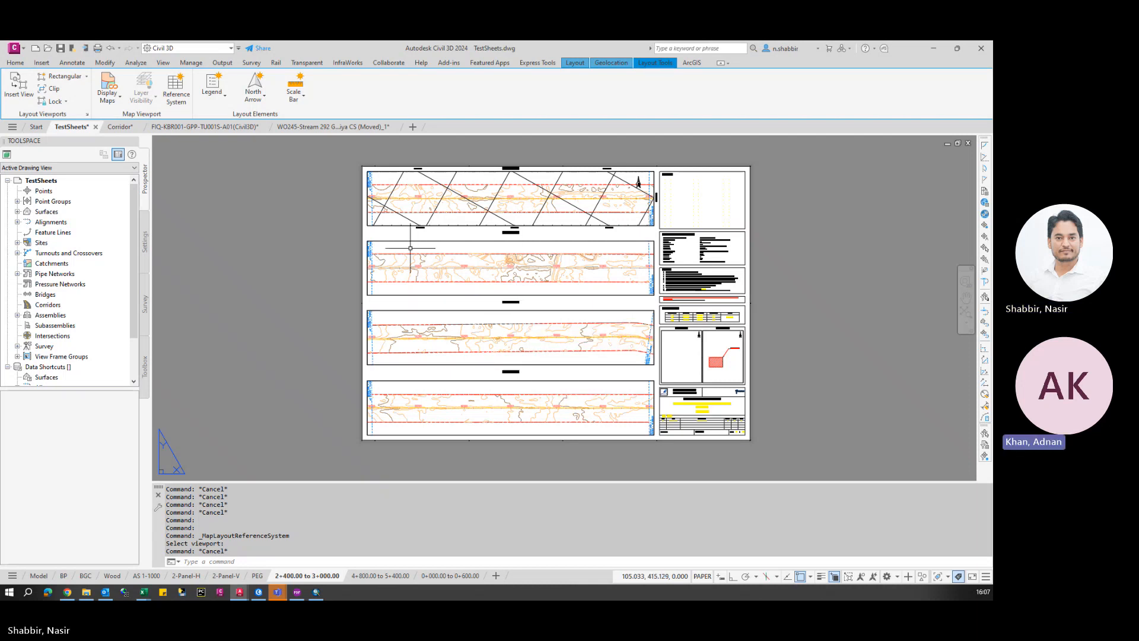
{"action": "scroll", "coordinate": [394, 284], "scroll_direction": "up", "scroll_amount": 4}
{"action": "scroll", "coordinate": [478, 203], "scroll_direction": "down", "scroll_amount": 5}
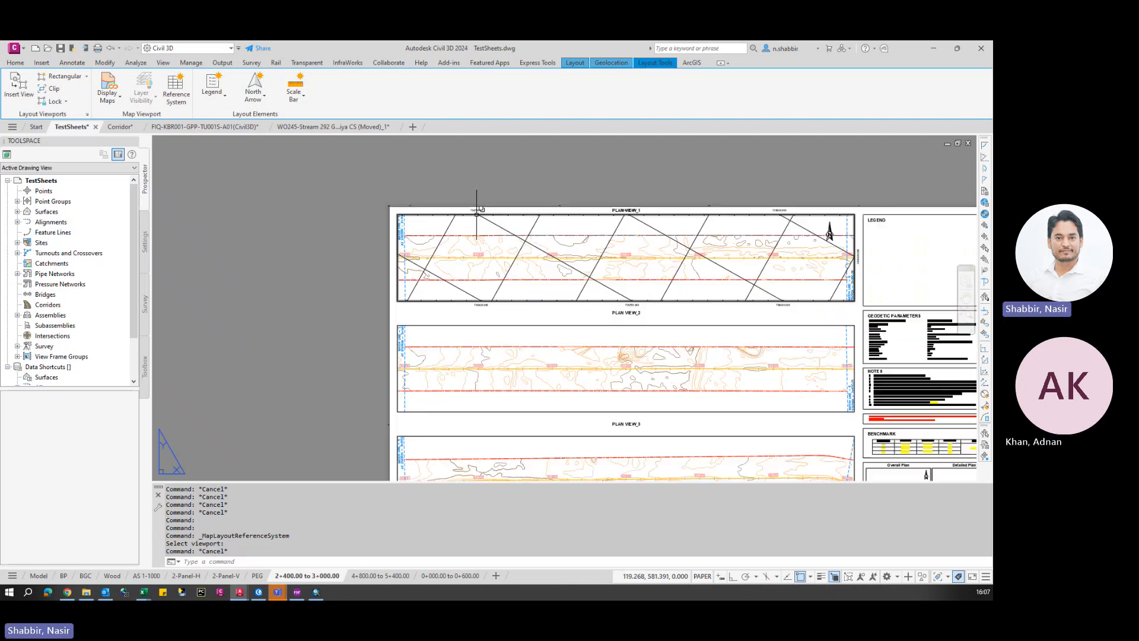
{"action": "middle_click_drag", "start_coordinate": [572, 360], "coordinate": [541, 240]}
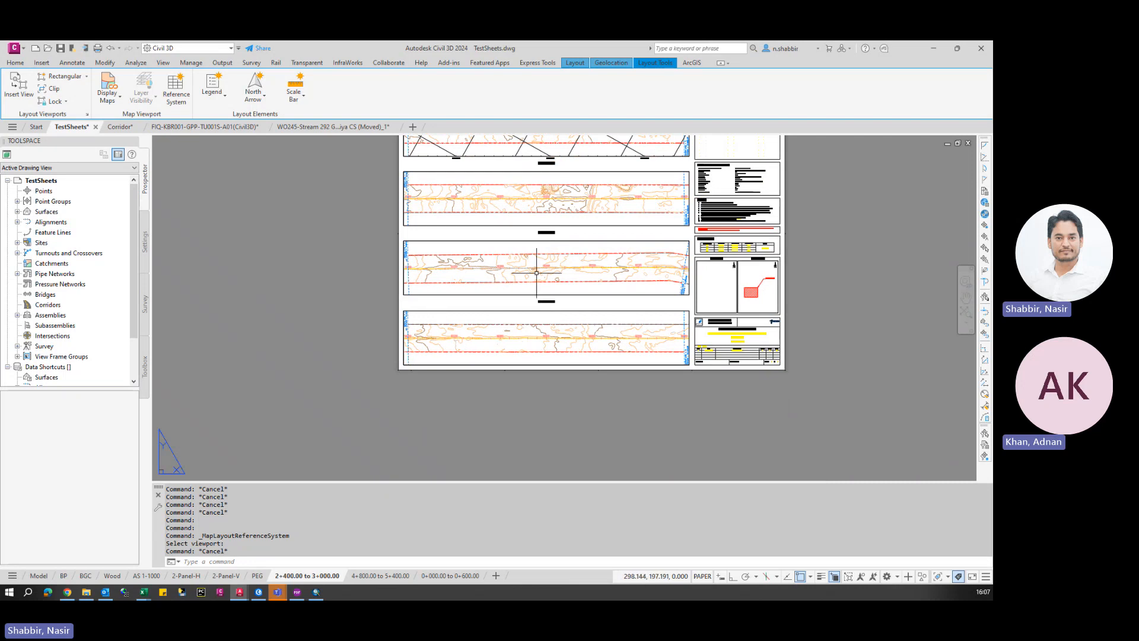
{"action": "middle_click_drag", "start_coordinate": [489, 197], "coordinate": [485, 316]}
{"action": "scroll", "coordinate": [439, 241], "scroll_direction": "up", "scroll_amount": 2}
{"action": "scroll", "coordinate": [356, 250], "scroll_direction": "up", "scroll_amount": 4}
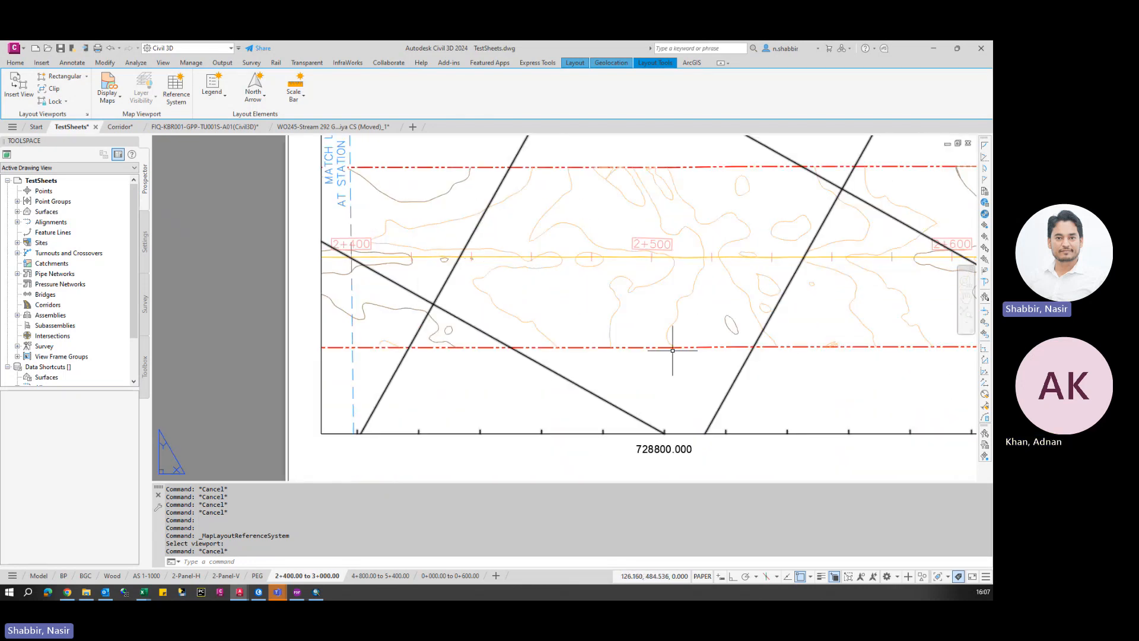
{"action": "scroll", "coordinate": [508, 325], "scroll_direction": "down", "scroll_amount": 4}
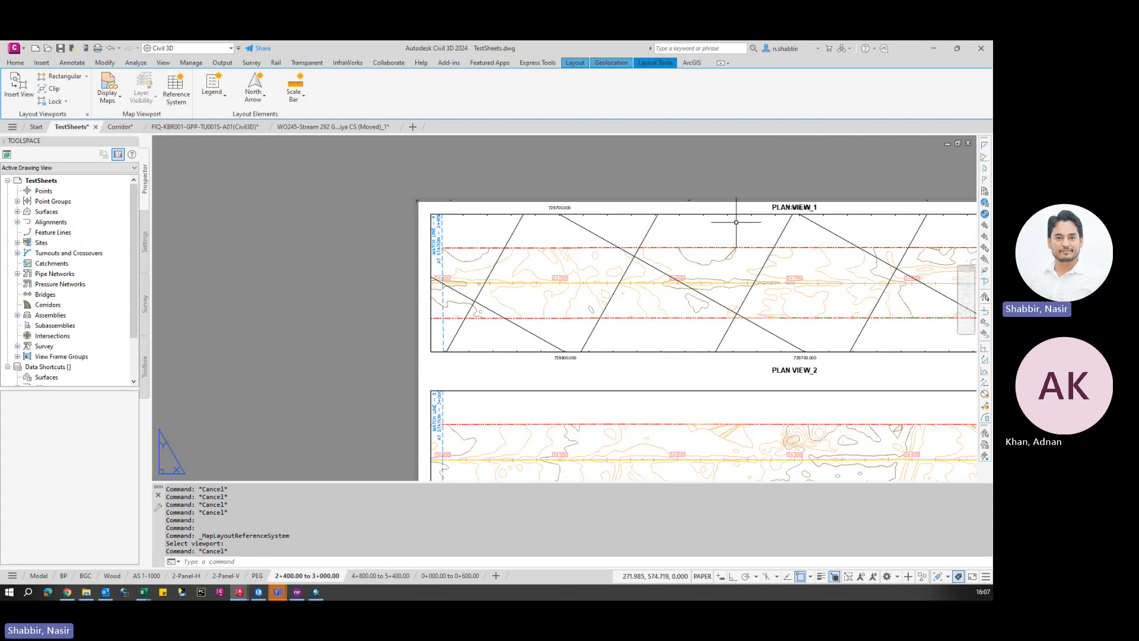
{"action": "scroll", "coordinate": [766, 217], "scroll_direction": "down", "scroll_amount": 5}
{"action": "scroll", "coordinate": [733, 214], "scroll_direction": "up", "scroll_amount": 2}
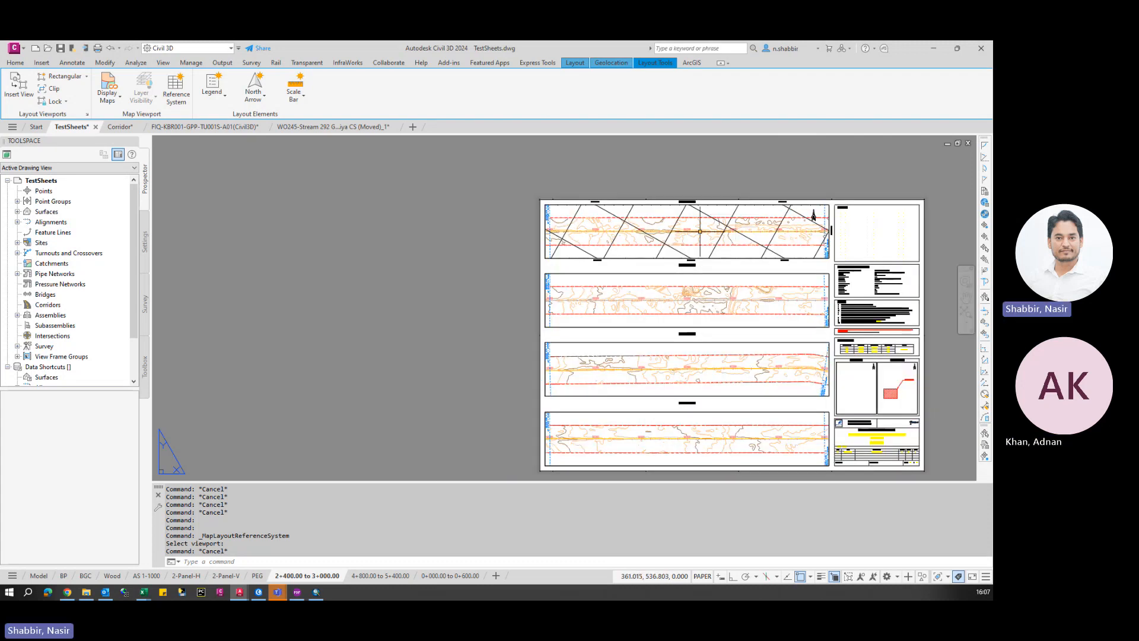
{"action": "left_click", "coordinate": [39, 575]}
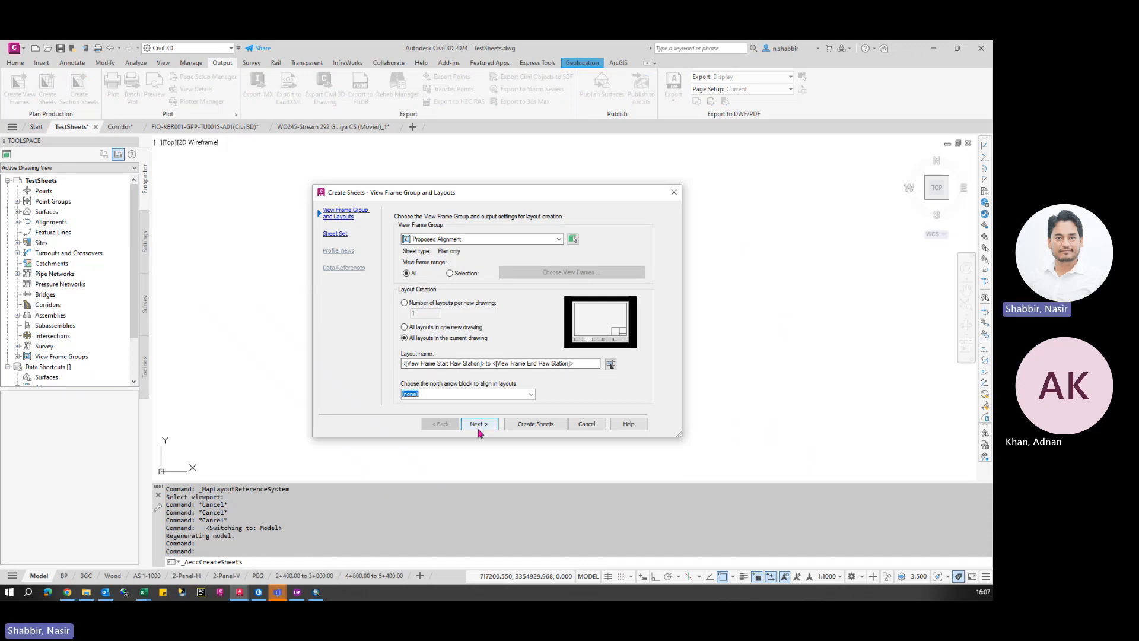
{"action": "left_click", "coordinate": [465, 275]}
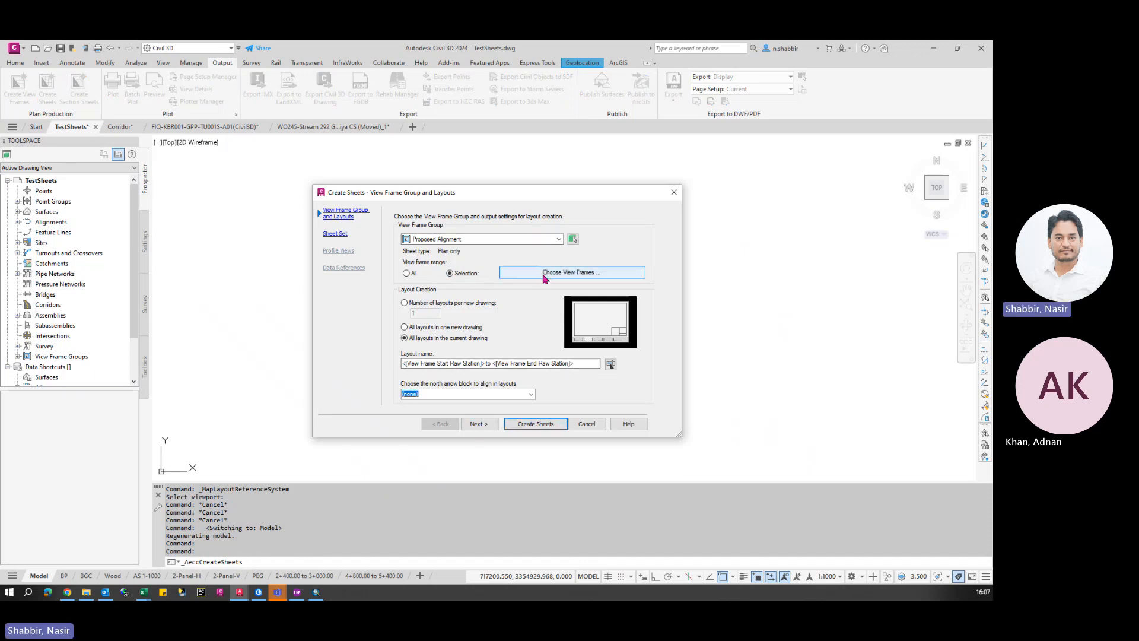
{"action": "left_click_drag", "start_coordinate": [582, 193], "coordinate": [464, 526]}
{"action": "left_click_drag", "start_coordinate": [448, 553], "coordinate": [529, 261]}
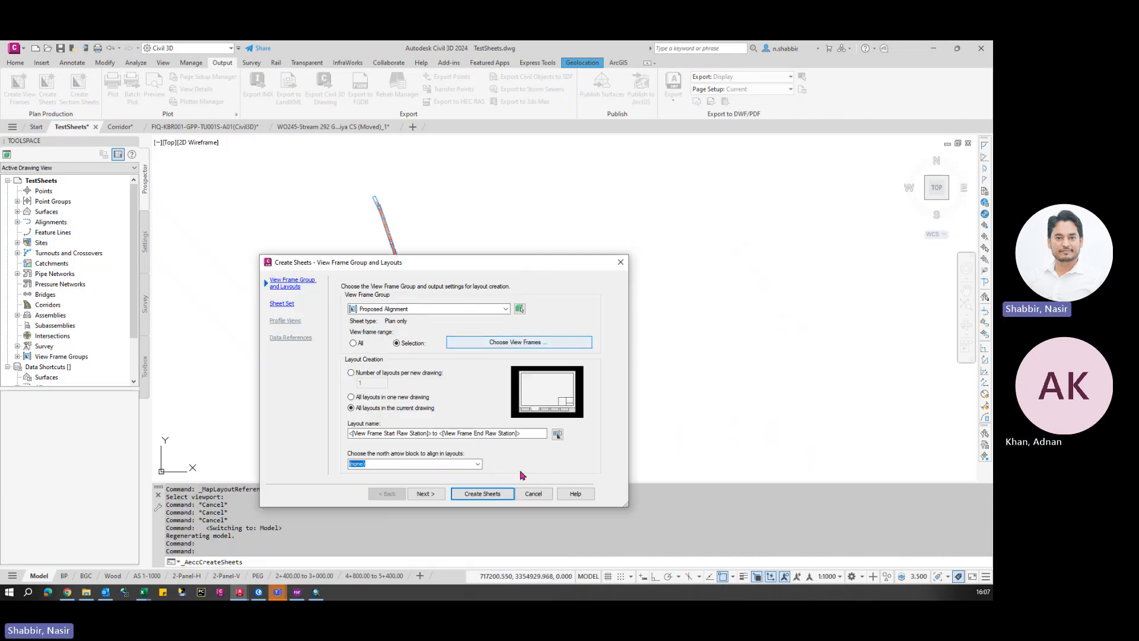
{"action": "left_click", "coordinate": [533, 493]}
{"action": "left_click", "coordinate": [304, 575]}
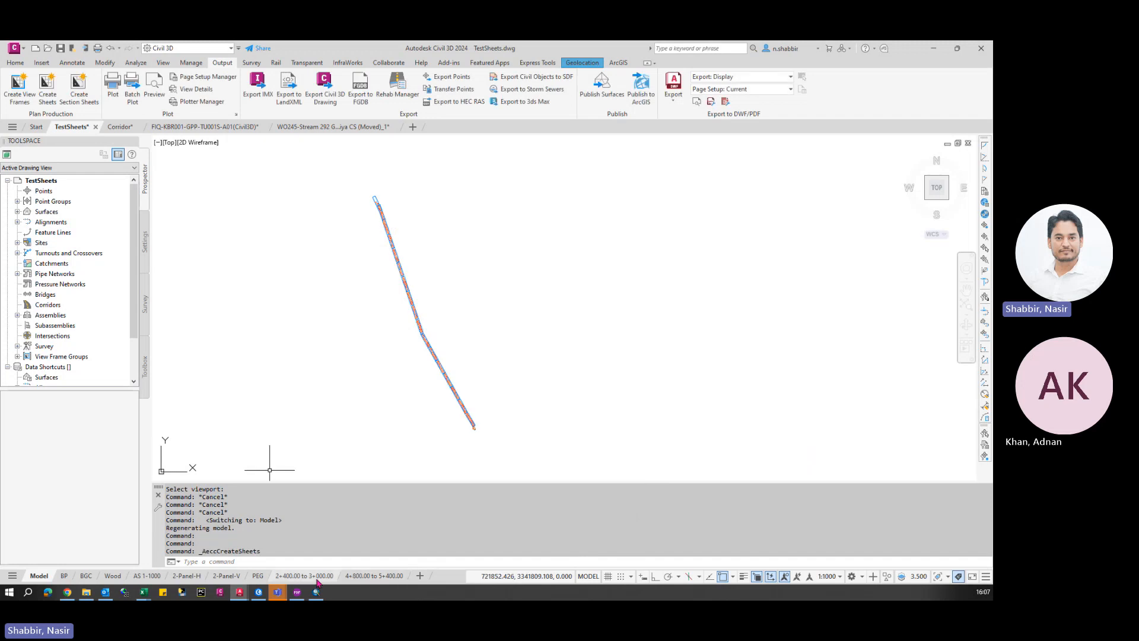
- Move the 728500.000 grid label along the upper edge of PLAN VIEW_1 to the grid line end near station 2+800
{"action": "scroll", "coordinate": [731, 259], "scroll_direction": "up", "scroll_amount": 8}
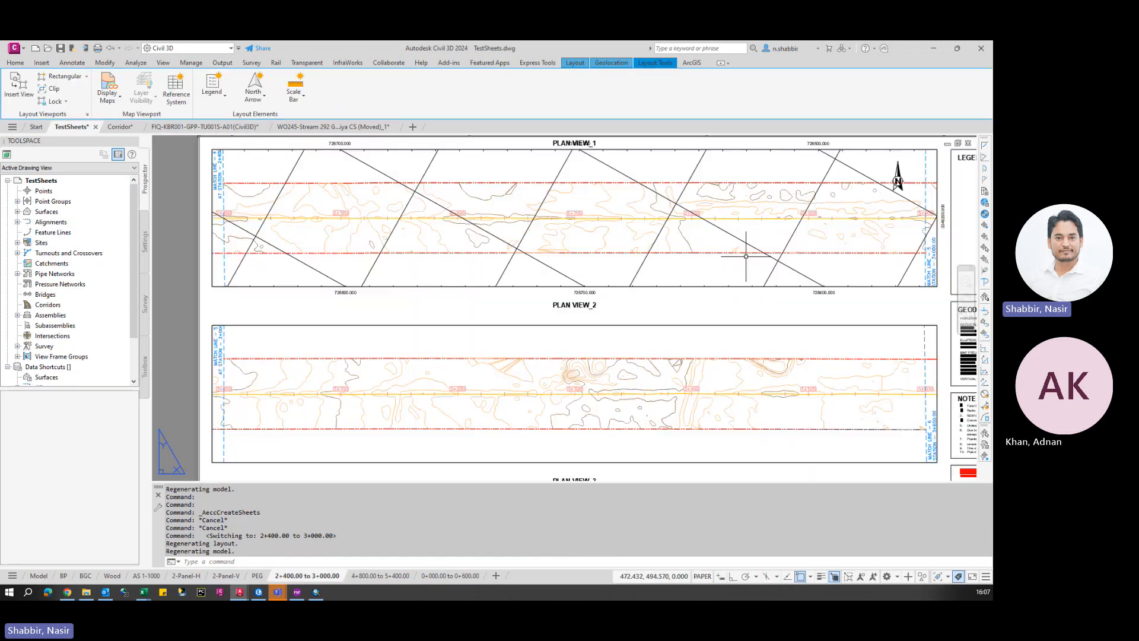
{"action": "middle_click_drag", "start_coordinate": [674, 282], "coordinate": [592, 351]}
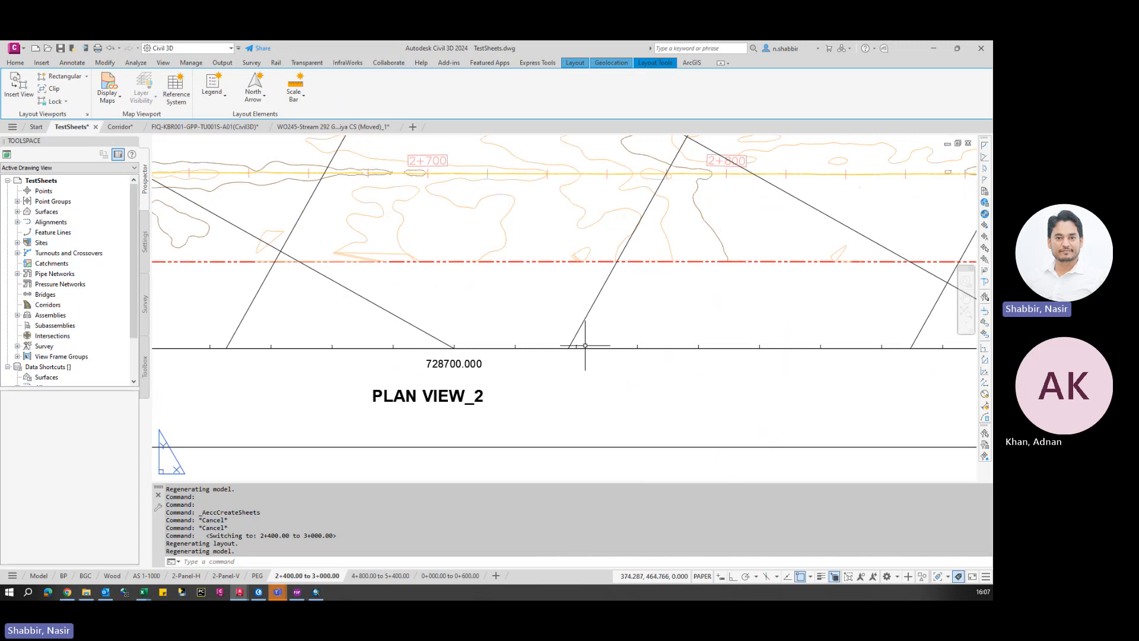
{"action": "scroll", "coordinate": [629, 320], "scroll_direction": "down", "scroll_amount": 4}
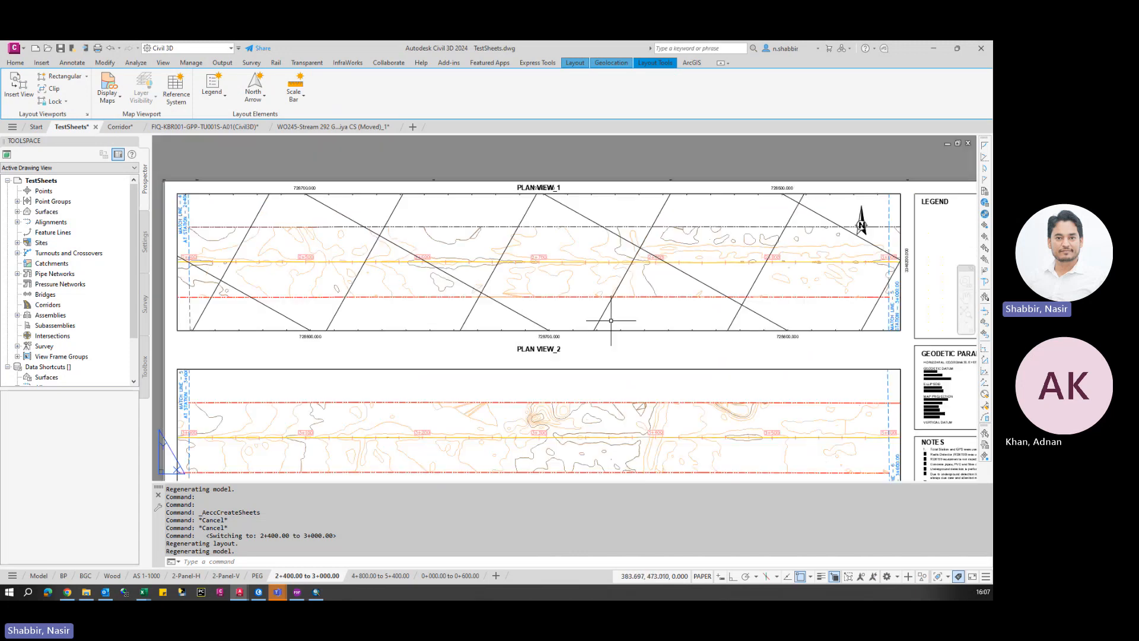
{"action": "scroll", "coordinate": [775, 191], "scroll_direction": "up", "scroll_amount": 2}
{"action": "left_click", "coordinate": [775, 191]}
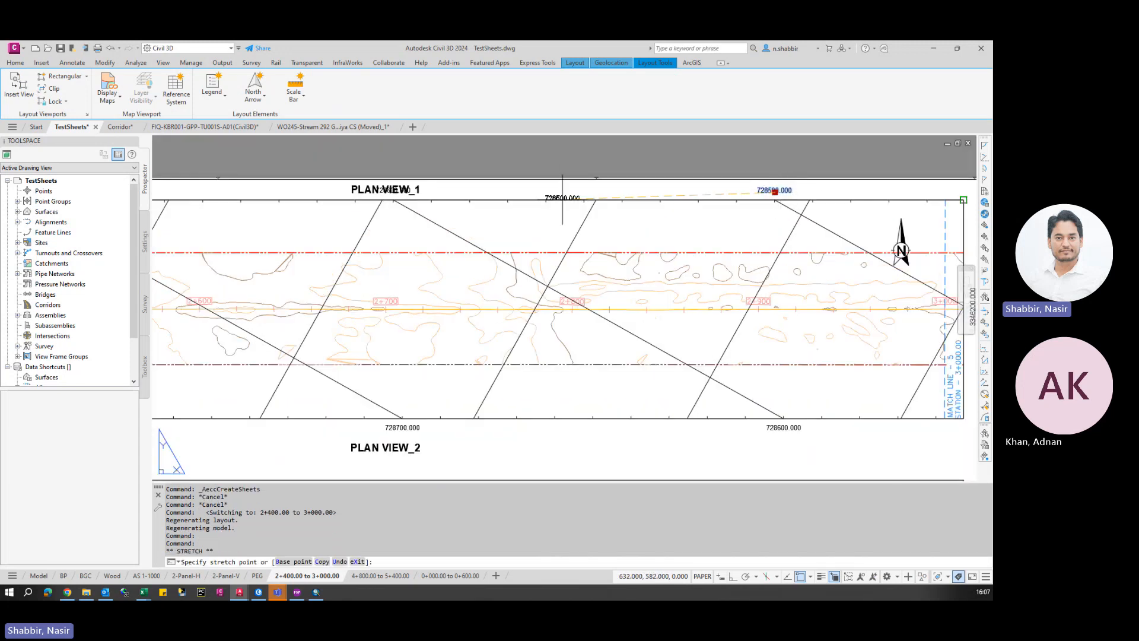
{"action": "scroll", "coordinate": [600, 191], "scroll_direction": "up", "scroll_amount": 3}
{"action": "left_click", "coordinate": [596, 191]}
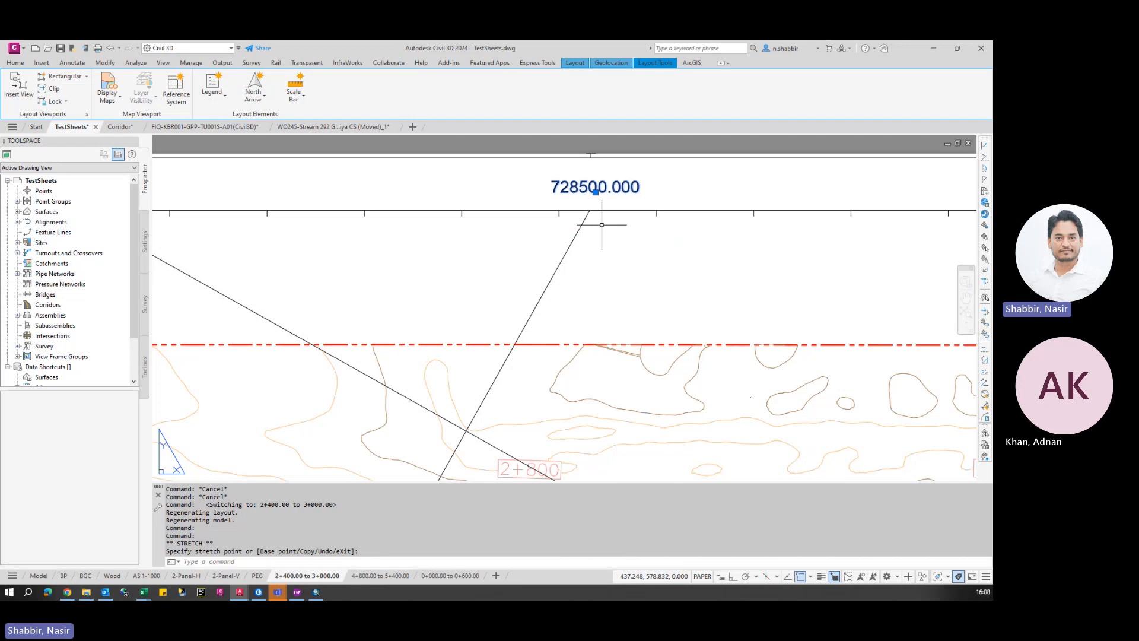
{"action": "key", "text": "Escape"}
- Check the coordinates at the relabelled grid line's end in the PLAN VIEW_1 viewport's model space, and return to paper space
{"action": "double_click", "coordinate": [599, 223]}
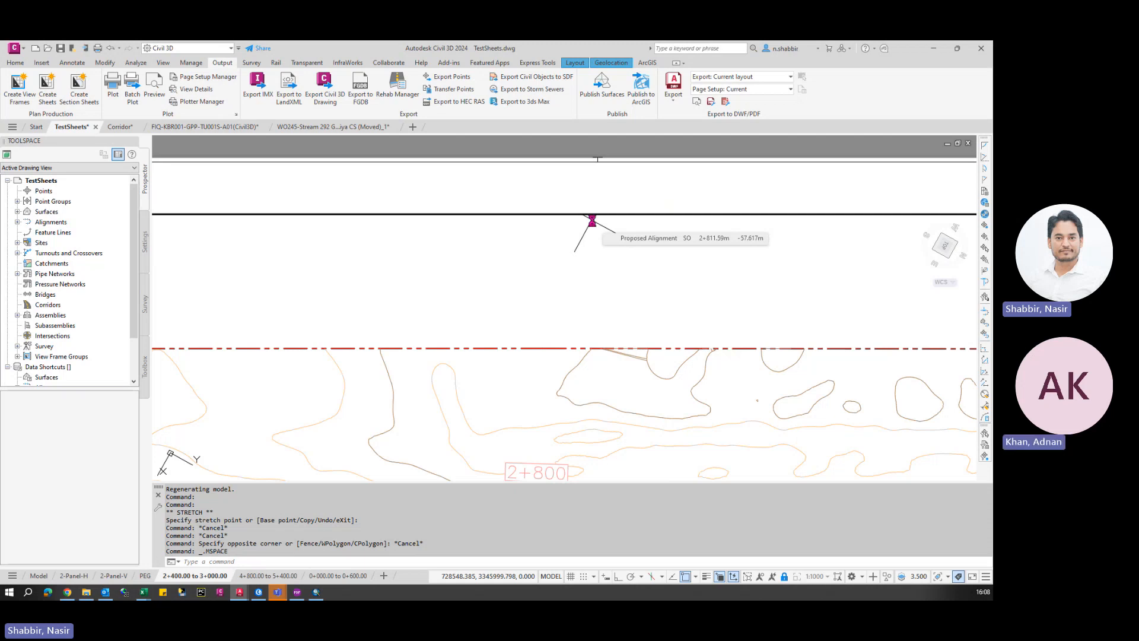
{"action": "key", "text": "Escape"}
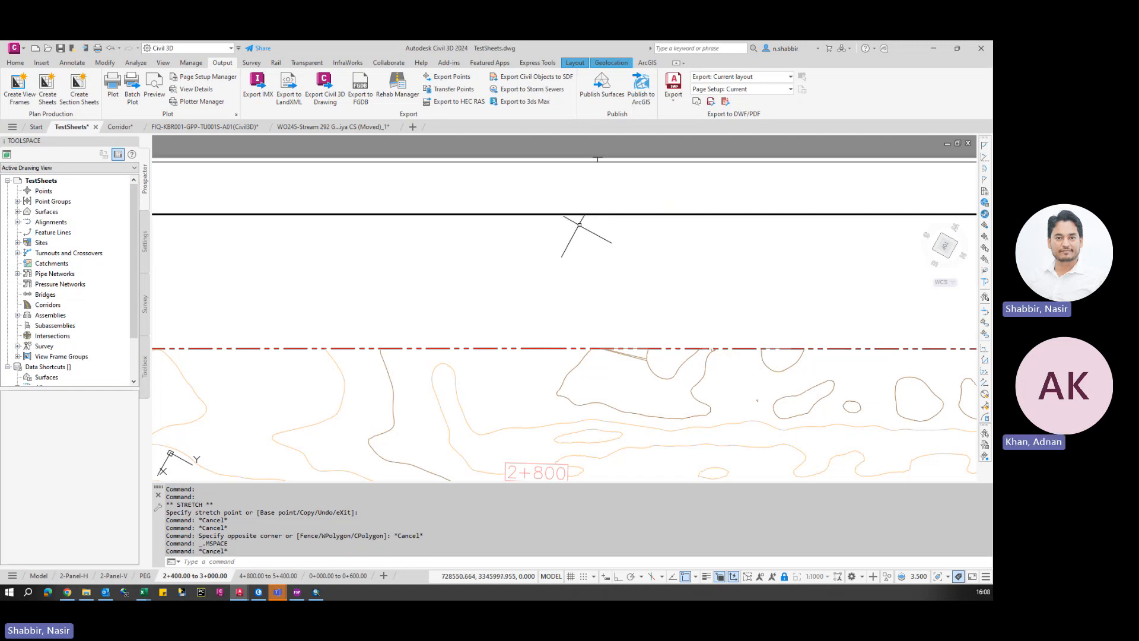
{"action": "double_click", "coordinate": [608, 197]}
{"action": "middle_click_drag", "start_coordinate": [642, 165], "coordinate": [612, 191]}
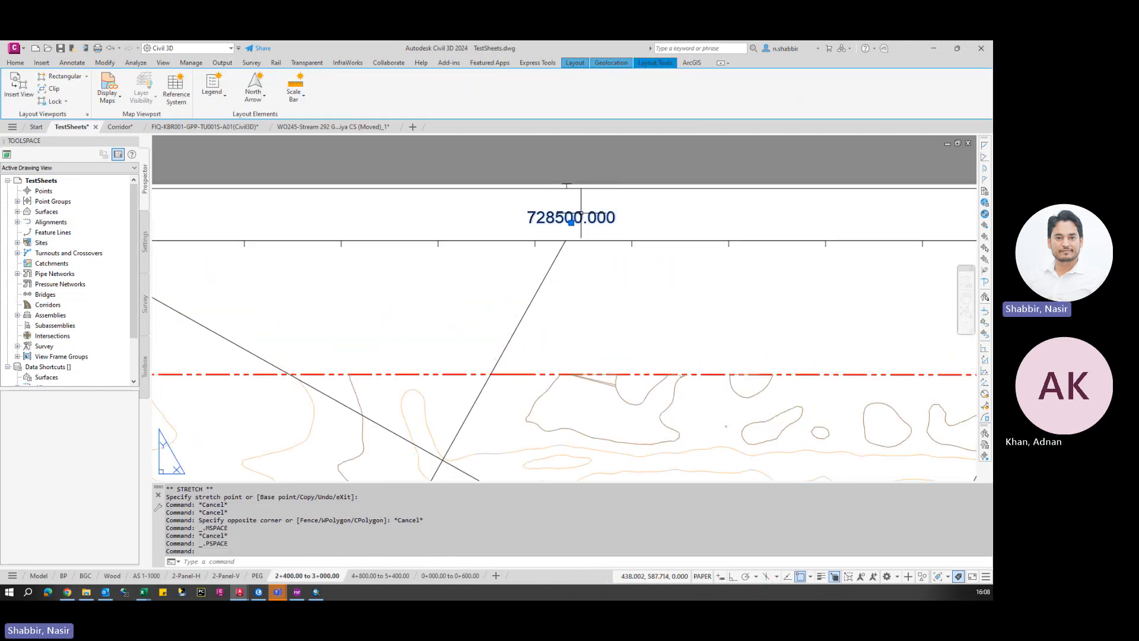
- Open the relocated 728500.000 grid label's text for editing
{"action": "double_click", "coordinate": [588, 221]}
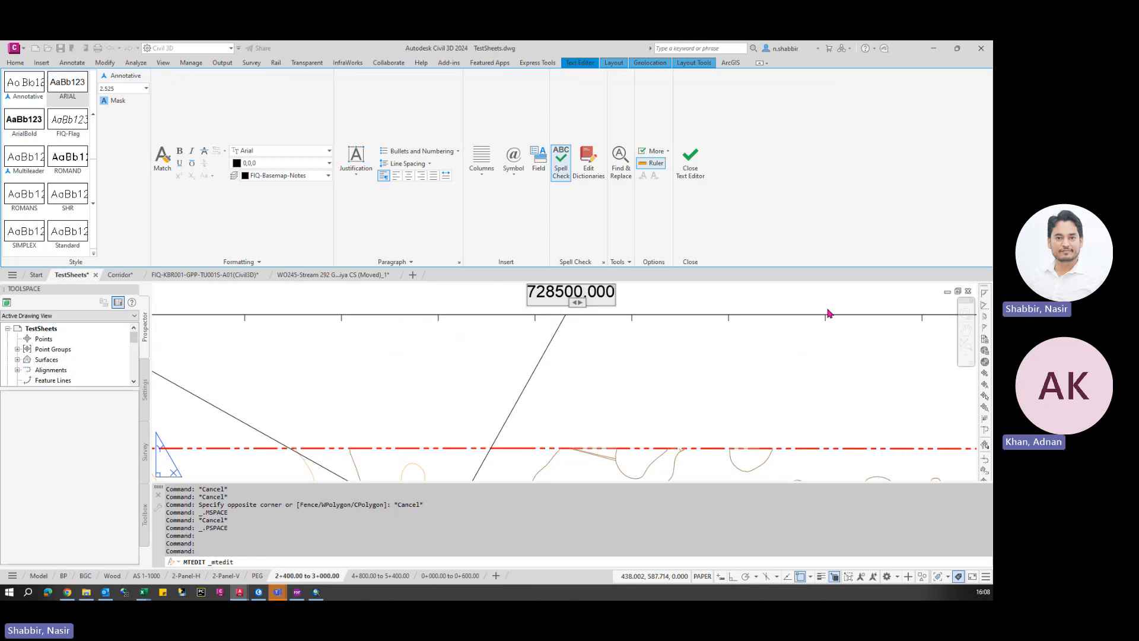
{"action": "left_click", "coordinate": [626, 308]}
{"action": "key", "text": "Escape"}
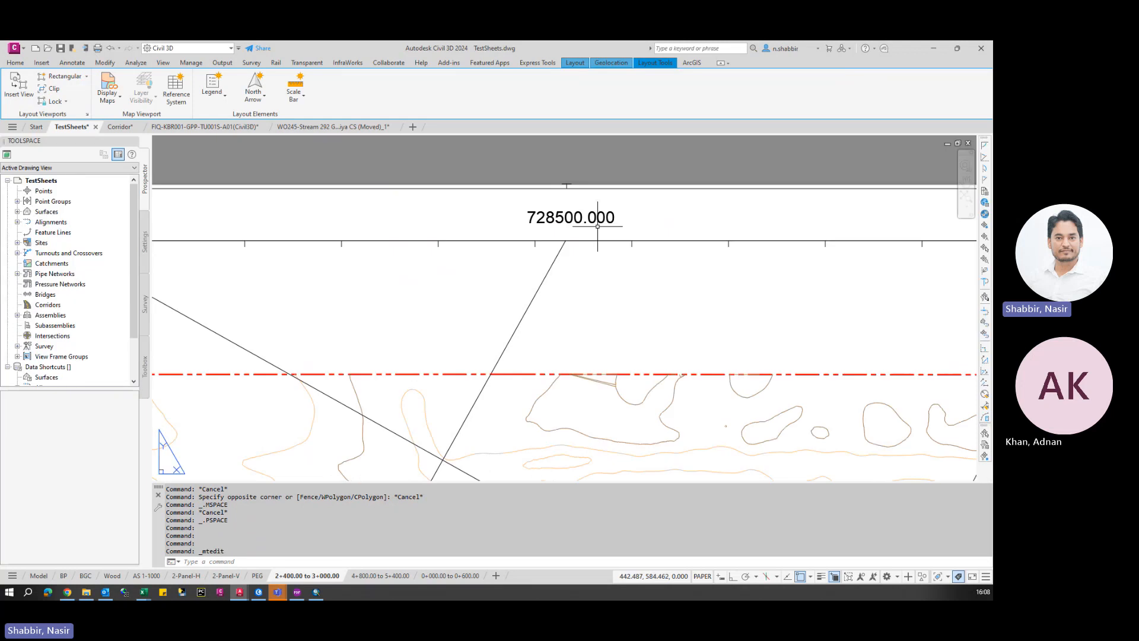
- Check the coordinates at the unlabelled grid line end near station 2+900 through the PLAN VIEW_1 viewport, and return to paper space
{"action": "scroll", "coordinate": [508, 233], "scroll_direction": "down", "scroll_amount": 5}
{"action": "scroll", "coordinate": [508, 233], "scroll_direction": "up", "scroll_amount": 5}
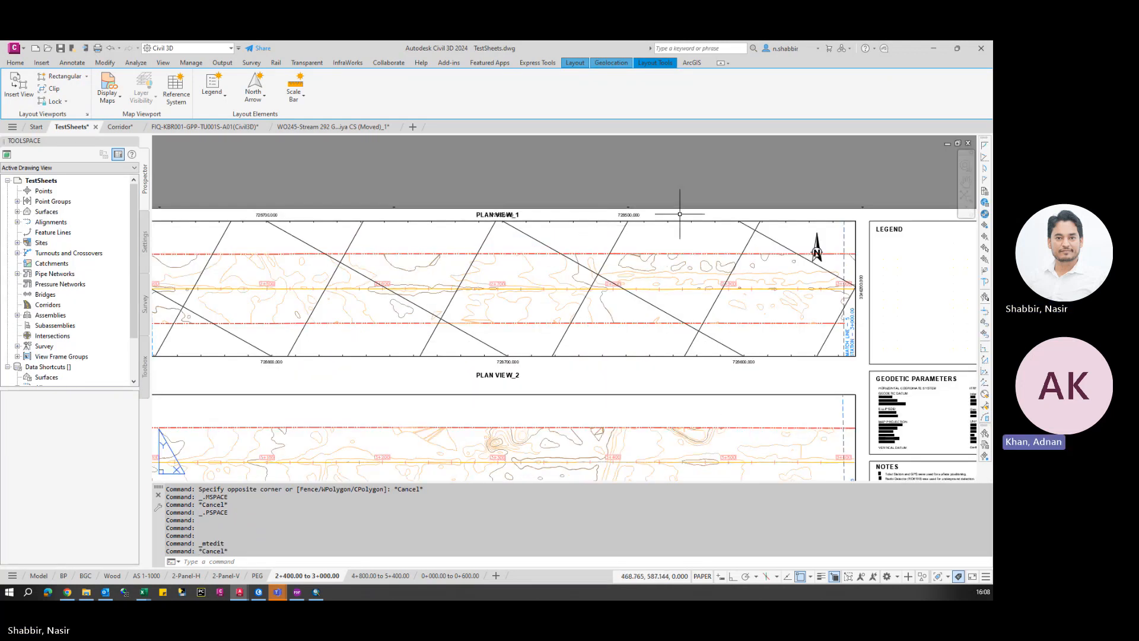
{"action": "middle_click_drag", "start_coordinate": [809, 234], "coordinate": [445, 280]}
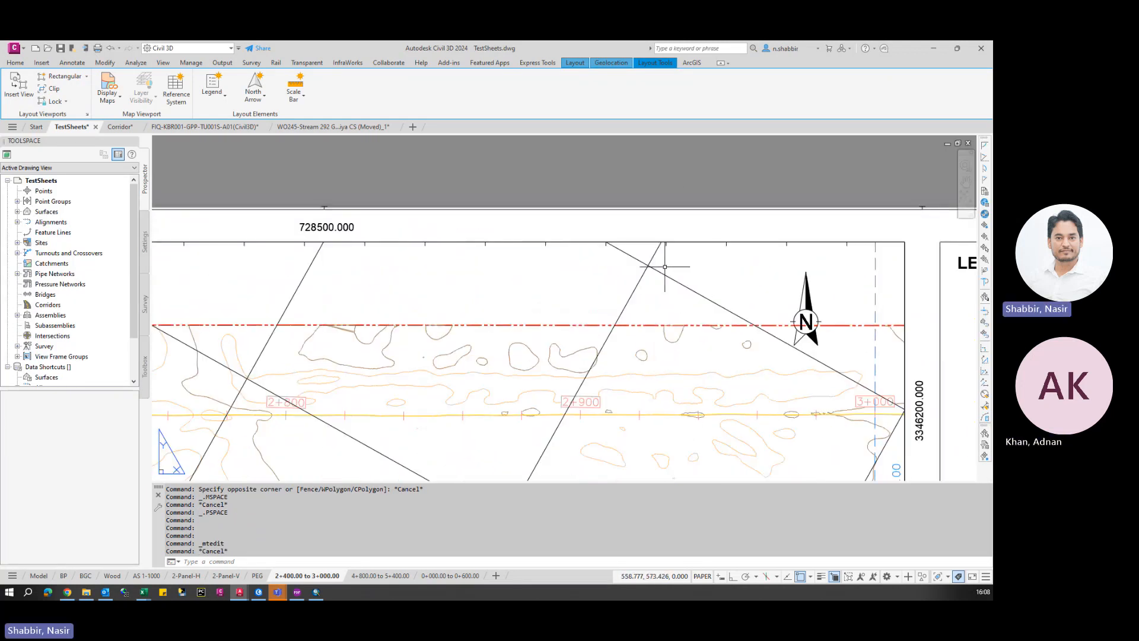
{"action": "scroll", "coordinate": [653, 266], "scroll_direction": "up", "scroll_amount": 2}
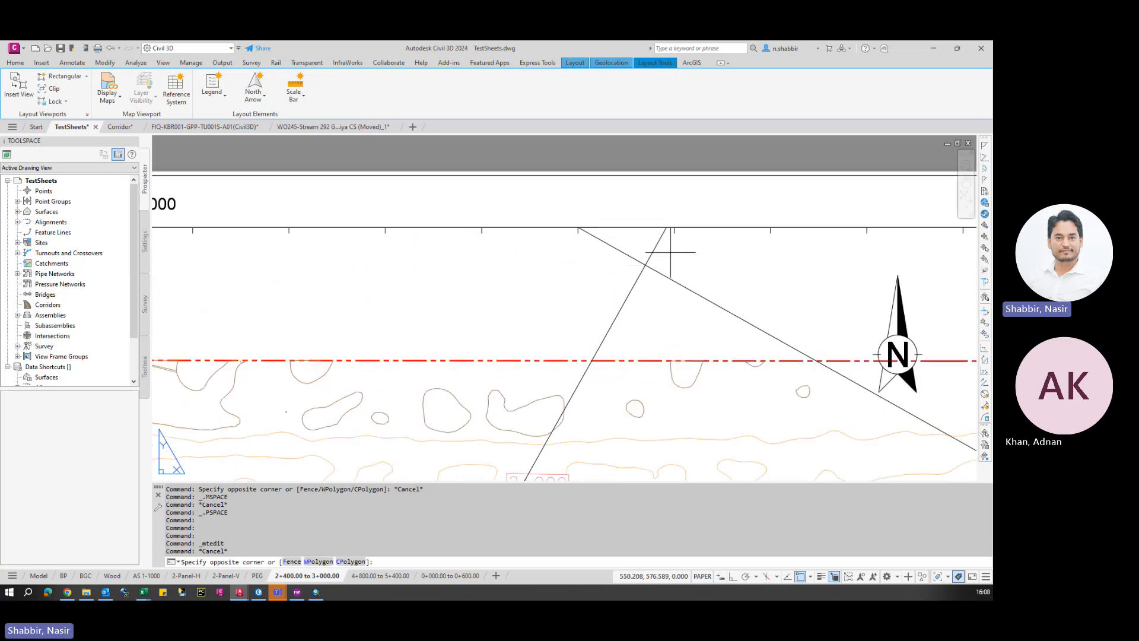
{"action": "double_click", "coordinate": [662, 249]}
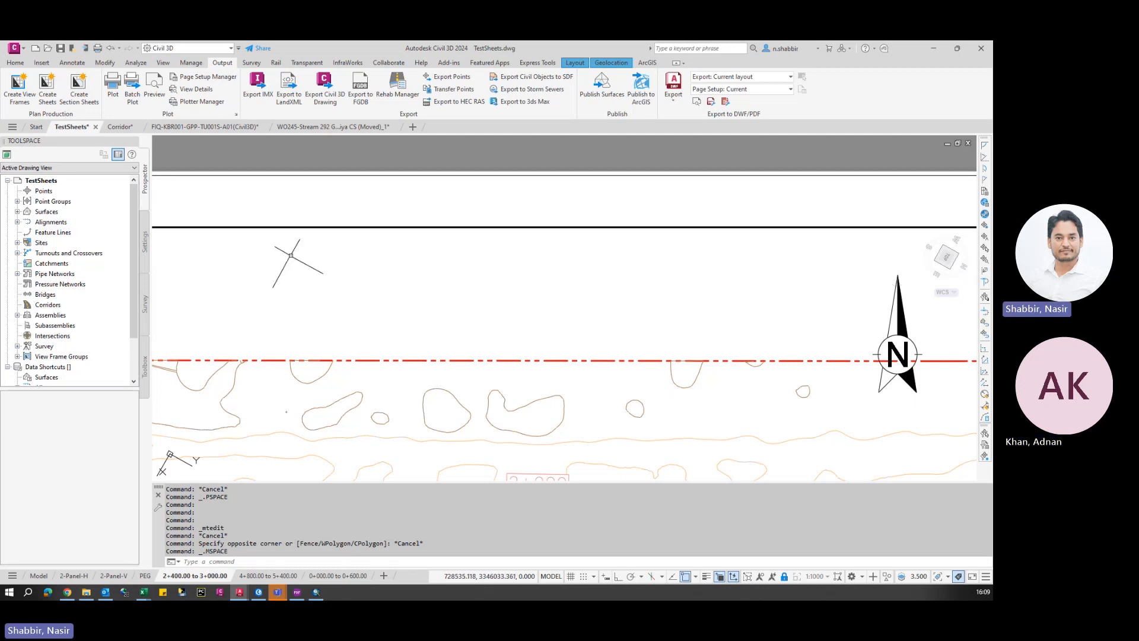
{"action": "double_click", "coordinate": [431, 195]}
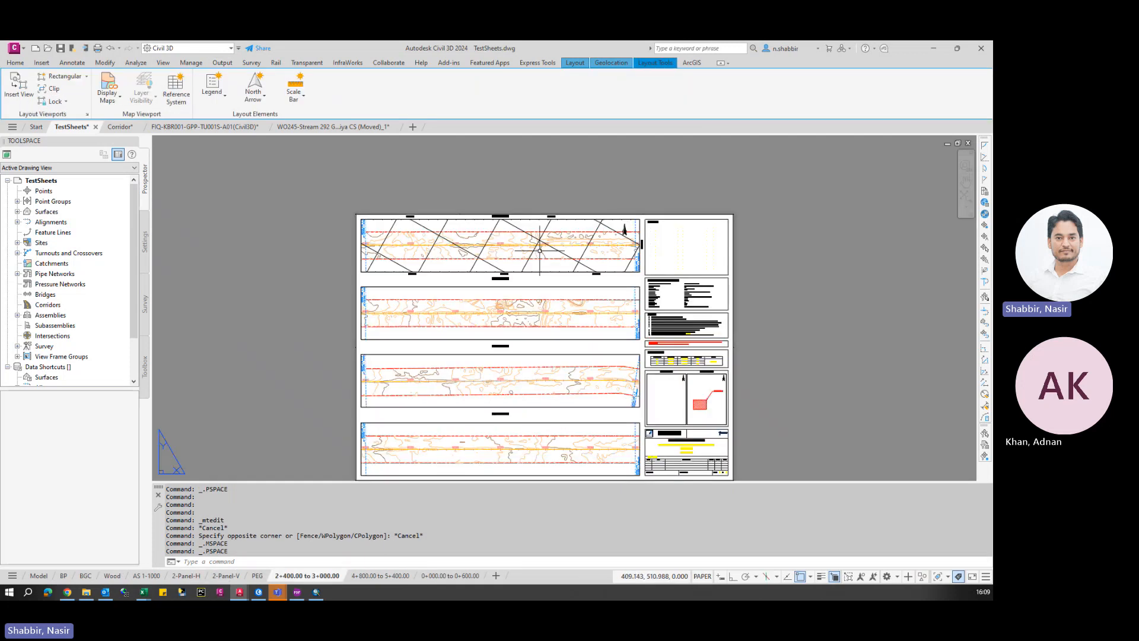
- Add a reference grid to the PLAN VIEW_2 viewport using the current map coordinate system, scale 1:1000 and 100 m precision
{"action": "scroll", "coordinate": [498, 313], "scroll_direction": "up", "scroll_amount": 2}
{"action": "left_click", "coordinate": [177, 89]}
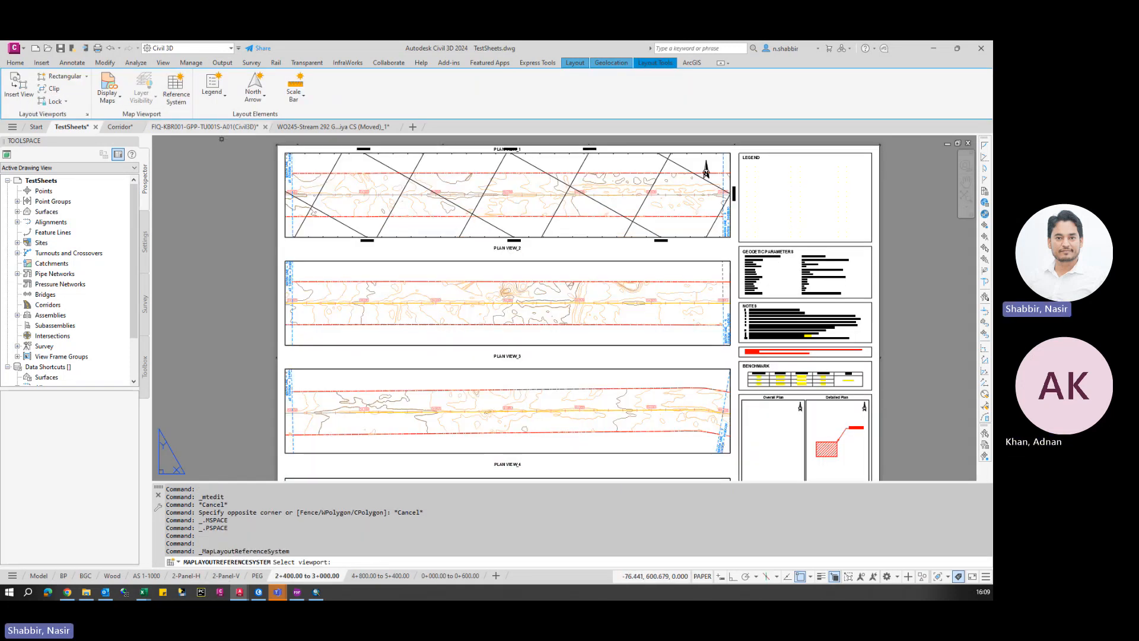
{"action": "left_click", "coordinate": [443, 260]}
{"action": "left_click", "coordinate": [475, 295]}
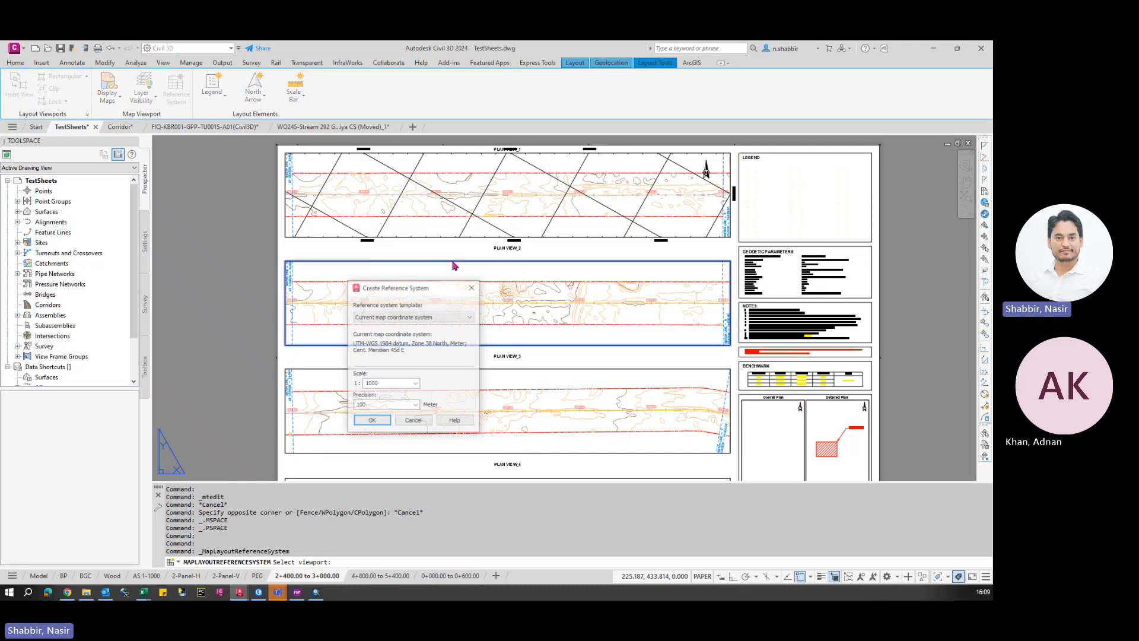
{"action": "left_click", "coordinate": [372, 421]}
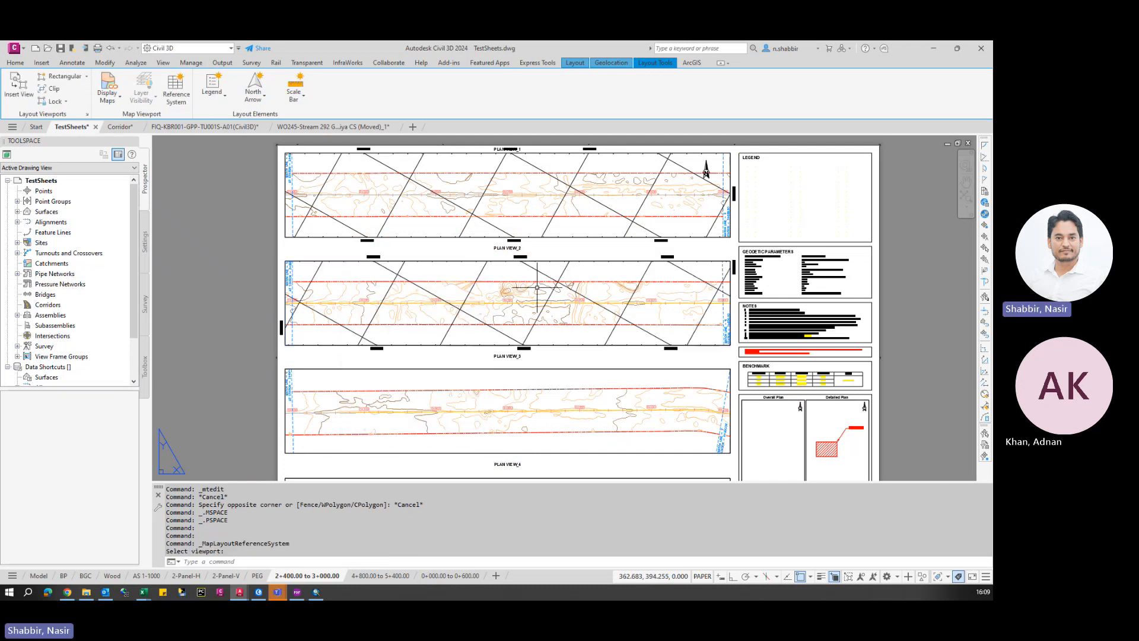
- Examine the reference grid lines and coordinate labels along the edges of the PLAN VIEW_1 and PLAN VIEW_2 viewports
{"action": "scroll", "coordinate": [386, 163], "scroll_direction": "up", "scroll_amount": 5}
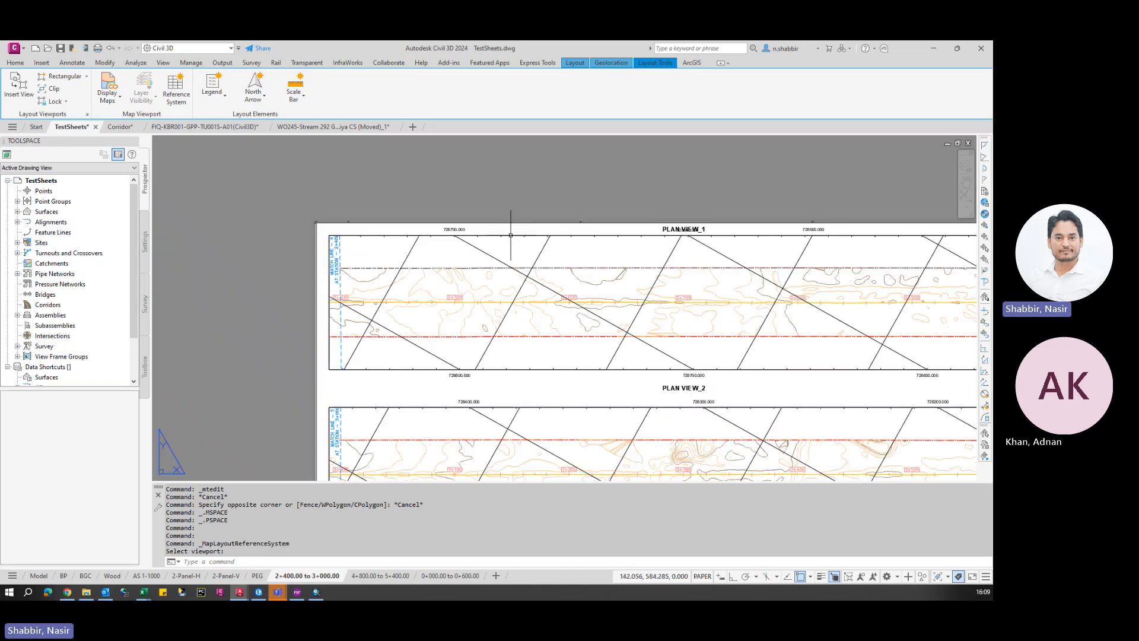
{"action": "scroll", "coordinate": [487, 229], "scroll_direction": "down", "scroll_amount": 5}
{"action": "scroll", "coordinate": [778, 254], "scroll_direction": "down", "scroll_amount": 4}
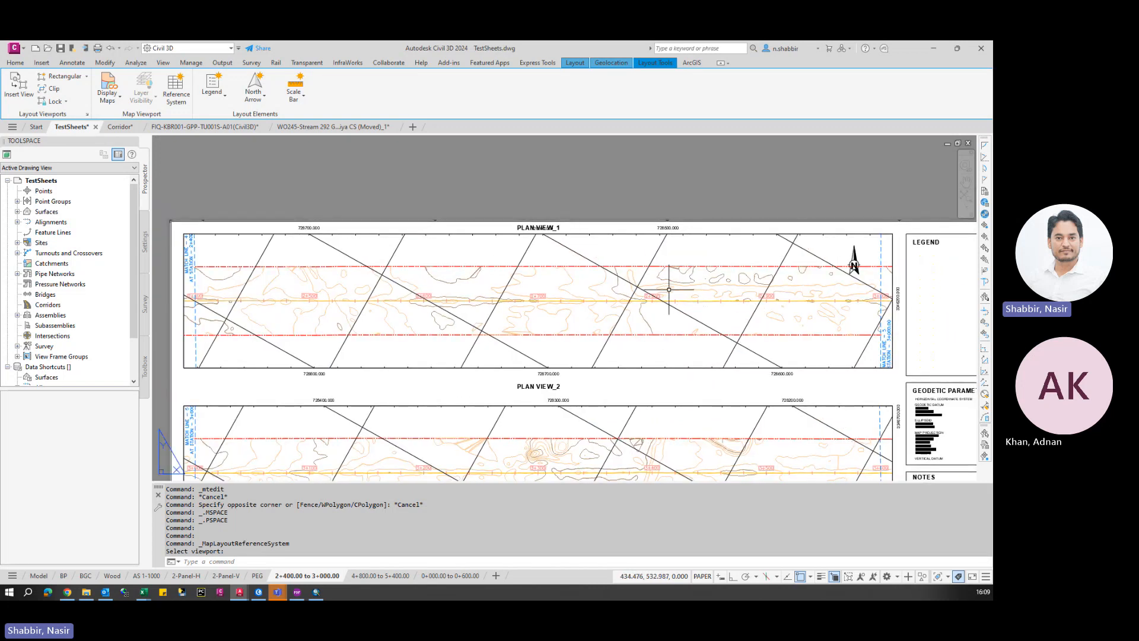
{"action": "scroll", "coordinate": [669, 267], "scroll_direction": "up", "scroll_amount": 6}
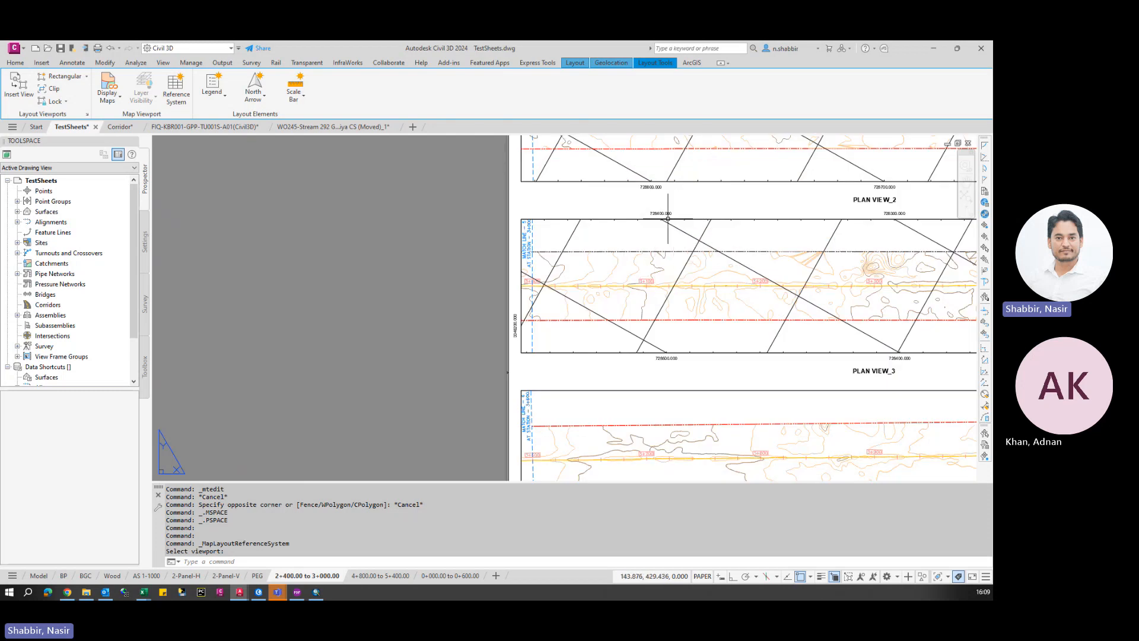
{"action": "scroll", "coordinate": [646, 212], "scroll_direction": "up", "scroll_amount": 3}
{"action": "scroll", "coordinate": [559, 249], "scroll_direction": "down", "scroll_amount": 4}
{"action": "middle_click_drag", "start_coordinate": [697, 290], "coordinate": [613, 302]}
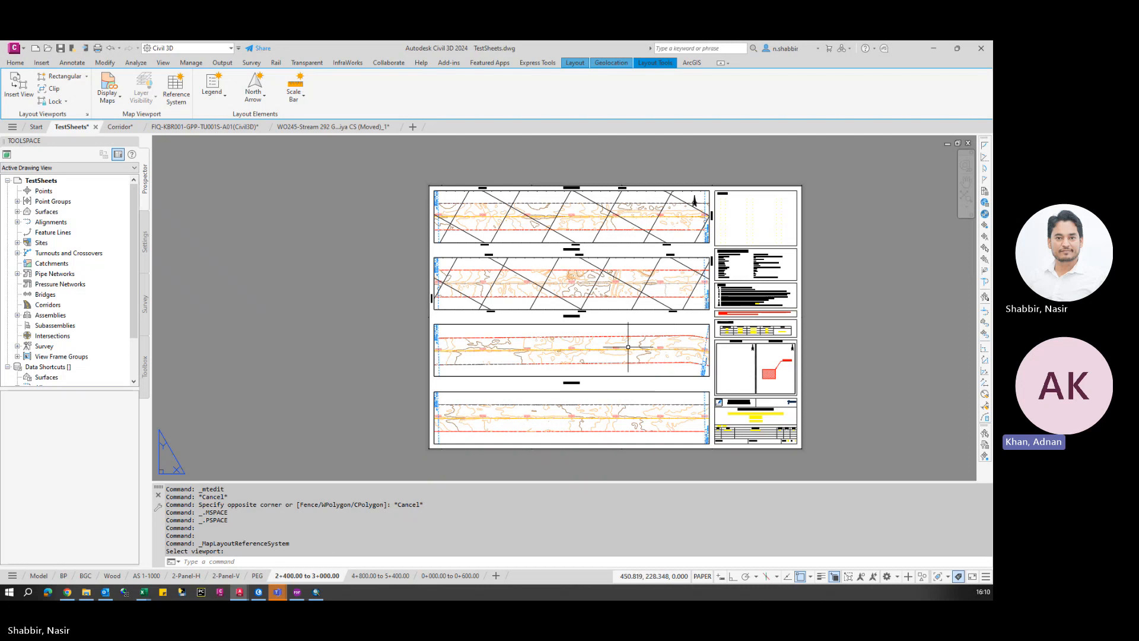
{"action": "middle_click_drag", "start_coordinate": [621, 350], "coordinate": [555, 349]}
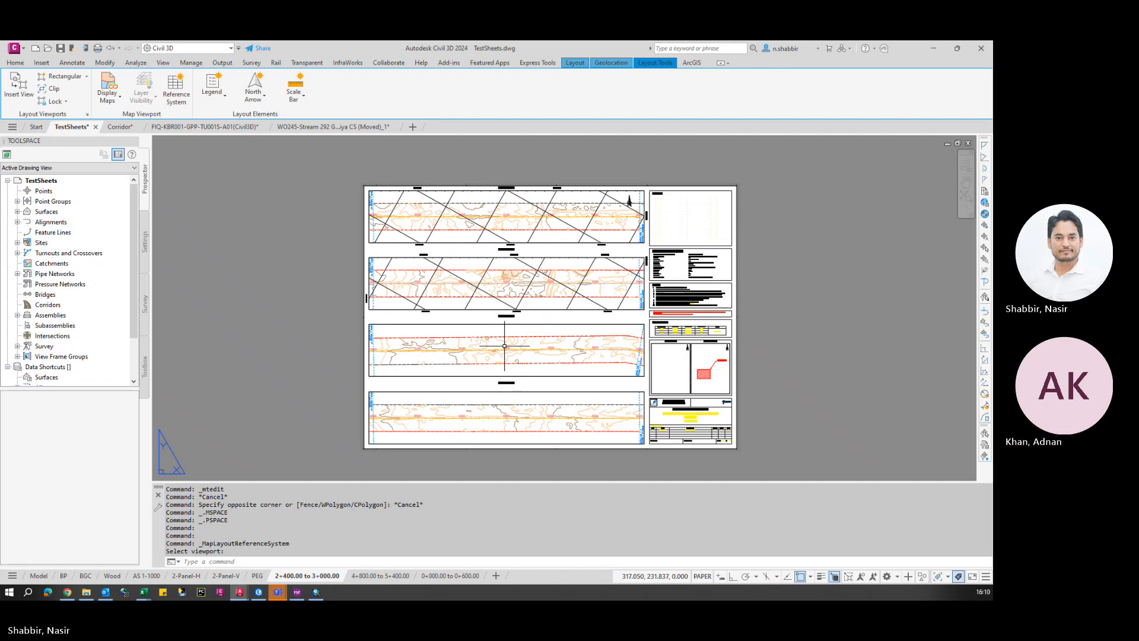
{"action": "scroll", "coordinate": [522, 237], "scroll_direction": "up", "scroll_amount": 5}
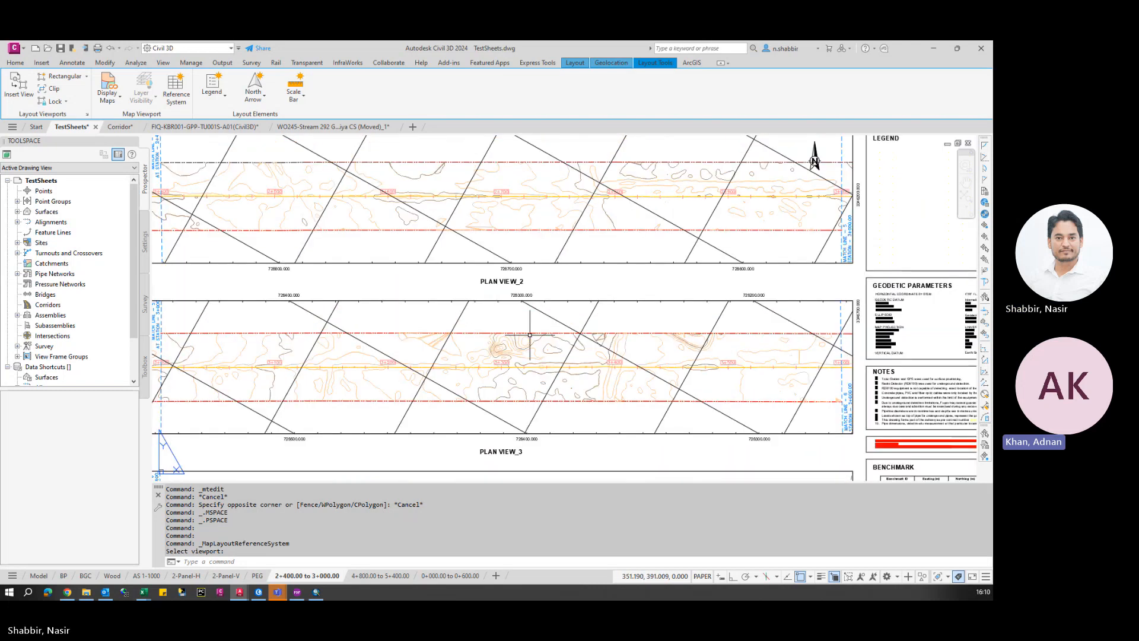
{"action": "scroll", "coordinate": [516, 278], "scroll_direction": "up", "scroll_amount": 2}
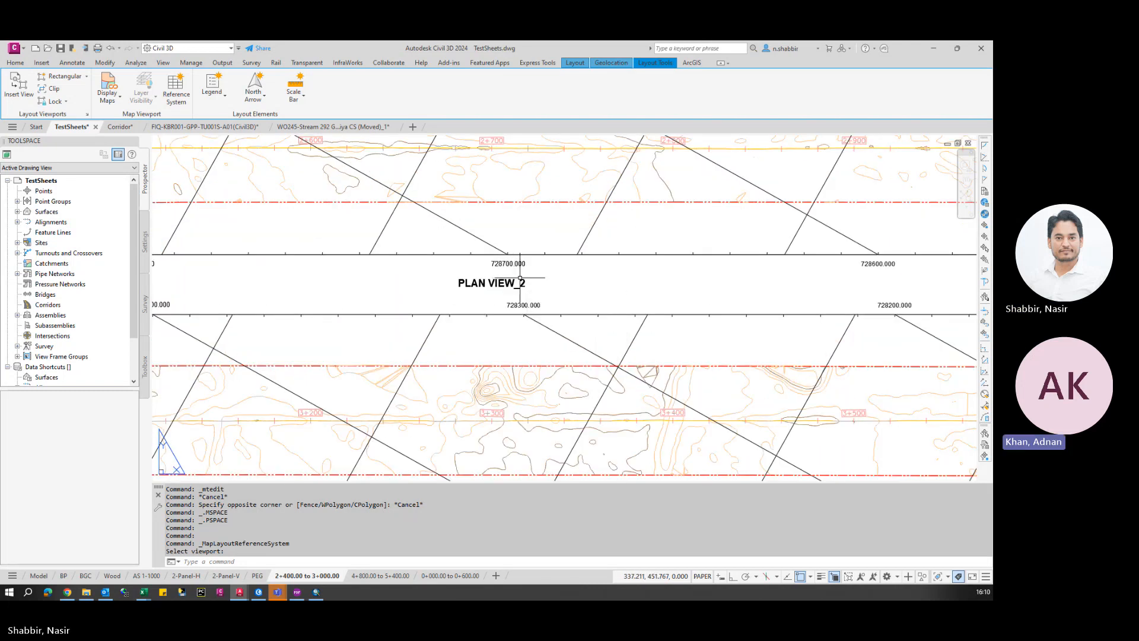
- Switch to the Microsoft Teams call window and open its recording and transcription options
{"action": "left_click", "coordinate": [278, 593]}
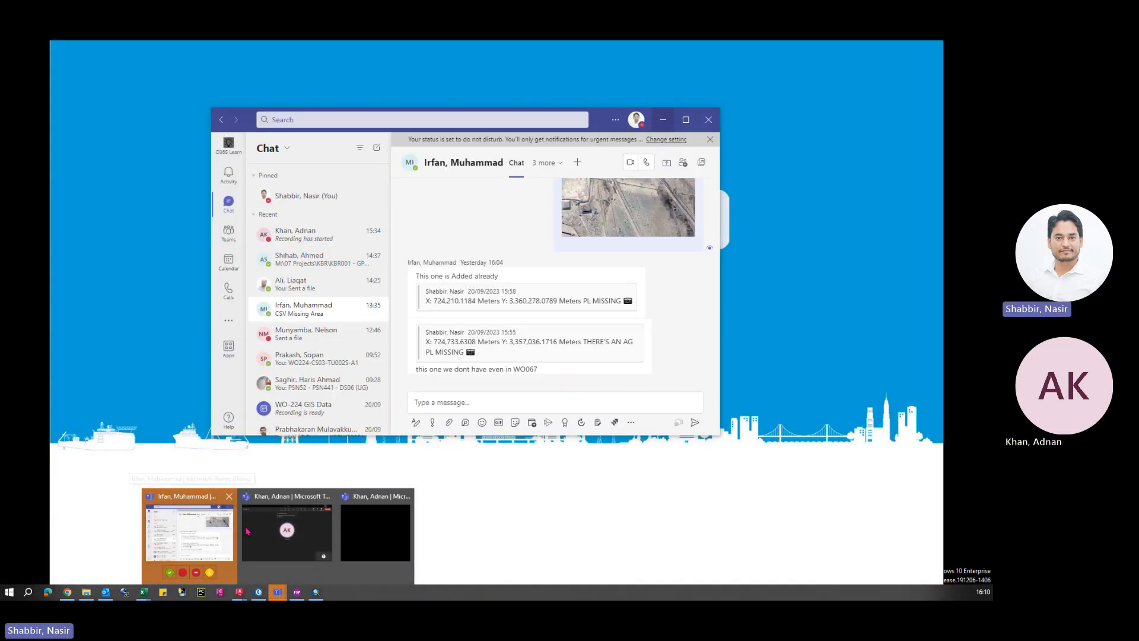
{"action": "mouse_move", "coordinate": [266, 528]}
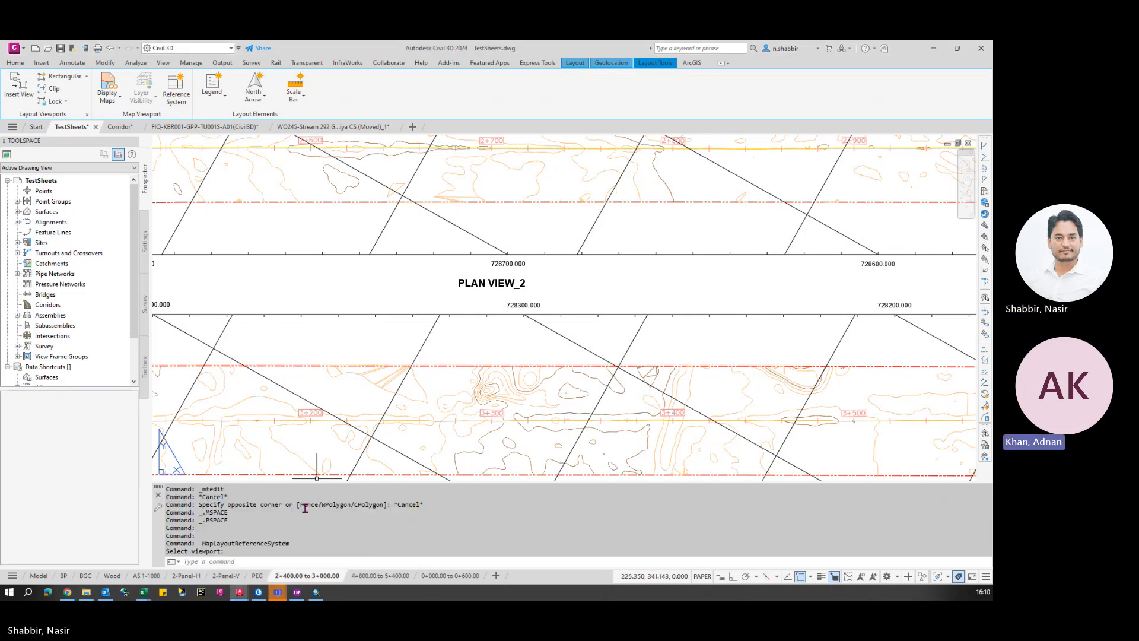
{"action": "left_click", "coordinate": [278, 593]}
{"action": "left_click", "coordinate": [279, 540]}
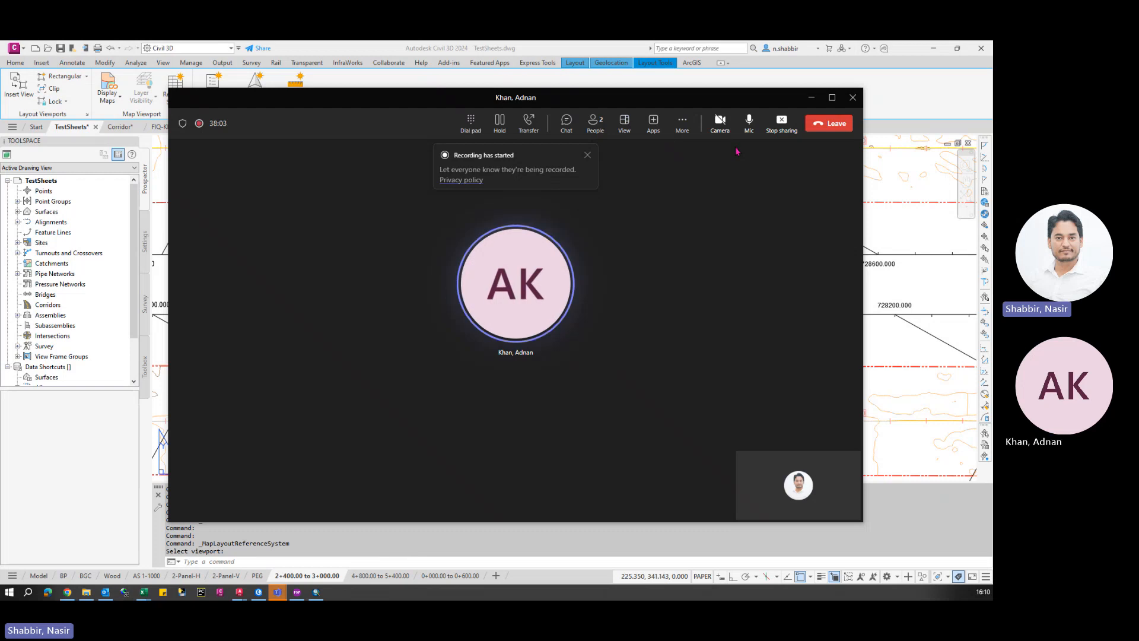
{"action": "left_click", "coordinate": [682, 124]}
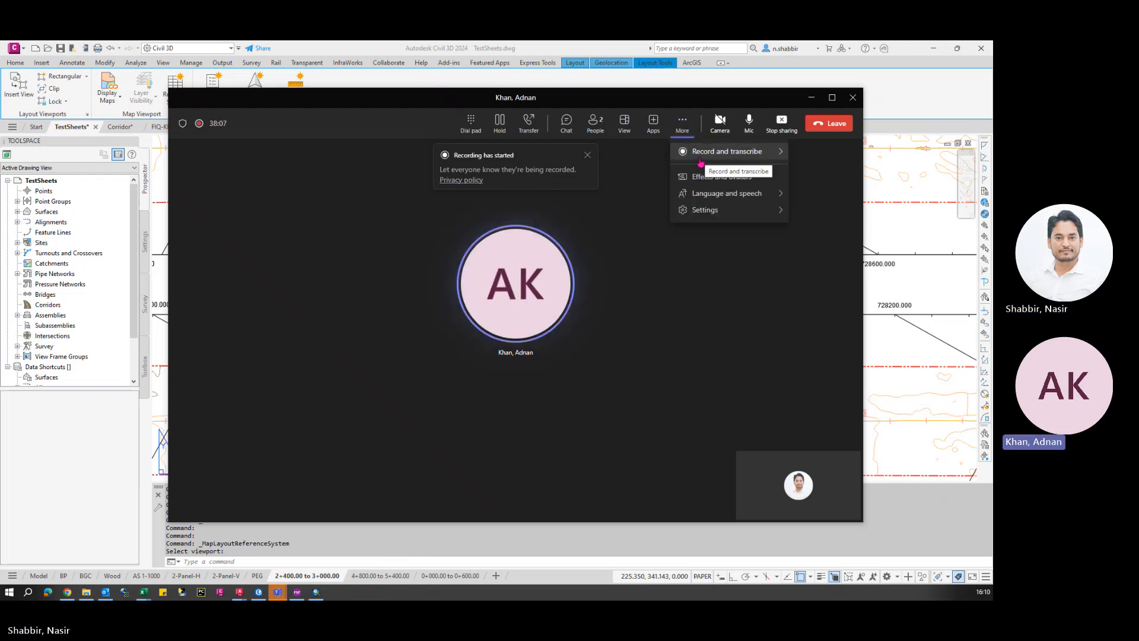
{"action": "mouse_move", "coordinate": [781, 153]}
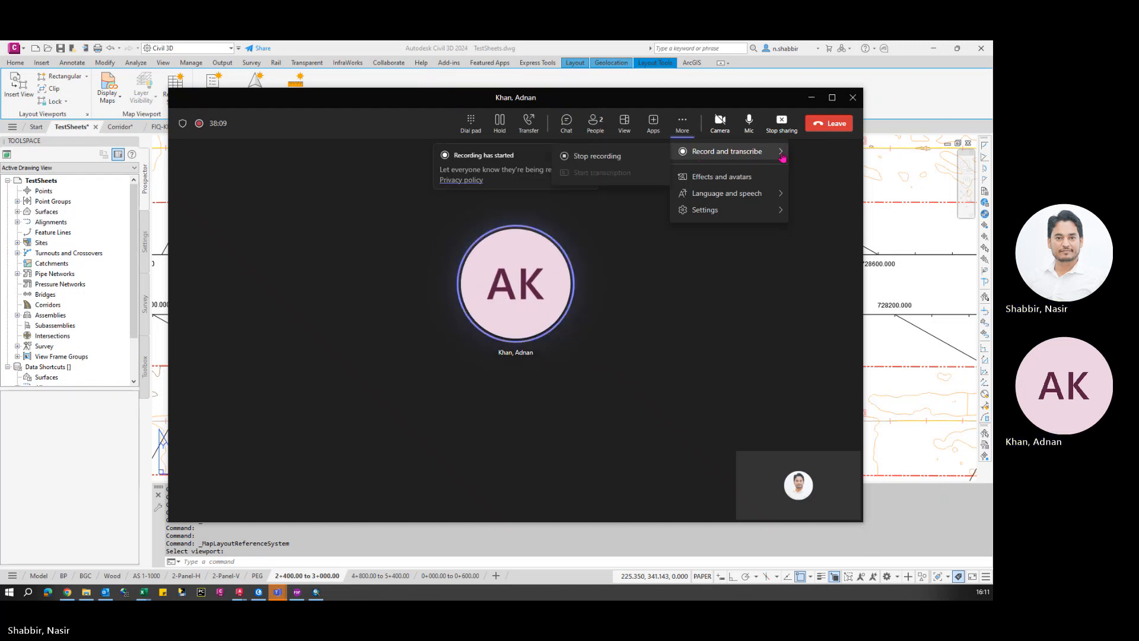